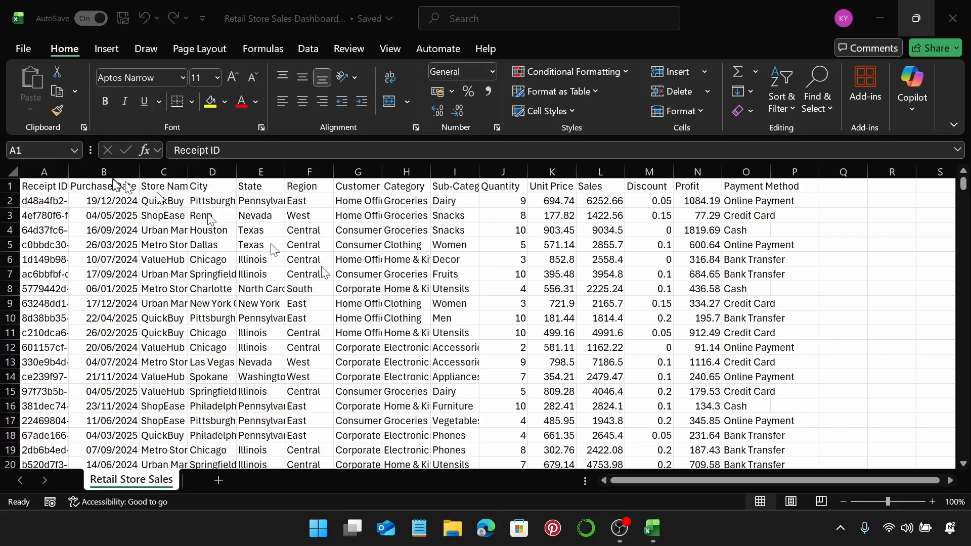
# Step: Convert the whole sales data range A1:O501 into a table with headers
pyautogui.click(39, 184)
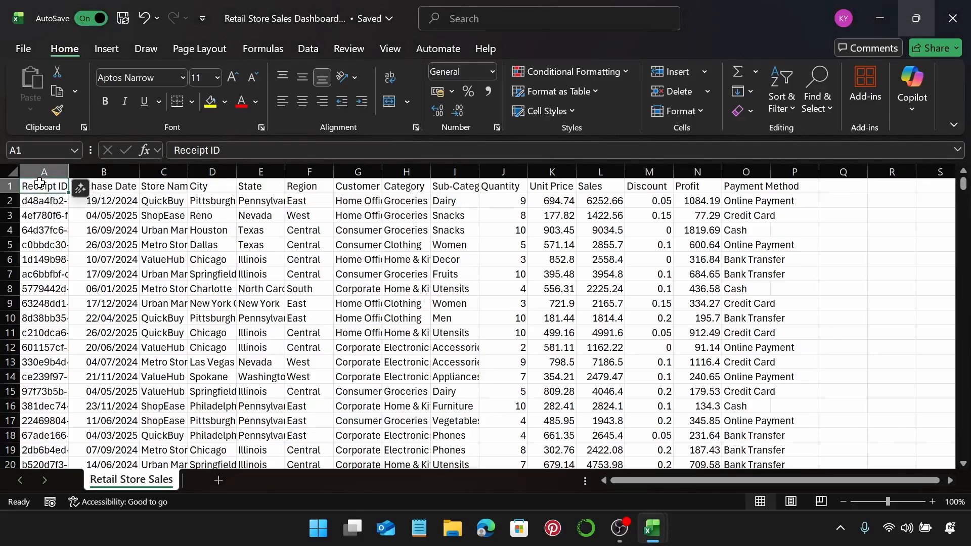
pyautogui.hotkey('ctrl', 'shift', 'Right')
pyautogui.hotkey('ctrl', 'shift', 'Down')
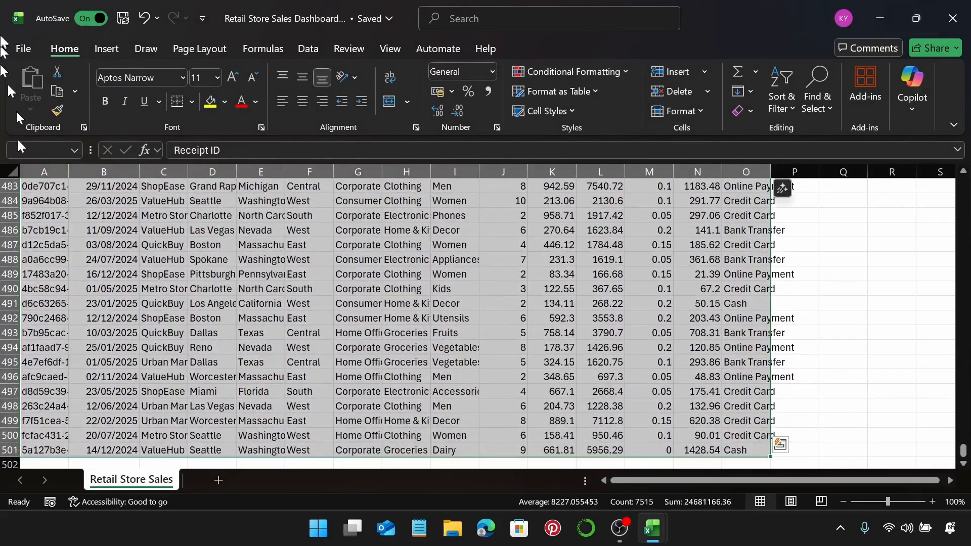
pyautogui.click(104, 55)
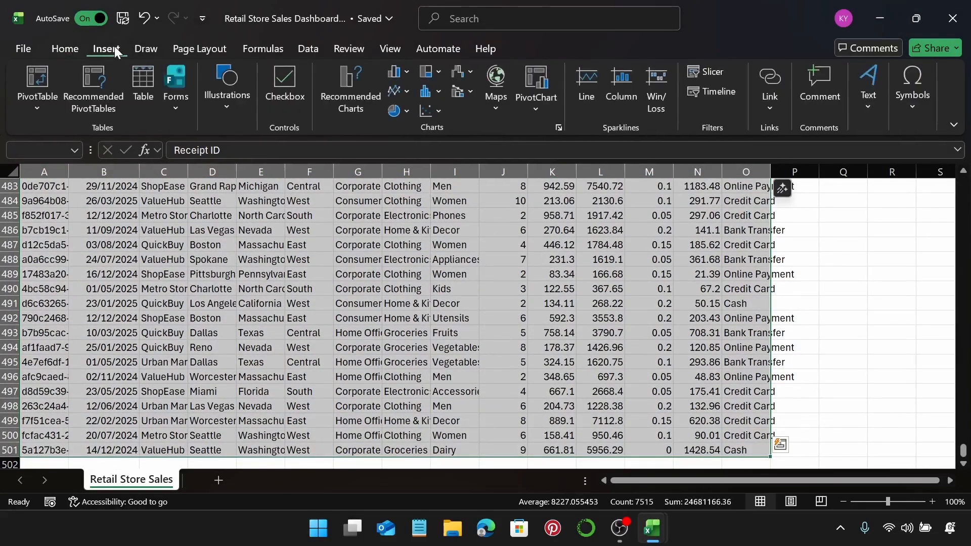
pyautogui.click(147, 83)
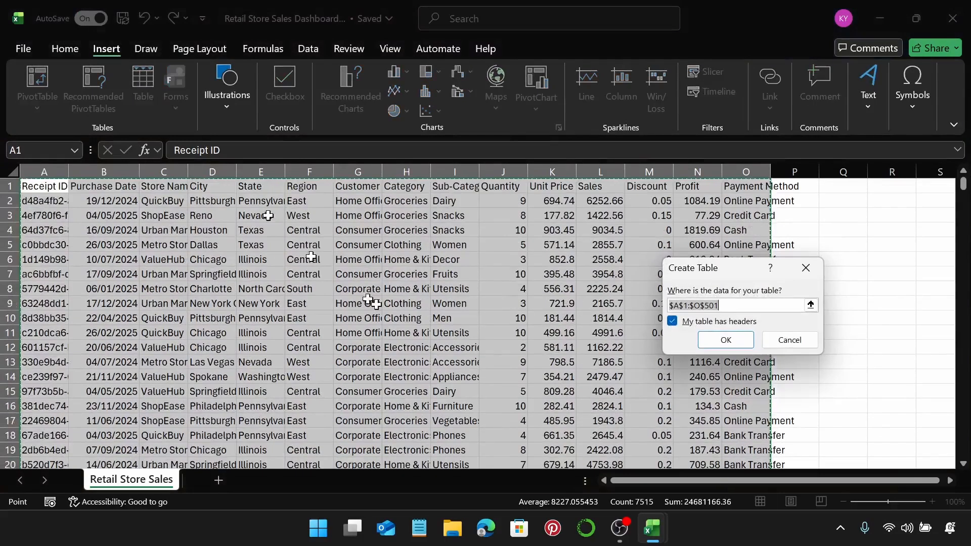
pyautogui.click(726, 340)
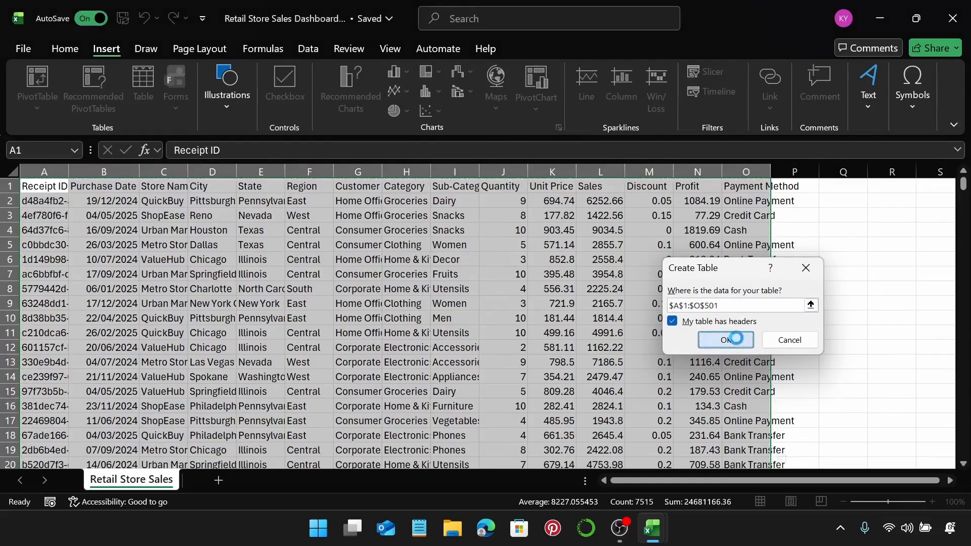
pyautogui.click(626, 404)
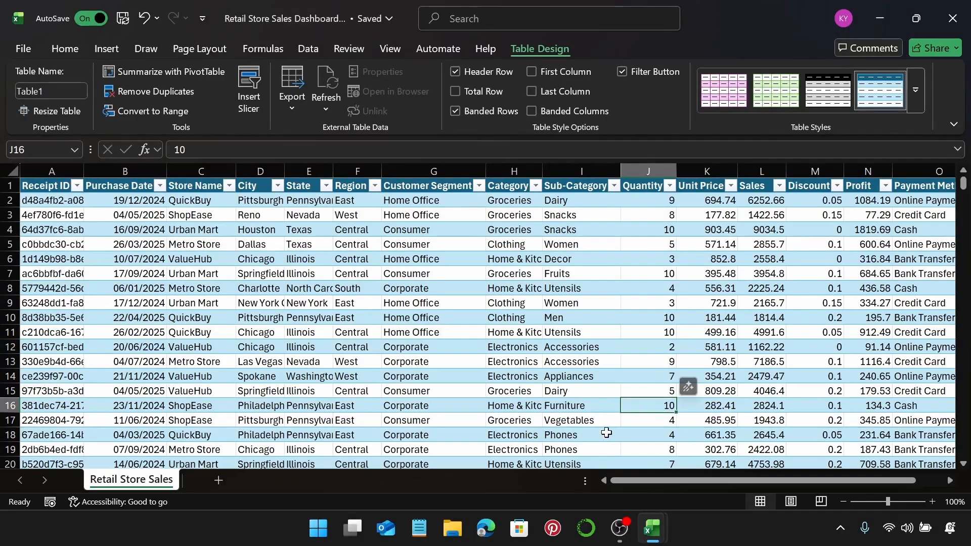
# Step: Add a new worksheet and name it KPIs
pyautogui.click(220, 481)
pyautogui.doubleClick(219, 481)
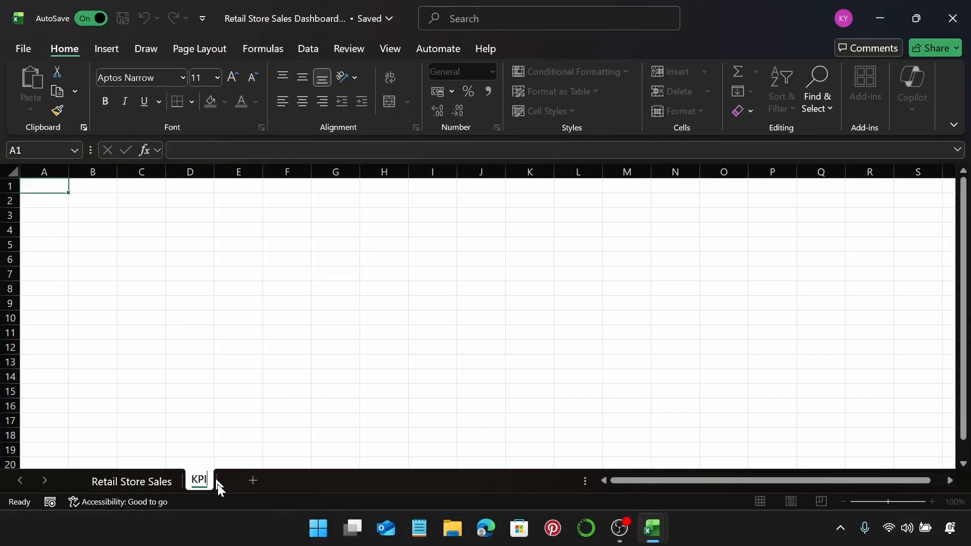
pyautogui.write('KPIs')
pyautogui.press('Return')
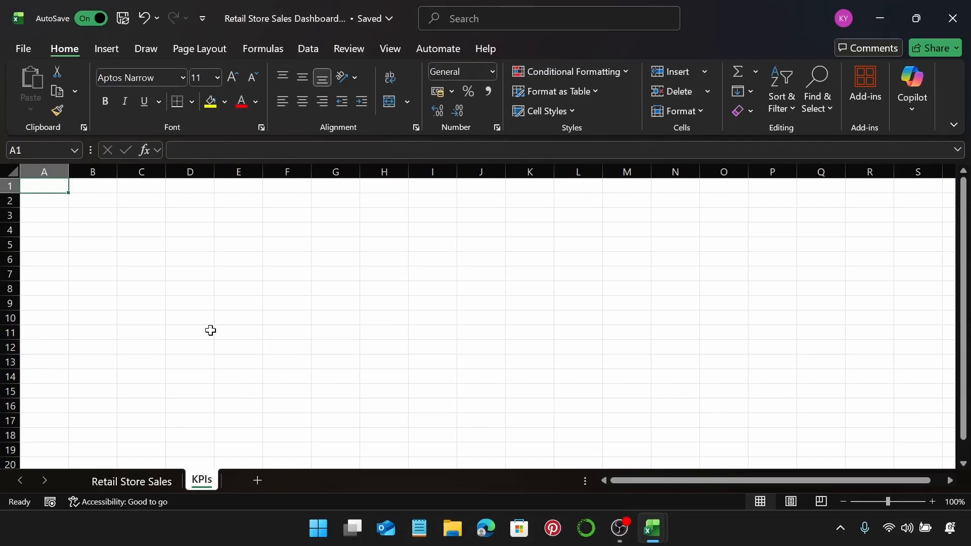
# Step: Insert a PivotTable at cell B2 of the KPIs sheet, using Table1 from the Retail Store Sales sheet as its source
pyautogui.click(101, 201)
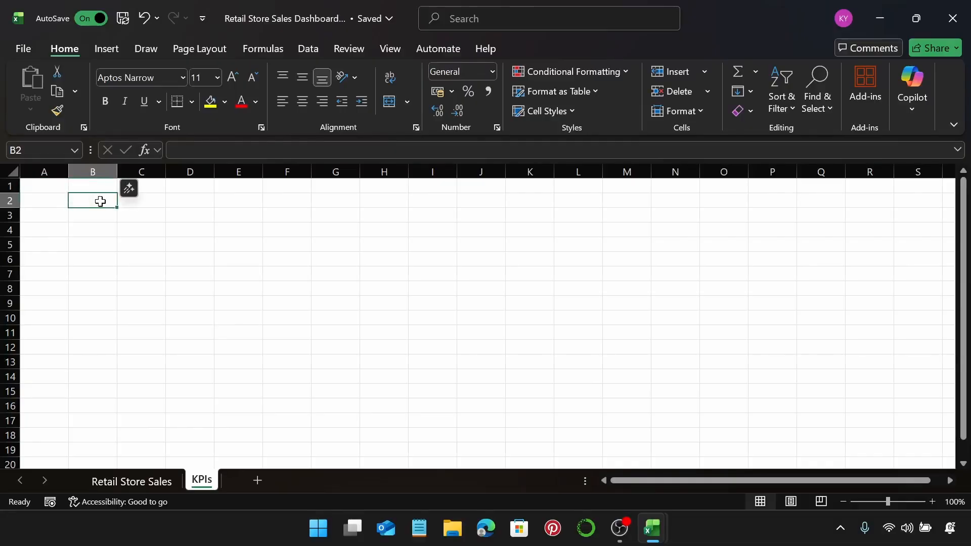
pyautogui.click(108, 49)
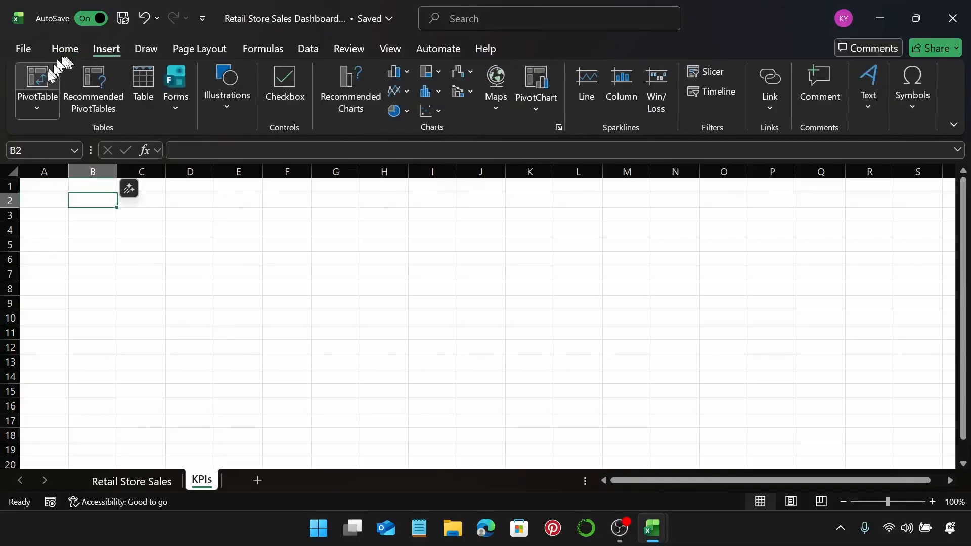
pyautogui.click(37, 83)
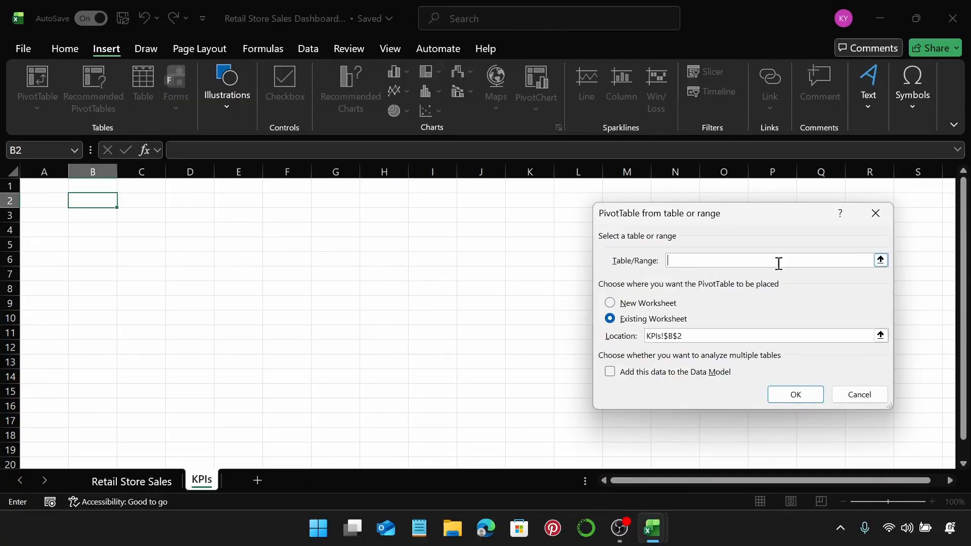
pyautogui.click(131, 482)
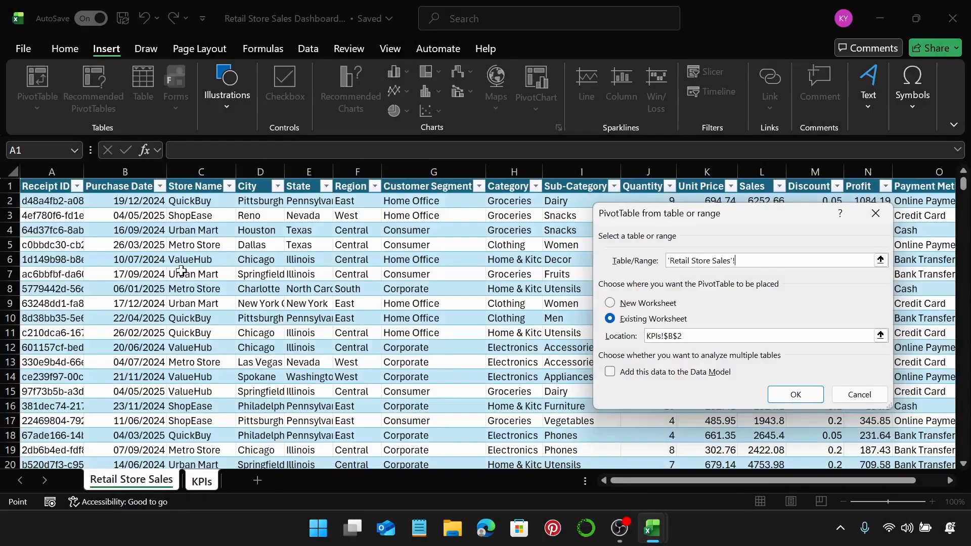
pyautogui.click(38, 191)
pyautogui.hotkey('ctrl', 'shift', 'Right')
pyautogui.hotkey('ctrl', 'shift', 'Down')
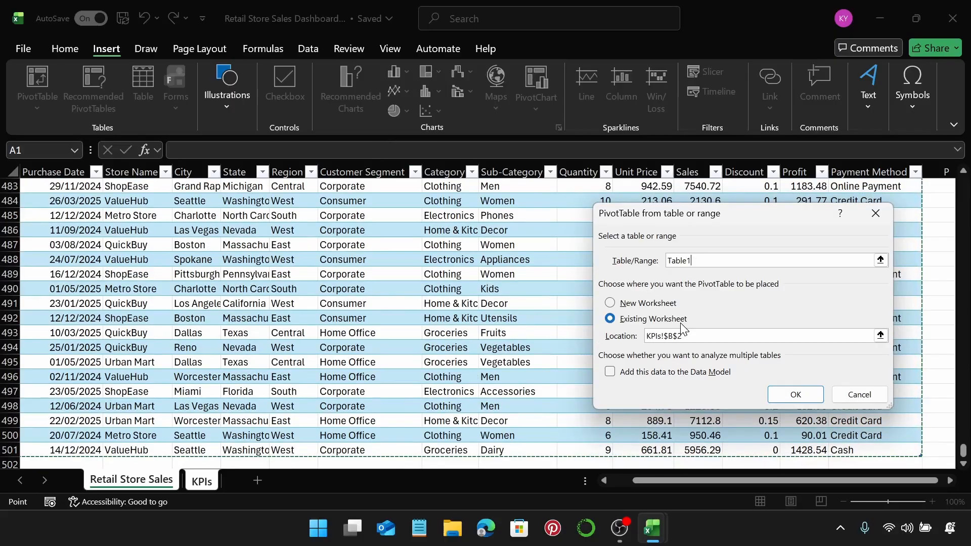
pyautogui.click(791, 395)
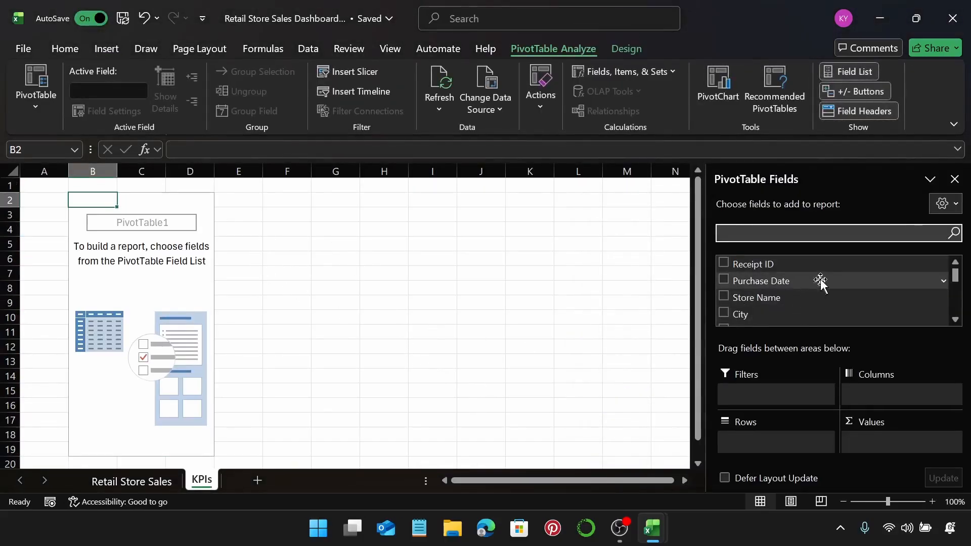
# Step: Add the Sales field to the PivotTable's values as a sum
pyautogui.scroll(-4, 832, 273)
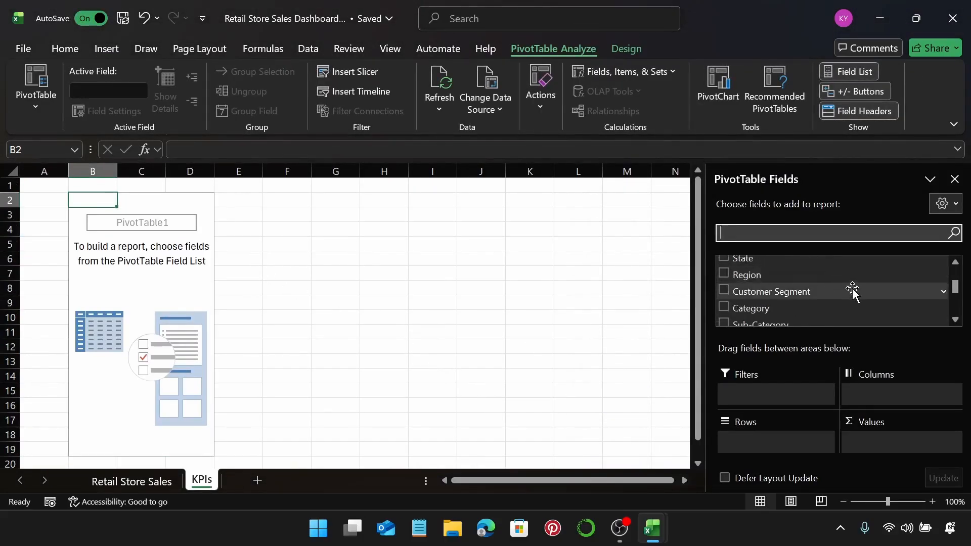
pyautogui.scroll(-4, 852, 287)
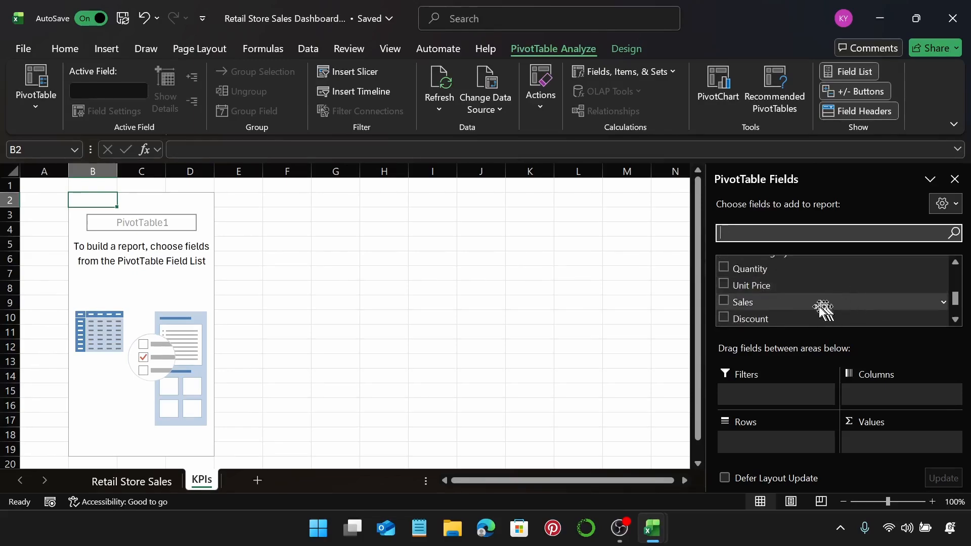
pyautogui.moveTo(822, 307); pyautogui.dragTo(868, 437)
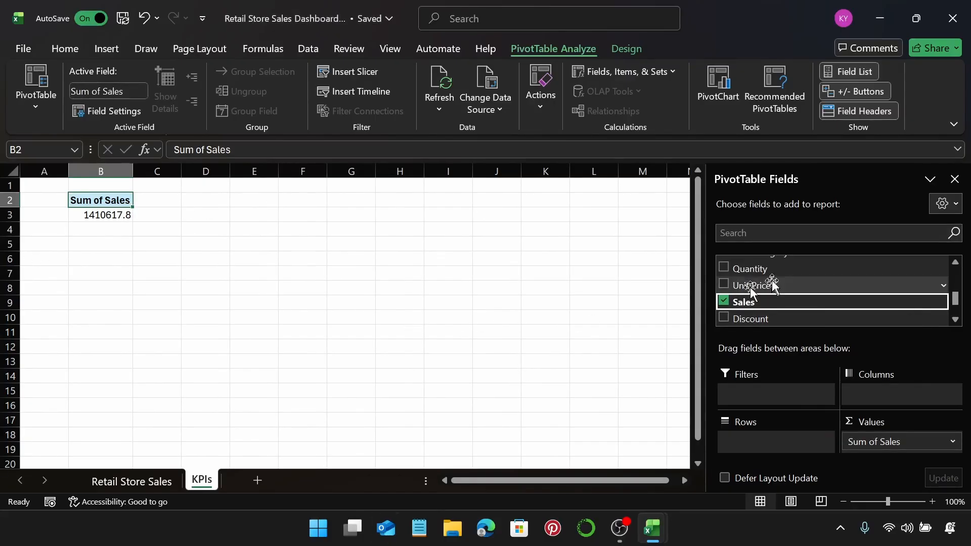
# Step: Add Sales to the PivotTable's values a second time and summarize that copy by Average
pyautogui.moveTo(773, 302); pyautogui.dragTo(891, 445)
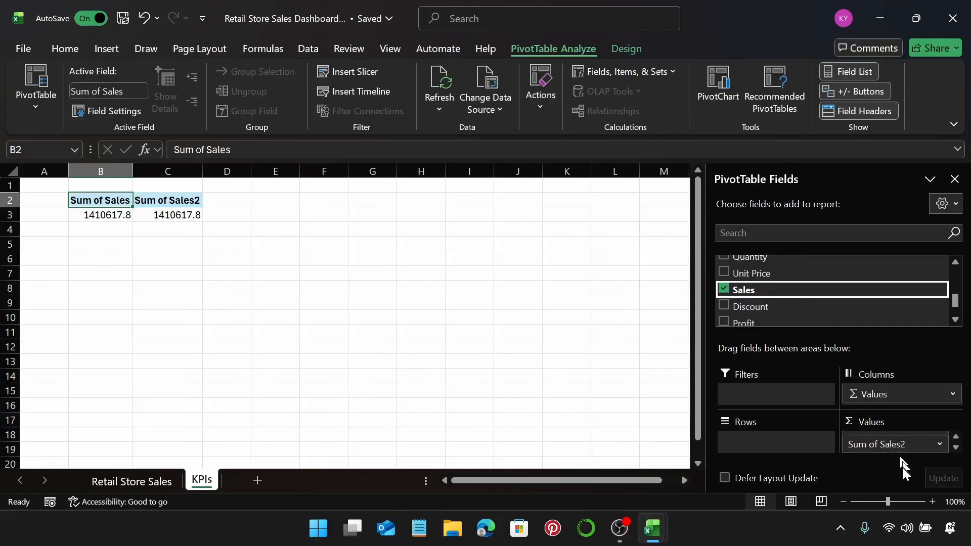
pyautogui.click(940, 444)
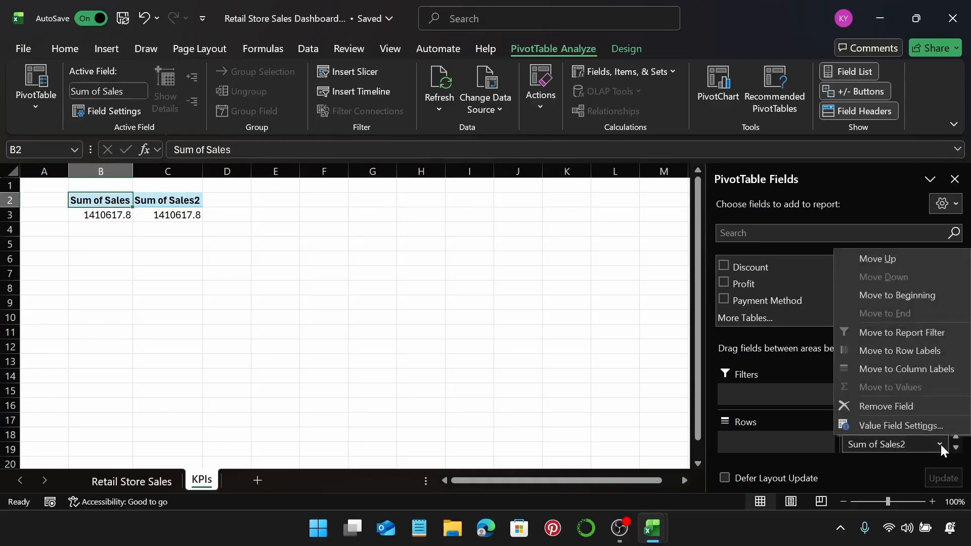
pyautogui.click(905, 427)
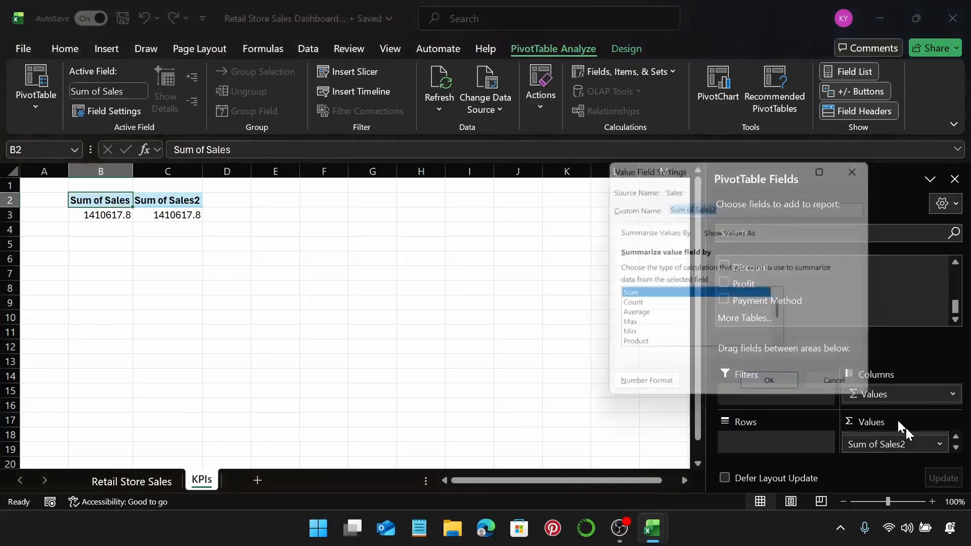
pyautogui.click(632, 316)
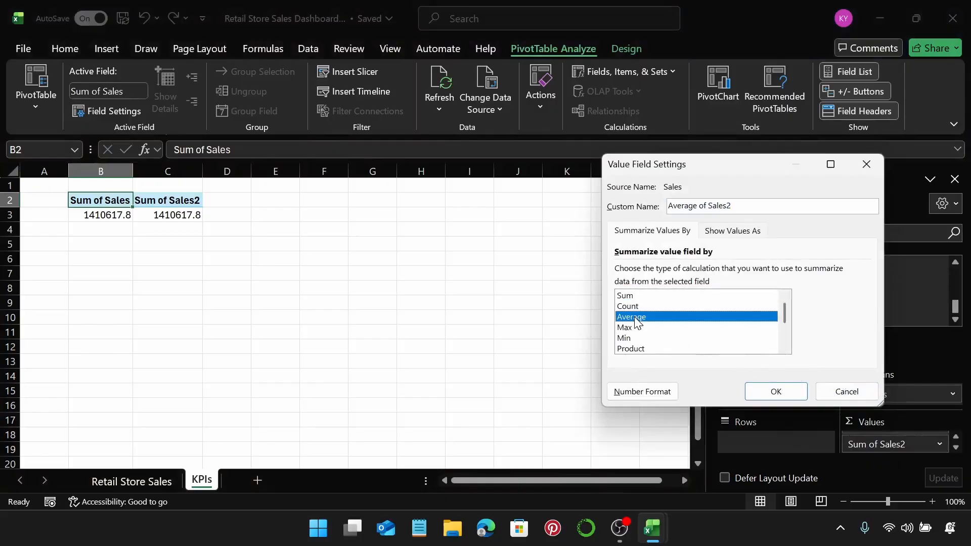
pyautogui.click(783, 389)
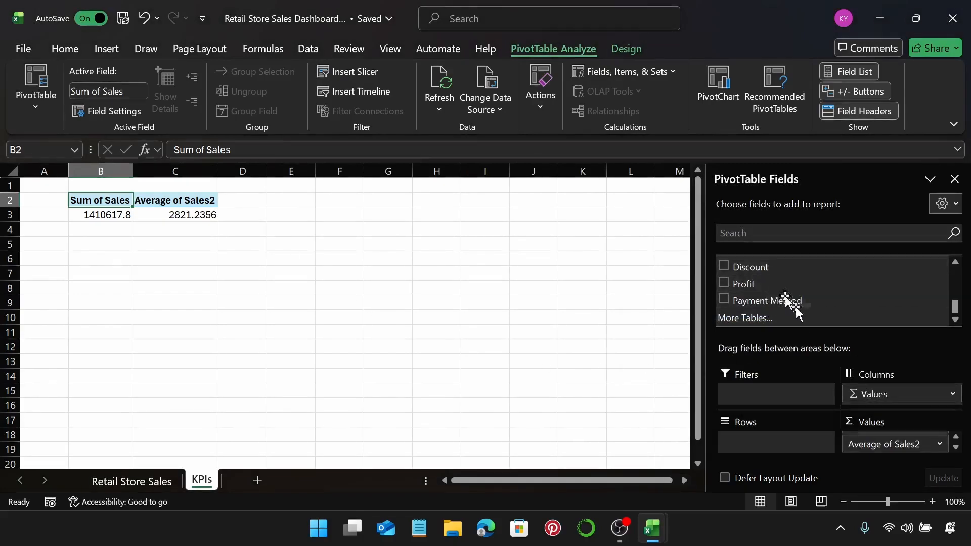
# Step: Add Discount to the PivotTable's values, ahead of the average sales, and summarize it by Average
pyautogui.moveTo(743, 267); pyautogui.dragTo(897, 448)
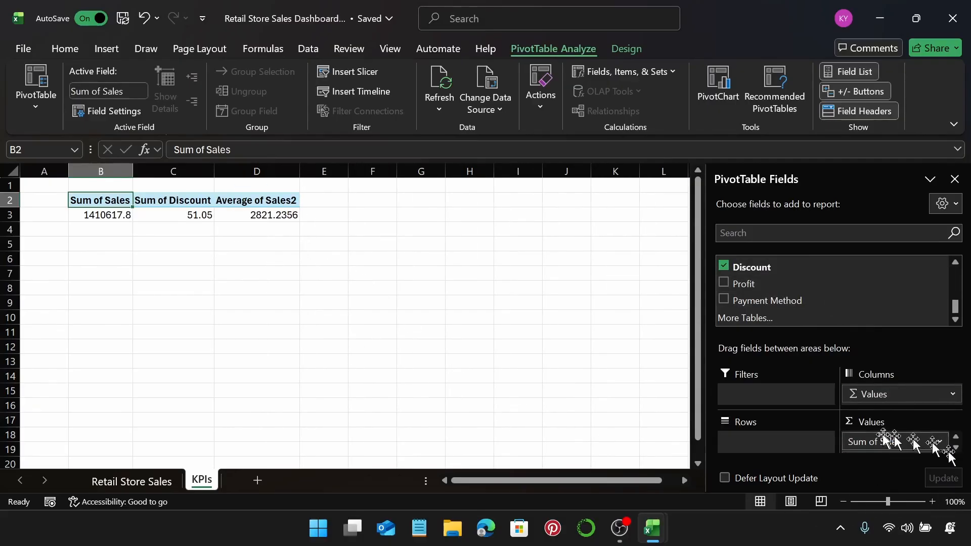
pyautogui.click(182, 218)
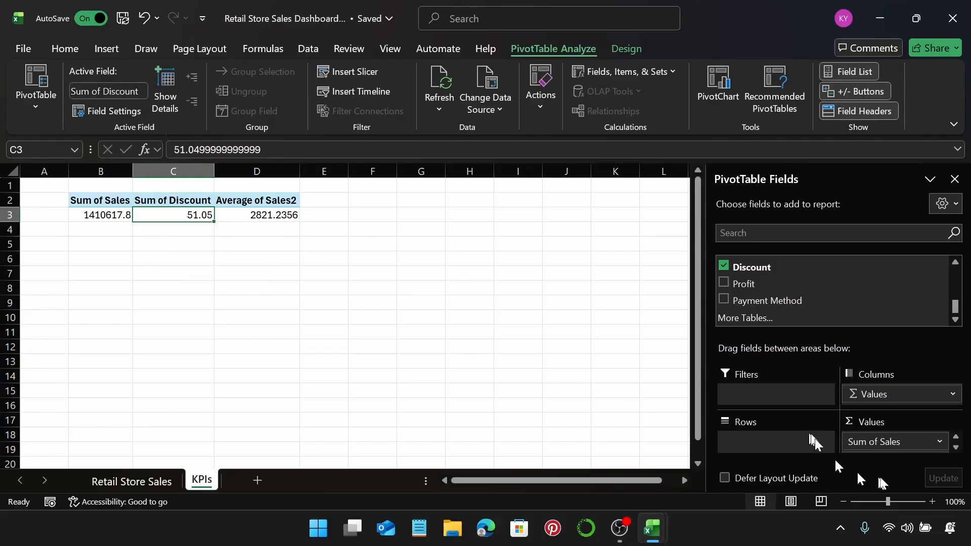
pyautogui.scroll(-2, 899, 444)
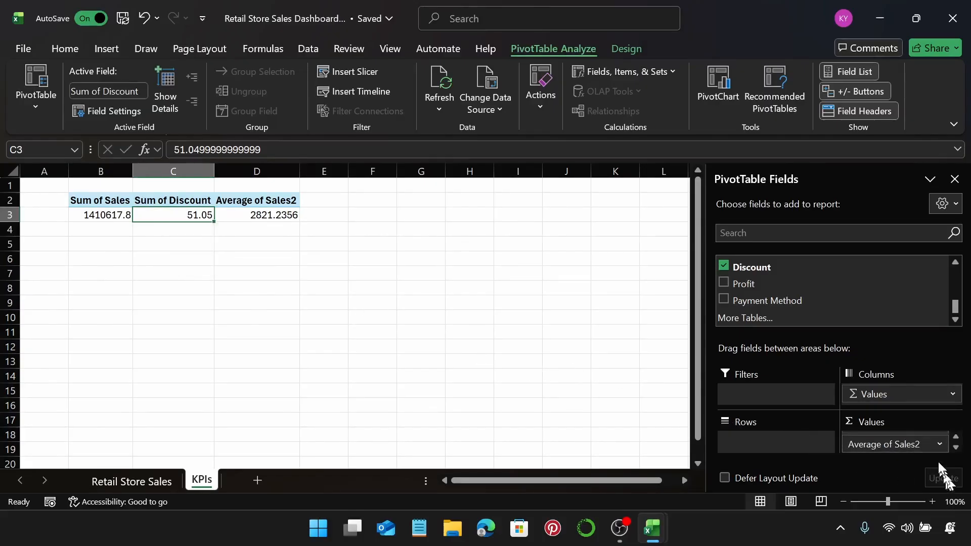
pyautogui.scroll(2, 930, 444)
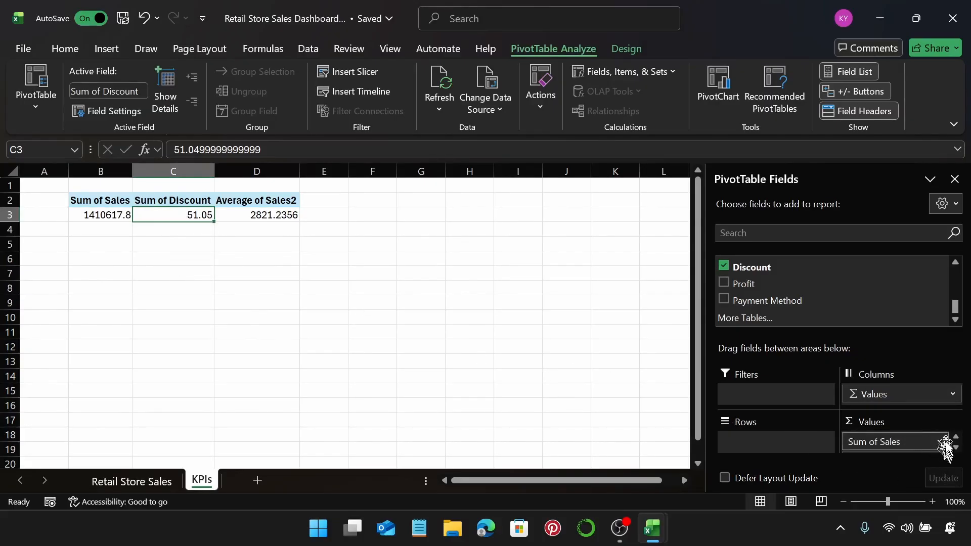
pyautogui.click(956, 447)
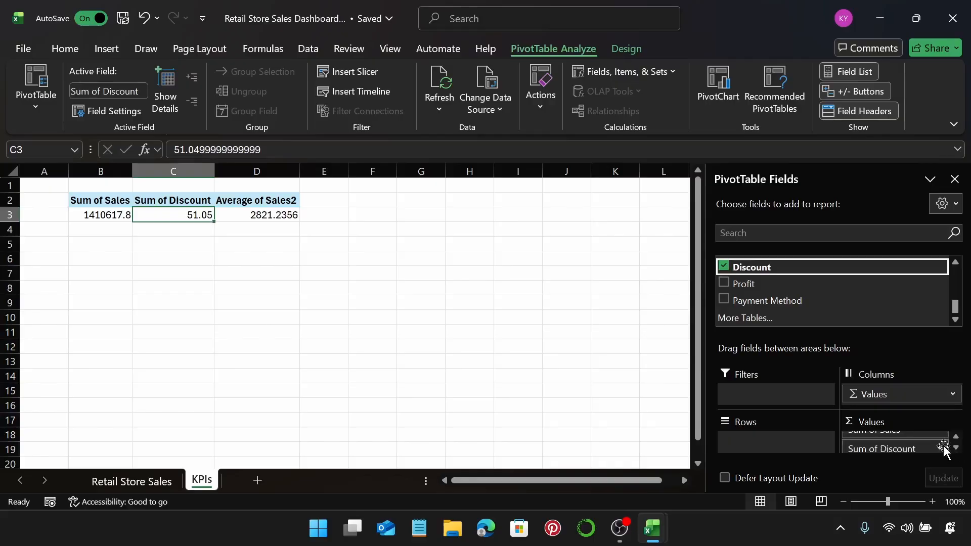
pyautogui.click(939, 448)
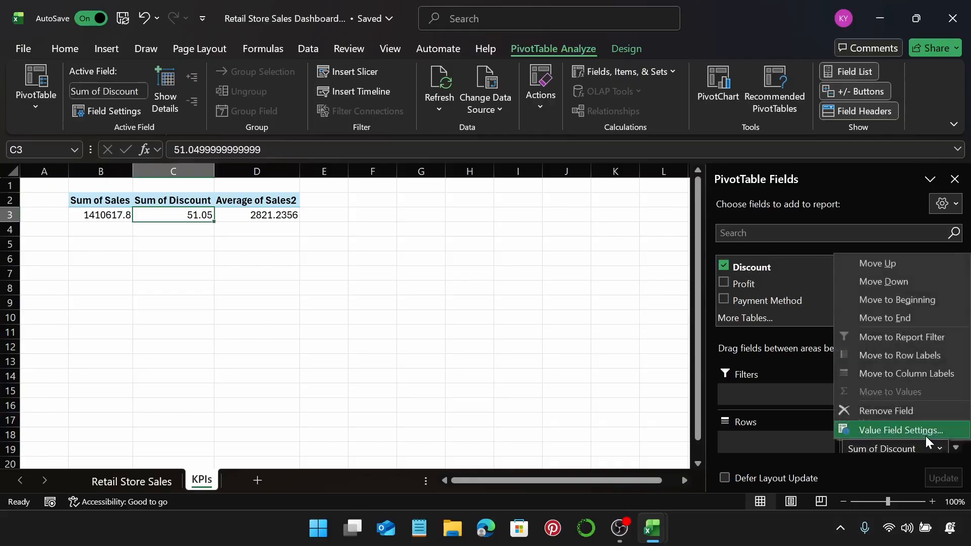
pyautogui.click(923, 431)
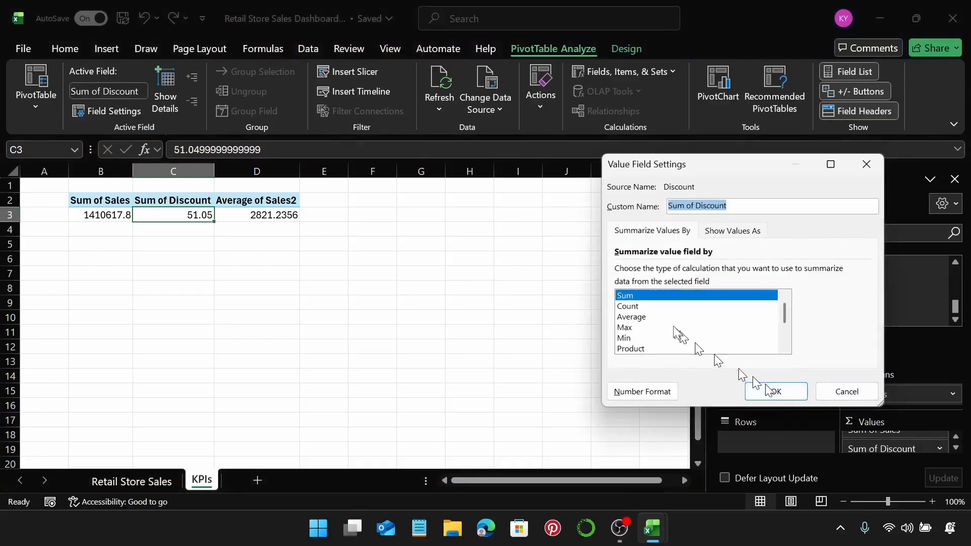
pyautogui.click(659, 318)
pyautogui.click(795, 397)
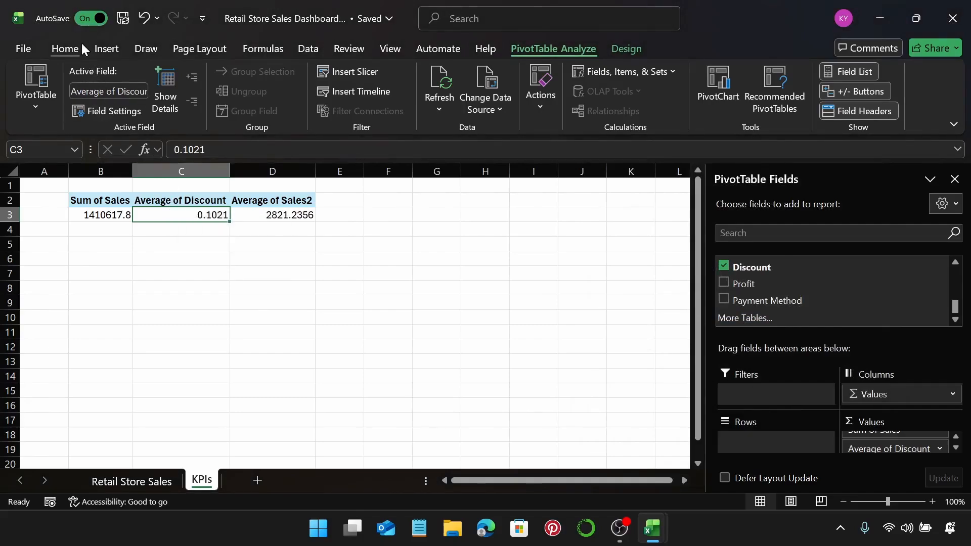
# Step: Format the average discount value as a percentage with two decimal places
pyautogui.click(65, 48)
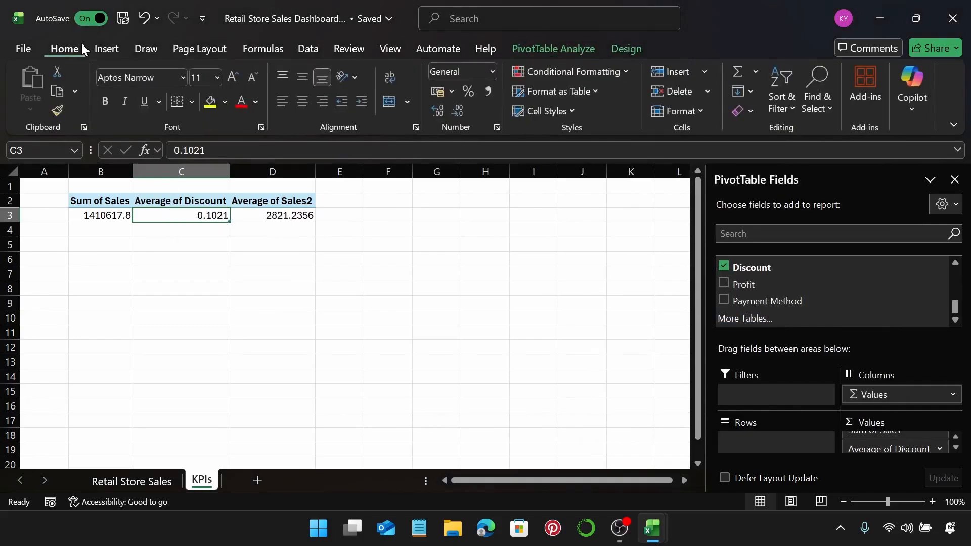
pyautogui.click(467, 93)
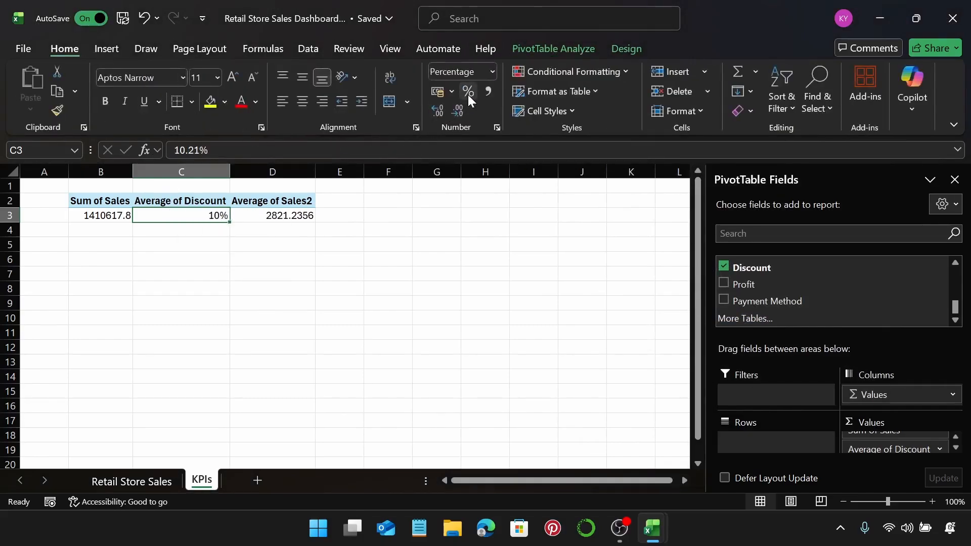
pyautogui.click(436, 111)
pyautogui.click(436, 111)
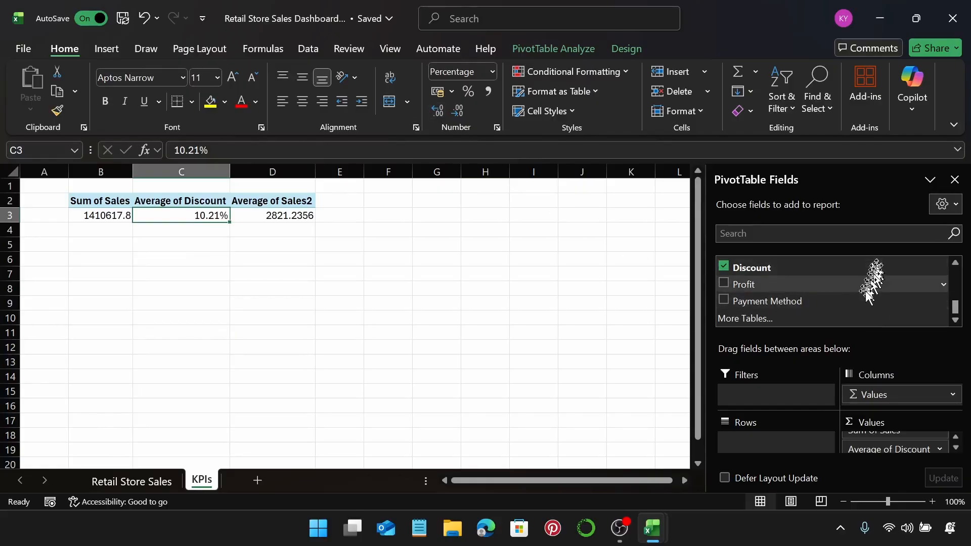
# Step: Add Profit to the PivotTable's values as a sum, directly after Sum of Sales
pyautogui.moveTo(802, 283); pyautogui.dragTo(898, 452)
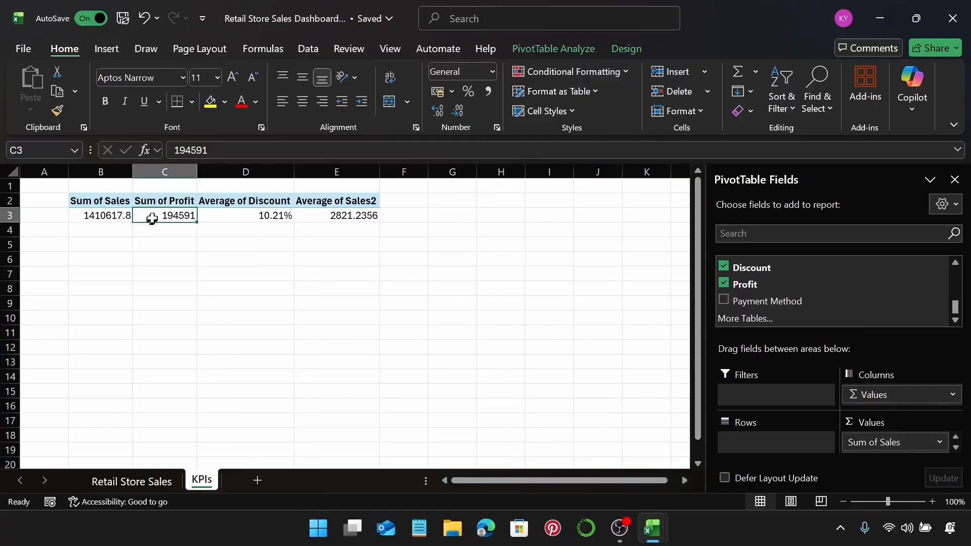
# Step: Format the Sum of Sales and Sum of Profit values in the PivotTable as dollar accounting amounts
pyautogui.moveTo(154, 218)
pyautogui.keyDown('ctrl'); pyautogui.click(126, 221); pyautogui.keyUp('ctrl')
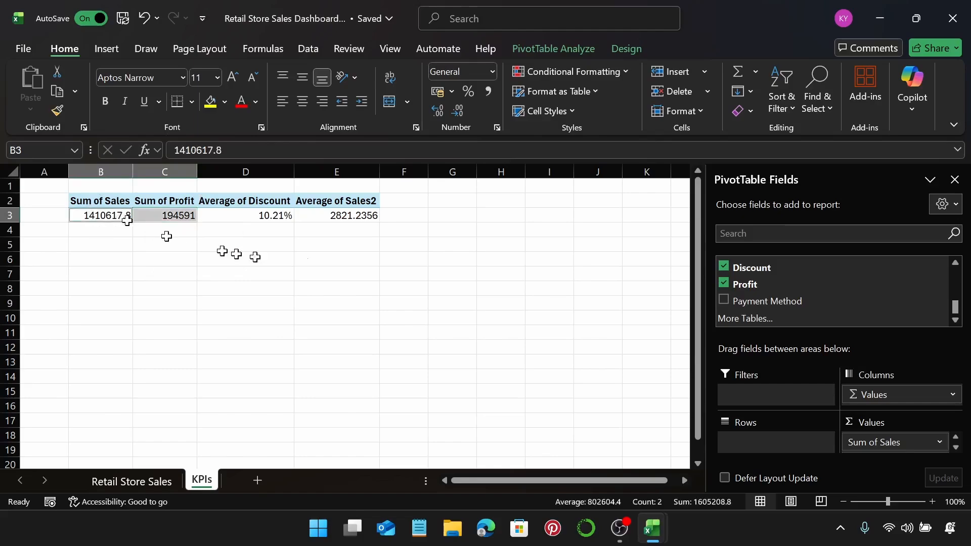
pyautogui.keyDown('ctrl'); pyautogui.click(334, 221); pyautogui.keyUp('ctrl')
pyautogui.click(116, 213)
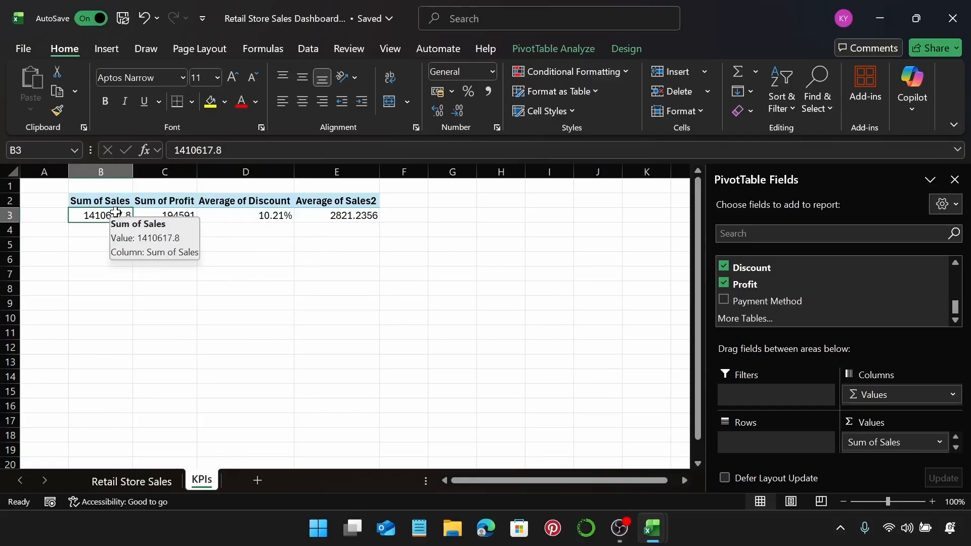
pyautogui.moveTo(116, 213); pyautogui.dragTo(167, 215)
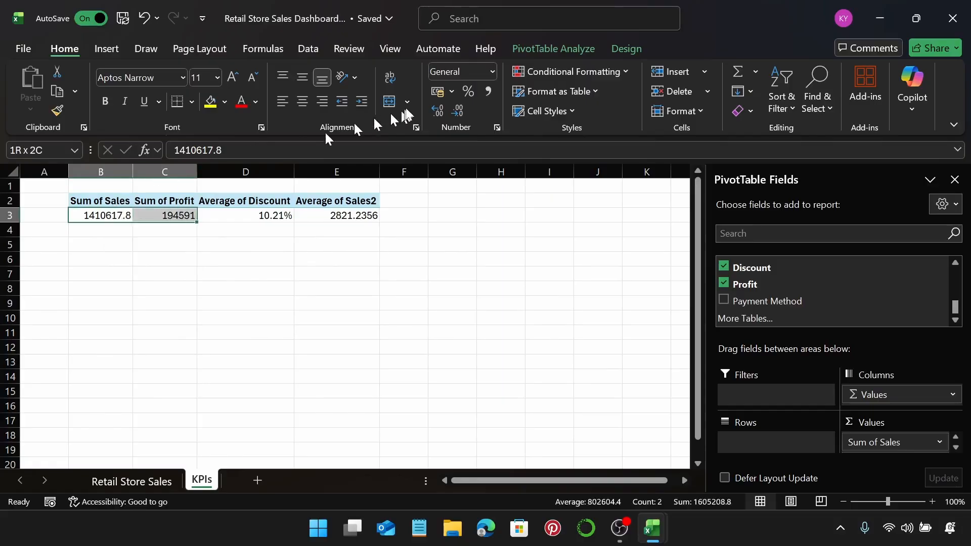
pyautogui.click(452, 92)
pyautogui.click(458, 110)
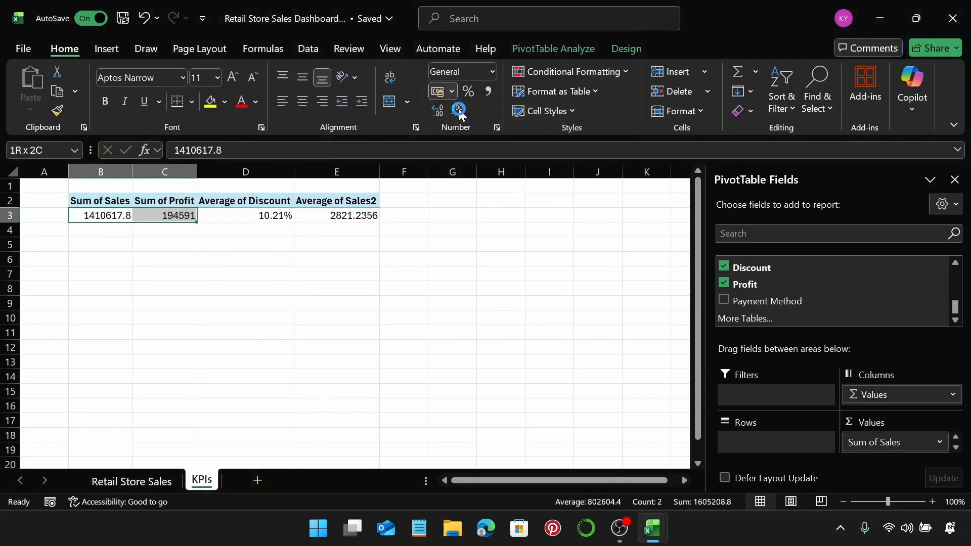
# Step: Apply the dollar accounting format to the average sales value in E3
pyautogui.click(372, 214)
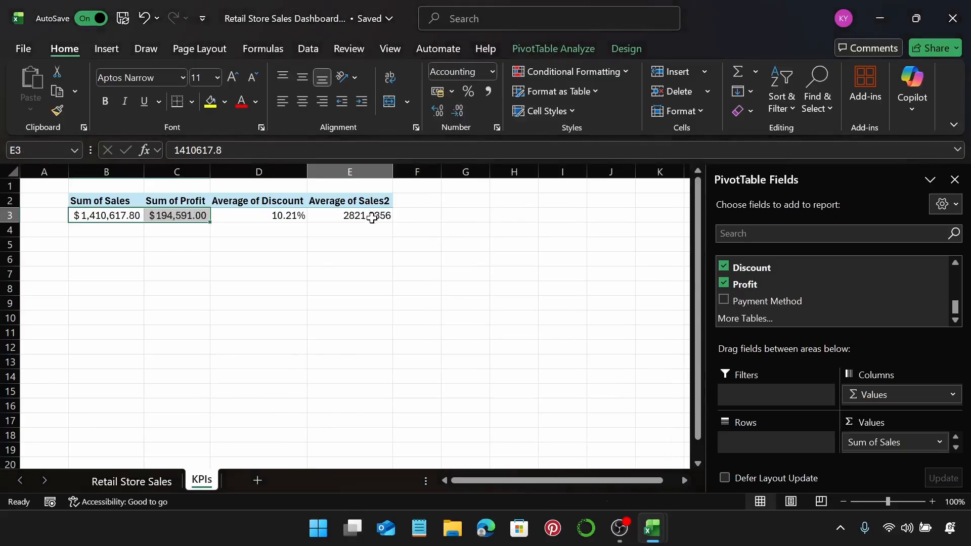
pyautogui.click(453, 93)
pyautogui.click(460, 113)
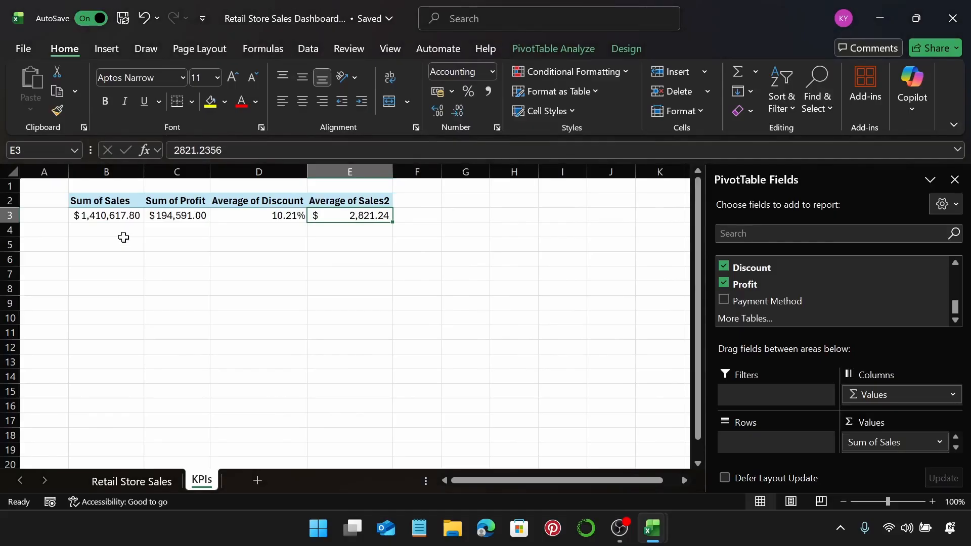
pyautogui.click(192, 231)
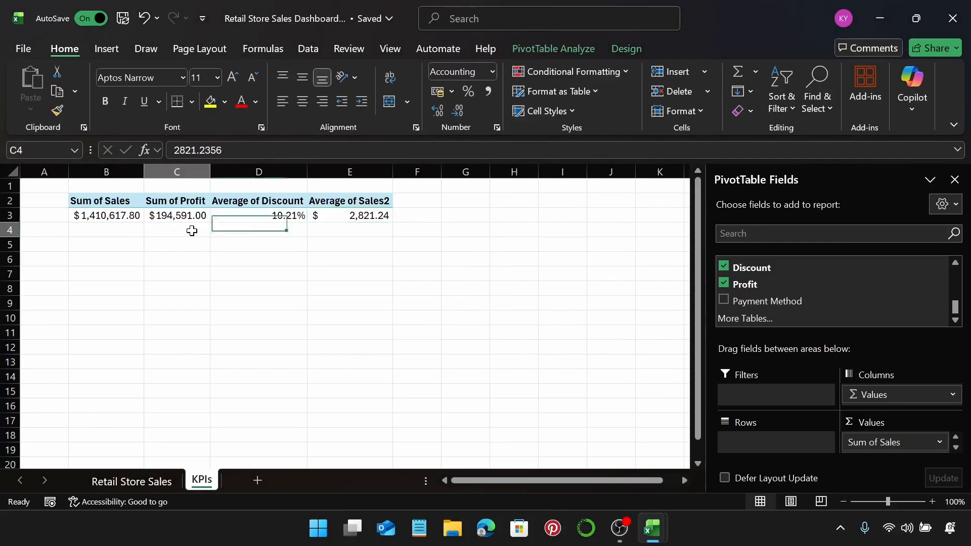
pyautogui.click(193, 216)
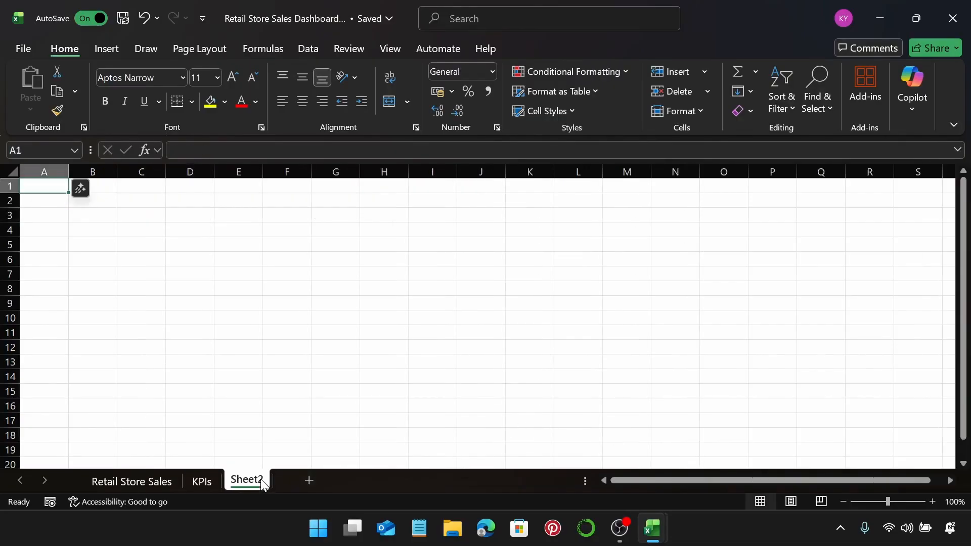
# Step: Rename Sheet2 as "Sales by Store"
pyautogui.doubleClick(251, 481)
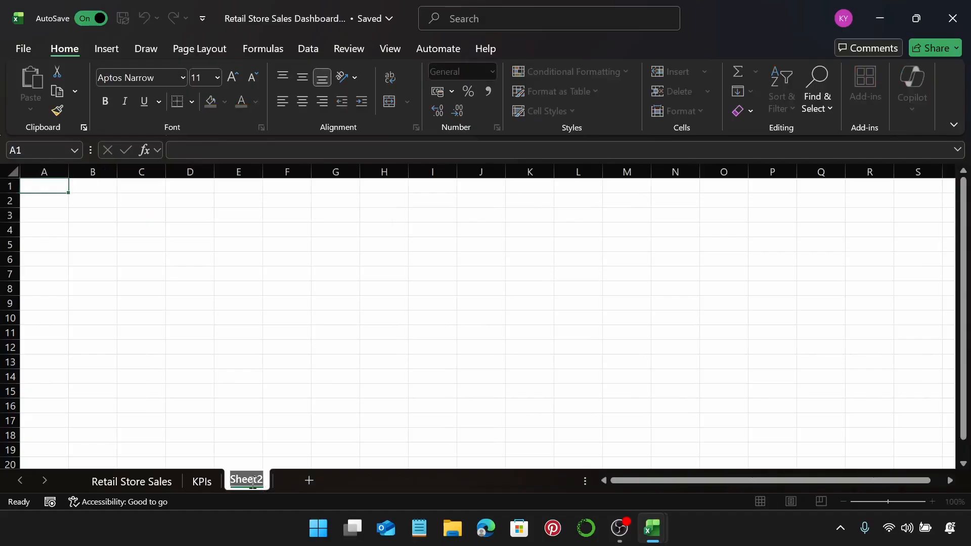
pyautogui.write('Sales')
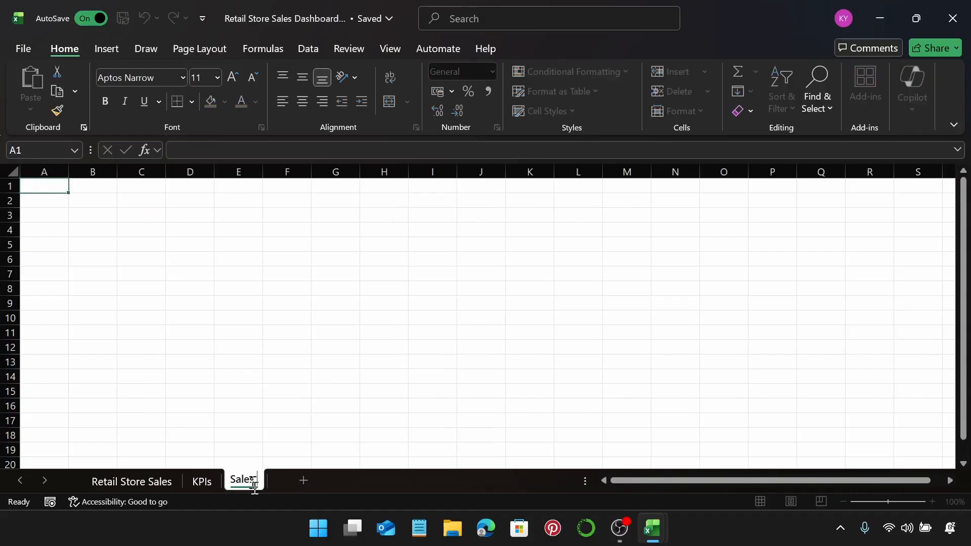
pyautogui.write(' by Store')
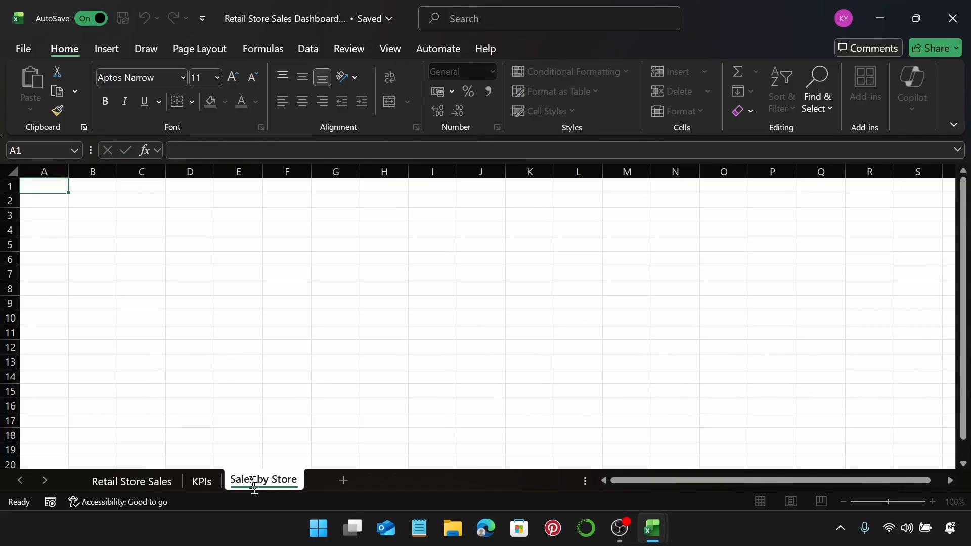
pyautogui.press('Return')
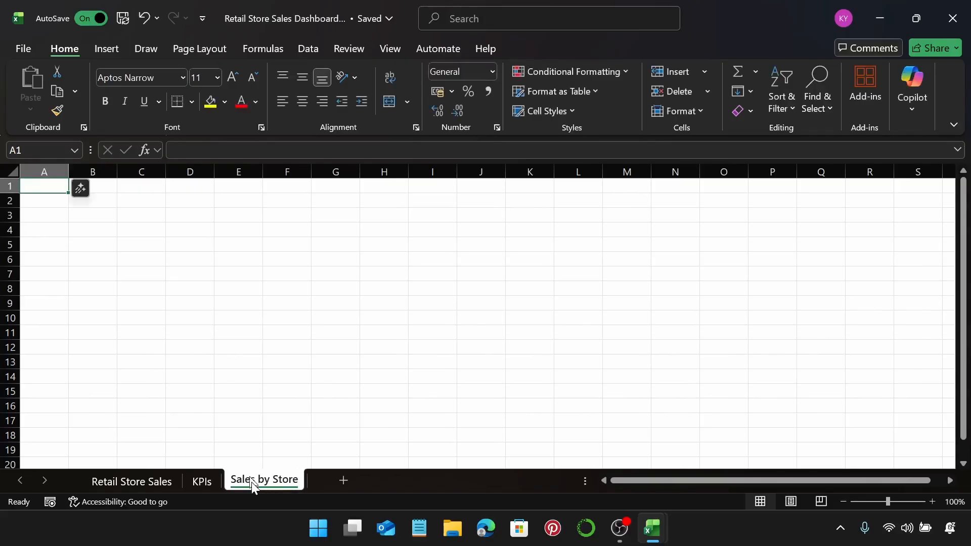
# Step: Insert a PivotTable based on Table1 at cell B2 of the existing Sales by Store sheet
pyautogui.click(110, 200)
pyautogui.click(122, 49)
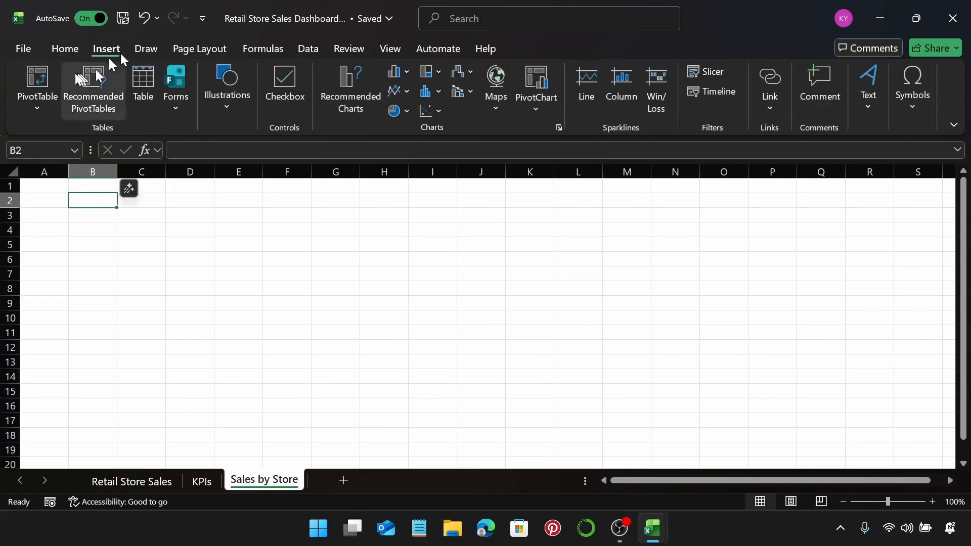
pyautogui.click(38, 78)
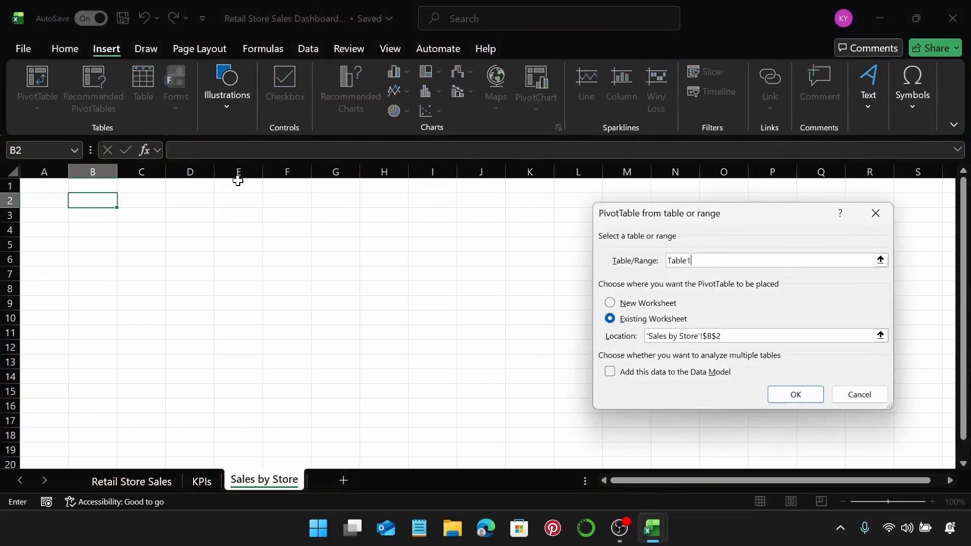
pyautogui.press('Return')
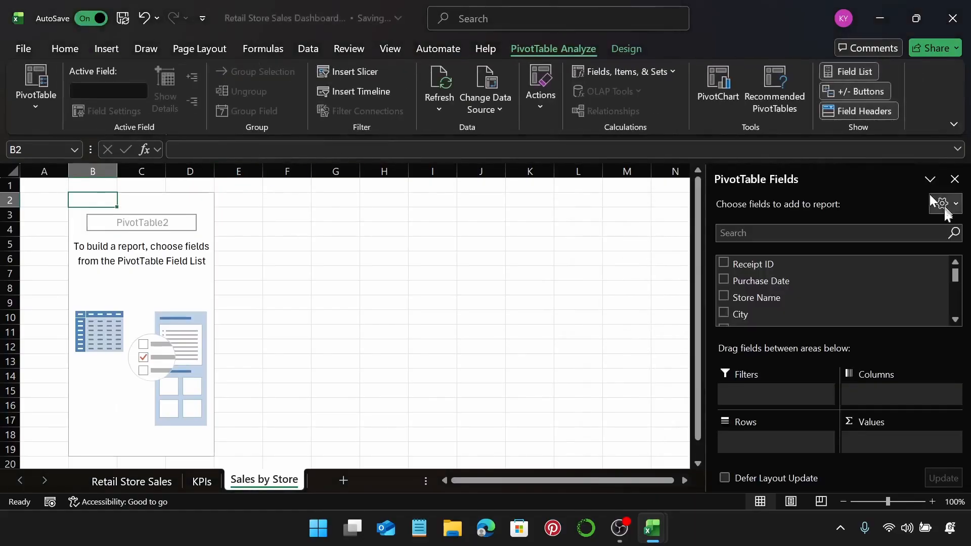
# Step: Set Store Name as the PivotTable's rows and add Sales to its values as a sum
pyautogui.moveTo(828, 299); pyautogui.dragTo(785, 440)
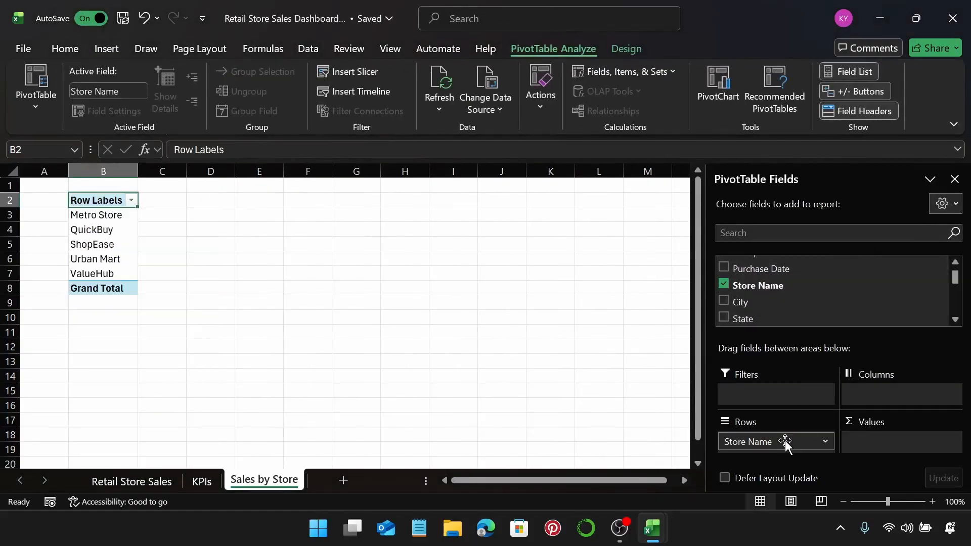
pyautogui.scroll(-2, 826, 288)
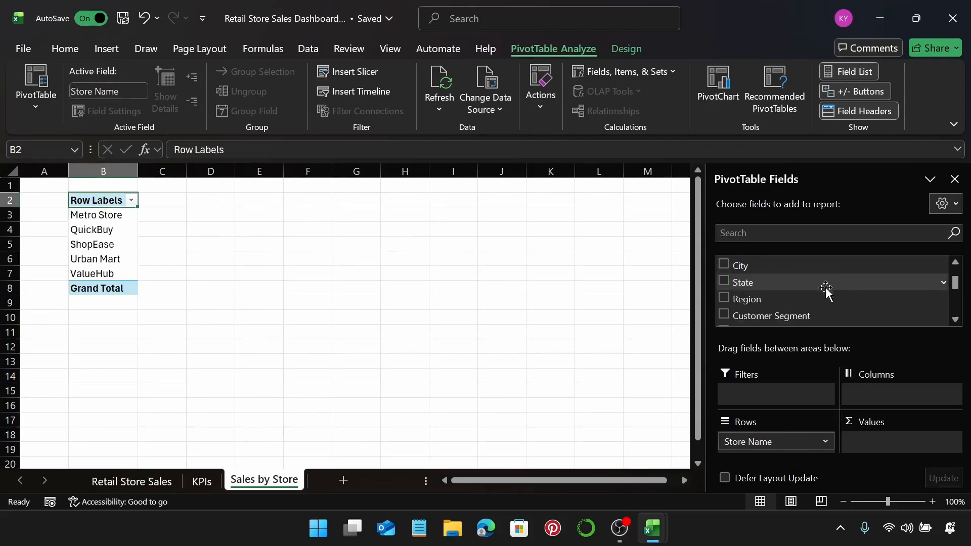
pyautogui.scroll(3, 826, 291)
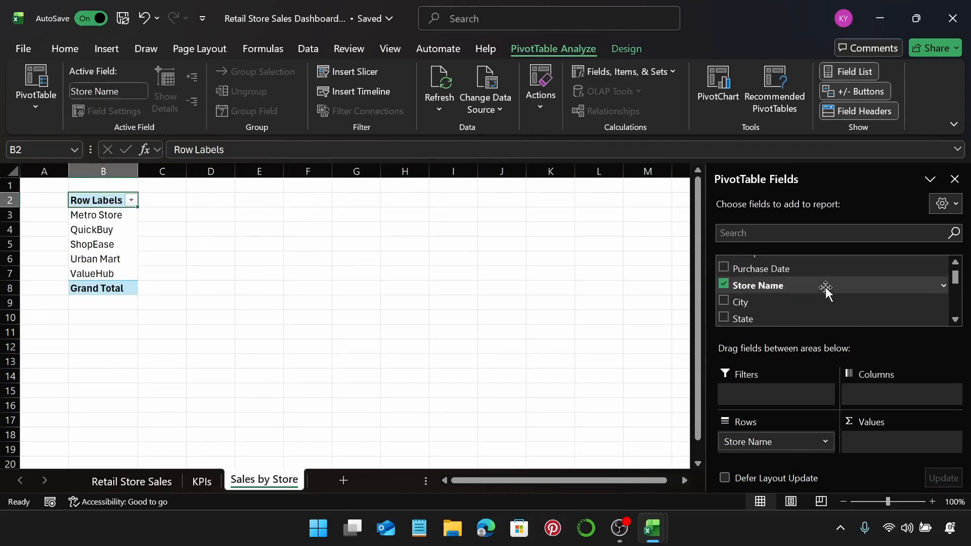
pyautogui.scroll(-7, 825, 290)
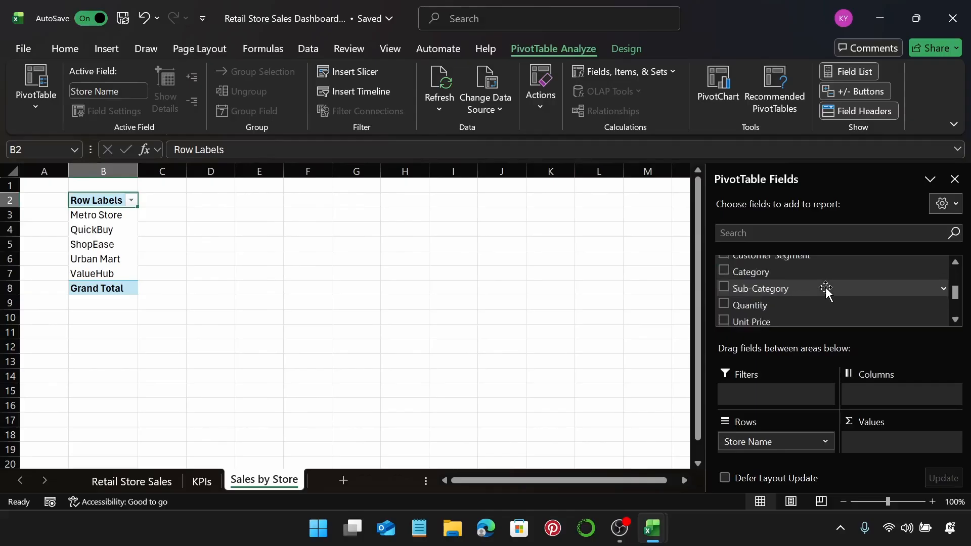
pyautogui.scroll(-4, 826, 288)
pyautogui.moveTo(759, 266); pyautogui.dragTo(887, 439)
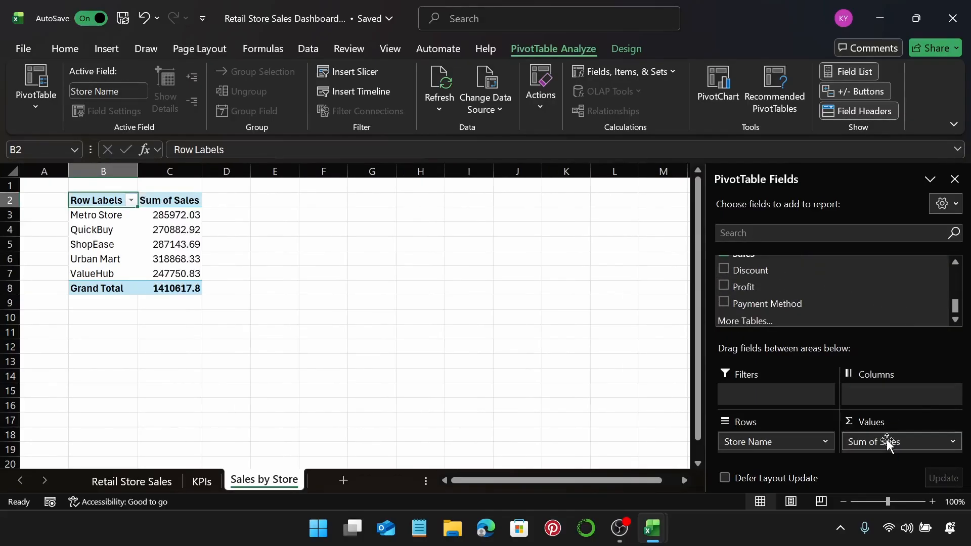
# Step: Remove the Grand Total row from the sales by store PivotTable
pyautogui.click(85, 288)
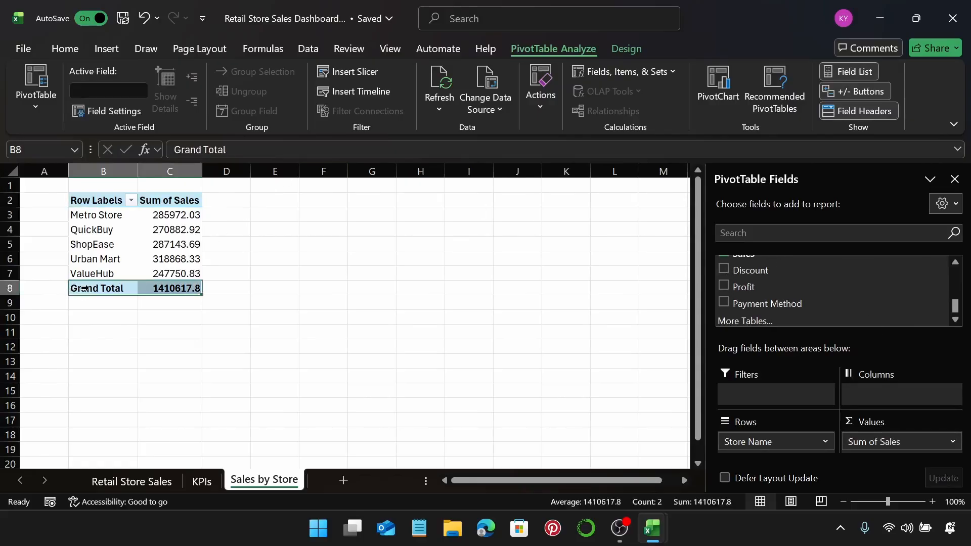
pyautogui.rightClick(84, 288)
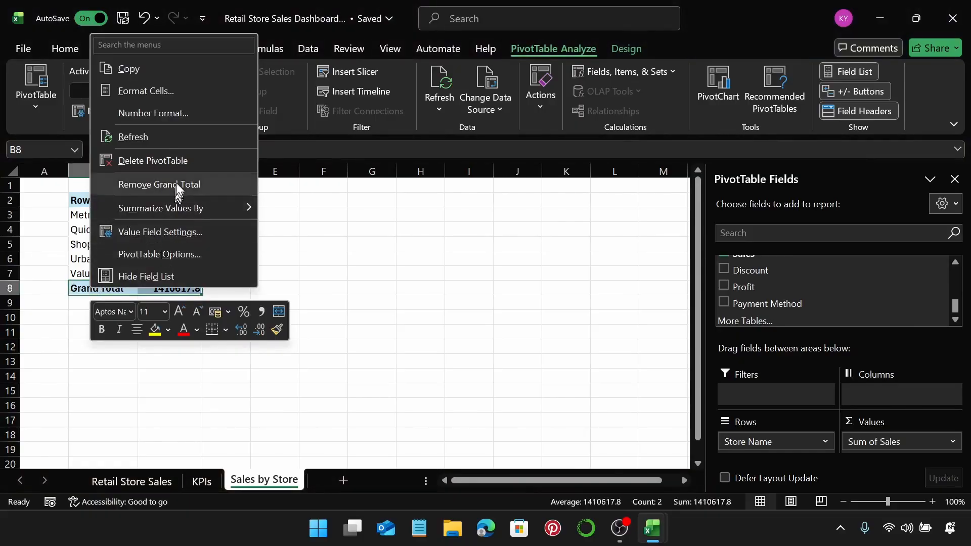
pyautogui.click(176, 185)
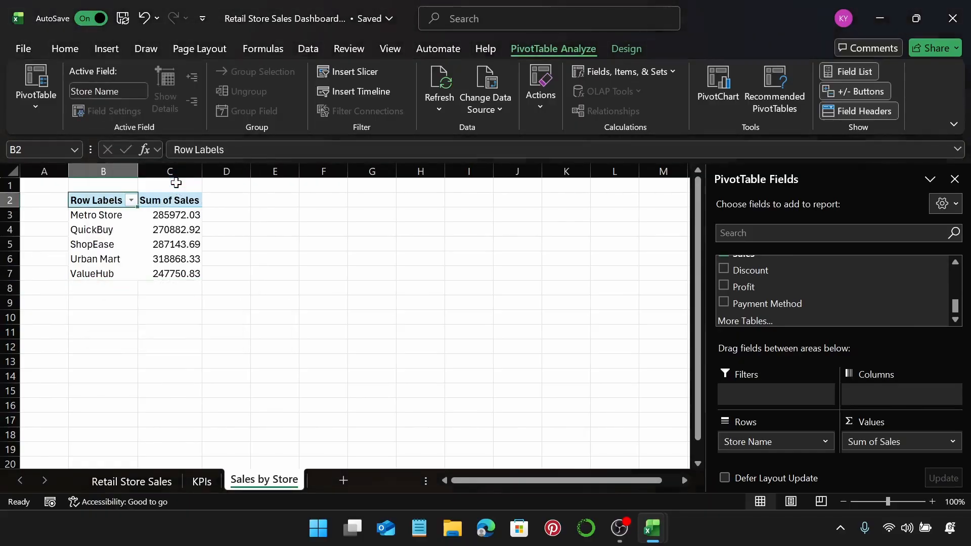
# Step: Sort the store names in descending order by Sum of Sales
pyautogui.click(131, 201)
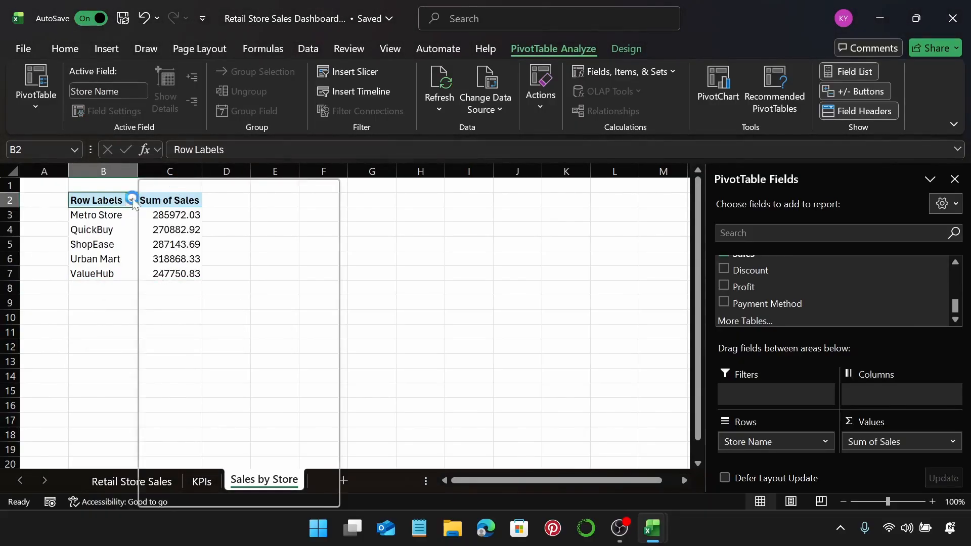
pyautogui.click(187, 234)
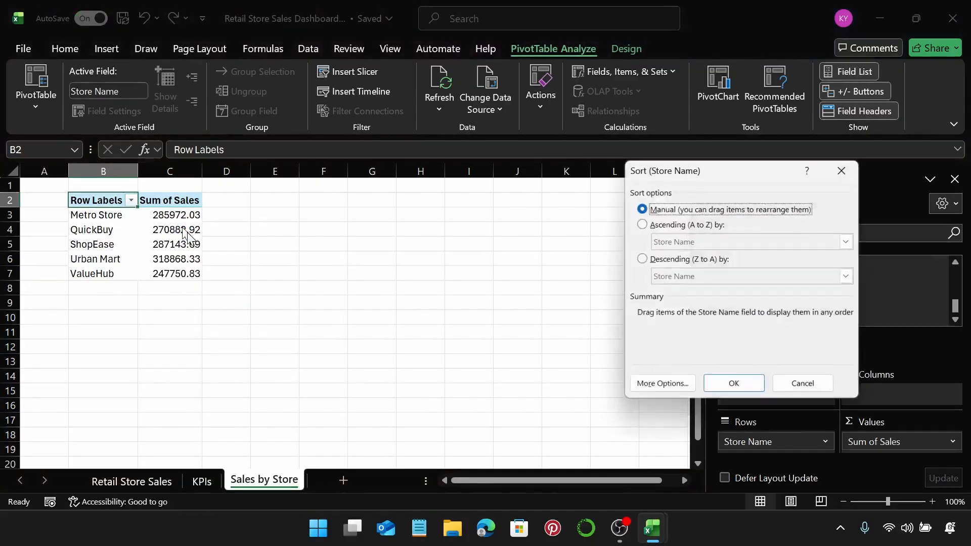
pyautogui.click(642, 260)
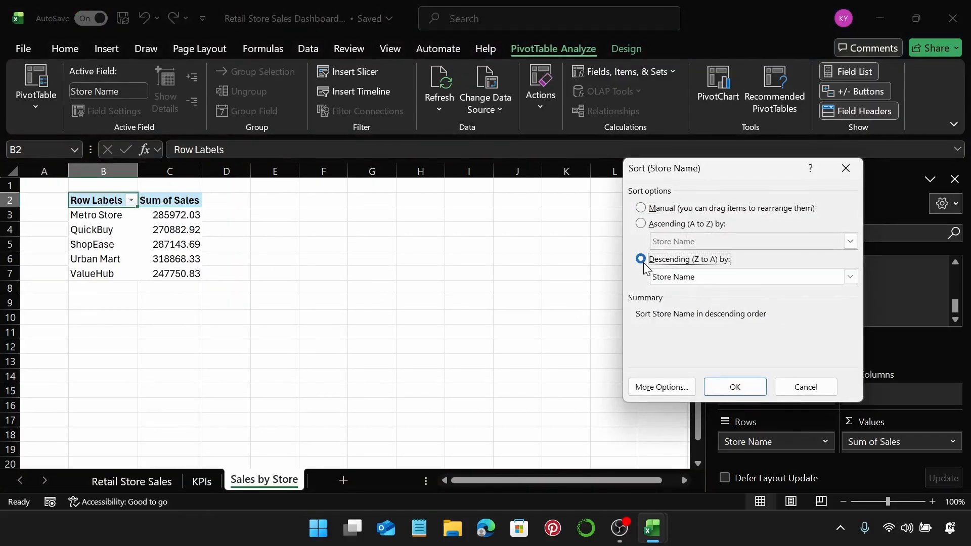
pyautogui.click(849, 276)
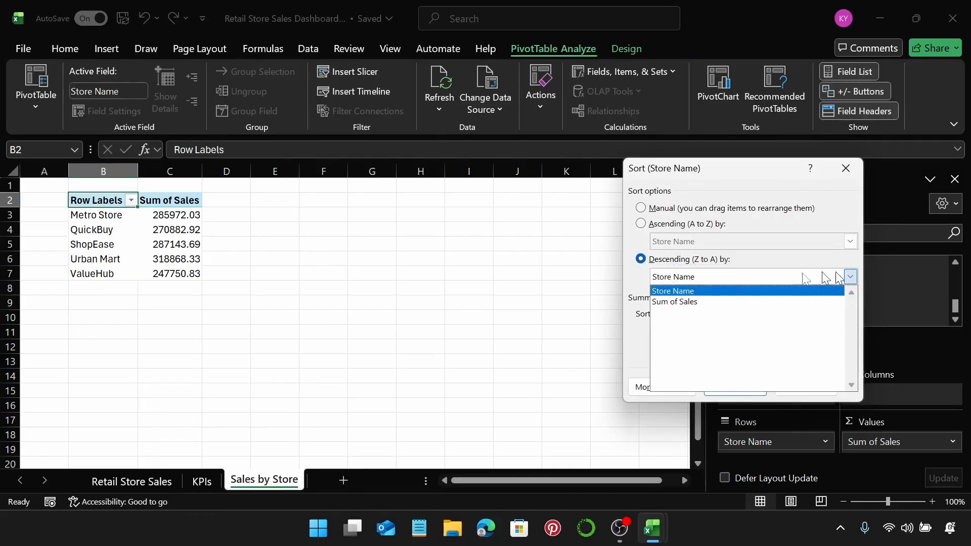
pyautogui.click(705, 301)
pyautogui.click(722, 389)
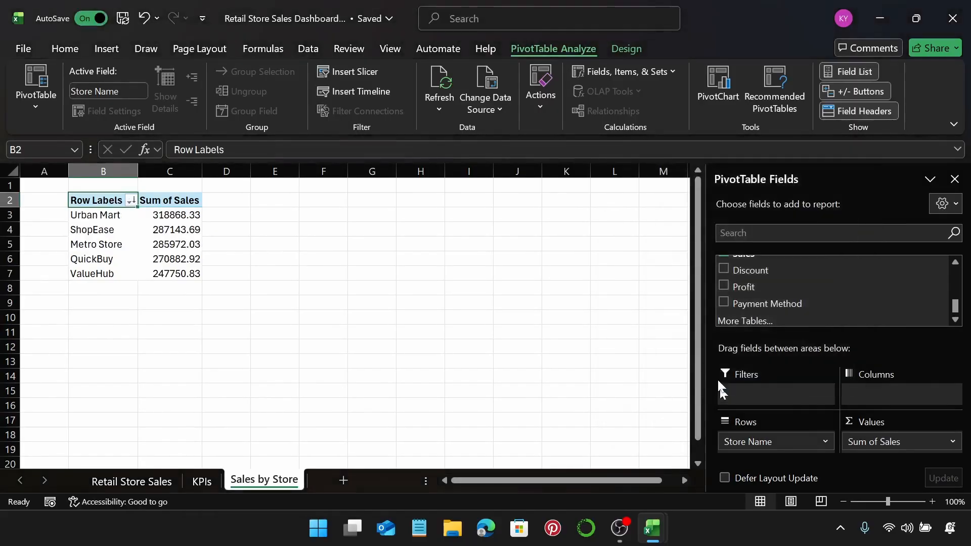
# Step: Format the five stores' sales values in C3:C7 as dollar accounting amounts
pyautogui.click(165, 214)
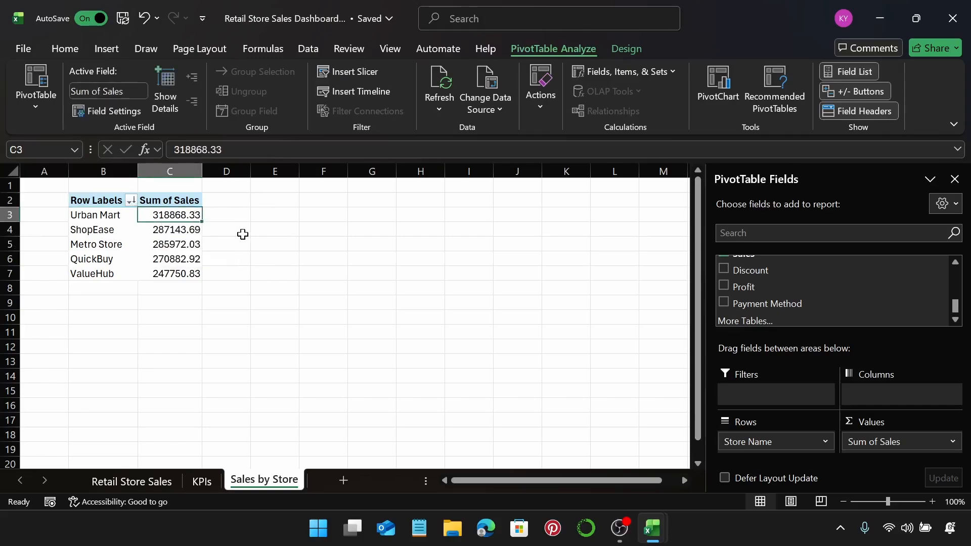
pyautogui.hotkey('shift', 'Down')
pyautogui.hotkey('shift', 'Down')
pyautogui.hotkey('shift', 'Down')
pyautogui.hotkey('shift', 'Down')
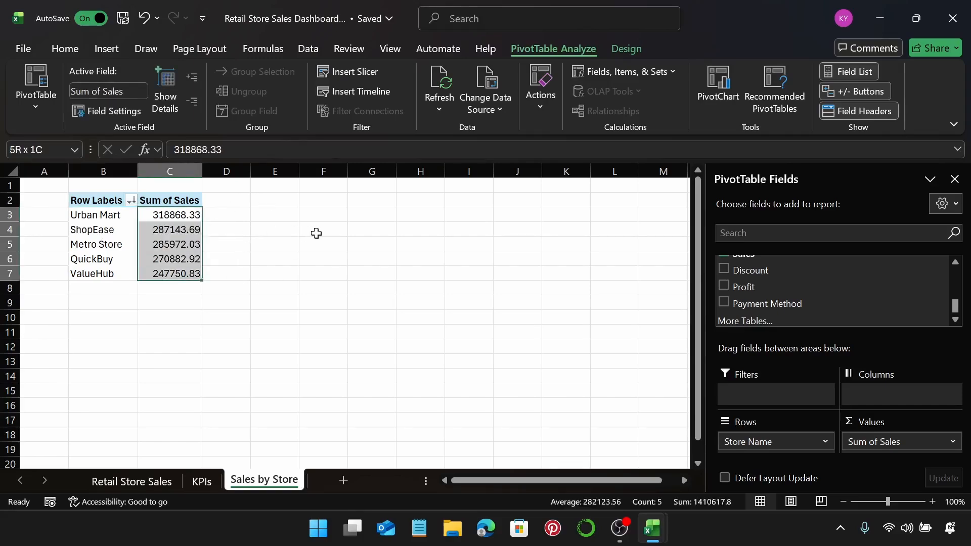
pyautogui.click(65, 42)
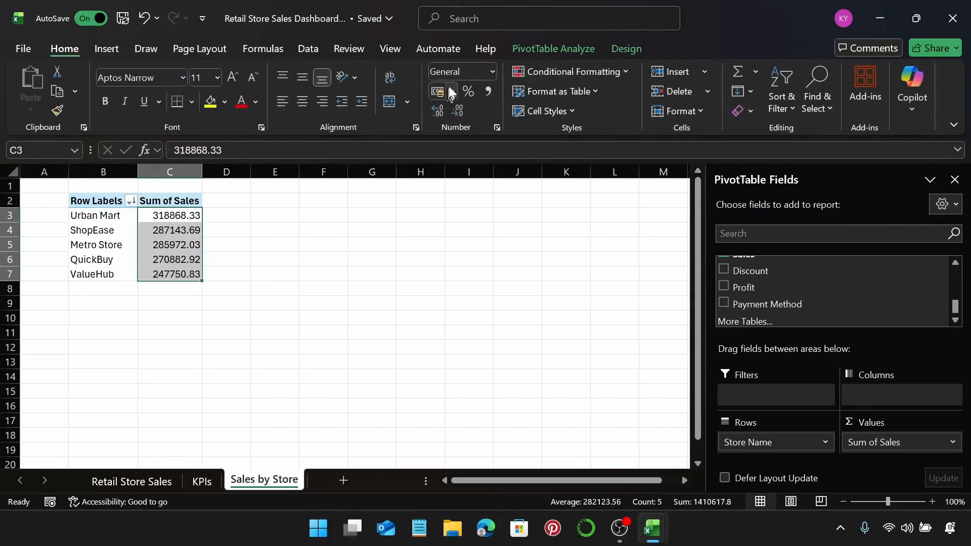
pyautogui.click(448, 87)
pyautogui.click(476, 112)
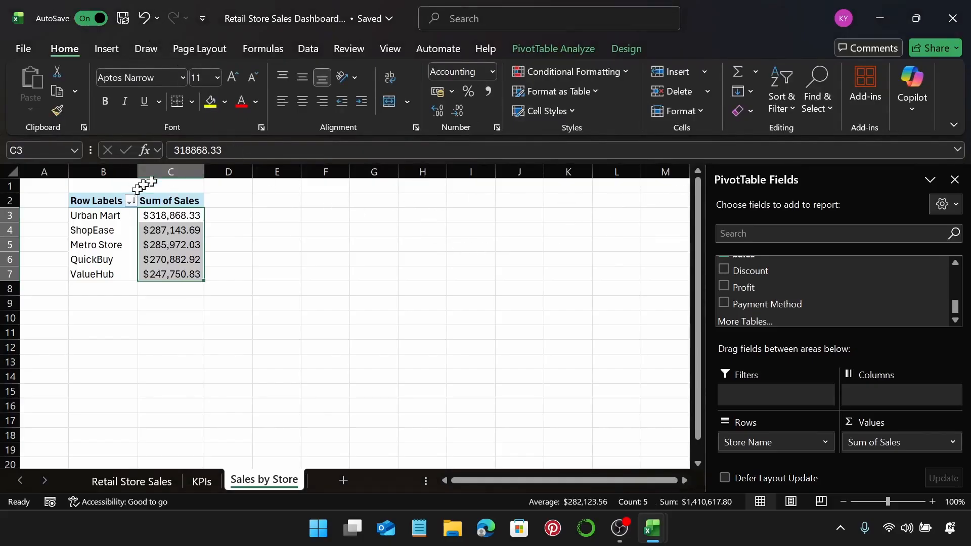
# Step: Insert a 2-D clustered column PivotChart of the sum of sales by store
pyautogui.click(119, 56)
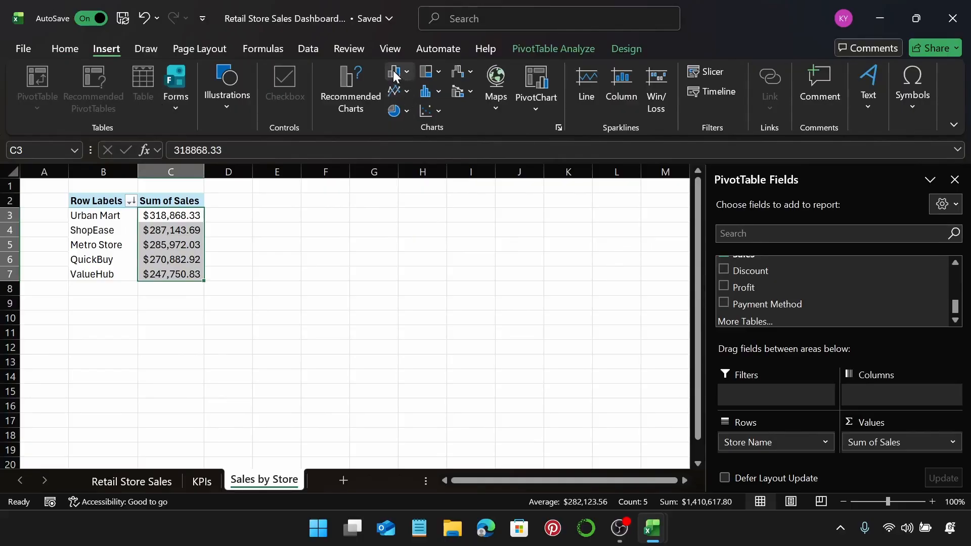
pyautogui.click(394, 75)
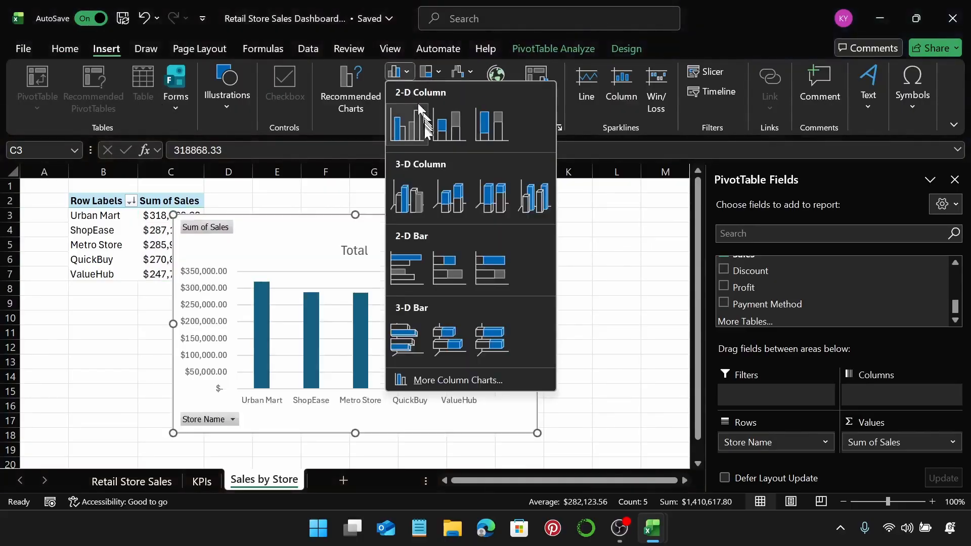
pyautogui.click(417, 129)
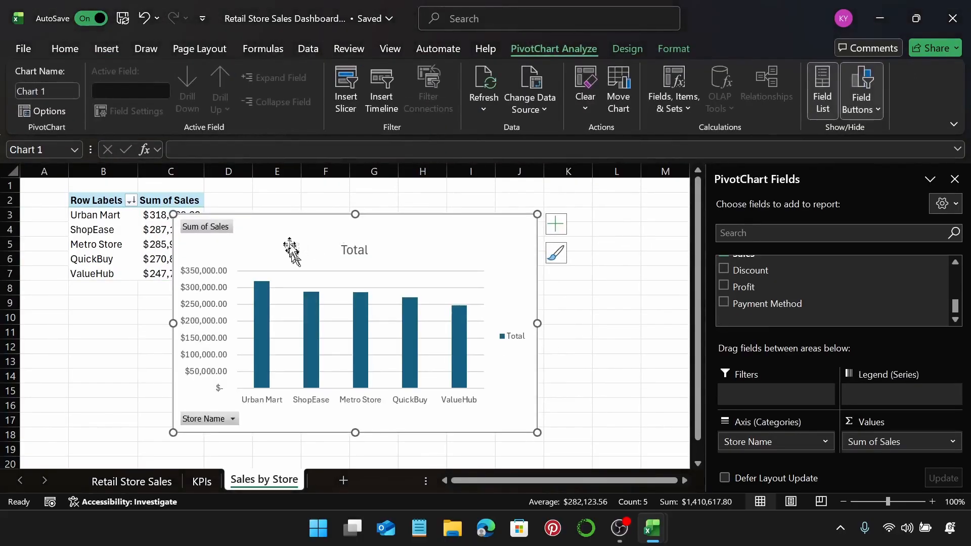
# Step: Move the PivotChart clear of the PivotTable, beside its data, and hide all field buttons on the chart
pyautogui.moveTo(291, 247); pyautogui.dragTo(347, 234)
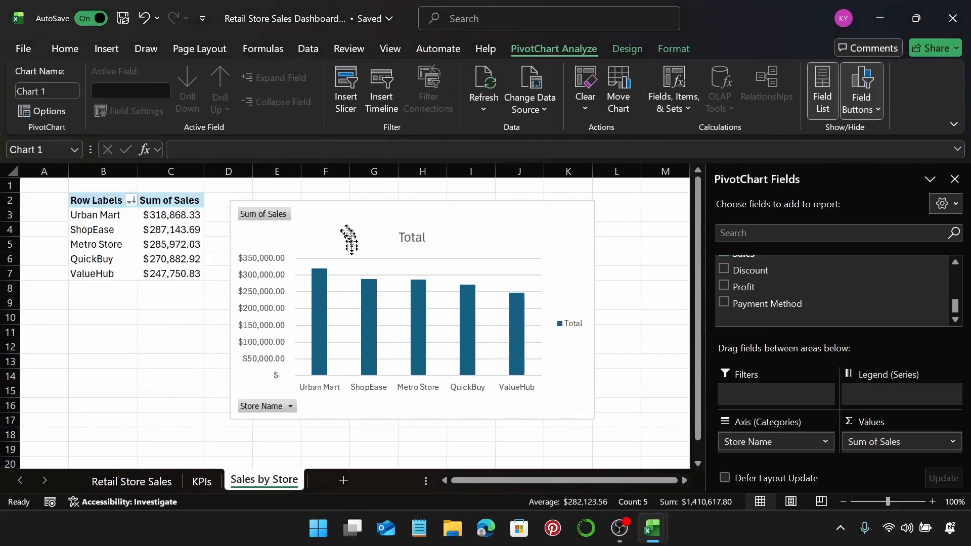
pyautogui.rightClick(277, 217)
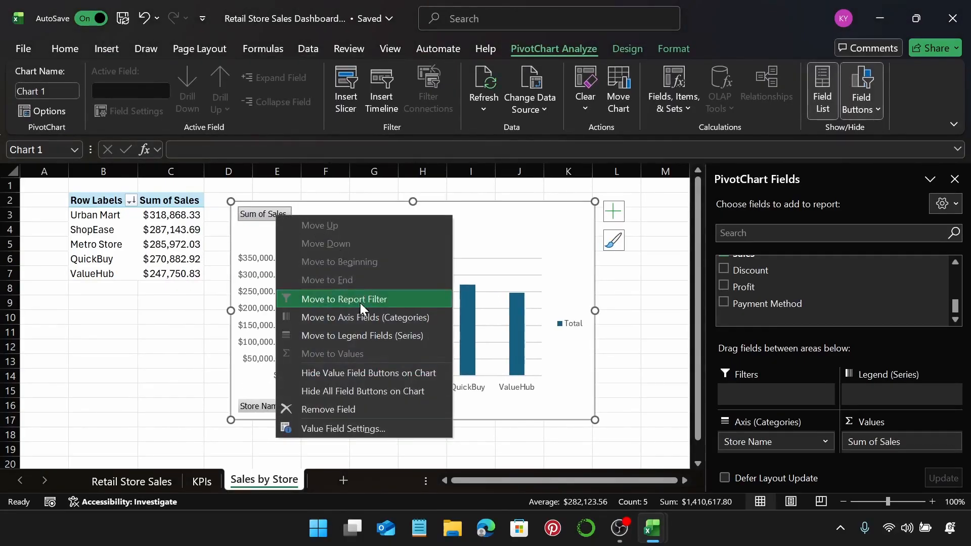
pyautogui.click(332, 390)
# Step: Change the PivotChart's title to "Sales by Store"
pyautogui.click(419, 220)
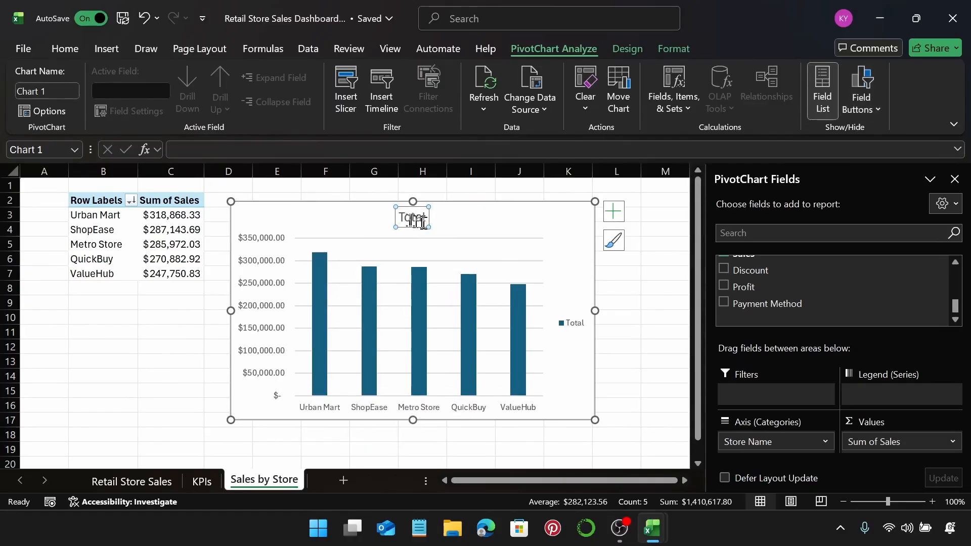
pyautogui.doubleClick(407, 218)
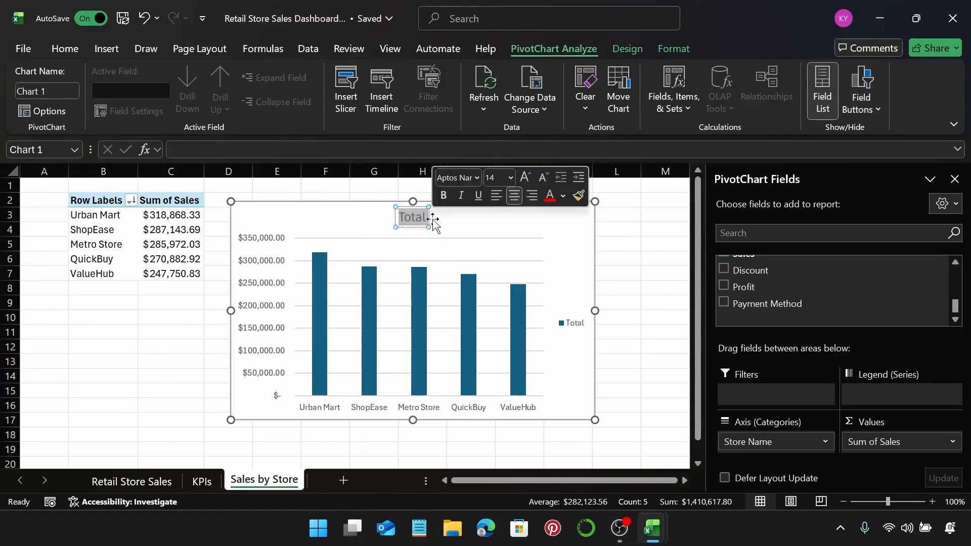
pyautogui.write('Sales')
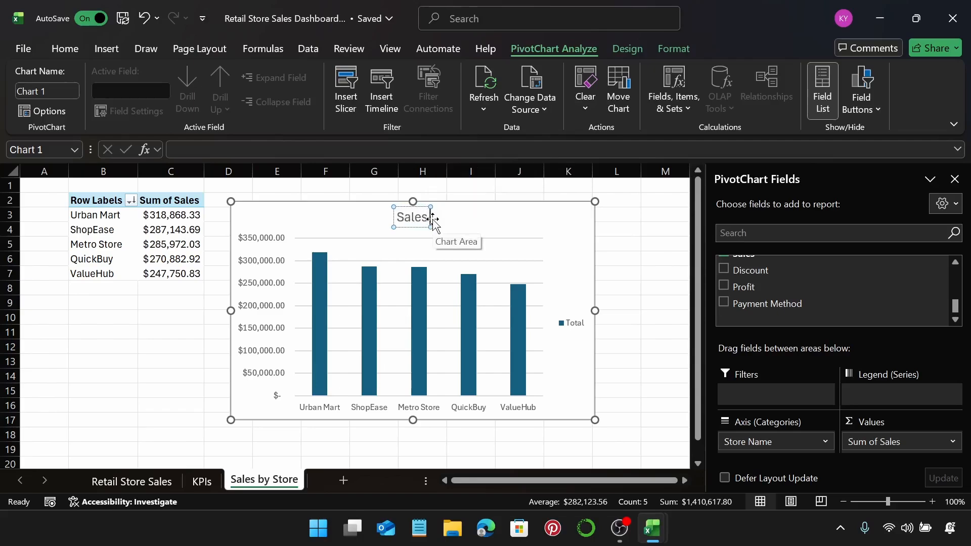
pyautogui.write(' by St')
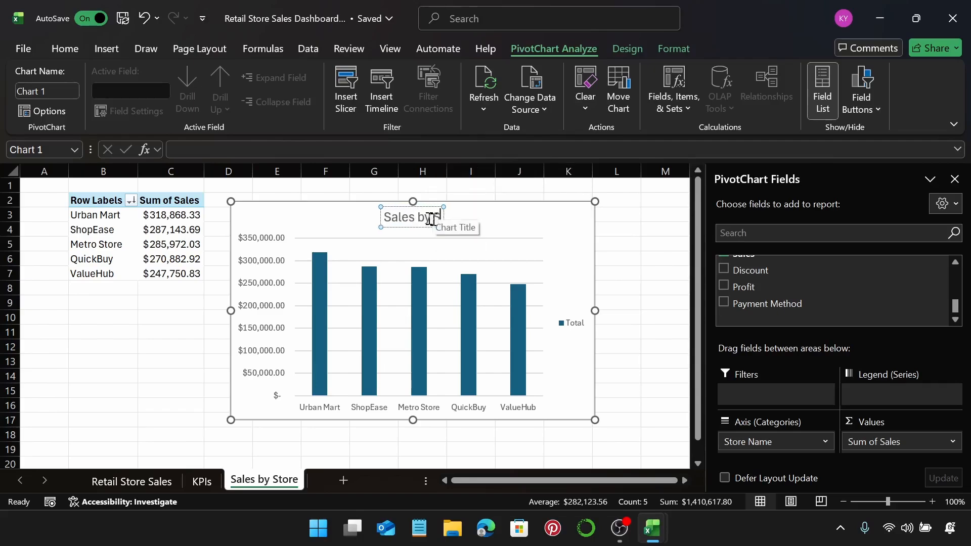
pyautogui.write('ore')
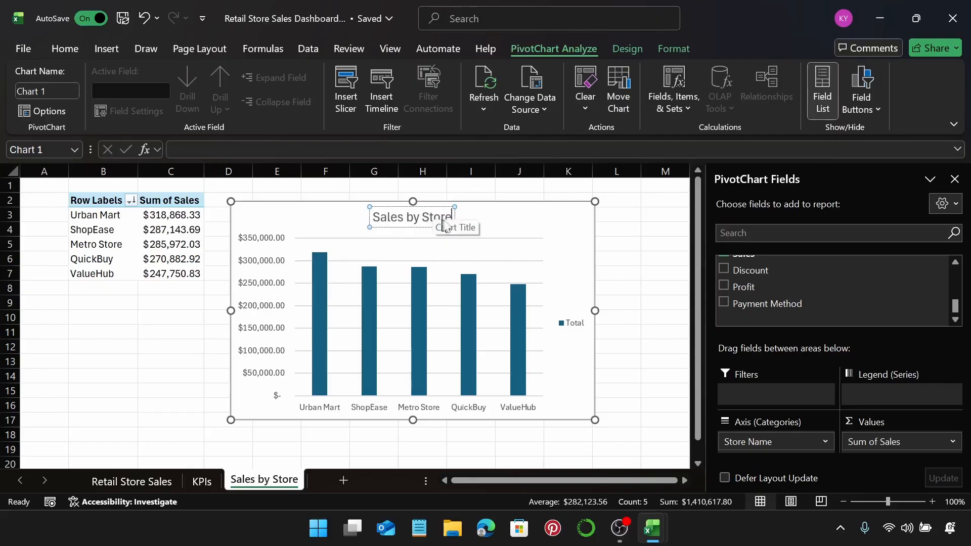
pyautogui.click(518, 217)
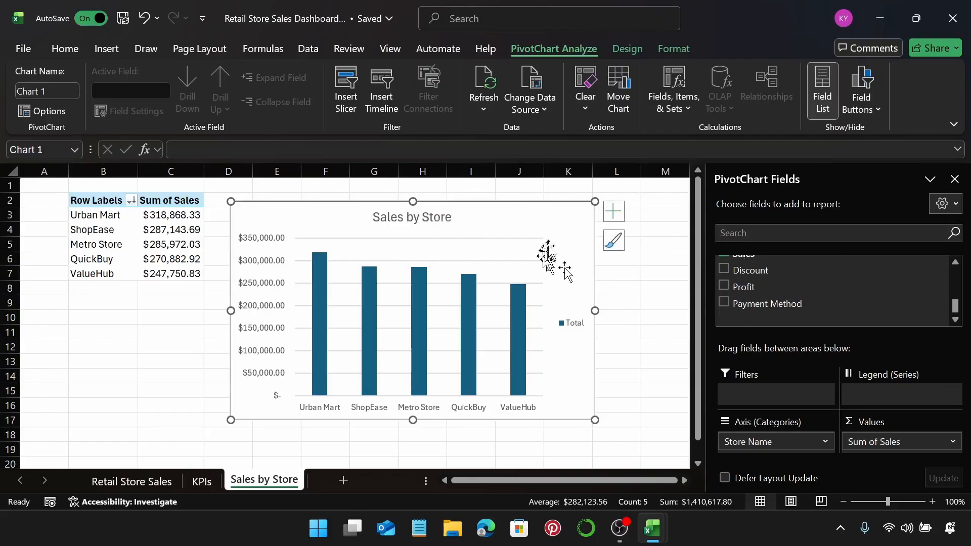
# Step: Open the chart area's formatting options and delete the chart's legend
pyautogui.rightClick(565, 228)
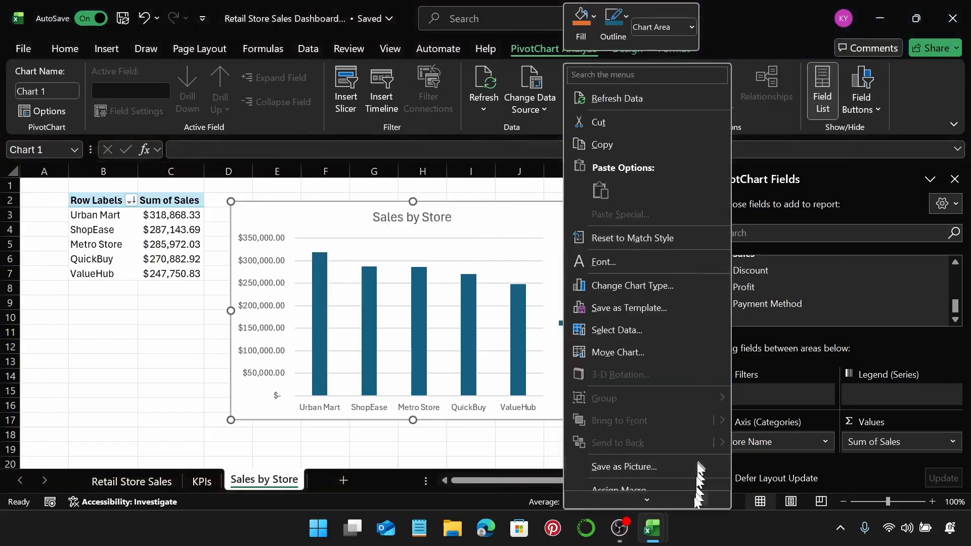
pyautogui.scroll(-1, 694, 500)
pyautogui.click(687, 450)
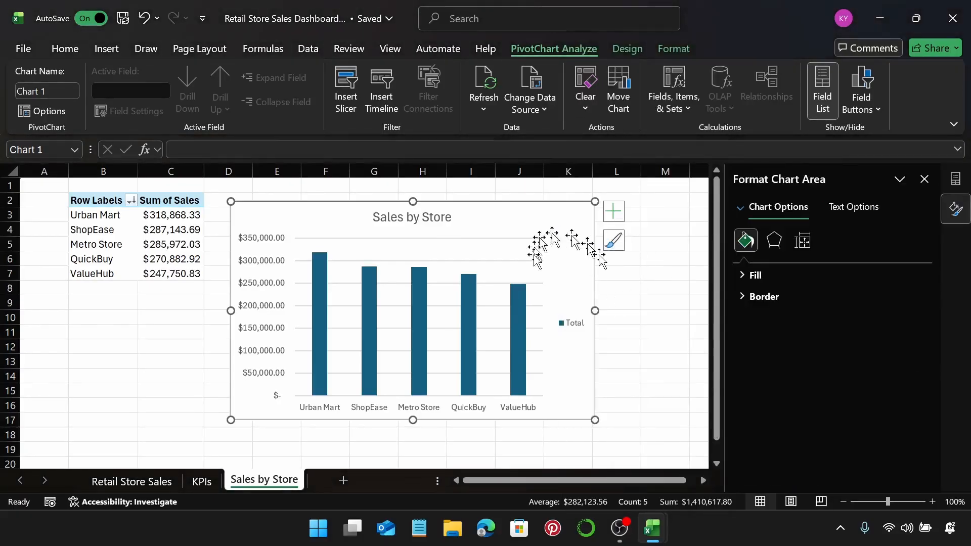
pyautogui.click(575, 330)
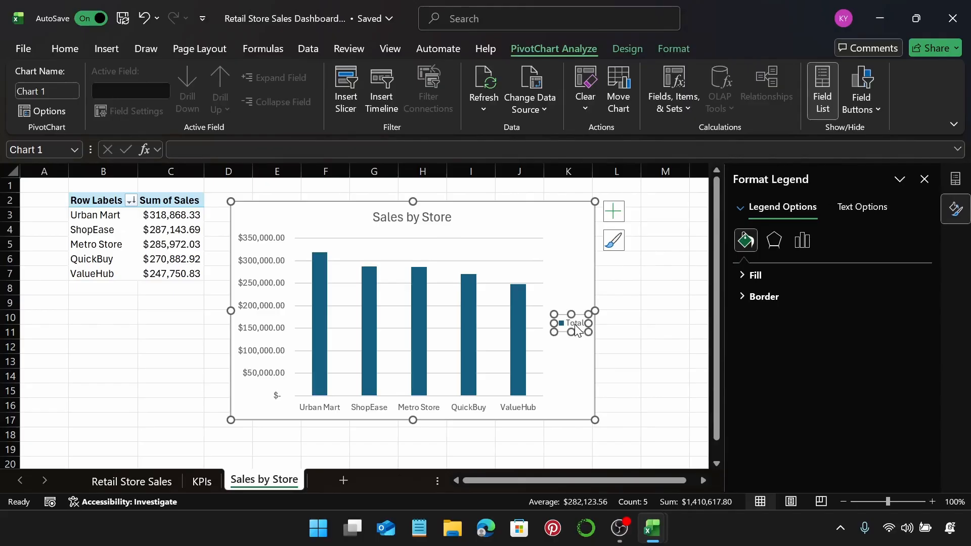
pyautogui.press('Delete')
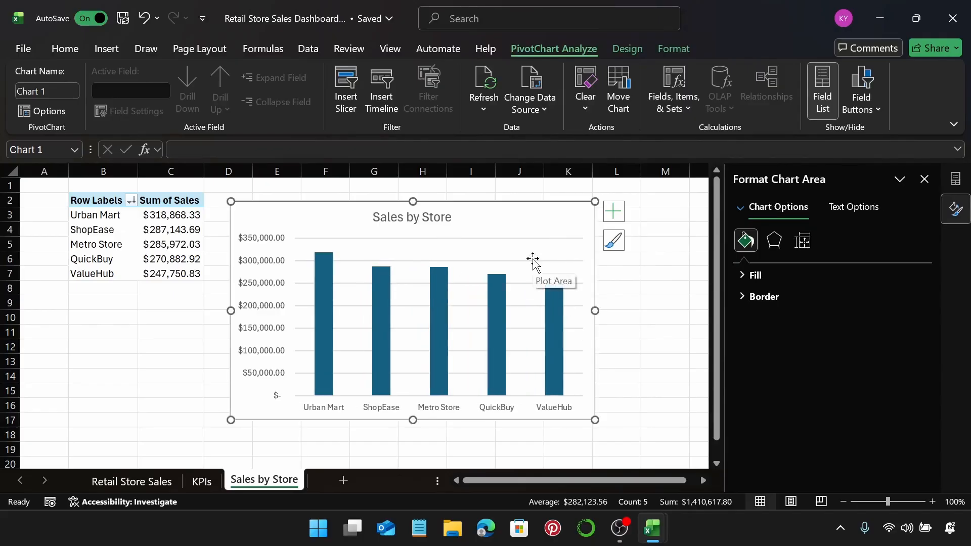
# Step: Give the chart area's border rounded corners
pyautogui.click(765, 297)
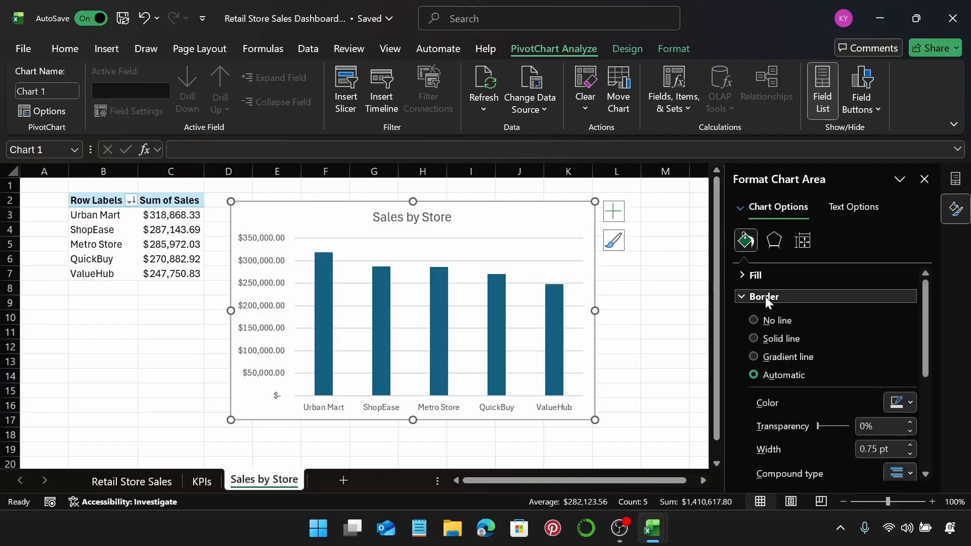
pyautogui.click(896, 404)
pyautogui.click(766, 204)
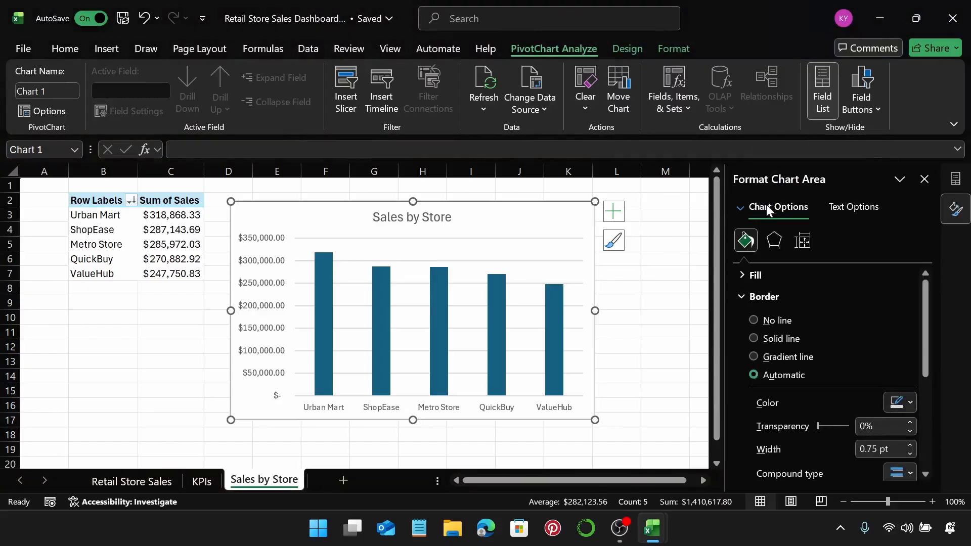
pyautogui.scroll(-4, 854, 427)
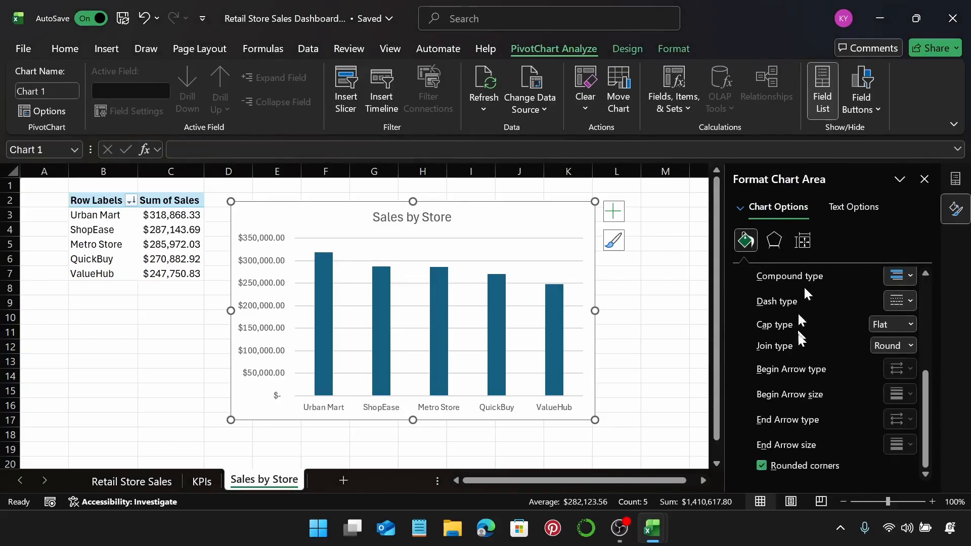
# Step: Widen the chart's columns by setting the data series gap width to 100%
pyautogui.click(327, 296)
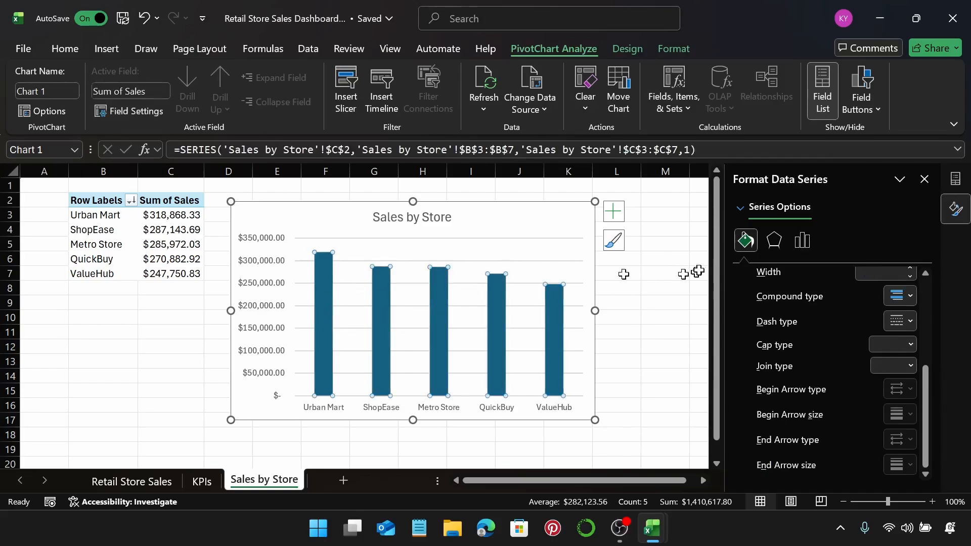
pyautogui.click(804, 248)
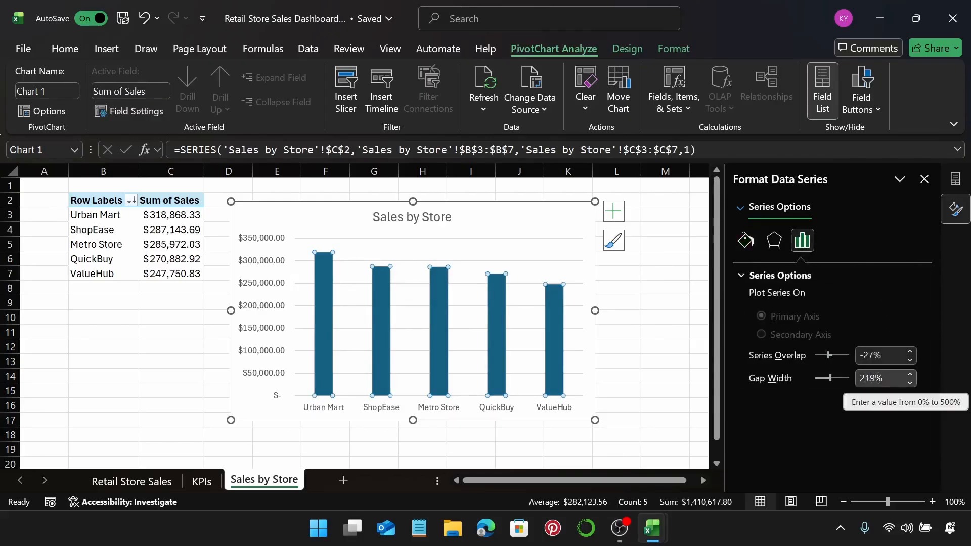
pyautogui.click(875, 378)
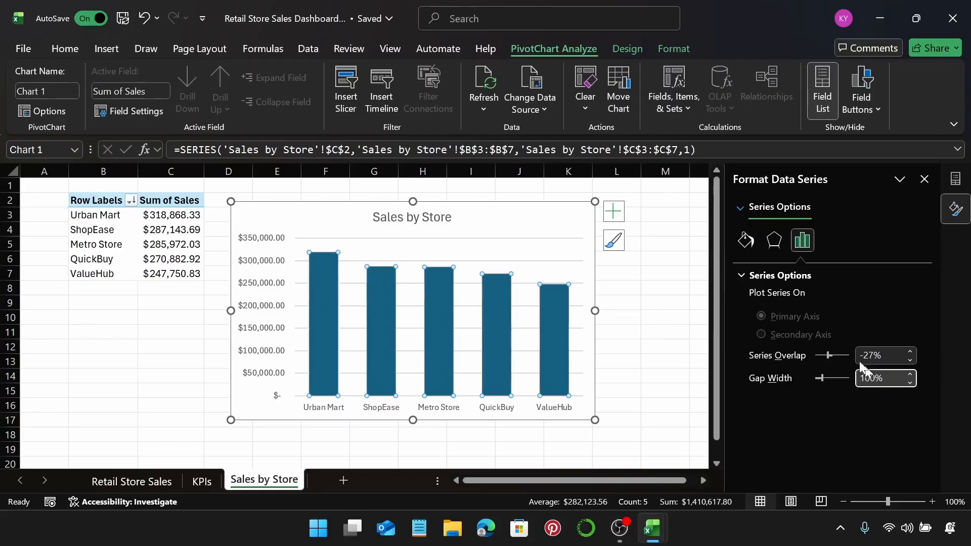
# Step: Fill the column series with the custom solid blue color #3056DC
pyautogui.click(745, 241)
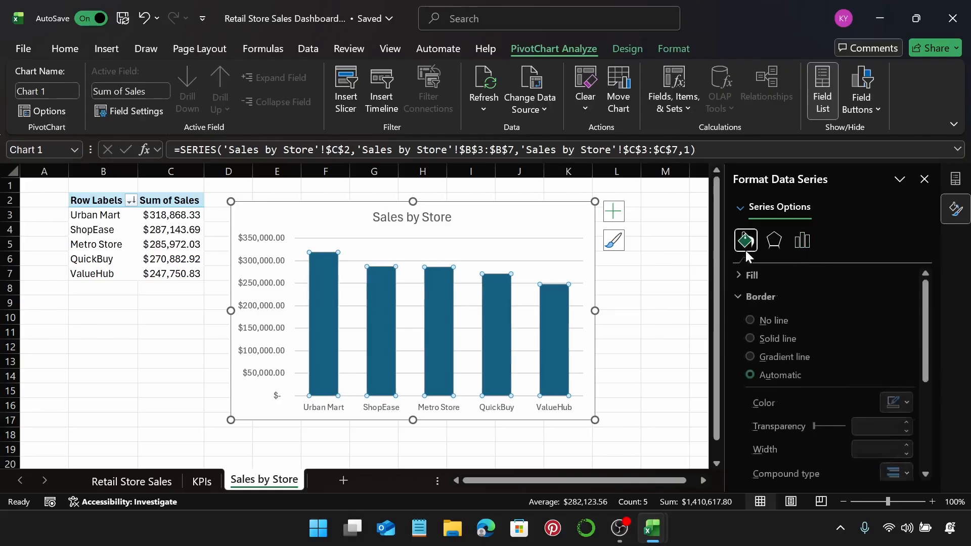
pyautogui.click(765, 295)
pyautogui.click(769, 278)
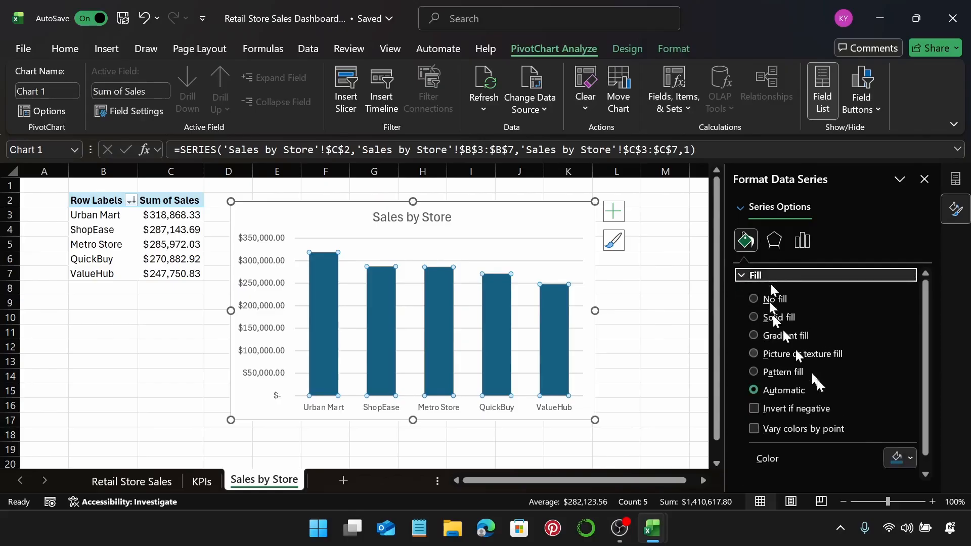
pyautogui.click(897, 457)
pyautogui.click(892, 436)
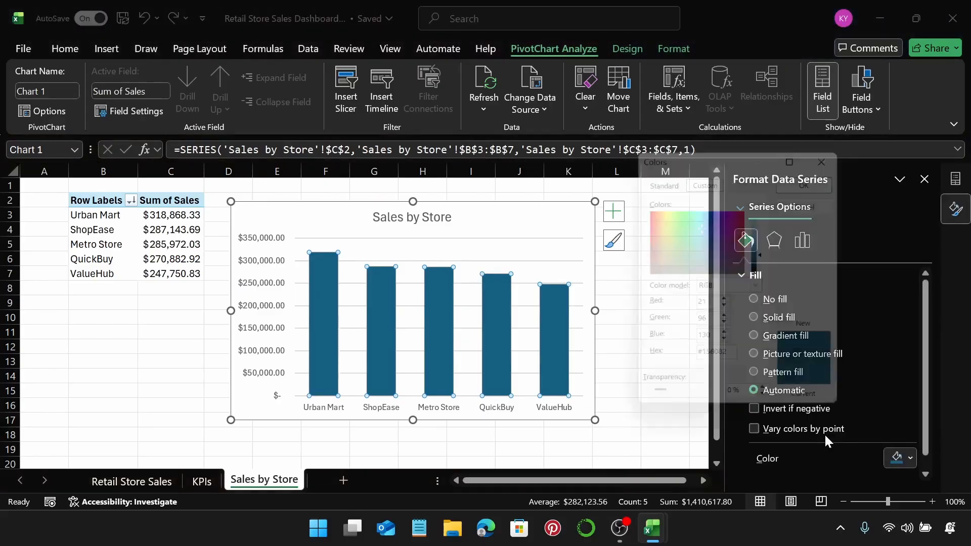
pyautogui.click(736, 364)
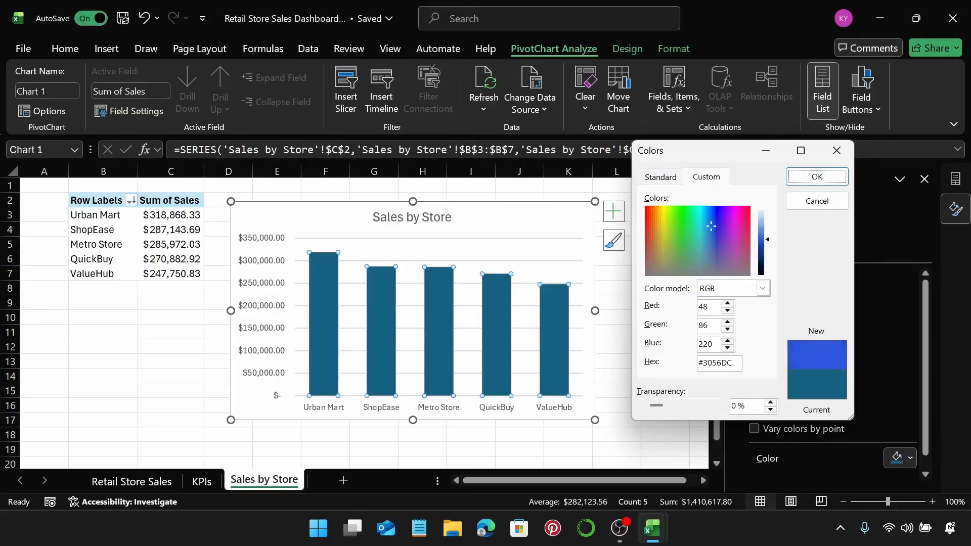
pyautogui.press('Return')
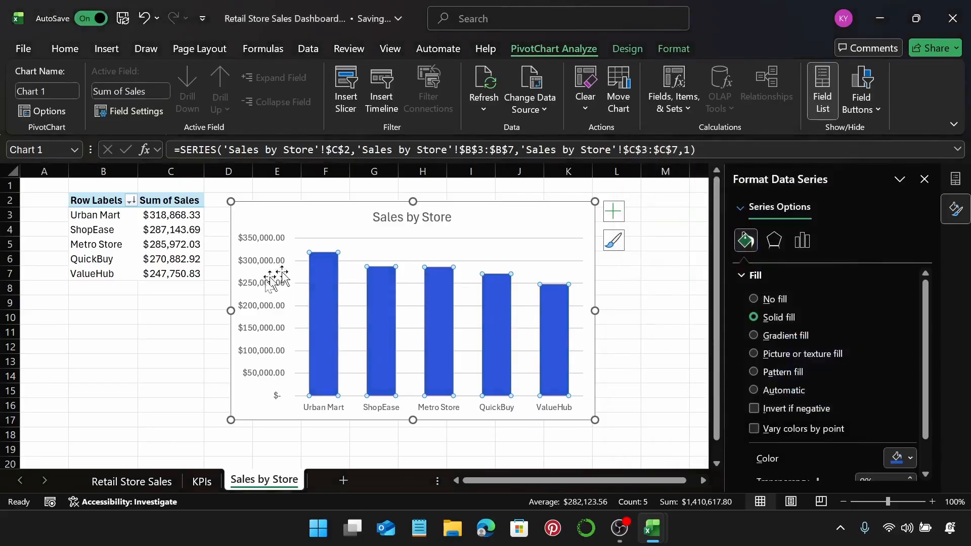
# Step: Set the vertical axis labels' Accounting number format to 0 decimal places
pyautogui.click(273, 310)
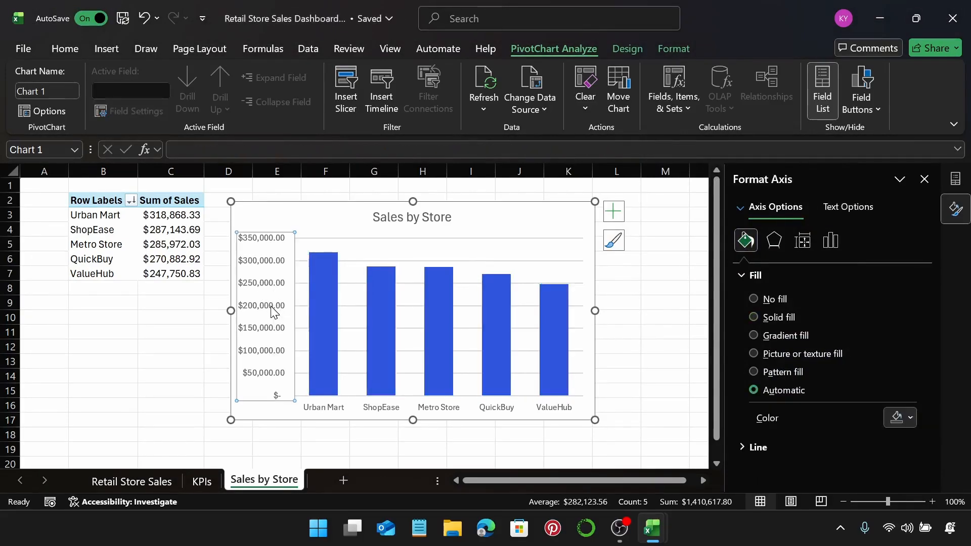
pyautogui.click(831, 245)
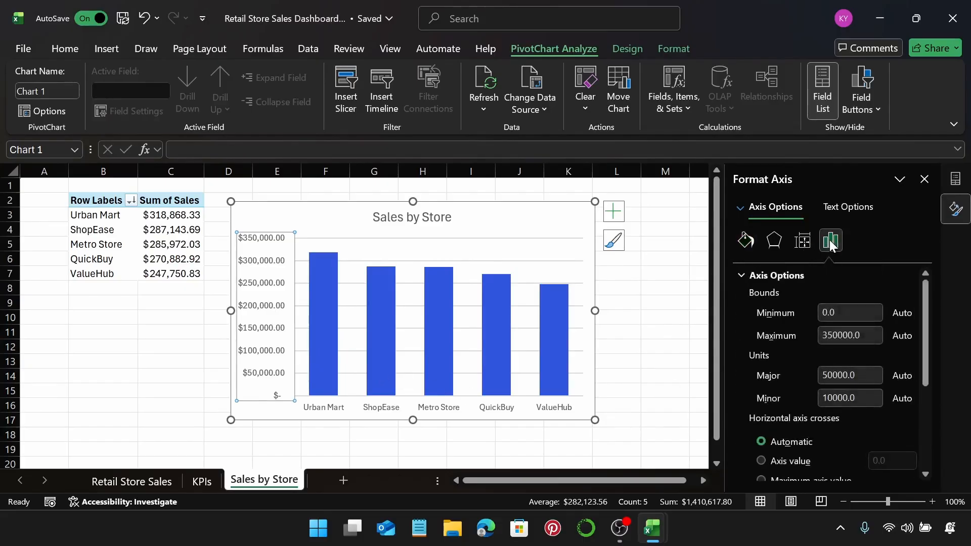
pyautogui.click(766, 277)
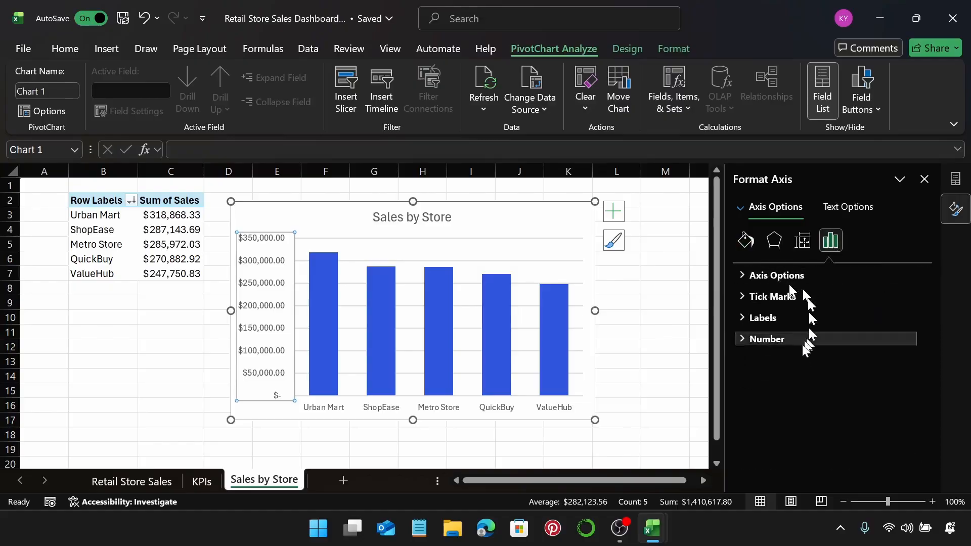
pyautogui.click(781, 341)
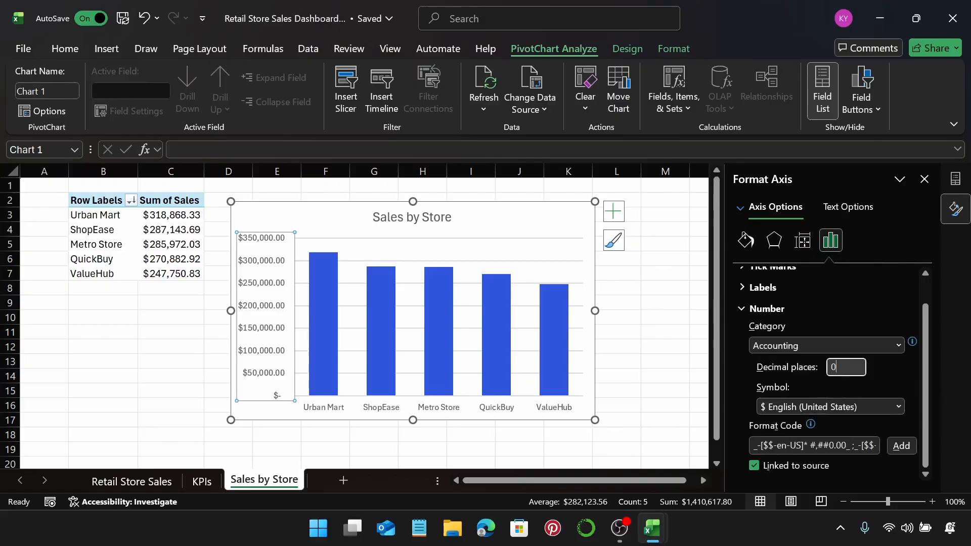
pyautogui.press('Return')
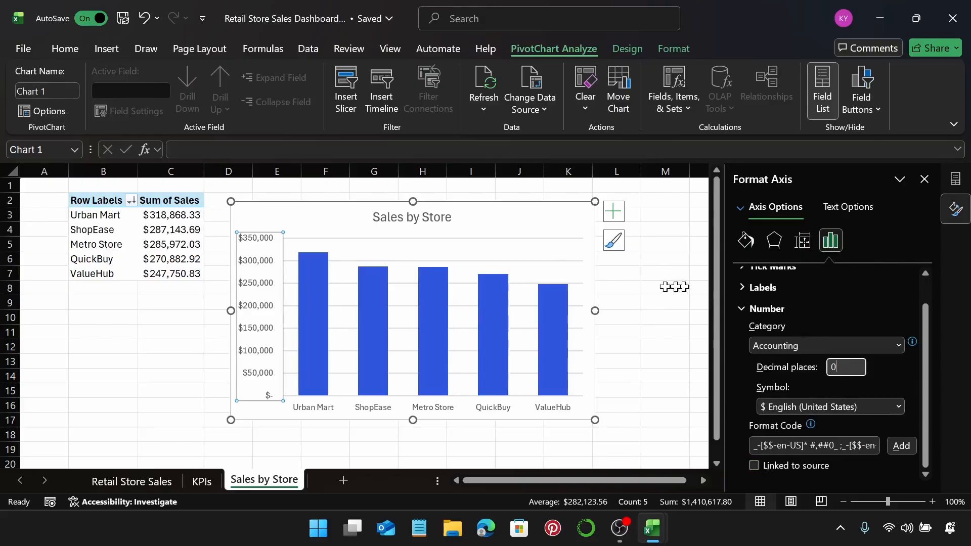
pyautogui.click(555, 231)
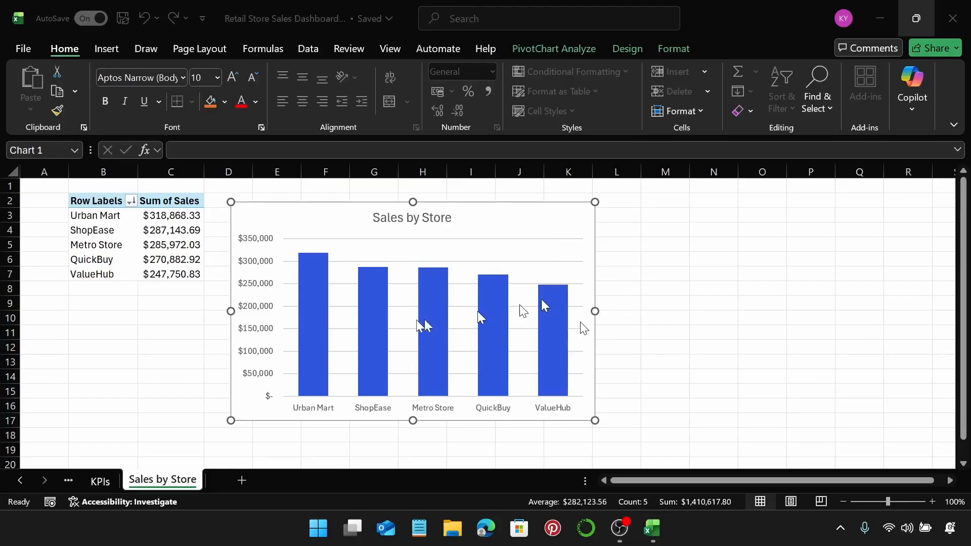
# Step: Add a new worksheet named "Profit by State" and select cell B2 in it
pyautogui.click(238, 478)
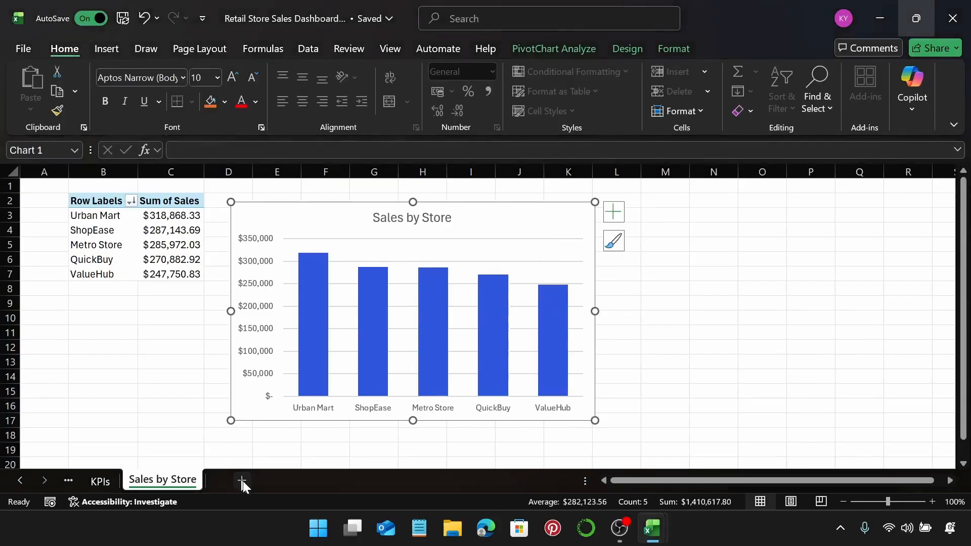
pyautogui.click(244, 481)
pyautogui.doubleClick(237, 483)
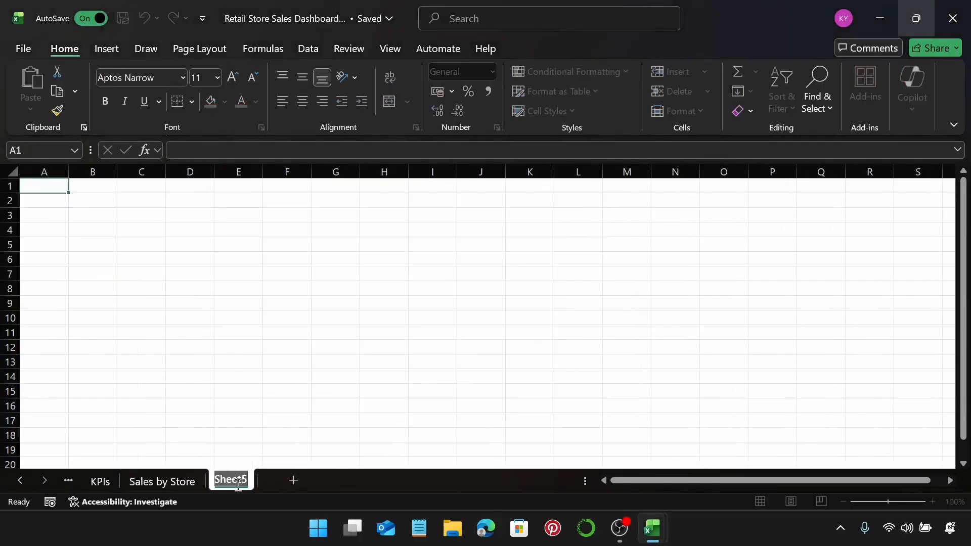
pyautogui.write('Prof')
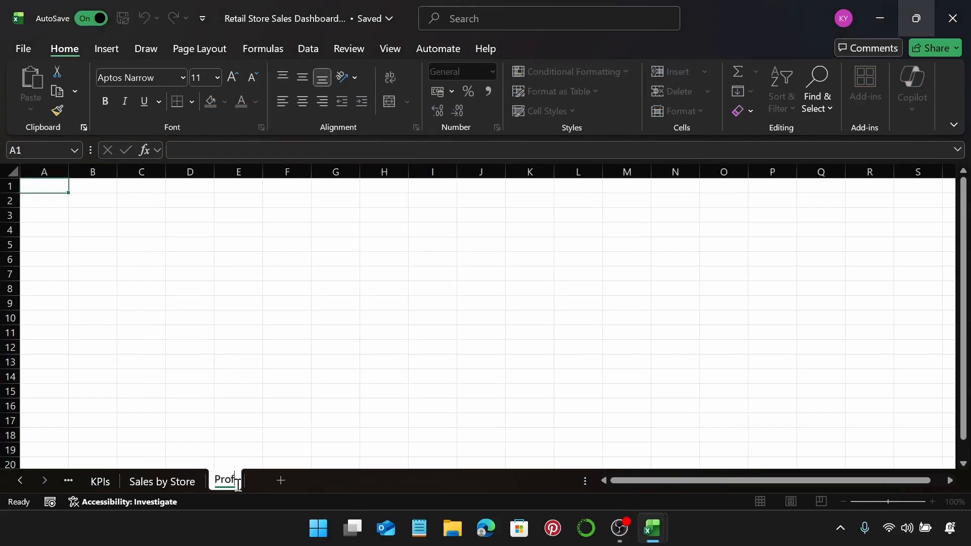
pyautogui.write('it by ')
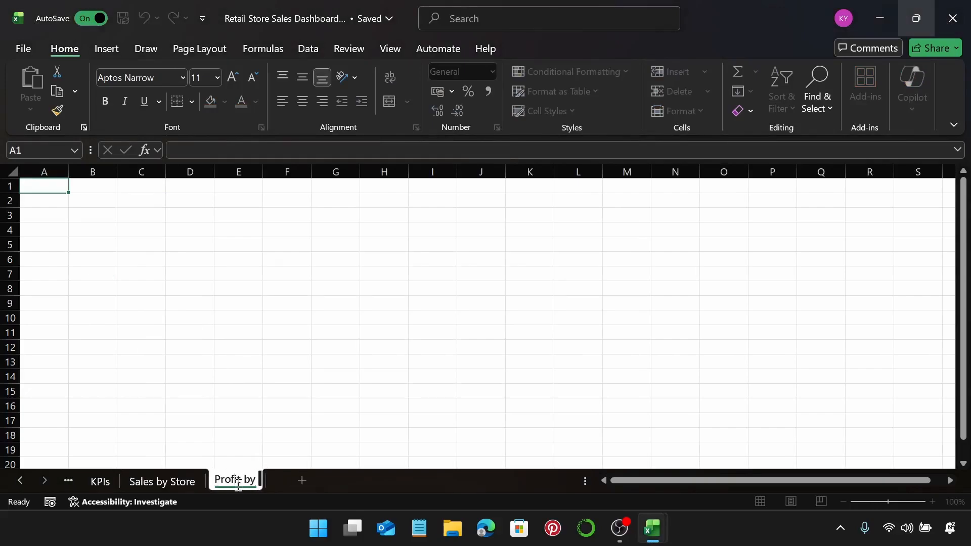
pyautogui.write('State')
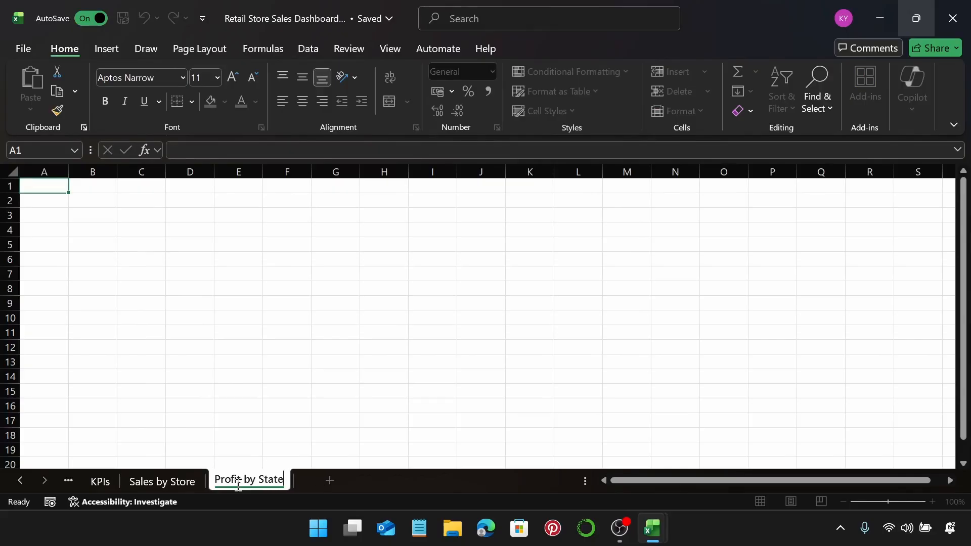
pyautogui.press('Return')
pyautogui.click(108, 199)
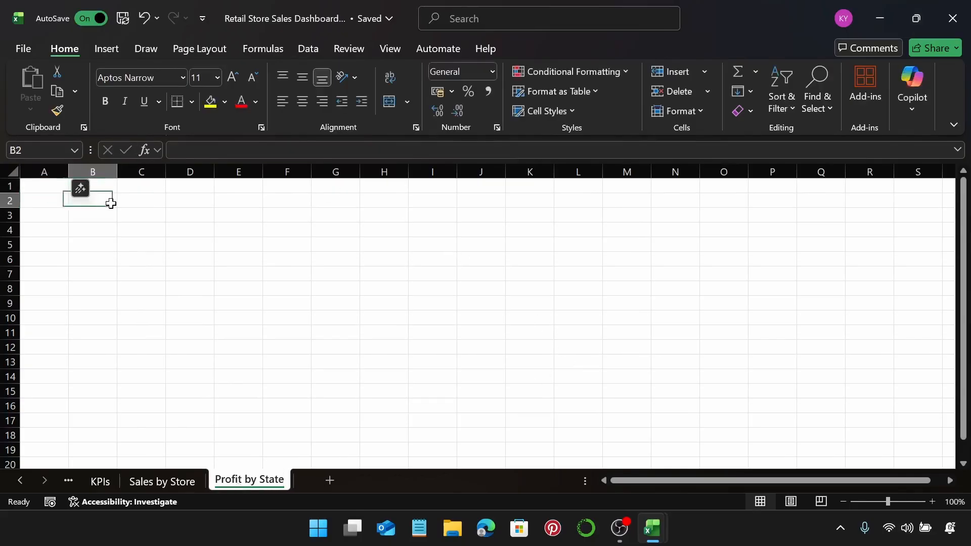
# Step: Insert a PivotTable based on Table1 in the existing Profit by State worksheet at cell B2
pyautogui.click(105, 57)
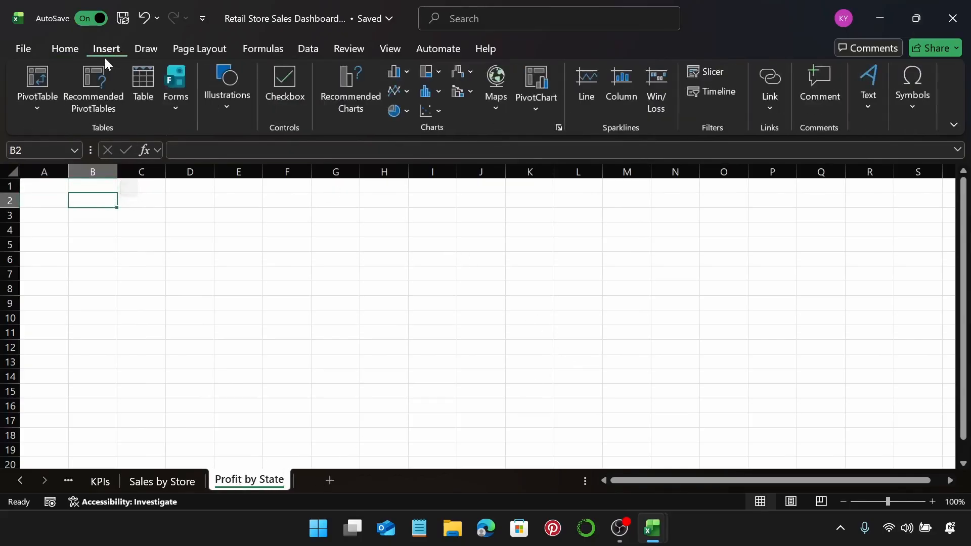
pyautogui.click(41, 75)
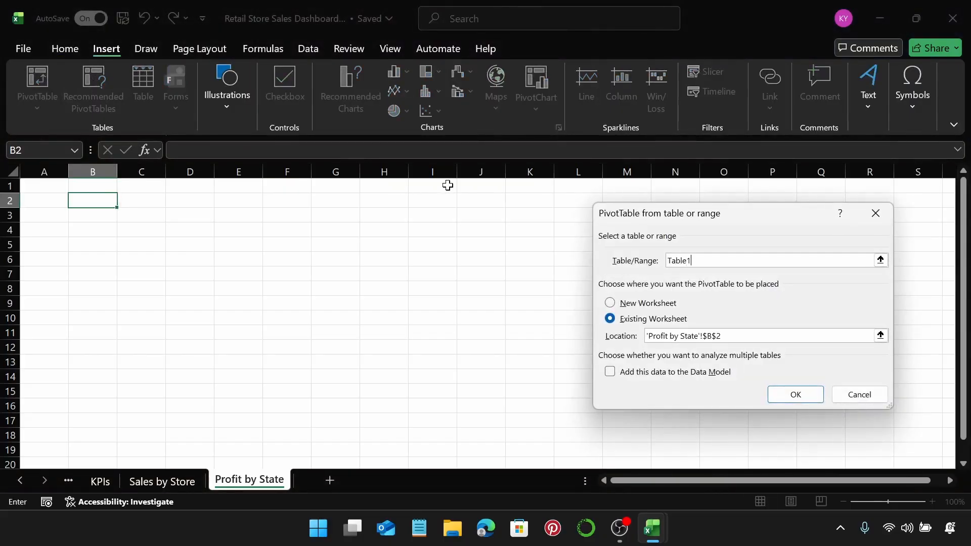
pyautogui.press('Return')
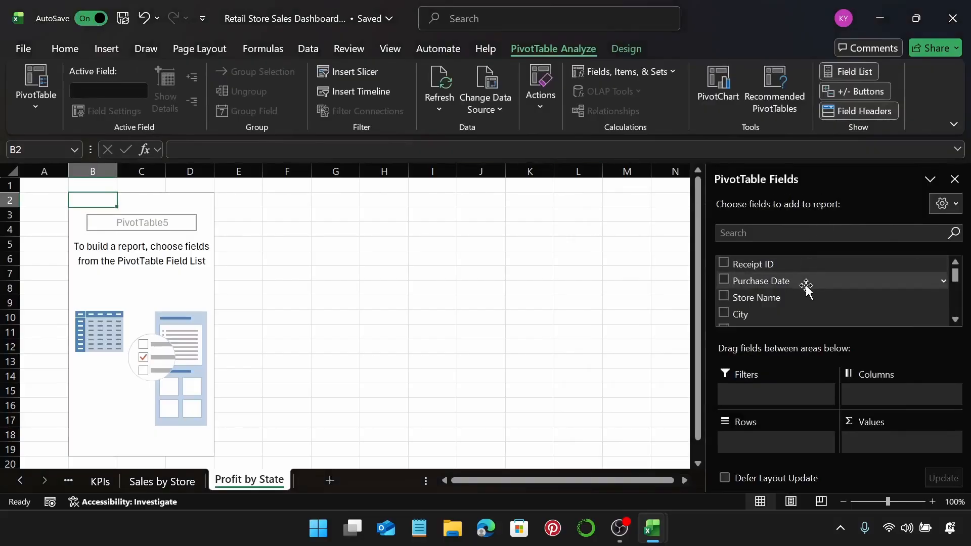
# Step: Add State to the PivotTable's rows and Profit as its summed value
pyautogui.scroll(-2, 805, 292)
pyautogui.scroll(1, 805, 292)
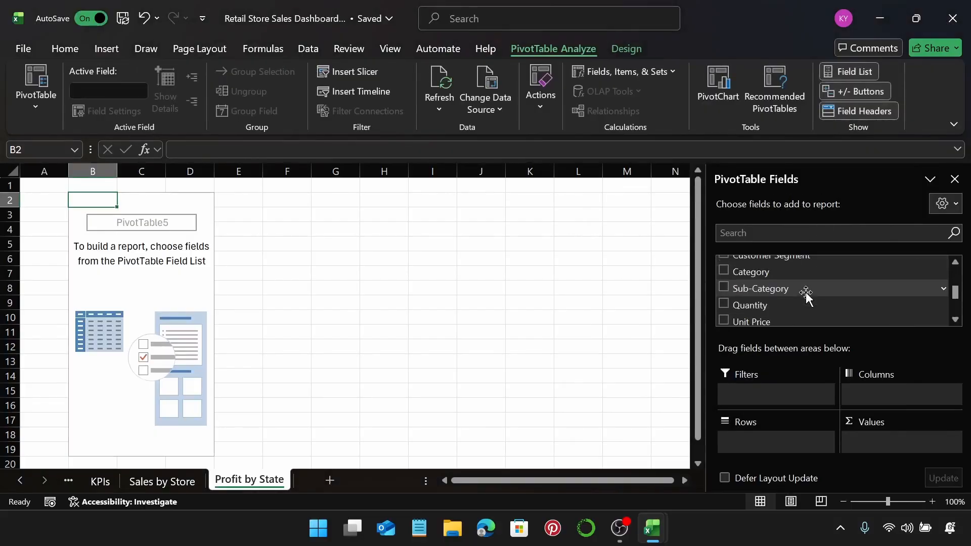
pyautogui.scroll(-2, 805, 292)
pyautogui.scroll(1, 805, 292)
pyautogui.scroll(4, 805, 292)
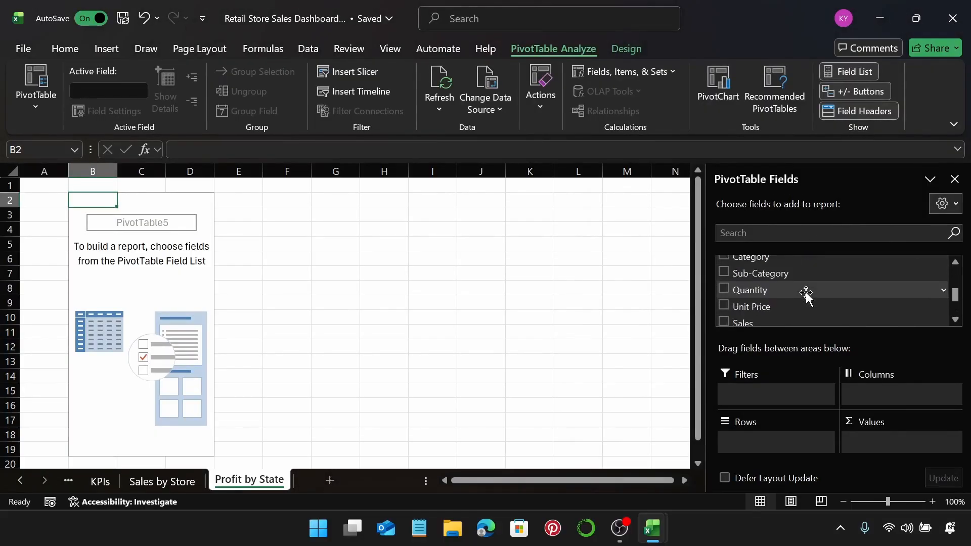
pyautogui.moveTo(751, 316); pyautogui.dragTo(763, 436)
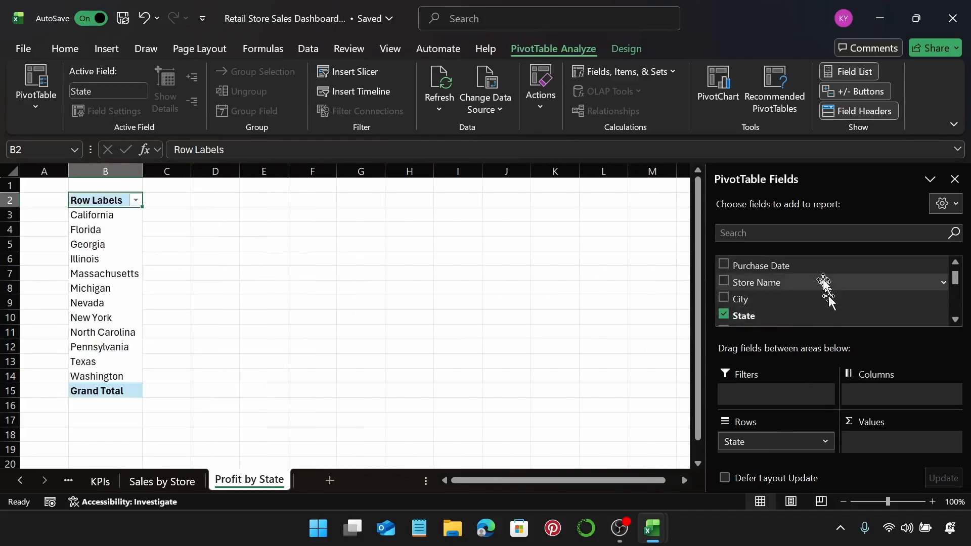
pyautogui.scroll(-3, 823, 278)
pyautogui.scroll(-4, 823, 278)
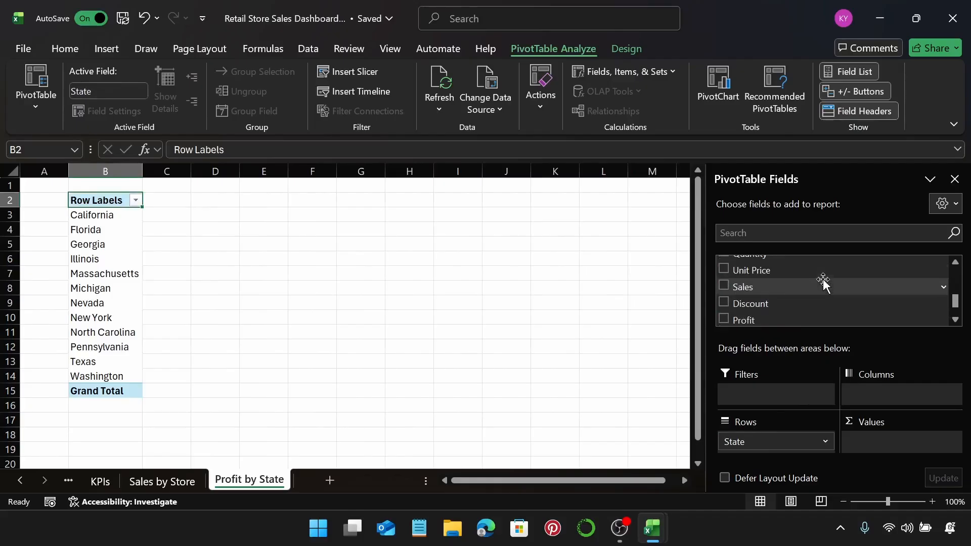
pyautogui.moveTo(775, 283); pyautogui.dragTo(903, 431)
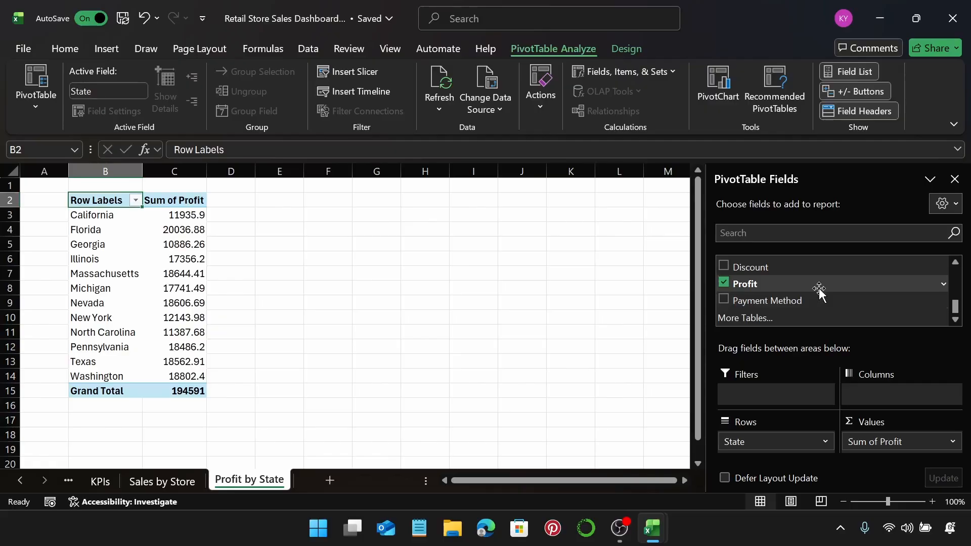
# Step: Break the PivotTable's profit down by Category by adding that field to the columns
pyautogui.scroll(2, 819, 291)
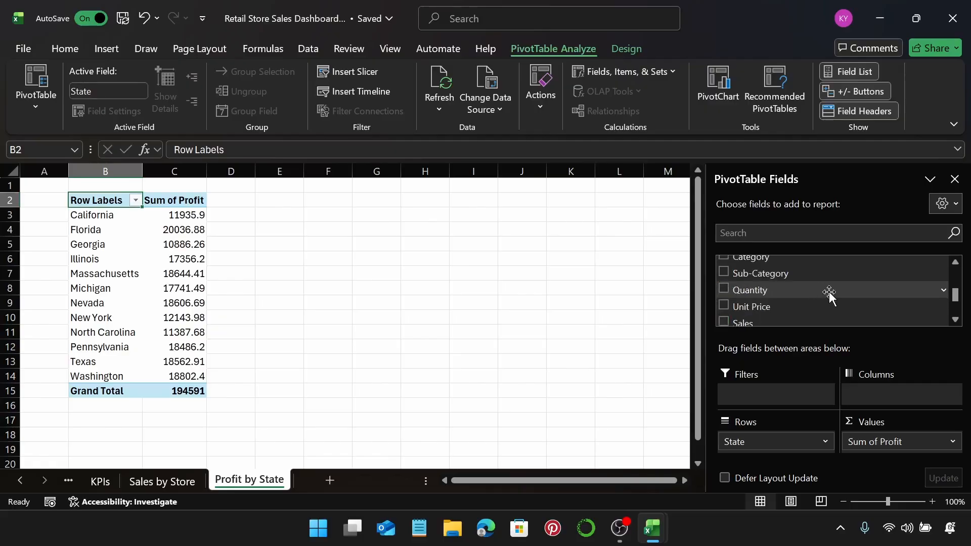
pyautogui.scroll(1, 829, 291)
pyautogui.moveTo(799, 296); pyautogui.dragTo(899, 399)
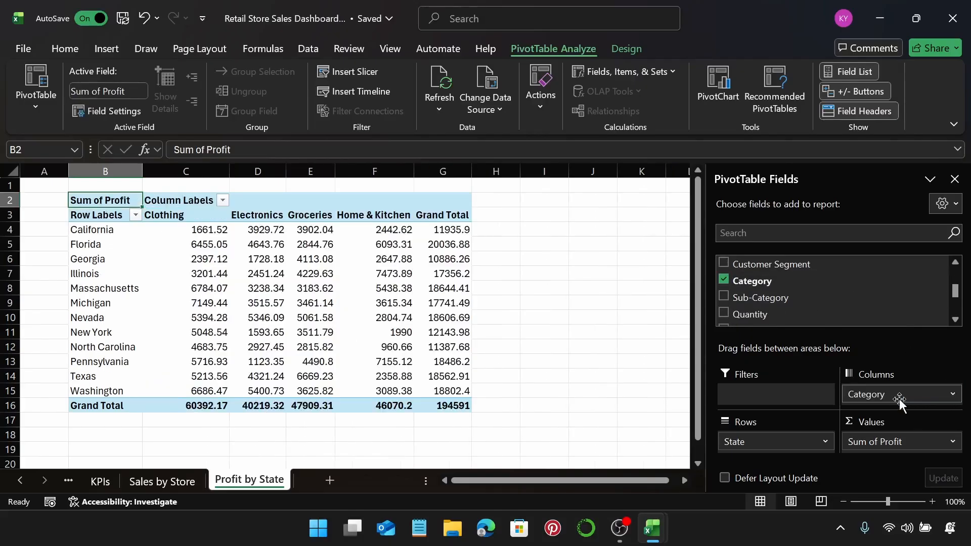
# Step: Remove the Grand Total row beneath the states in the PivotTable
pyautogui.click(105, 408)
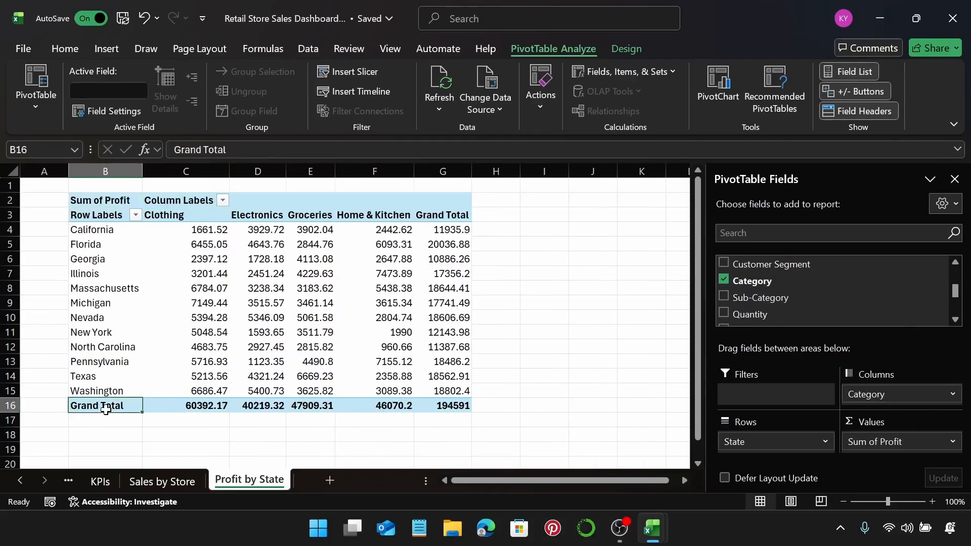
pyautogui.rightClick(106, 409)
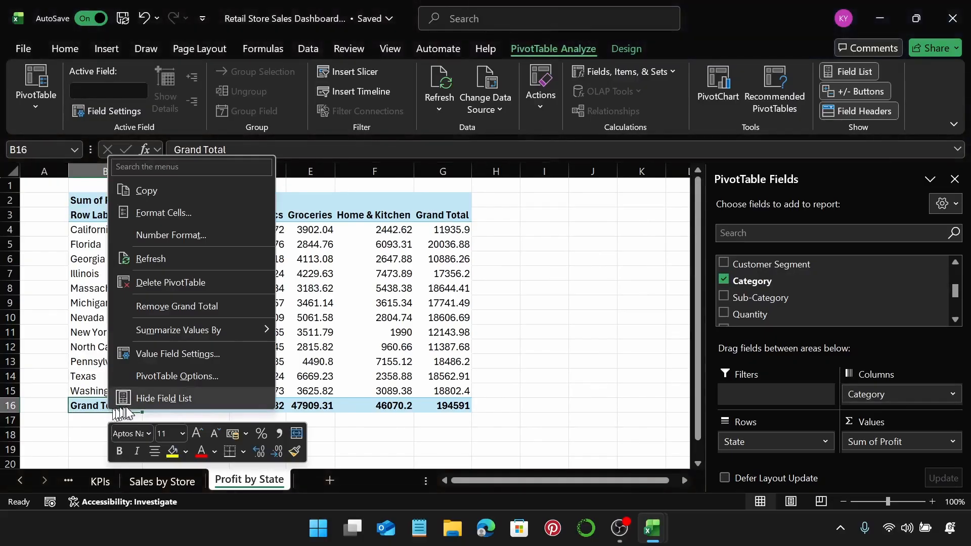
pyautogui.moveTo(226, 320)
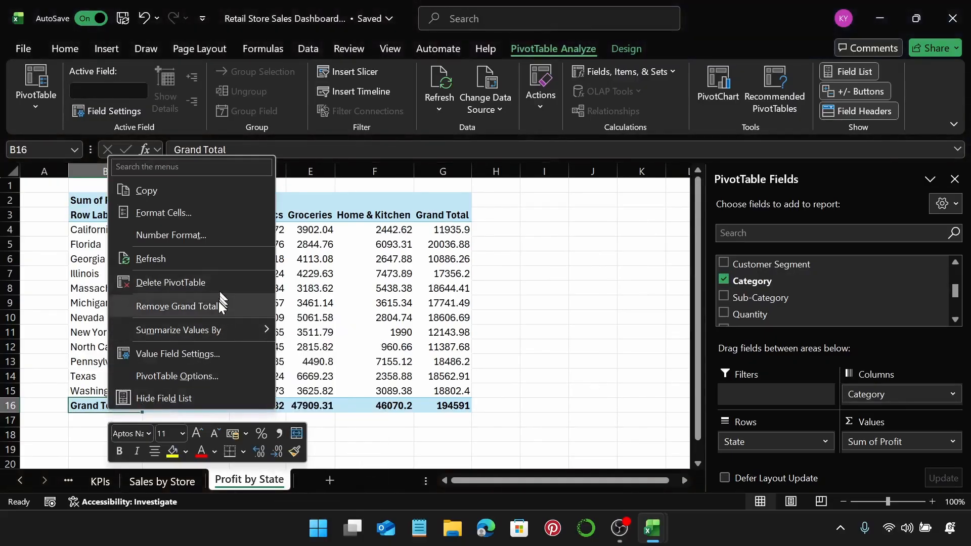
pyautogui.click(218, 304)
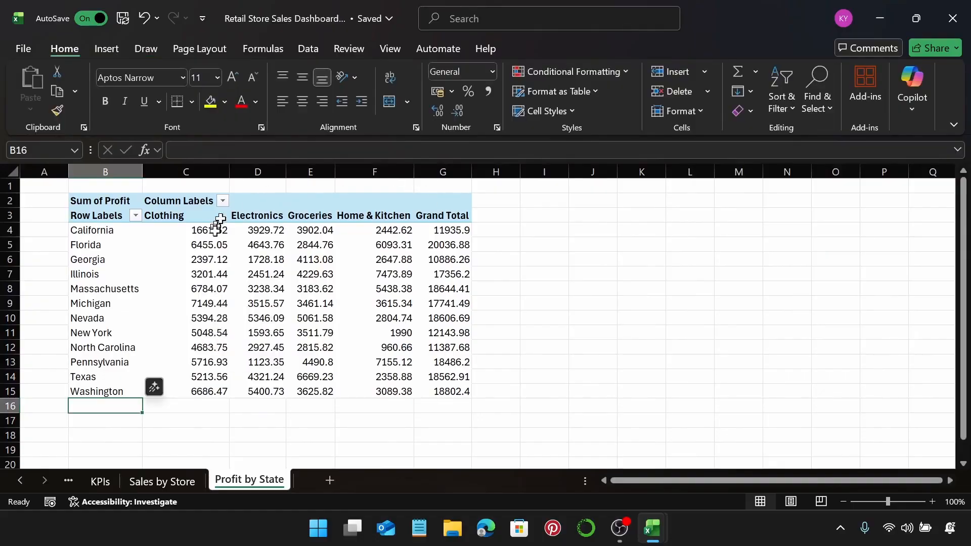
# Step: Format all profit values in the PivotTable, from C4 through G15, with the $ English (United States) accounting format
pyautogui.click(196, 236)
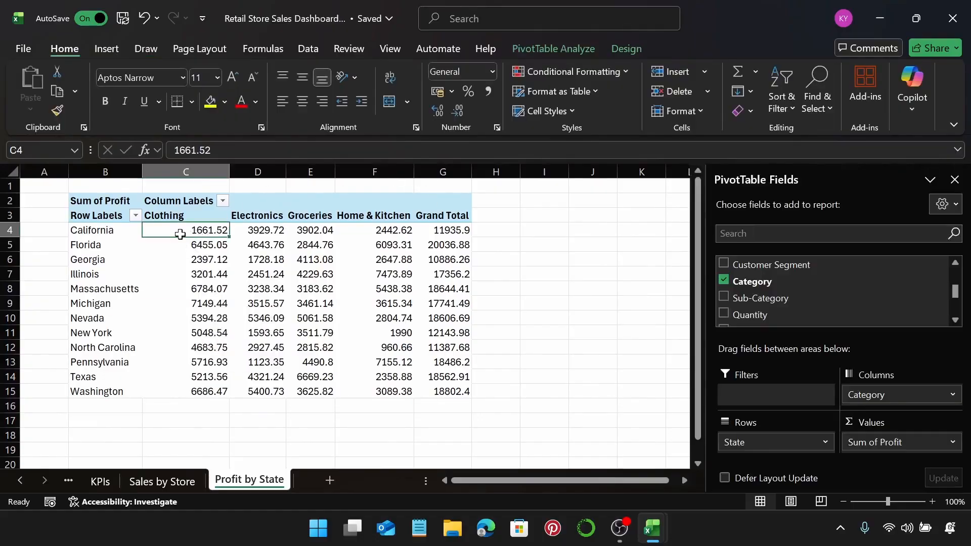
pyautogui.moveTo(180, 234)
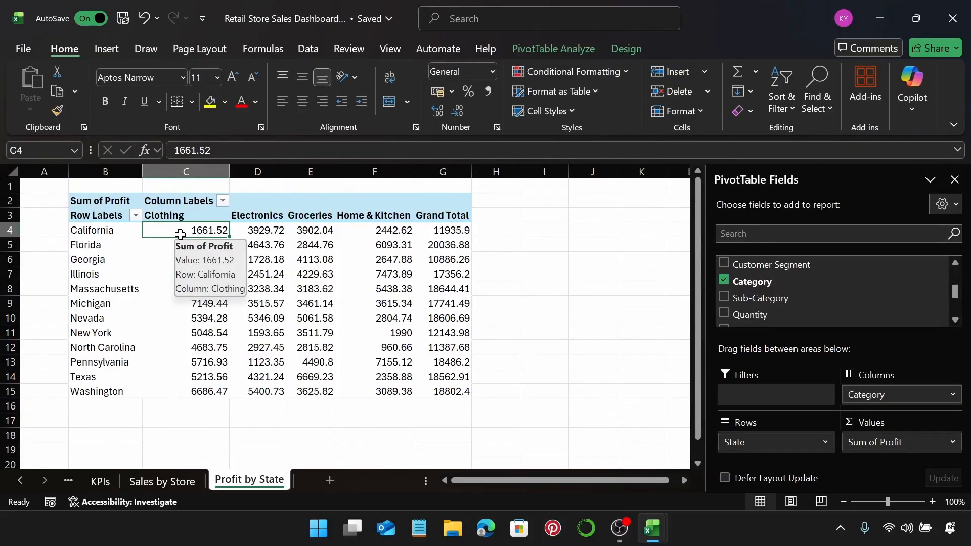
pyautogui.hotkey('ctrl', 'shift', 'Right')
pyautogui.hotkey('ctrl', 'shift', 'Down')
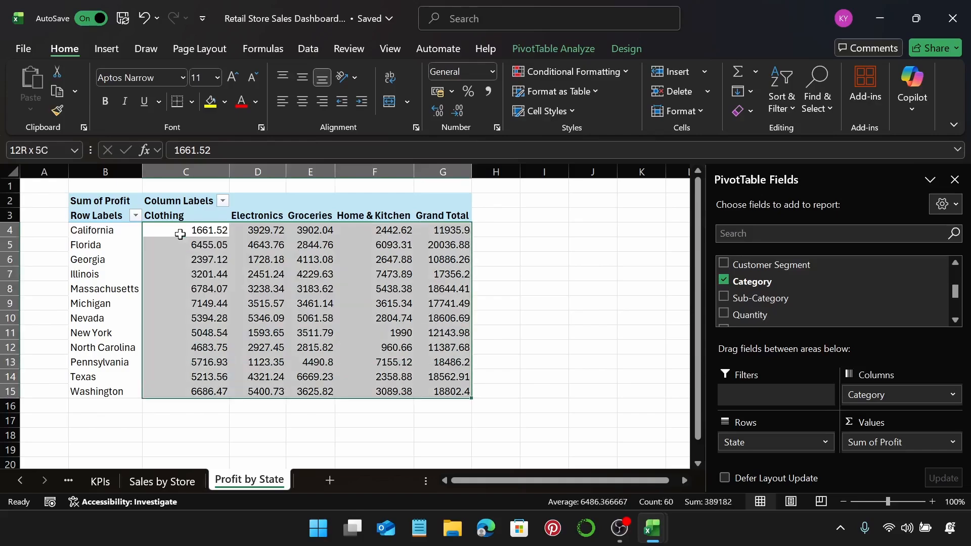
pyautogui.click(451, 91)
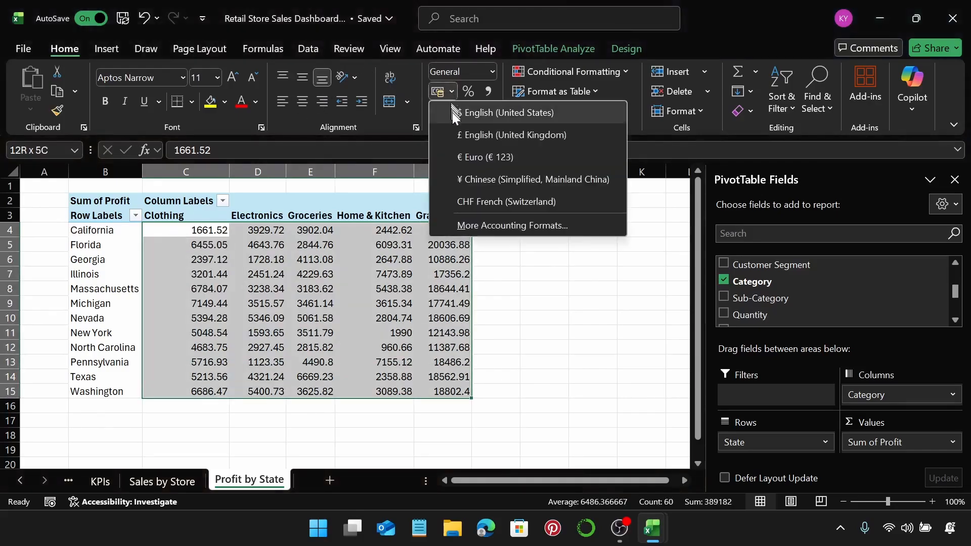
pyautogui.click(452, 112)
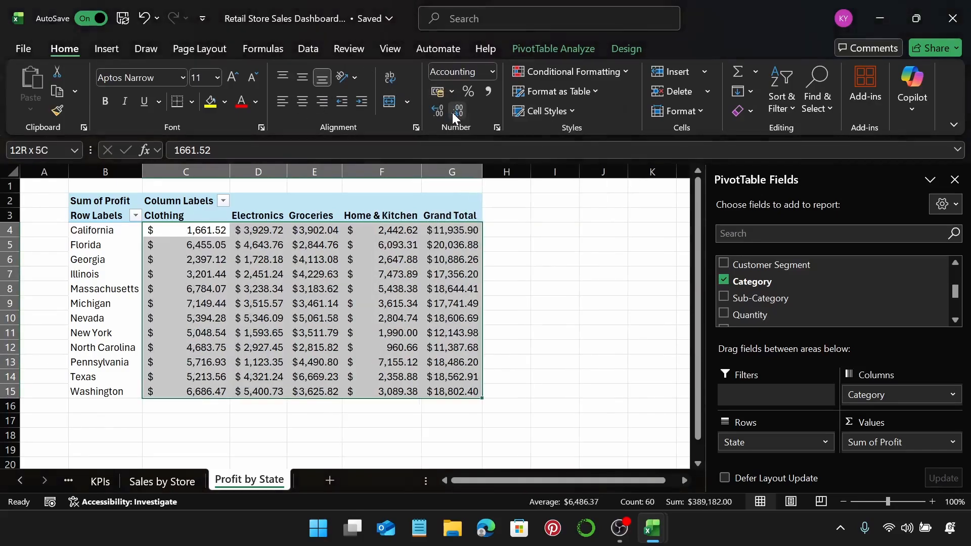
# Step: Remove the Grand Total column from the PivotTable
pyautogui.click(107, 290)
pyautogui.click(453, 205)
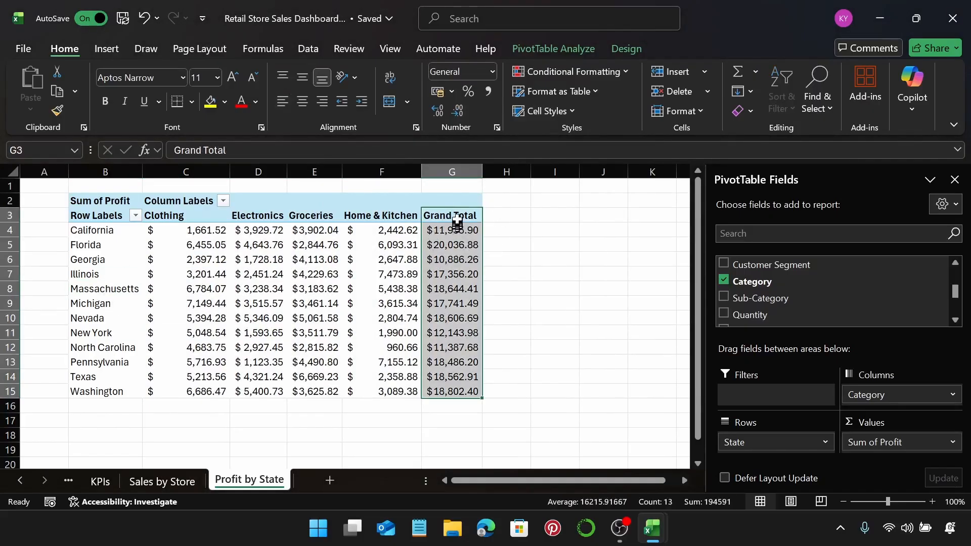
pyautogui.rightClick(457, 217)
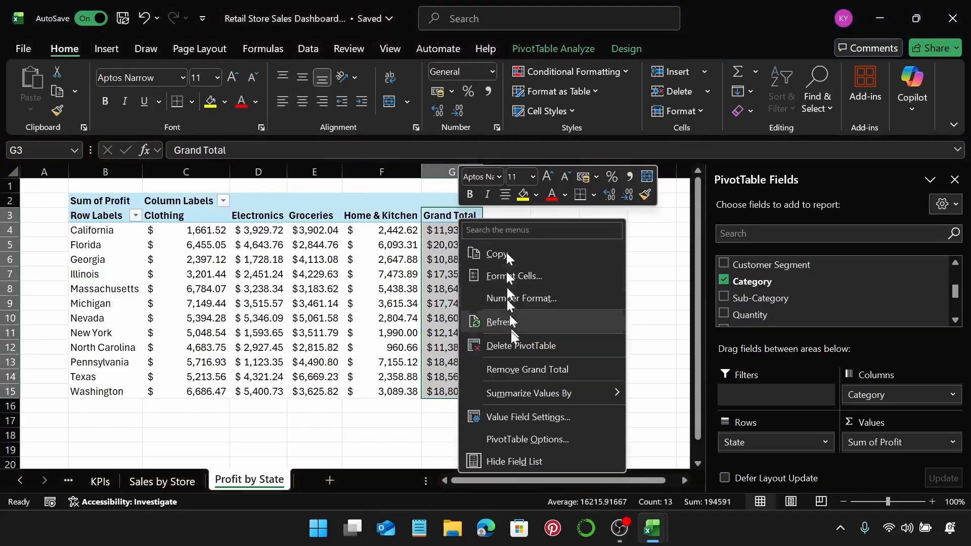
pyautogui.click(516, 365)
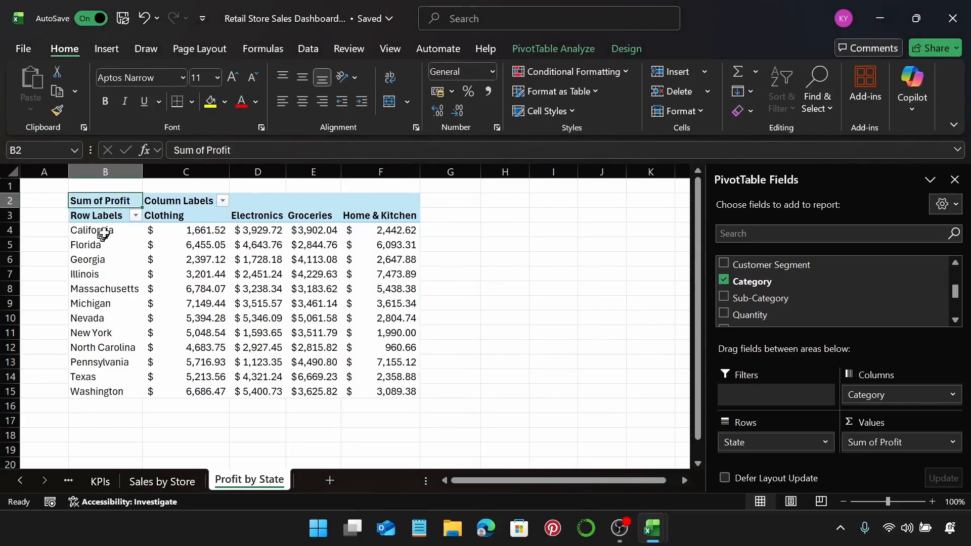
# Step: Sort the PivotTable's states in descending order by Sum of Profit
pyautogui.click(136, 215)
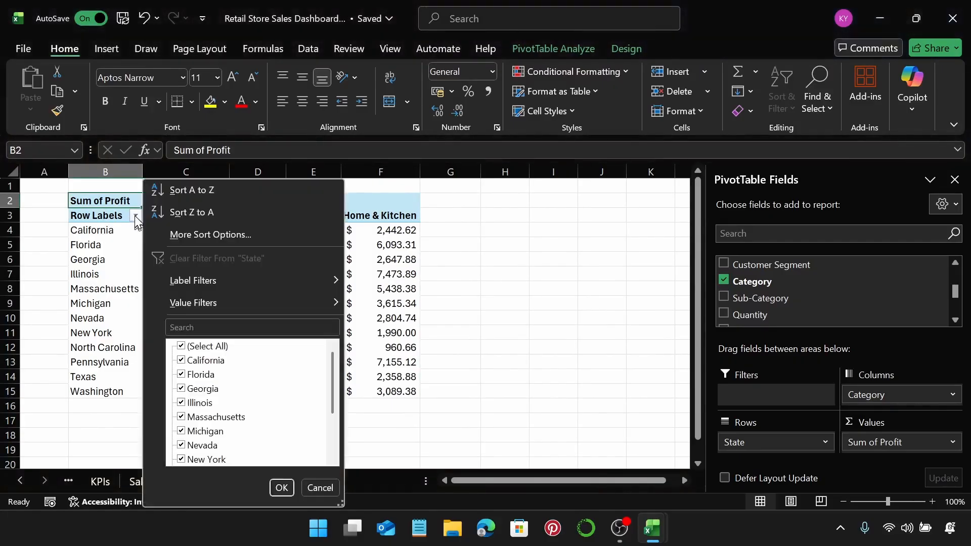
pyautogui.click(219, 234)
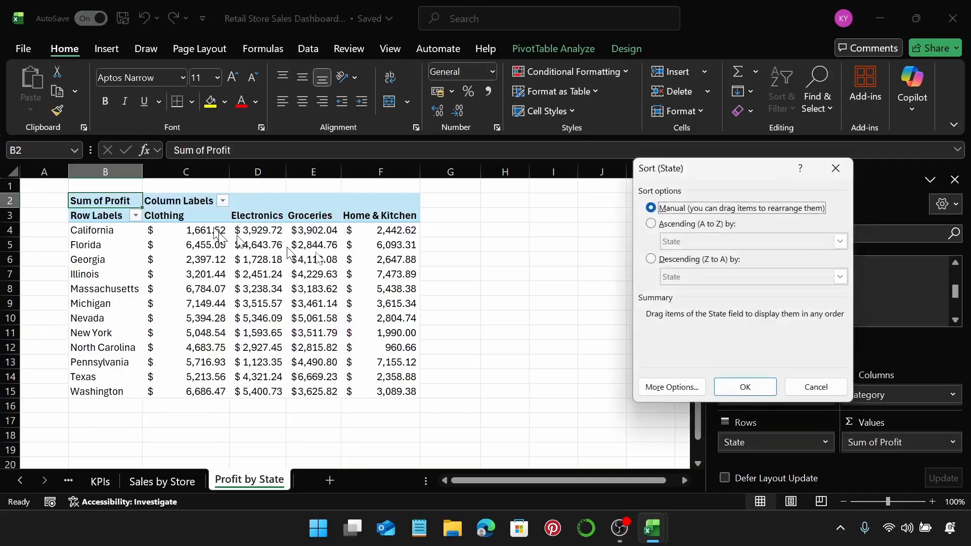
pyautogui.click(650, 258)
pyautogui.click(840, 276)
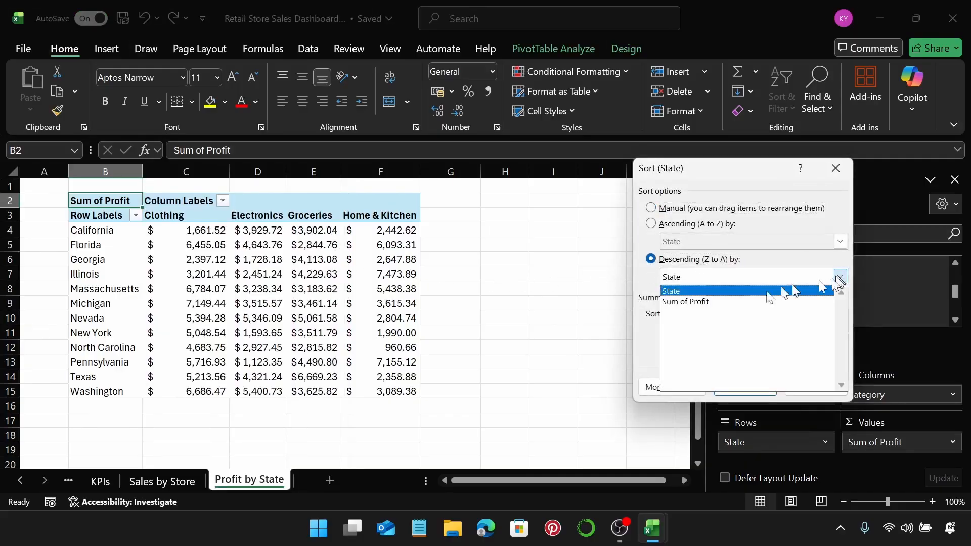
pyautogui.click(722, 300)
pyautogui.click(738, 386)
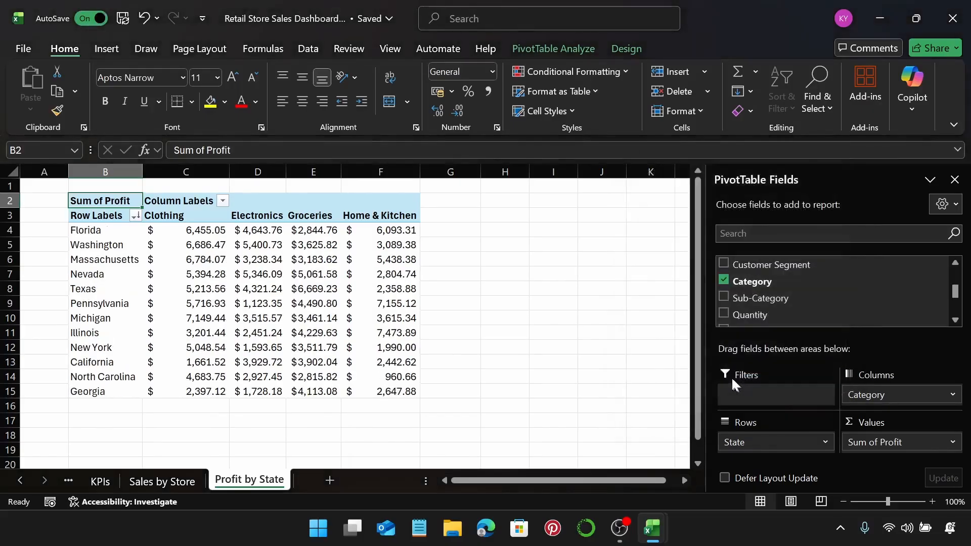
# Step: Insert a 2-D stacked column PivotChart from the profit PivotTable and place it beside the table, starting near column G
pyautogui.moveTo(206, 272)
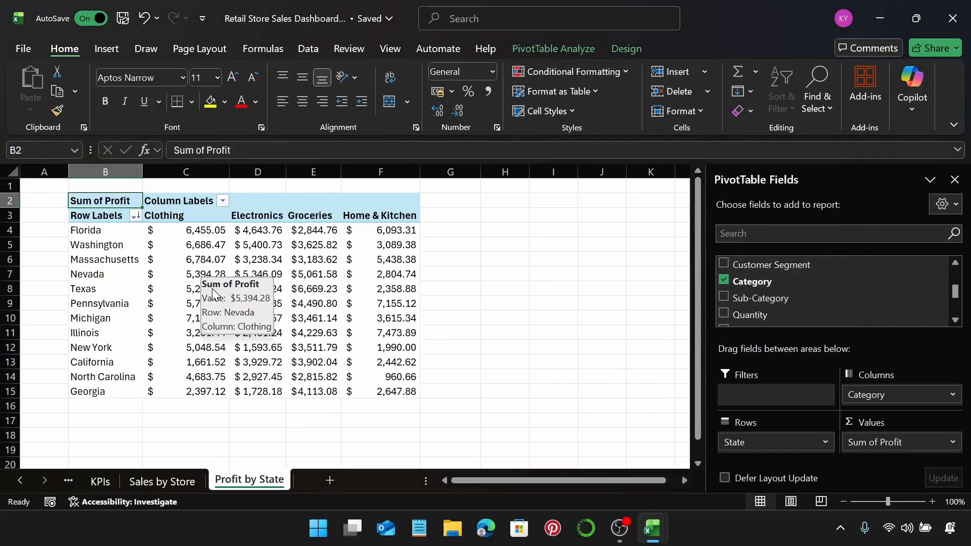
pyautogui.click(215, 290)
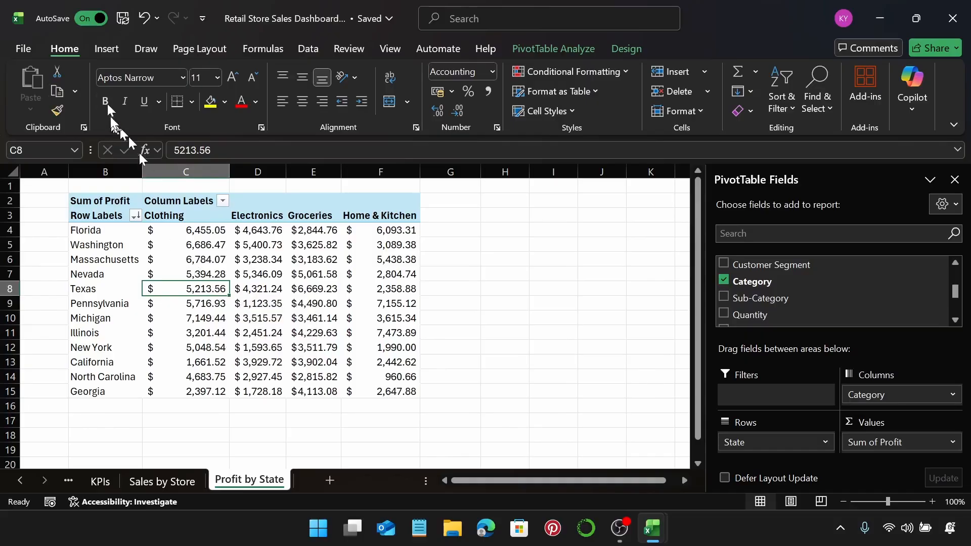
pyautogui.click(108, 49)
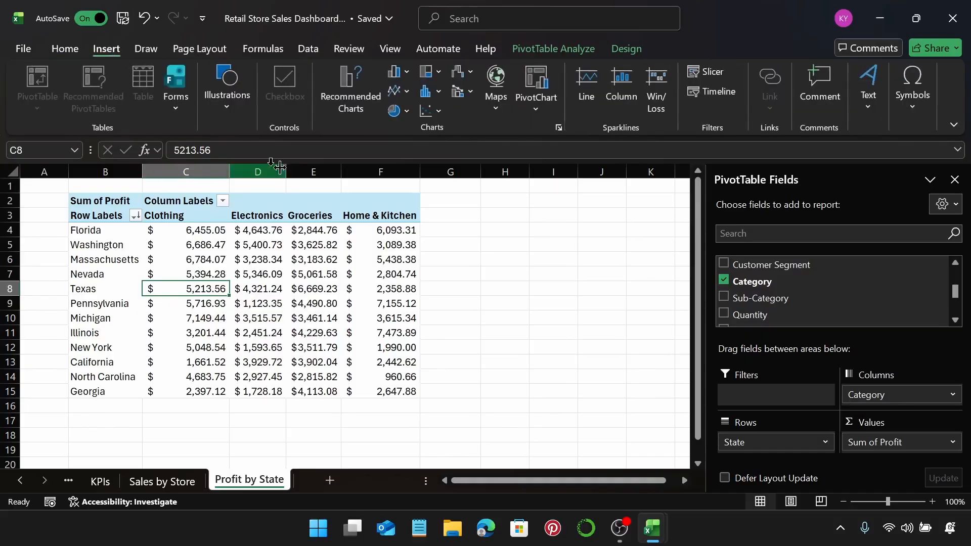
pyautogui.click(405, 72)
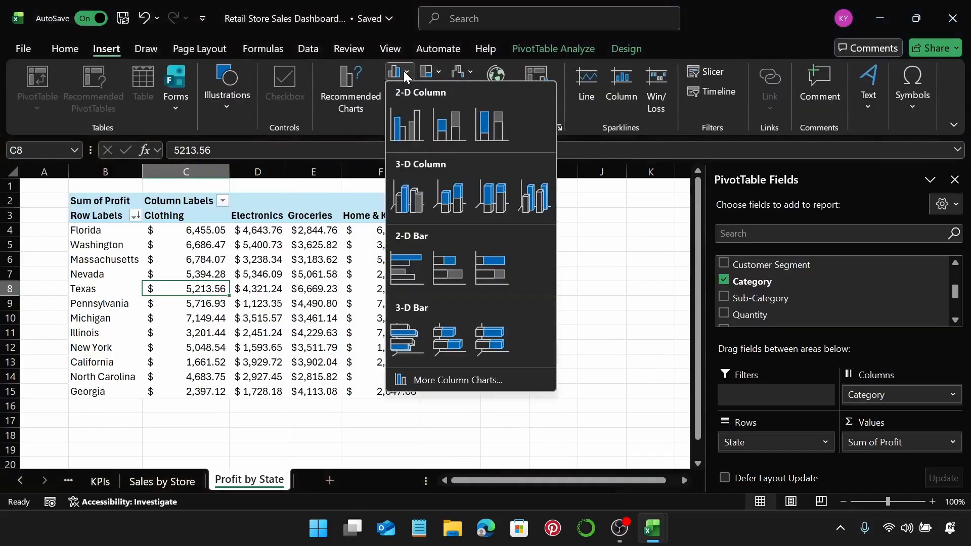
pyautogui.click(441, 132)
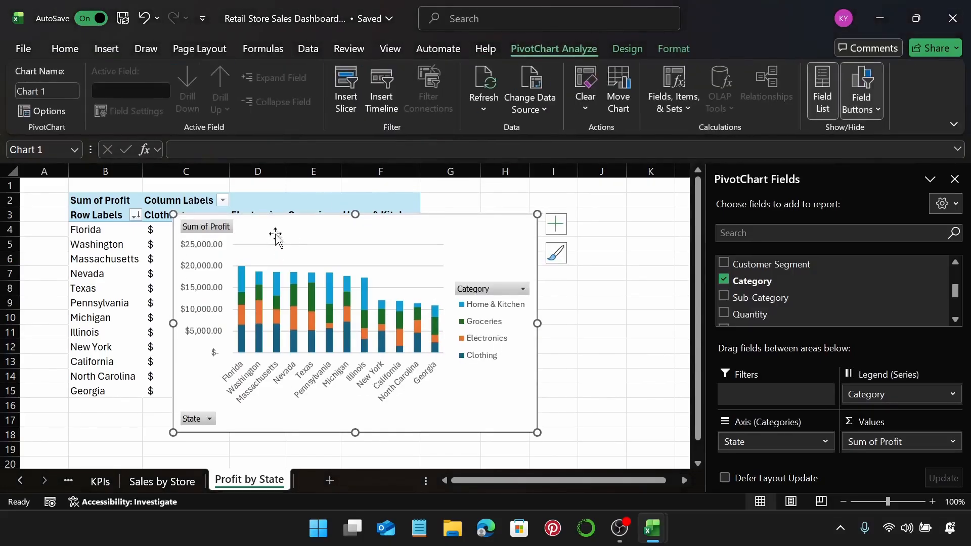
pyautogui.moveTo(275, 236); pyautogui.dragTo(527, 236)
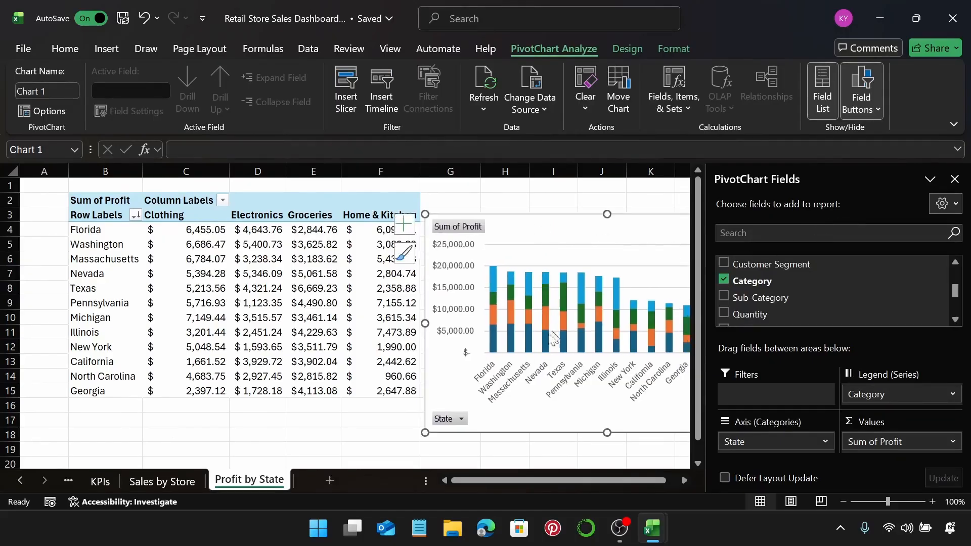
# Step: Hide all field buttons on the profit PivotChart
pyautogui.hscroll(3, 562, 362)
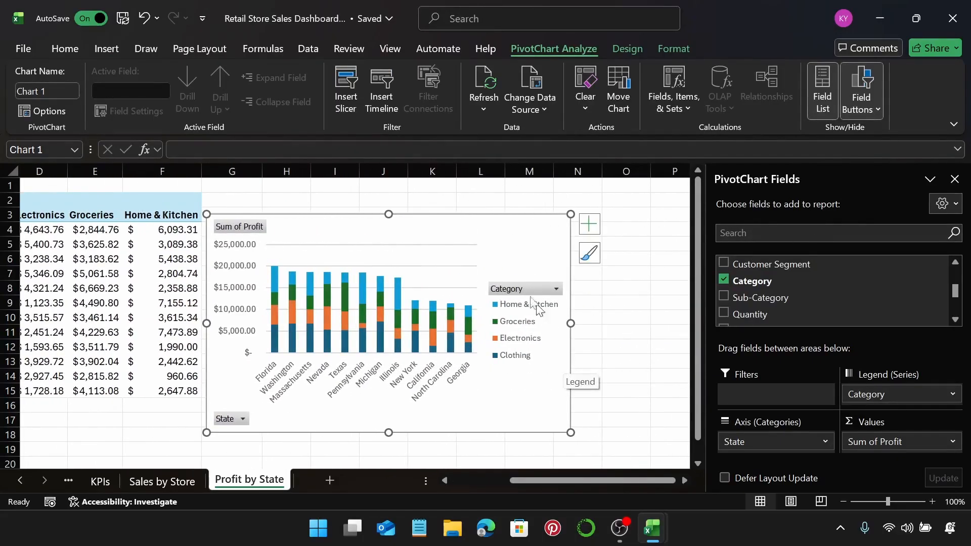
pyautogui.rightClick(249, 229)
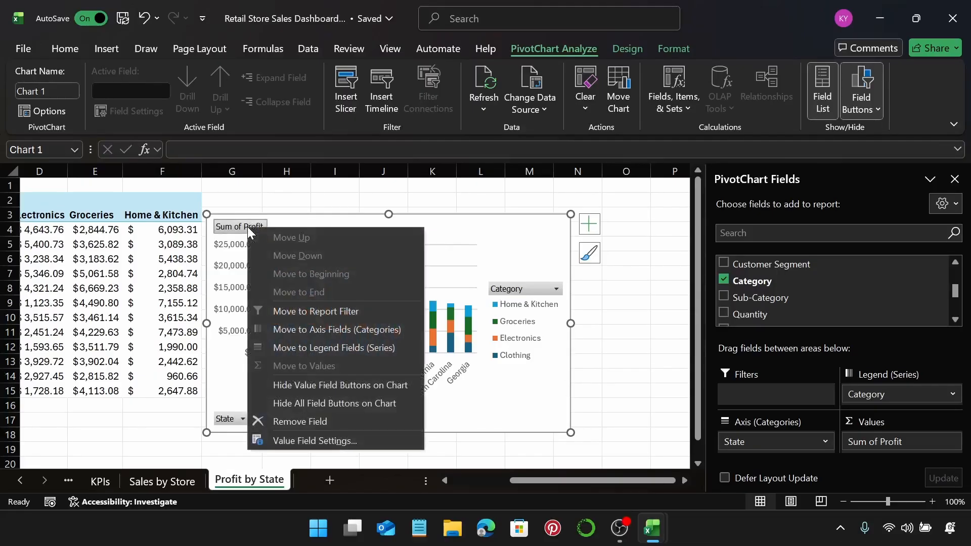
pyautogui.click(324, 404)
# Step: Add a chart title to the profit PivotChart and set its text to "Profit by State"
pyautogui.click(591, 226)
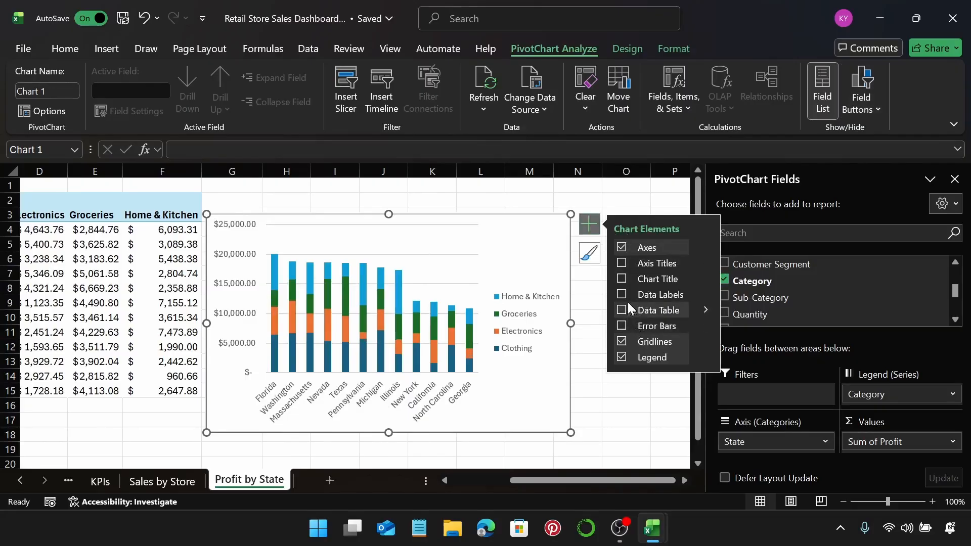
pyautogui.click(621, 279)
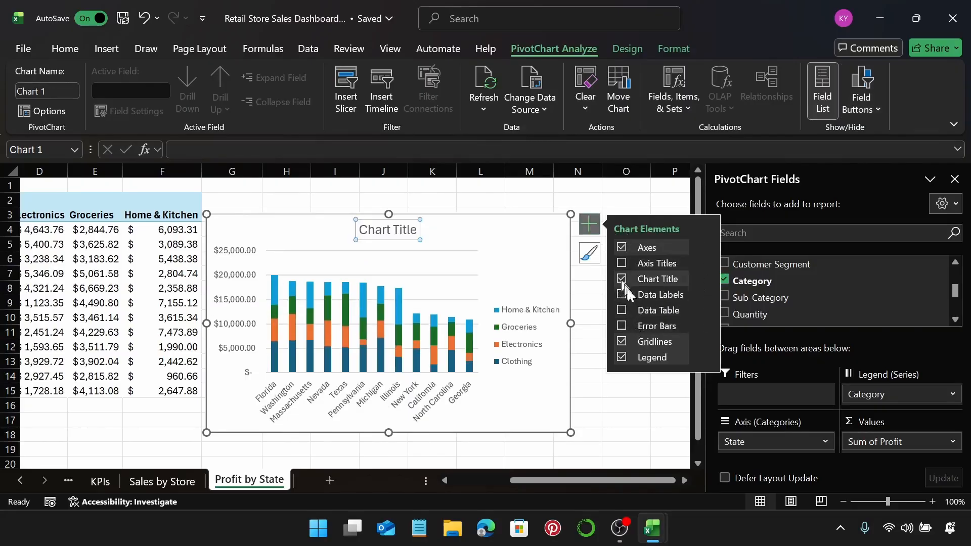
pyautogui.click(568, 238)
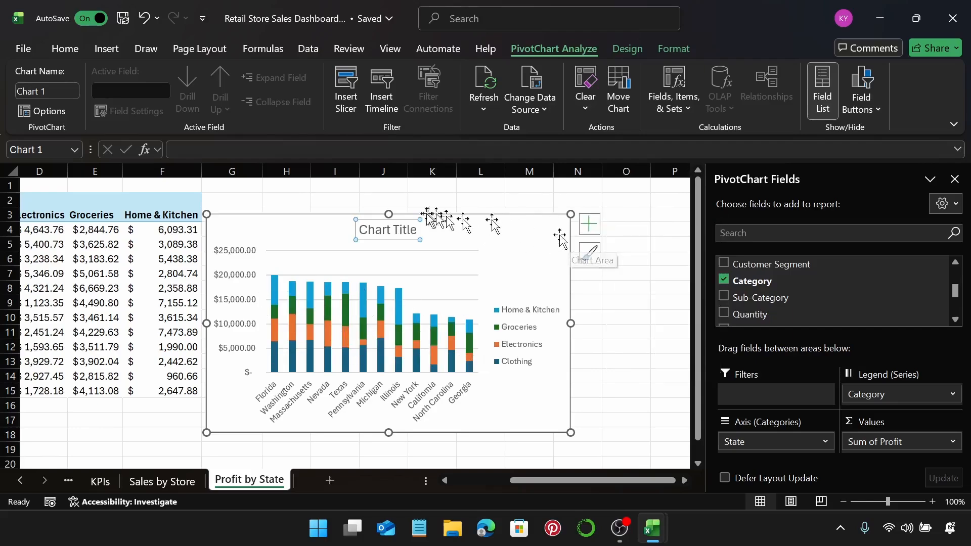
pyautogui.moveTo(361, 232); pyautogui.dragTo(416, 240)
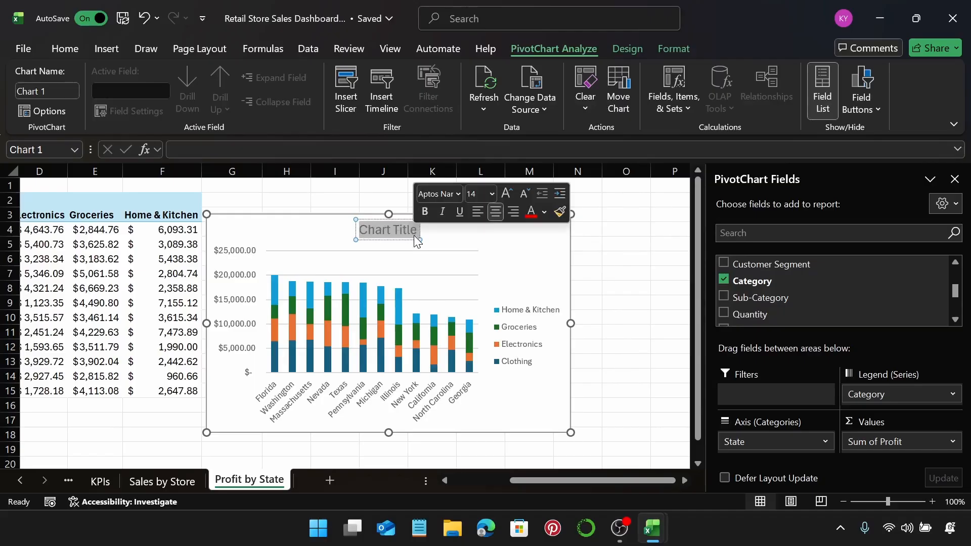
pyautogui.write('Pro')
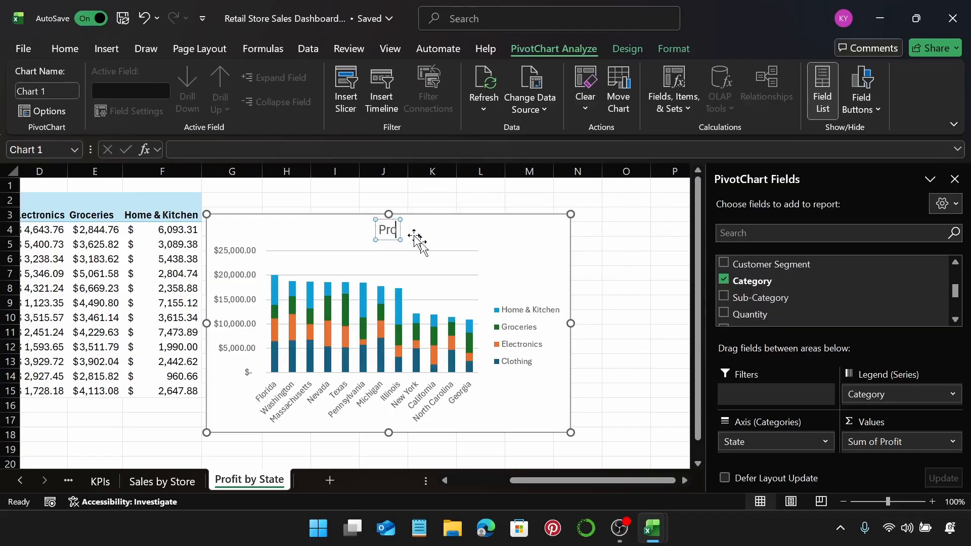
pyautogui.write('fit')
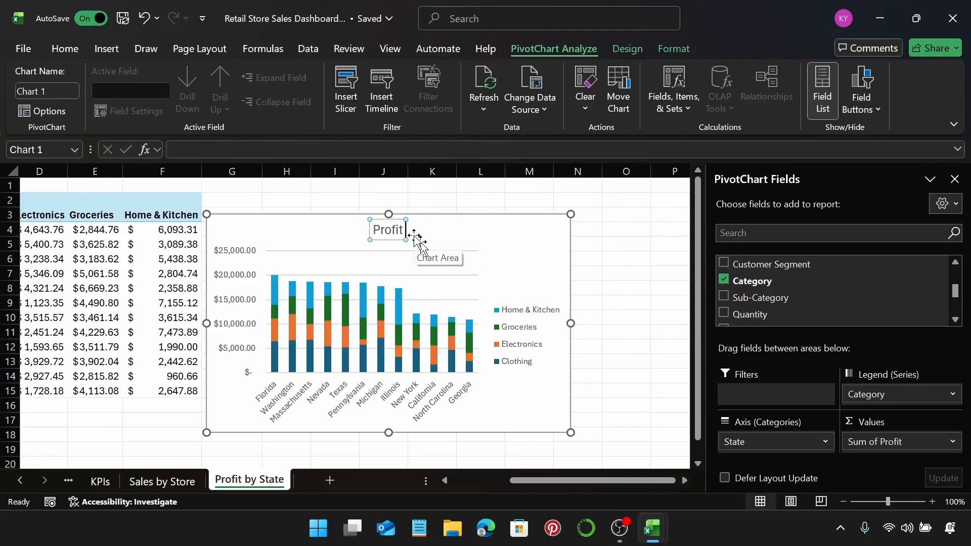
pyautogui.write(' by')
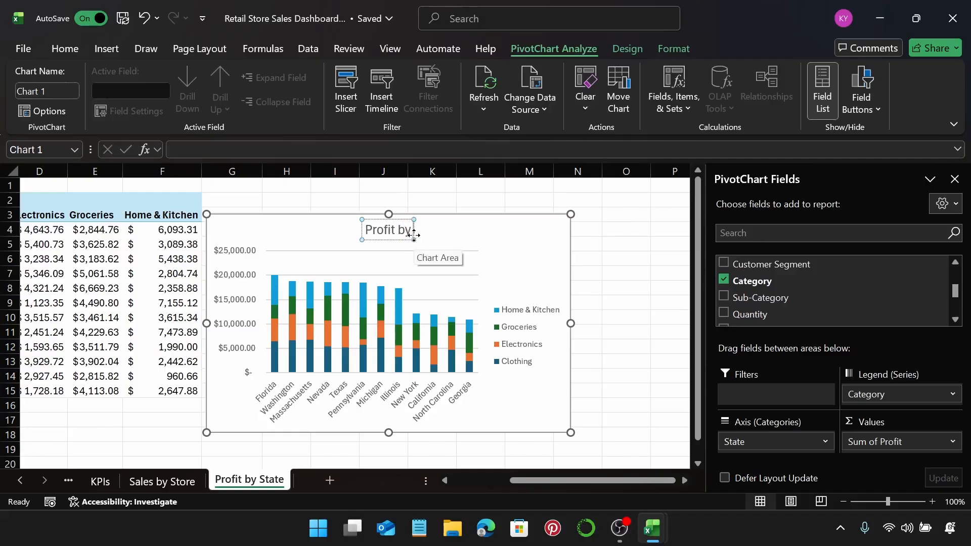
pyautogui.write(' State')
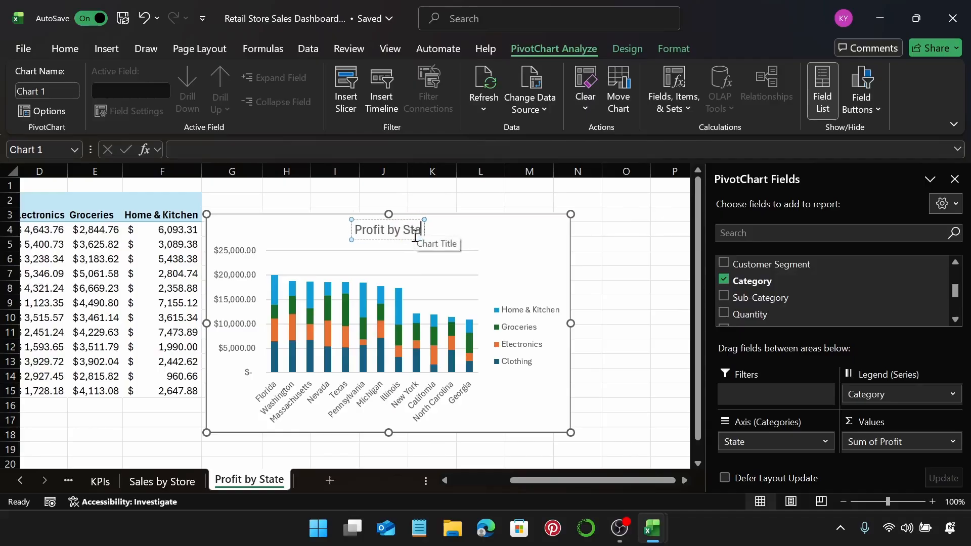
pyautogui.click(478, 232)
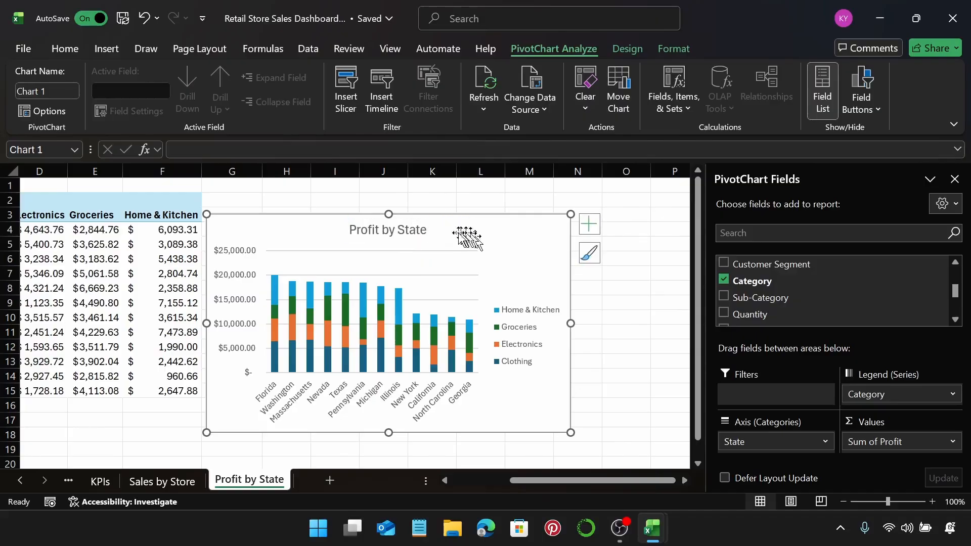
# Step: Give the chart area a solid line border with rounded corners and widen the chart into column O
pyautogui.rightClick(507, 242)
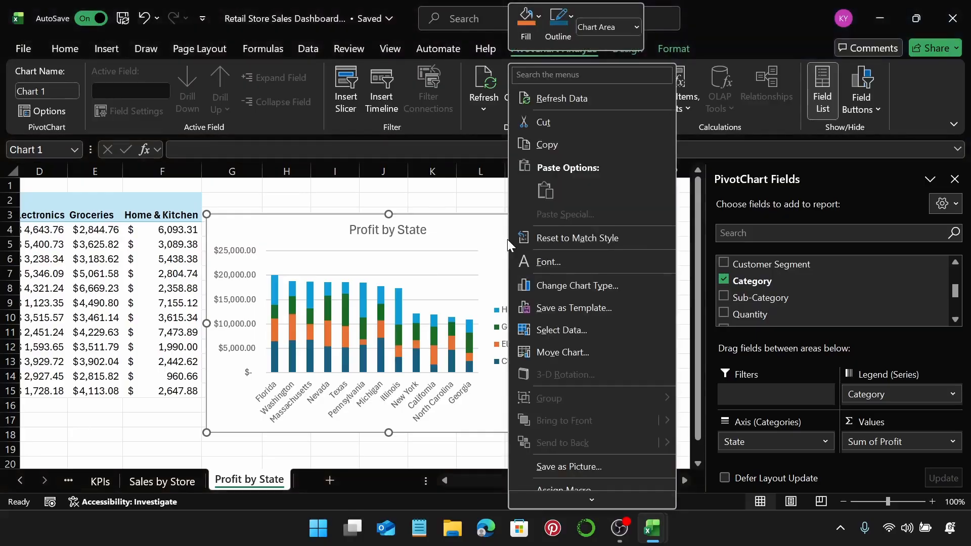
pyautogui.click(613, 494)
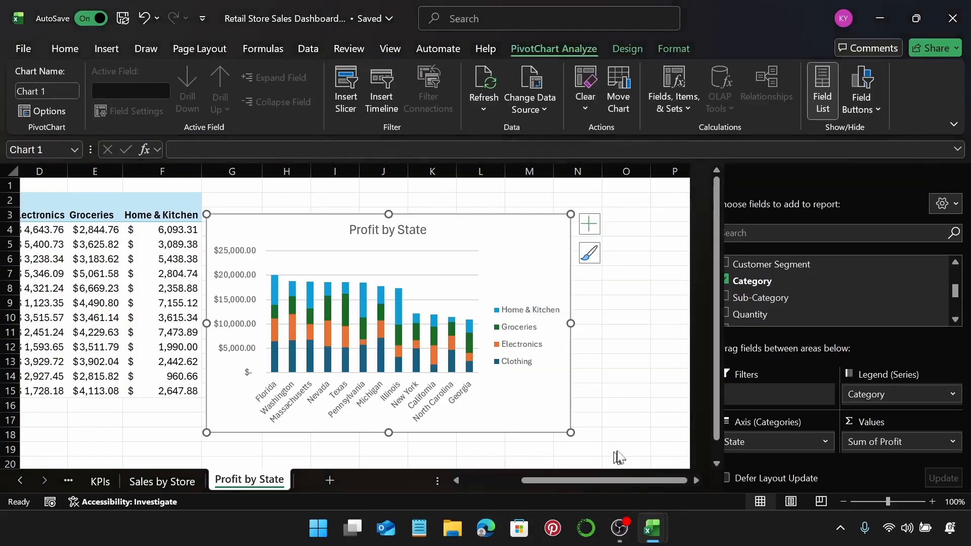
pyautogui.click(759, 277)
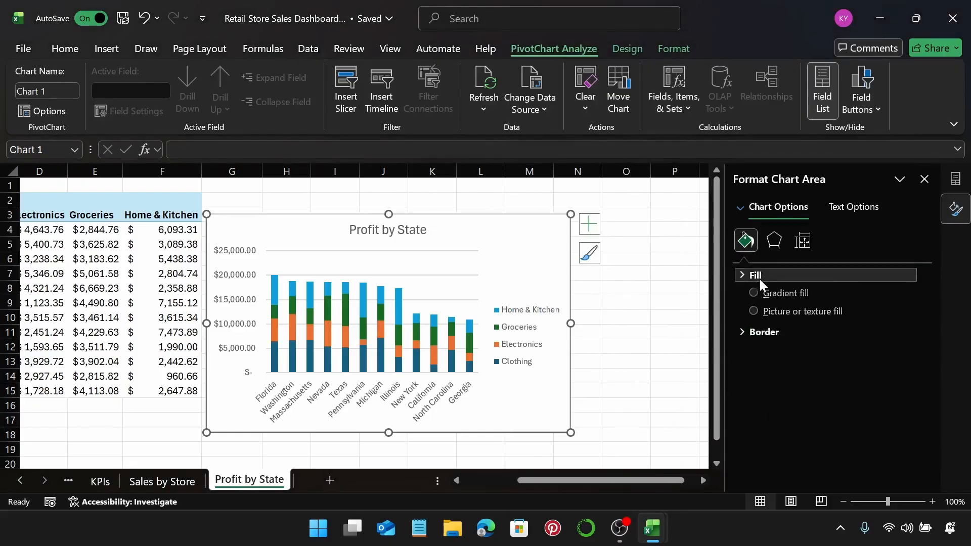
pyautogui.click(789, 297)
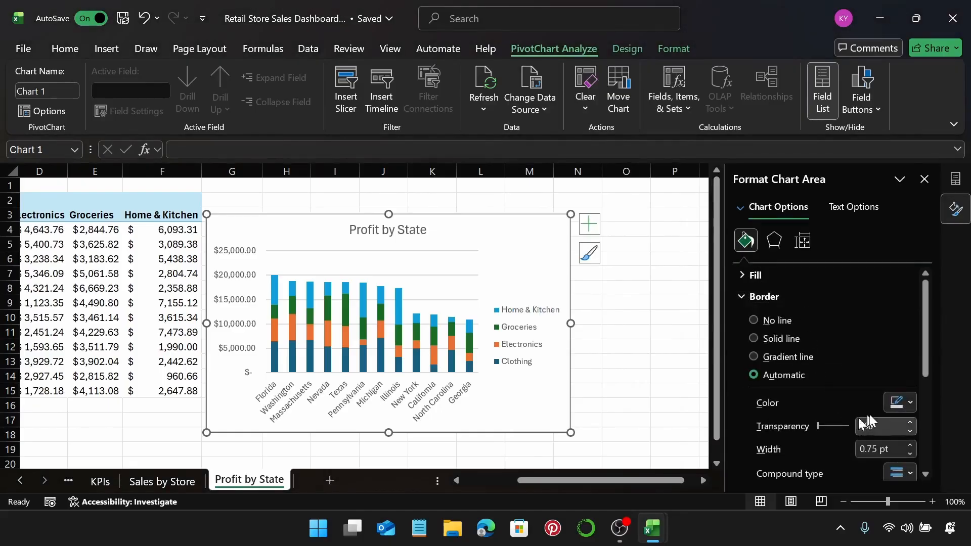
pyautogui.click(901, 402)
pyautogui.click(773, 156)
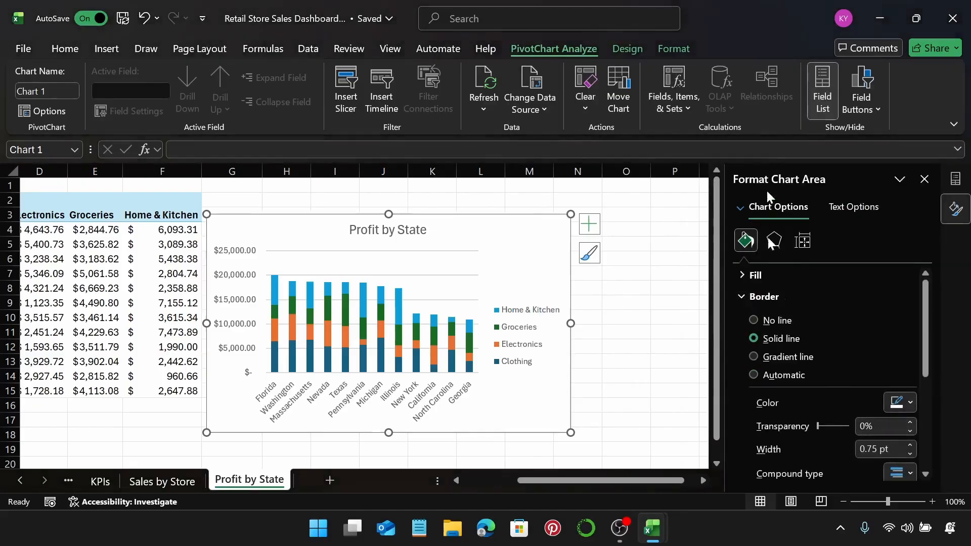
pyautogui.scroll(-5, 835, 440)
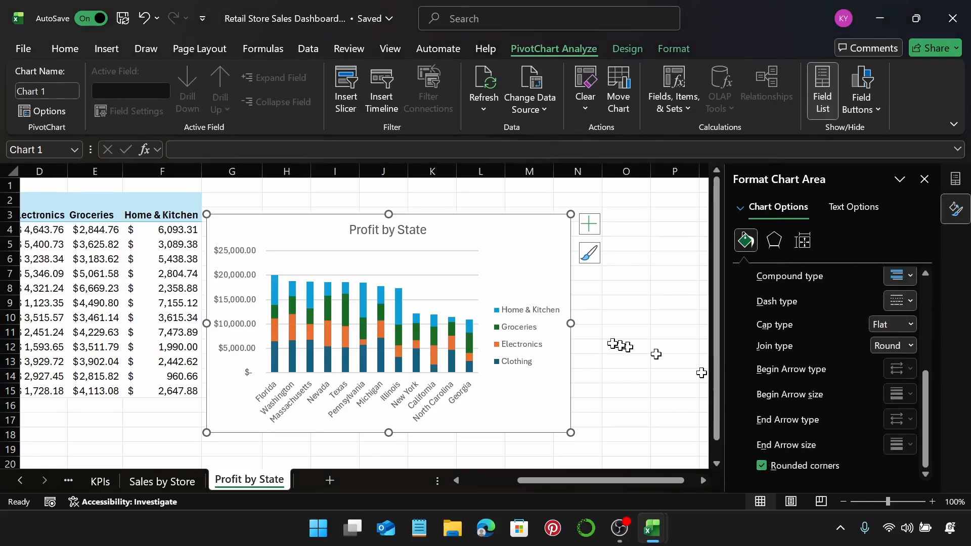
pyautogui.moveTo(570, 324); pyautogui.dragTo(635, 324)
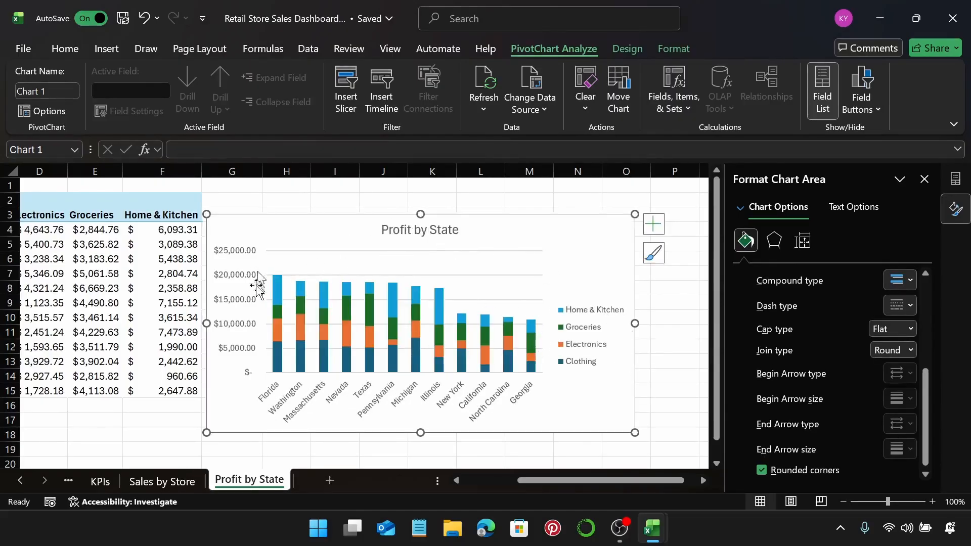
# Step: Fill the Home & Kitchen series of the chart with the custom color #994010
pyautogui.click(281, 292)
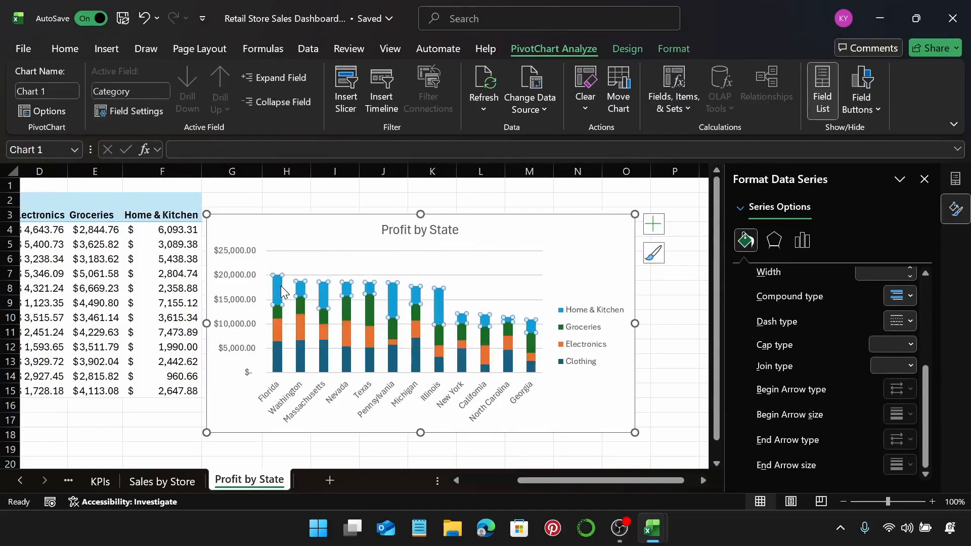
pyautogui.scroll(4, 844, 380)
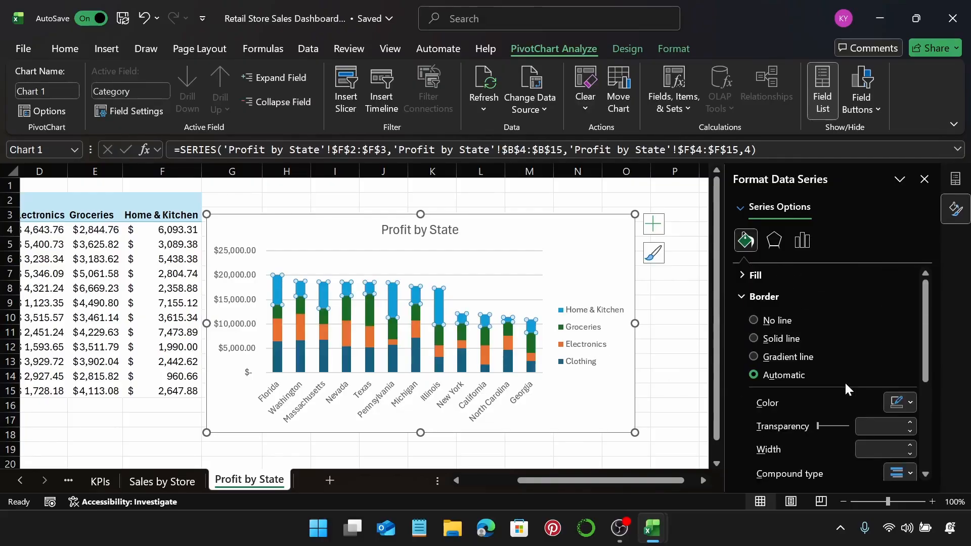
pyautogui.click(782, 302)
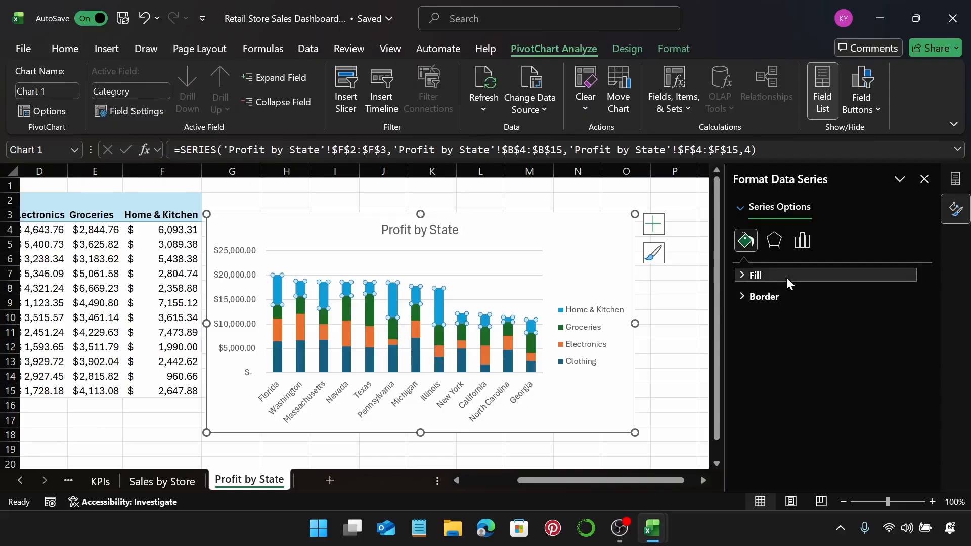
pyautogui.moveTo(638, 483)
pyautogui.mouseDown()
pyautogui.moveTo(571, 483)
pyautogui.moveTo(635, 483)
pyautogui.mouseUp()
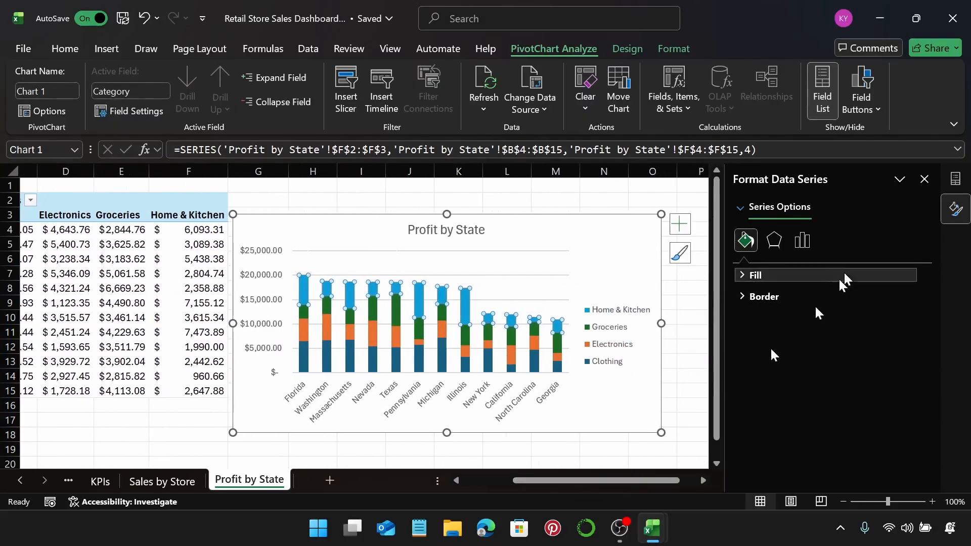
pyautogui.click(775, 273)
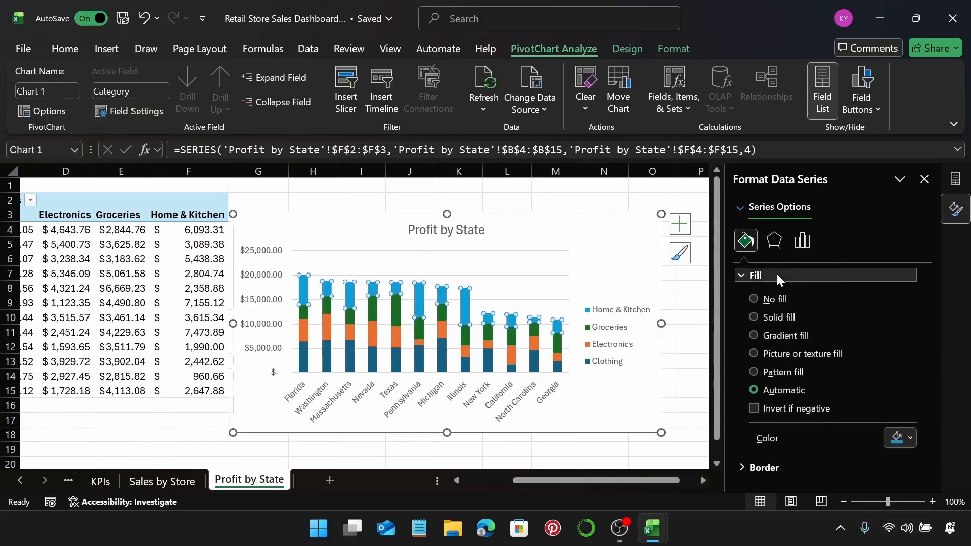
pyautogui.click(910, 438)
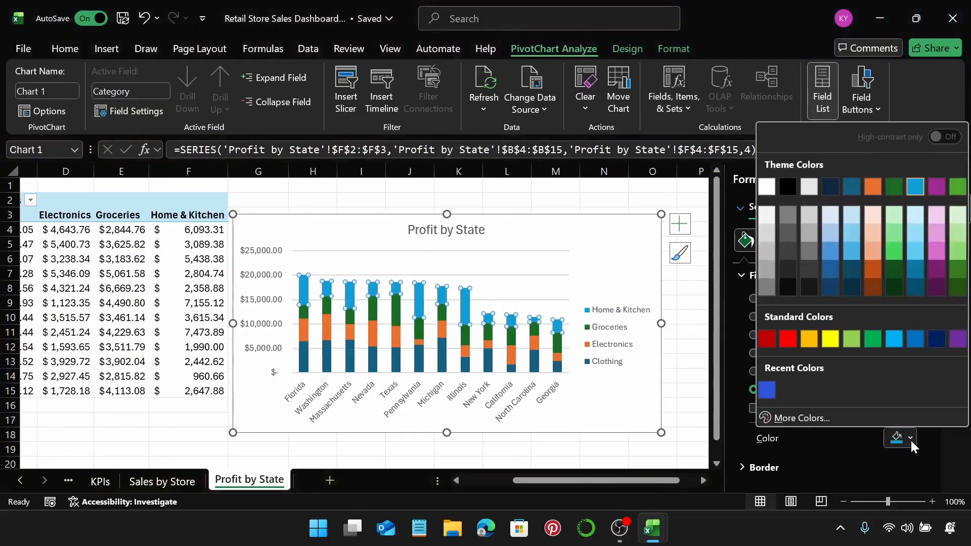
pyautogui.click(826, 418)
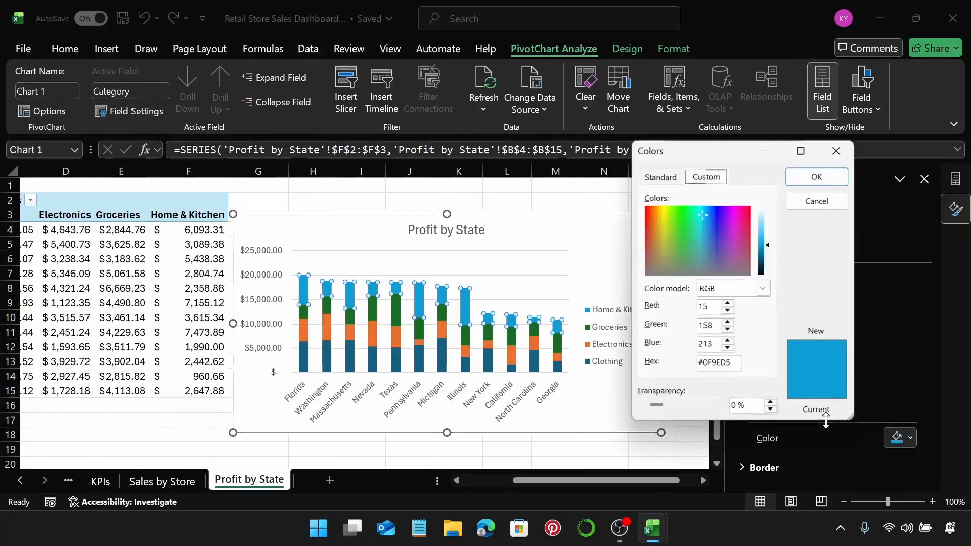
pyautogui.click(738, 363)
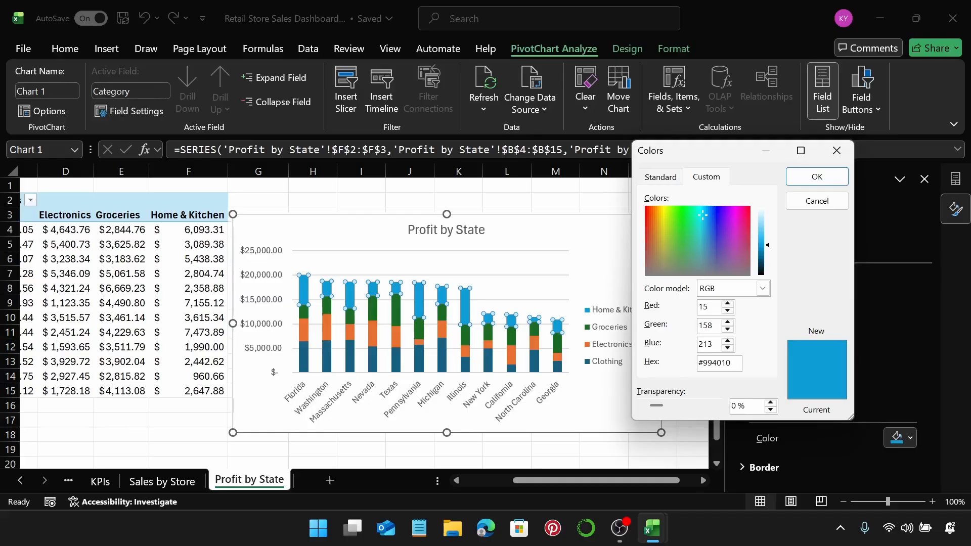
pyautogui.press('Return')
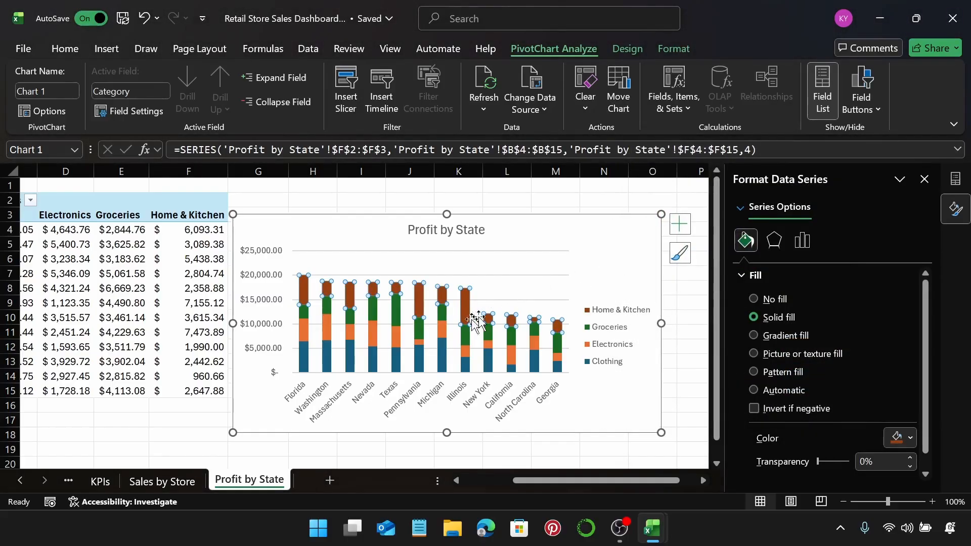
# Step: Fill the Groceries series of the chart with the custom color #1ec4d3
pyautogui.click(443, 314)
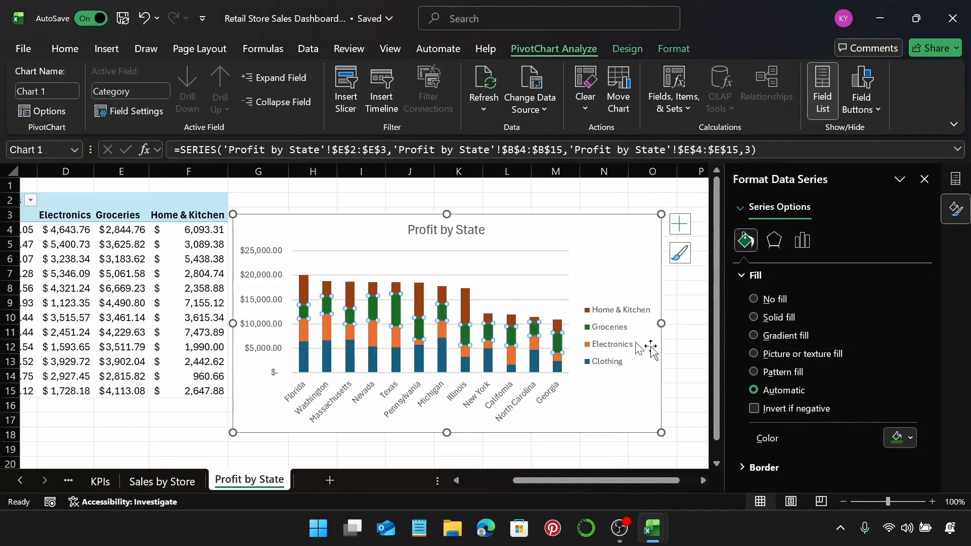
pyautogui.click(898, 437)
pyautogui.click(824, 420)
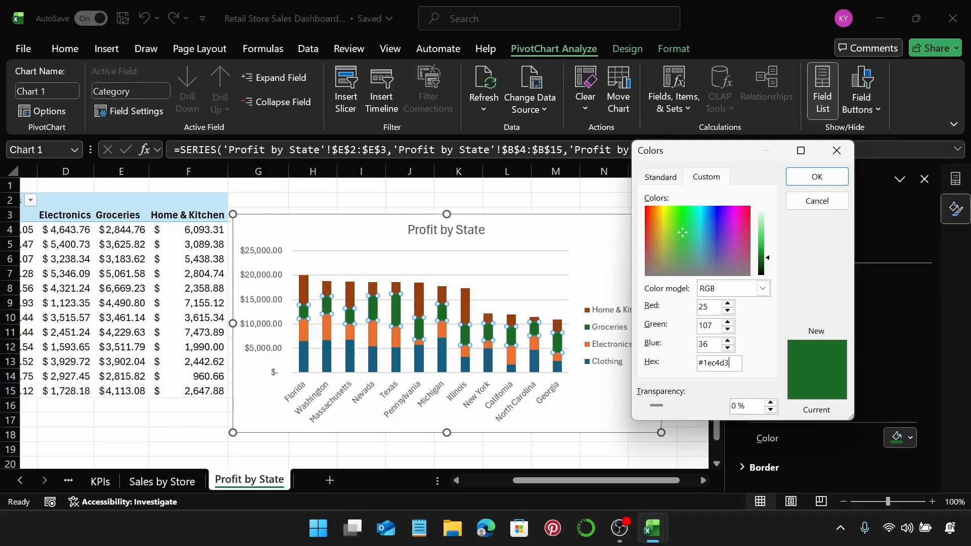
pyautogui.press('Tab')
pyautogui.press('Return')
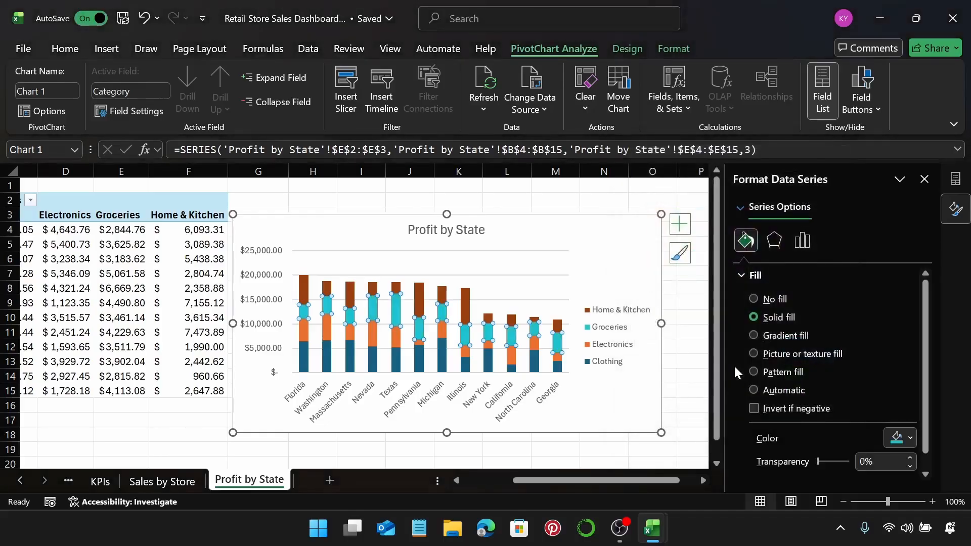
# Step: Fill the Electronics series of the chart with the custom color #f3671a
pyautogui.click(394, 341)
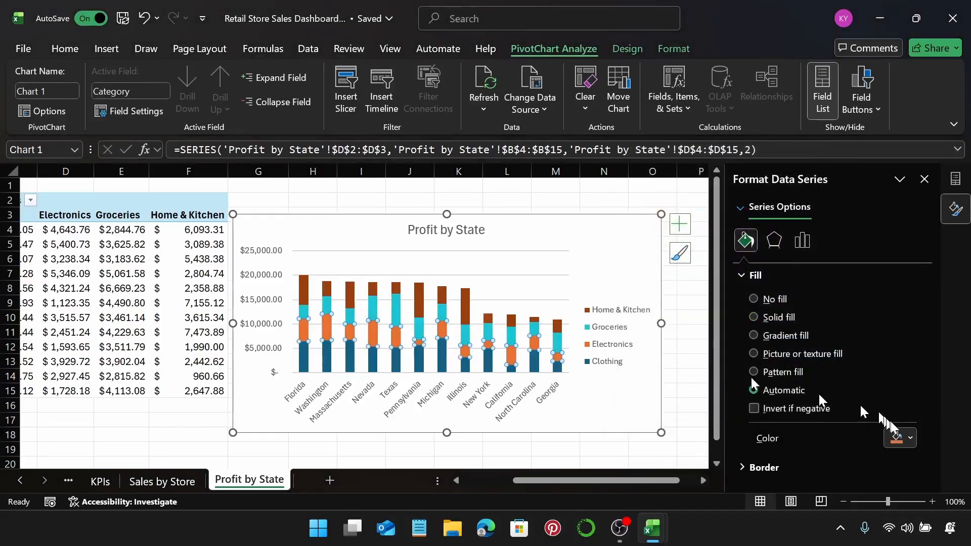
pyautogui.click(908, 438)
pyautogui.click(829, 417)
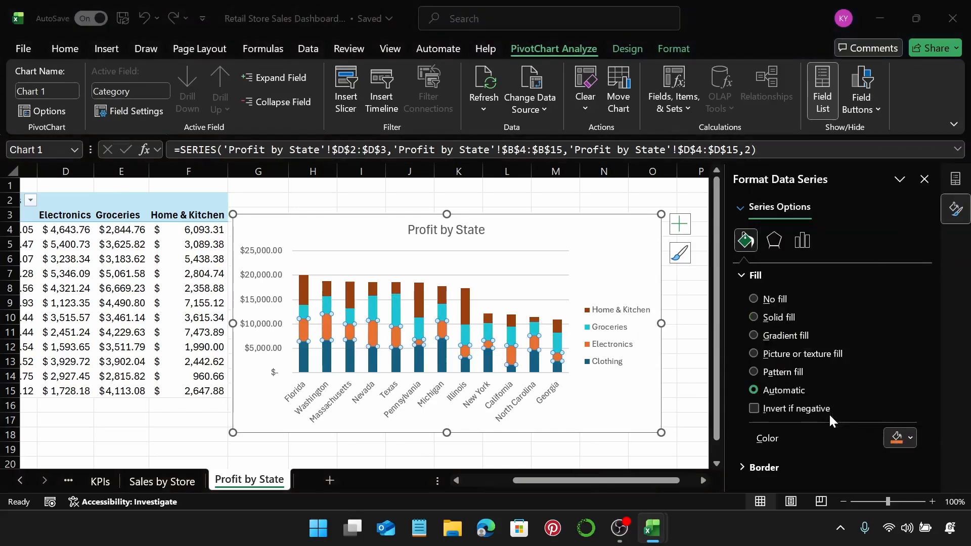
pyautogui.click(741, 366)
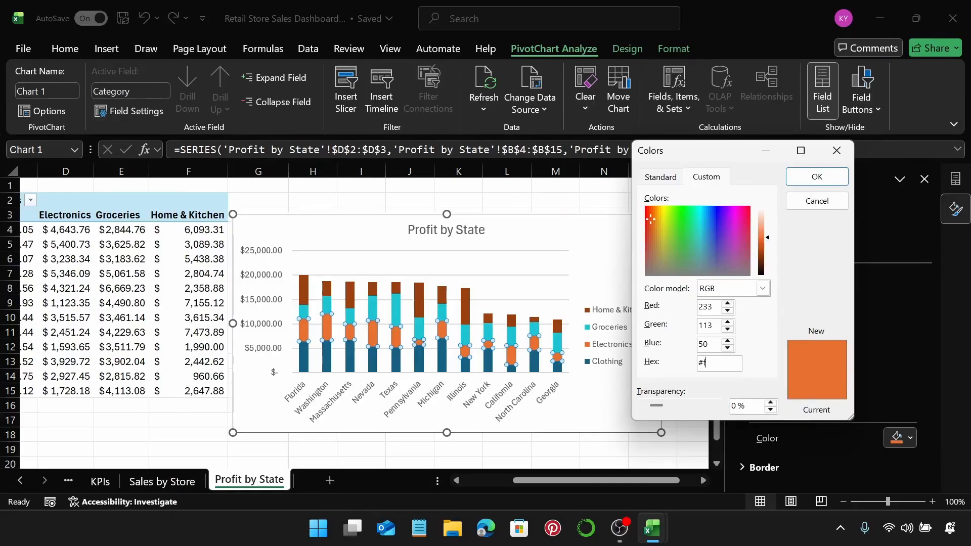
pyautogui.write('#f3671a')
pyautogui.press('Return')
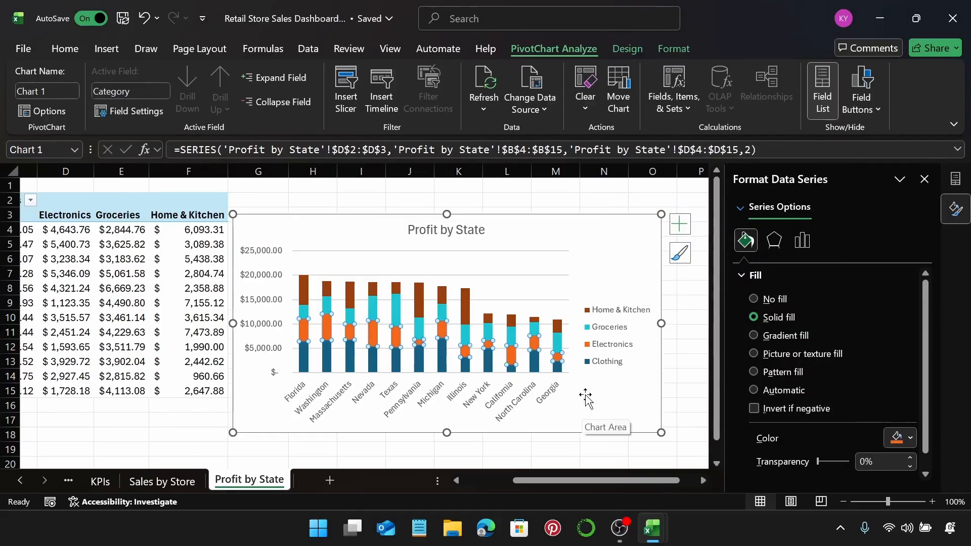
# Step: Fill the Clothing series of the Profit by State chart with the recently used blue color
pyautogui.click(535, 372)
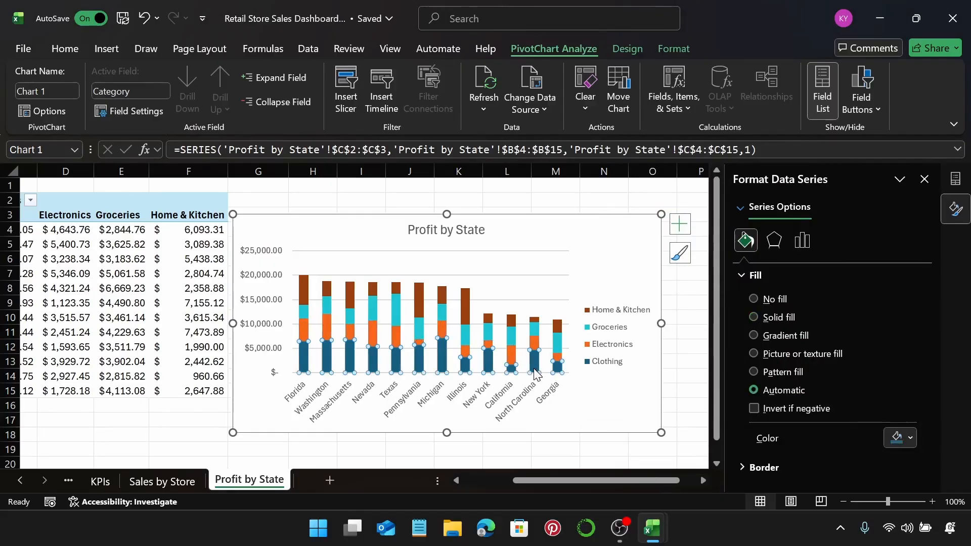
pyautogui.click(900, 438)
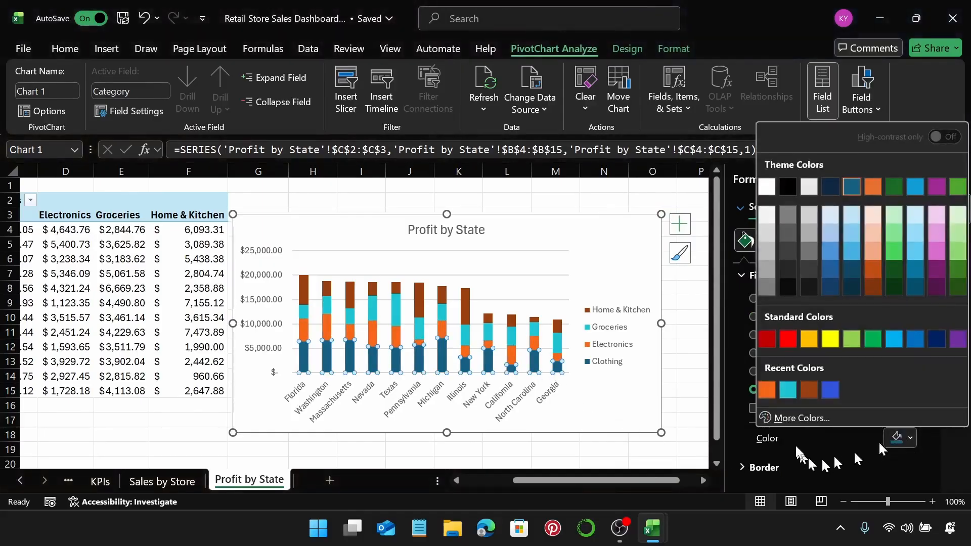
pyautogui.click(830, 389)
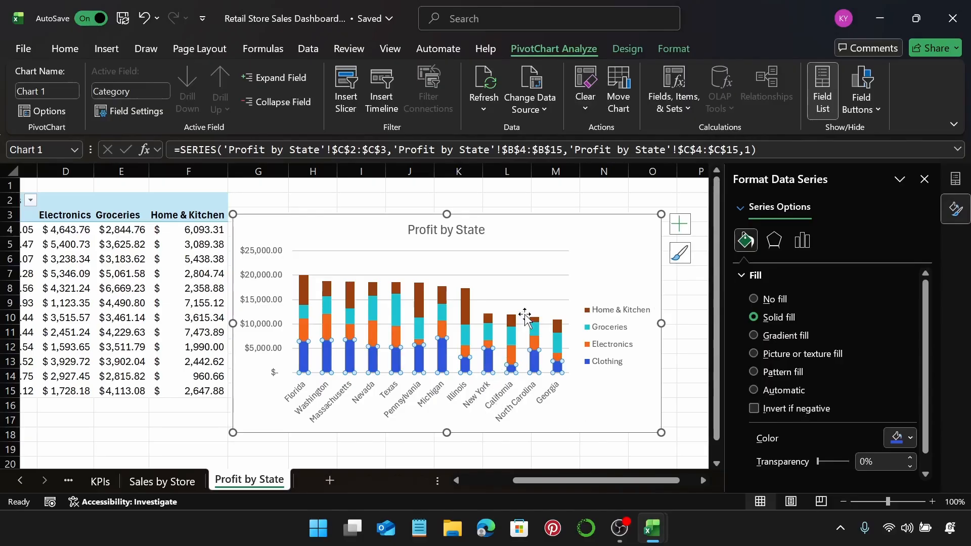
# Step: Set the gap width of the chart's columns to 100%
pyautogui.click(803, 241)
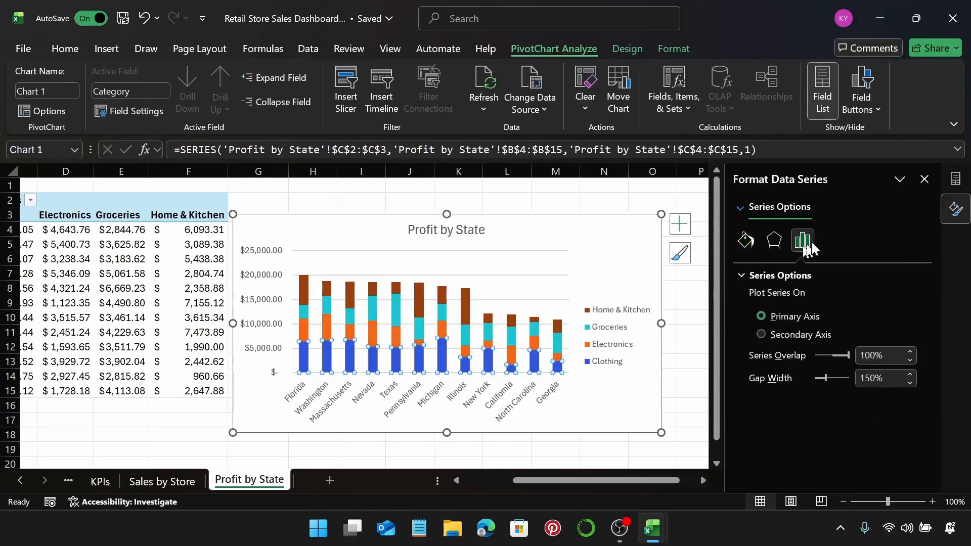
pyautogui.click(879, 379)
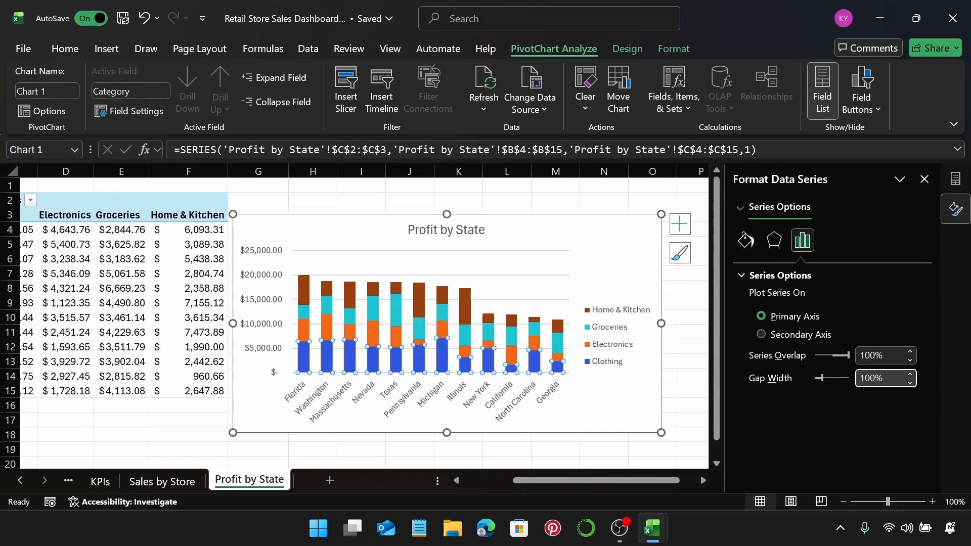
pyautogui.click(647, 265)
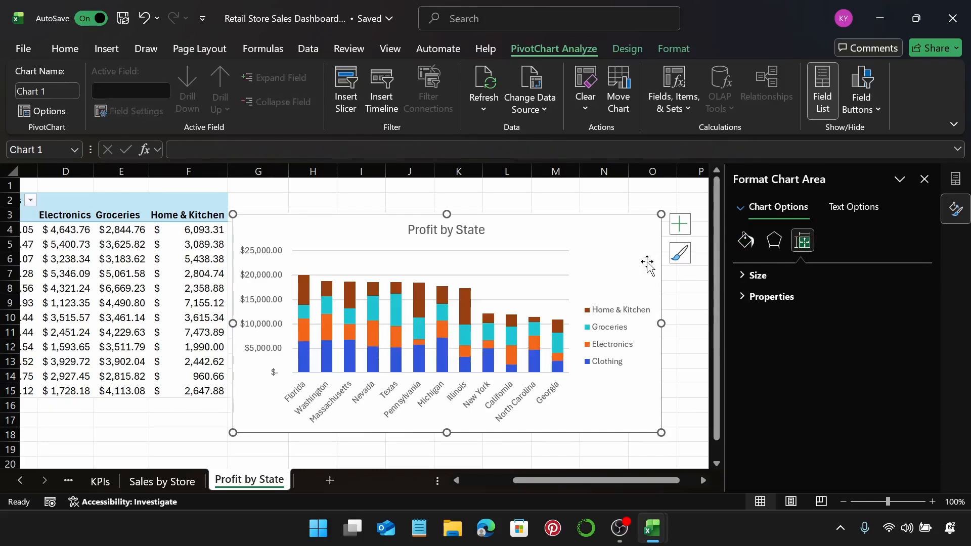
# Step: Format the chart's vertical axis numbers with 0 decimal places and close the formatting and field list panes
pyautogui.click(274, 306)
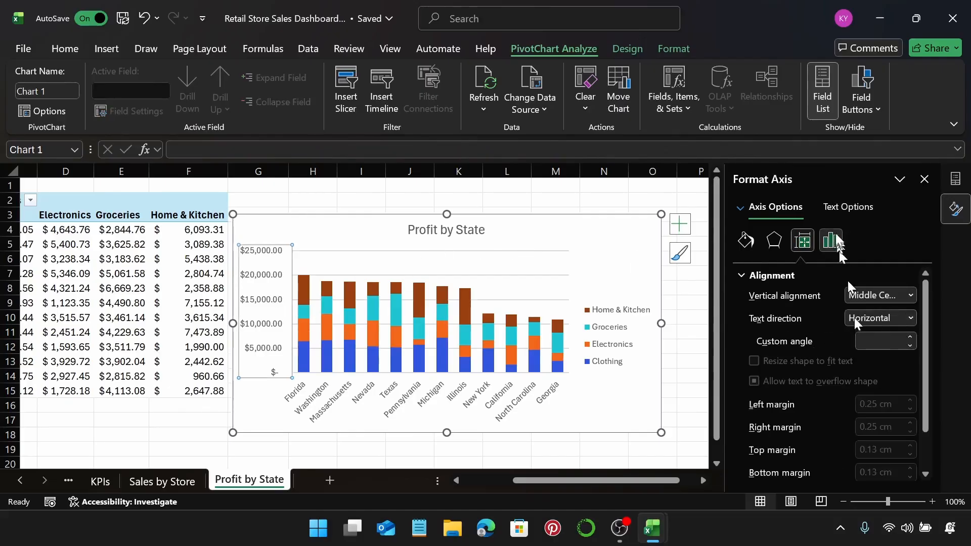
pyautogui.click(833, 241)
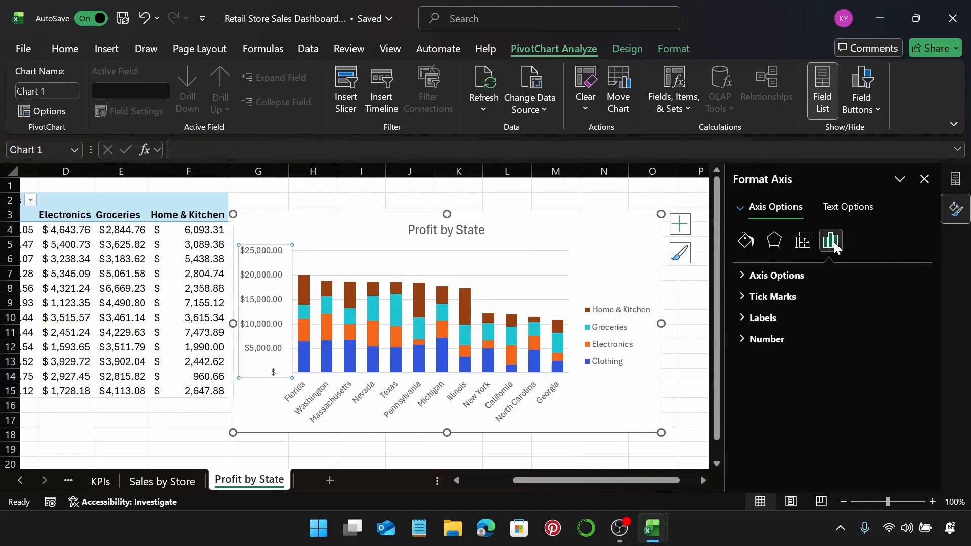
pyautogui.click(786, 338)
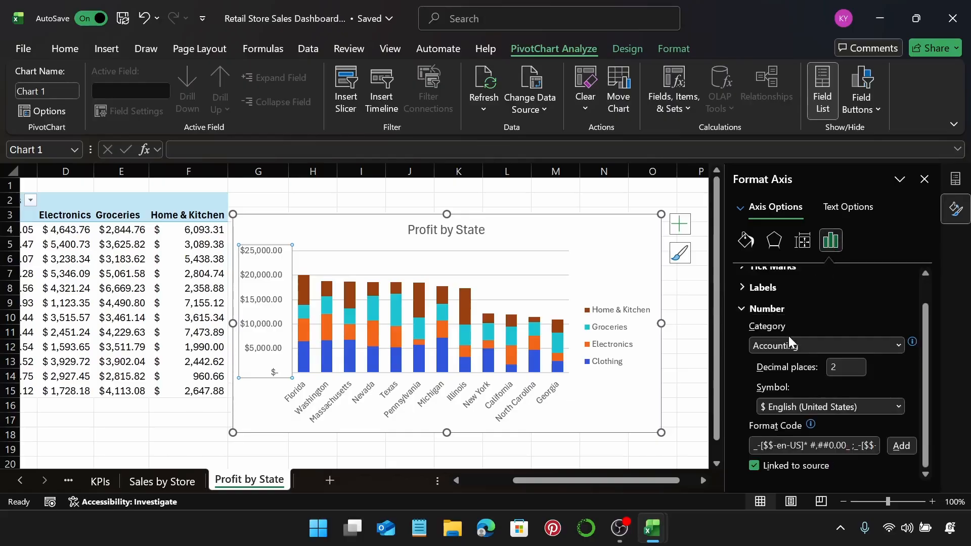
pyautogui.click(860, 371)
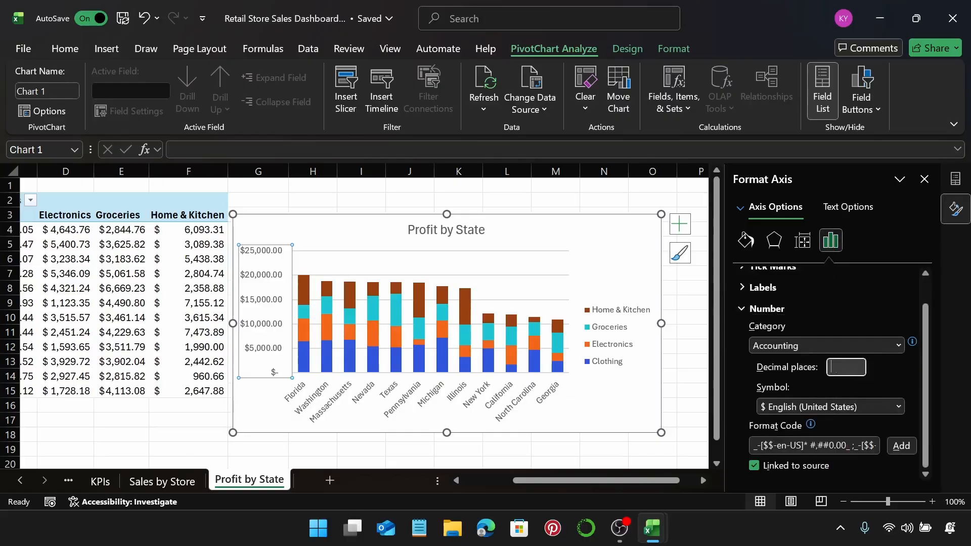
pyautogui.press('Return')
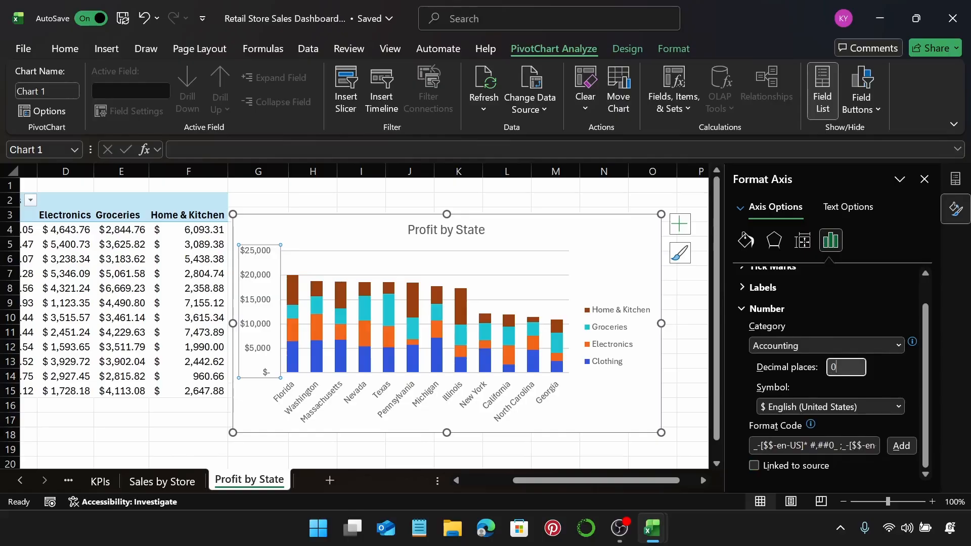
pyautogui.click(612, 265)
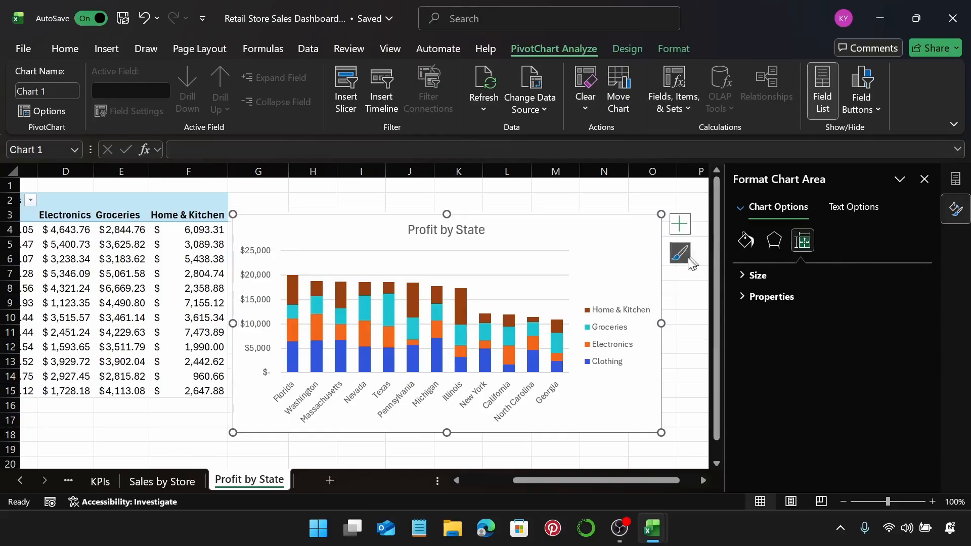
pyautogui.click(924, 180)
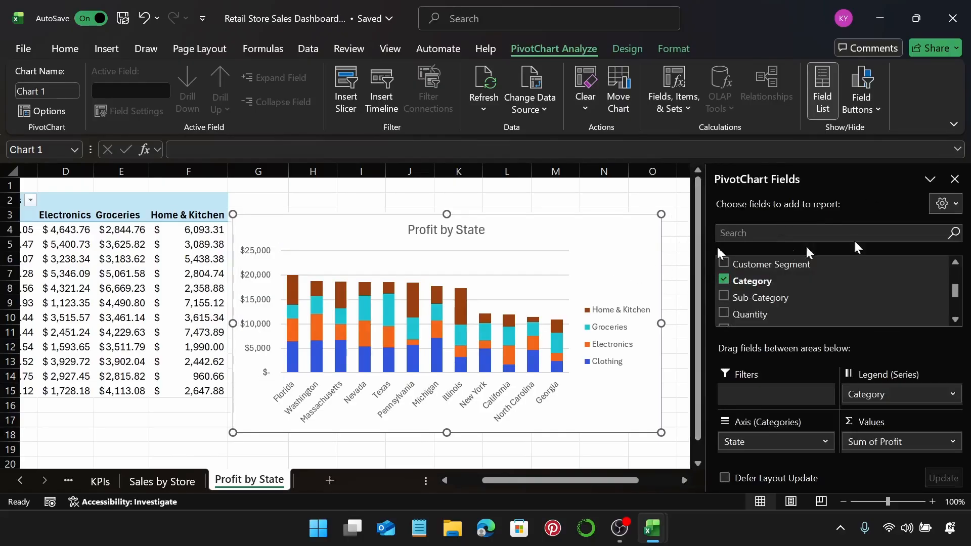
pyautogui.click(946, 179)
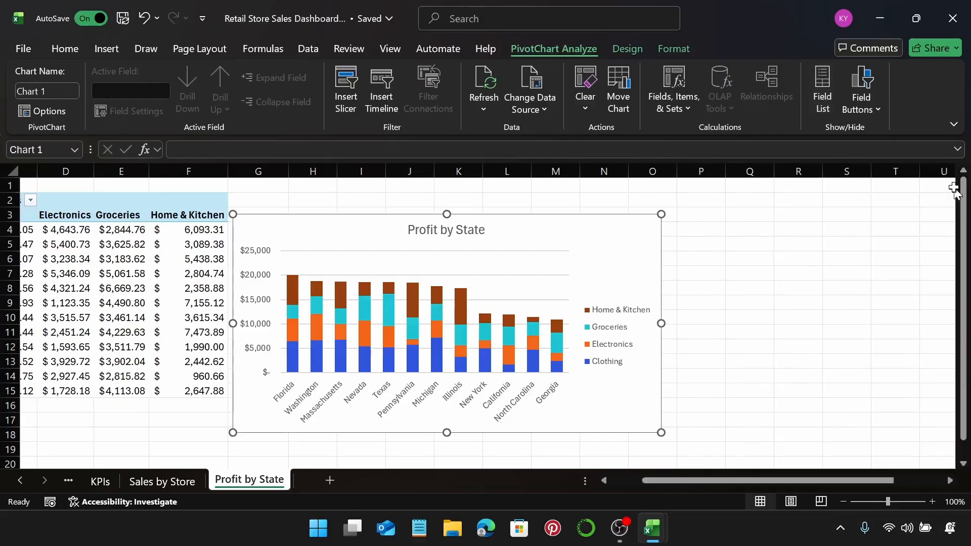
pyautogui.click(727, 287)
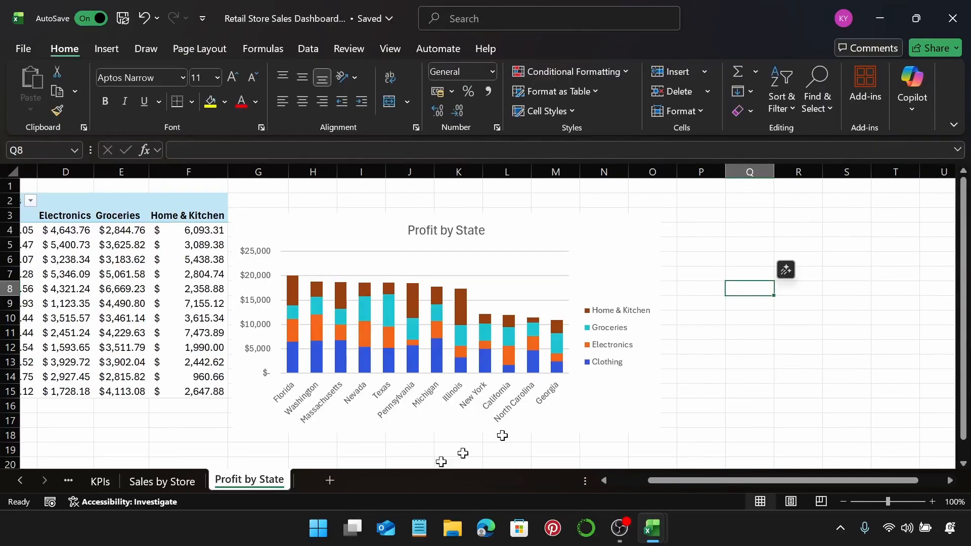
# Step: Add a new worksheet after Profit by State and name it Sales Trend
pyautogui.click(330, 480)
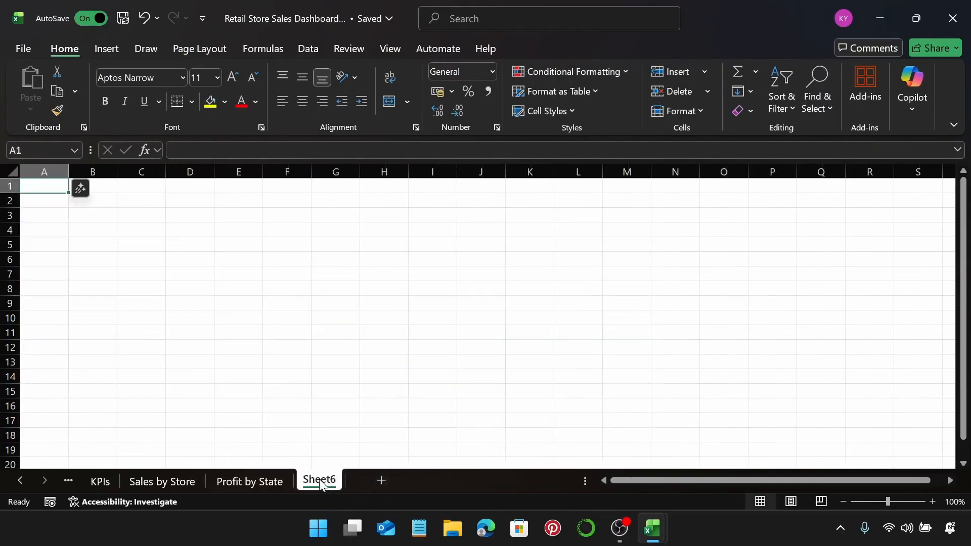
pyautogui.doubleClick(321, 479)
pyautogui.write('AI')
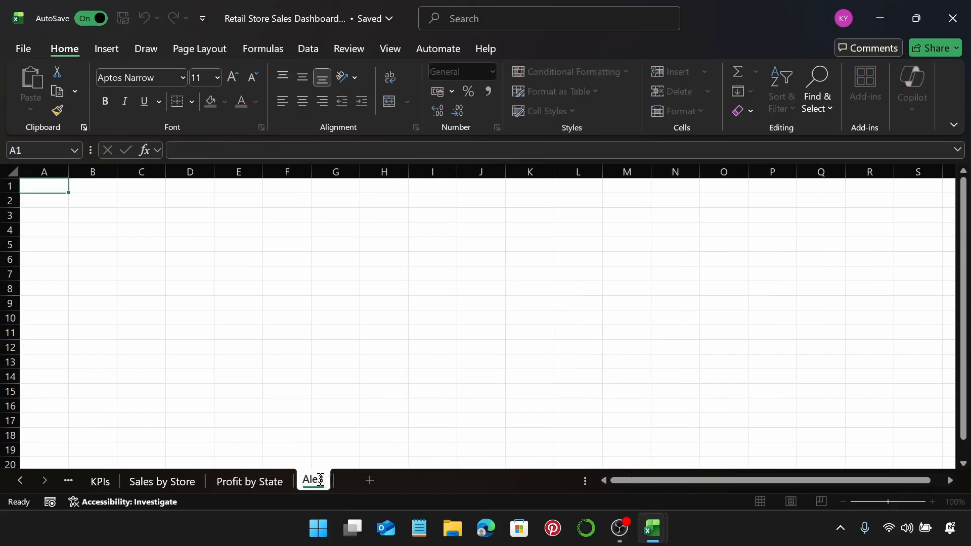
pyautogui.press('BackSpace')
pyautogui.press('BackSpace')
pyautogui.write('Sales Trend')
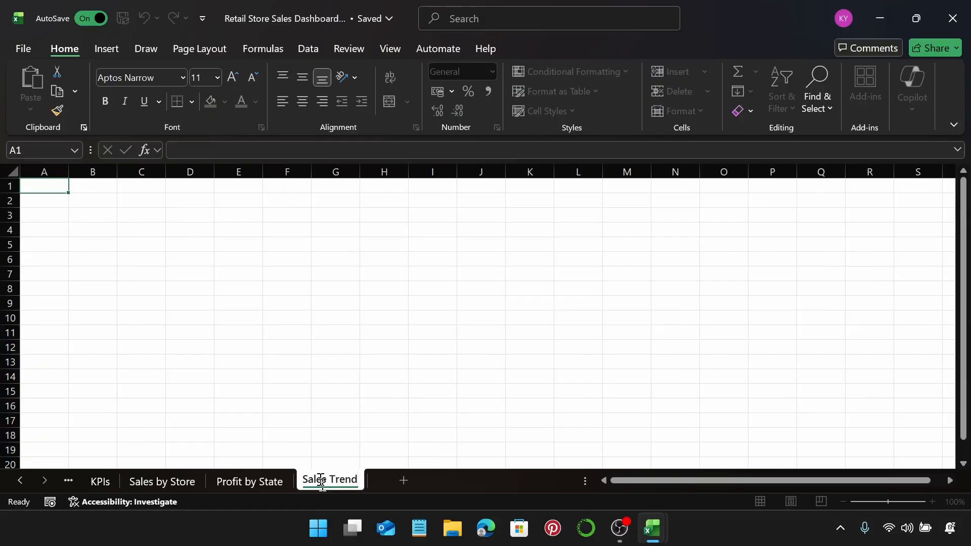
pyautogui.press('Return')
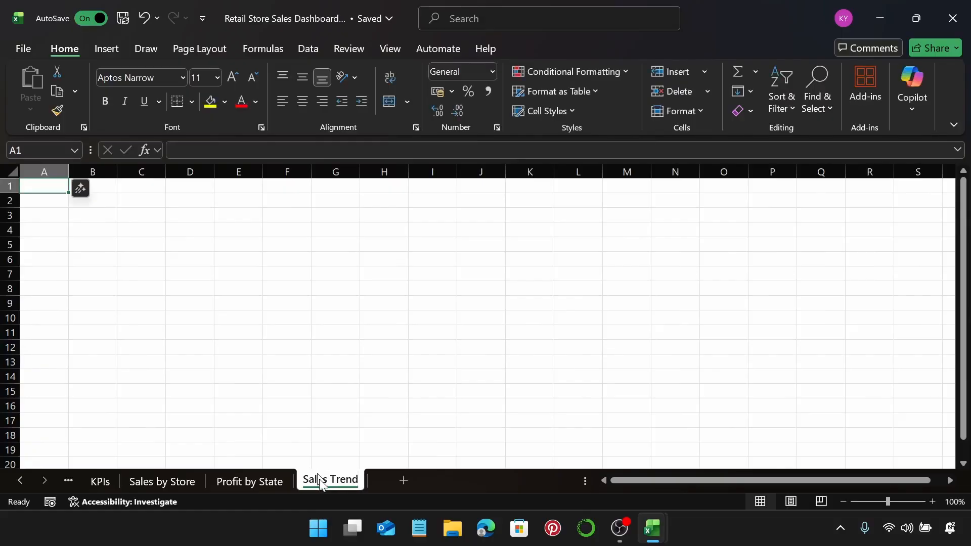
# Step: Insert a PivotTable based on Table1 at cell B2 of the Sales Trend sheet
pyautogui.click(101, 199)
pyautogui.click(107, 48)
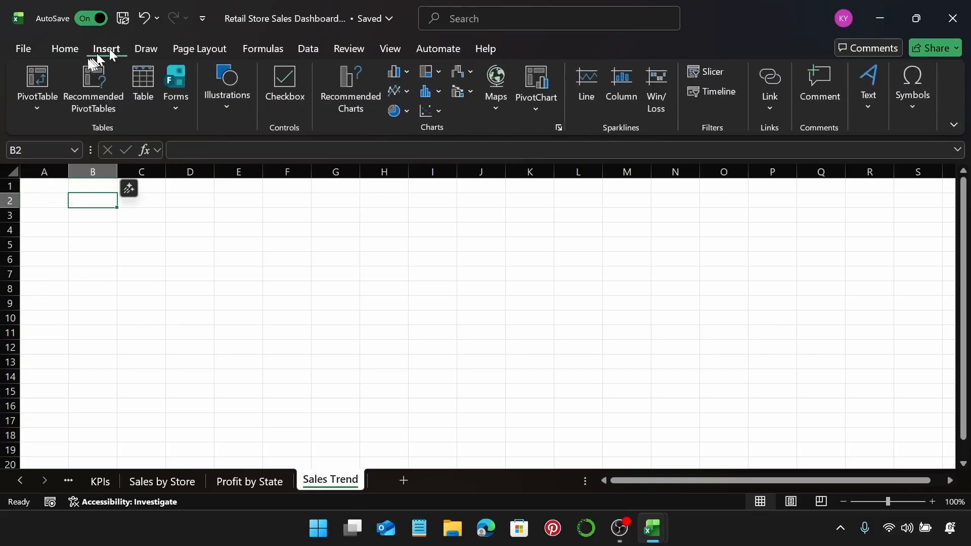
pyautogui.click(31, 78)
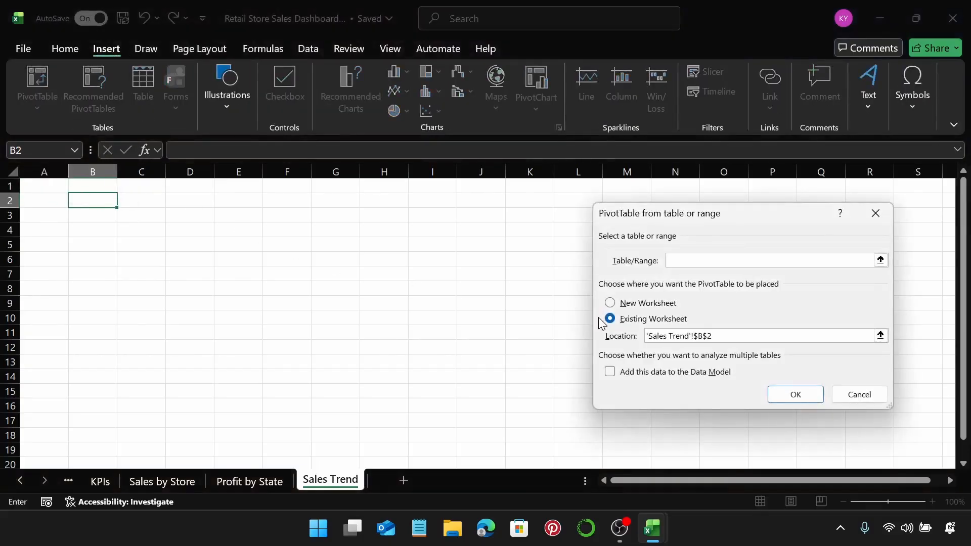
pyautogui.write('Table1')
pyautogui.press('Return')
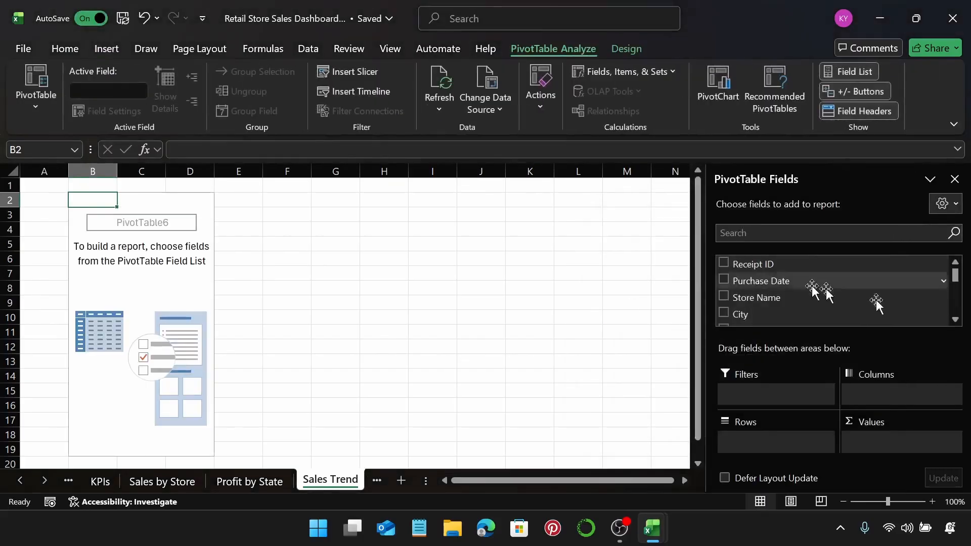
# Step: Add Purchase Date to the PivotTable's rows and Sales to its values
pyautogui.scroll(-1, 845, 291)
pyautogui.scroll(-1, 846, 291)
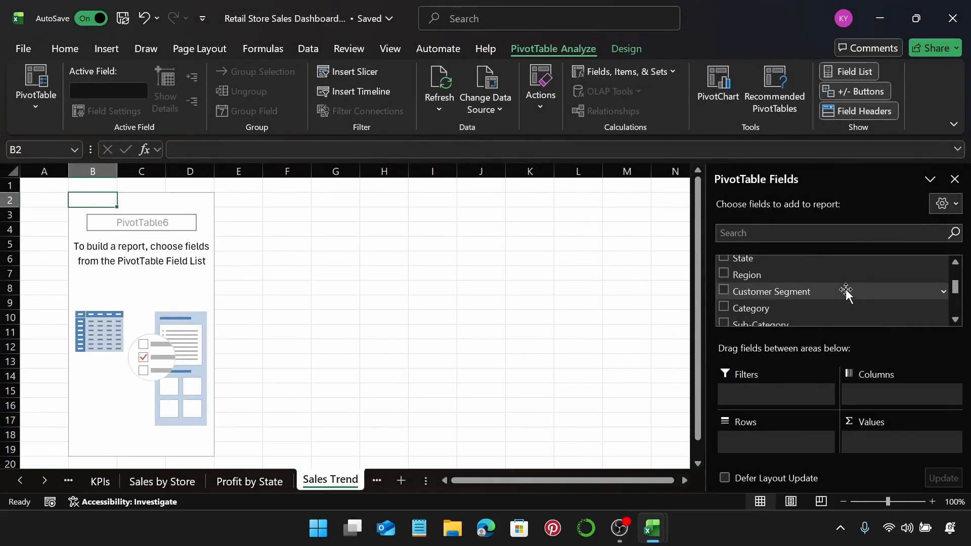
pyautogui.scroll(-5, 846, 291)
pyautogui.scroll(8, 846, 291)
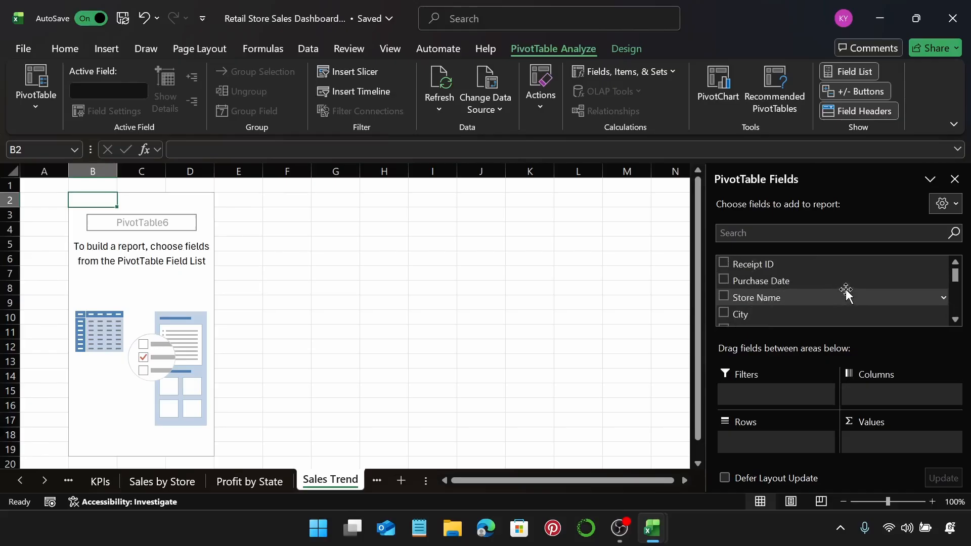
pyautogui.moveTo(758, 282); pyautogui.dragTo(773, 440)
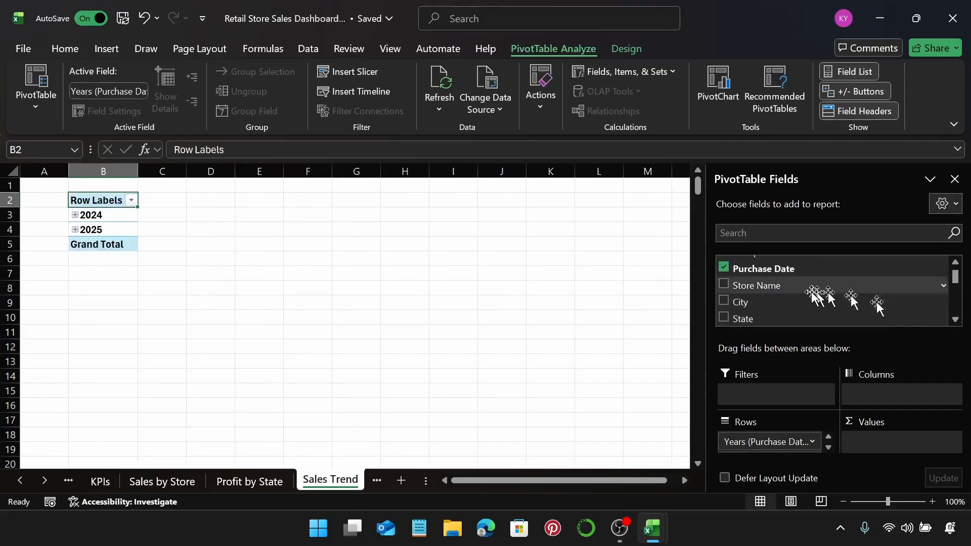
pyautogui.scroll(-1, 812, 296)
pyautogui.scroll(-5, 812, 295)
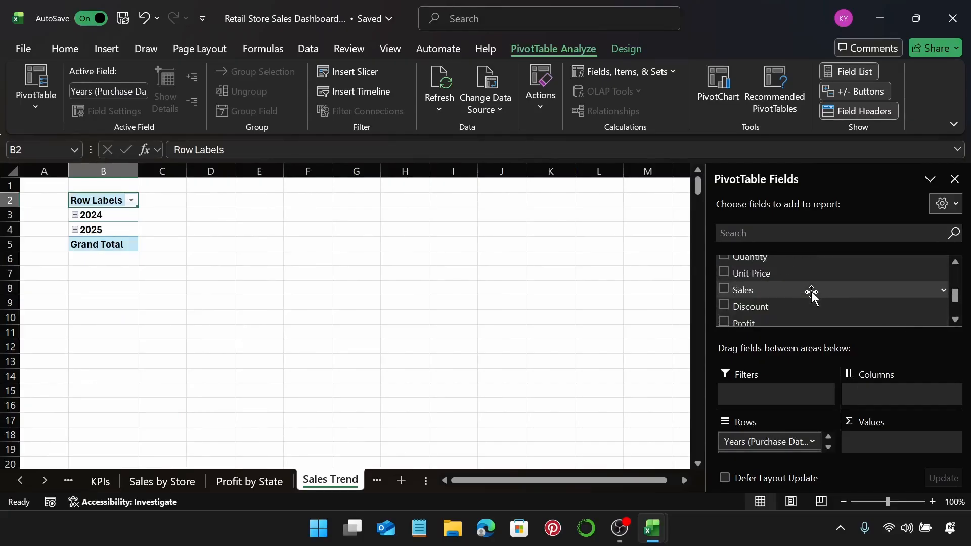
pyautogui.scroll(2, 811, 296)
pyautogui.moveTo(811, 296); pyautogui.dragTo(890, 444)
# Step: Remove the Quarters (Purchase Date) field from the PivotTable and expand 2024 and 2025 to their months
pyautogui.scroll(-2, 819, 308)
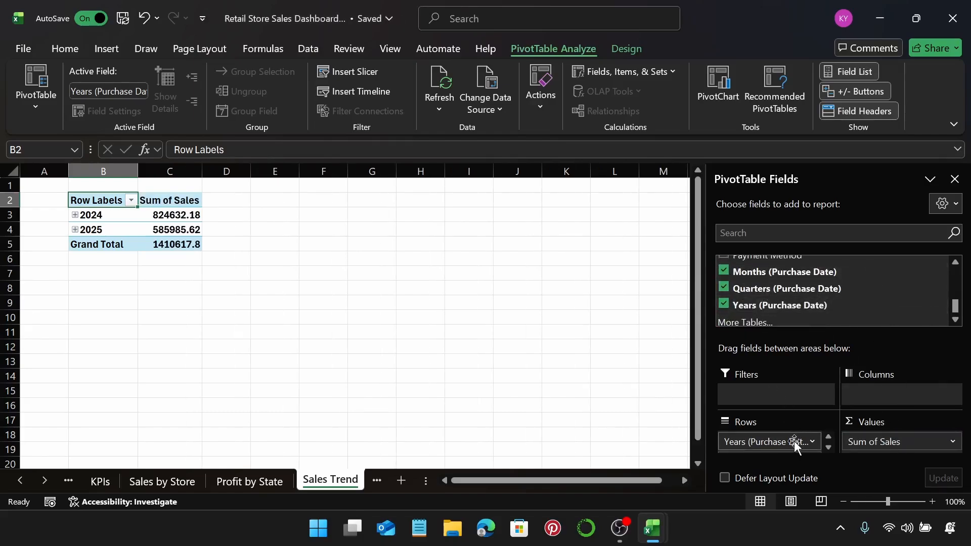
pyautogui.click(724, 287)
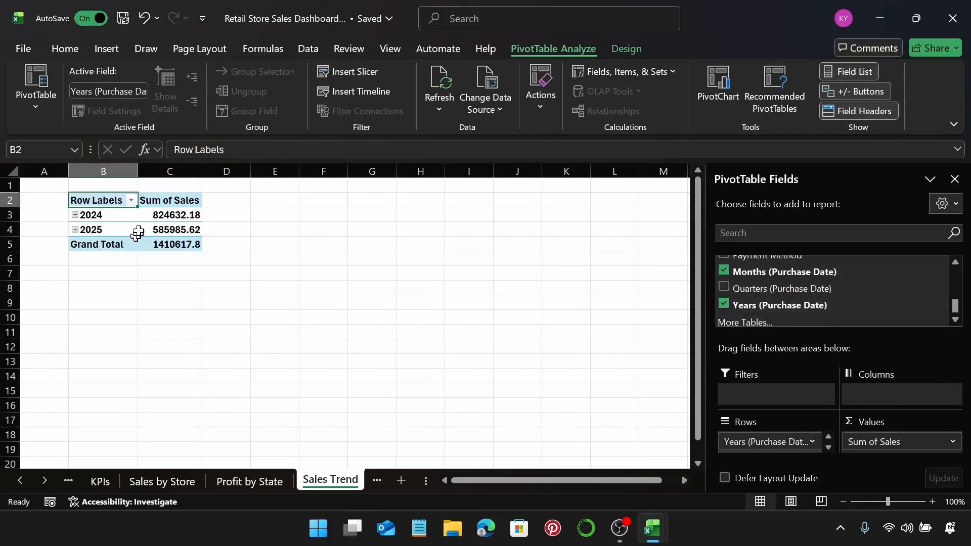
pyautogui.click(132, 201)
pyautogui.click(132, 202)
pyautogui.click(75, 215)
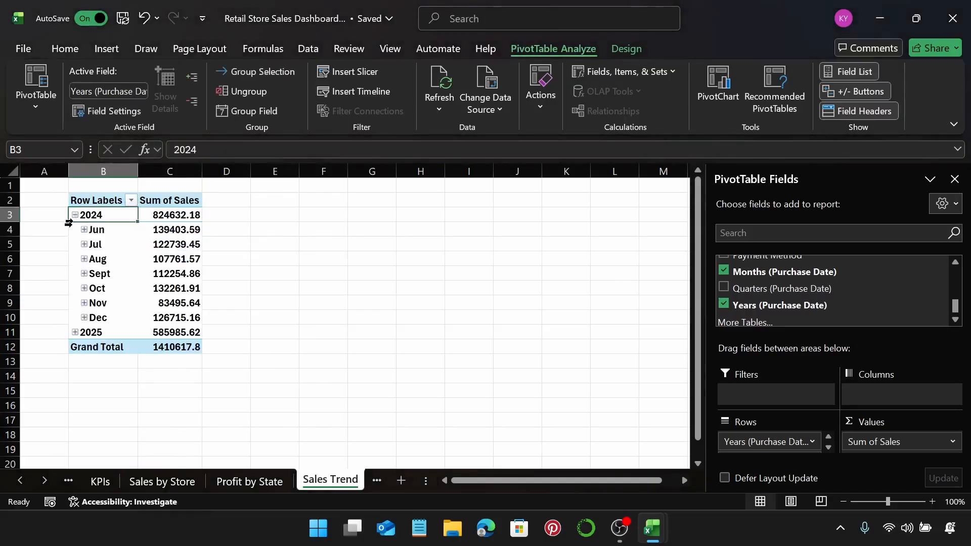
pyautogui.click(75, 332)
# Step: Remove the daily Purchase Date field from the PivotTable's rows and check which row fields remain
pyautogui.scroll(-2, 793, 444)
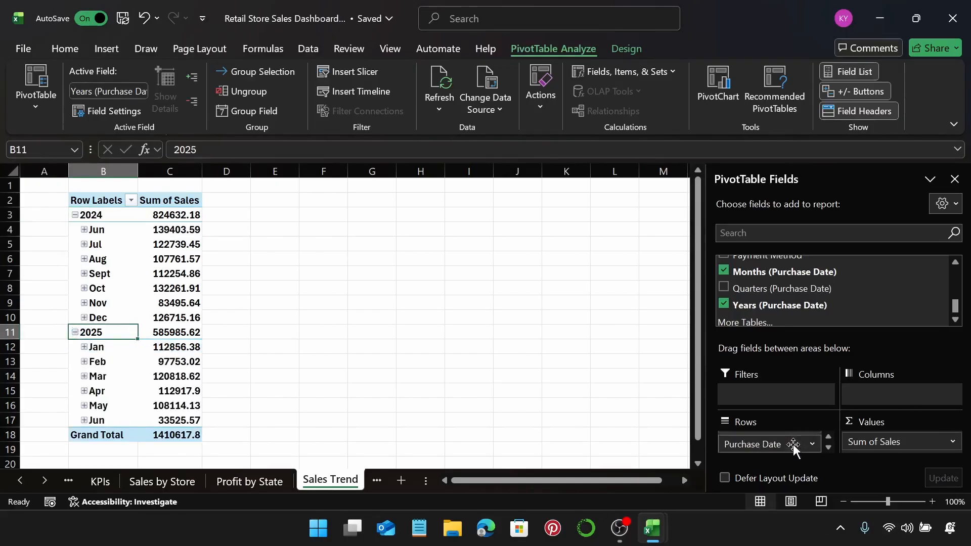
pyautogui.moveTo(775, 444); pyautogui.dragTo(563, 399)
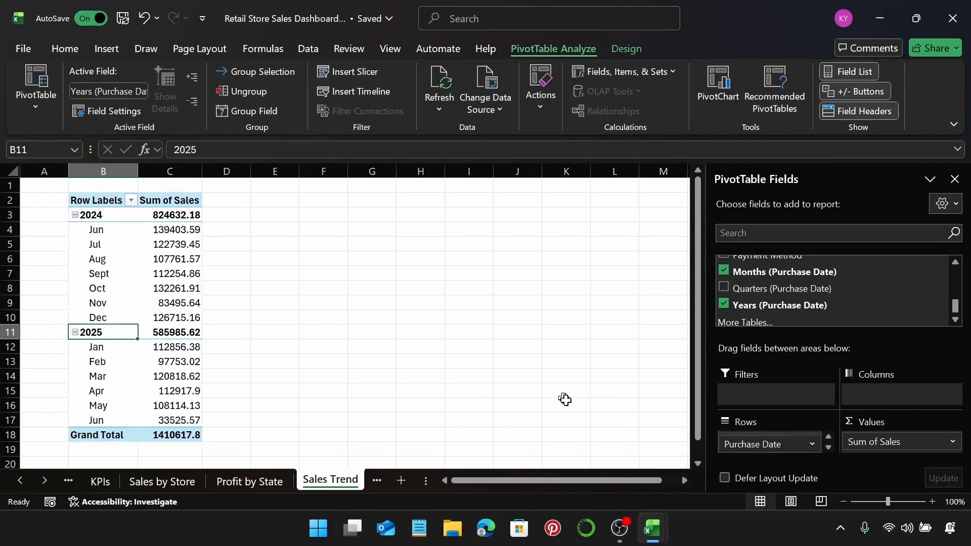
pyautogui.scroll(2, 784, 454)
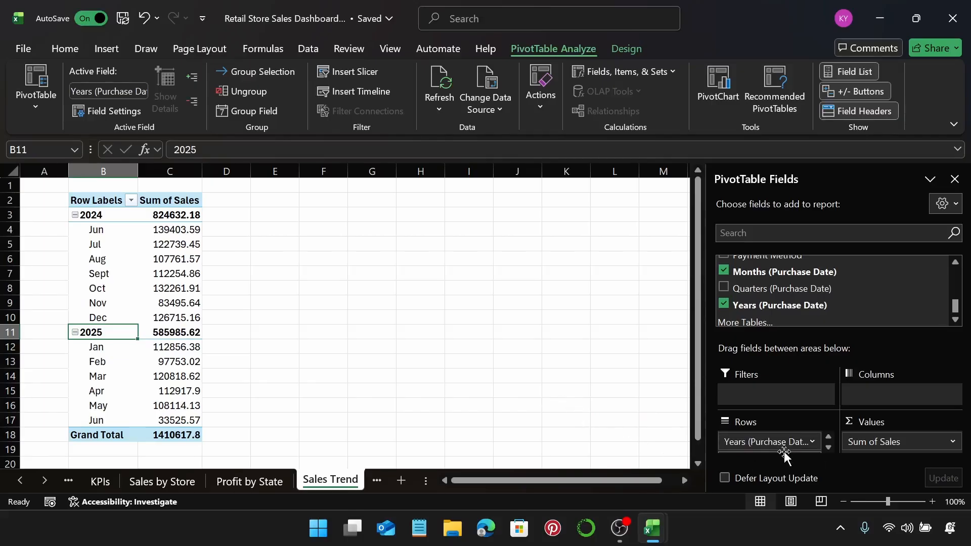
pyautogui.scroll(-2, 784, 454)
pyautogui.scroll(2, 783, 451)
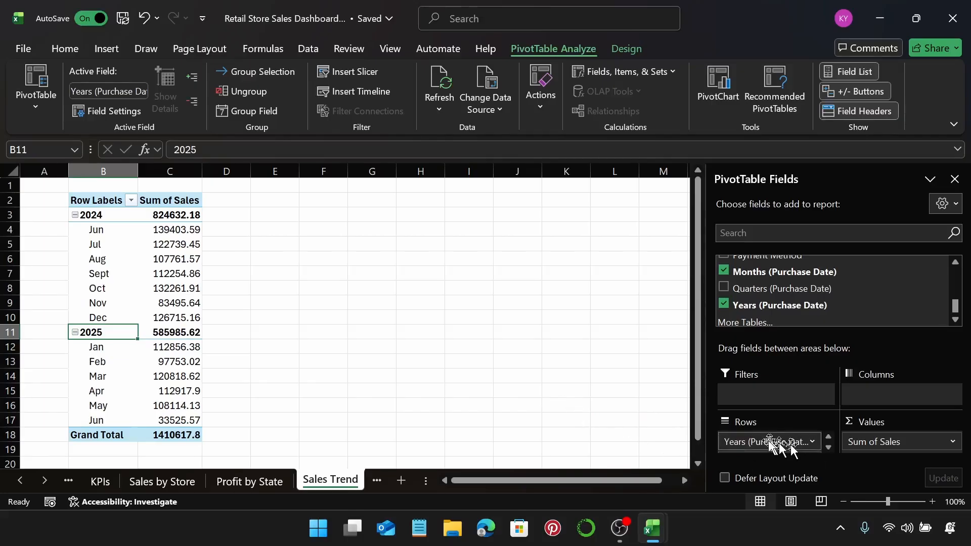
pyautogui.scroll(-2, 767, 437)
pyautogui.scroll(2, 766, 445)
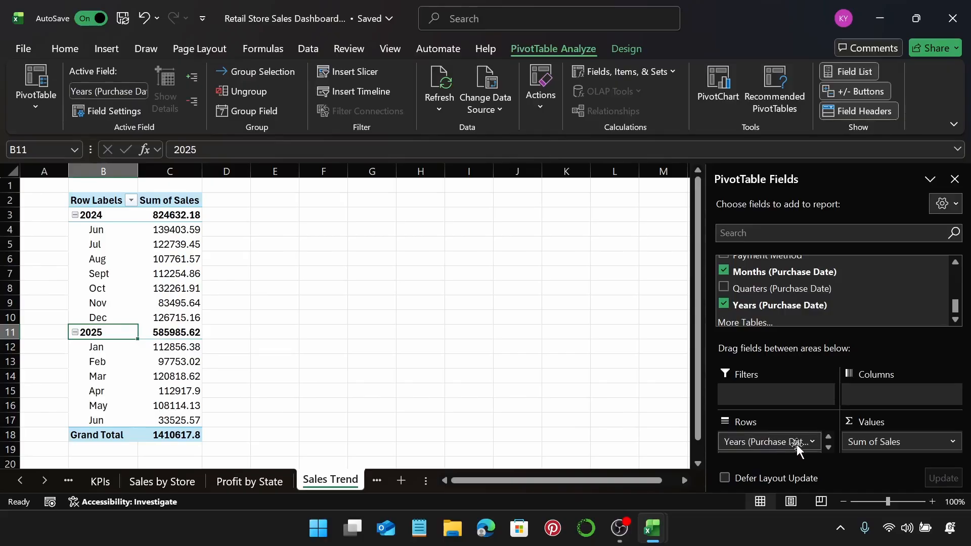
# Step: Remove the Grand Total row from the Sales Trend PivotTable
pyautogui.click(81, 436)
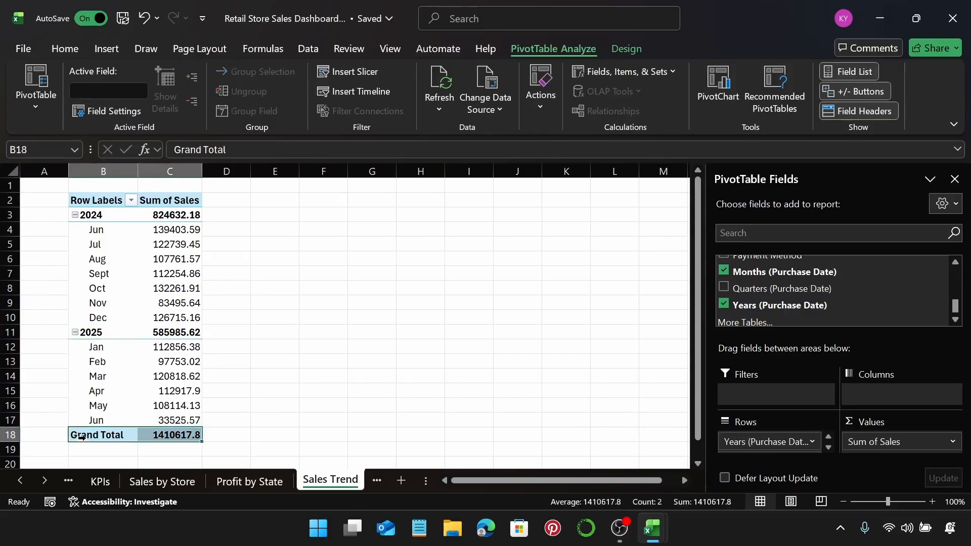
pyautogui.rightClick(81, 437)
pyautogui.click(154, 333)
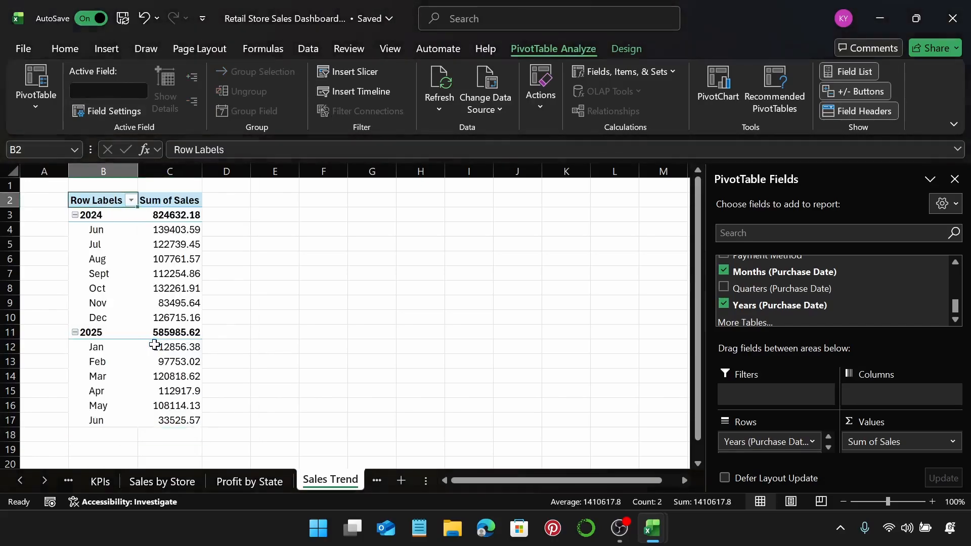
# Step: Format the Sum of Sales values in C3:C17 as accounting with the $ English (United States) currency
pyautogui.click(174, 228)
pyautogui.click(166, 215)
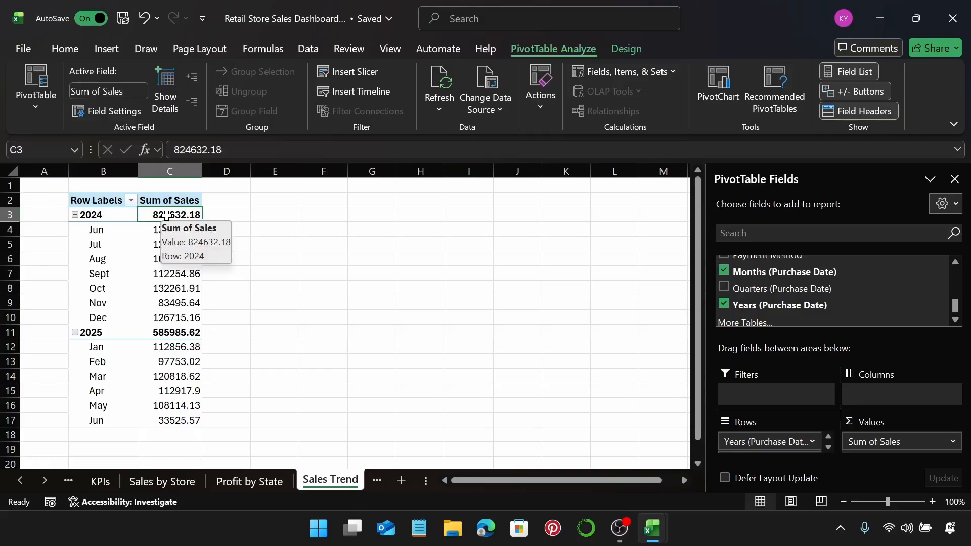
pyautogui.hotkey('ctrl', 'shift', 'Down')
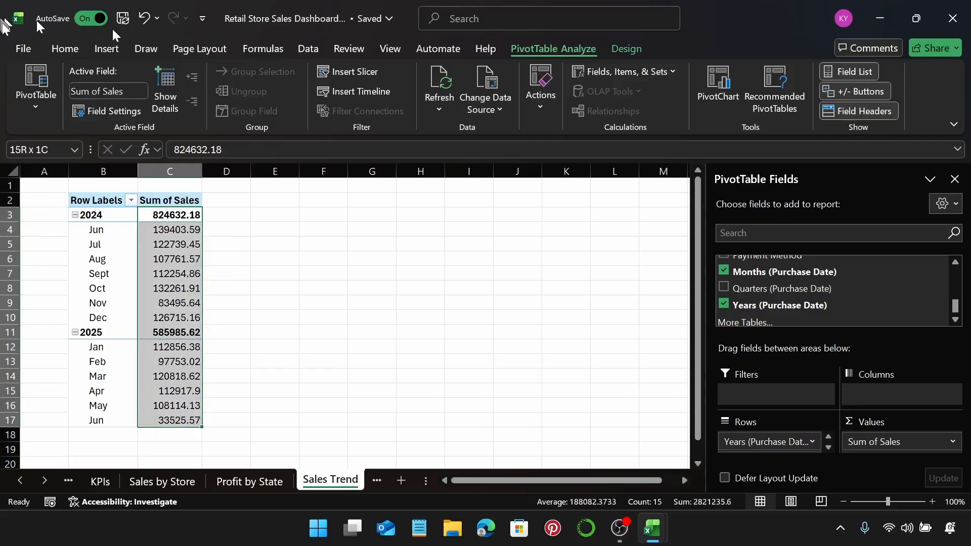
pyautogui.click(63, 51)
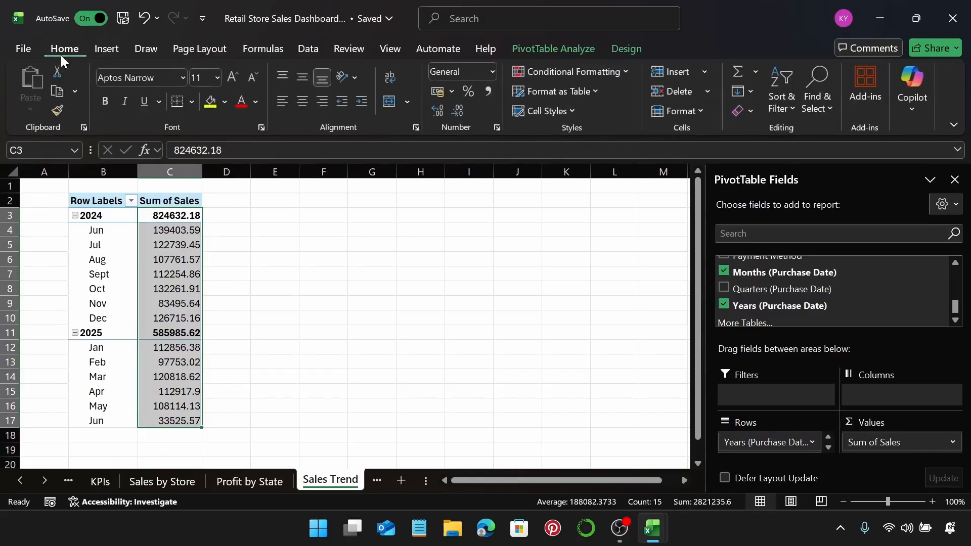
pyautogui.click(451, 91)
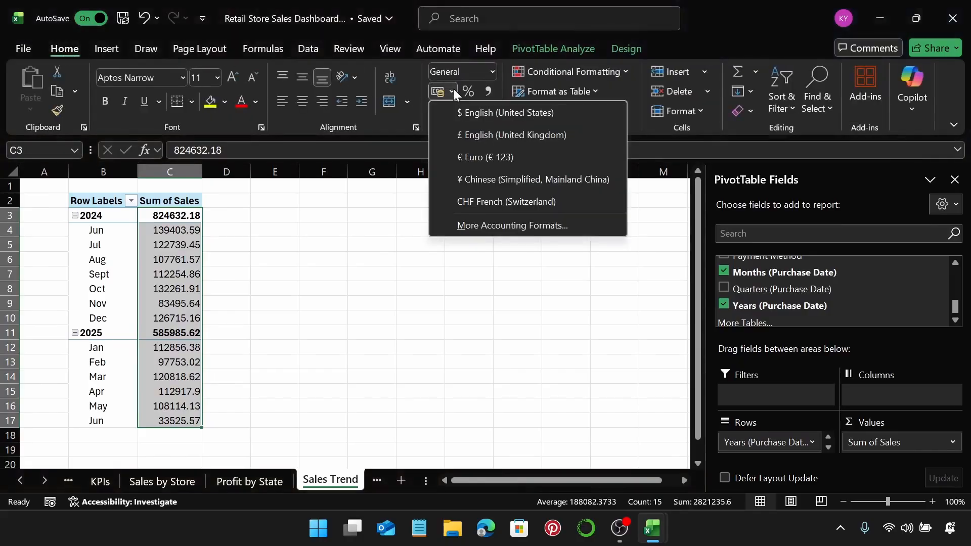
pyautogui.click(470, 114)
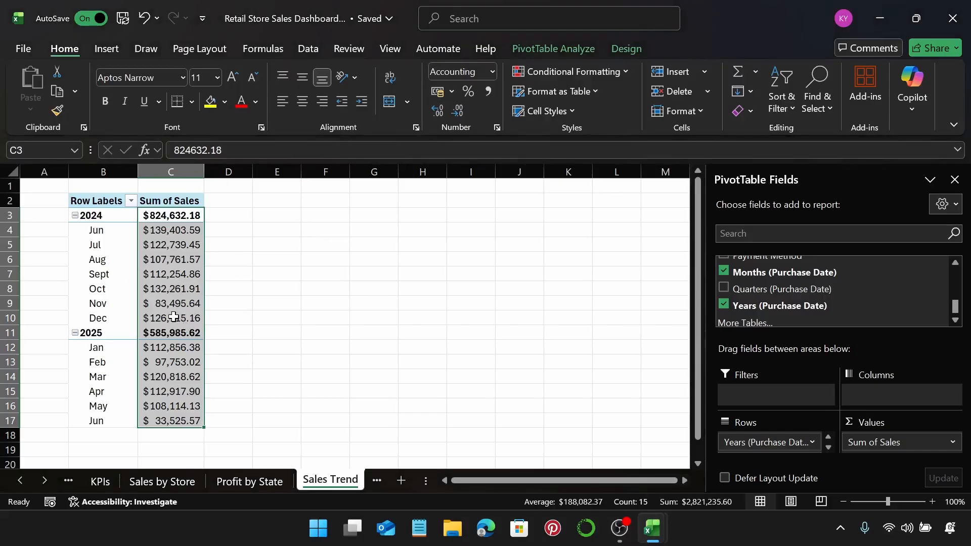
# Step: Insert a basic 2-D line PivotChart from the monthly sales and place it beside the PivotTable, starting around column E
pyautogui.moveTo(174, 317)
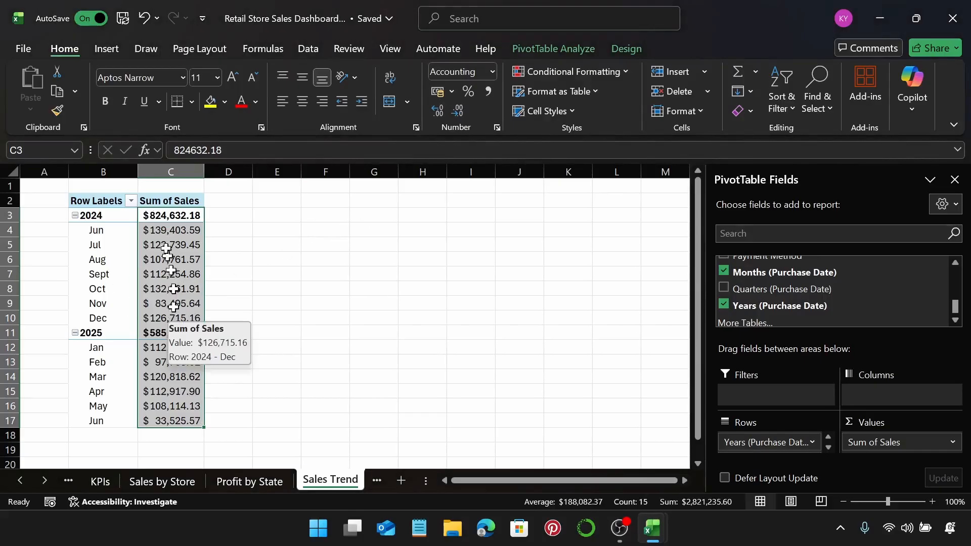
pyautogui.click(107, 51)
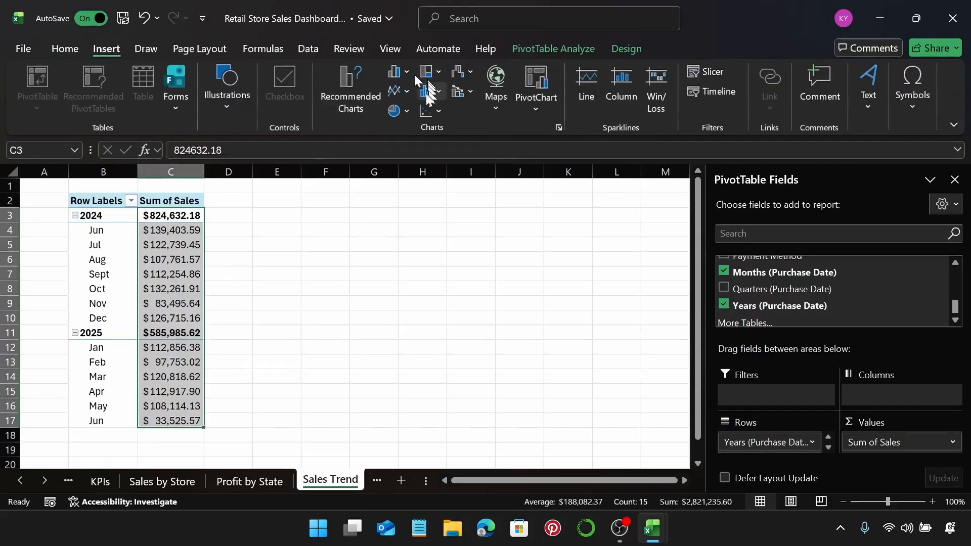
pyautogui.click(405, 90)
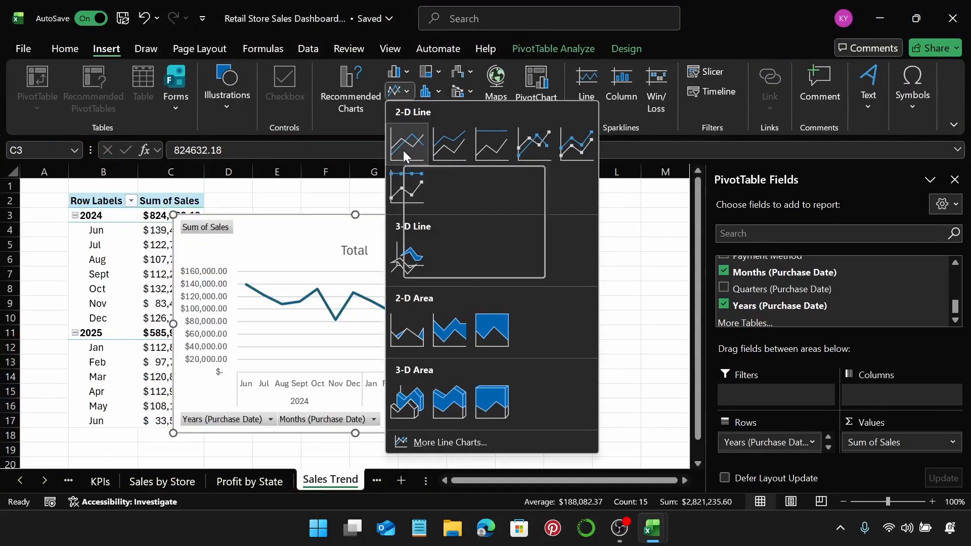
pyautogui.click(403, 150)
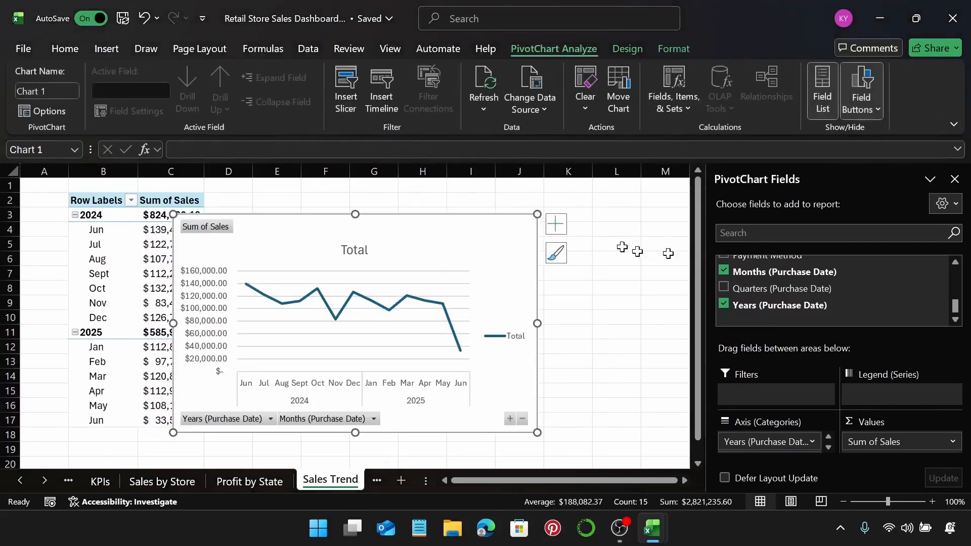
pyautogui.moveTo(472, 253)
pyautogui.mouseDown()
pyautogui.moveTo(578, 236)
pyautogui.moveTo(534, 234)
pyautogui.mouseUp()
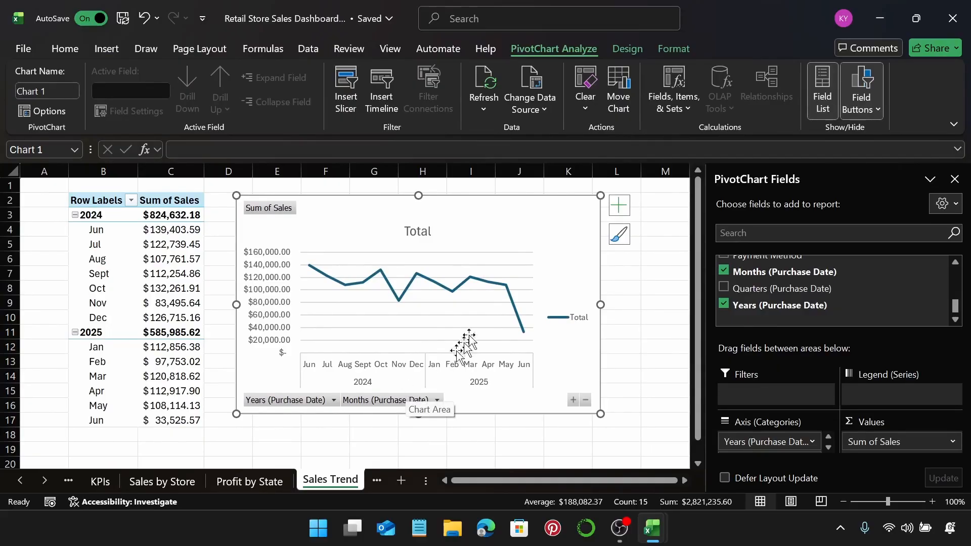
# Step: Hide all field buttons on the line chart and change its title to "Sales Trend"
pyautogui.rightClick(281, 211)
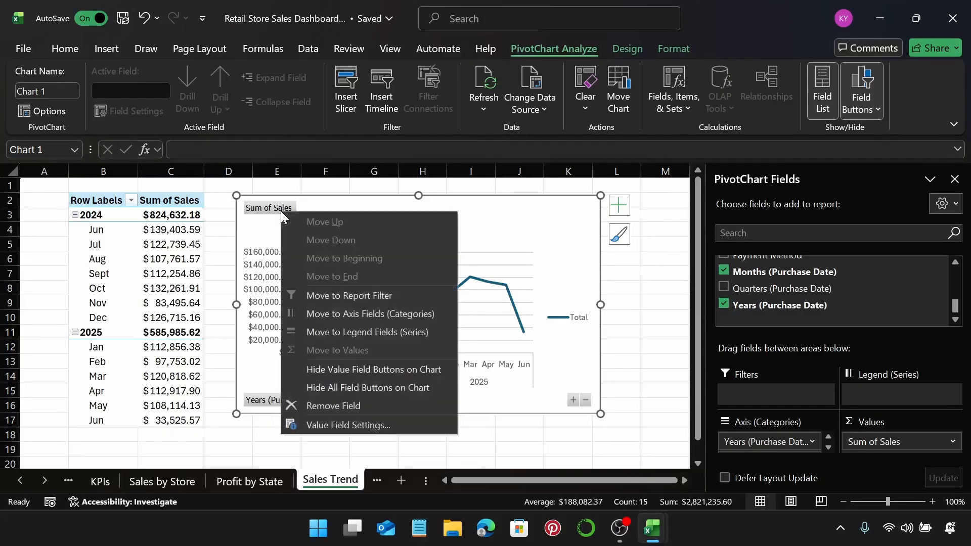
pyautogui.click(401, 390)
pyautogui.click(427, 213)
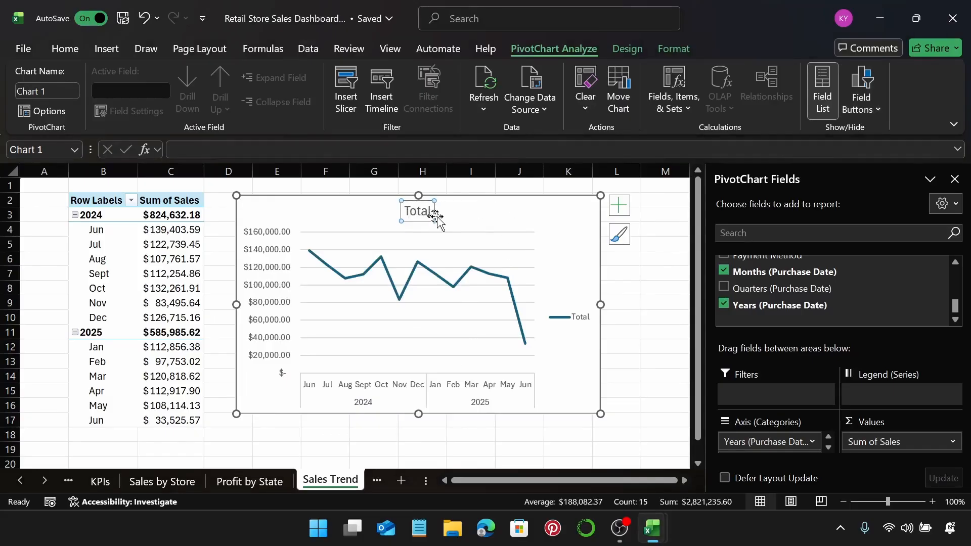
pyautogui.doubleClick(416, 211)
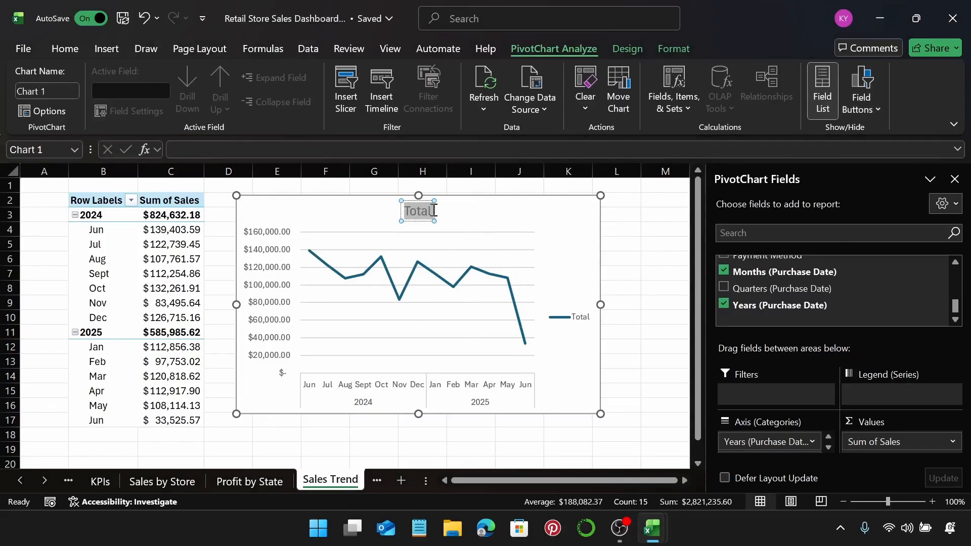
pyautogui.write('Sales')
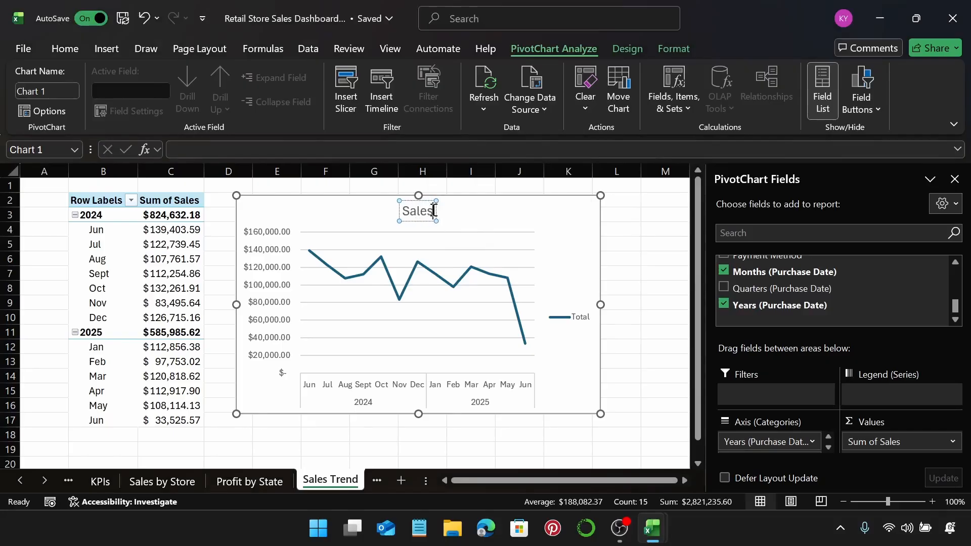
pyautogui.write(' Tr')
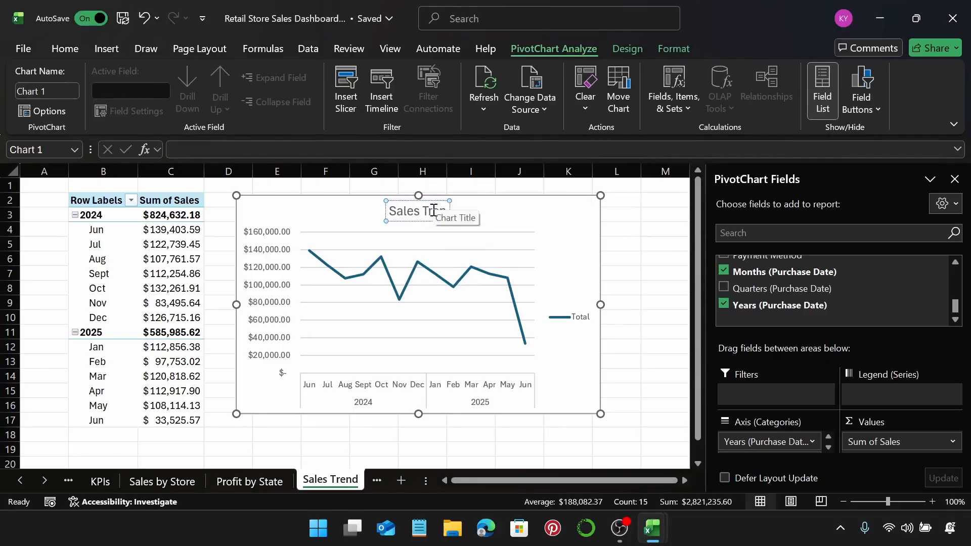
pyautogui.write('end')
pyautogui.click(554, 228)
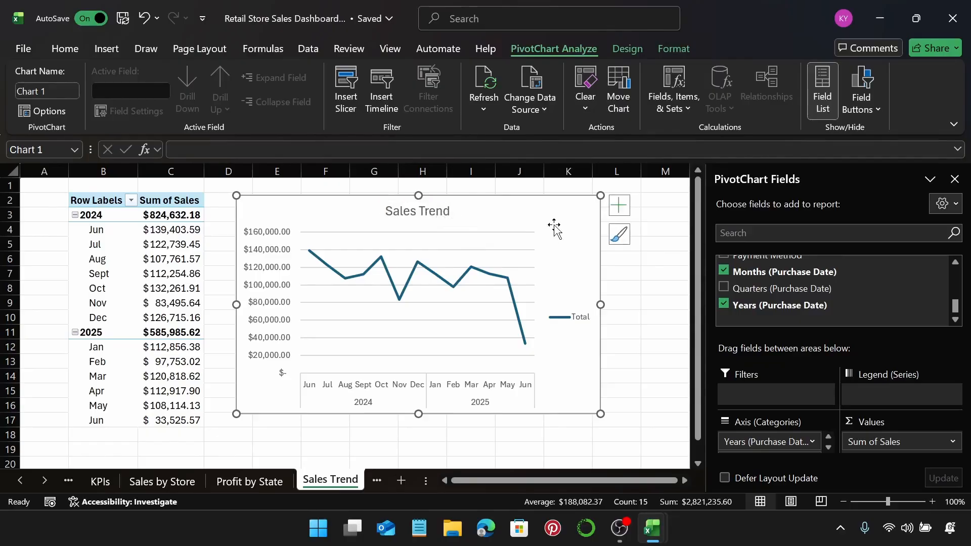
# Step: Open the chart area's formatting options and delete the Total legend from the chart
pyautogui.rightClick(553, 225)
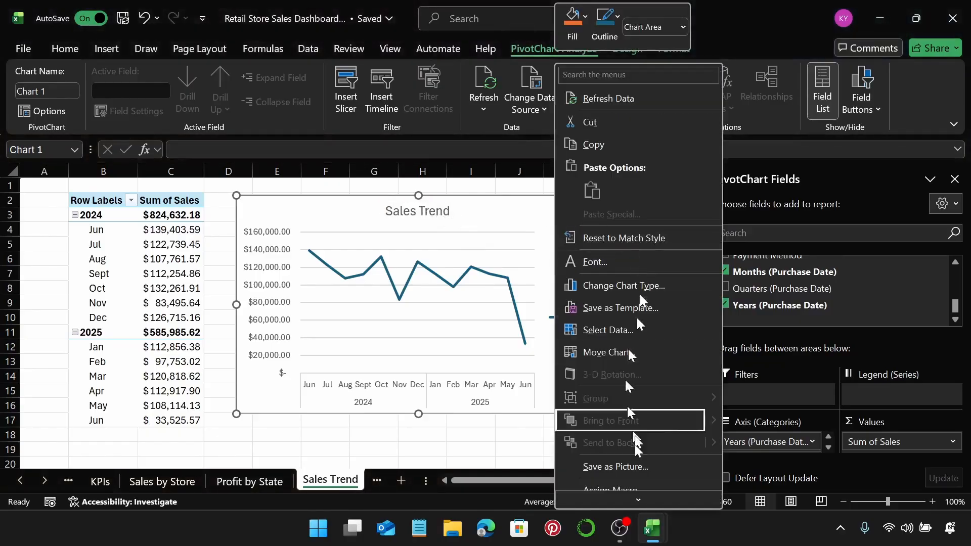
pyautogui.moveTo(640, 492)
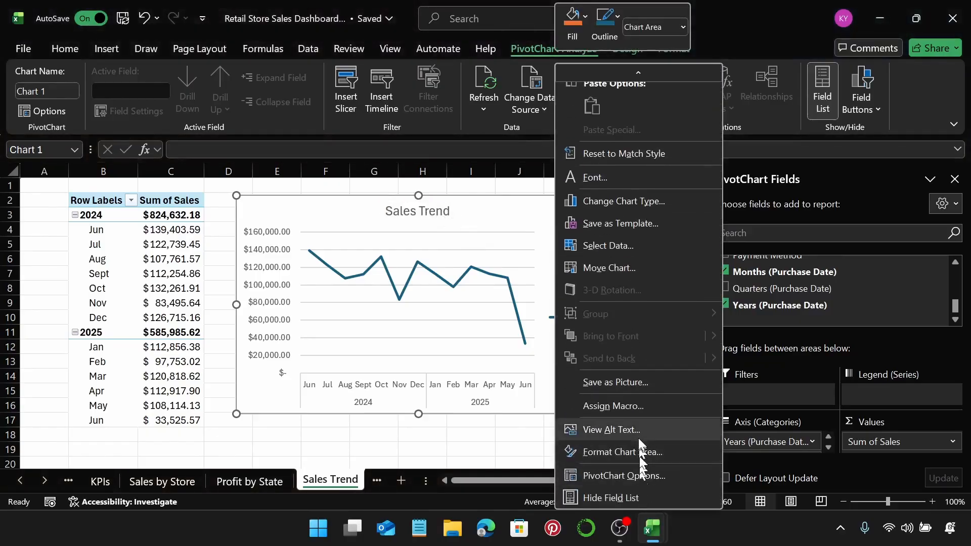
pyautogui.click(636, 453)
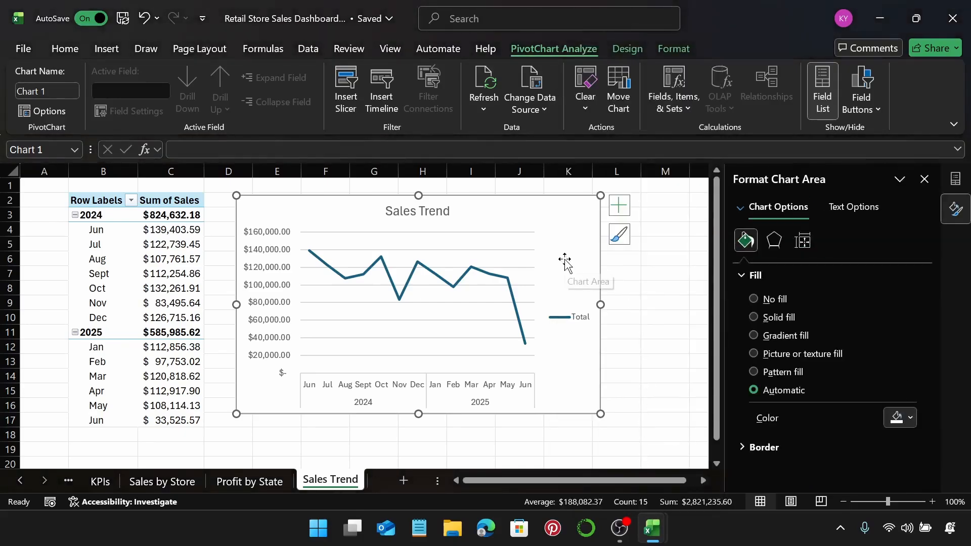
pyautogui.click(575, 326)
pyautogui.press('Delete')
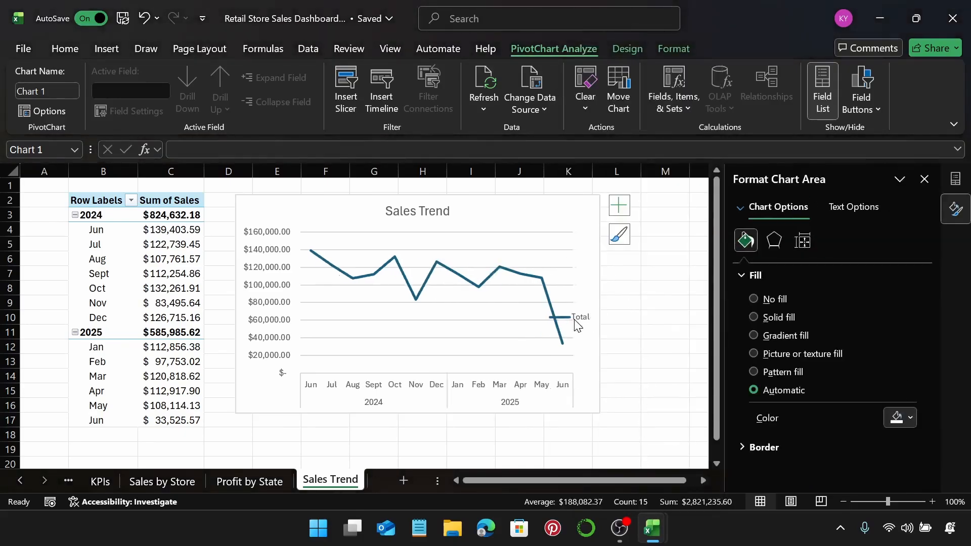
# Step: Give the Sales Trend chart area a solid white border with rounded corners
pyautogui.click(772, 274)
pyautogui.click(795, 302)
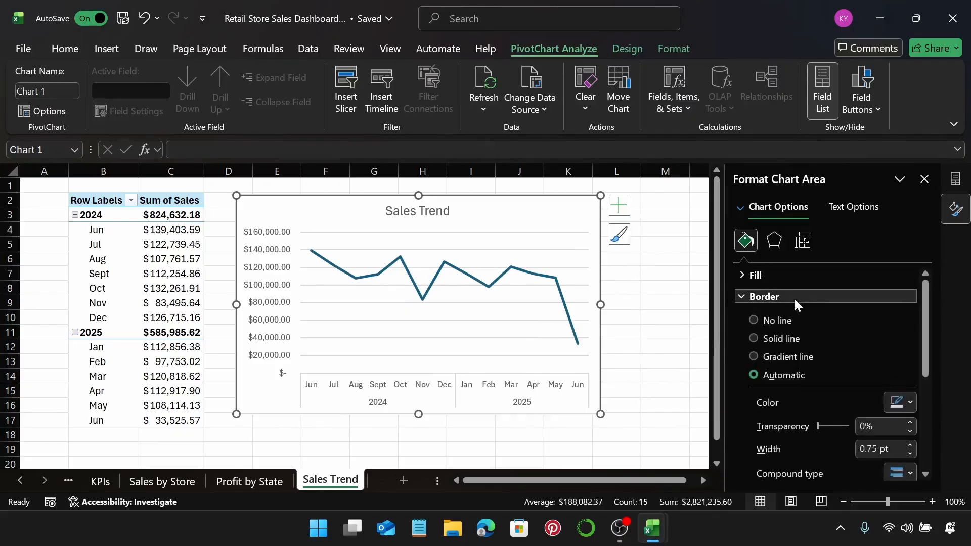
pyautogui.click(898, 401)
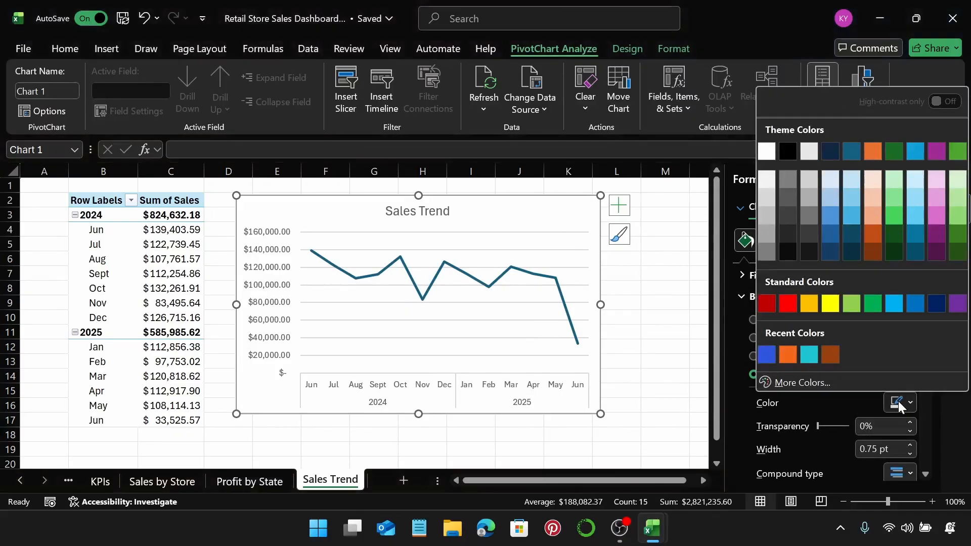
pyautogui.click(765, 154)
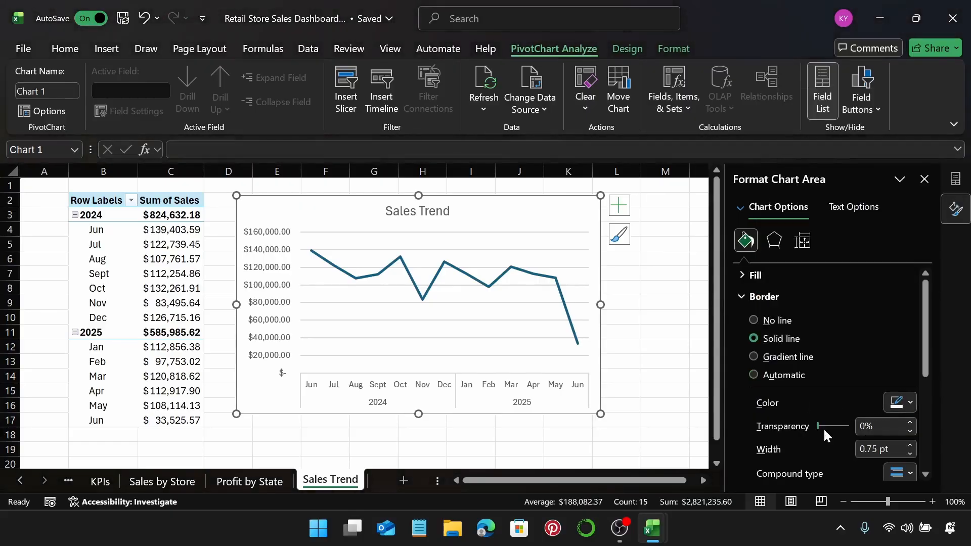
pyautogui.scroll(-5, 874, 432)
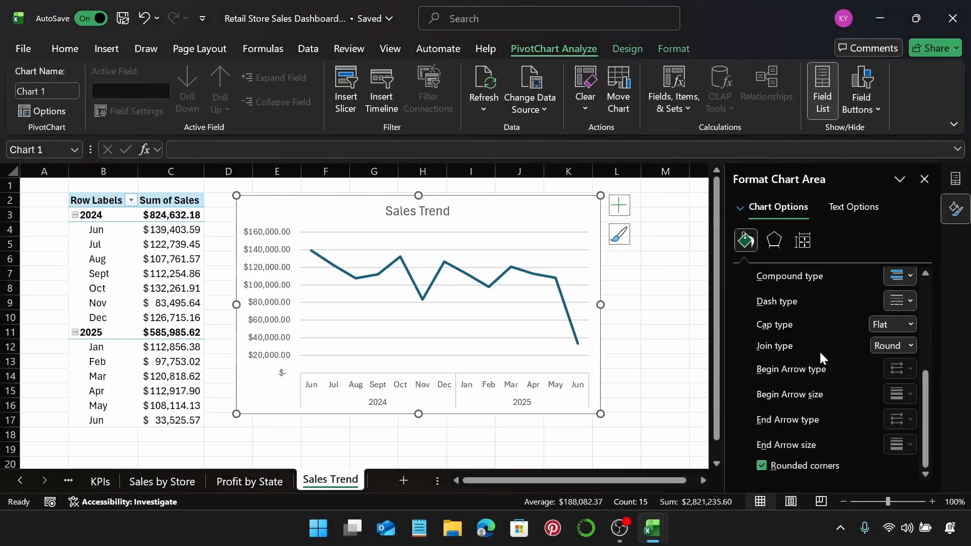
pyautogui.scroll(5, 819, 350)
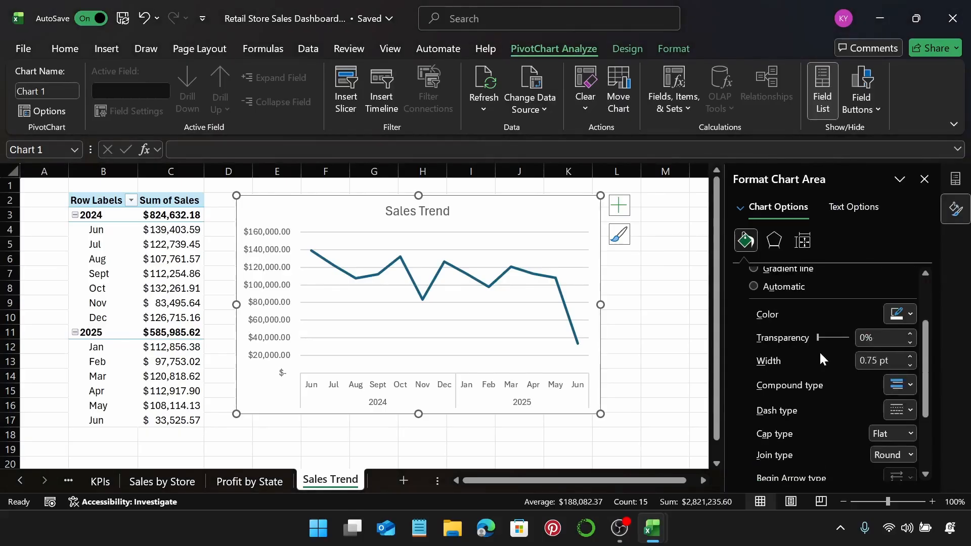
# Step: Recolor the sales line with the recently used blue
pyautogui.click(537, 274)
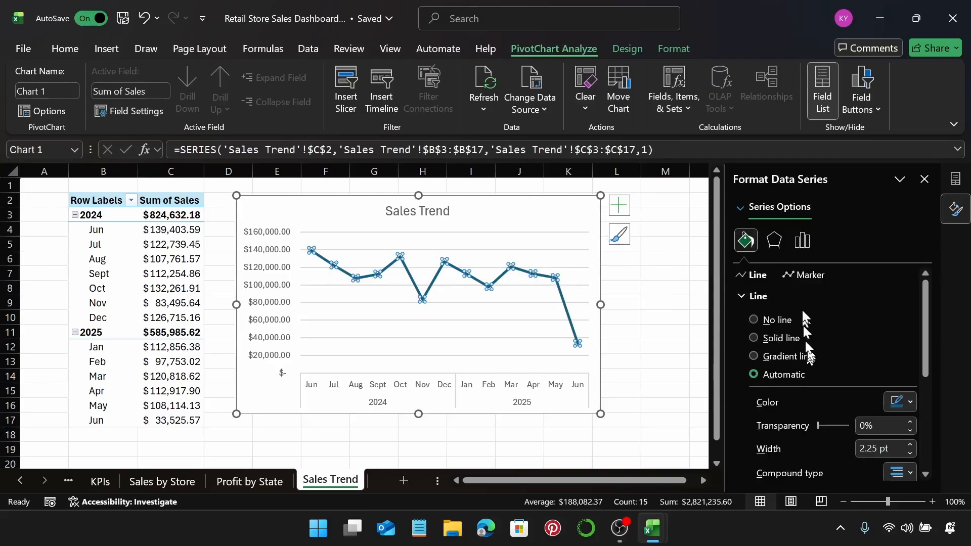
pyautogui.click(895, 402)
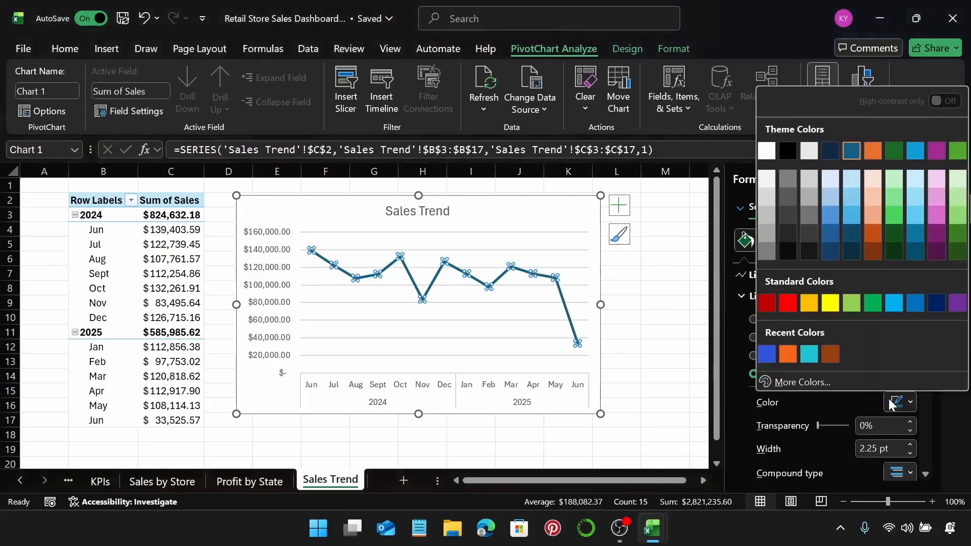
pyautogui.click(769, 360)
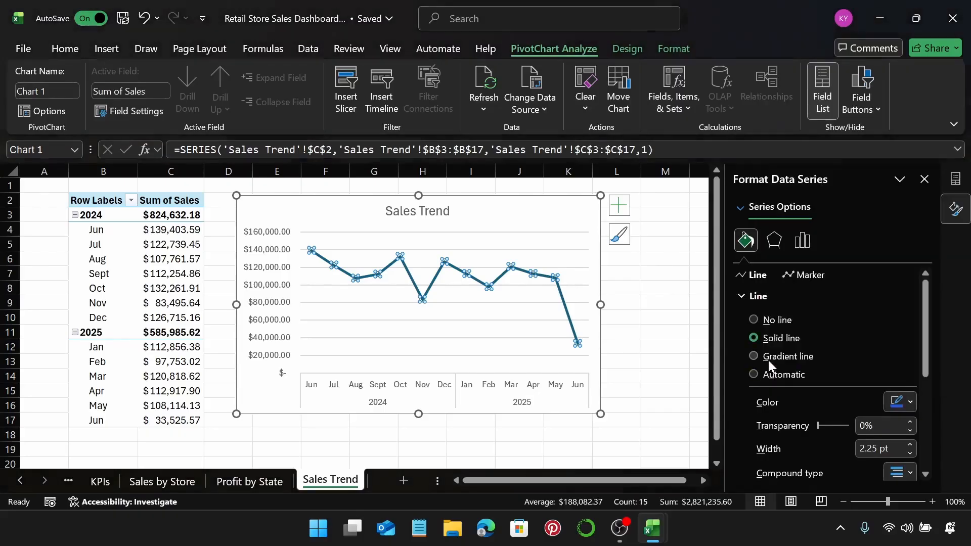
pyautogui.click(759, 295)
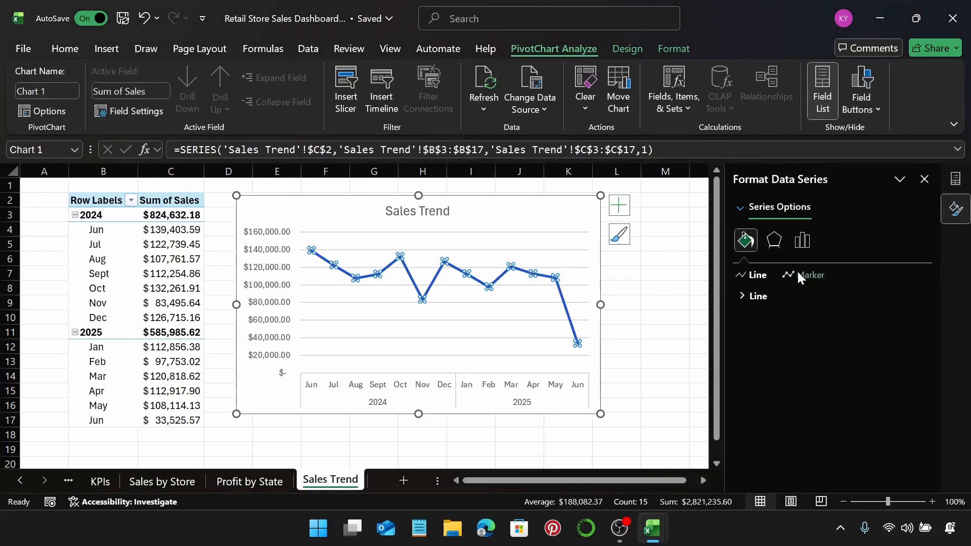
# Step: Turn on built-in markers for the sales line in the Sales Trend chart
pyautogui.click(799, 273)
pyautogui.click(787, 298)
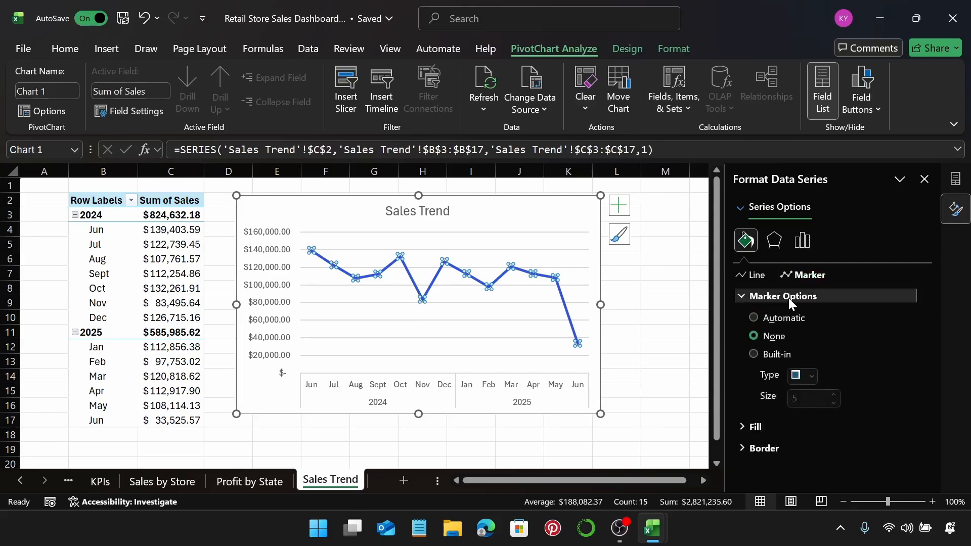
pyautogui.click(754, 354)
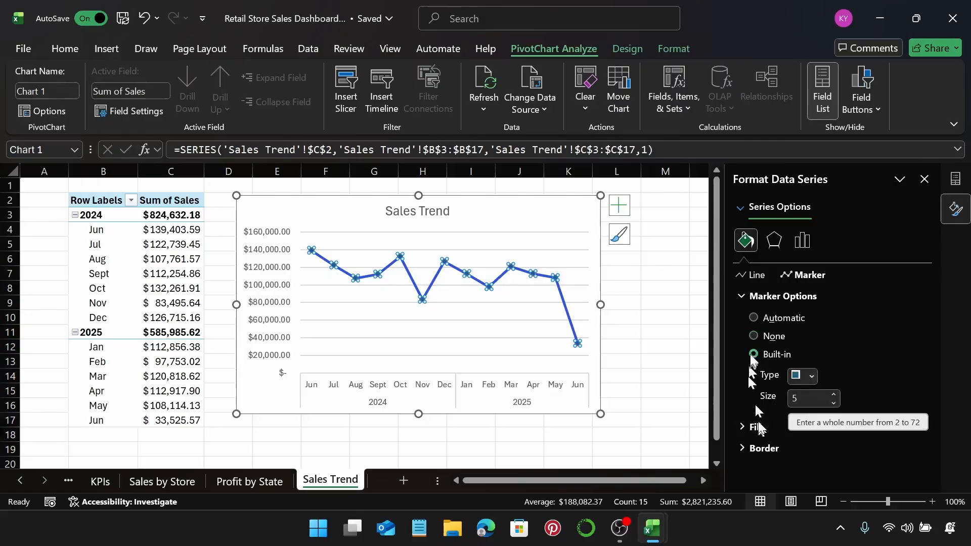
# Step: Fill the sales line's markers with the recently used orange
pyautogui.click(768, 299)
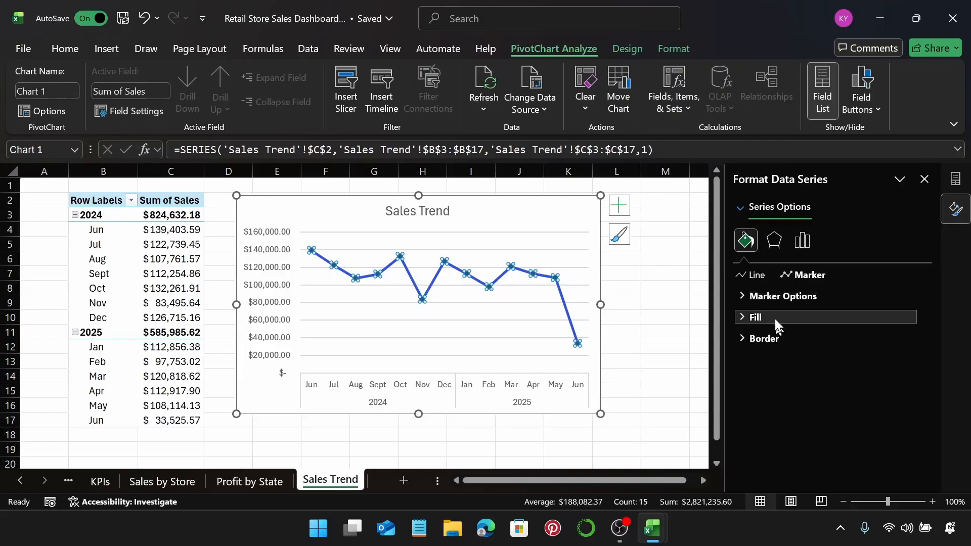
pyautogui.click(774, 316)
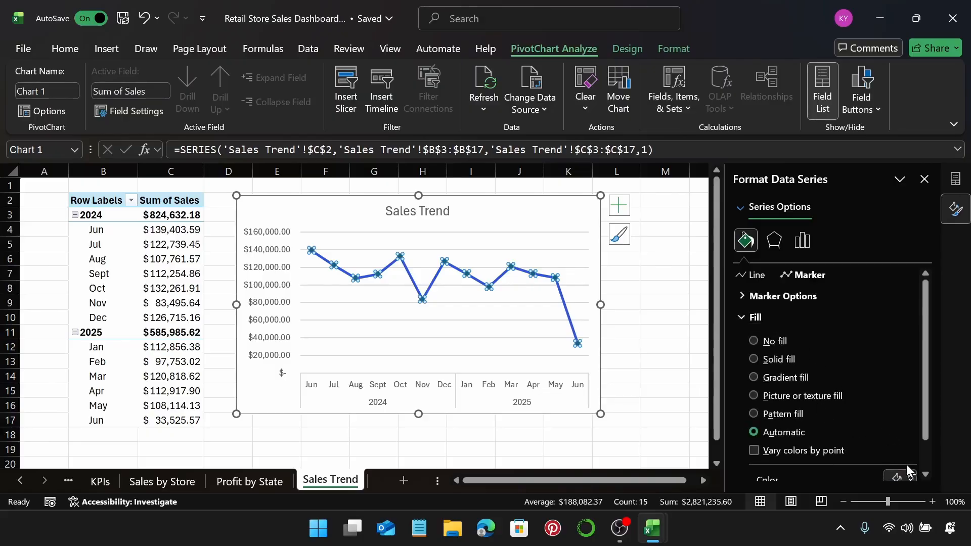
pyautogui.scroll(-1, 903, 449)
pyautogui.click(899, 444)
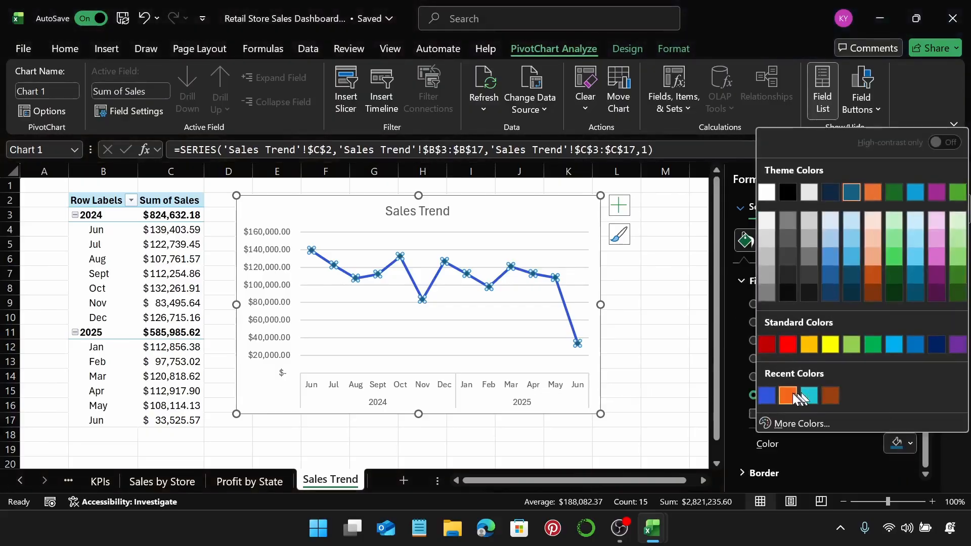
pyautogui.click(793, 393)
pyautogui.click(793, 394)
pyautogui.click(577, 225)
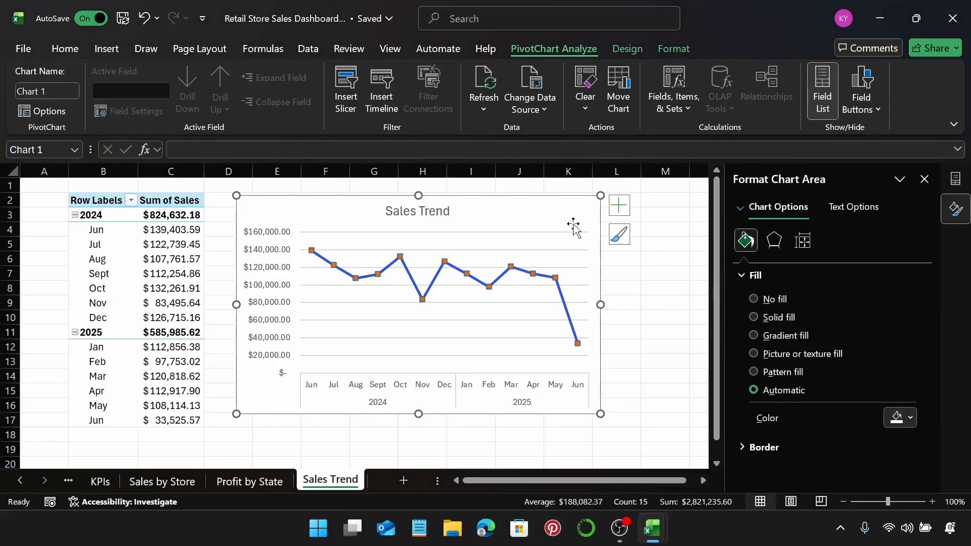
# Step: Remove the border line from the sales line's markers
pyautogui.click(530, 273)
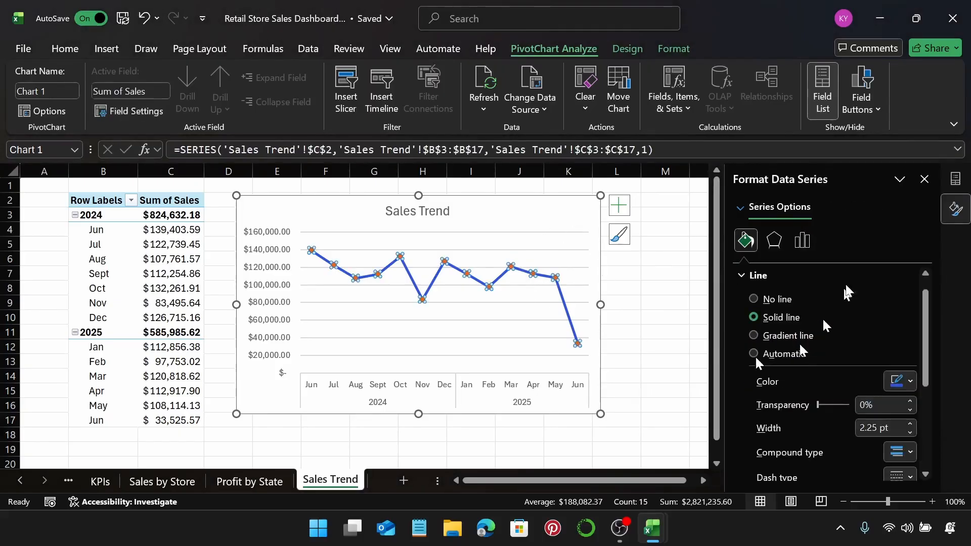
pyautogui.click(560, 298)
pyautogui.click(565, 298)
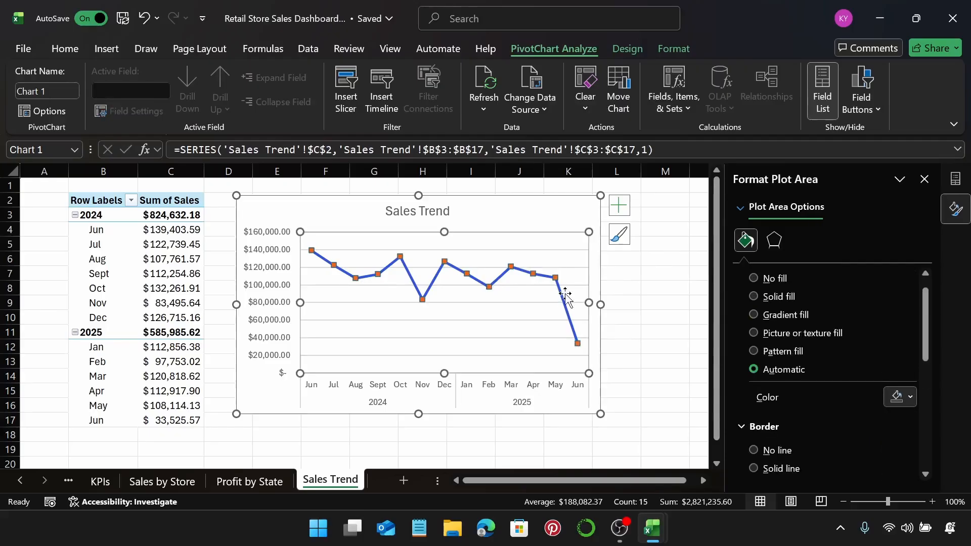
pyautogui.click(556, 298)
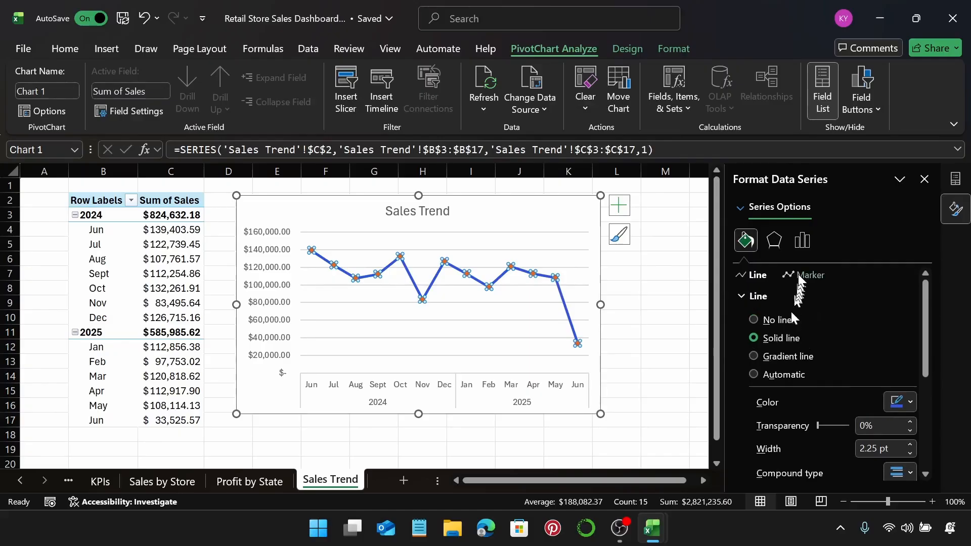
pyautogui.click(801, 276)
pyautogui.click(772, 318)
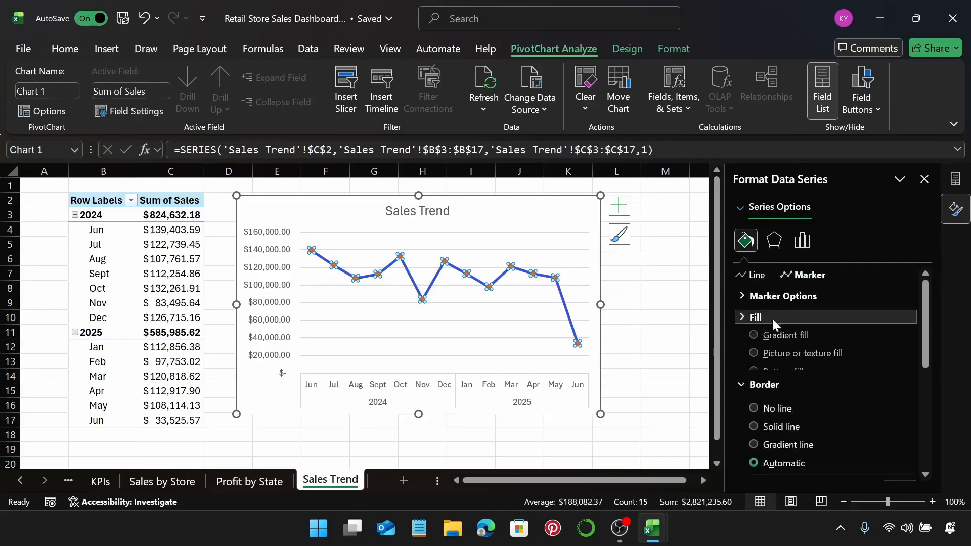
pyautogui.click(784, 297)
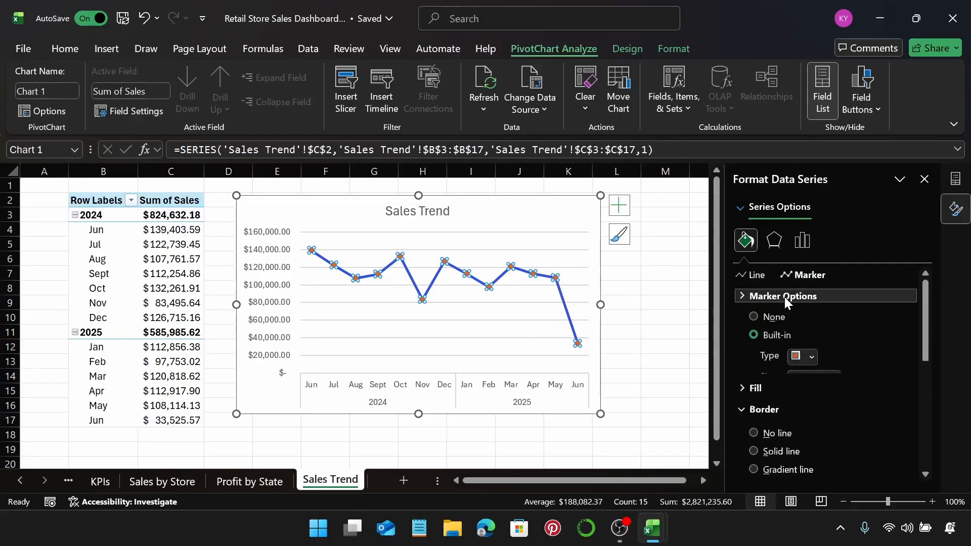
pyautogui.click(784, 297)
pyautogui.click(754, 362)
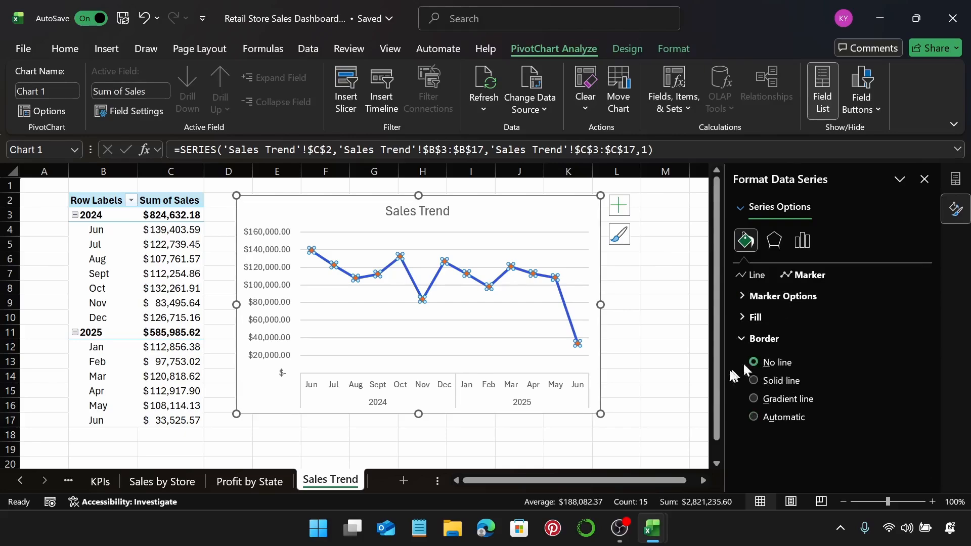
pyautogui.click(576, 220)
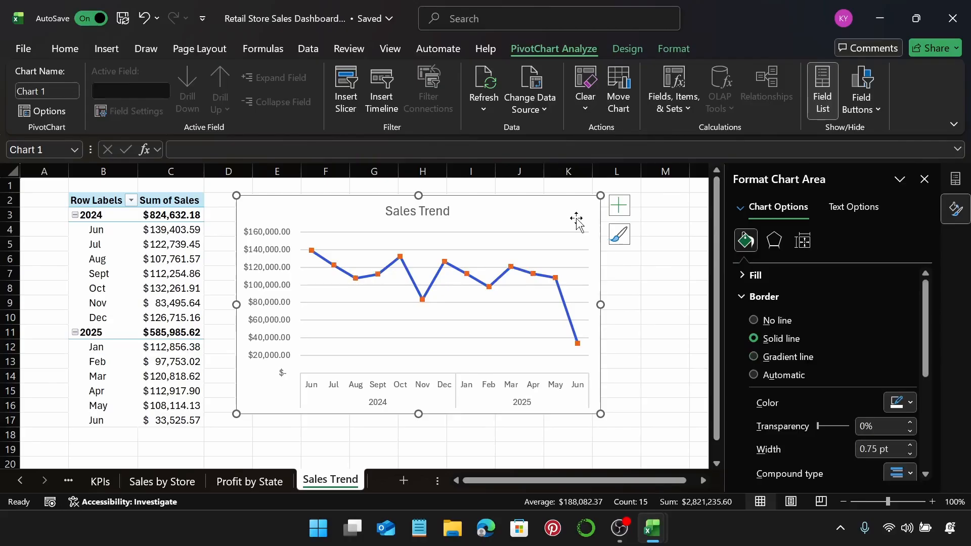
# Step: Set the vertical axis number format to 0 decimal places and widen the Sales Trend chart into column M
pyautogui.click(266, 289)
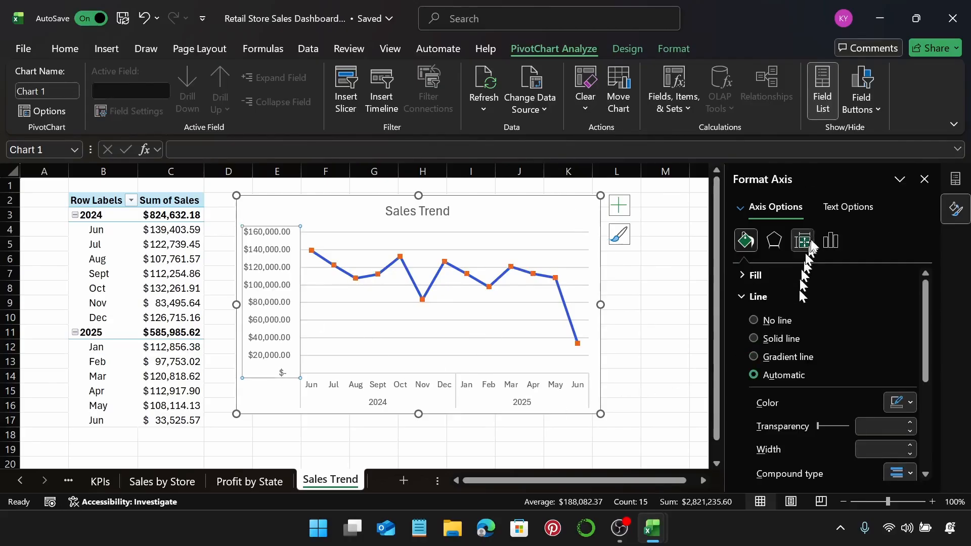
pyautogui.click(830, 240)
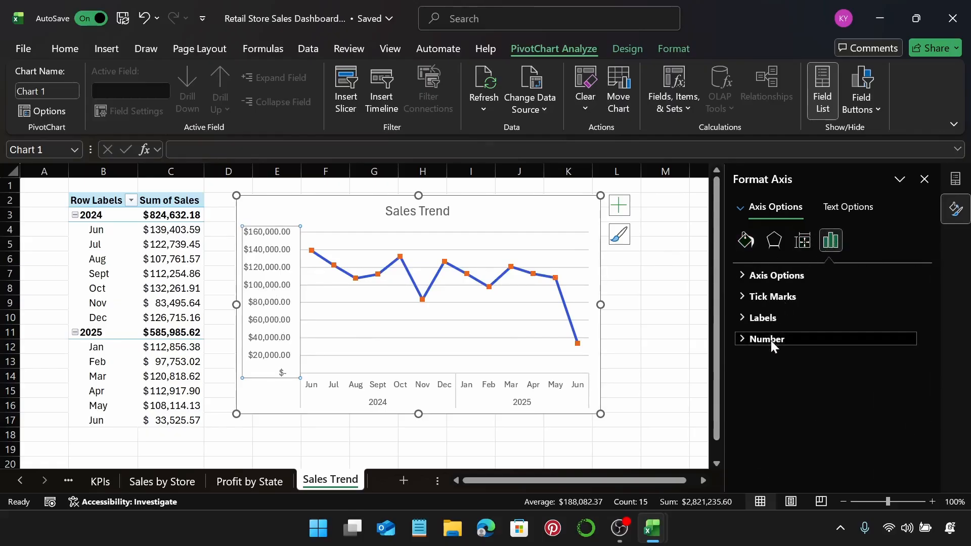
pyautogui.click(771, 340)
pyautogui.click(834, 397)
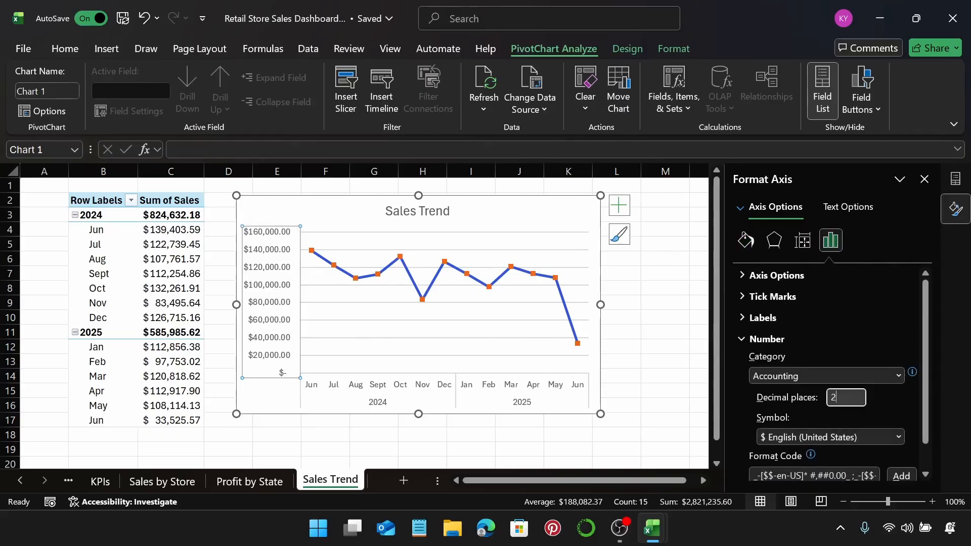
pyautogui.write('0')
pyautogui.press('Return')
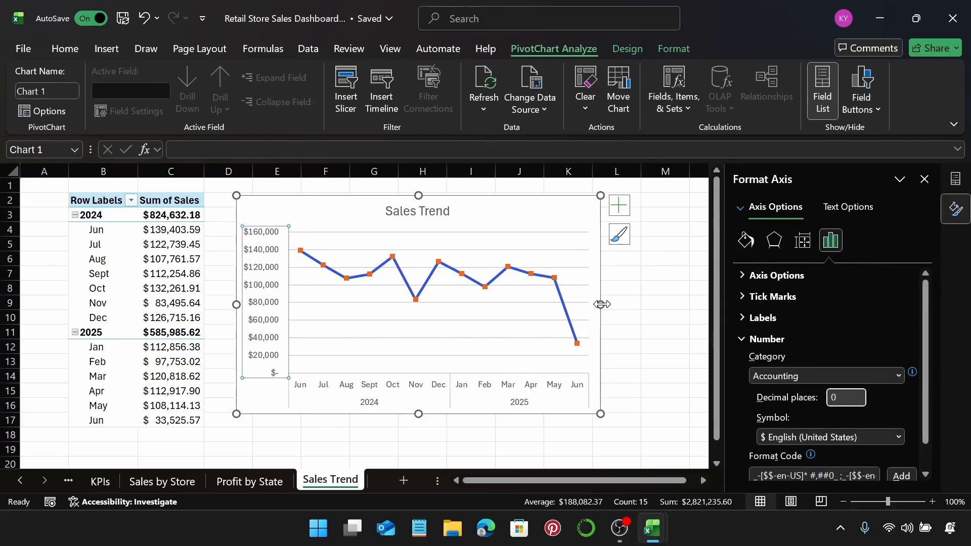
pyautogui.moveTo(600, 304); pyautogui.dragTo(656, 303)
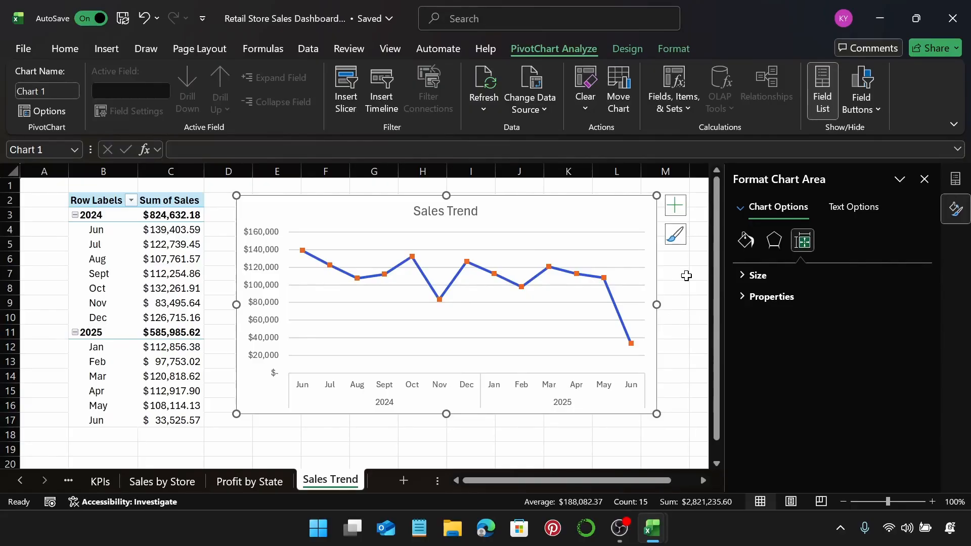
# Step: Add a new worksheet after Sales Trend and name it "Profit by Category"
pyautogui.click(400, 480)
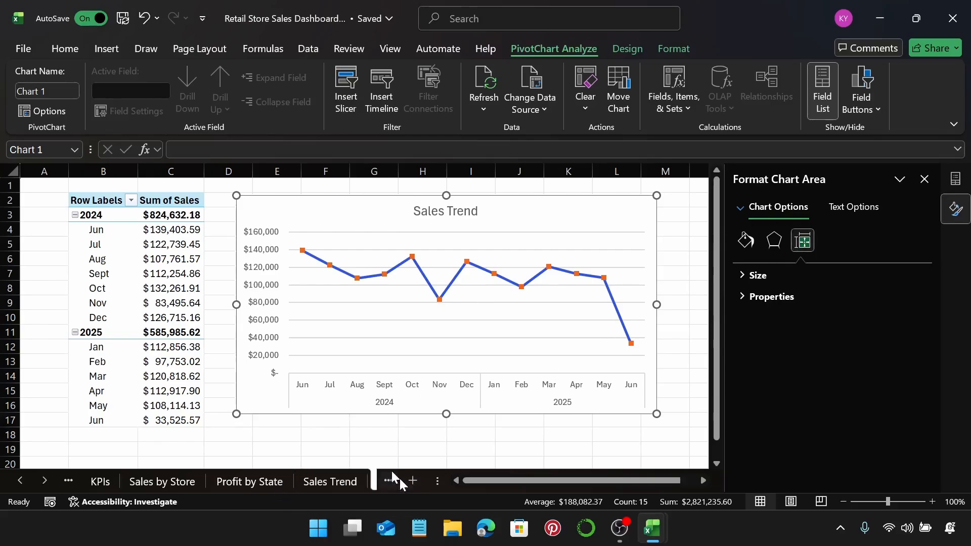
pyautogui.click(48, 483)
pyautogui.click(49, 485)
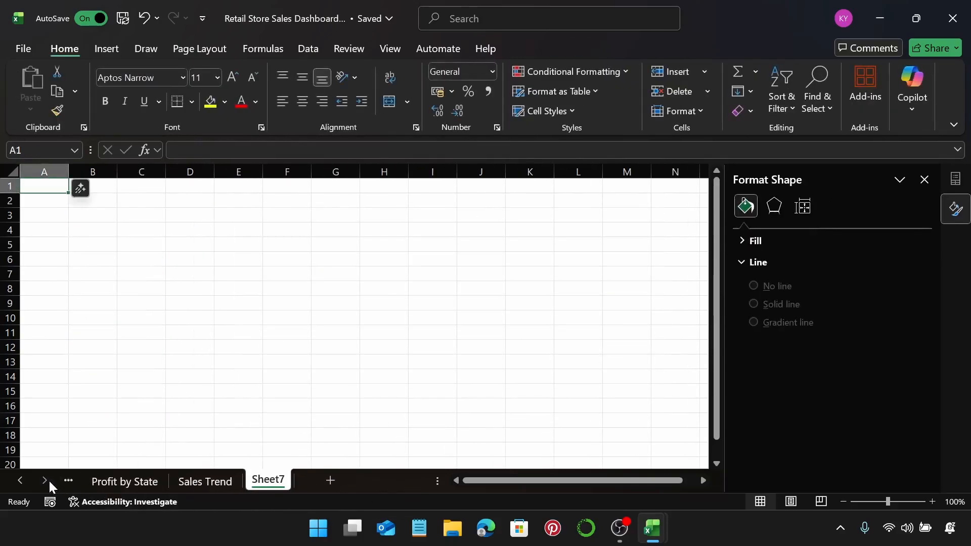
pyautogui.doubleClick(277, 483)
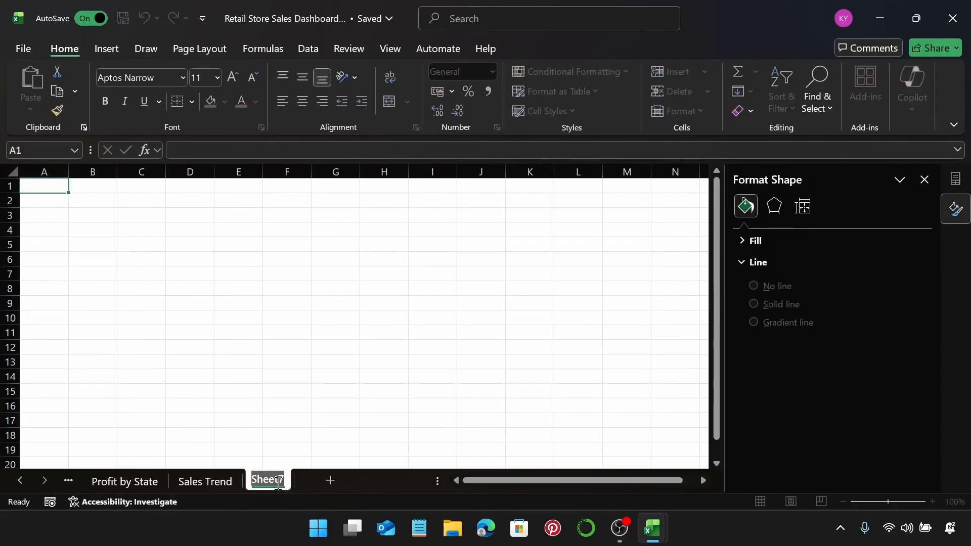
pyautogui.write('Prof')
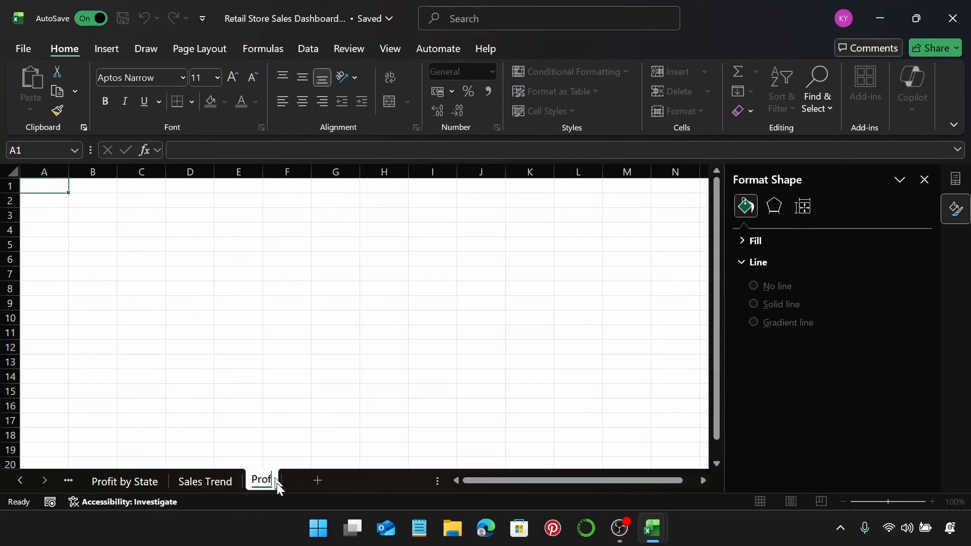
pyautogui.write('it by')
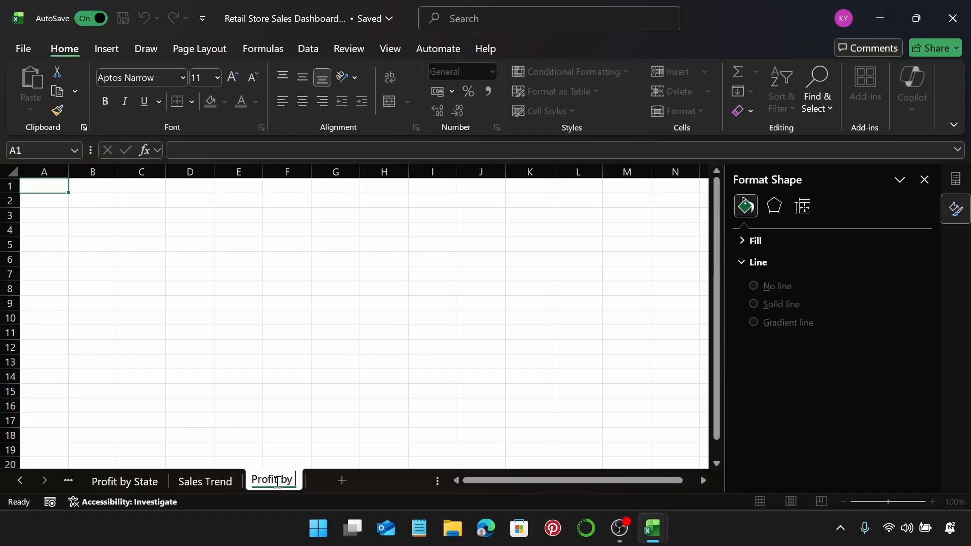
pyautogui.write(' Categ')
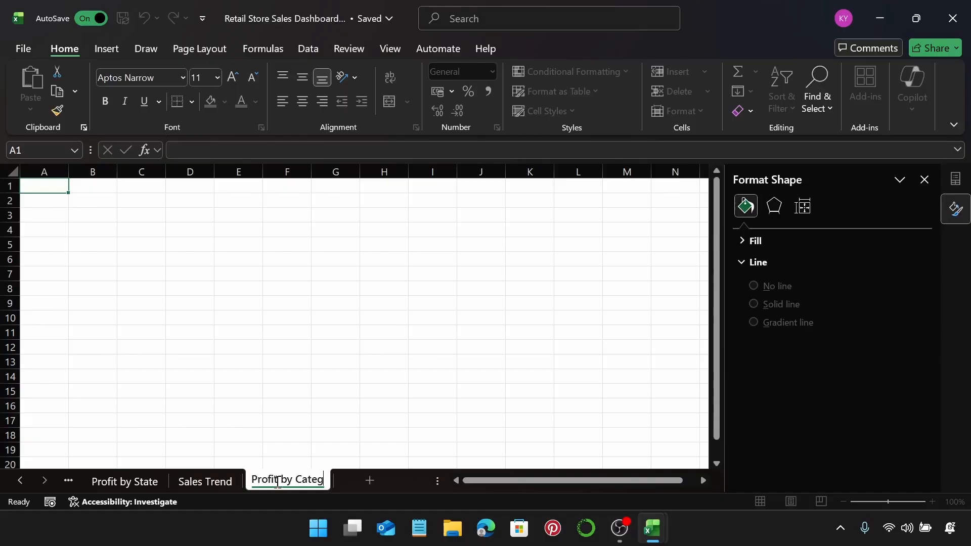
pyautogui.write('ory')
pyautogui.press('Return')
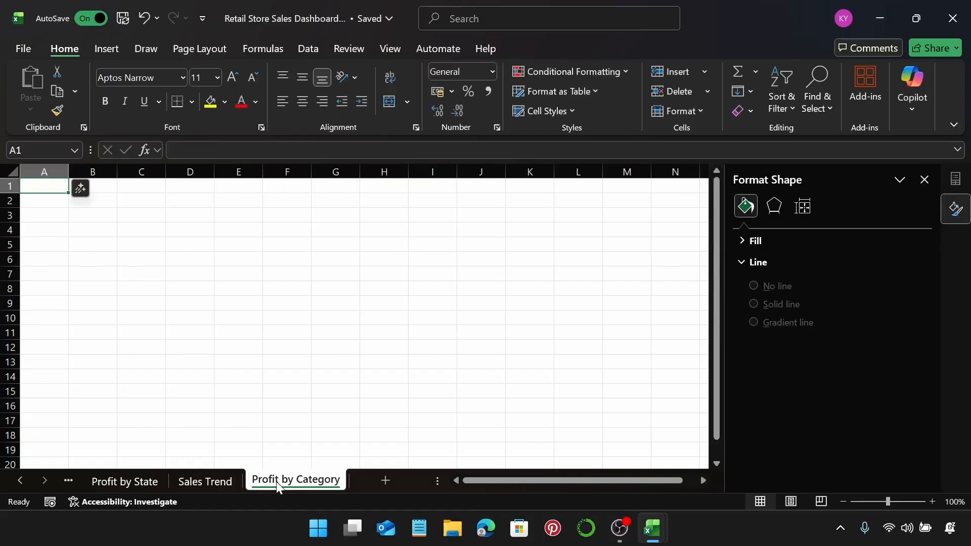
# Step: Insert a PivotTable from the sales data table at cell B2 of the Profit by Category sheet
pyautogui.click(102, 202)
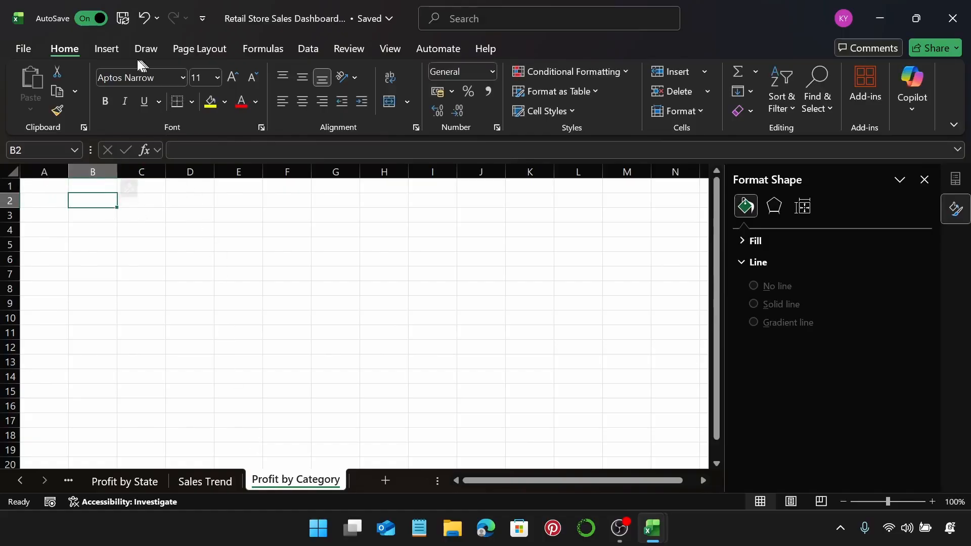
pyautogui.click(108, 50)
pyautogui.click(26, 72)
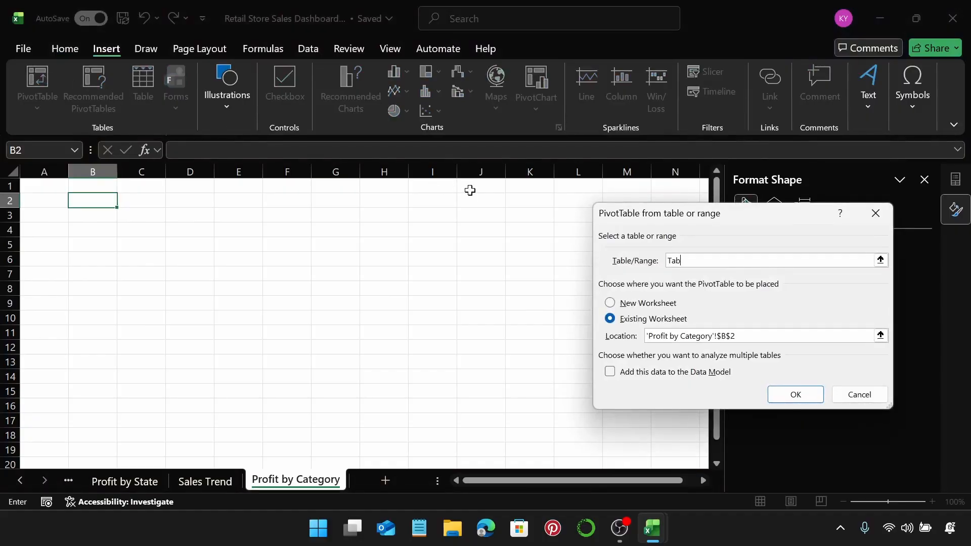
pyautogui.press('Return')
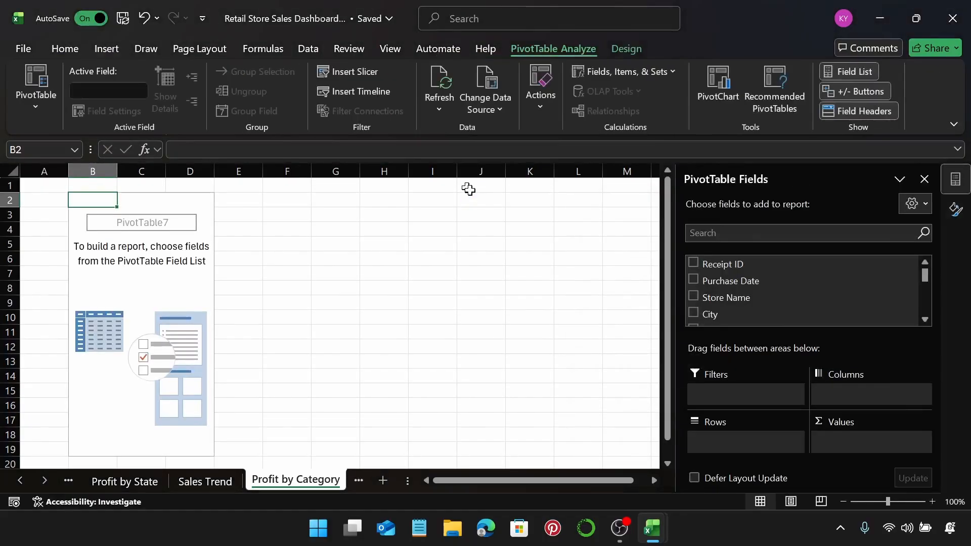
# Step: Add Category to the PivotTable's rows and Profit to its values
pyautogui.scroll(-1, 784, 298)
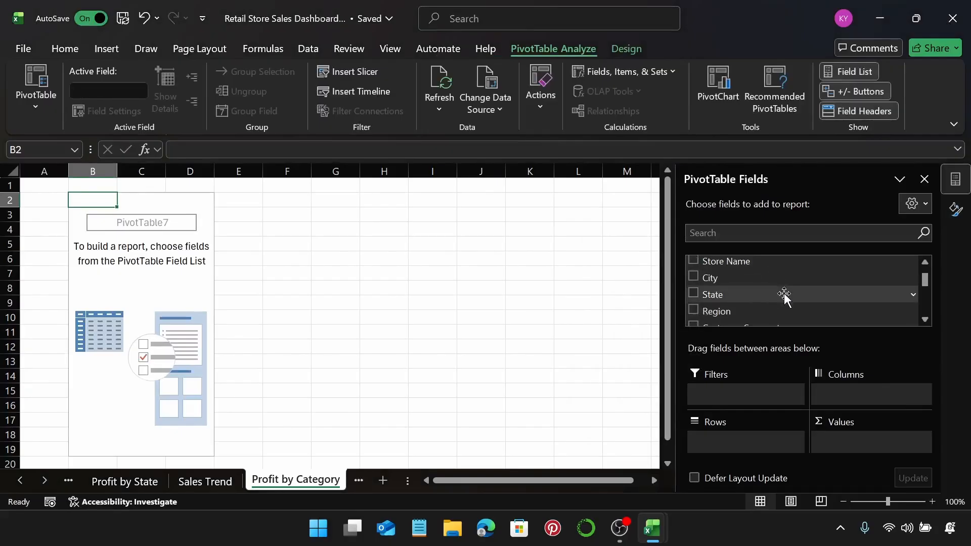
pyautogui.scroll(1, 784, 298)
pyautogui.scroll(-1, 784, 298)
pyautogui.scroll(1, 784, 299)
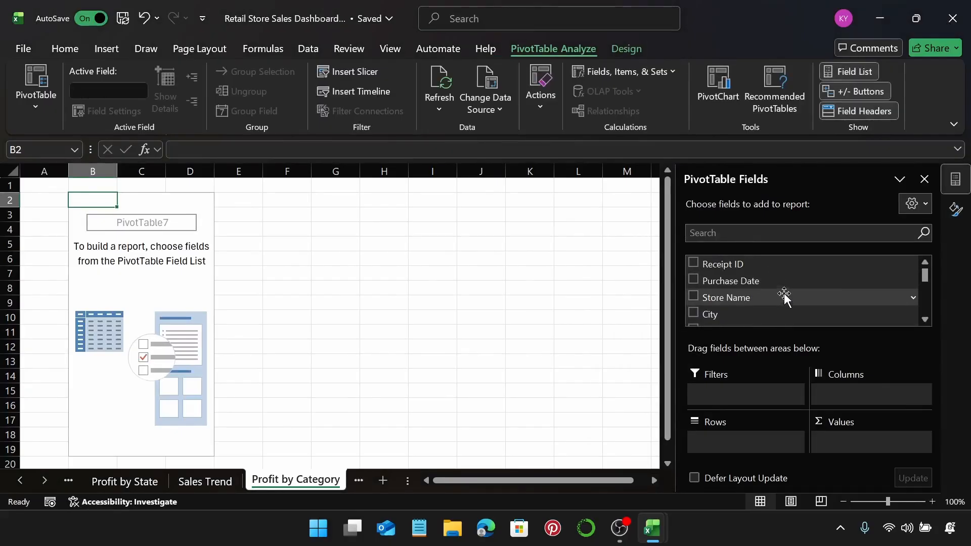
pyautogui.scroll(-3, 784, 295)
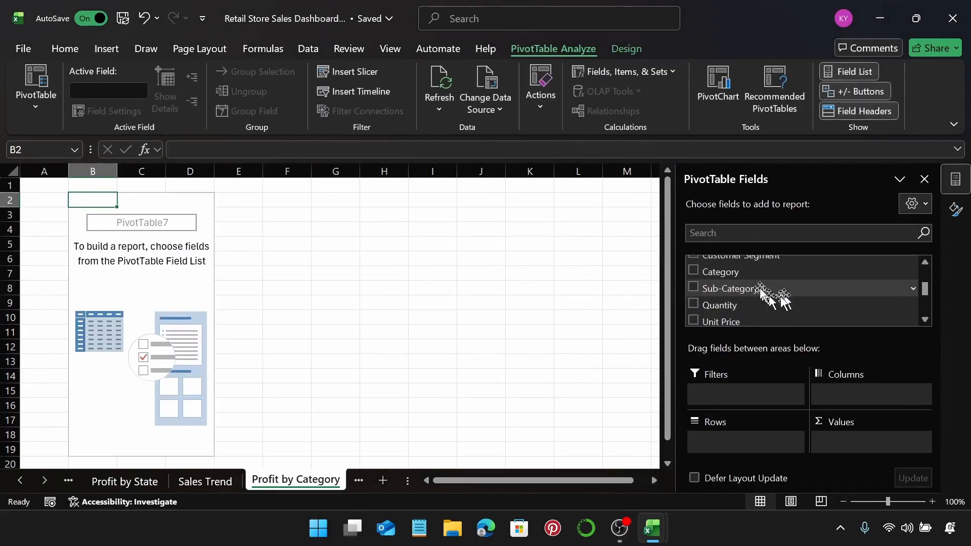
pyautogui.moveTo(755, 273); pyautogui.dragTo(721, 447)
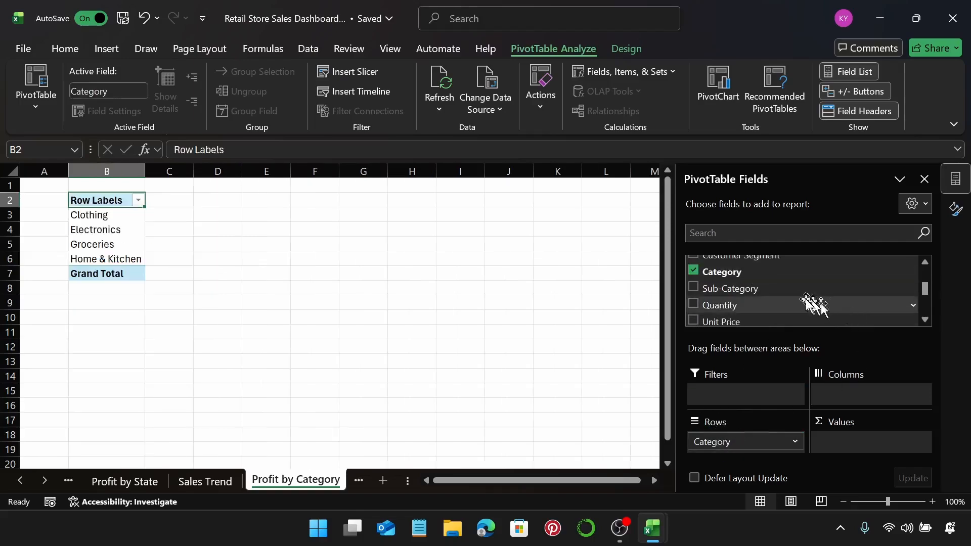
pyautogui.scroll(-1, 806, 302)
pyautogui.scroll(-1, 806, 302)
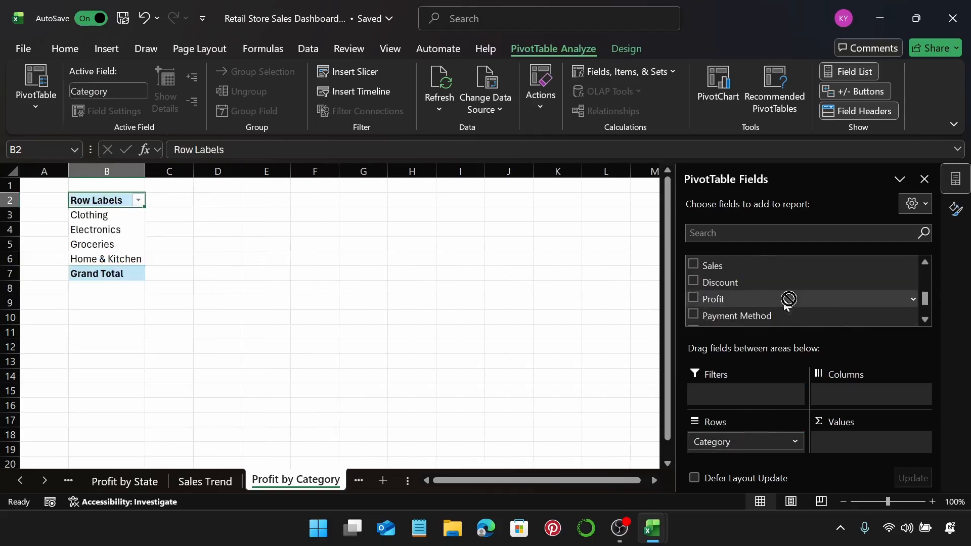
pyautogui.moveTo(806, 301); pyautogui.dragTo(873, 453)
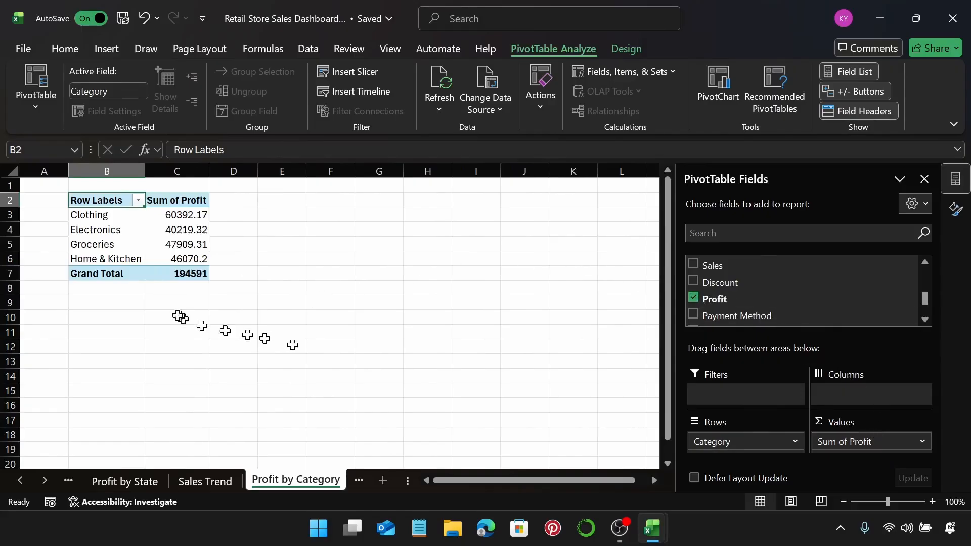
# Step: Remove the Grand Total row from the Profit by Category PivotTable
pyautogui.click(98, 273)
pyautogui.rightClick(98, 273)
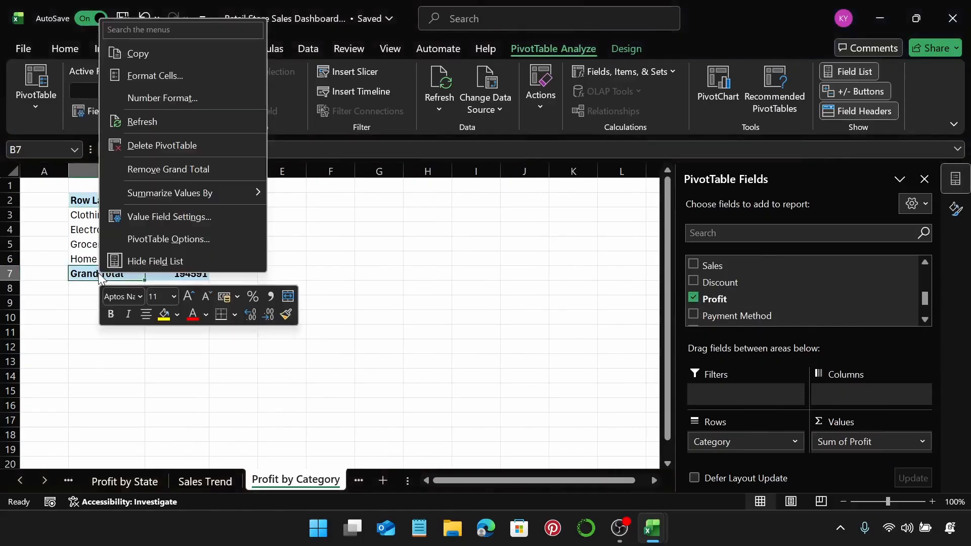
pyautogui.click(203, 171)
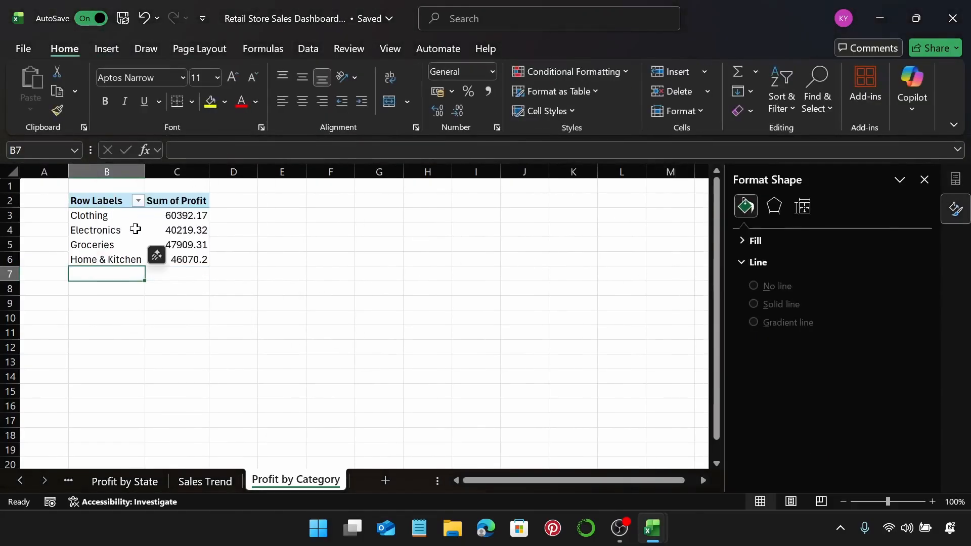
# Step: Sort the PivotTable's categories in descending order by Sum of Profit
pyautogui.click(138, 200)
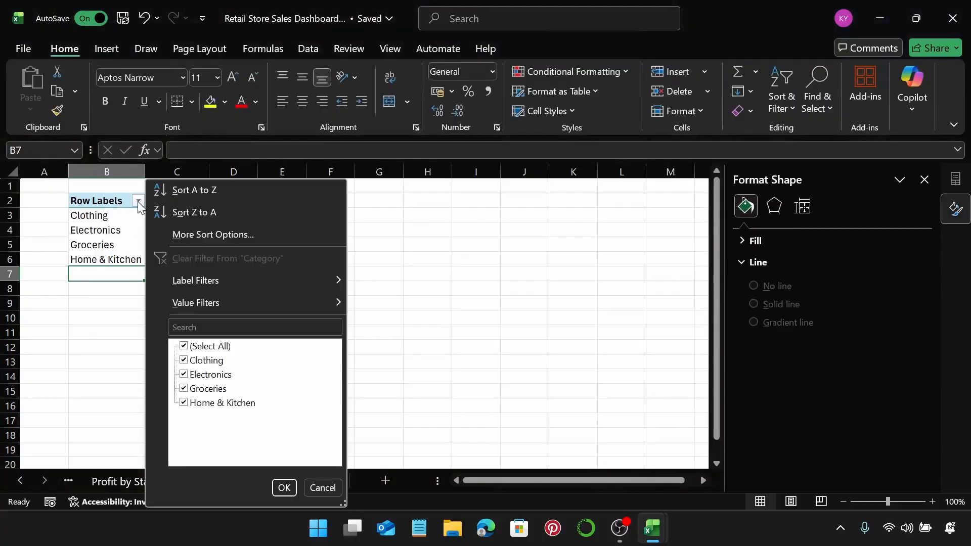
pyautogui.click(183, 236)
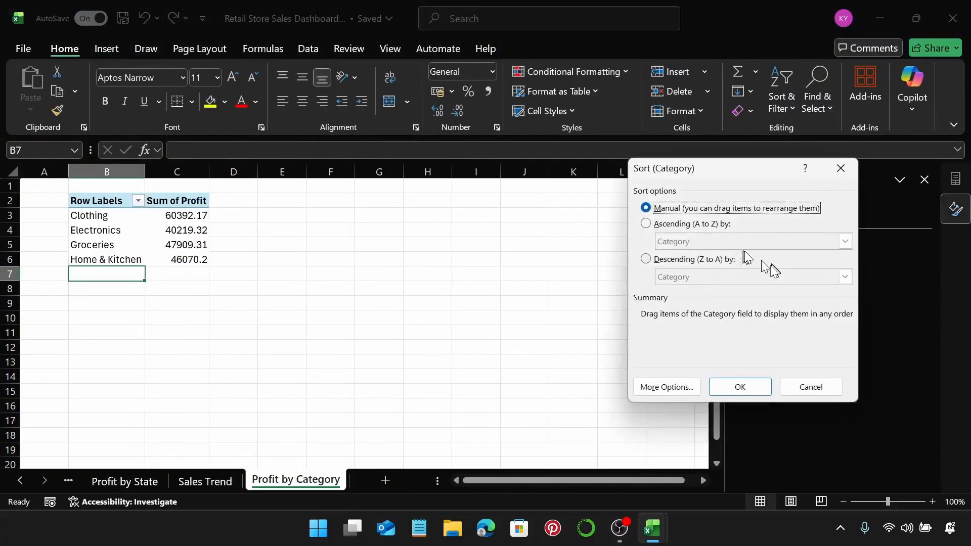
pyautogui.click(654, 260)
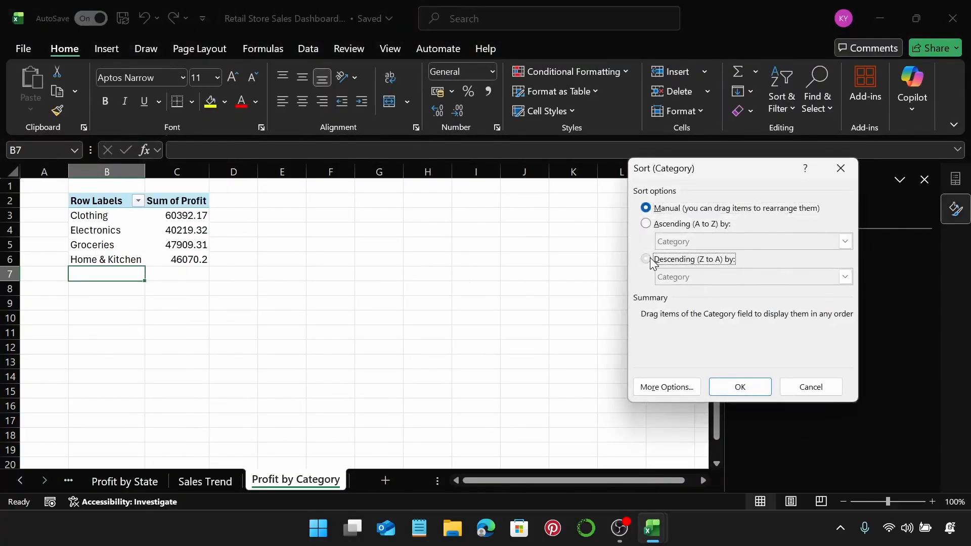
pyautogui.click(845, 277)
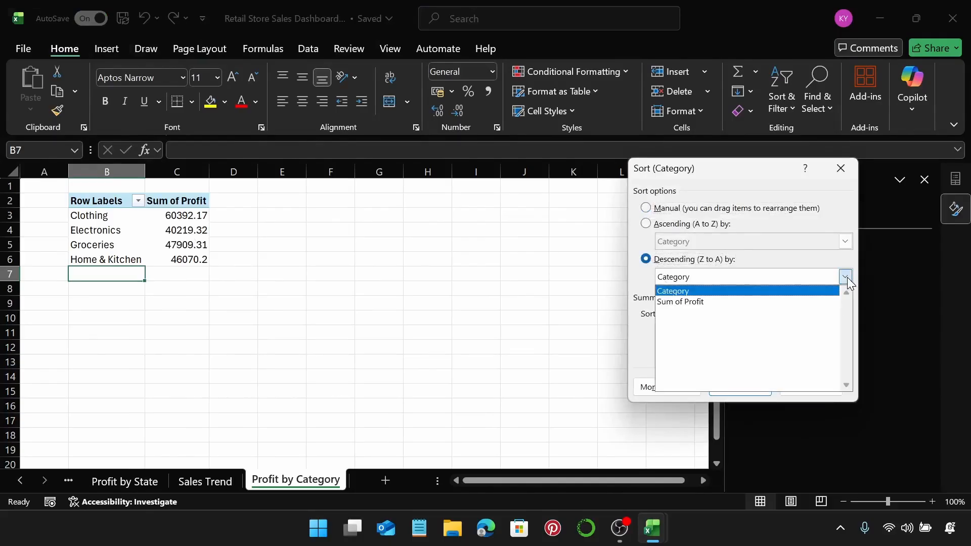
pyautogui.click(770, 303)
pyautogui.click(743, 384)
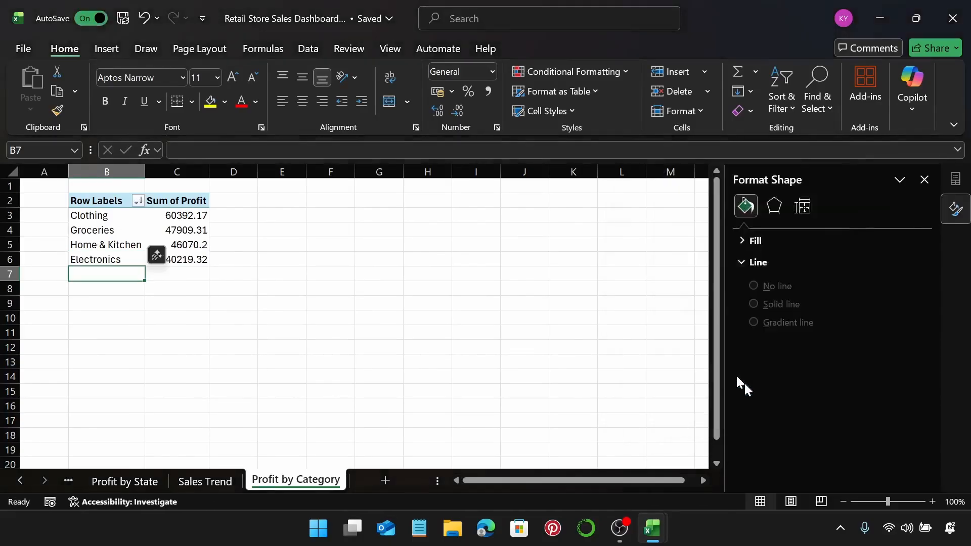
# Step: Format the profit values in C3:C6 as $ English (United States) accounting and close the PivotTable field list
pyautogui.click(173, 219)
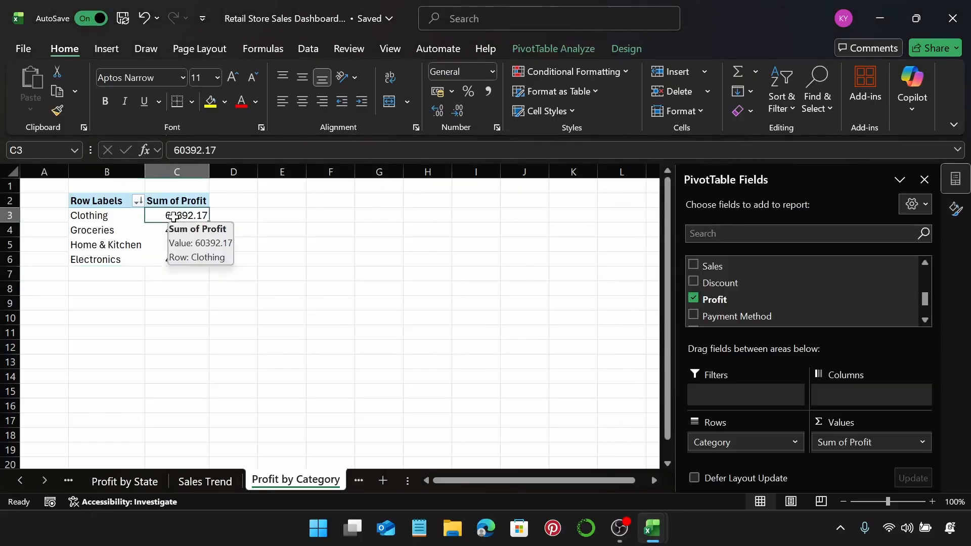
pyautogui.hotkey('ctrl', 'shift', 'Down')
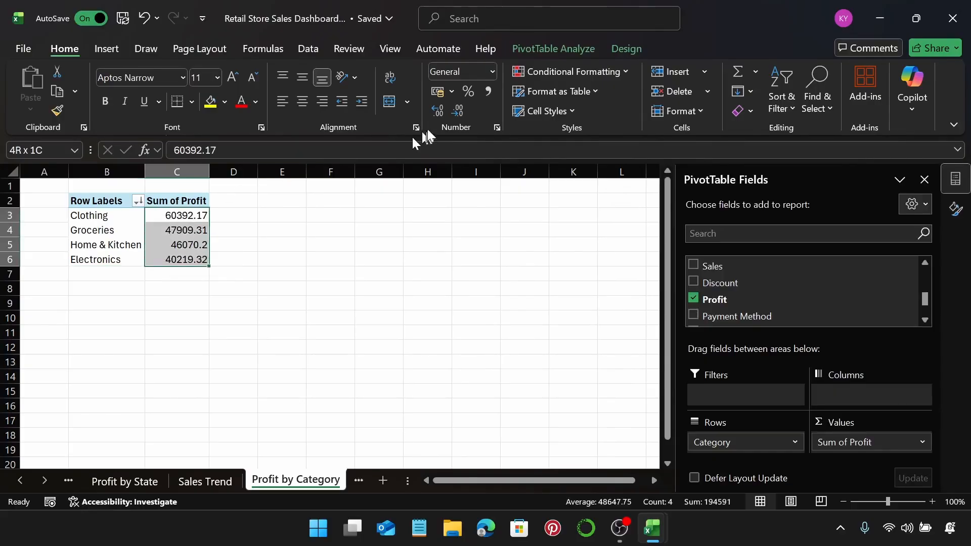
pyautogui.click(450, 91)
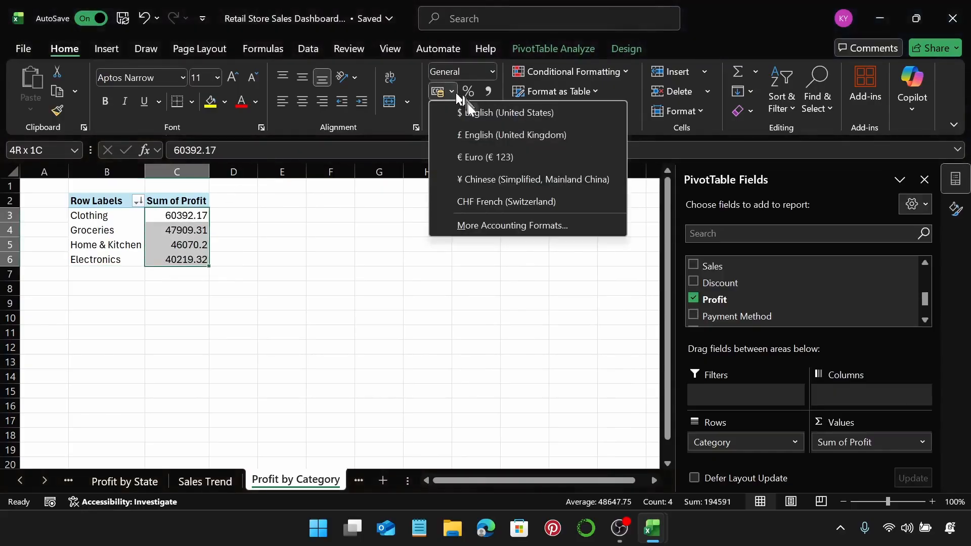
pyautogui.click(470, 113)
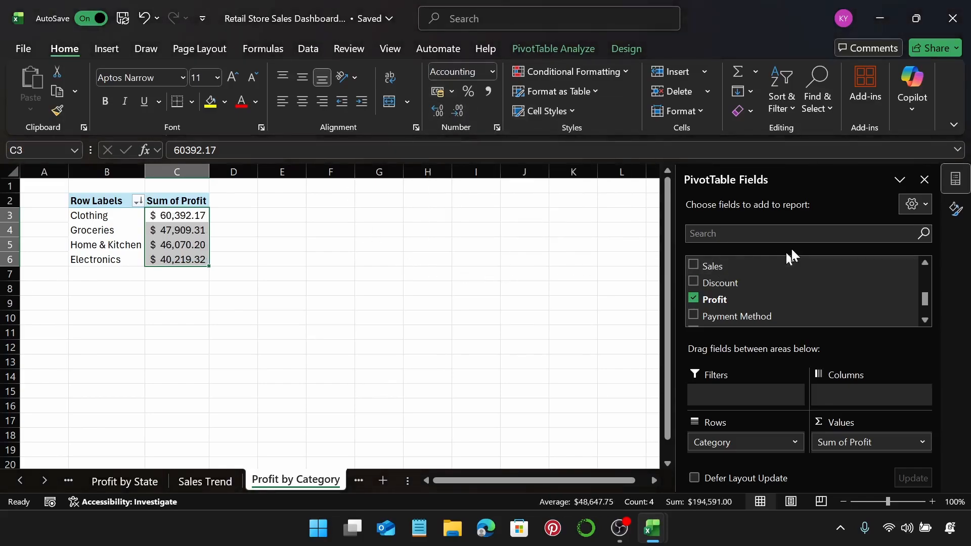
pyautogui.click(924, 180)
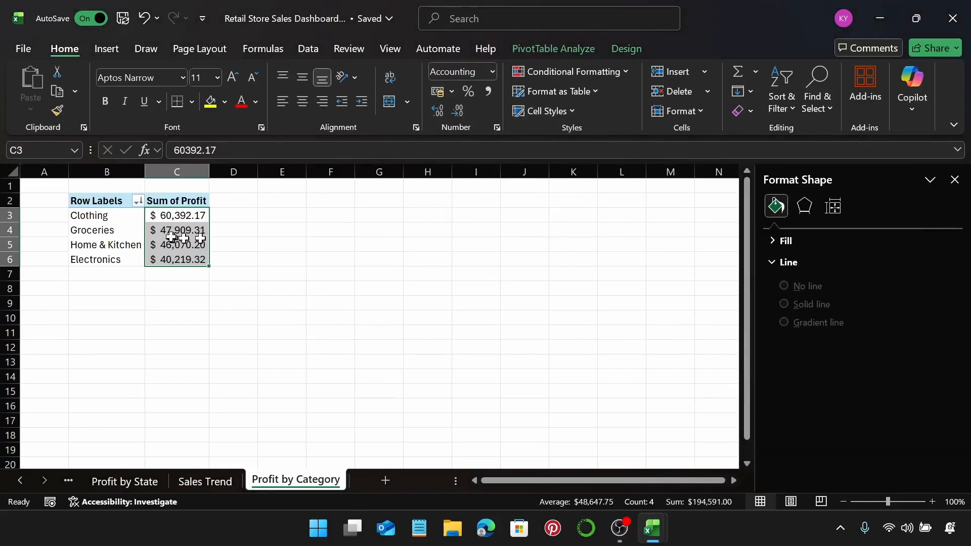
# Step: Insert a 2-D clustered column chart from the PivotTable, place it beside the table from row 2, and hide all its field buttons
pyautogui.click(116, 53)
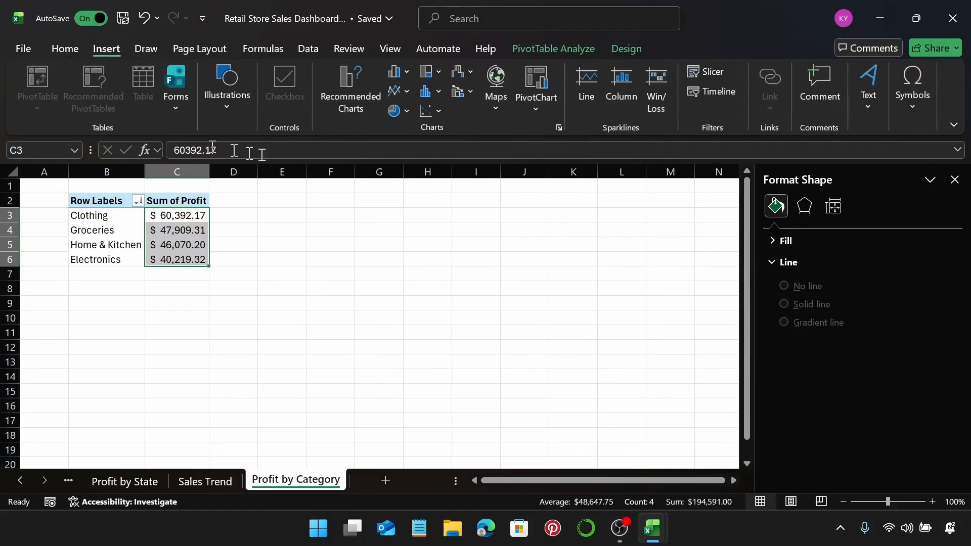
pyautogui.click(393, 72)
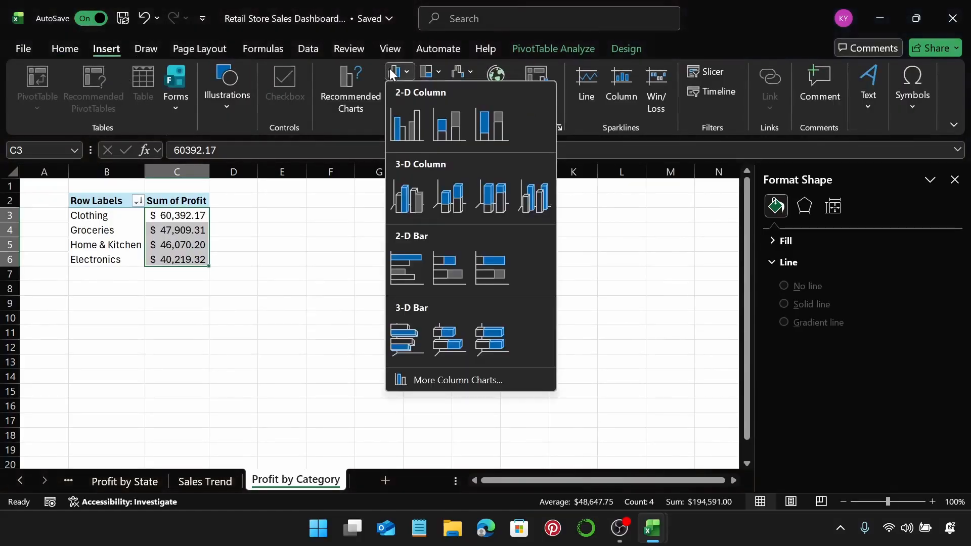
pyautogui.click(411, 130)
pyautogui.moveTo(303, 258); pyautogui.dragTo(356, 240)
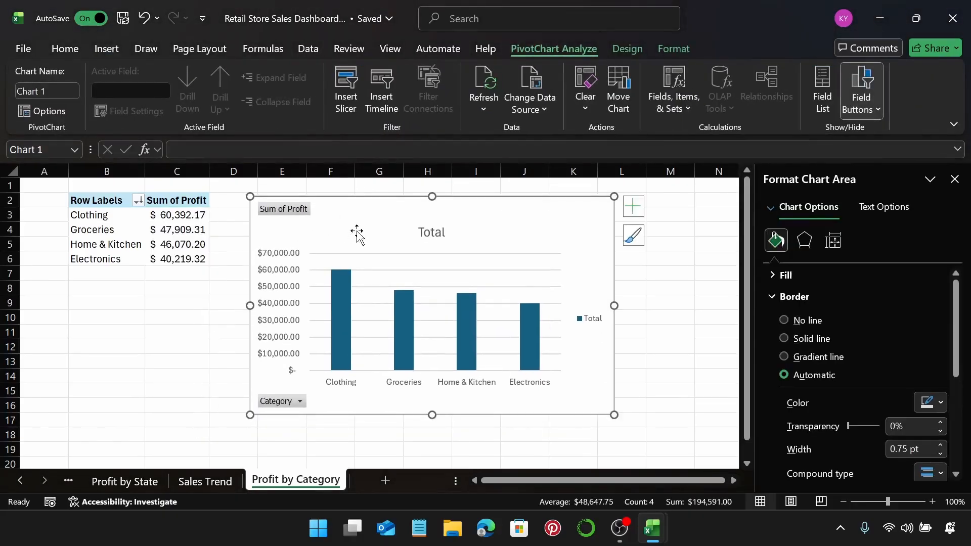
pyautogui.rightClick(289, 216)
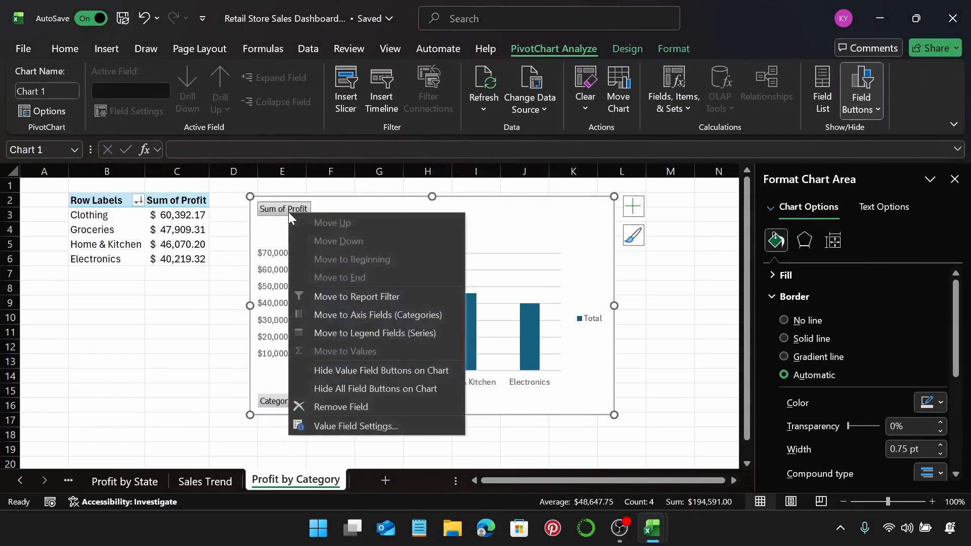
pyautogui.click(411, 391)
# Step: Change the chart title to "Profit by Category" and delete the chart's legend
pyautogui.click(429, 213)
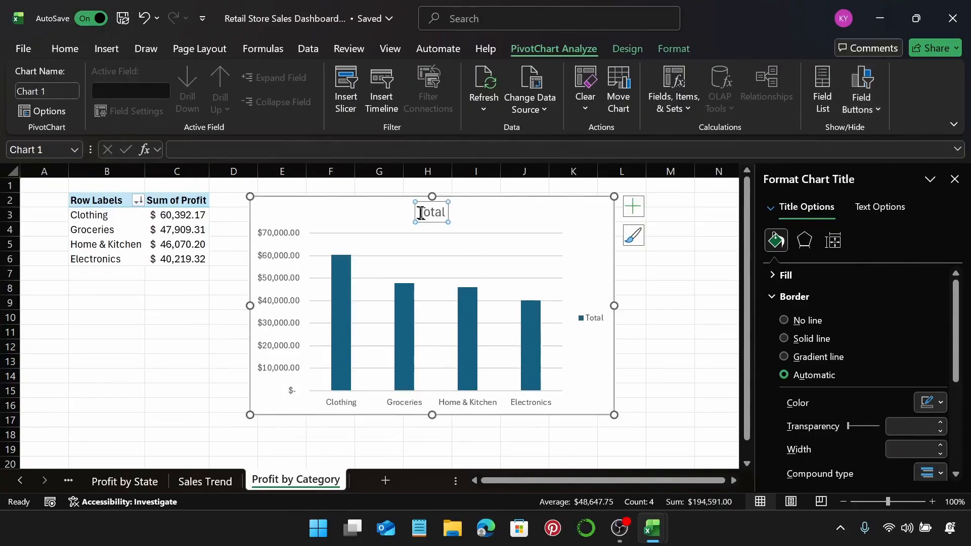
pyautogui.moveTo(420, 212); pyautogui.dragTo(447, 221)
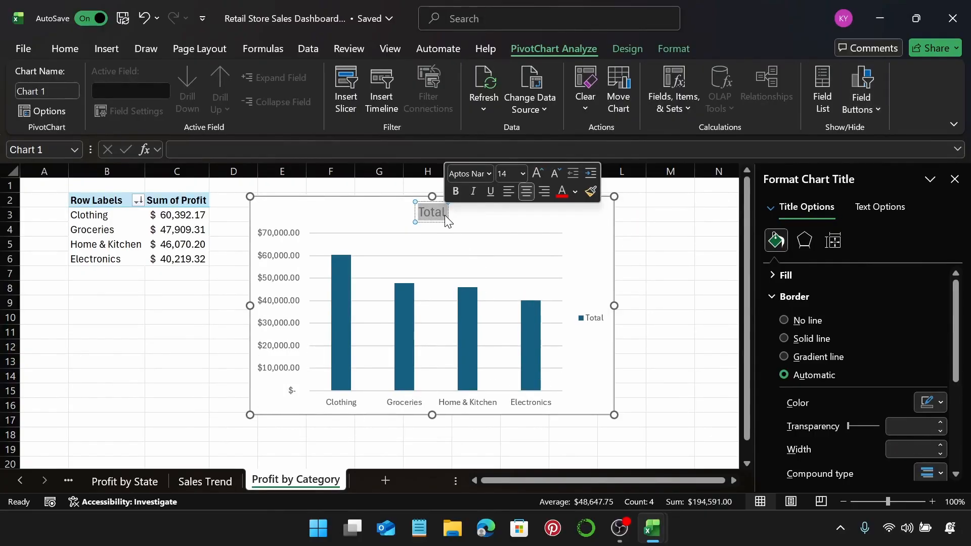
pyautogui.write('Pro')
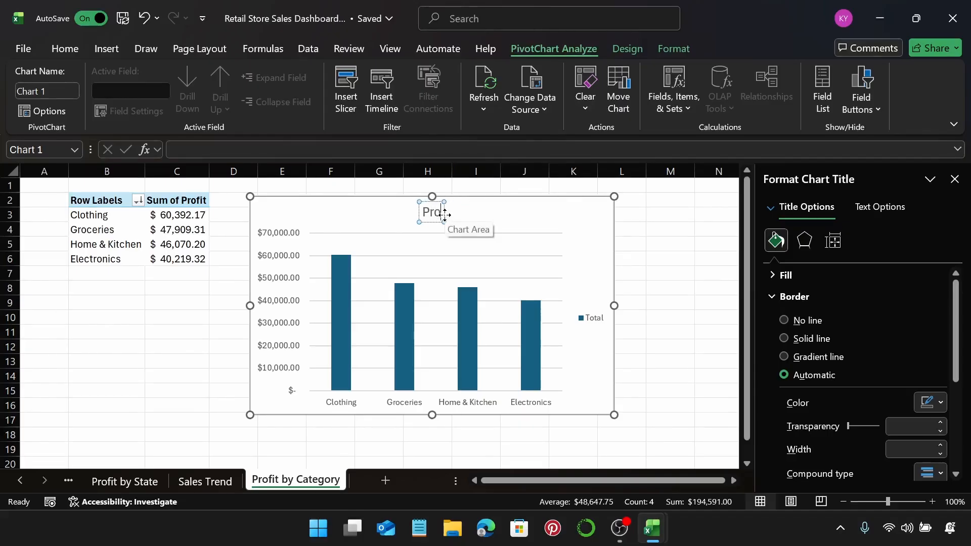
pyautogui.write('fit by')
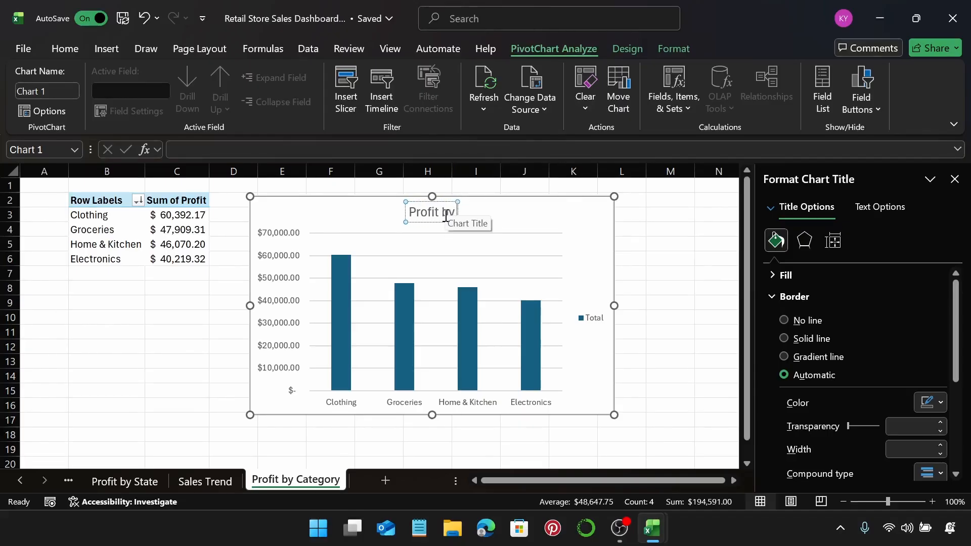
pyautogui.write(' Categ')
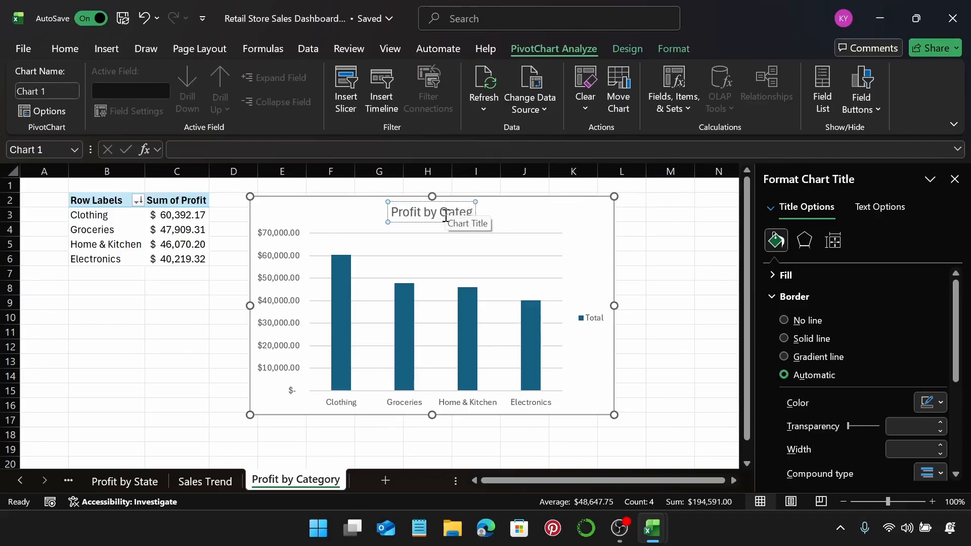
pyautogui.write('ory')
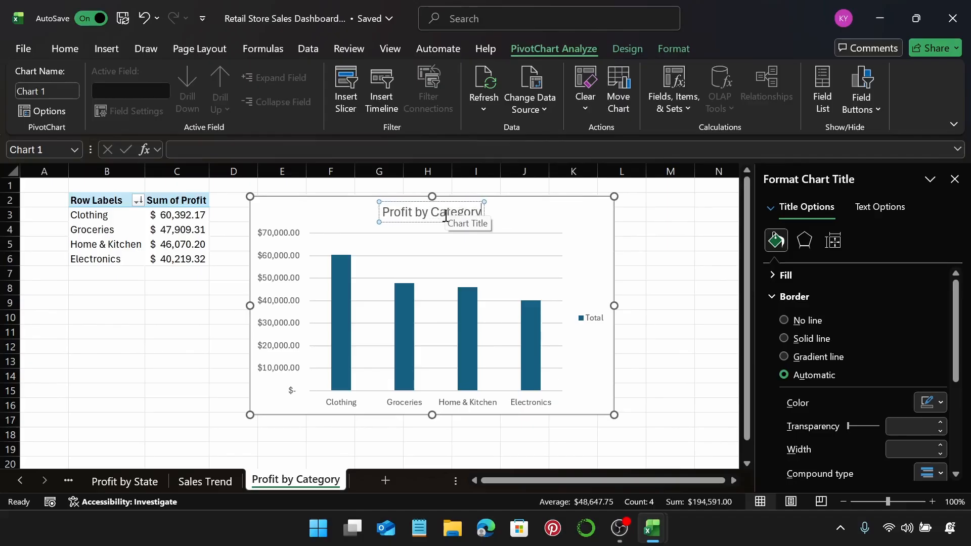
pyautogui.click(538, 210)
pyautogui.click(585, 311)
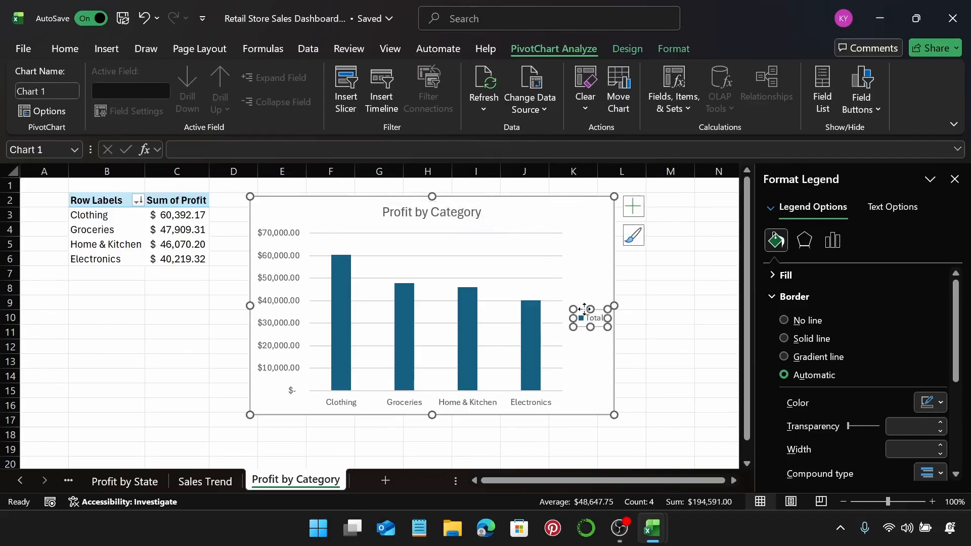
pyautogui.press('Delete')
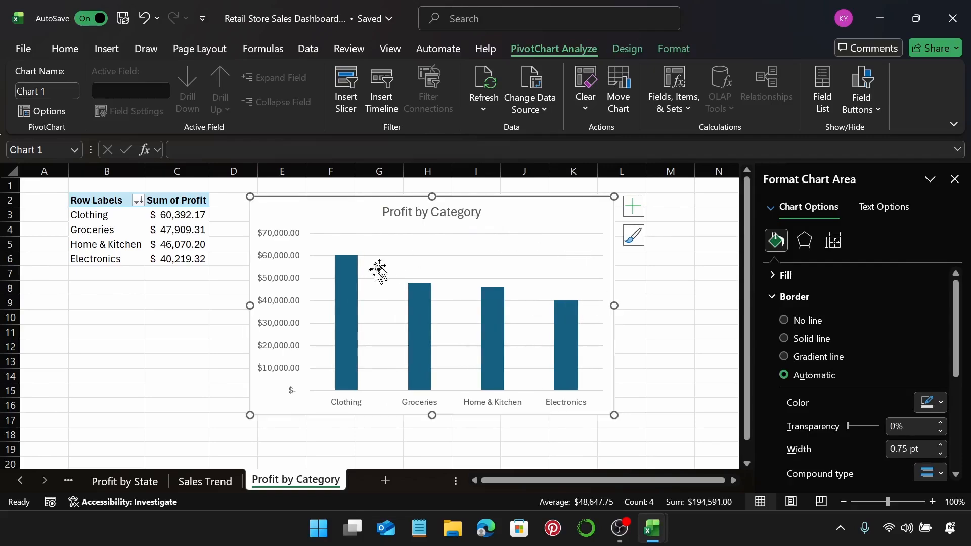
# Step: Fill the chart's columns with the solid blue from the recent colors
pyautogui.click(353, 284)
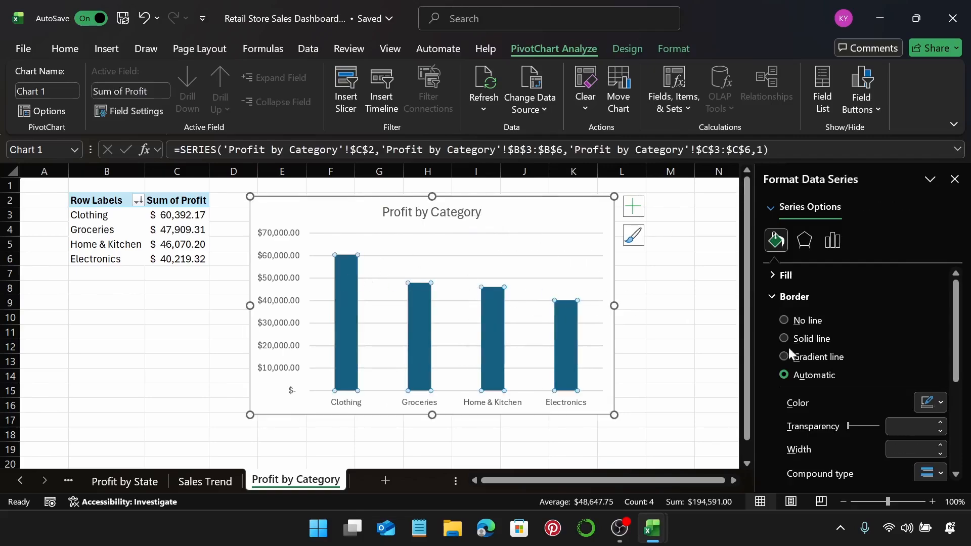
pyautogui.click(796, 298)
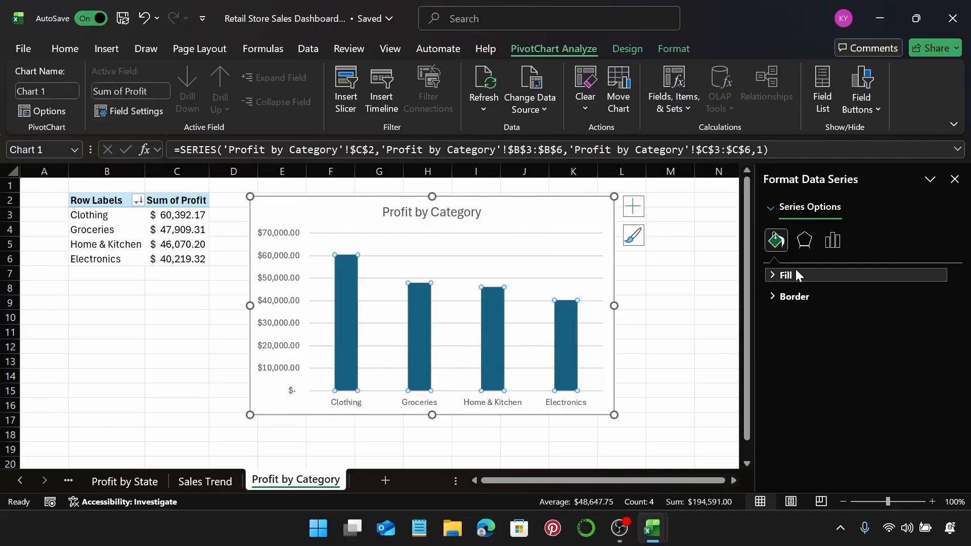
pyautogui.click(796, 276)
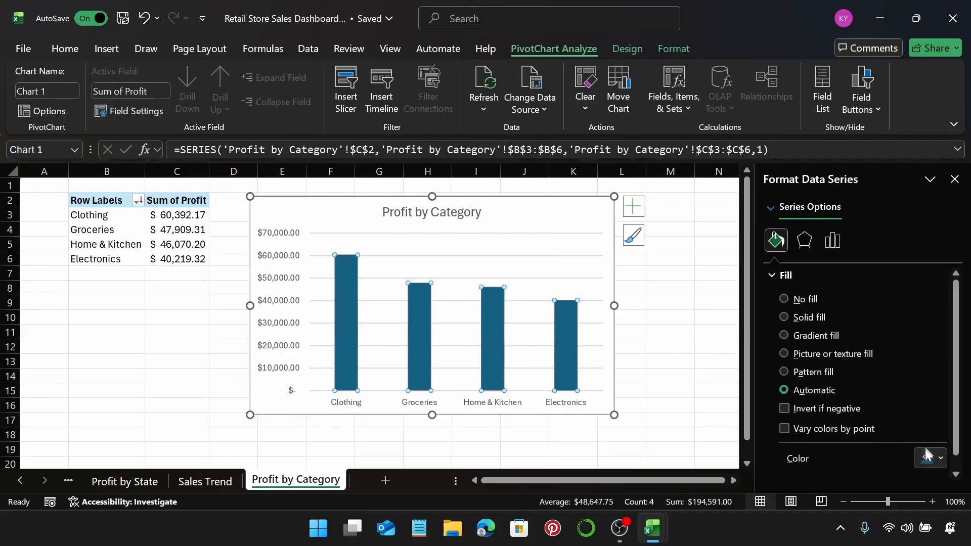
pyautogui.click(928, 458)
pyautogui.click(835, 407)
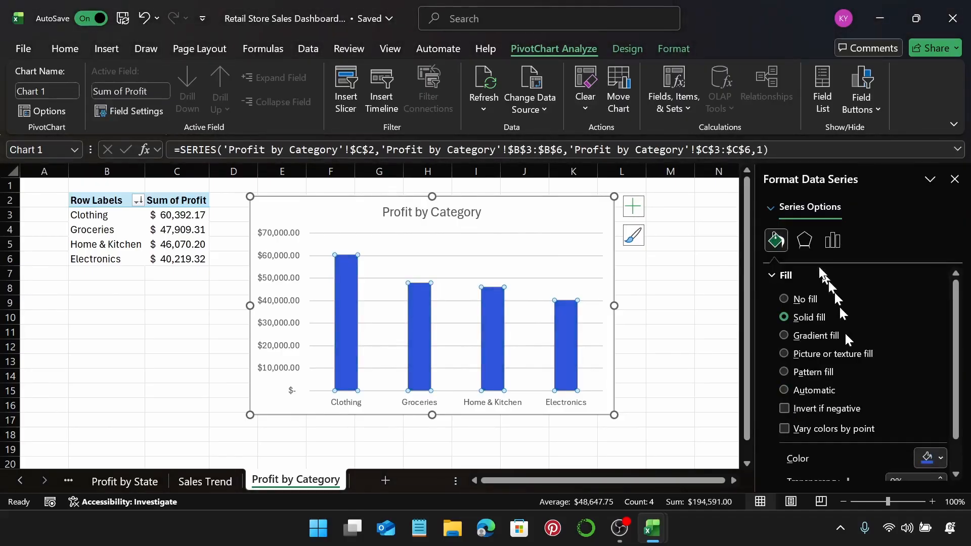
# Step: Set the gap width of the chart's columns to 100%
pyautogui.click(837, 245)
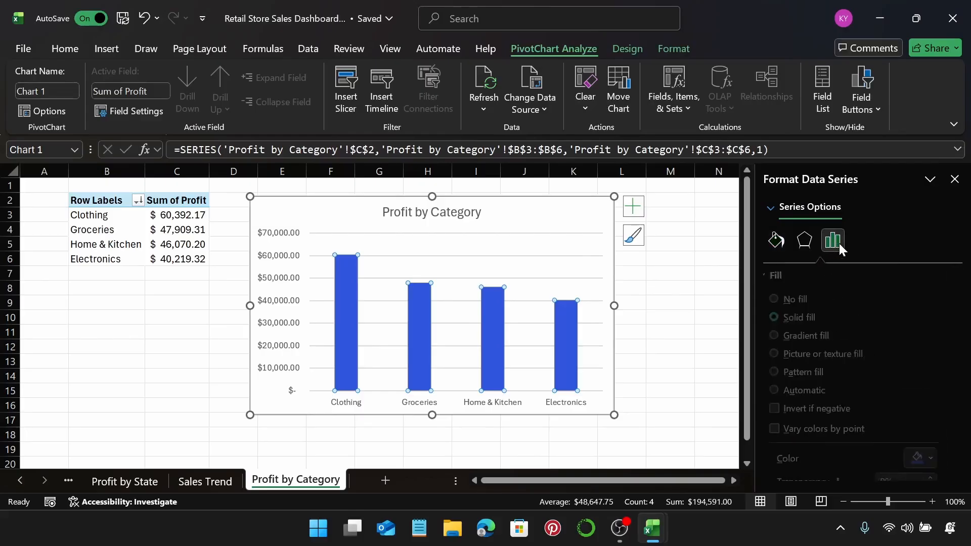
pyautogui.click(909, 383)
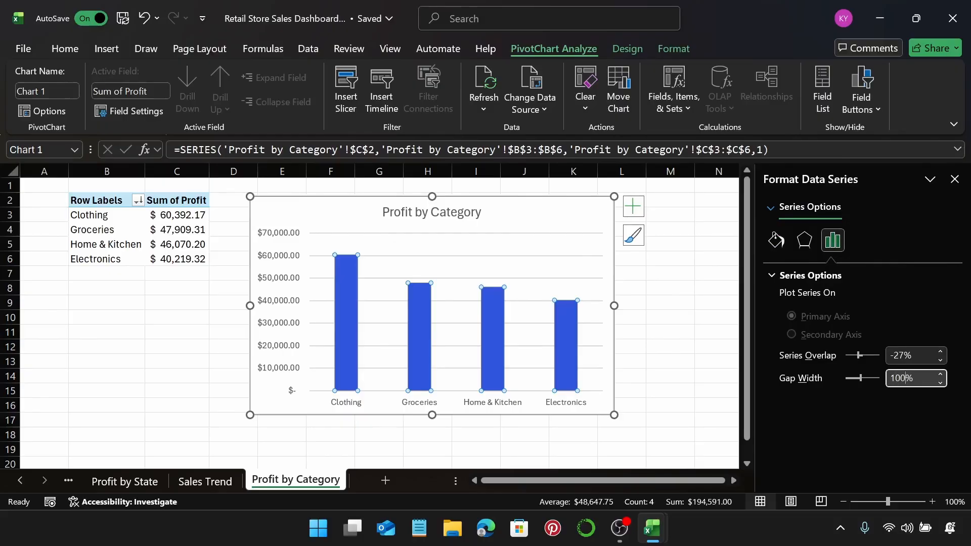
pyautogui.write('100')
pyautogui.press('Return')
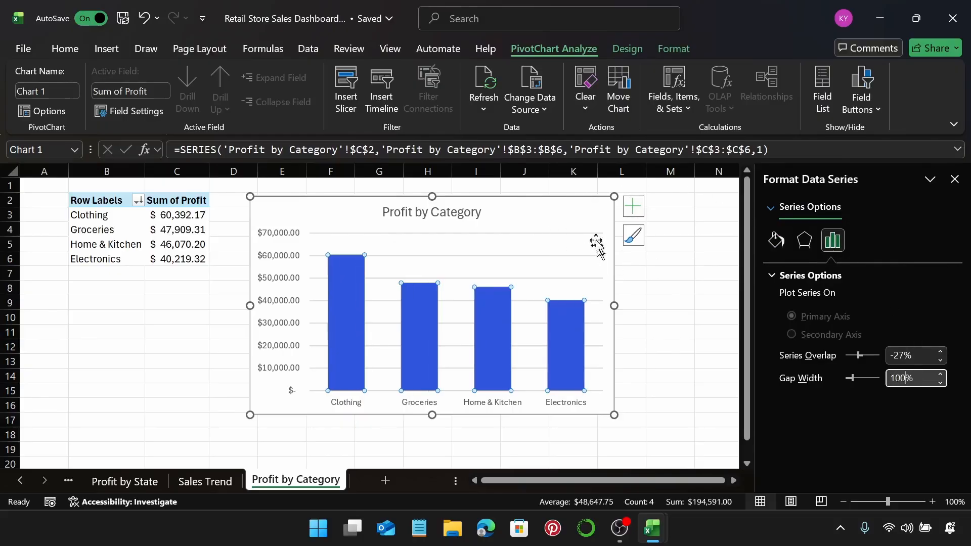
# Step: Give the Profit by Category chart area a white border with rounded corners
pyautogui.click(586, 225)
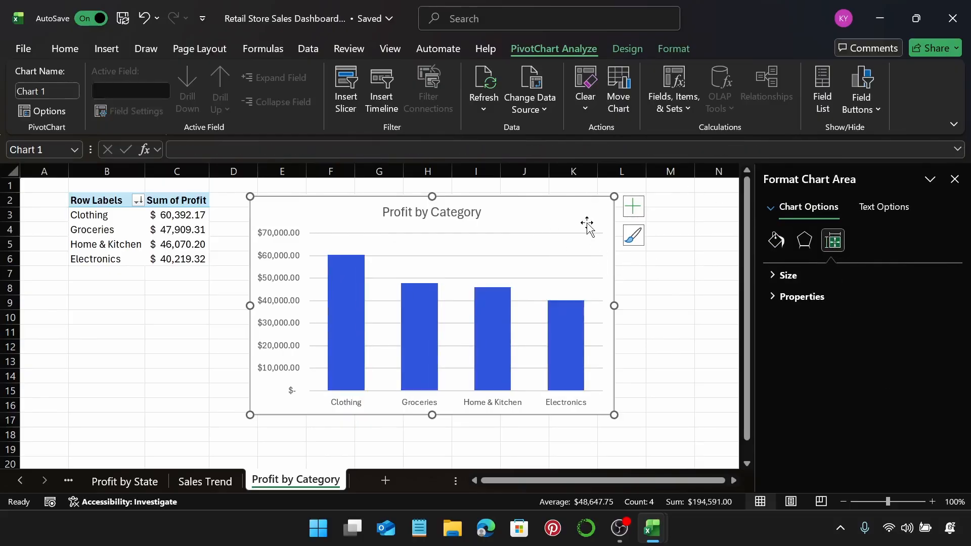
pyautogui.click(775, 240)
pyautogui.click(790, 277)
pyautogui.click(796, 296)
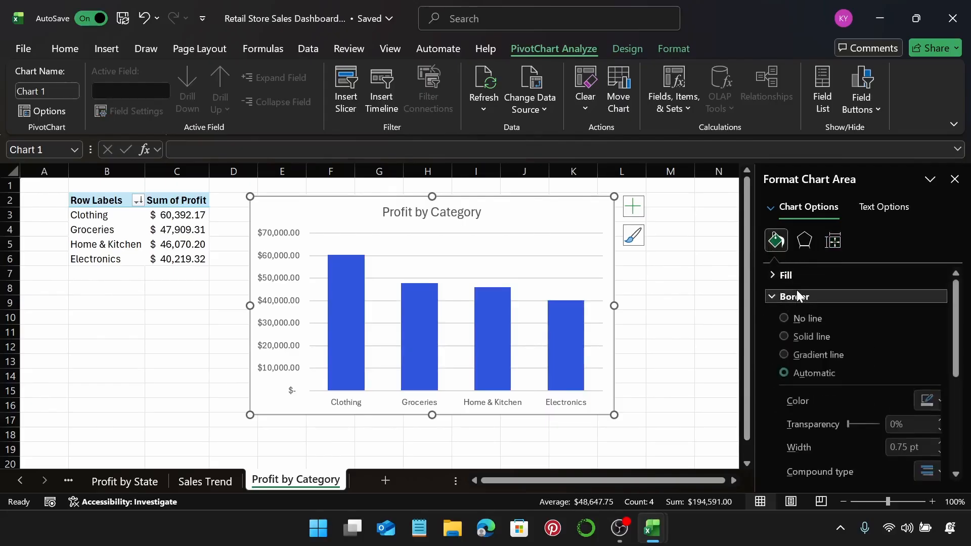
pyautogui.click(939, 403)
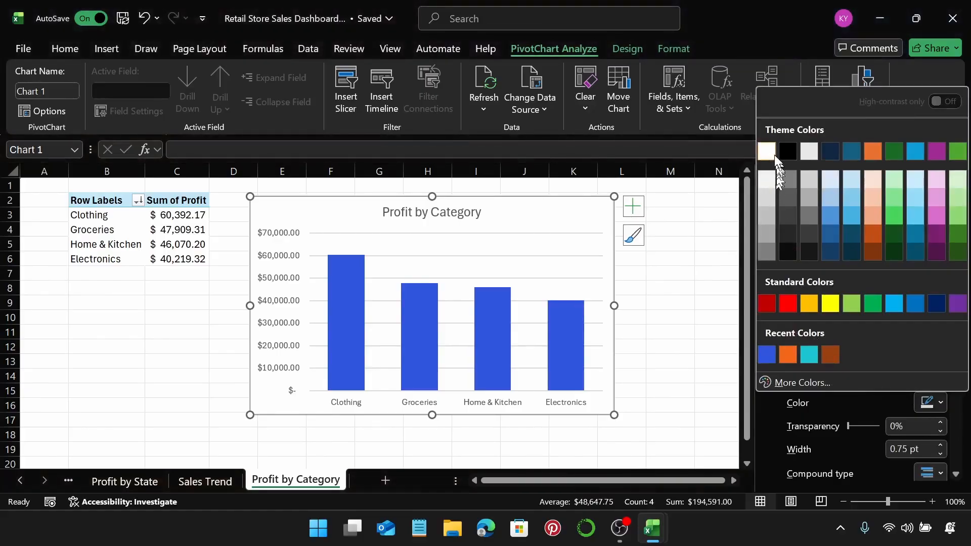
pyautogui.click(774, 154)
pyautogui.scroll(-4, 857, 440)
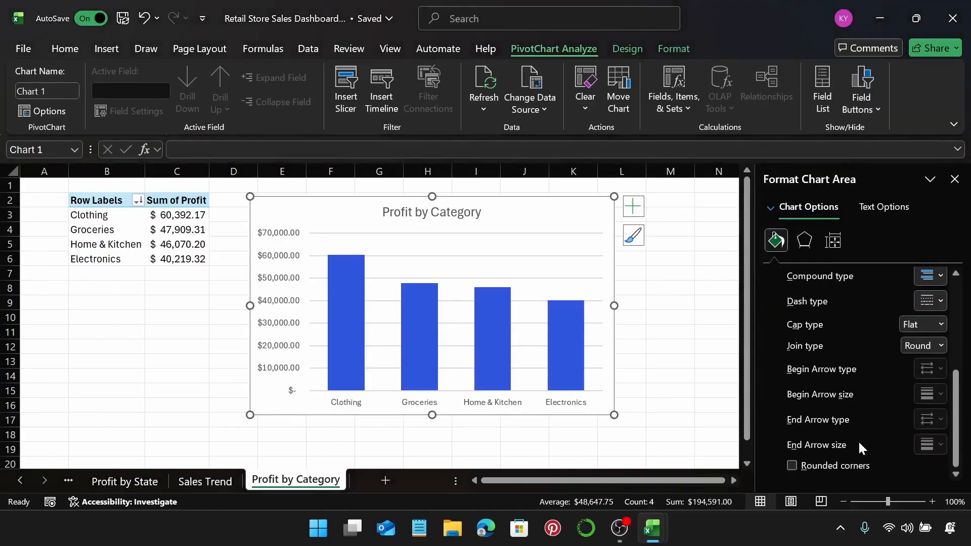
pyautogui.click(791, 465)
# Step: Set the chart's vertical axis numbers to 0 decimal places in the Accounting format
pyautogui.click(288, 242)
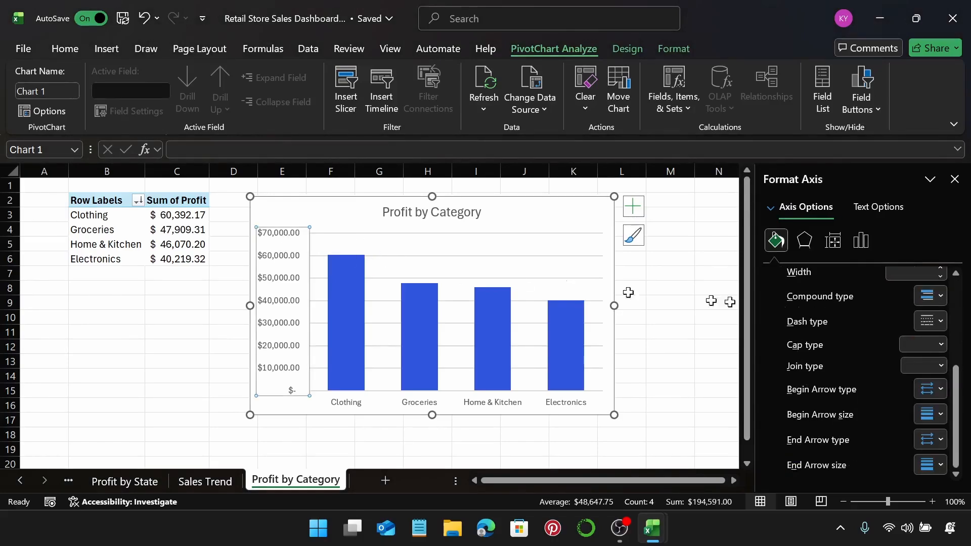
pyautogui.click(862, 241)
pyautogui.click(819, 331)
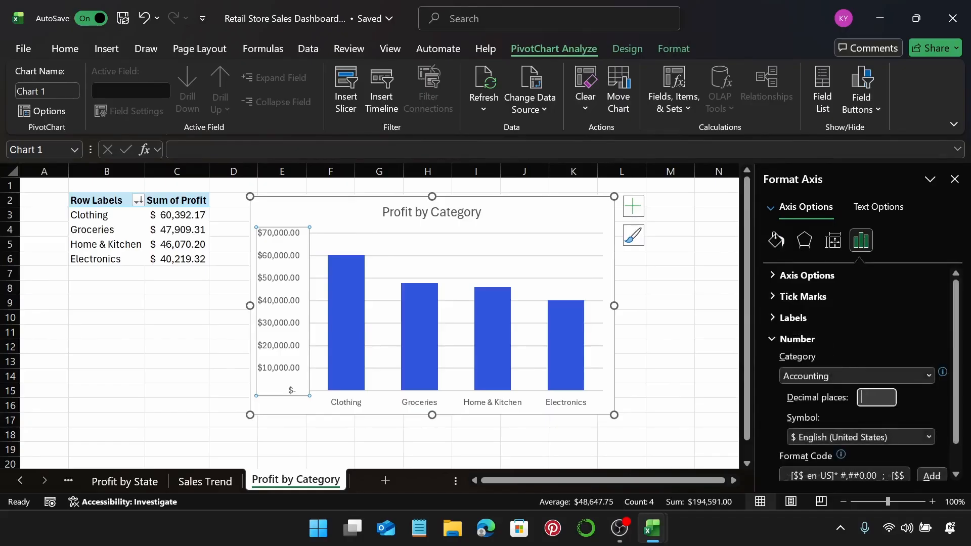
pyautogui.write('0')
pyautogui.press('Return')
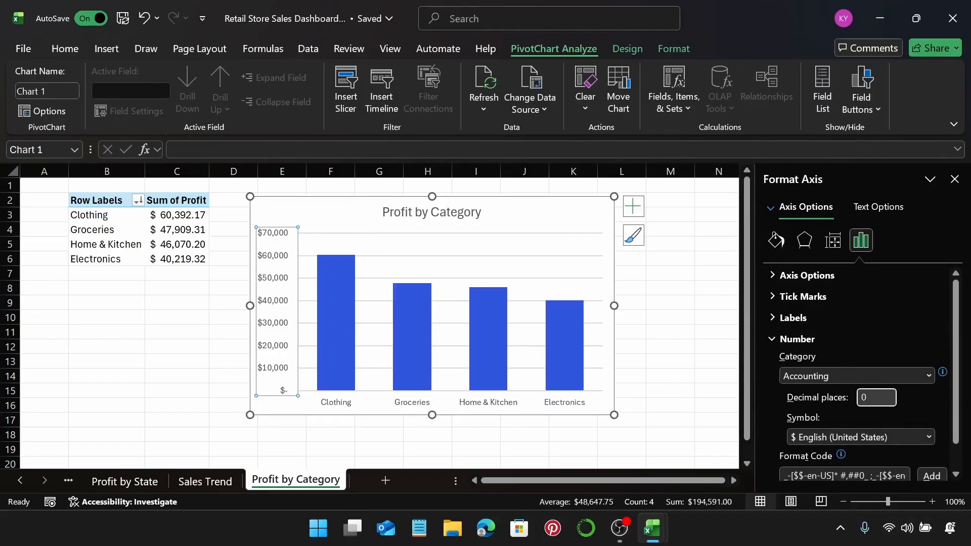
# Step: Insert slicers for State and Customer Segment connected to the Profit by Category chart
pyautogui.click(569, 223)
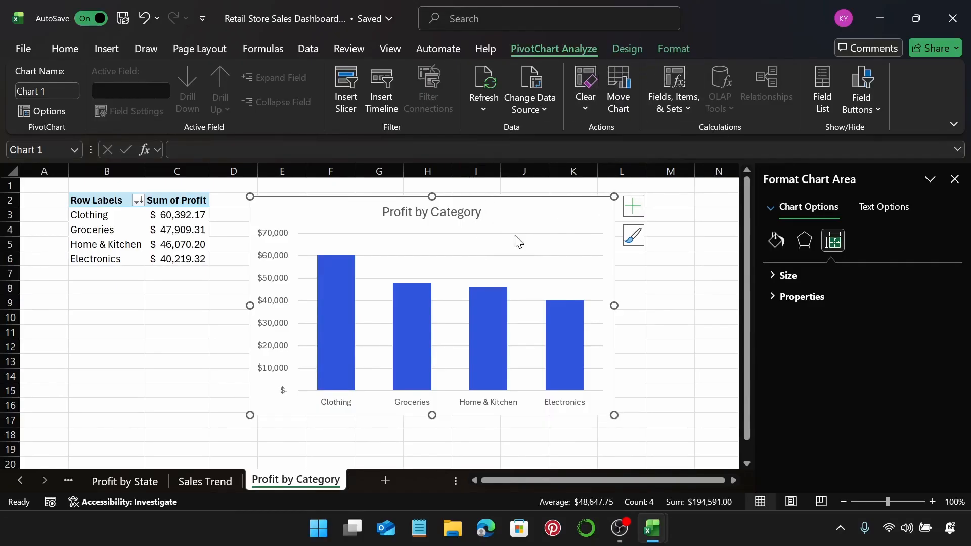
pyautogui.click(101, 50)
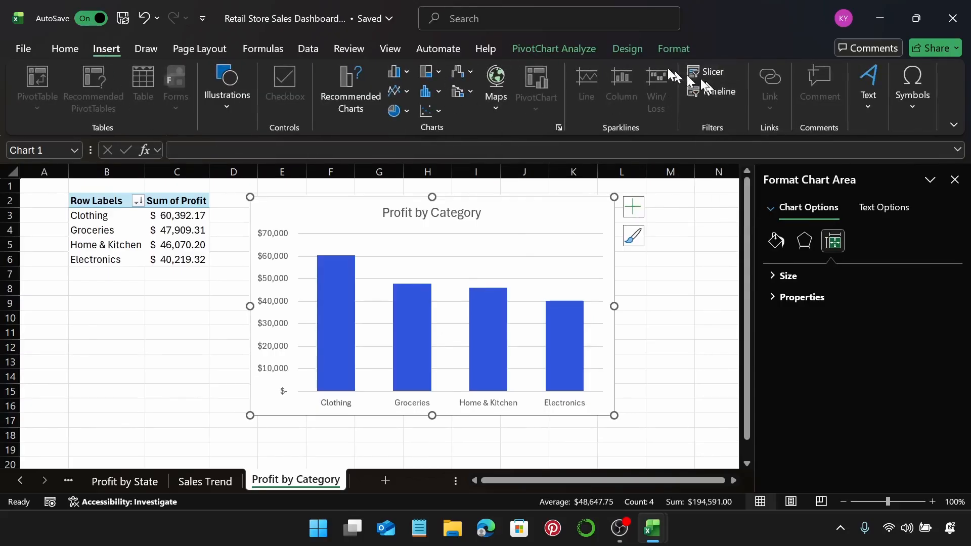
pyautogui.click(563, 49)
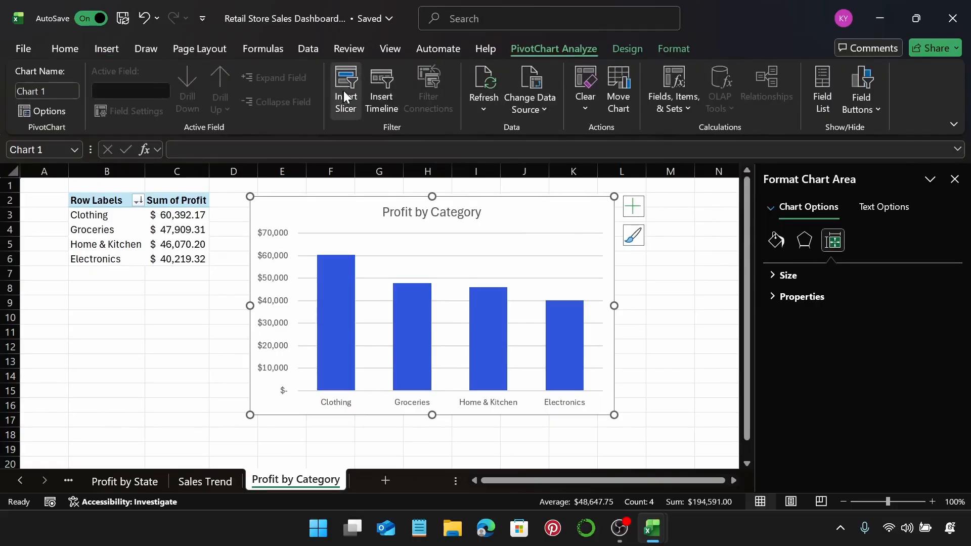
pyautogui.click(104, 49)
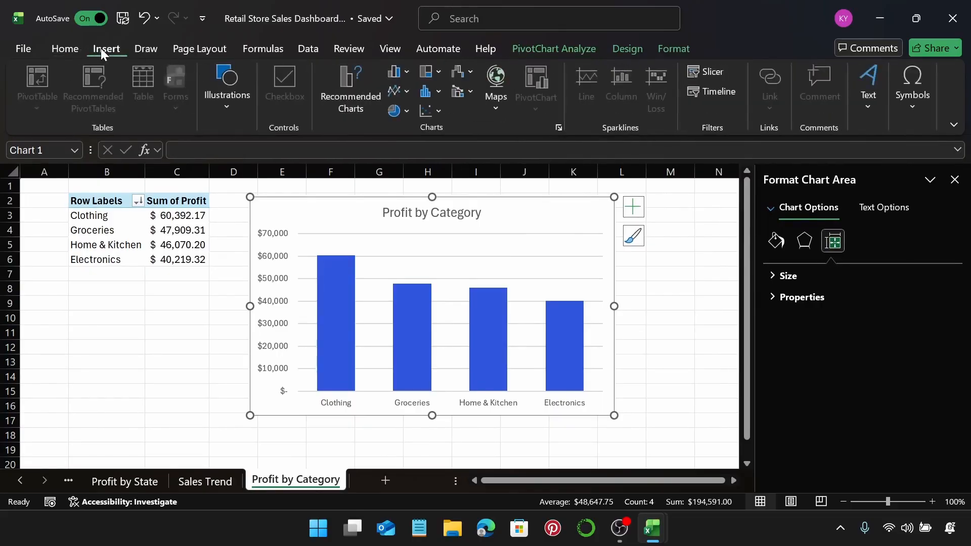
pyautogui.click(722, 77)
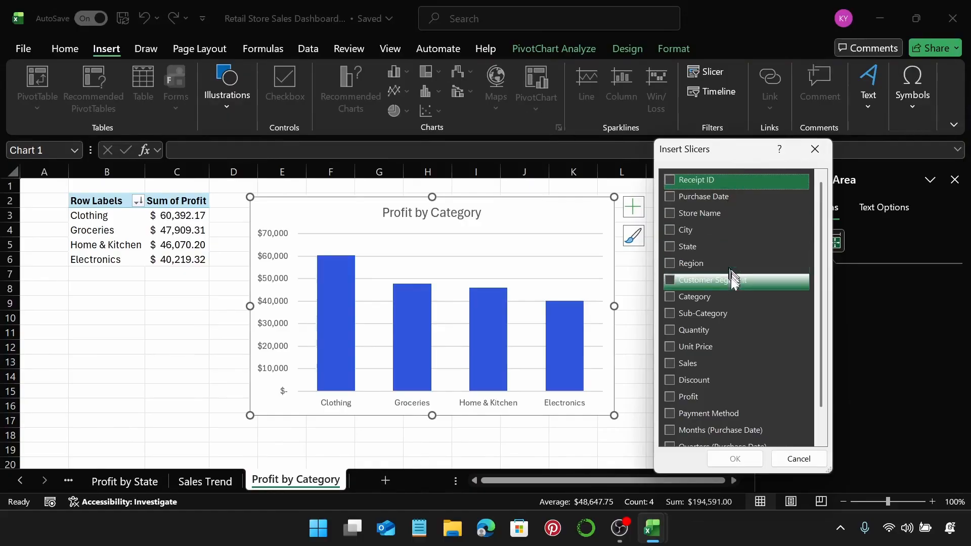
pyautogui.click(673, 279)
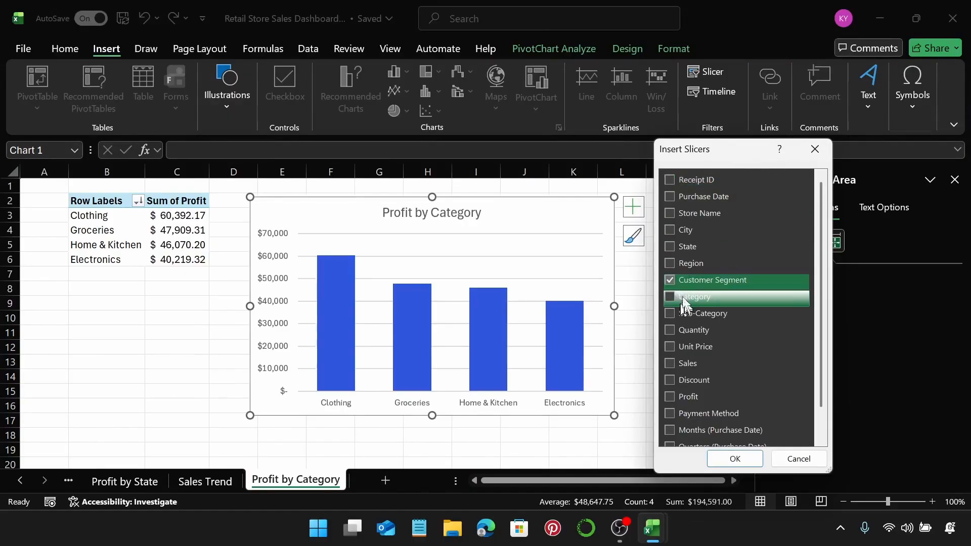
pyautogui.scroll(-1, 677, 366)
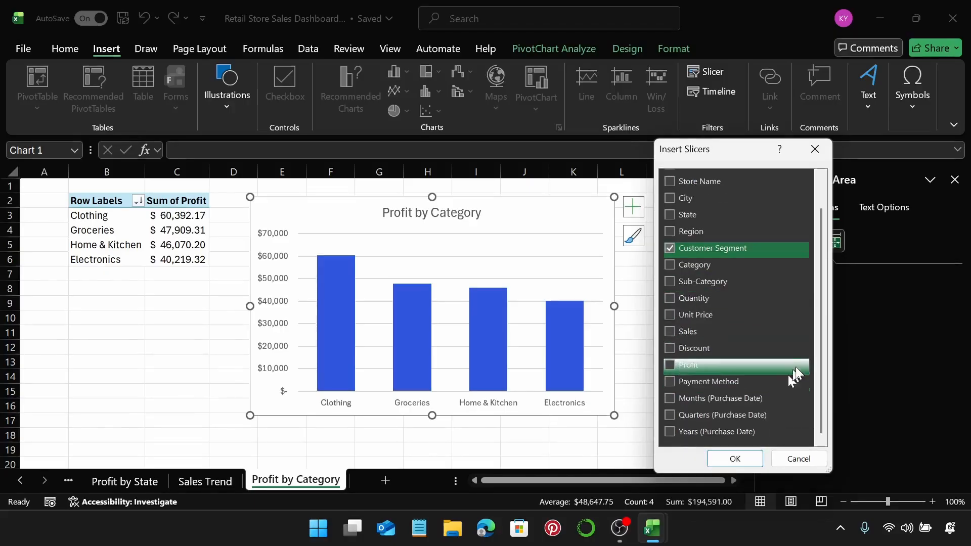
pyautogui.scroll(1, 768, 316)
pyautogui.click(669, 247)
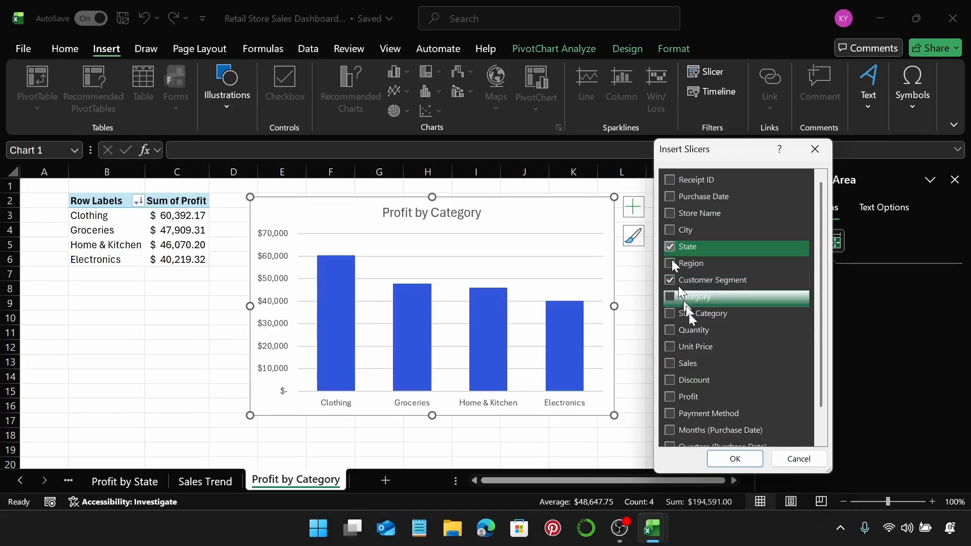
pyautogui.click(737, 458)
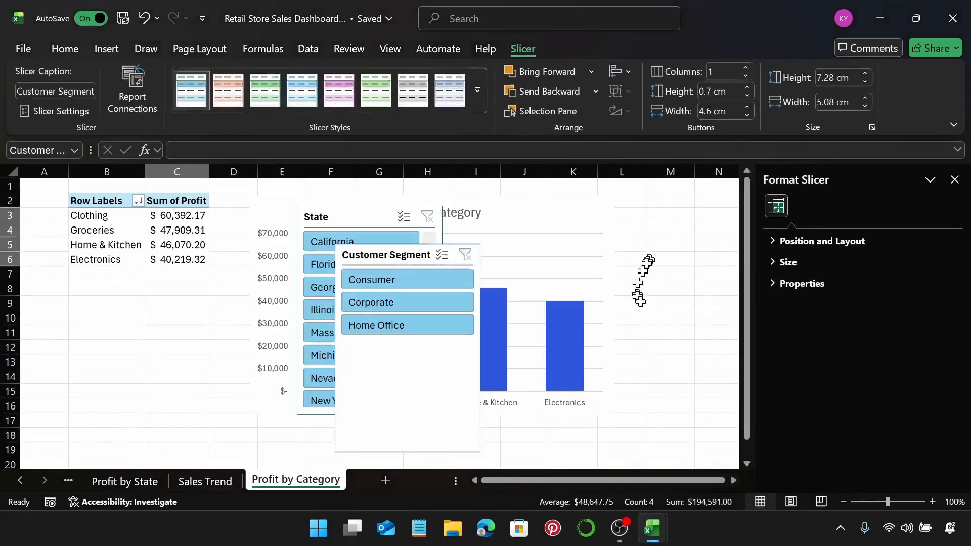
# Step: Close the formatting pane and place the State and Customer Segment slicers side by side to the right of the chart
pyautogui.click(955, 179)
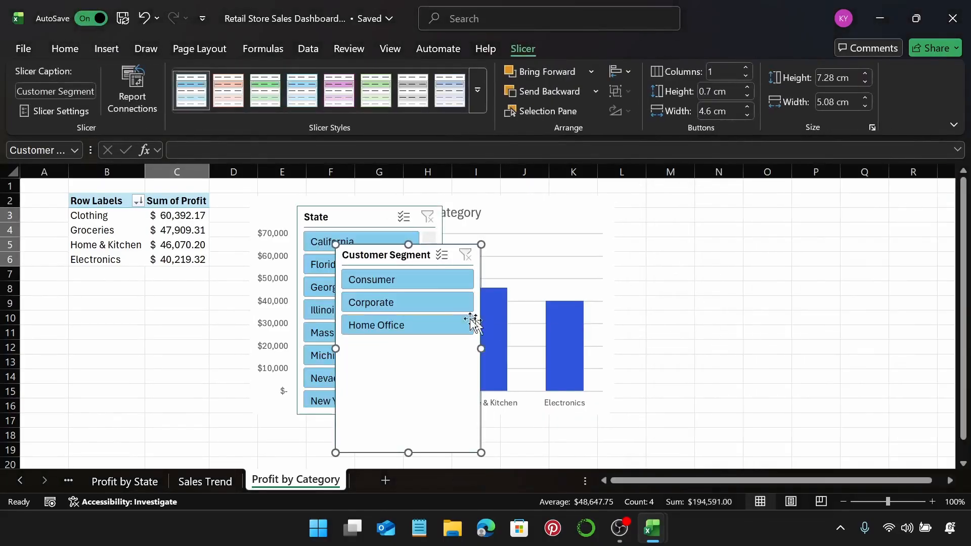
pyautogui.keyDown('shift'); pyautogui.click(357, 211); pyautogui.keyUp('shift')
pyautogui.moveTo(363, 251); pyautogui.dragTo(814, 222)
pyautogui.click(699, 255)
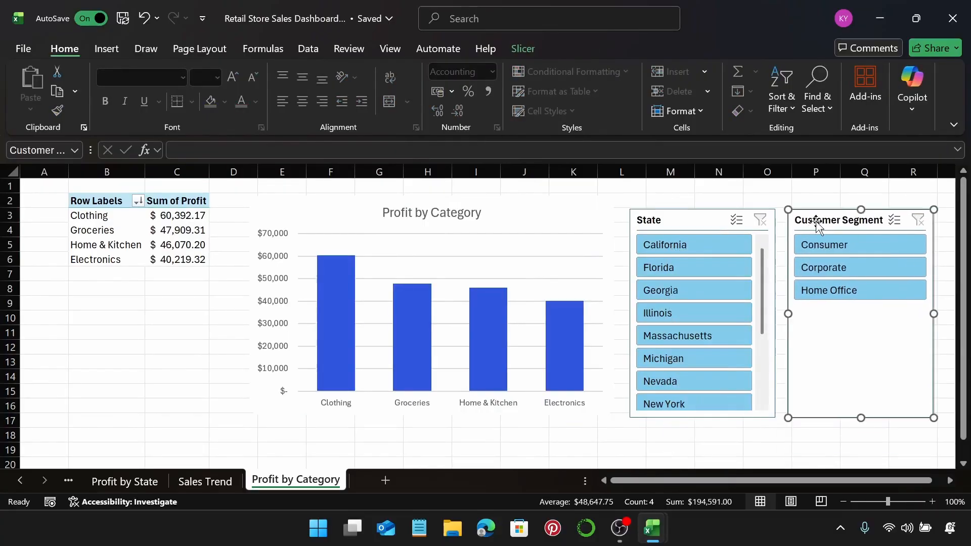
# Step: Duplicate the Customer Segment slicer's current light style and fill the copy's Whole Slicer element with custom color #F3671A
pyautogui.click(523, 49)
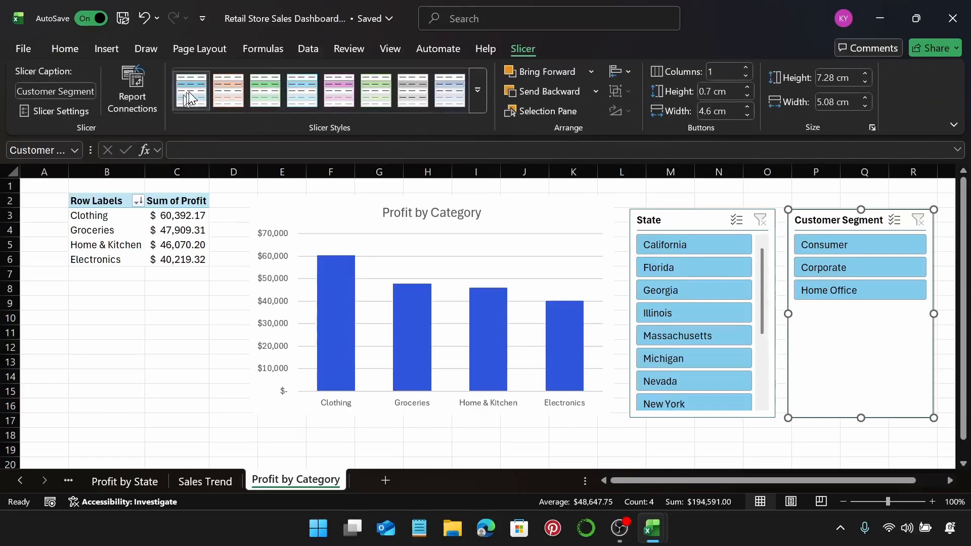
pyautogui.rightClick(190, 96)
pyautogui.click(237, 126)
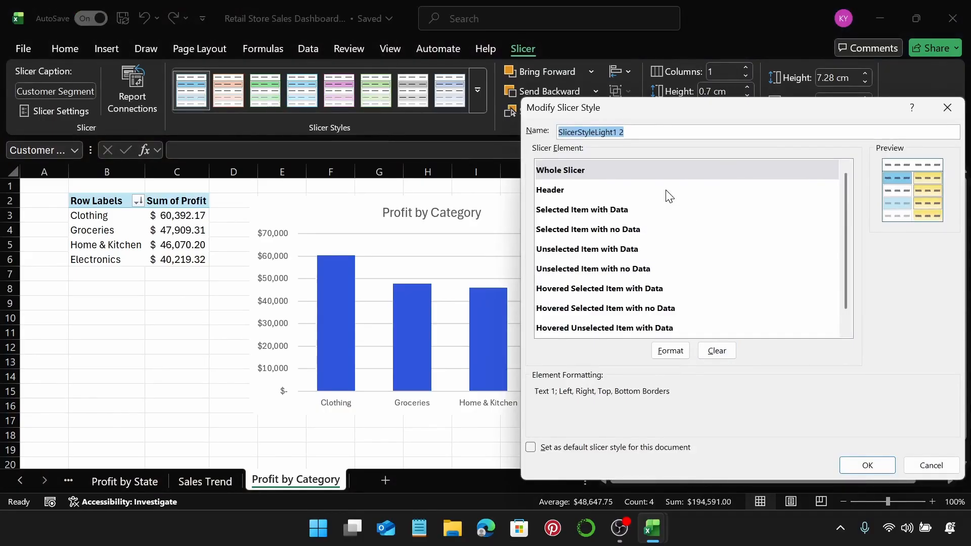
pyautogui.click(622, 171)
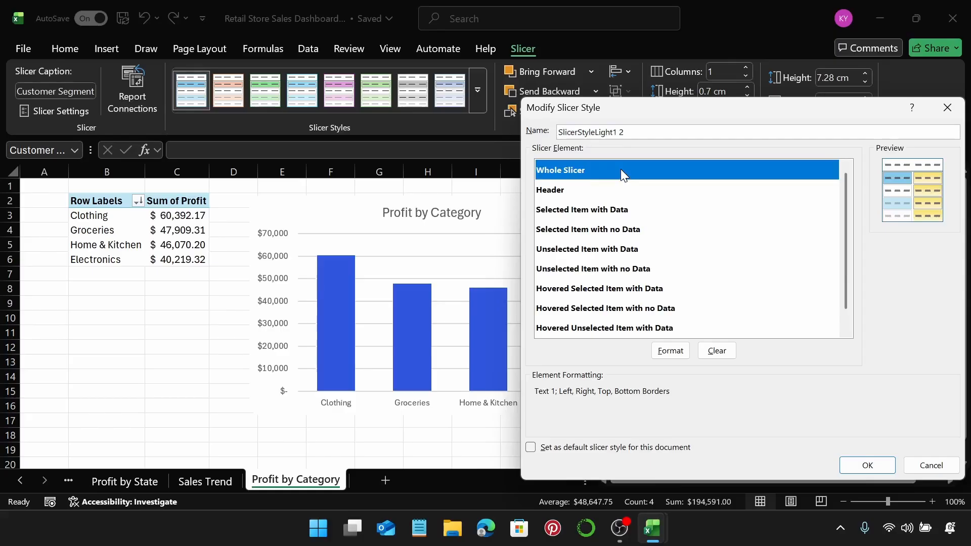
pyautogui.click(670, 350)
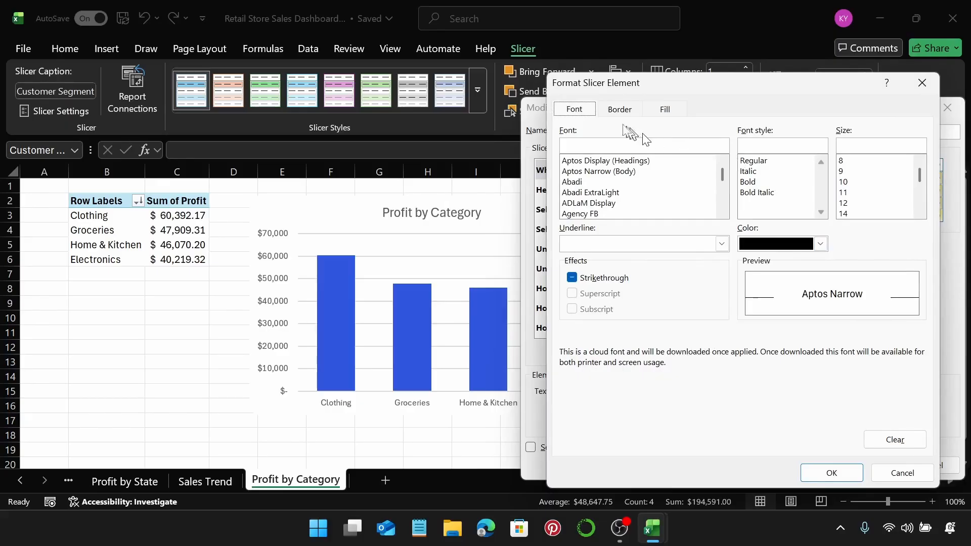
pyautogui.click(656, 113)
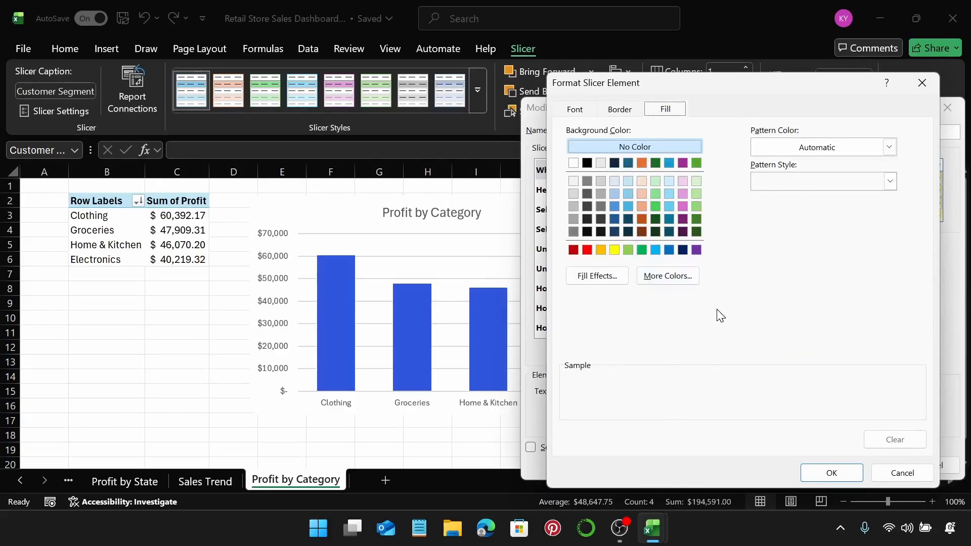
pyautogui.click(675, 276)
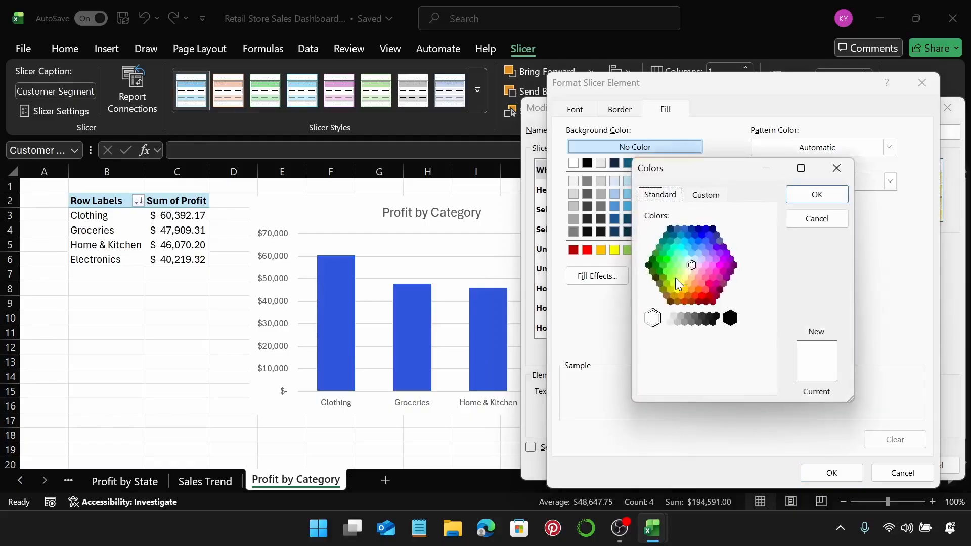
pyautogui.click(717, 198)
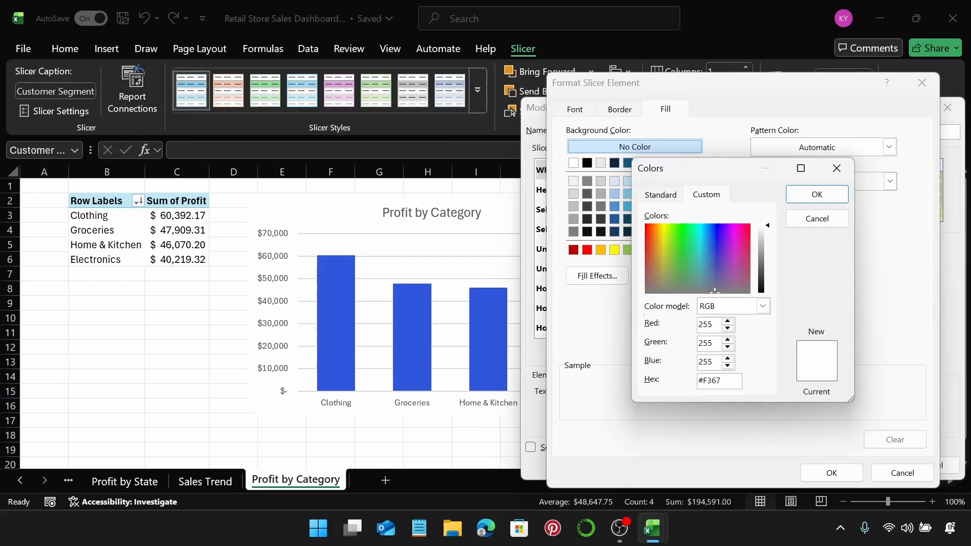
pyautogui.press('Tab')
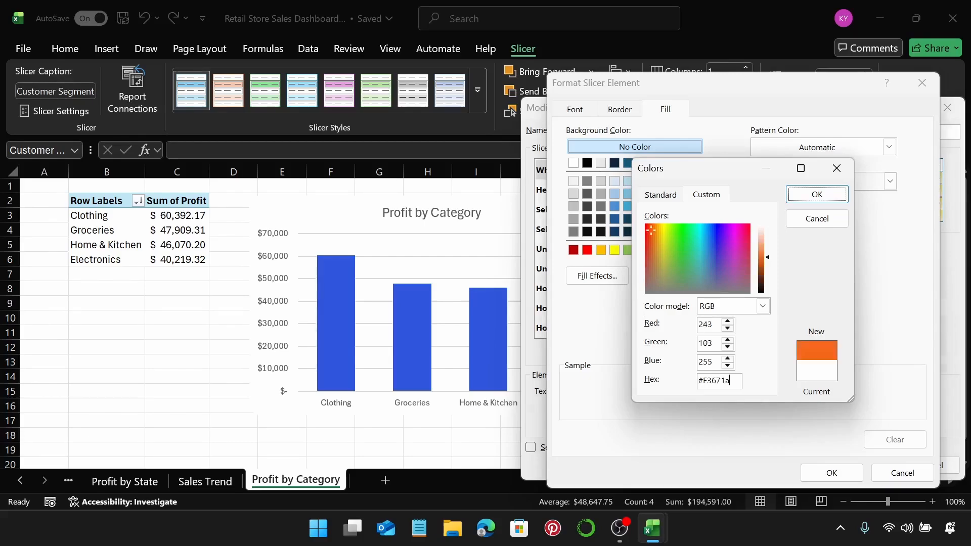
pyautogui.press('Return')
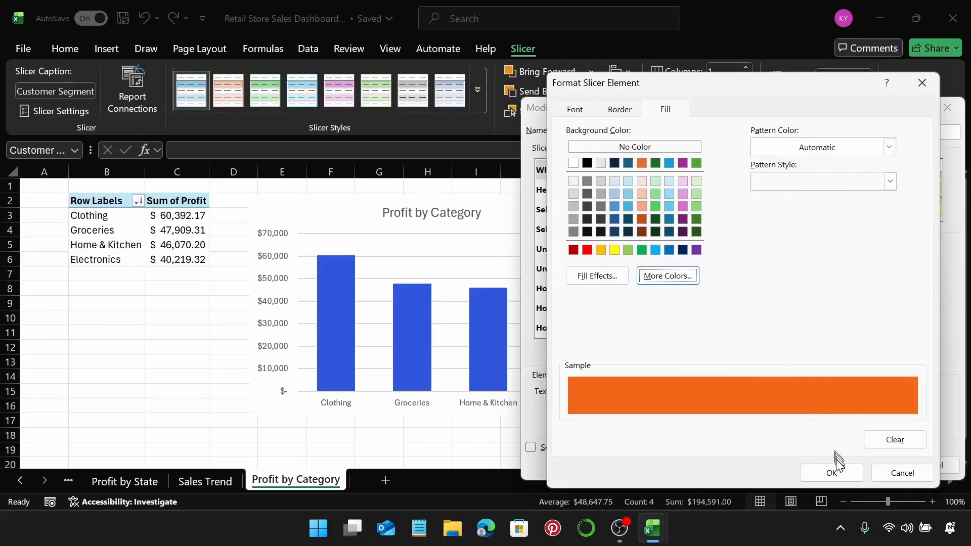
# Step: Remove all borders from the Whole Slicer element and apply its formatting
pyautogui.click(632, 116)
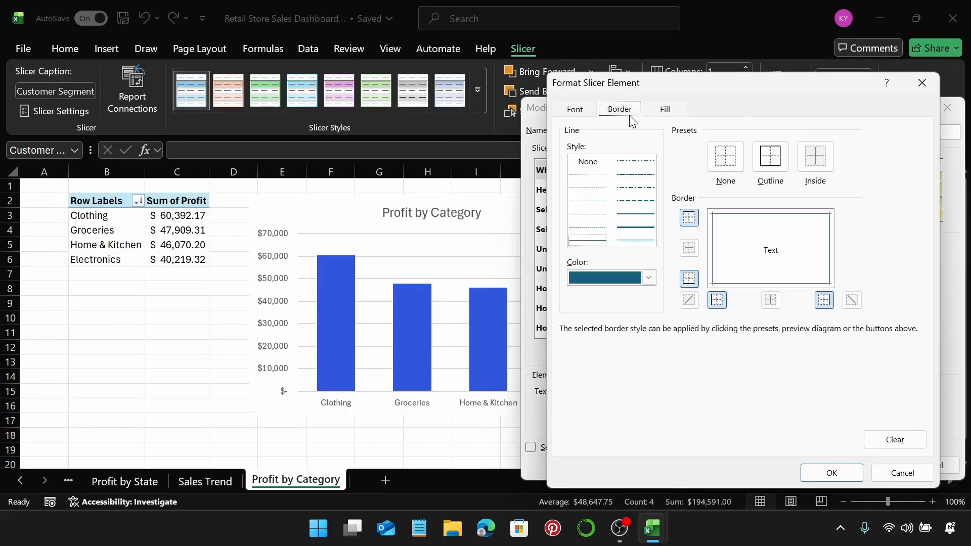
pyautogui.click(736, 167)
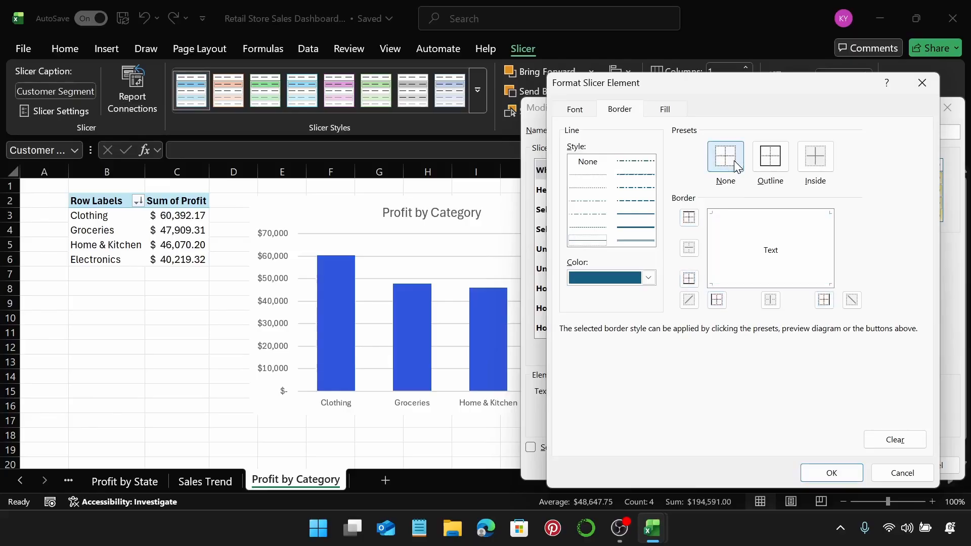
pyautogui.click(847, 472)
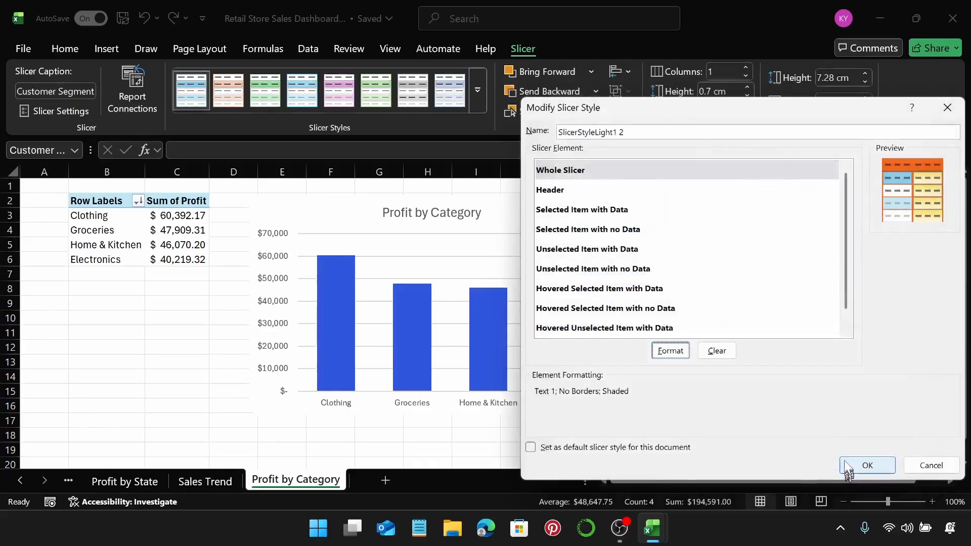
# Step: Remove all borders from the Header element of the duplicated slicer style
pyautogui.click(563, 192)
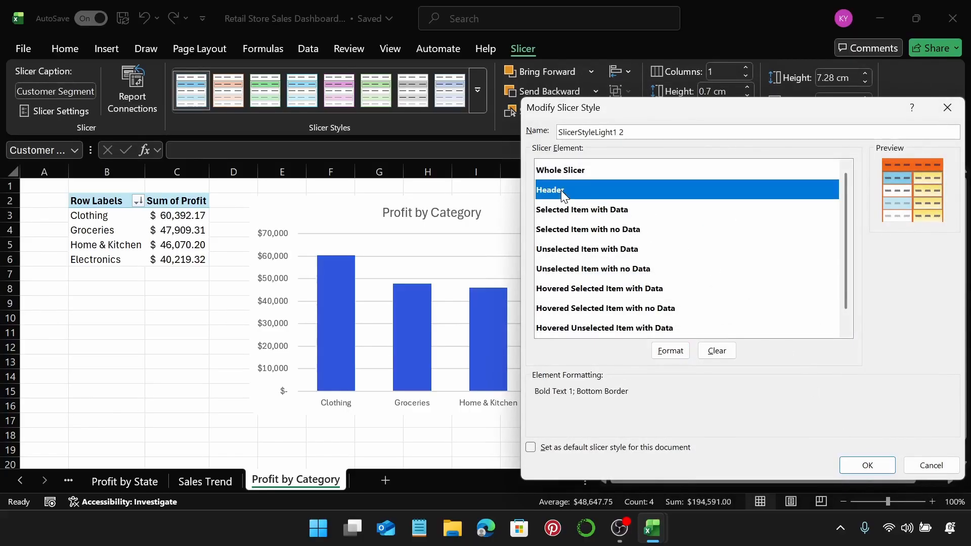
pyautogui.click(670, 351)
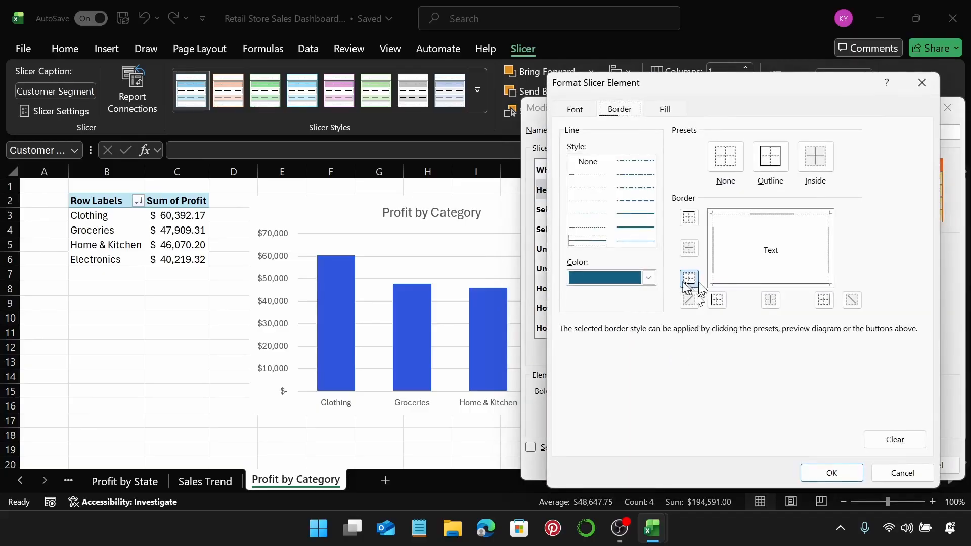
pyautogui.click(722, 162)
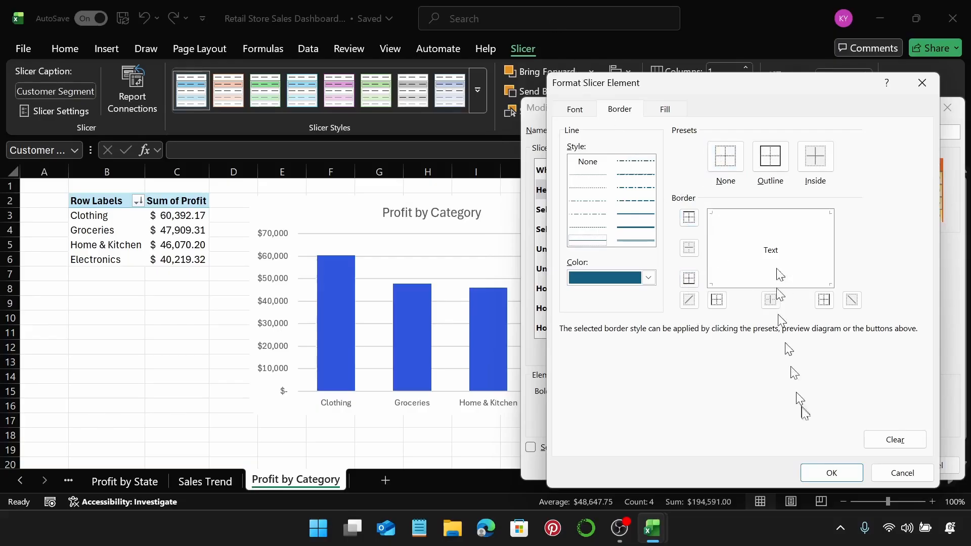
pyautogui.click(820, 464)
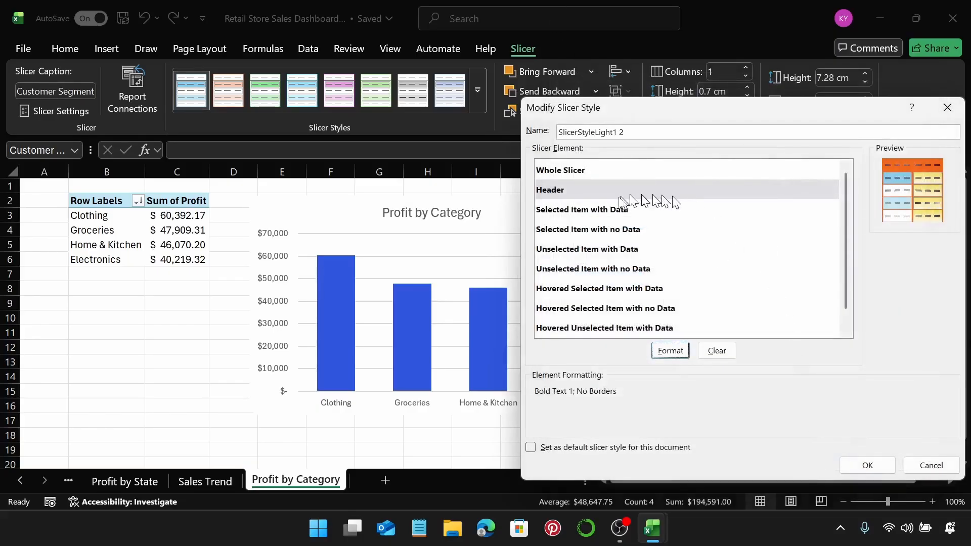
# Step: Fill the Selected Item with Data element of the duplicated slicer style with a custom royal blue background color
pyautogui.click(602, 208)
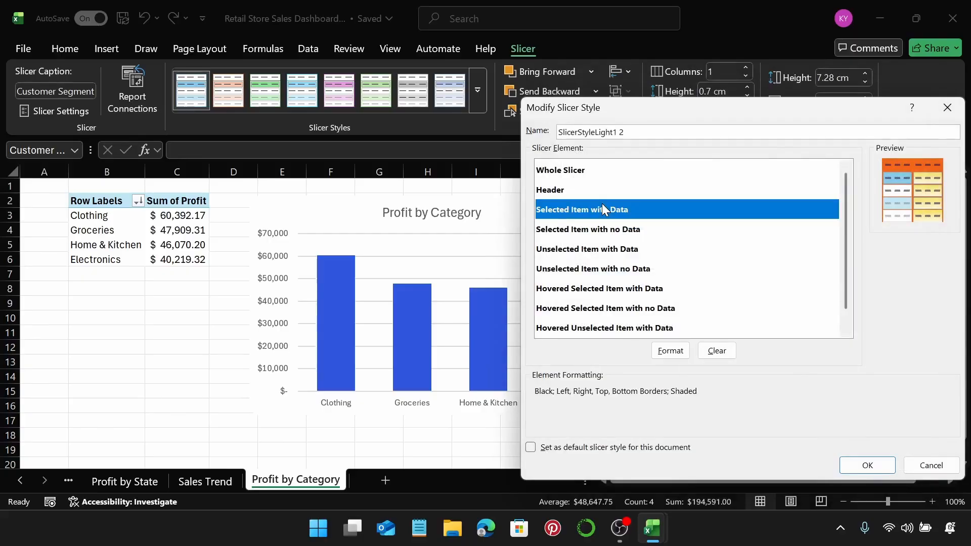
pyautogui.click(666, 350)
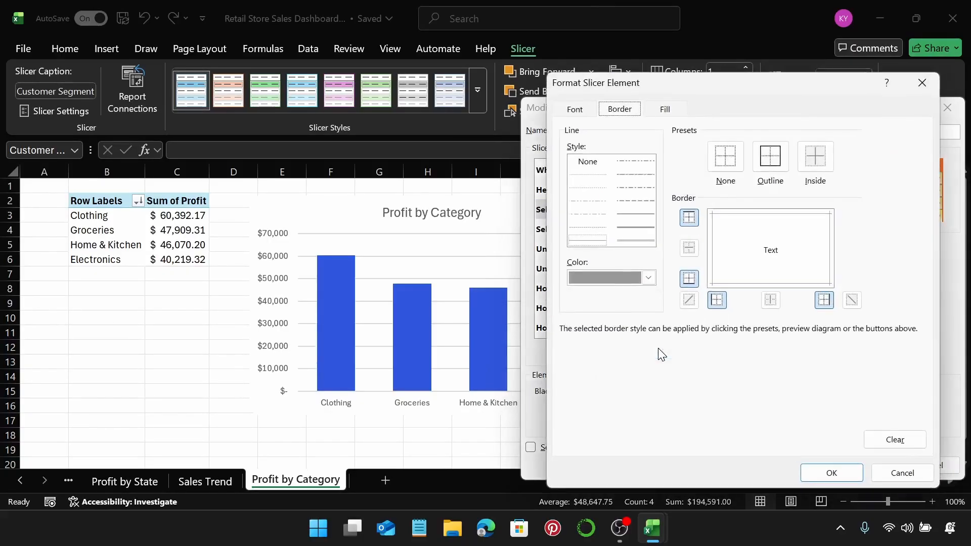
pyautogui.click(664, 110)
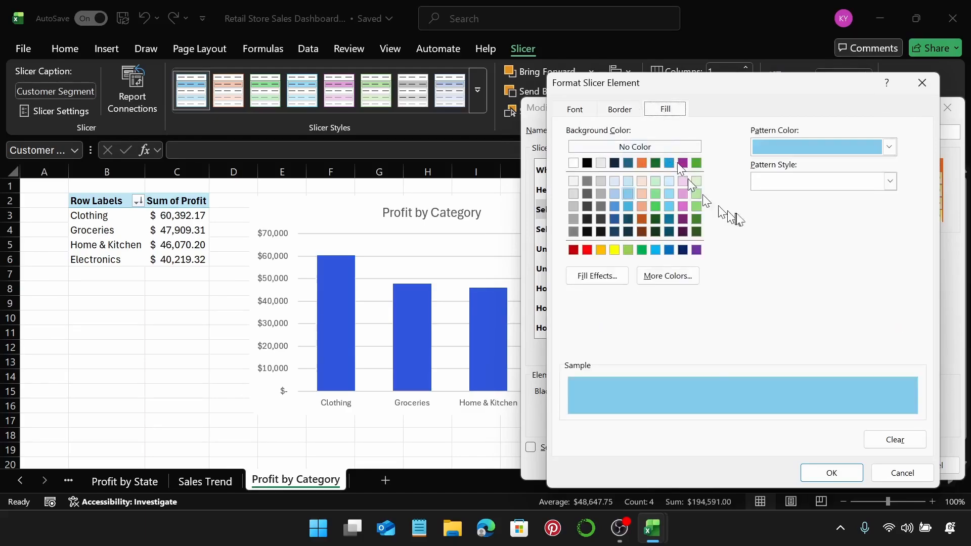
pyautogui.click(684, 279)
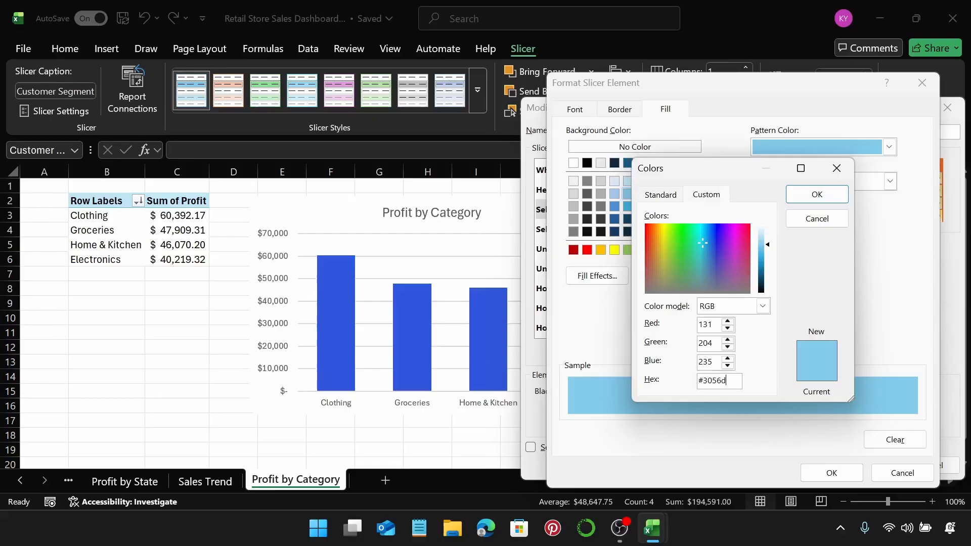
pyautogui.click(816, 195)
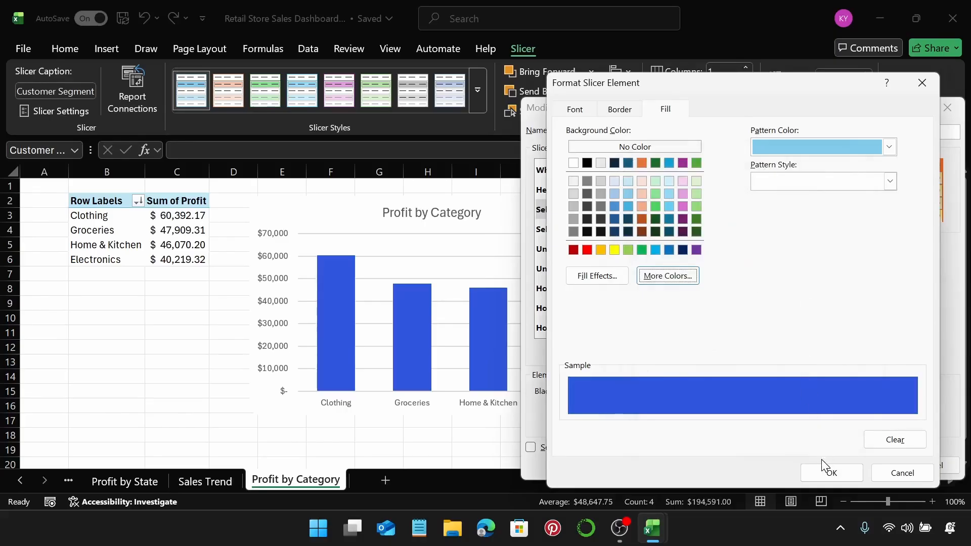
pyautogui.click(822, 473)
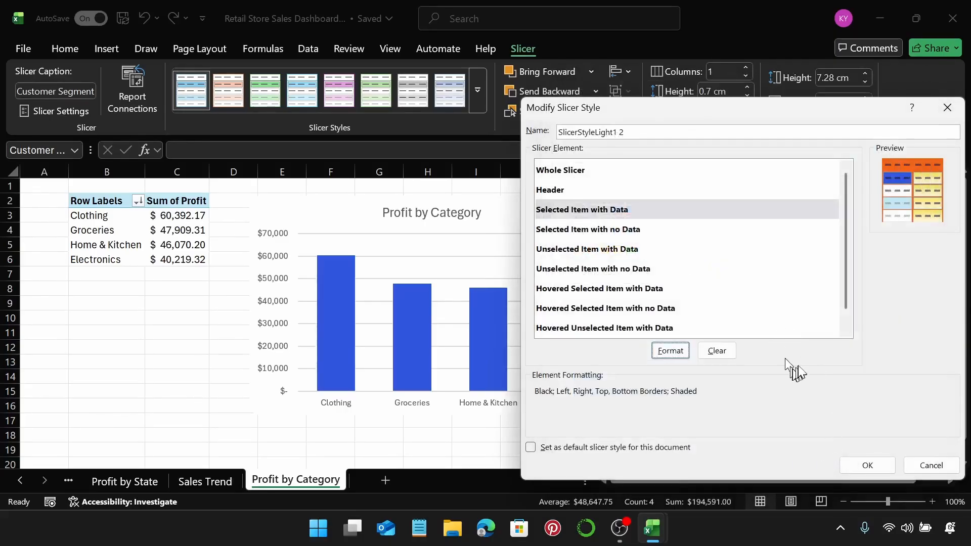
# Step: Save the modified slicer style and apply the new orange and blue style to the Customer Segment slicer
pyautogui.click(867, 466)
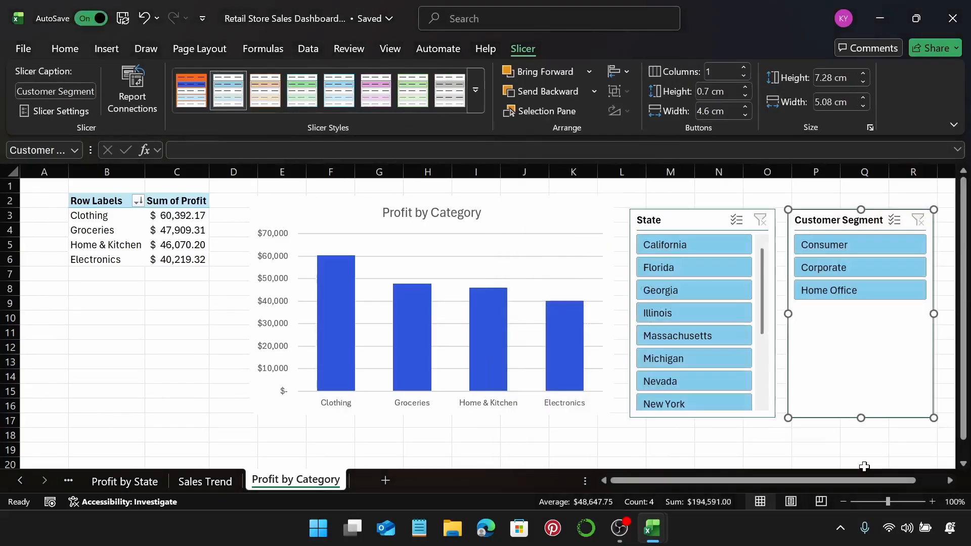
pyautogui.click(188, 104)
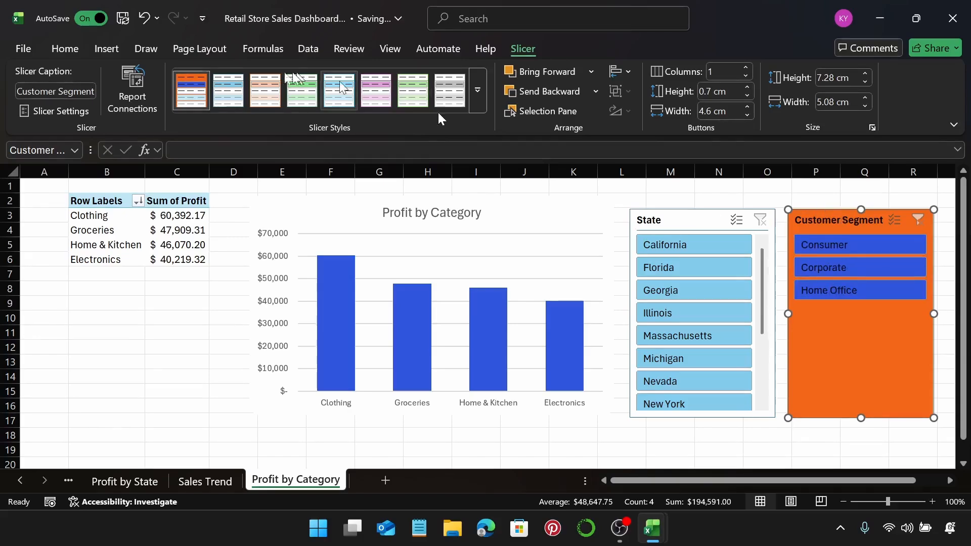
# Step: Modify the custom orange slicer style so the font colour of Selected Item with Data is white
pyautogui.rightClick(193, 84)
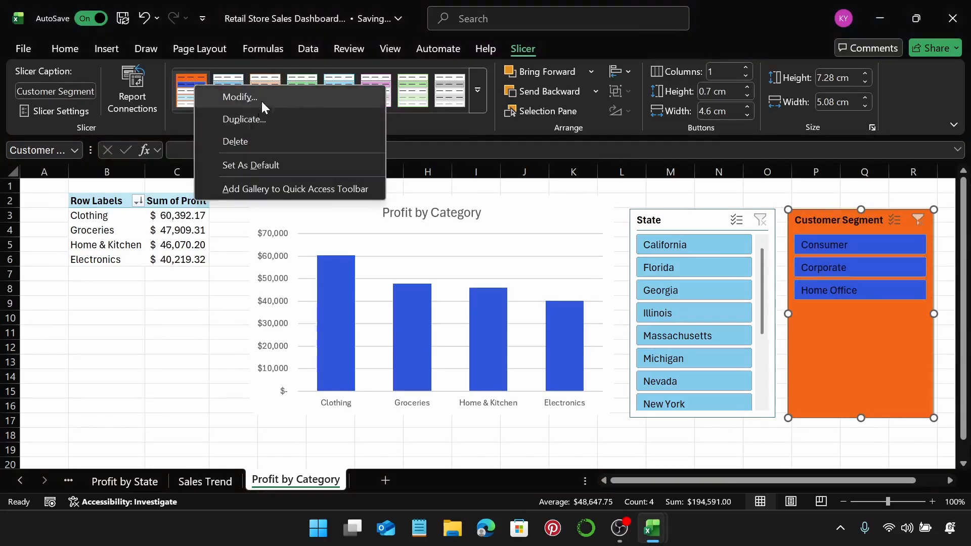
pyautogui.click(261, 98)
pyautogui.click(593, 209)
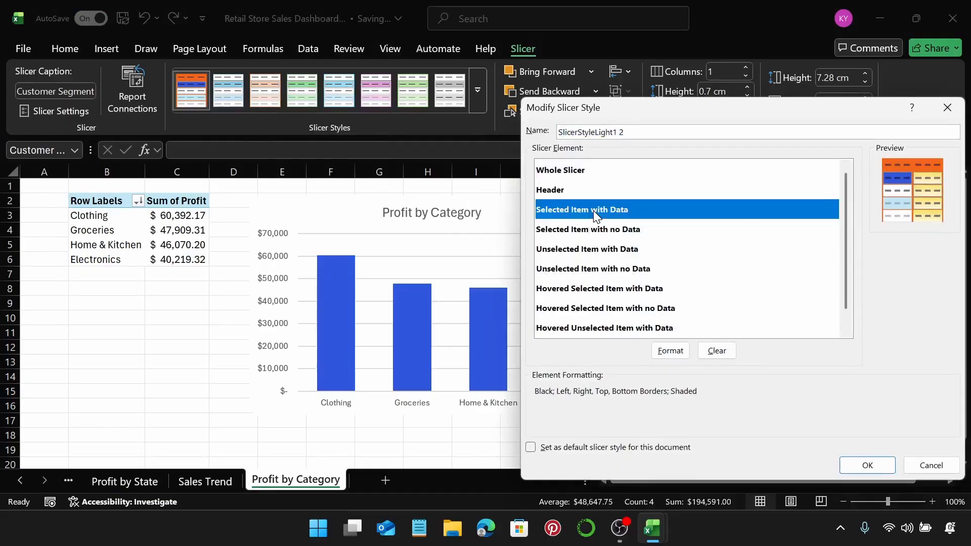
pyautogui.click(670, 350)
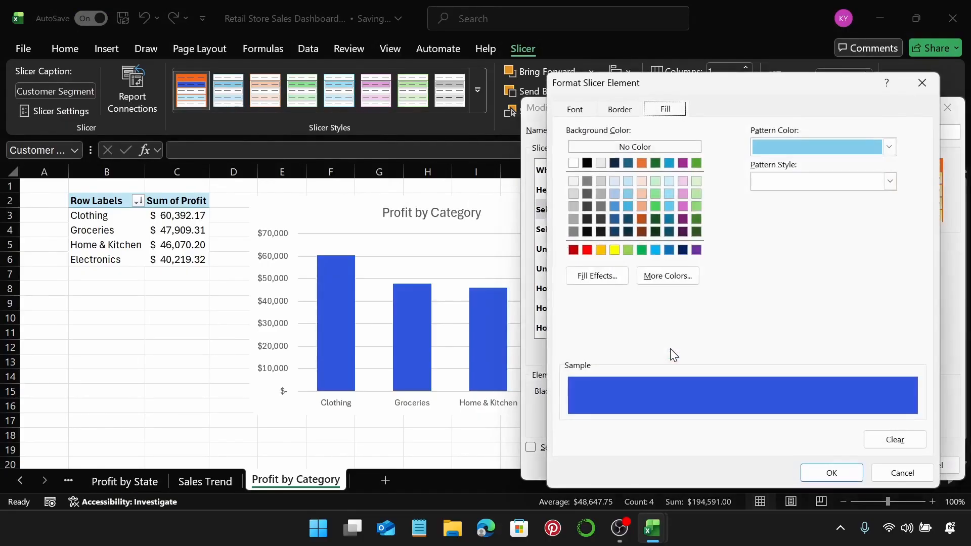
pyautogui.click(585, 111)
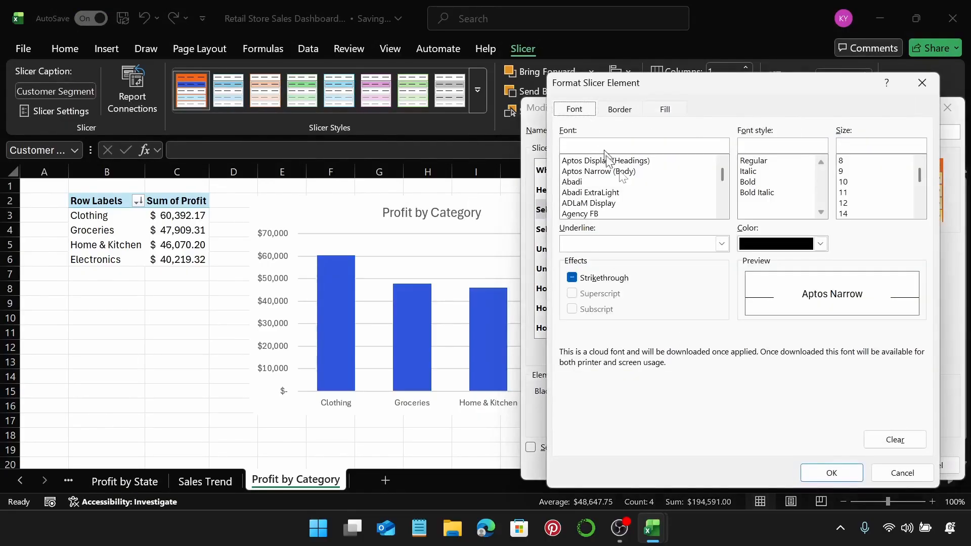
pyautogui.click(820, 245)
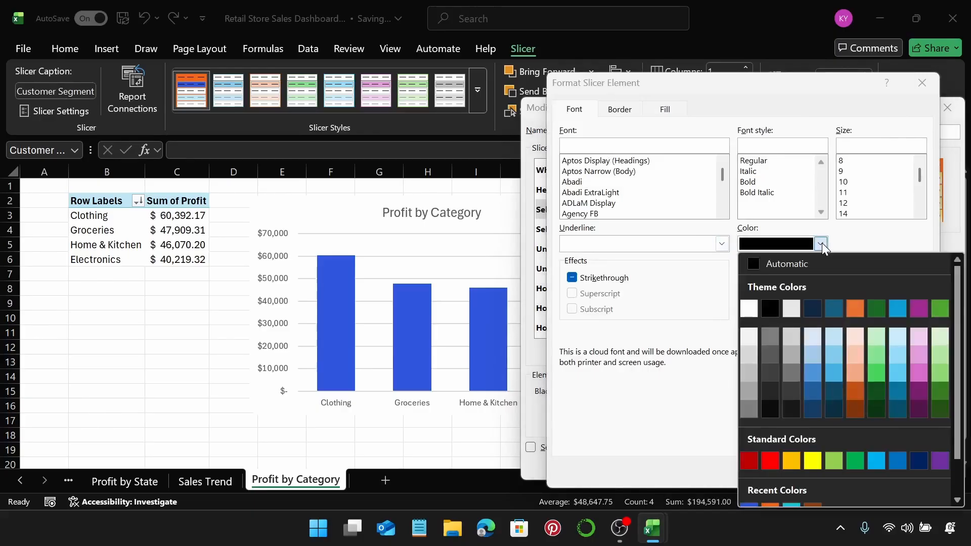
pyautogui.click(753, 308)
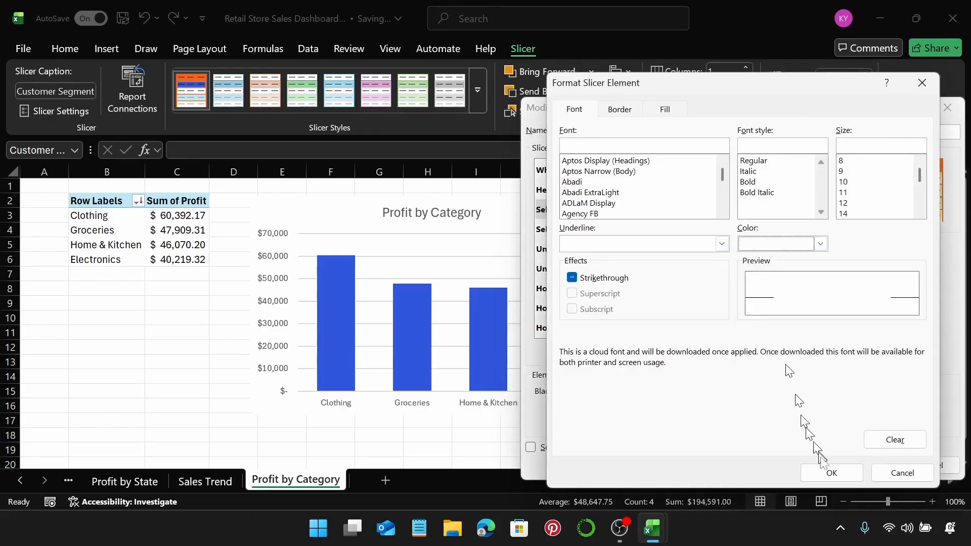
pyautogui.click(829, 471)
pyautogui.click(864, 464)
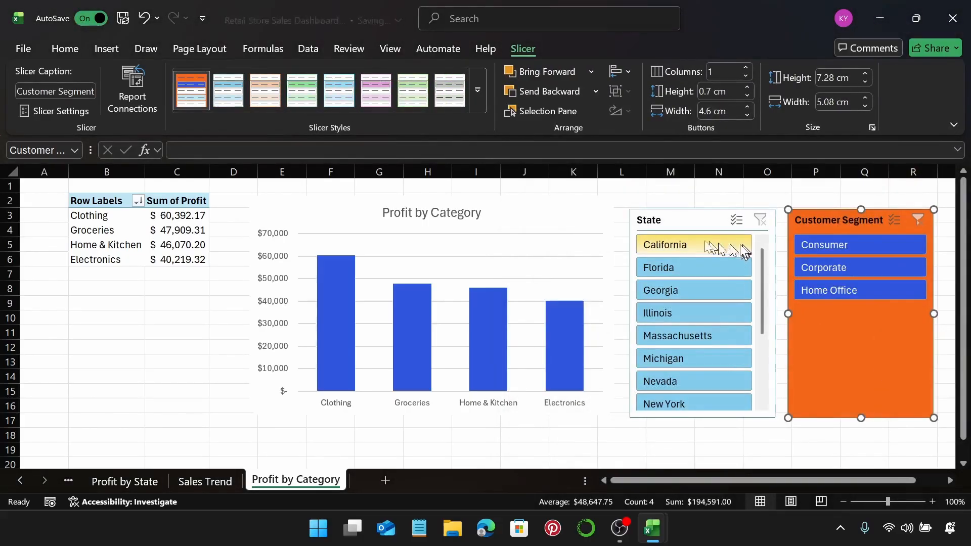
# Step: Apply the custom orange and blue slicer style to the State slicer
pyautogui.click(693, 221)
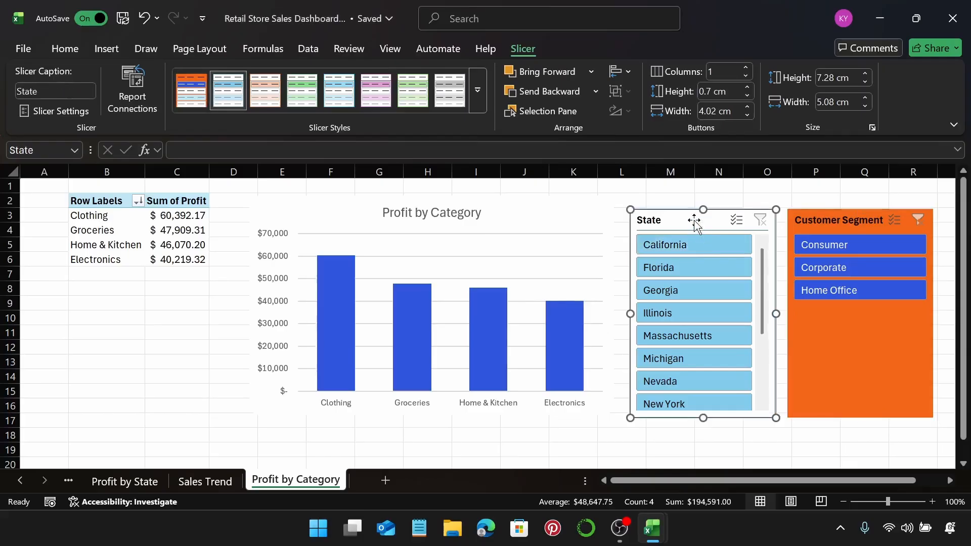
pyautogui.click(191, 90)
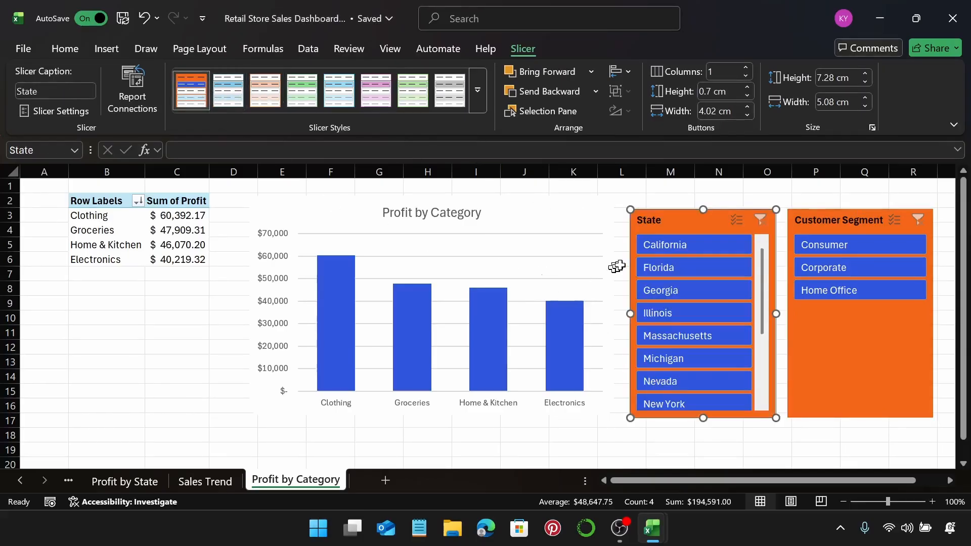
pyautogui.click(767, 438)
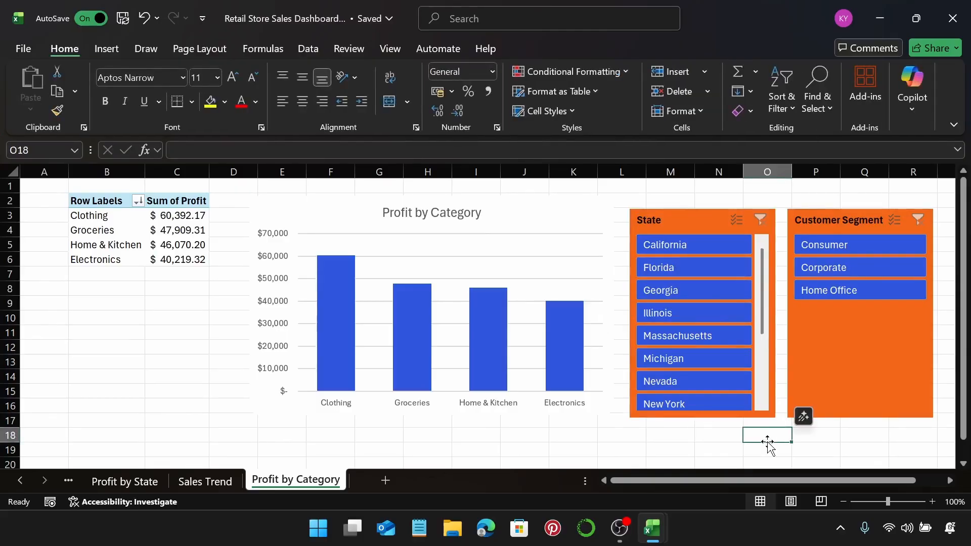
# Step: Test the State slicer by filtering to California and Florida in turn, and clear its filter
pyautogui.click(713, 246)
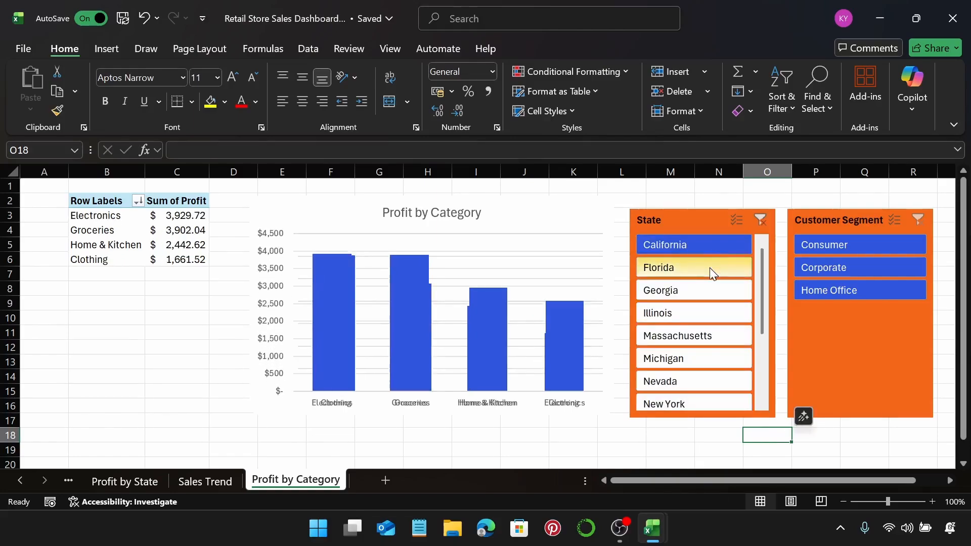
pyautogui.click(709, 270)
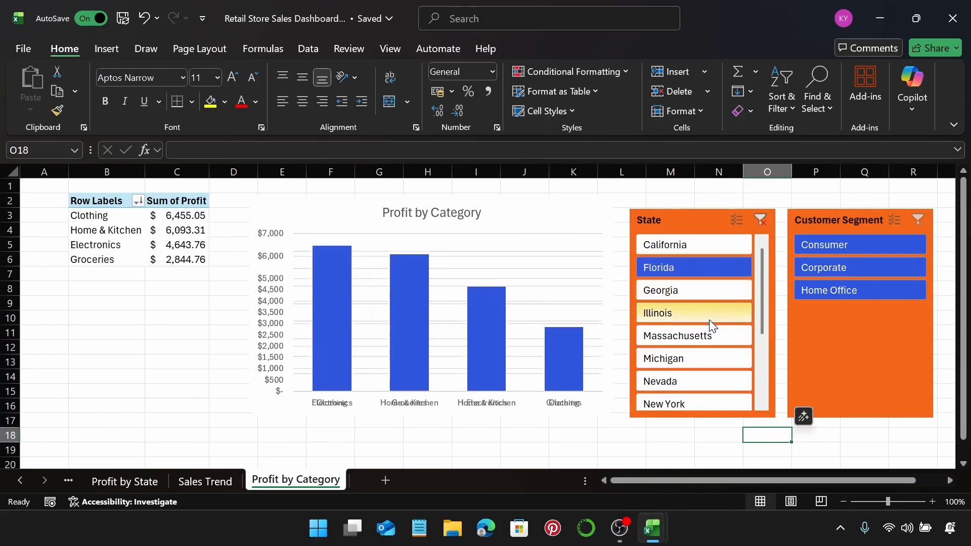
pyautogui.click(759, 221)
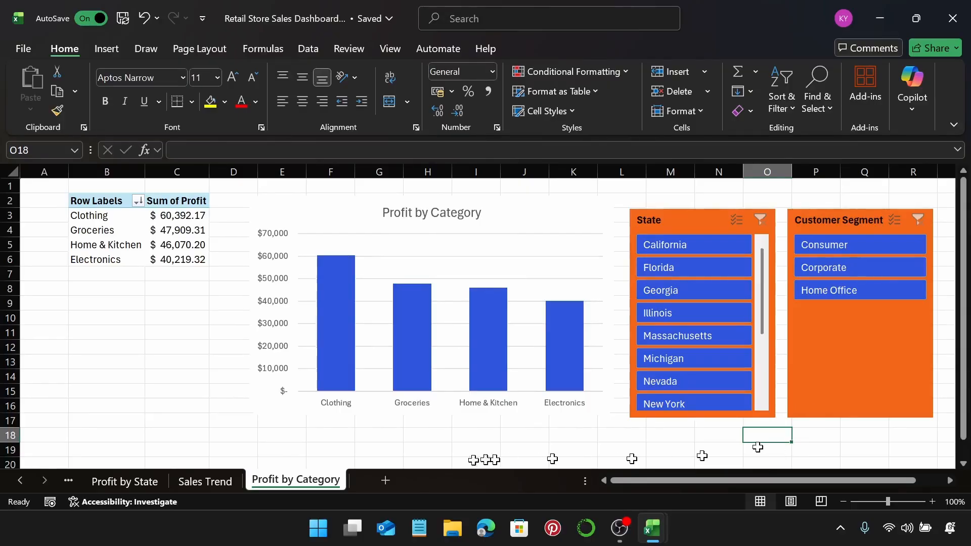
# Step: Add a new worksheet after Profit by Category and name it Payment Method Distribution
pyautogui.click(387, 478)
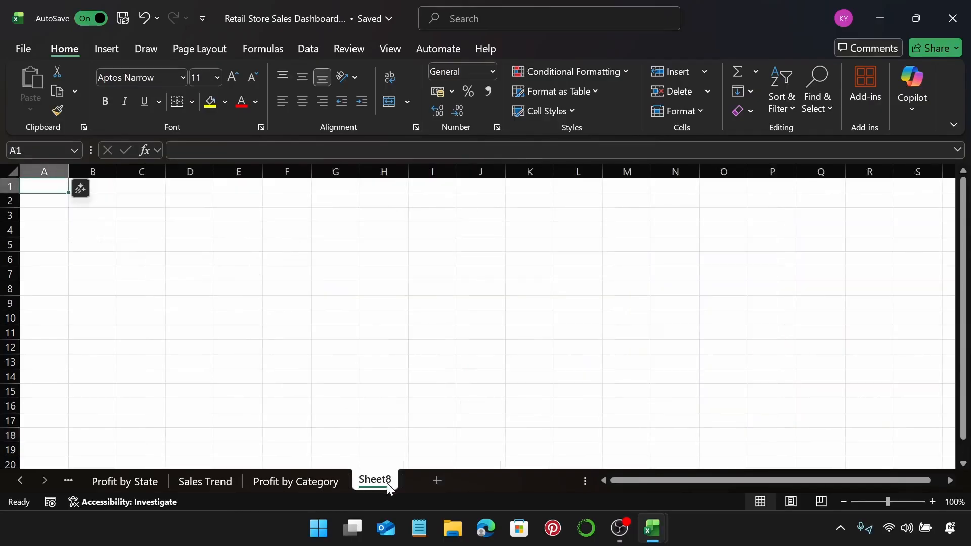
pyautogui.doubleClick(387, 480)
pyautogui.write('Pay')
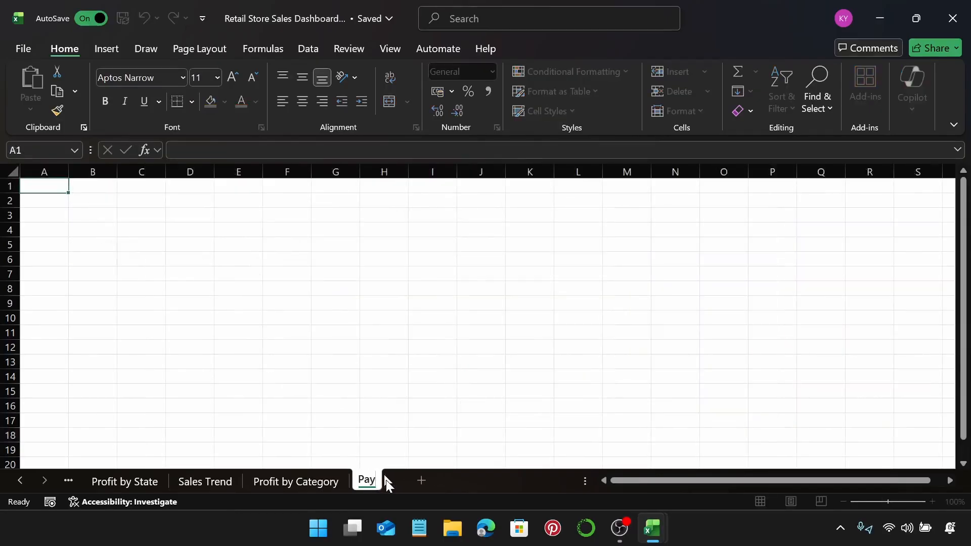
pyautogui.write('ment Method')
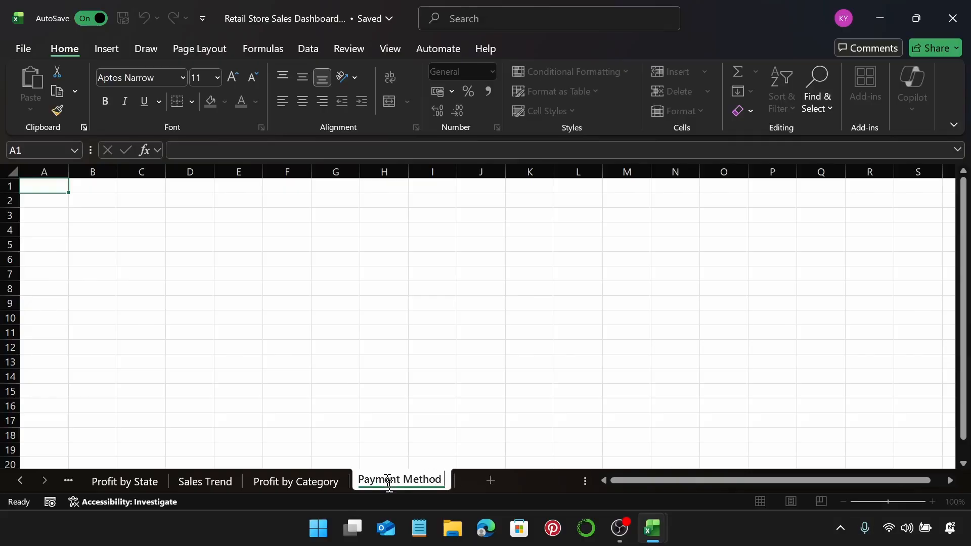
pyautogui.write(' Disyt')
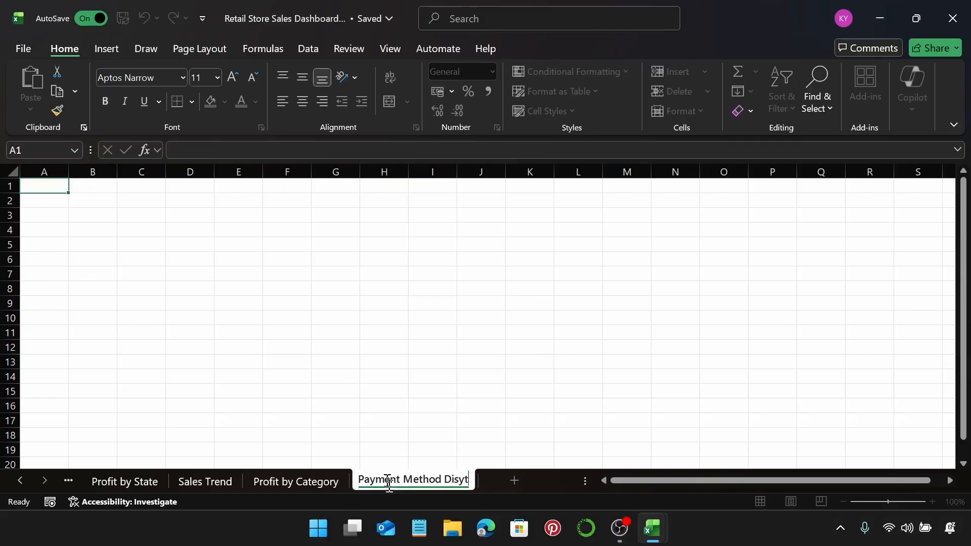
pyautogui.press('BackSpace')
pyautogui.press('BackSpace')
pyautogui.write('tribution')
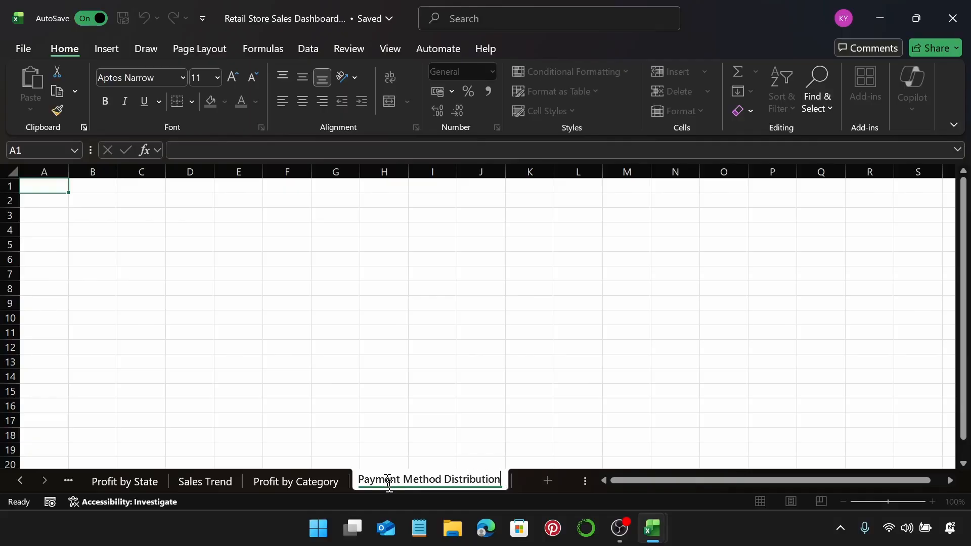
pyautogui.press('Return')
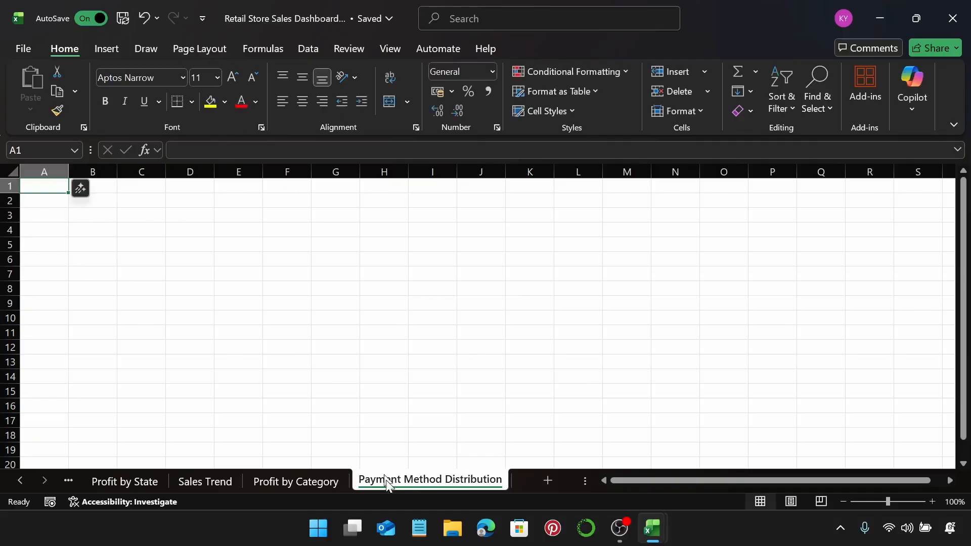
# Step: Insert a PivotTable based on Table1 at cell B2 of the Payment Method Distribution sheet
pyautogui.click(104, 201)
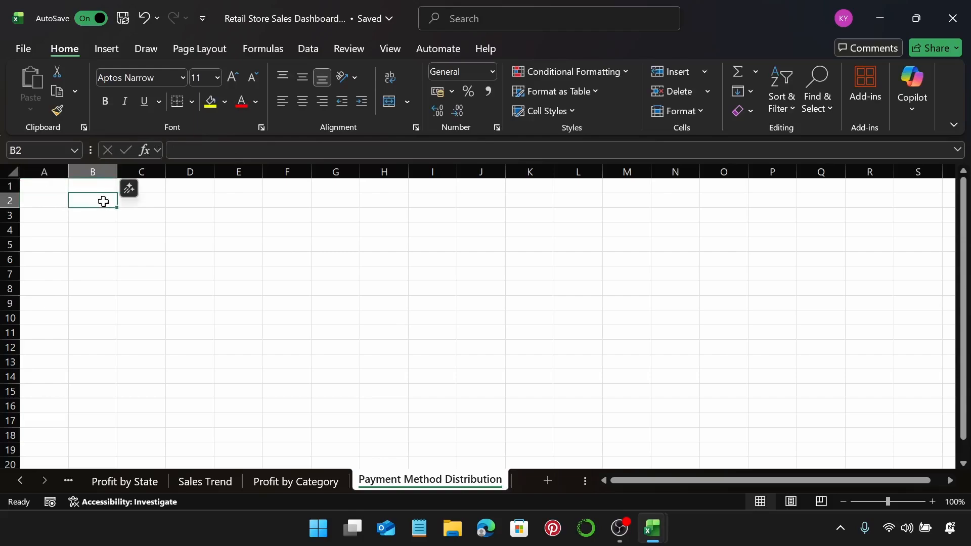
pyautogui.click(108, 51)
pyautogui.click(33, 80)
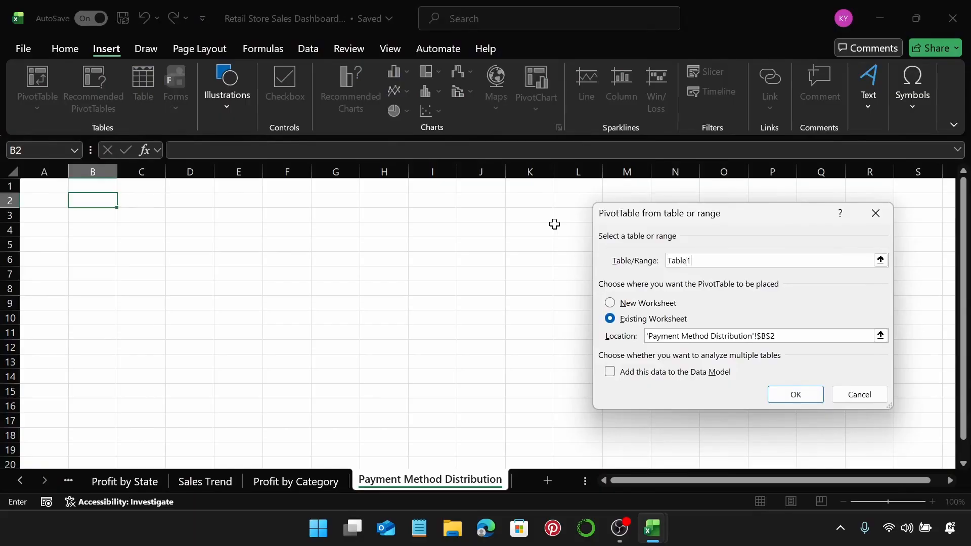
pyautogui.press('Return')
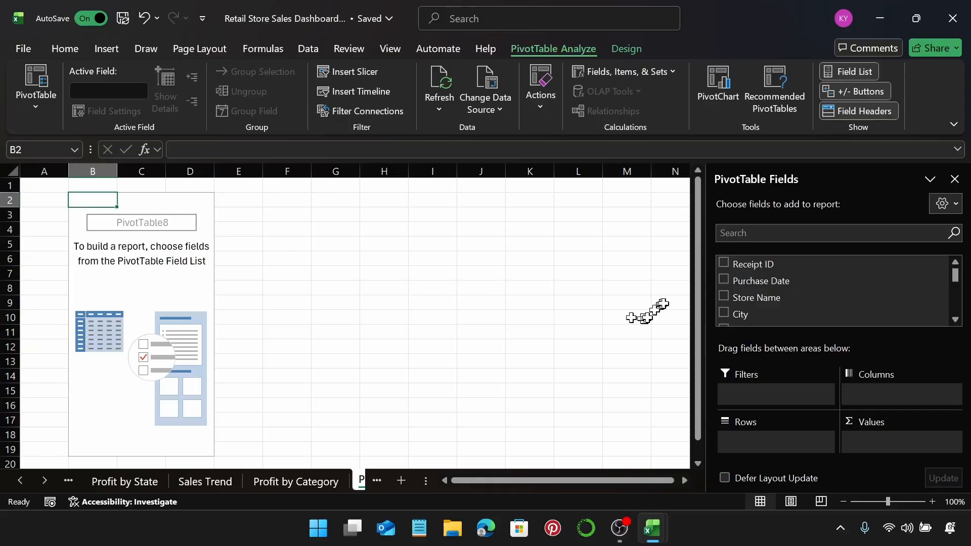
# Step: Add the Payment Method field to the rows of the PivotTable
pyautogui.scroll(-2, 809, 288)
pyautogui.scroll(-5, 830, 298)
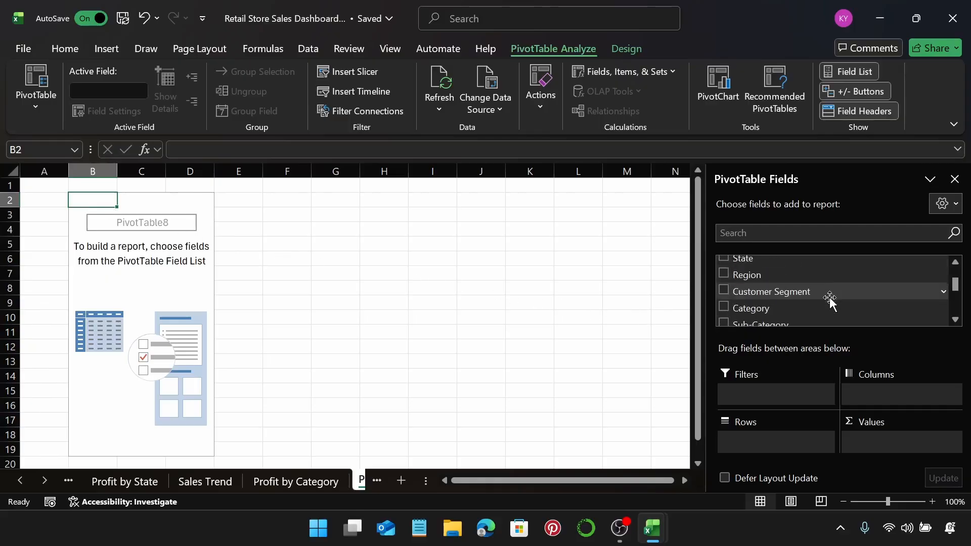
pyautogui.scroll(-6, 830, 298)
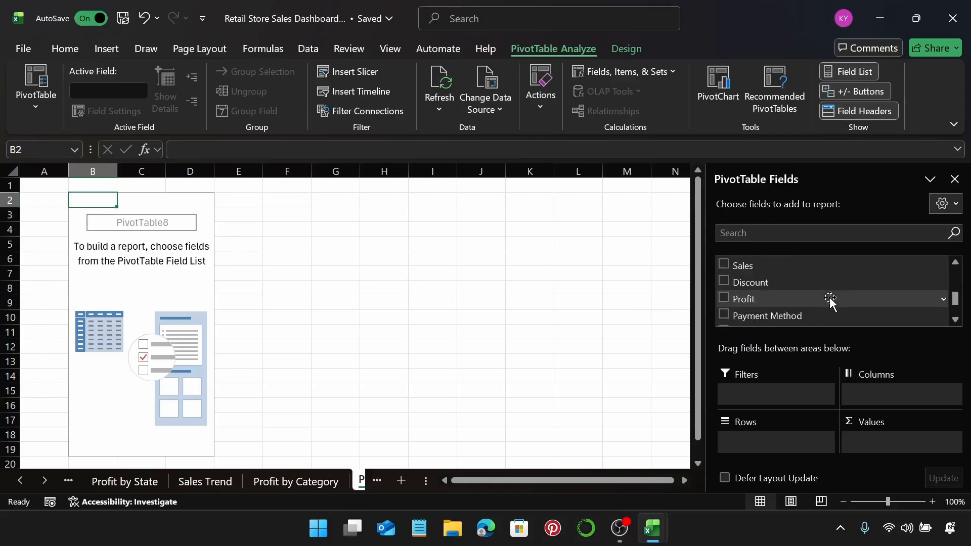
pyautogui.moveTo(782, 283); pyautogui.dragTo(763, 433)
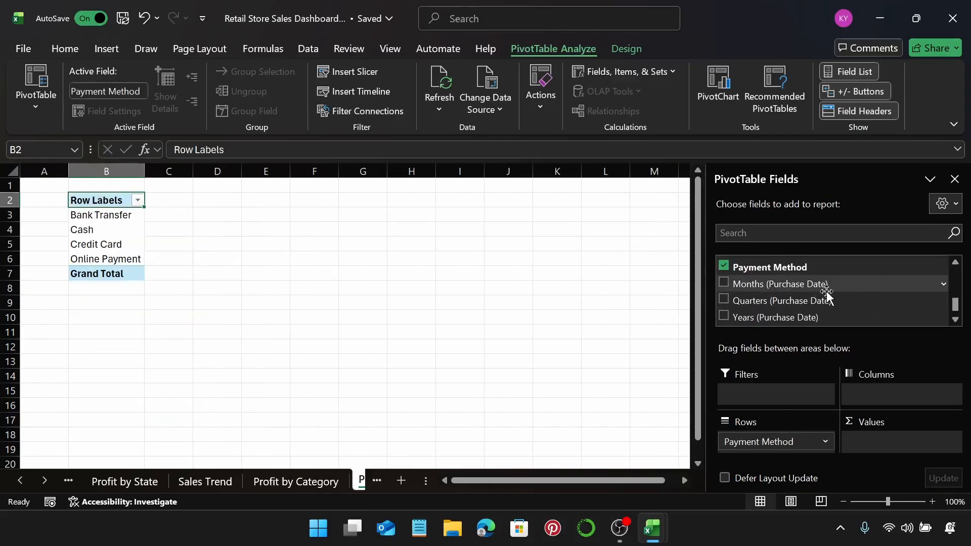
# Step: Add the Sales field to the PivotTable values as Sum of Sales
pyautogui.scroll(4, 826, 292)
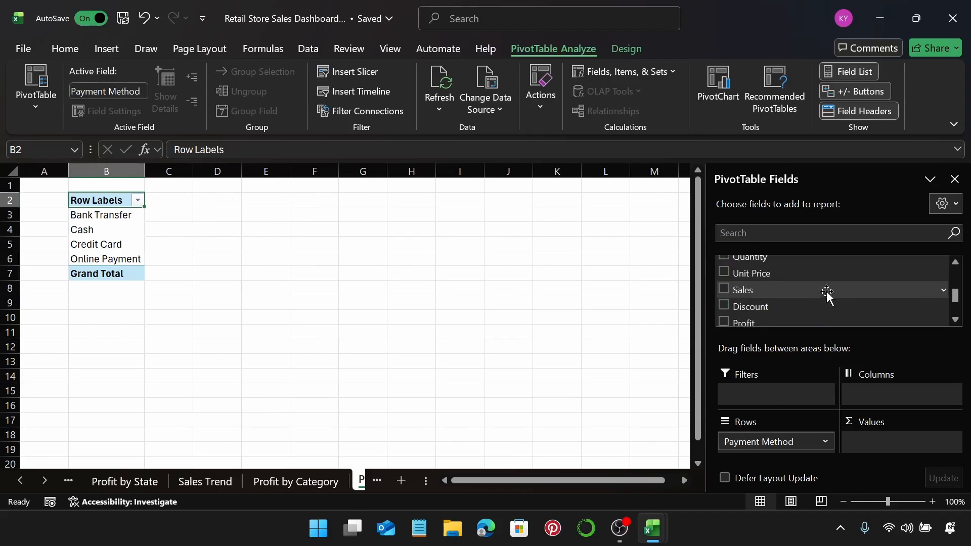
pyautogui.scroll(2, 827, 293)
pyautogui.scroll(2, 822, 295)
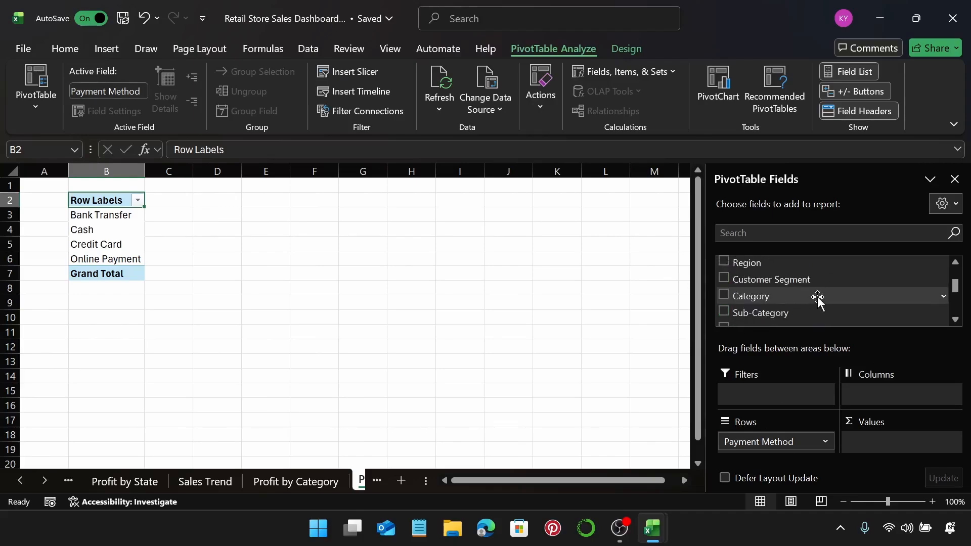
pyautogui.scroll(-4, 817, 298)
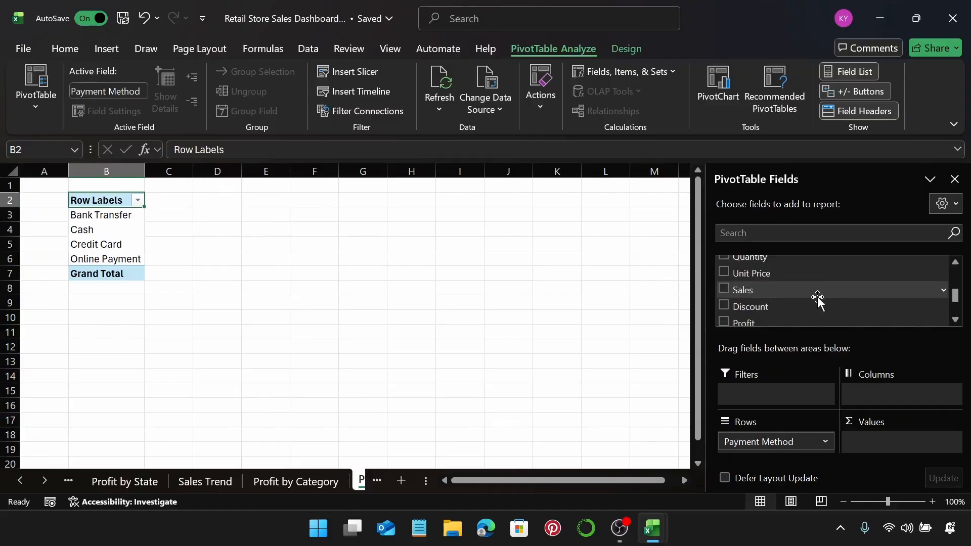
pyautogui.moveTo(765, 289); pyautogui.dragTo(879, 443)
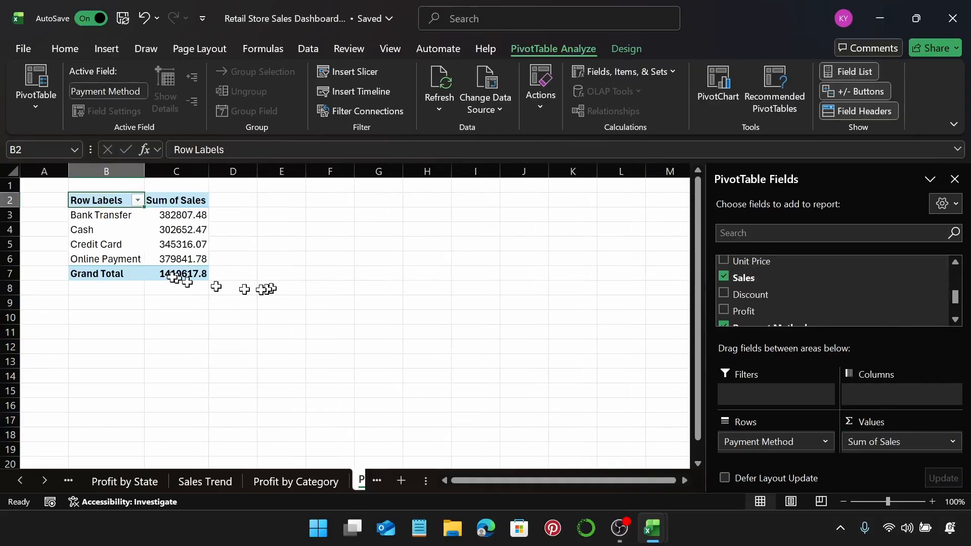
# Step: Remove the Grand Total row from the payment method PivotTable
pyautogui.click(87, 273)
pyautogui.rightClick(87, 274)
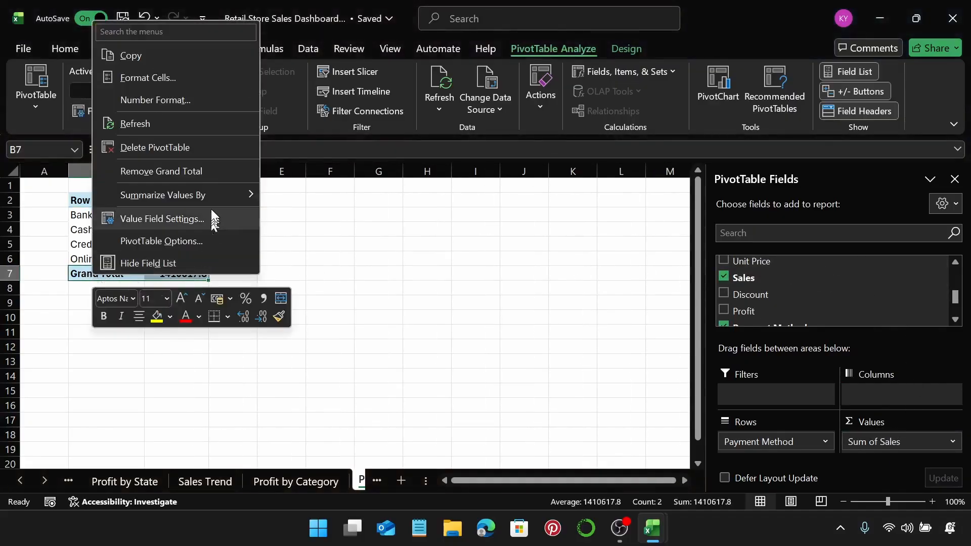
pyautogui.click(201, 173)
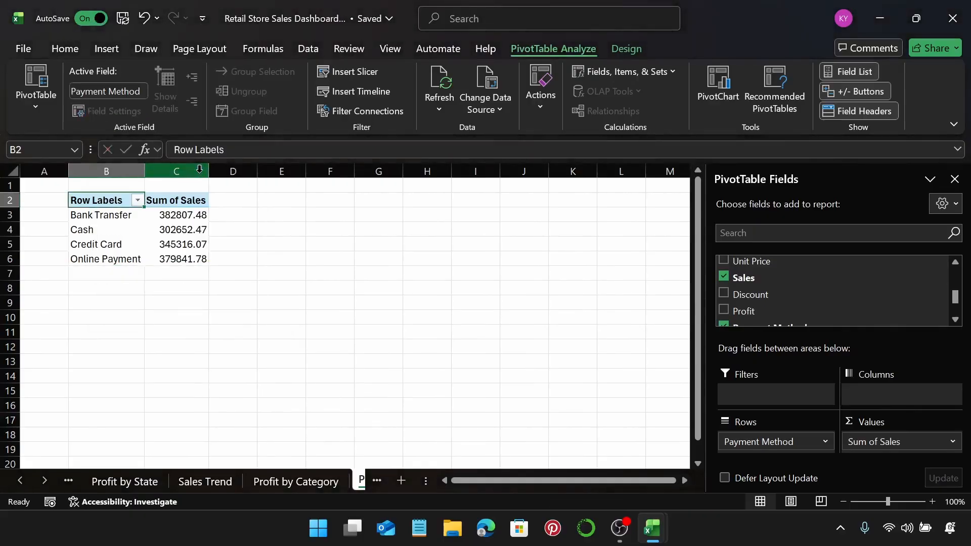
# Step: Format the Sum of Sales values in C3:C6 with the dollar Accounting number format
pyautogui.click(176, 217)
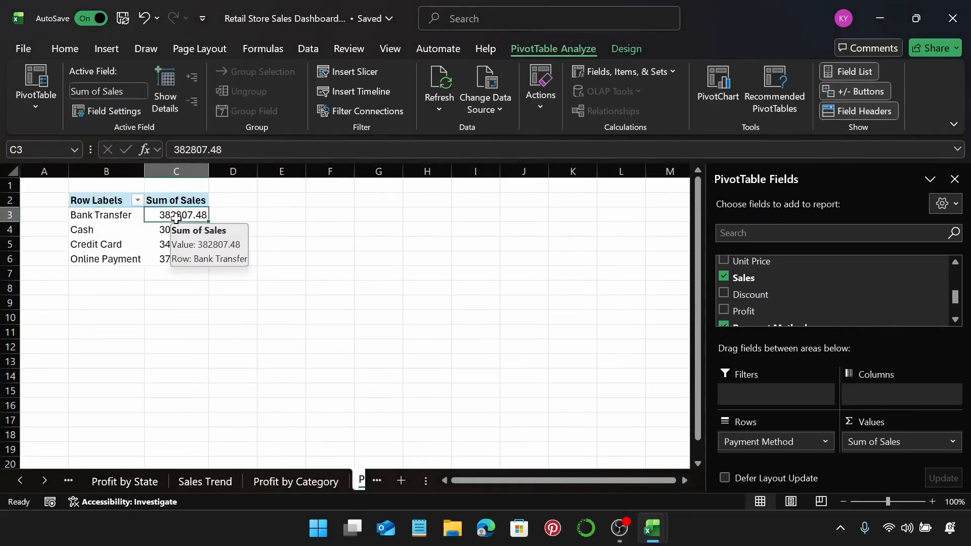
pyautogui.hotkey('ctrl', 'shift', 'Down')
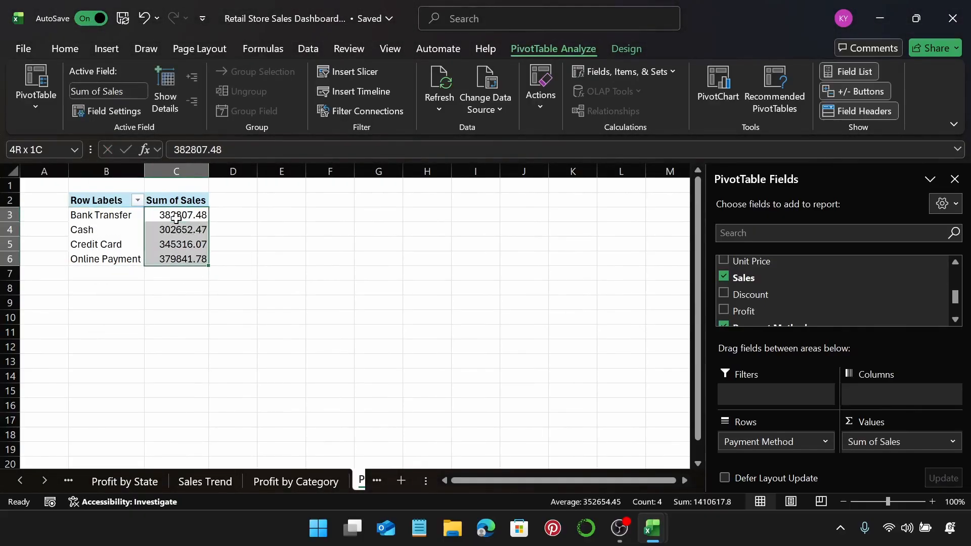
pyautogui.click(70, 50)
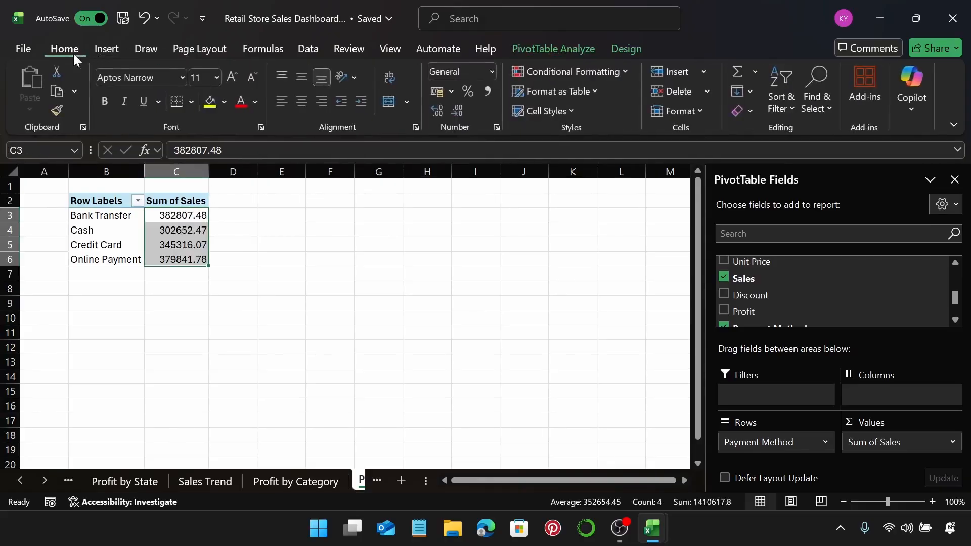
pyautogui.click(453, 92)
pyautogui.click(465, 113)
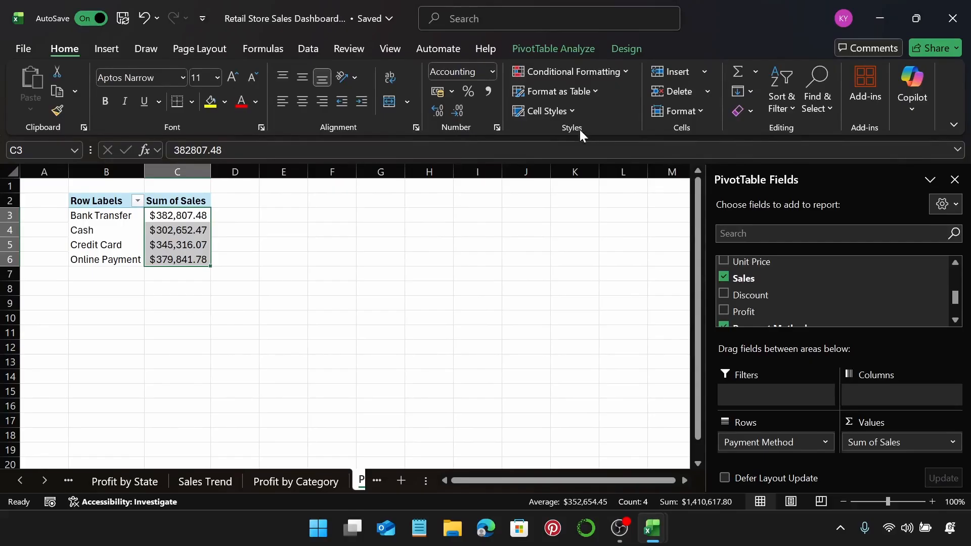
# Step: Insert a doughnut PivotChart of sales by payment method and place it beside the PivotTable
pyautogui.click(106, 49)
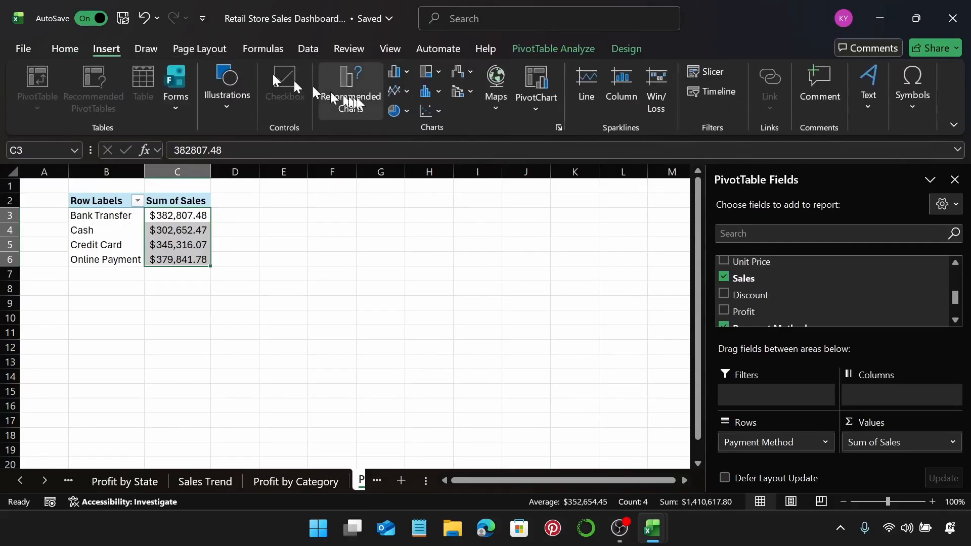
pyautogui.click(398, 110)
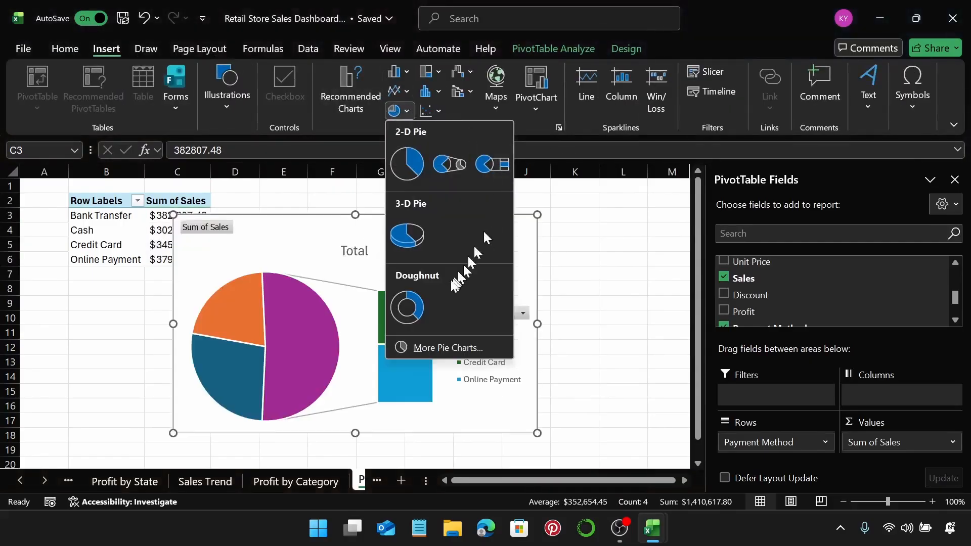
pyautogui.click(419, 302)
pyautogui.moveTo(418, 238); pyautogui.dragTo(490, 230)
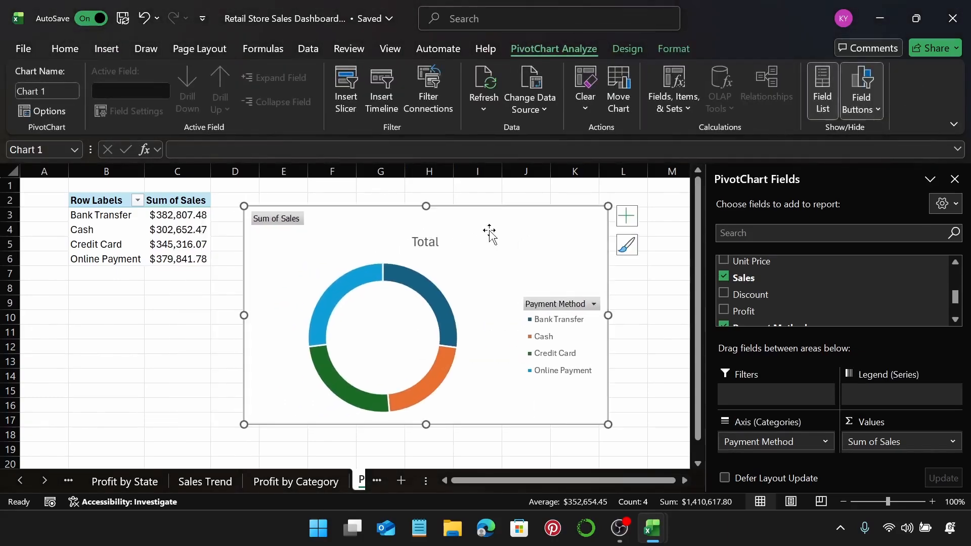
# Step: Hide all field buttons on the payment method doughnut chart
pyautogui.rightClick(283, 223)
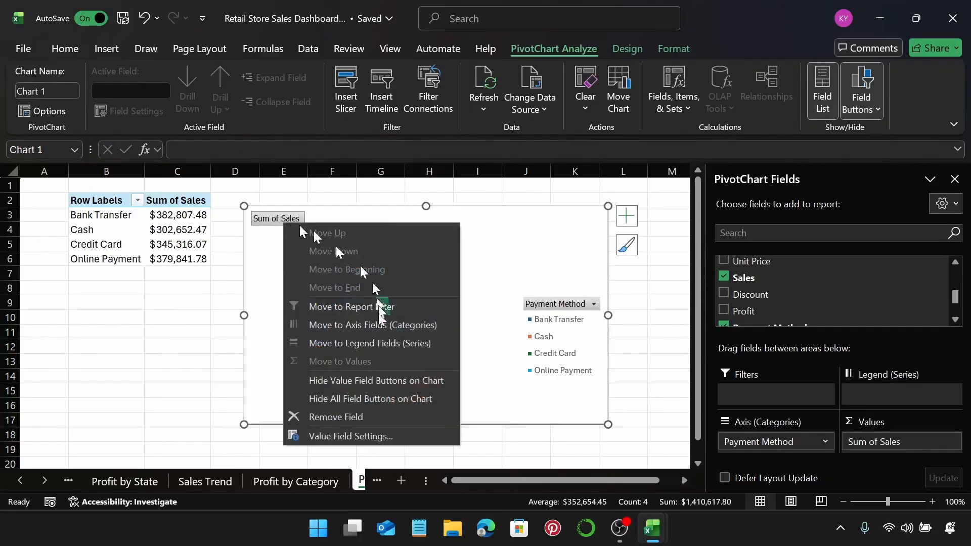
pyautogui.click(374, 399)
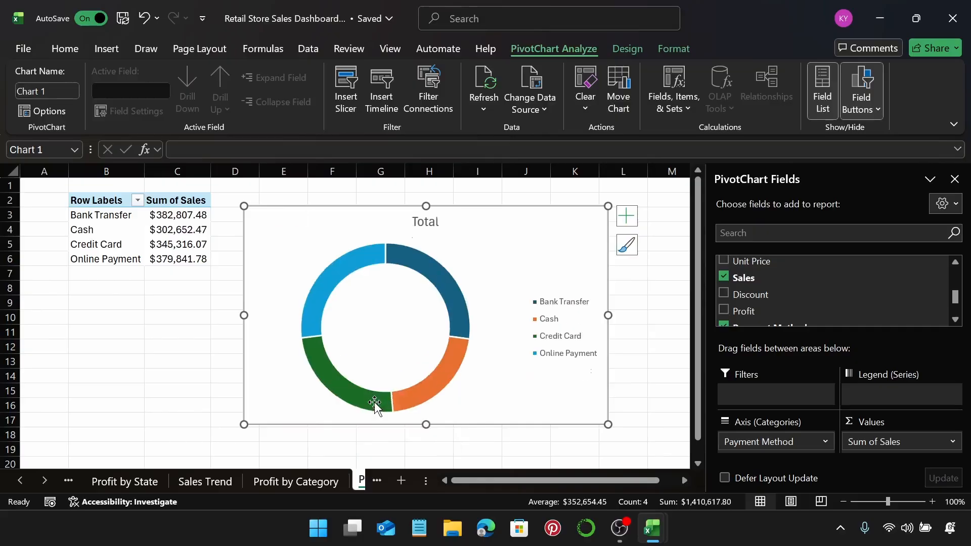
pyautogui.rightClick(551, 260)
pyautogui.press('Escape')
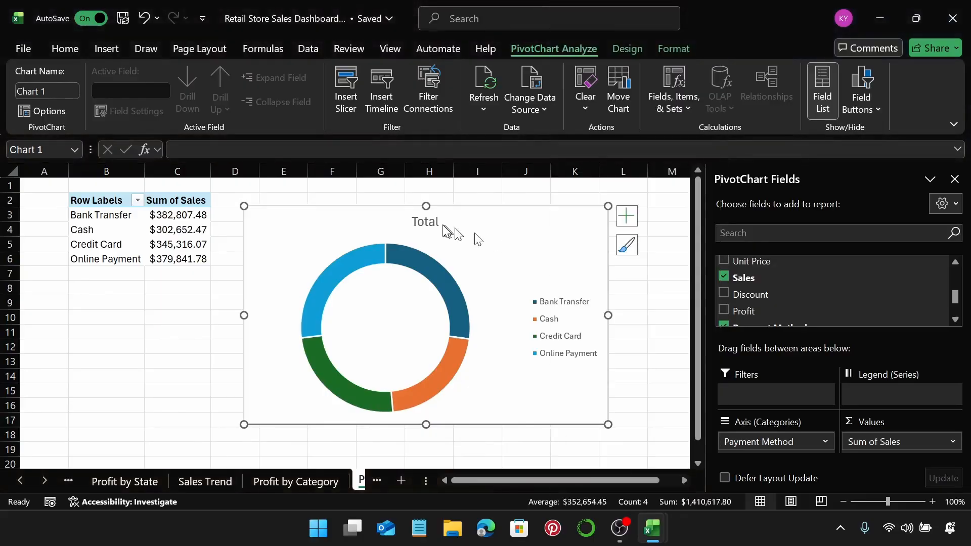
# Step: Change the doughnut chart's title to "Payment Method Distribution"
pyautogui.click(422, 221)
pyautogui.doubleClick(425, 221)
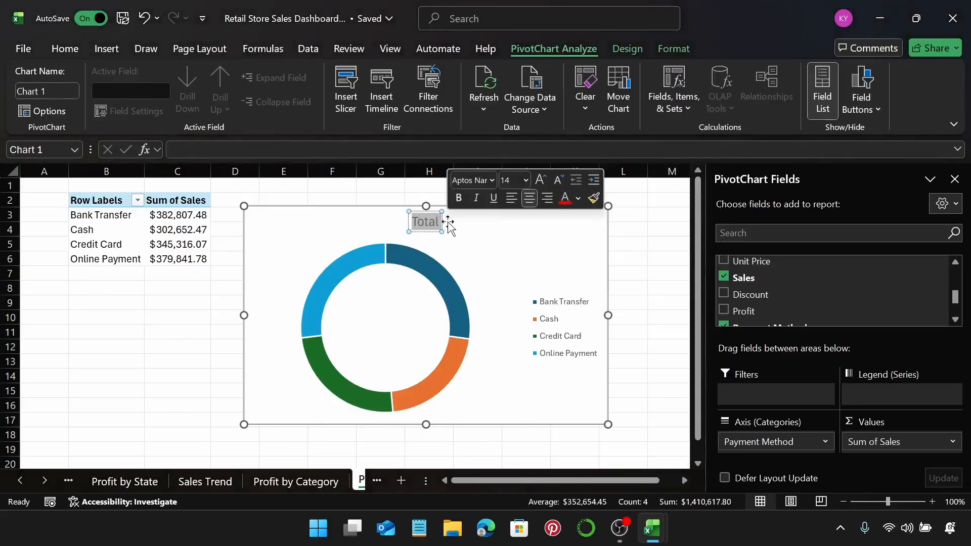
pyautogui.write('Payment')
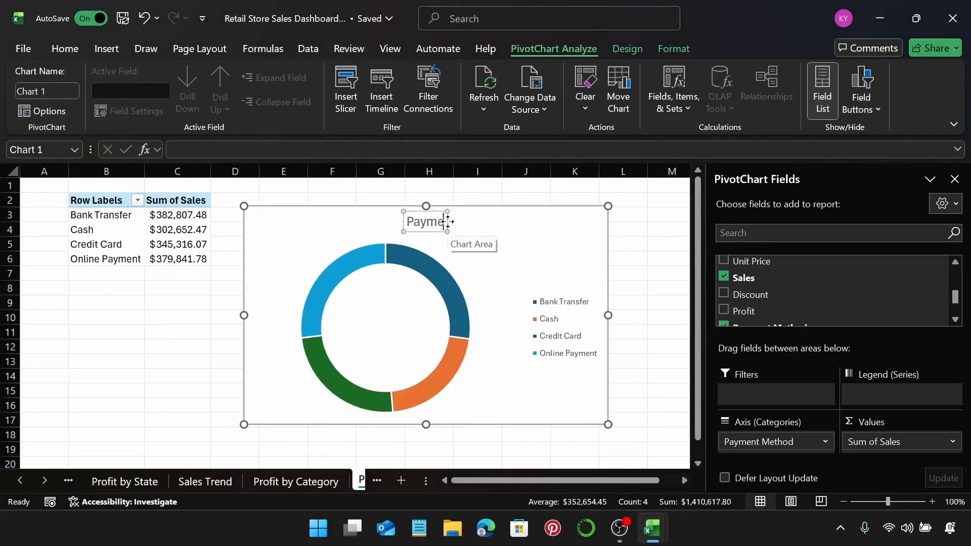
pyautogui.write(' Me')
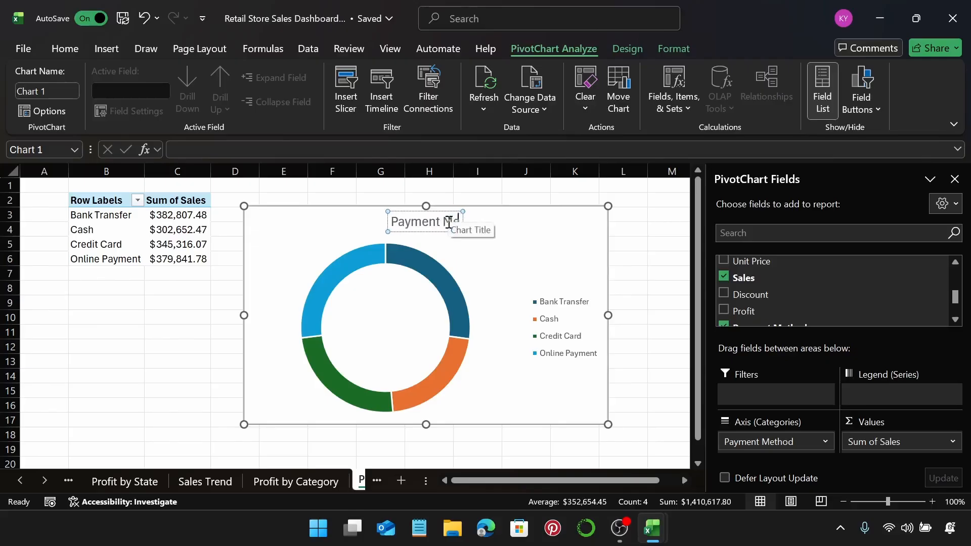
pyautogui.write('thod D')
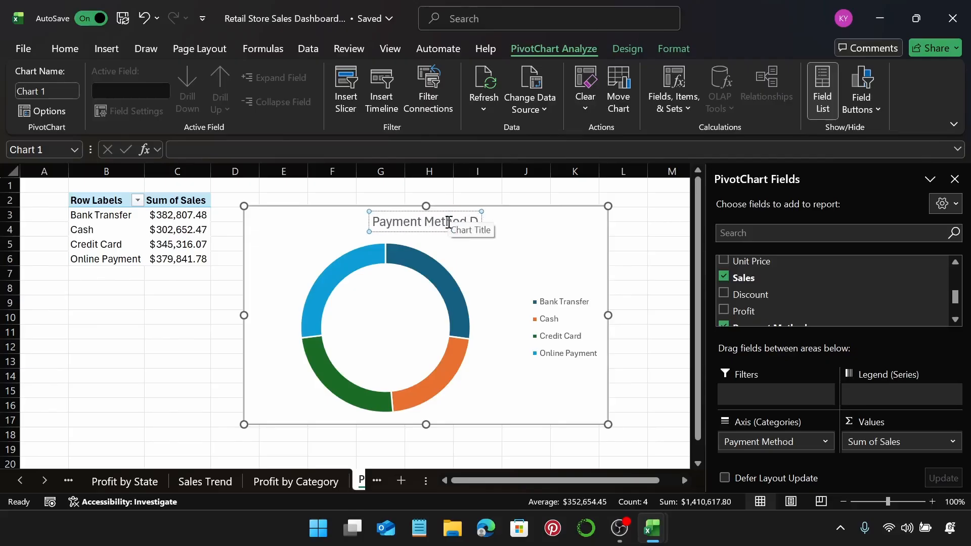
pyautogui.write('istributio')
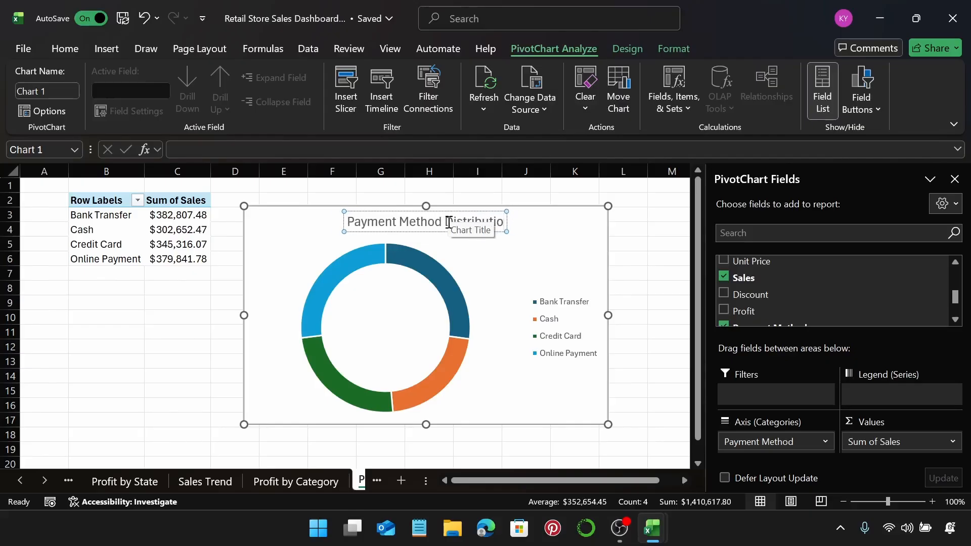
pyautogui.write('n')
pyautogui.click(532, 230)
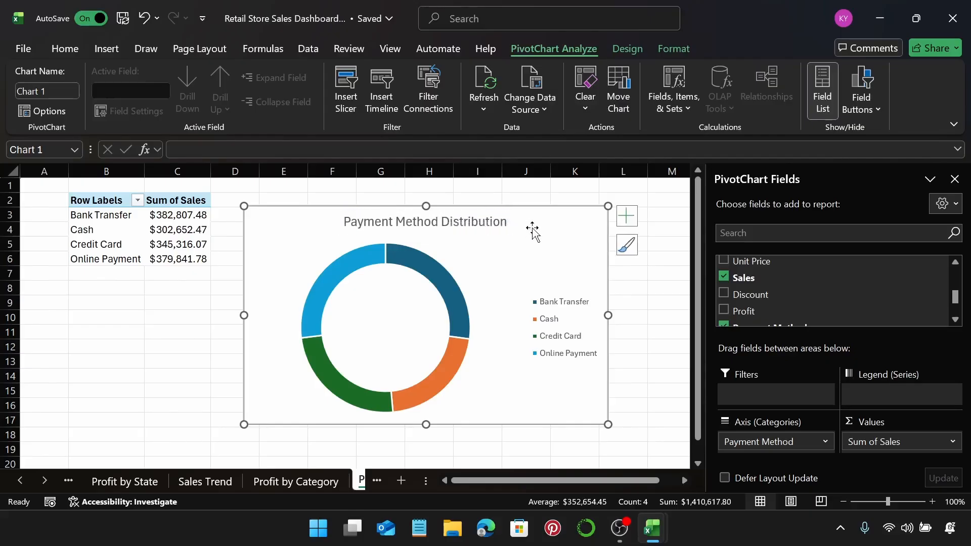
# Step: Enable rounded corners for the border of the doughnut chart's area
pyautogui.rightClick(533, 230)
pyautogui.scroll(-3, 656, 465)
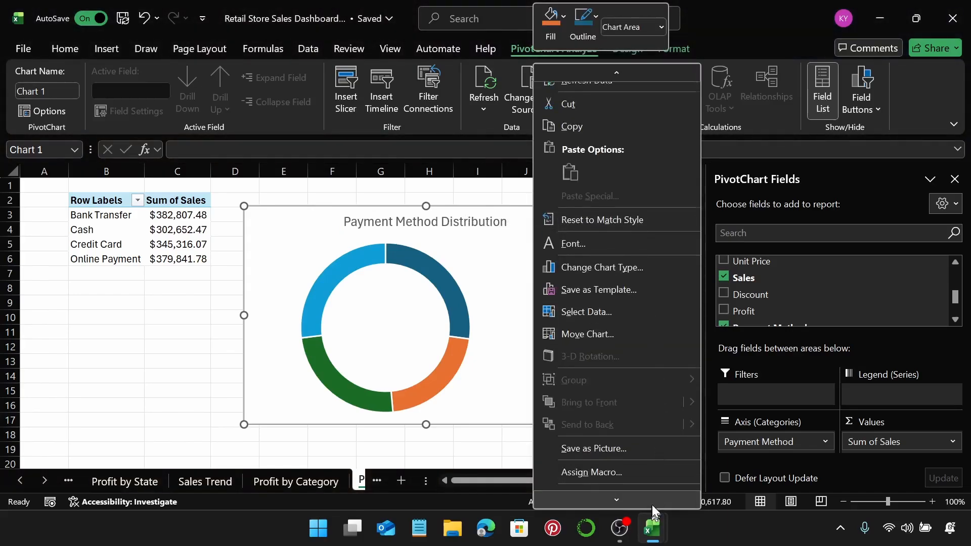
pyautogui.click(626, 451)
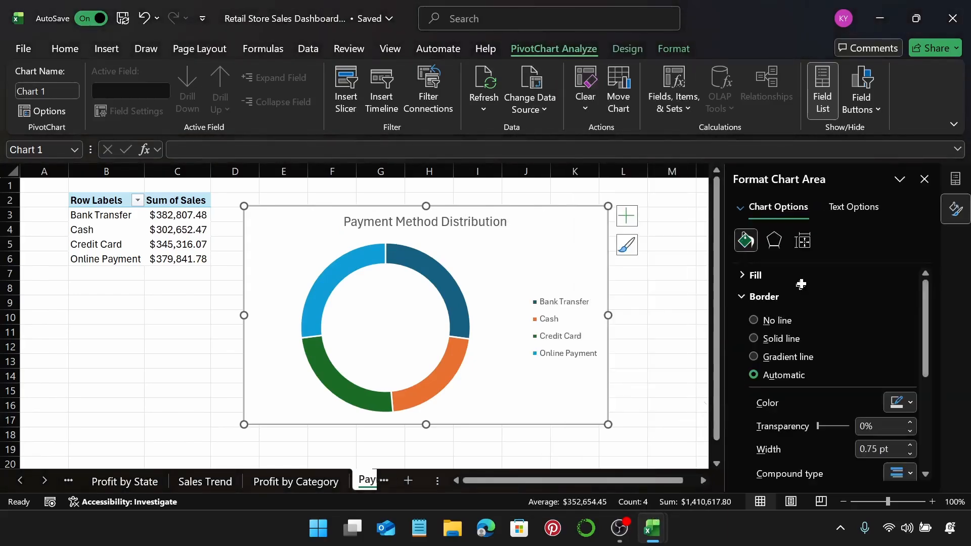
pyautogui.click(902, 407)
pyautogui.click(766, 151)
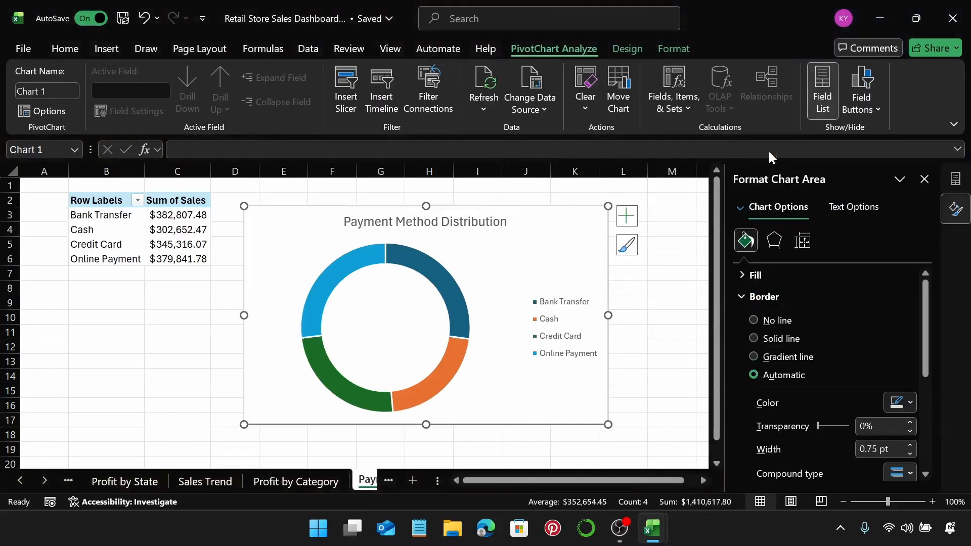
pyautogui.scroll(-3, 839, 384)
pyautogui.scroll(-1, 853, 442)
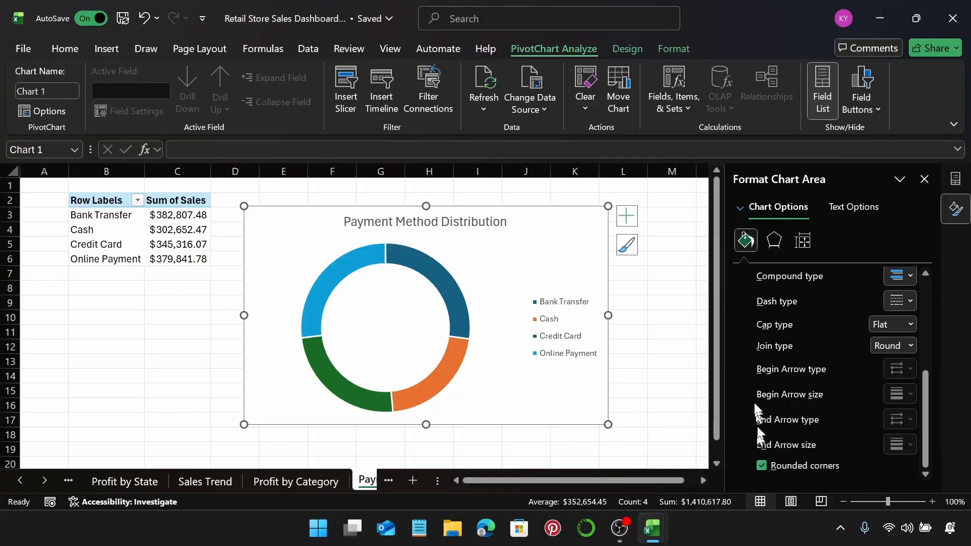
# Step: Add data labels to the doughnut chart and have them show the percentage instead of the value
pyautogui.click(627, 218)
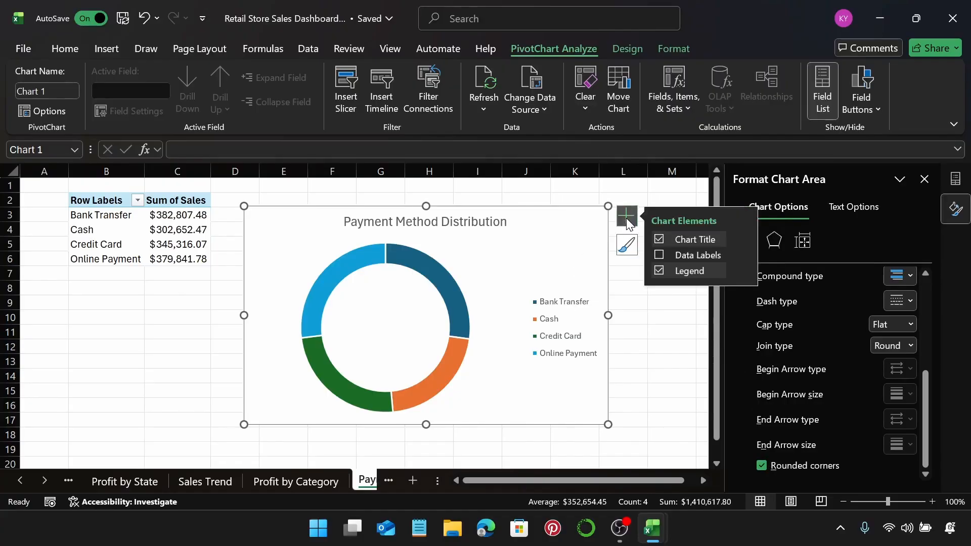
pyautogui.click(659, 255)
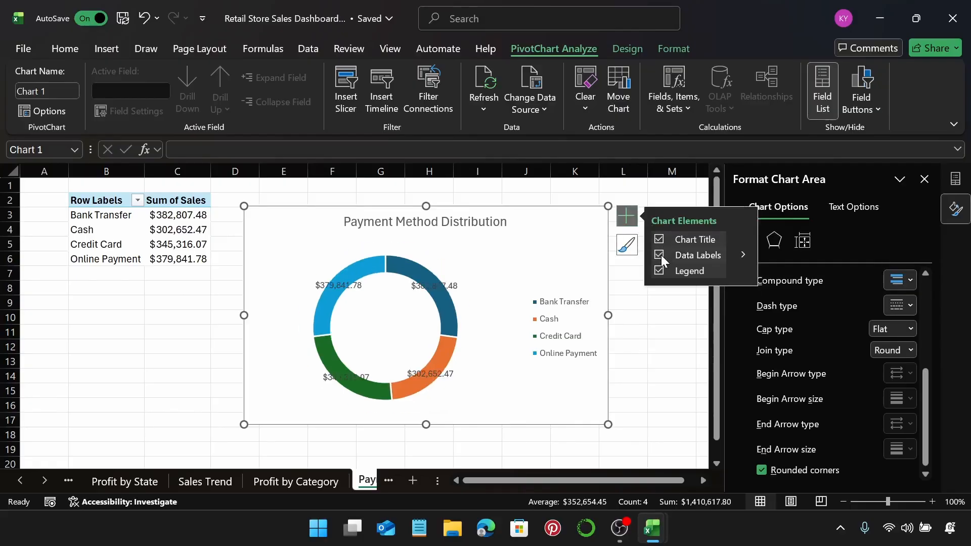
pyautogui.click(743, 254)
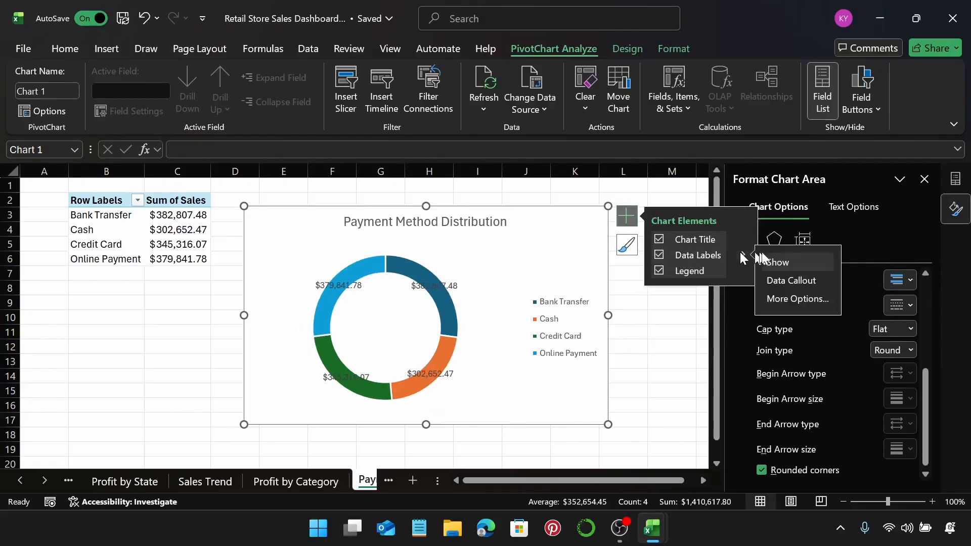
pyautogui.click(814, 301)
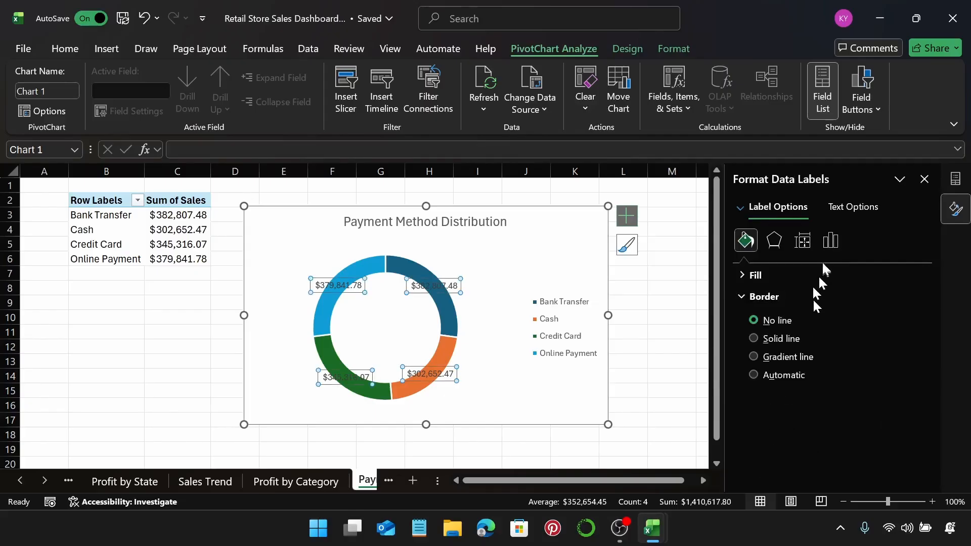
pyautogui.click(826, 247)
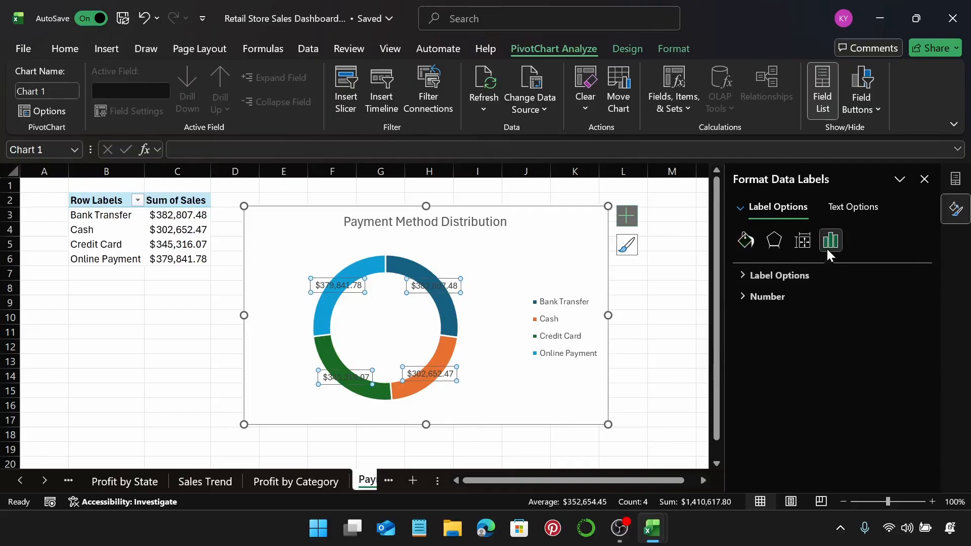
pyautogui.click(808, 276)
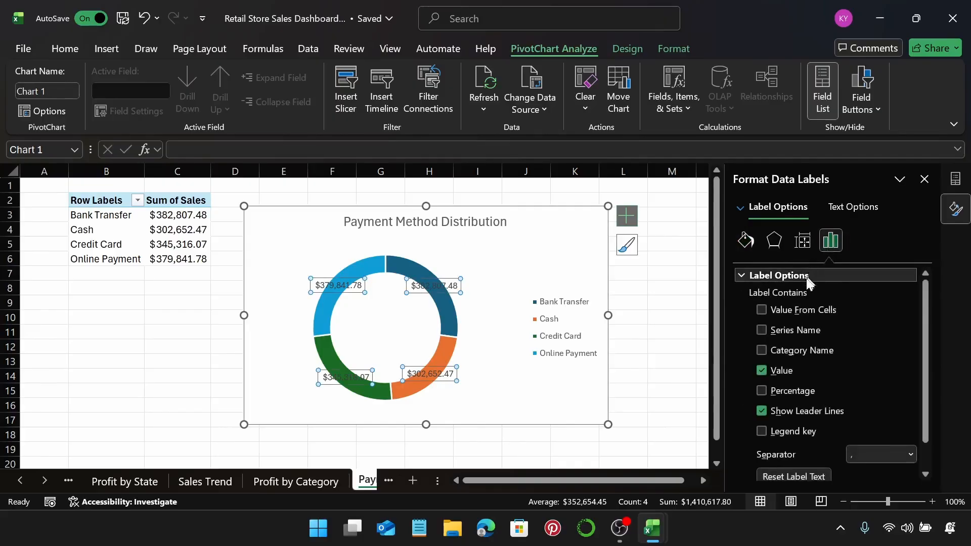
pyautogui.click(761, 392)
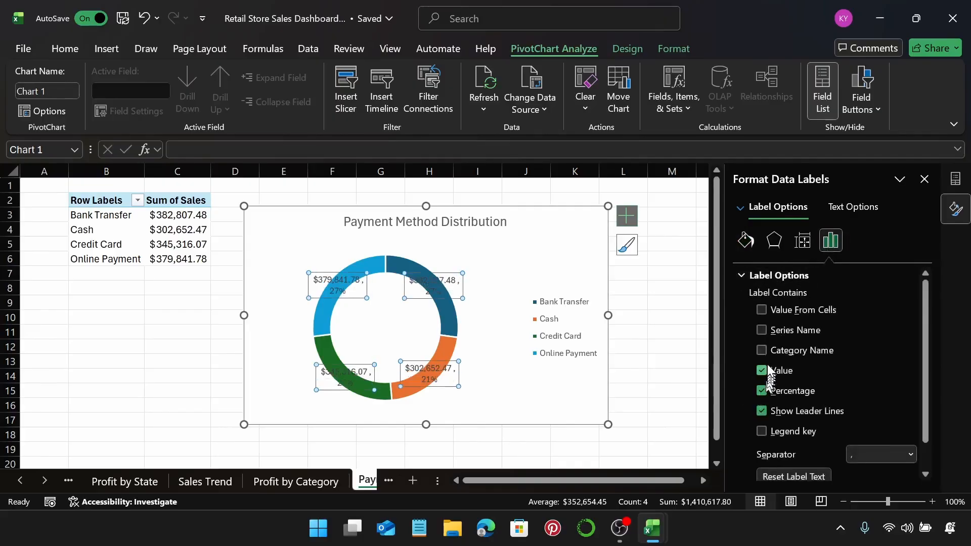
pyautogui.click(765, 370)
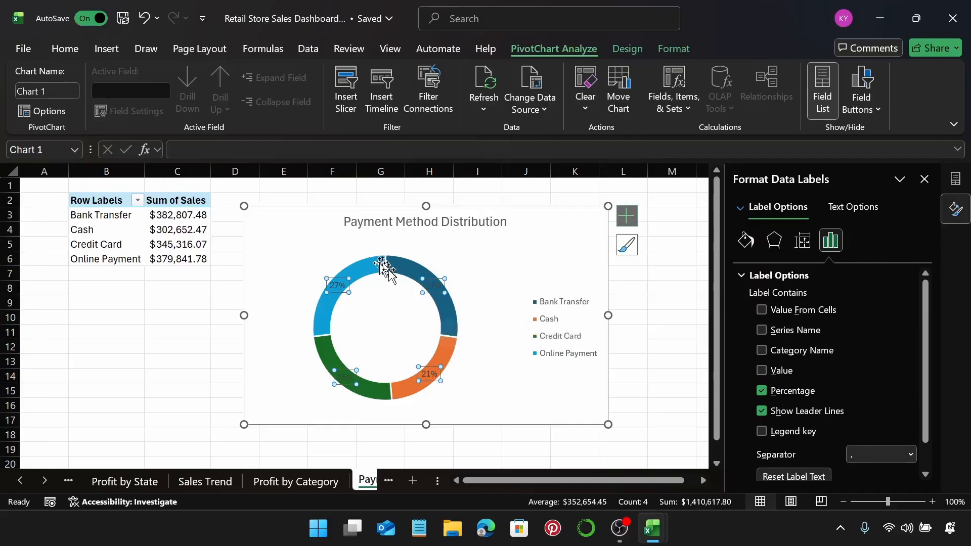
# Step: Make the doughnut chart's percentage labels bold and white
pyautogui.click(71, 49)
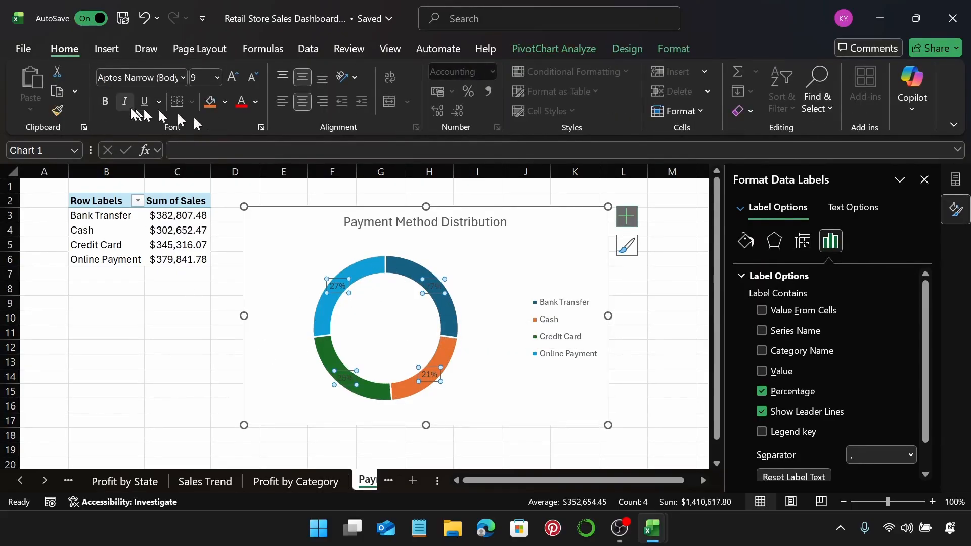
pyautogui.click(106, 103)
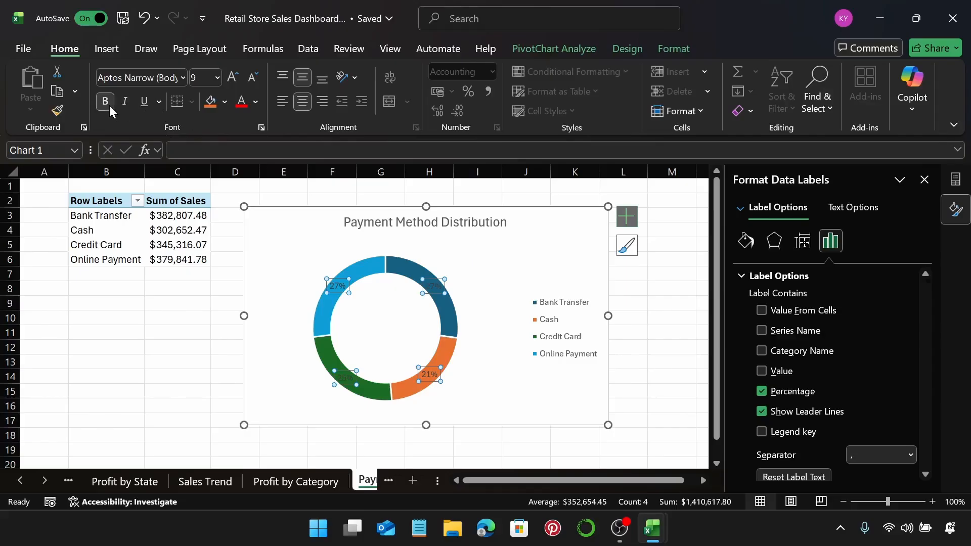
pyautogui.click(255, 101)
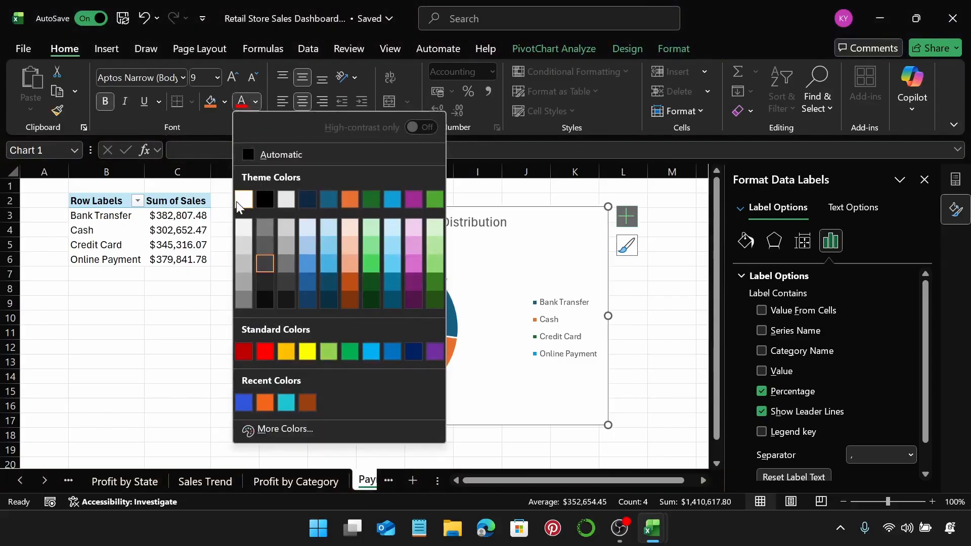
pyautogui.click(237, 201)
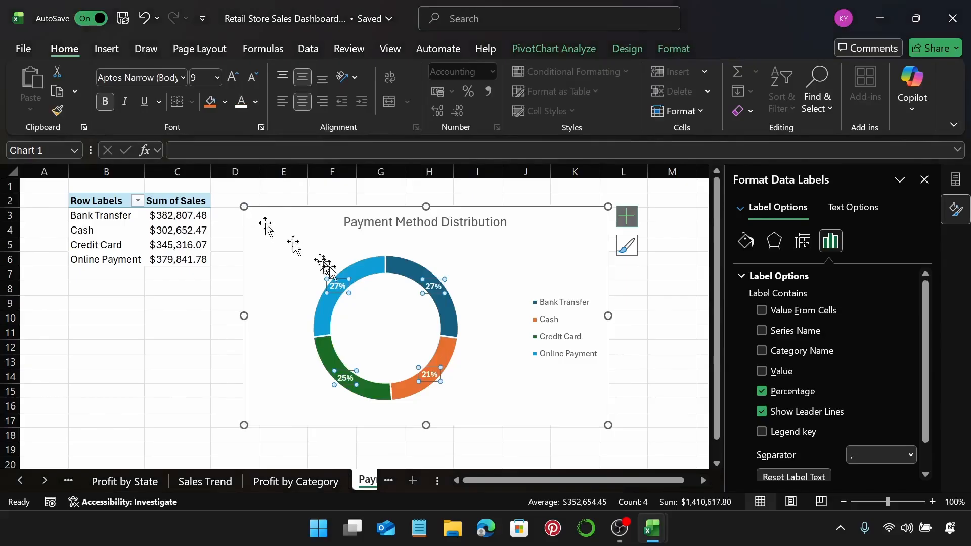
# Step: Reduce the doughnut hole size of the data series to 50%
pyautogui.click(402, 270)
pyautogui.click(401, 271)
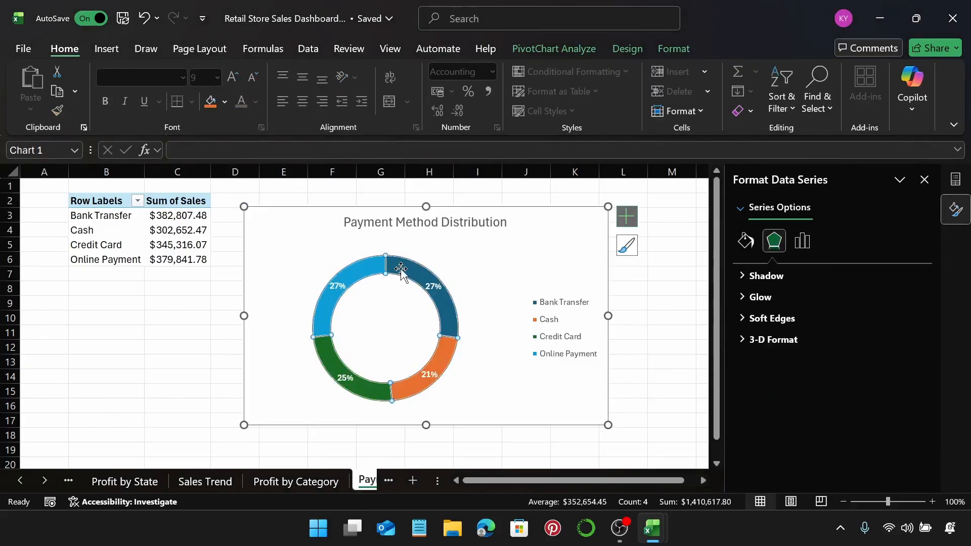
pyautogui.click(803, 241)
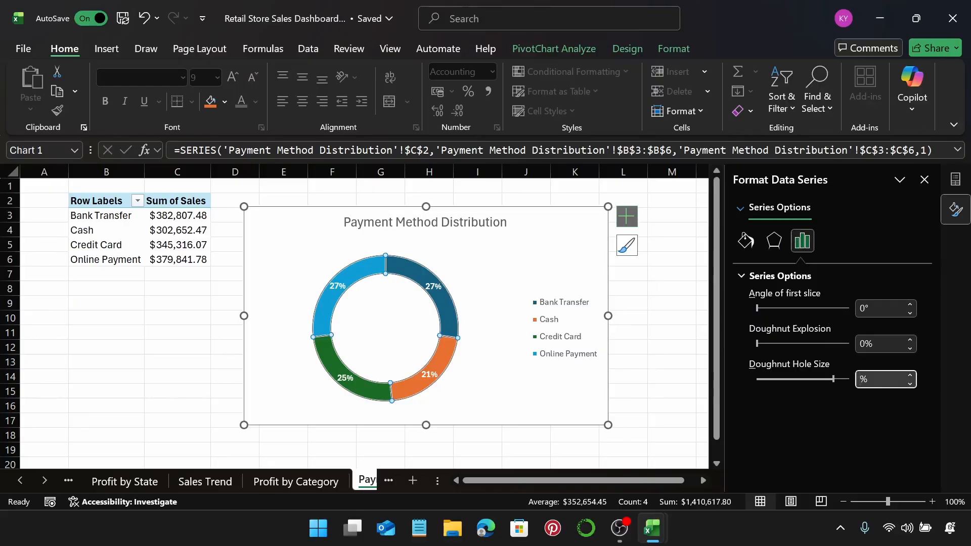
pyautogui.moveTo(833, 378); pyautogui.dragTo(807, 379)
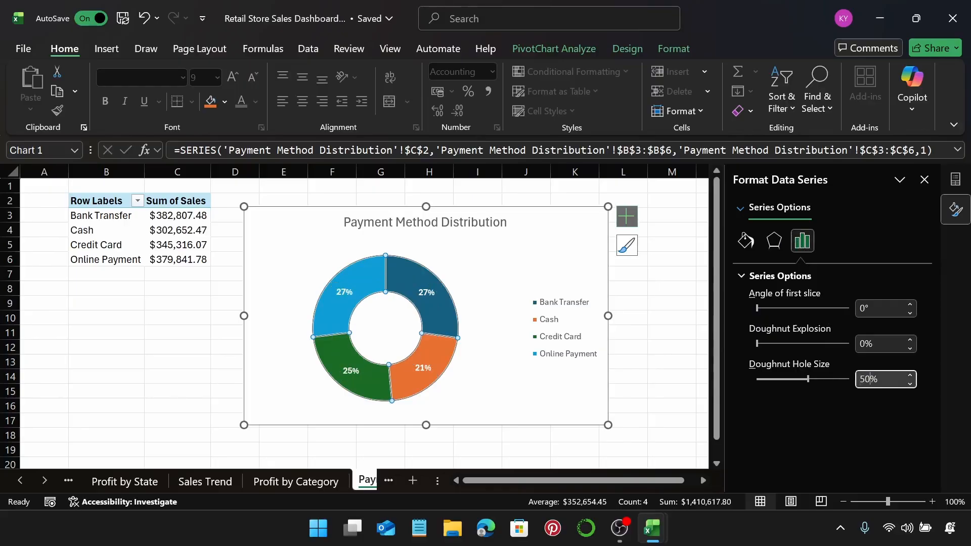
pyautogui.click(522, 273)
# Step: Fill the Bank Transfer slice of the doughnut chart with the recent royal blue color
pyautogui.click(433, 310)
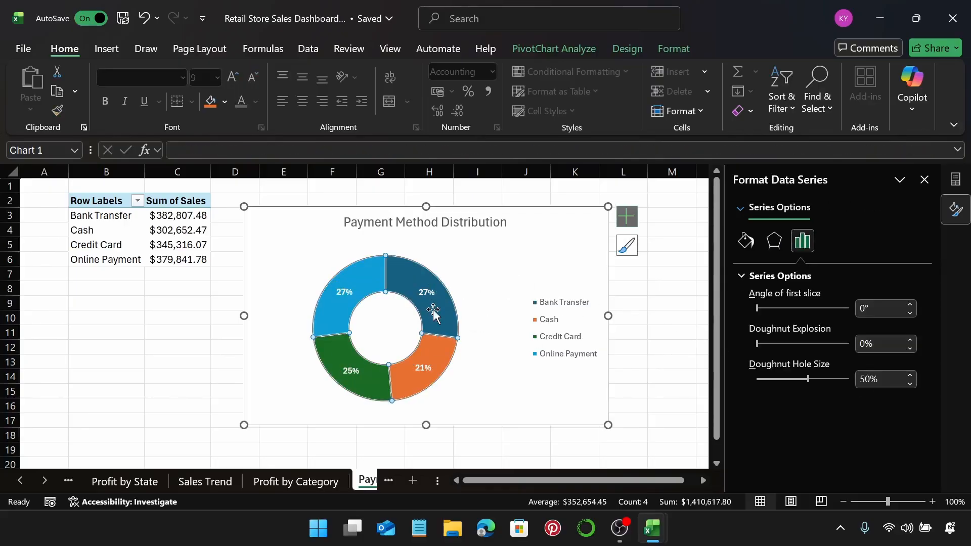
pyautogui.click(434, 311)
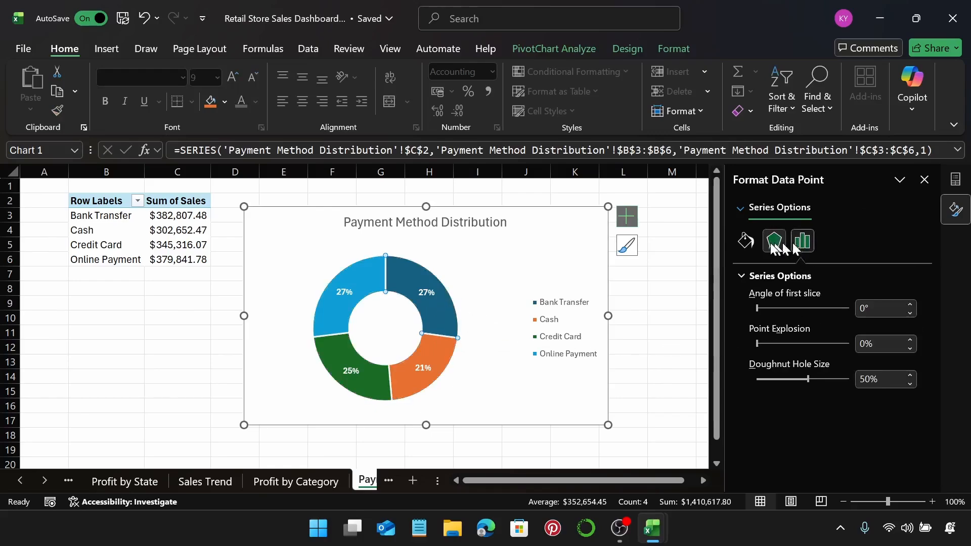
pyautogui.click(745, 242)
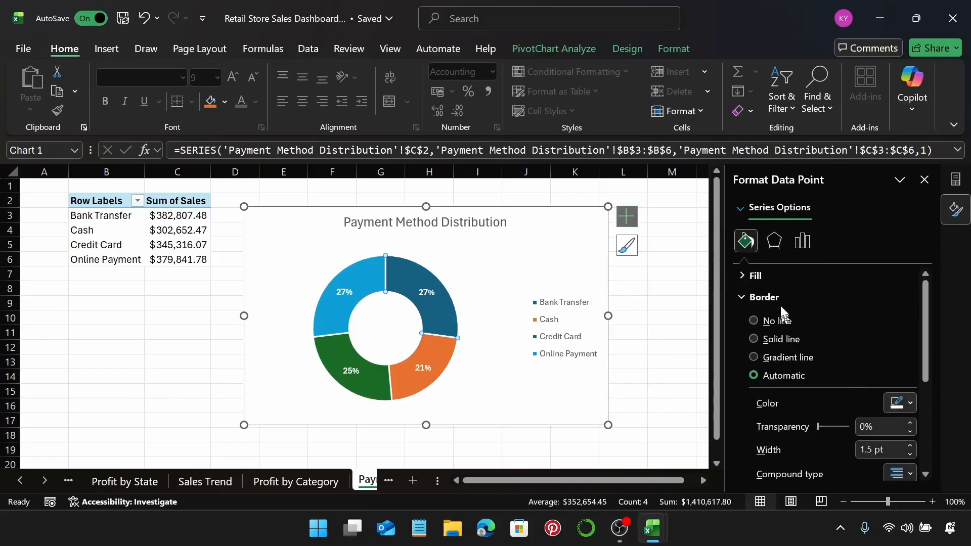
pyautogui.click(779, 298)
pyautogui.click(787, 277)
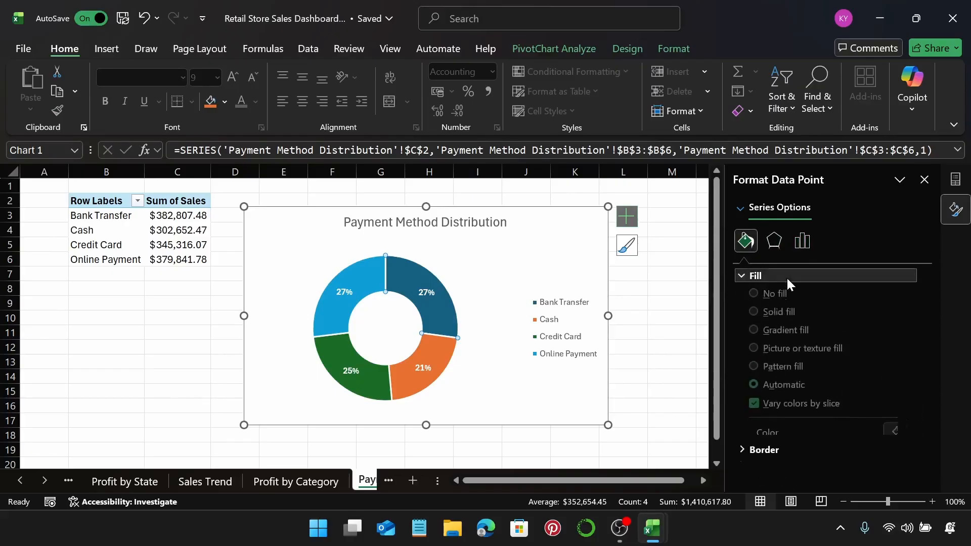
pyautogui.click(901, 438)
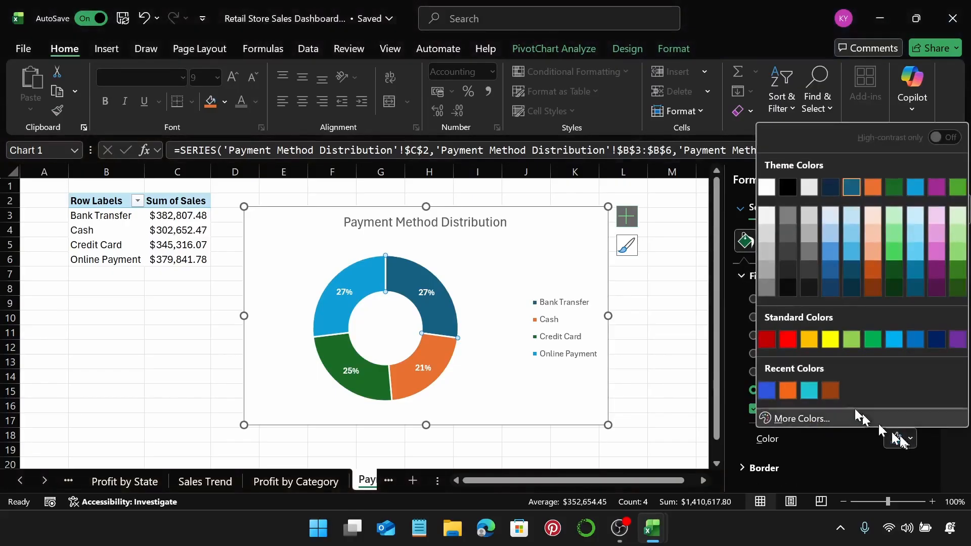
pyautogui.click(767, 391)
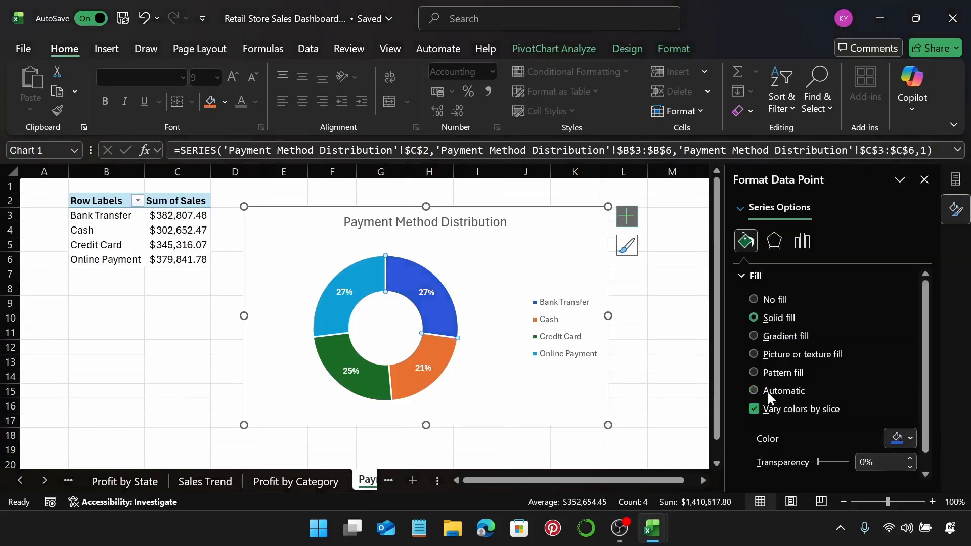
# Step: Fill the doughnut chart's Cash slice with the recent bright orange and its Credit Card slice with the recent turquoise
pyautogui.click(446, 349)
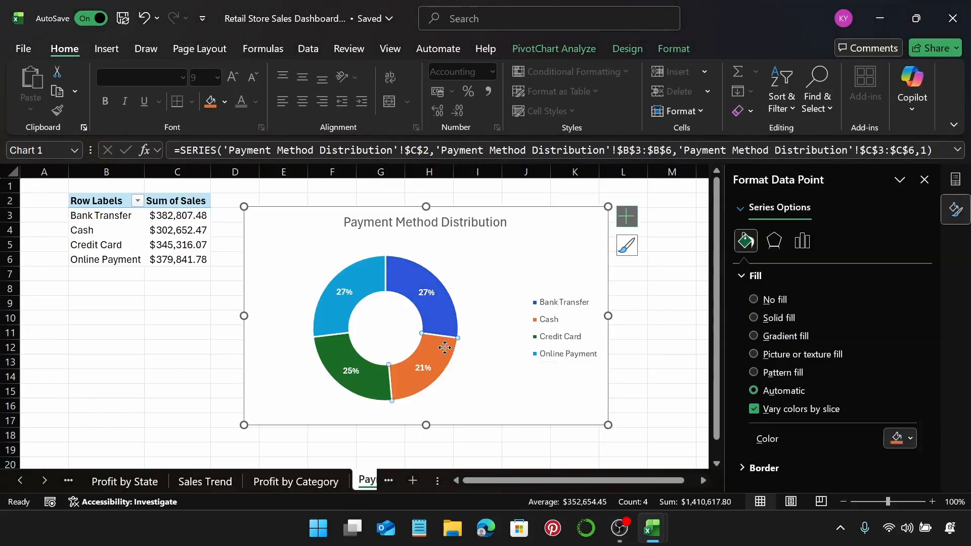
pyautogui.click(897, 444)
pyautogui.click(788, 391)
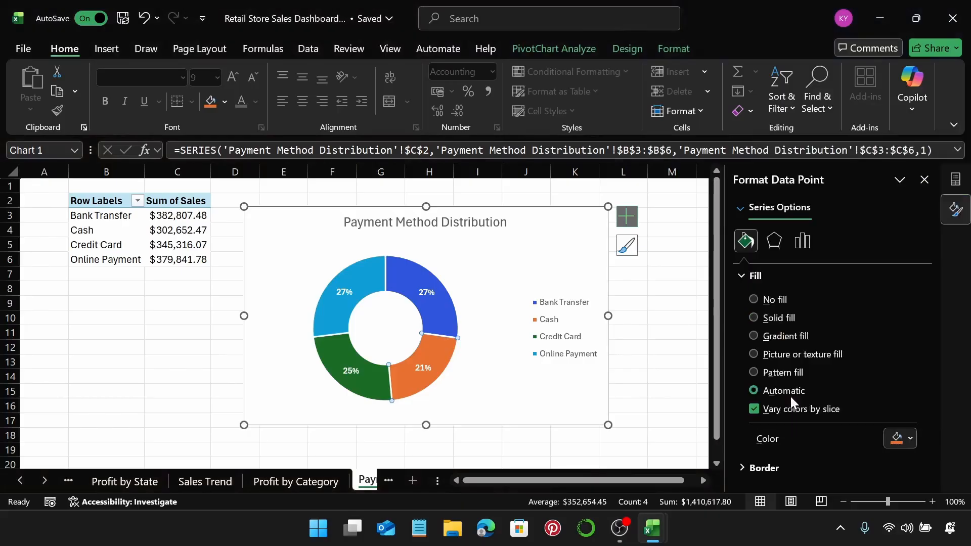
pyautogui.click(367, 382)
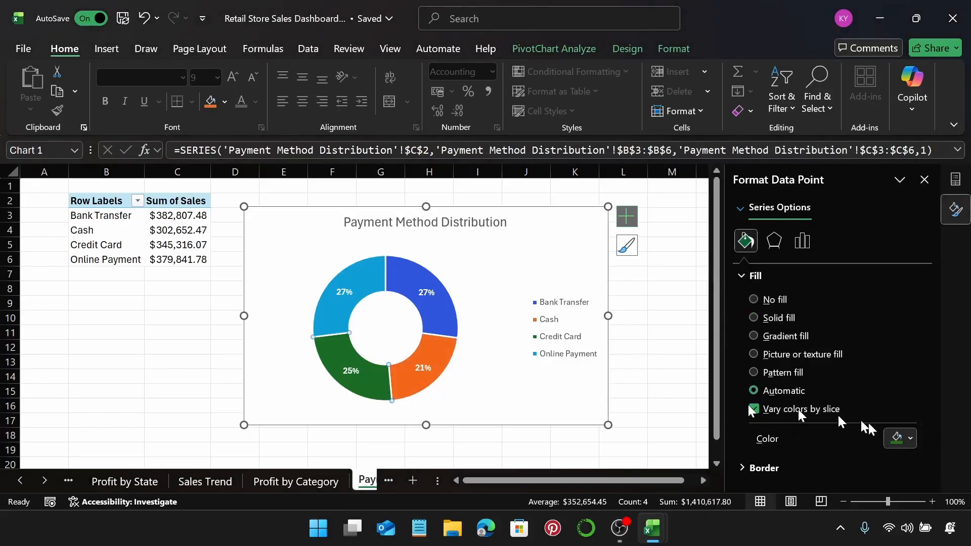
pyautogui.click(902, 438)
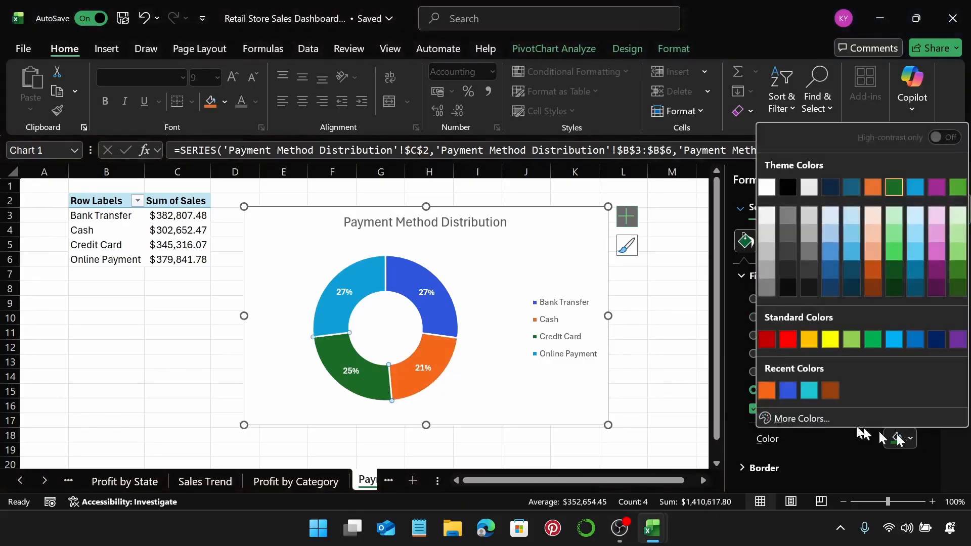
pyautogui.click(808, 392)
# Step: Fill the Online Payment slice of the doughnut chart with the recent brown color
pyautogui.click(330, 320)
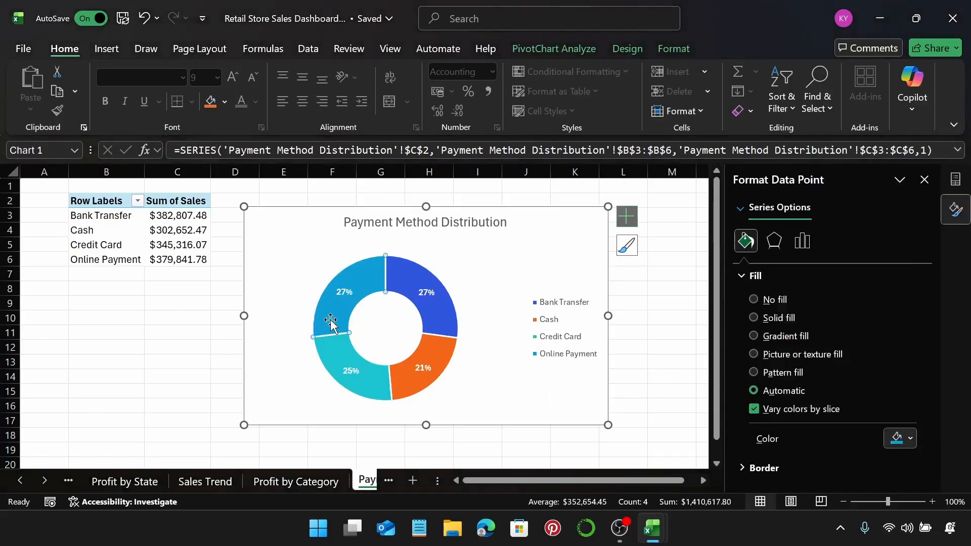
pyautogui.click(894, 442)
pyautogui.click(837, 391)
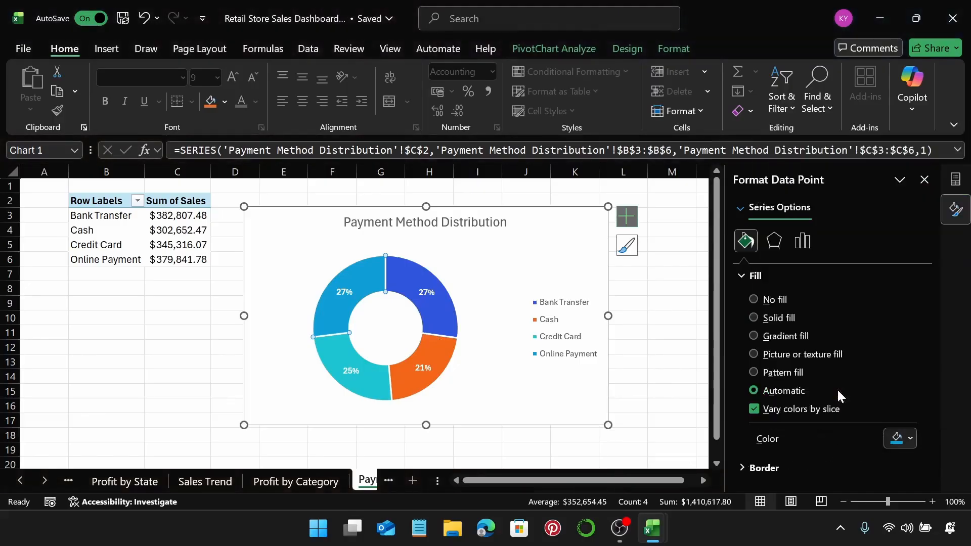
pyautogui.click(574, 256)
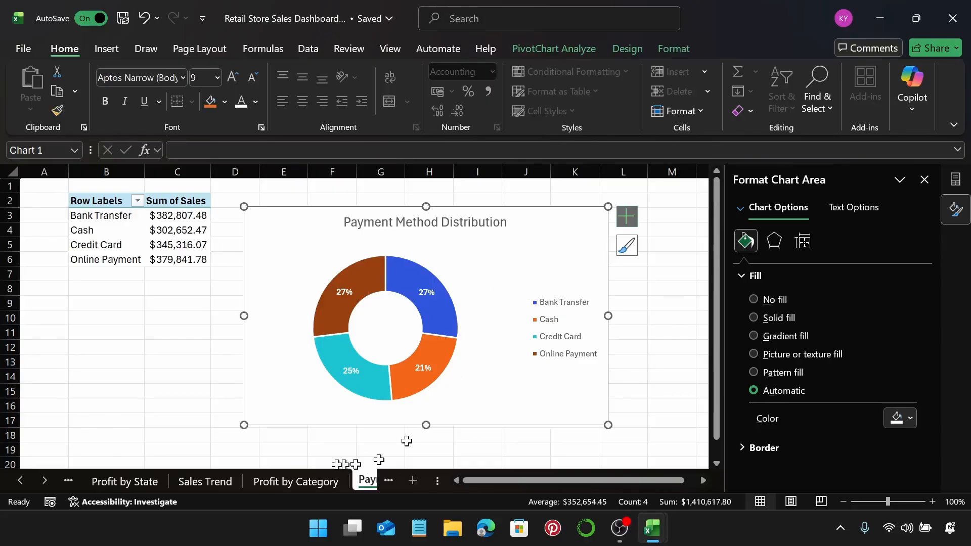
# Step: Add a new worksheet after Payment Method Distribution and name it "Sales by City"
pyautogui.click(45, 481)
pyautogui.click(45, 481)
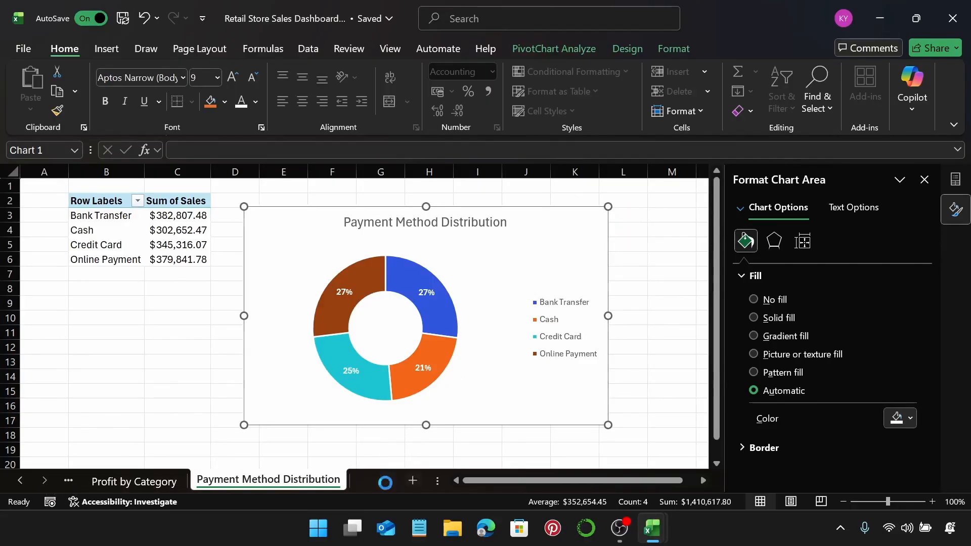
pyautogui.click(386, 480)
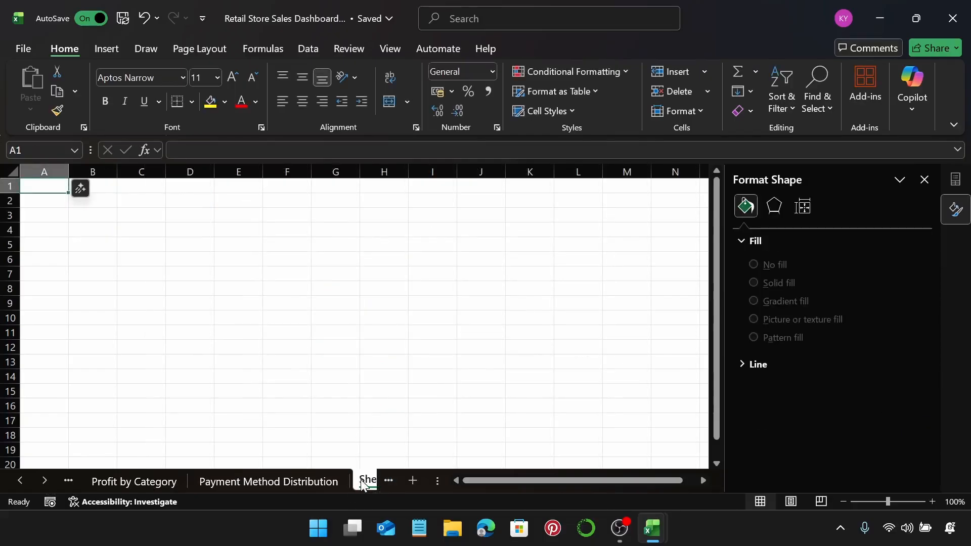
pyautogui.doubleClick(284, 482)
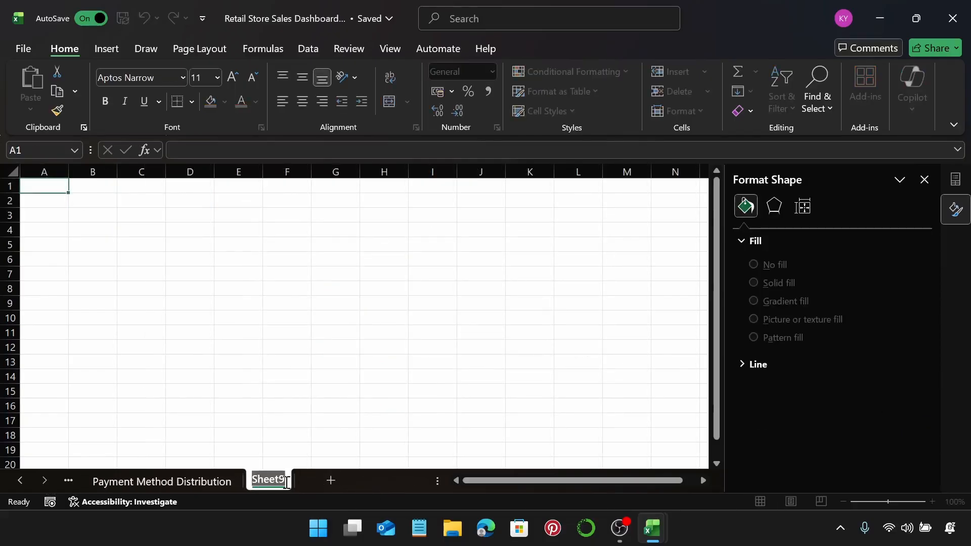
pyautogui.write('Sales by C')
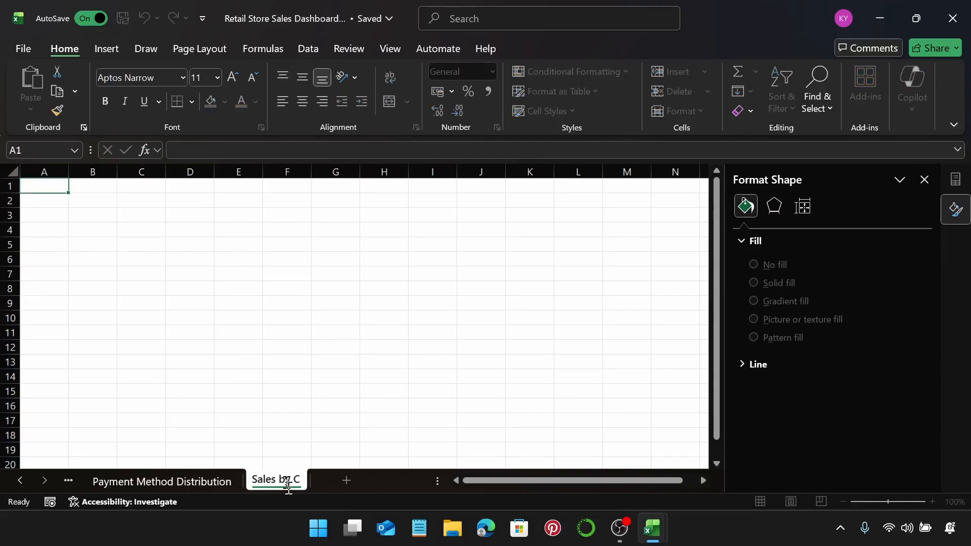
pyautogui.write('ity')
pyautogui.press('Return')
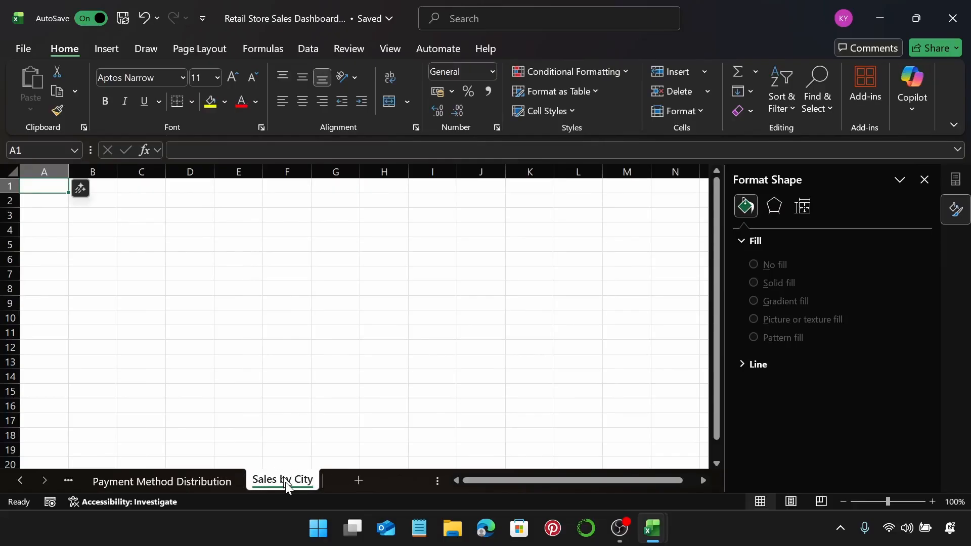
# Step: Insert a PivotTable based on Table1 at cell B2 of the existing Sales by City sheet
pyautogui.click(112, 205)
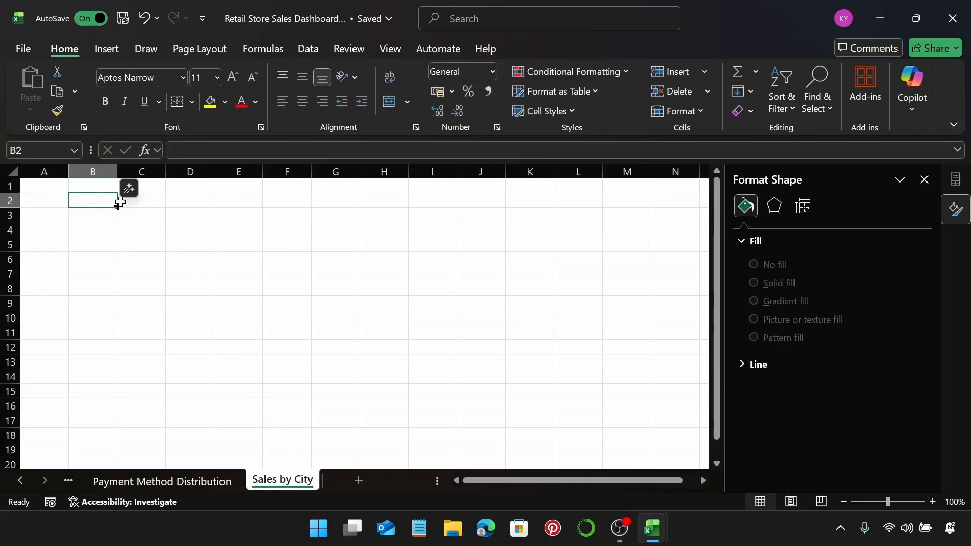
pyautogui.click(110, 52)
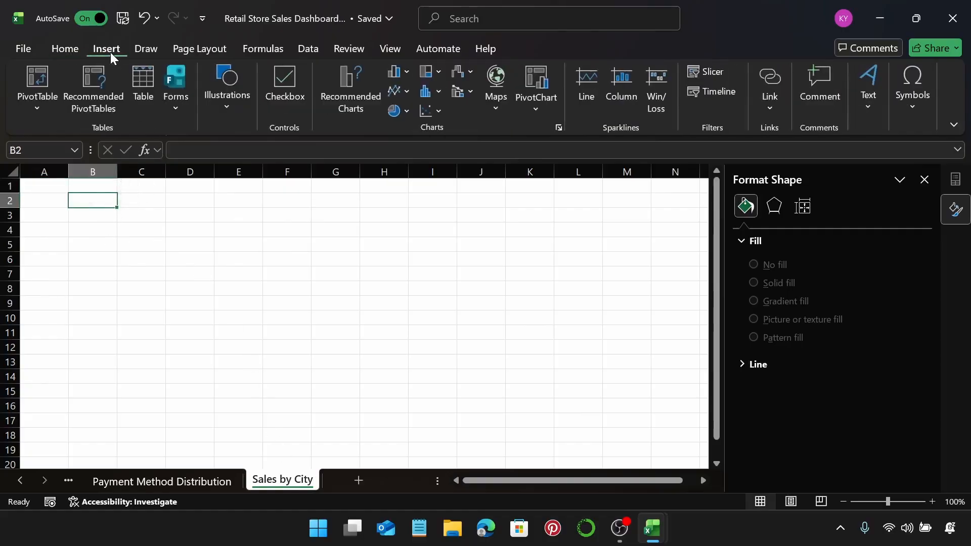
pyautogui.click(33, 71)
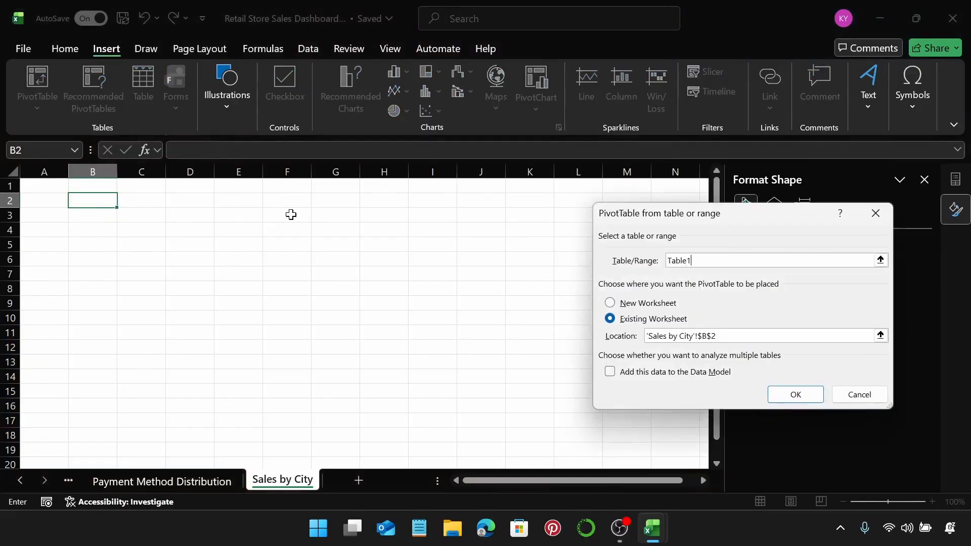
pyautogui.press('Return')
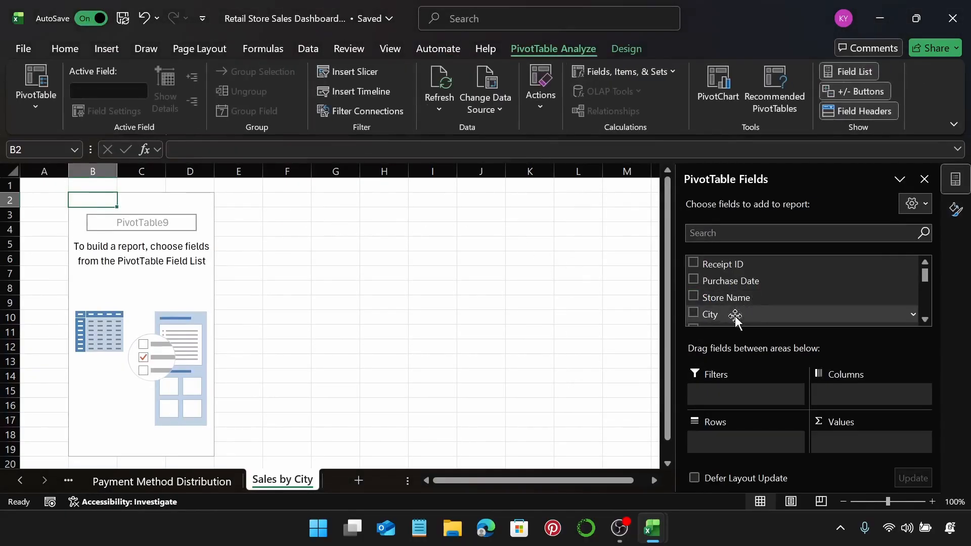
# Step: Build the PivotTable with City as the row field and Sum of Sales as the values
pyautogui.moveTo(735, 317); pyautogui.dragTo(753, 440)
pyautogui.scroll(-5, 743, 298)
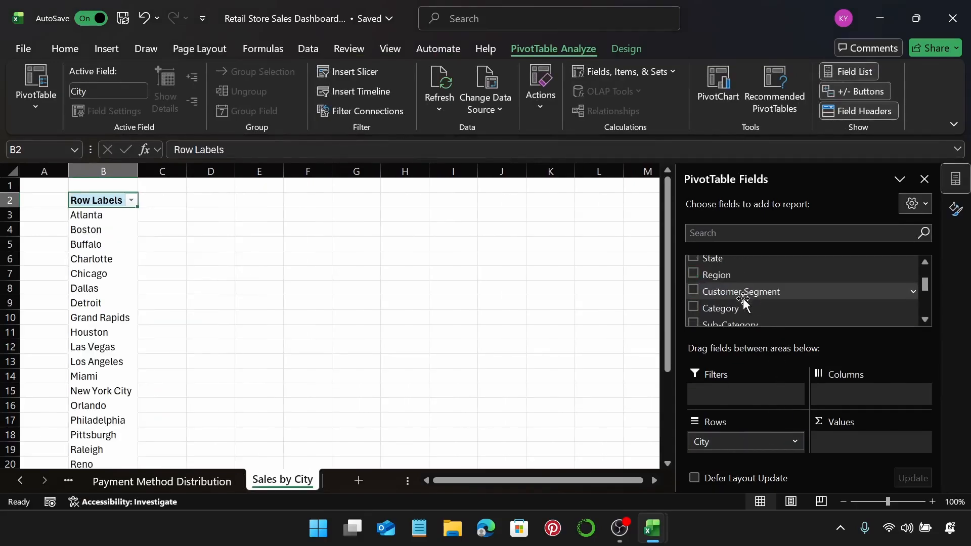
pyautogui.moveTo(742, 298); pyautogui.dragTo(863, 439)
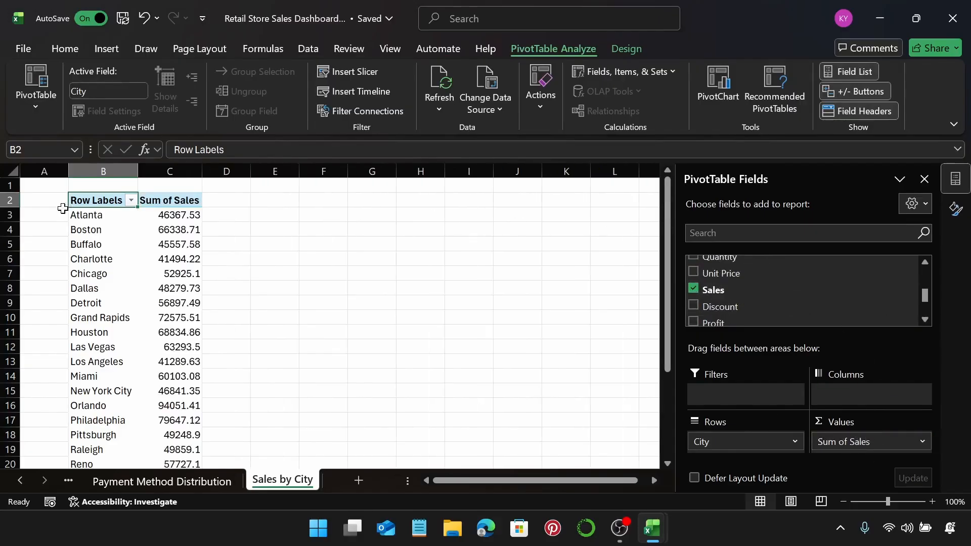
# Step: Sort the PivotTable's cities in descending order by Sum of Sales
pyautogui.click(130, 201)
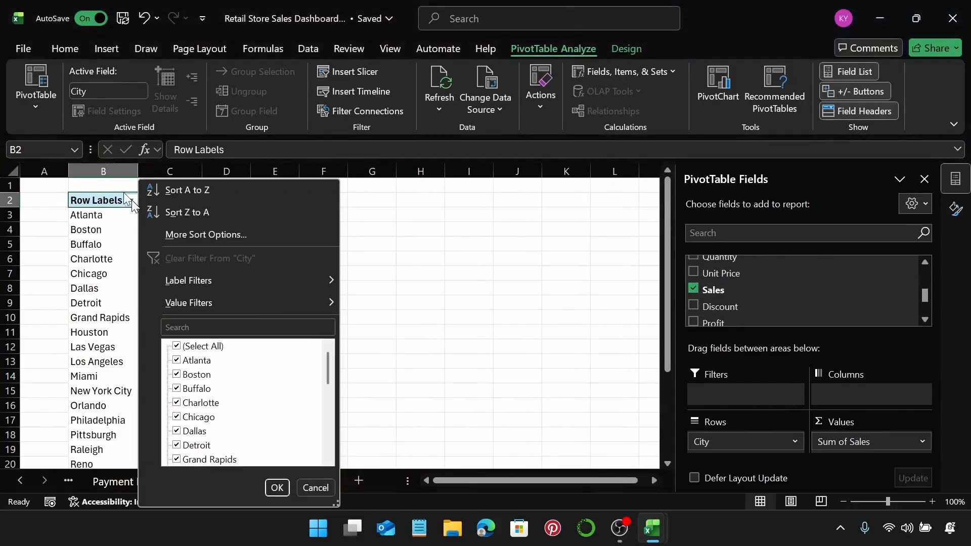
pyautogui.moveTo(256, 308)
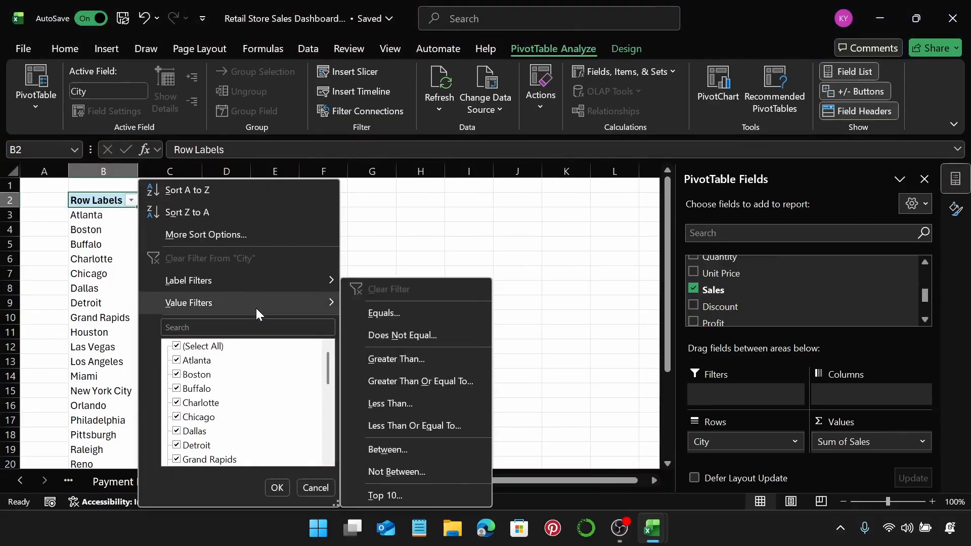
pyautogui.click(253, 234)
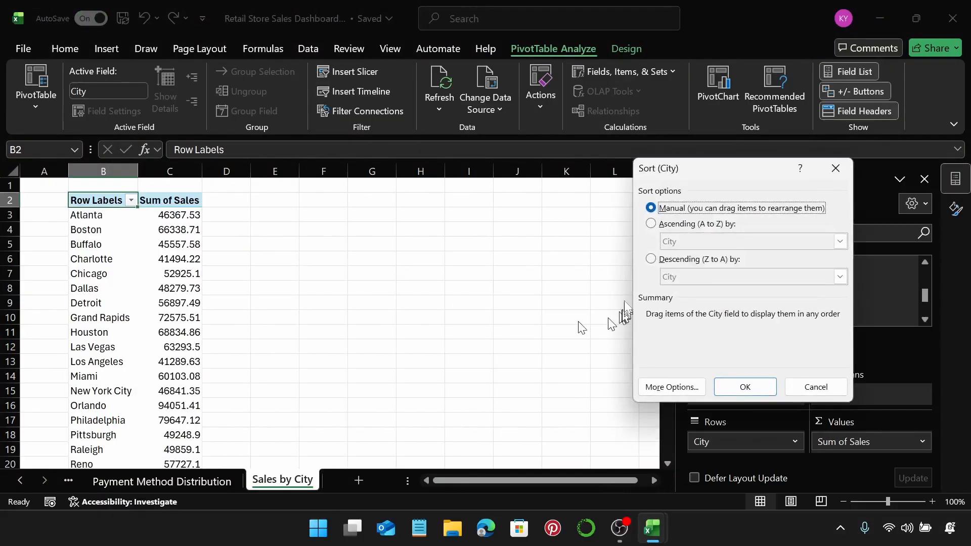
pyautogui.click(656, 261)
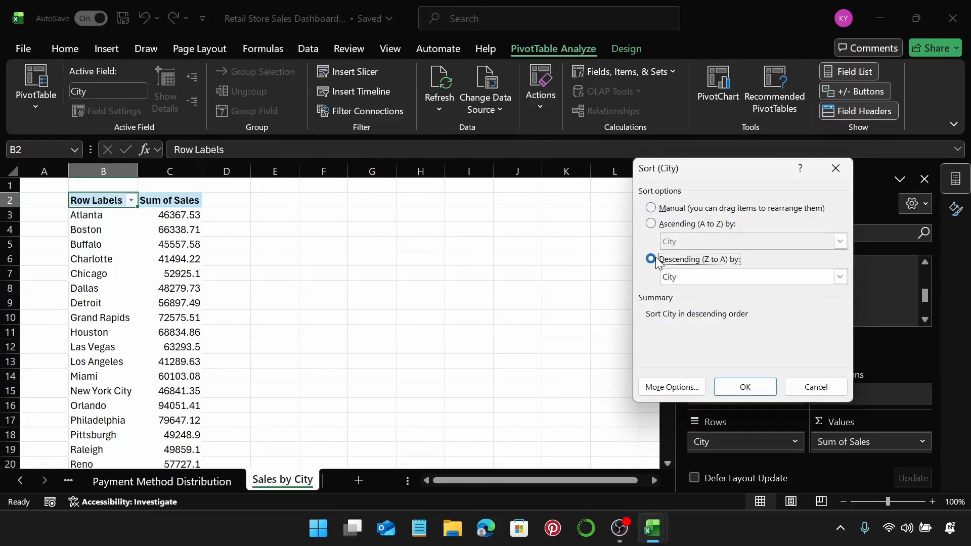
pyautogui.click(839, 277)
pyautogui.click(745, 303)
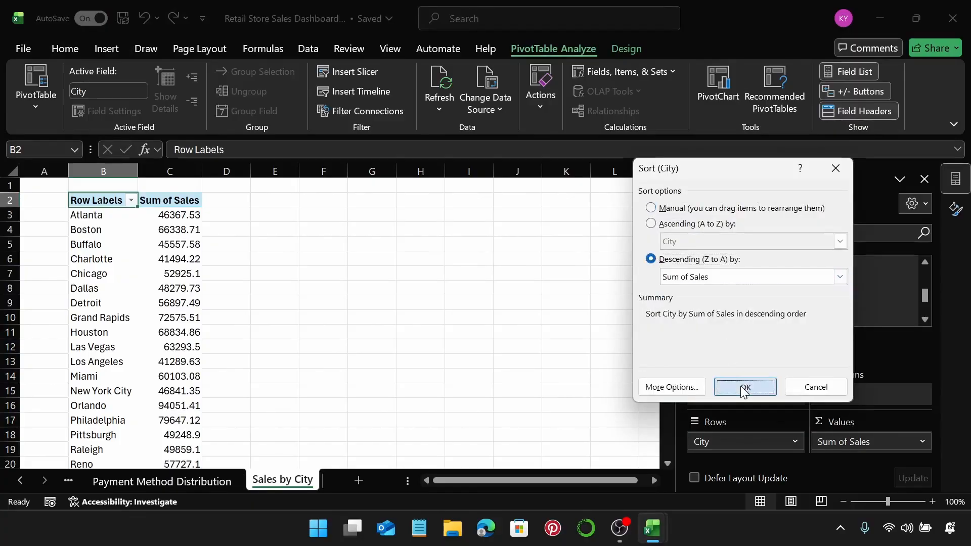
pyautogui.click(743, 386)
# Step: Filter the PivotTable's cities to the top 10 items by Sum of Sales
pyautogui.scroll(-5, 128, 261)
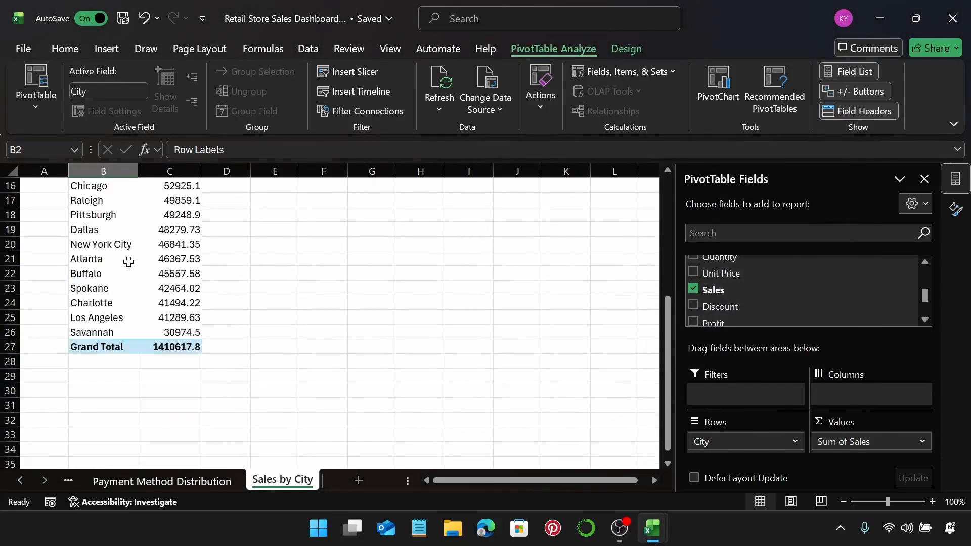
pyautogui.scroll(5, 129, 261)
pyautogui.scroll(-2, 128, 261)
pyautogui.scroll(2, 128, 262)
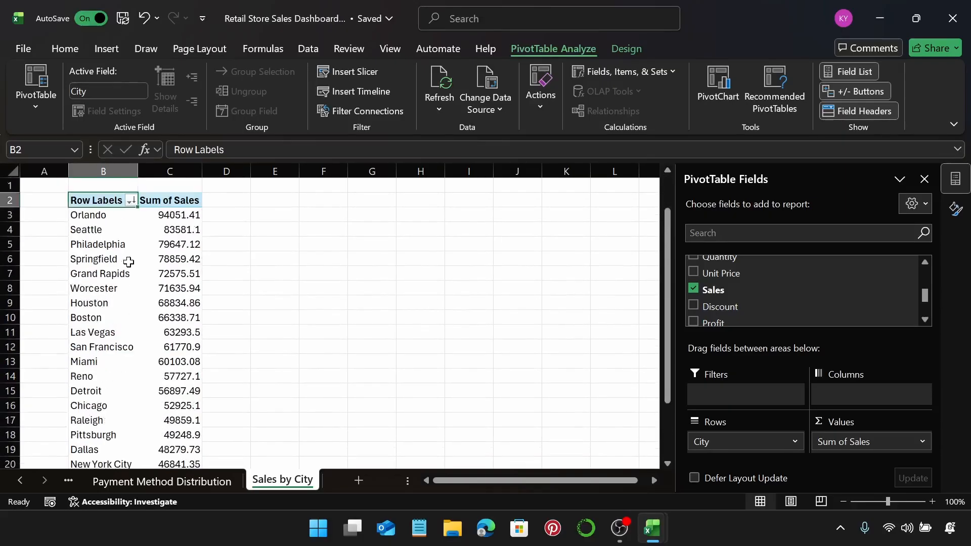
pyautogui.click(131, 201)
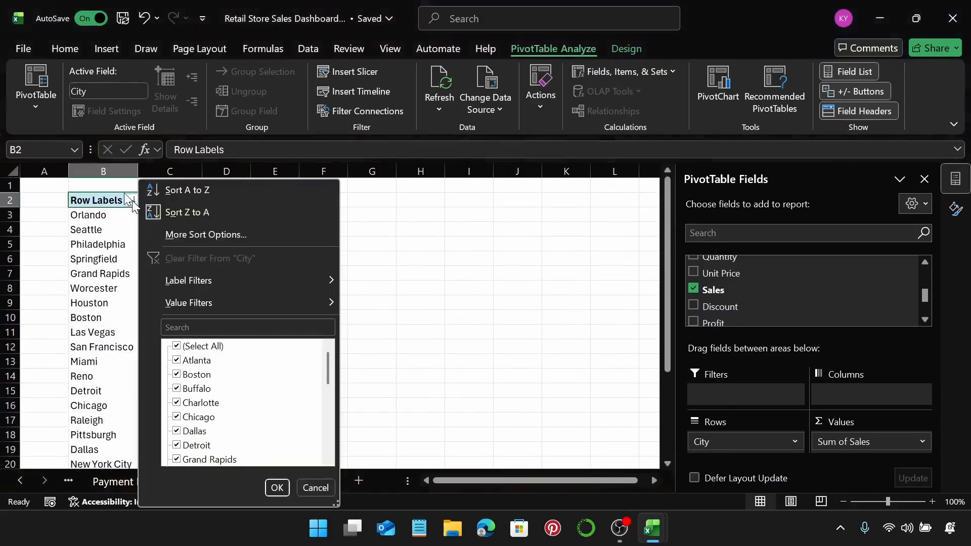
pyautogui.moveTo(229, 302)
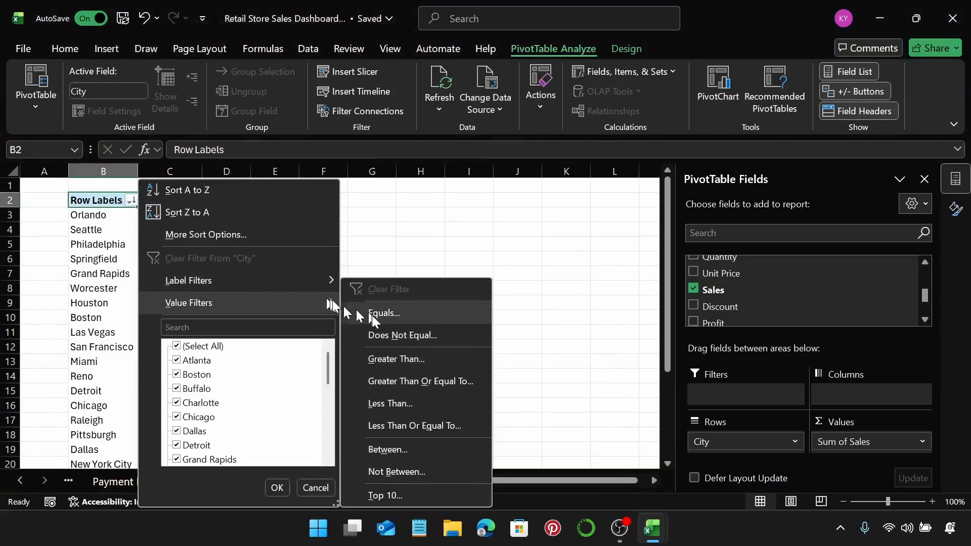
pyautogui.click(401, 494)
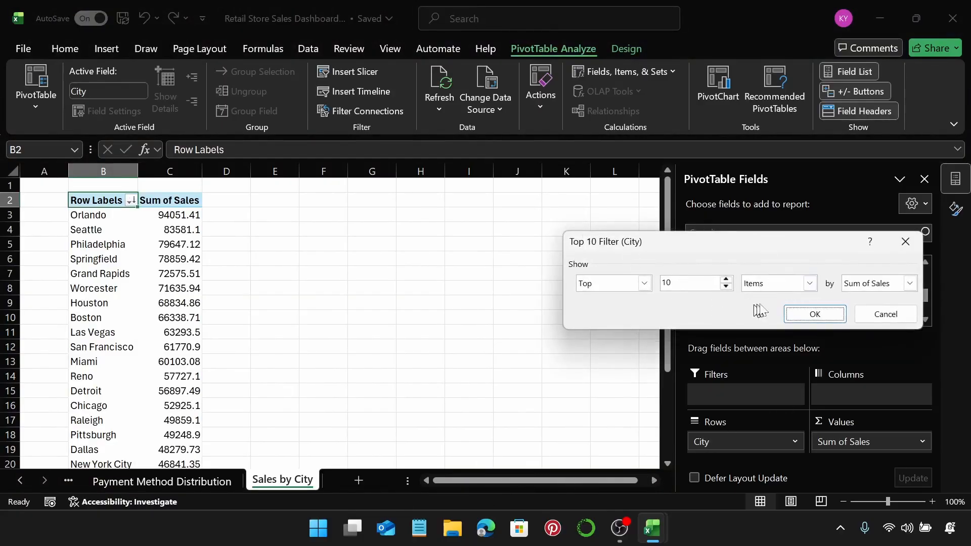
pyautogui.click(799, 314)
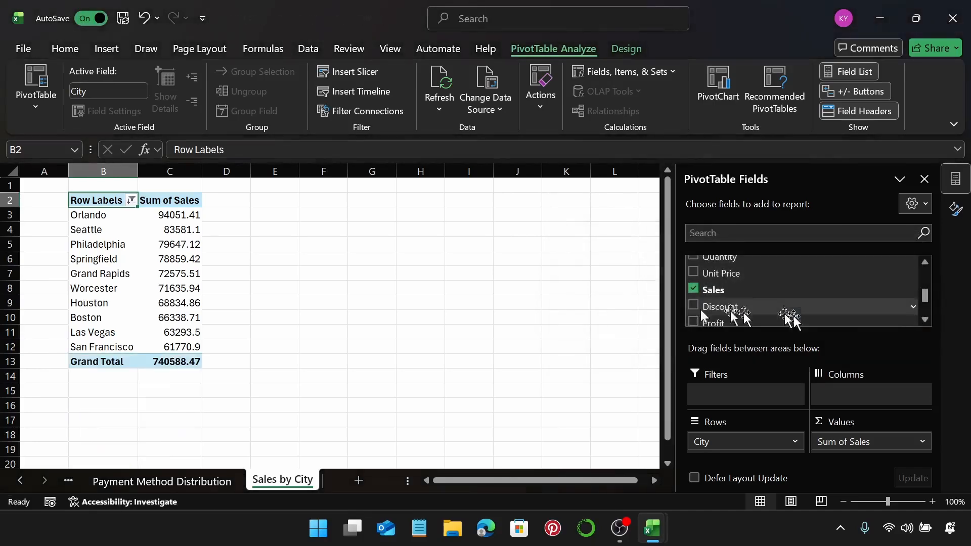
# Step: Remove the Grand Total row from the PivotTable on the Sales by City sheet
pyautogui.click(103, 362)
pyautogui.rightClick(86, 365)
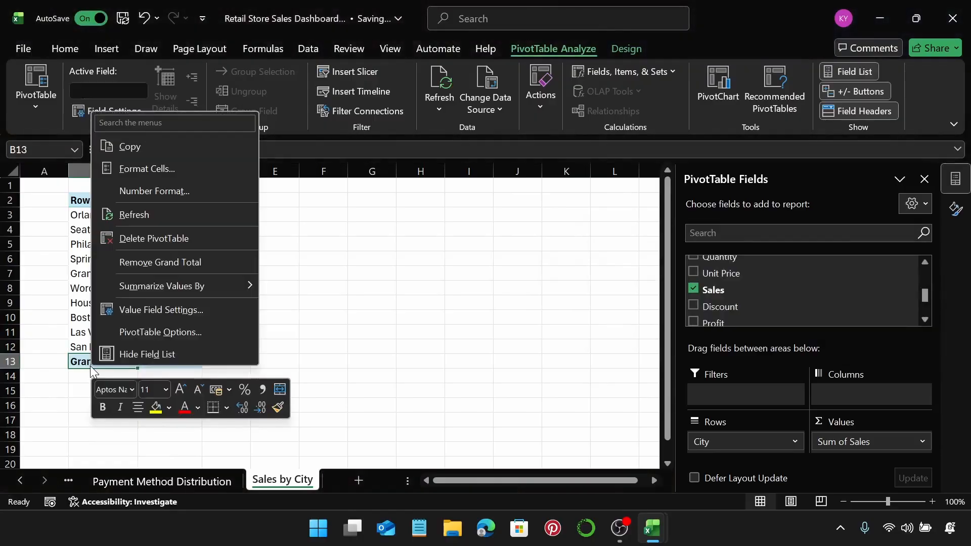
pyautogui.click(135, 265)
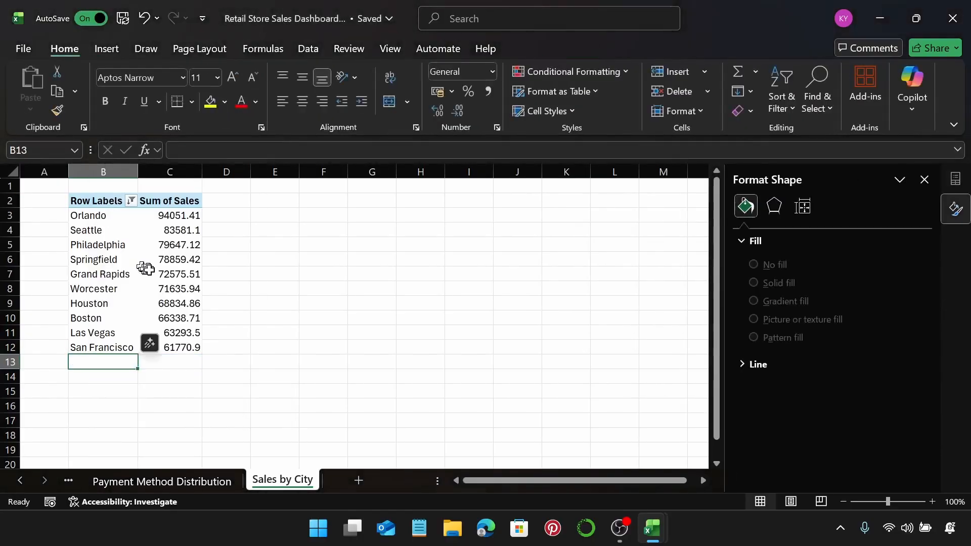
pyautogui.click(134, 247)
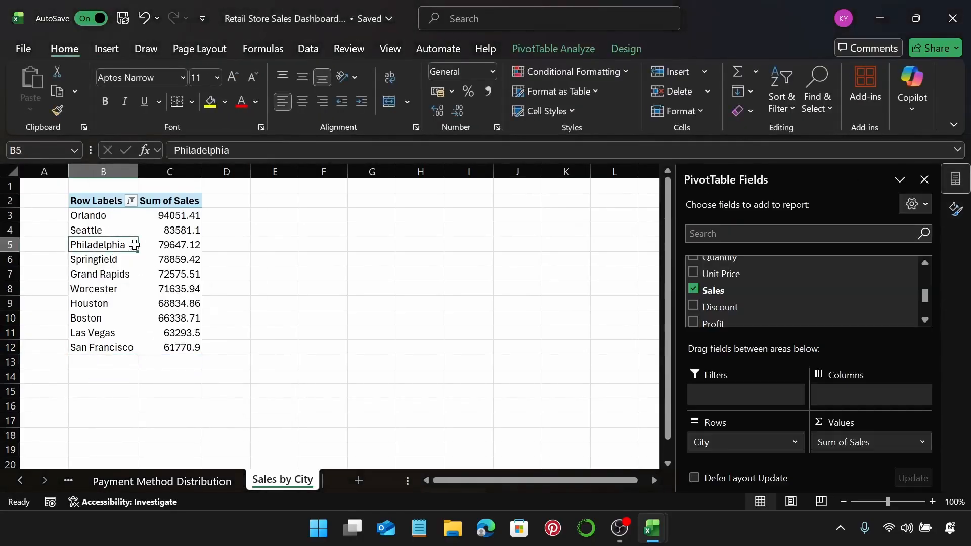
# Step: Format the Sum of Sales values in C3:C12 as accounting with the $ English (United States) symbol
pyautogui.click(159, 215)
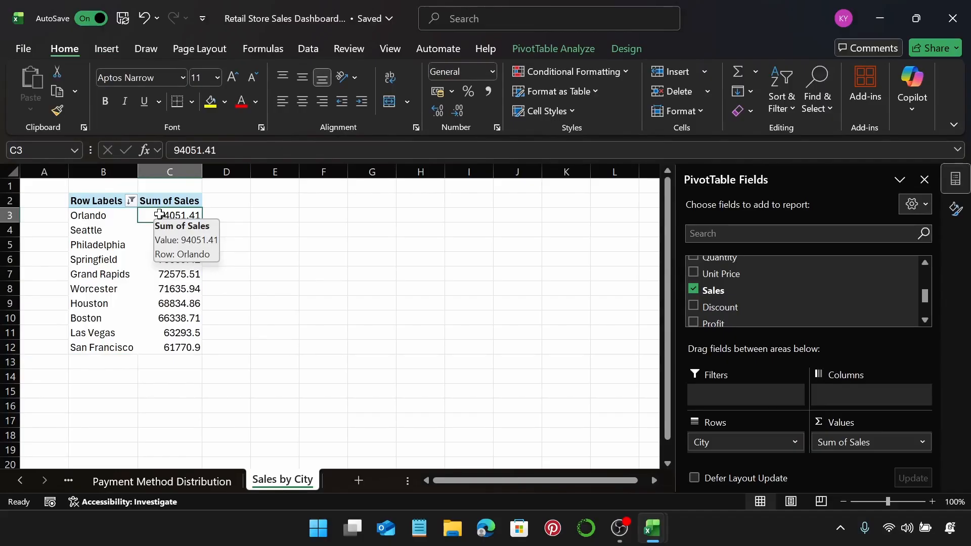
pyautogui.hotkey('ctrl', 'shift', 'Down')
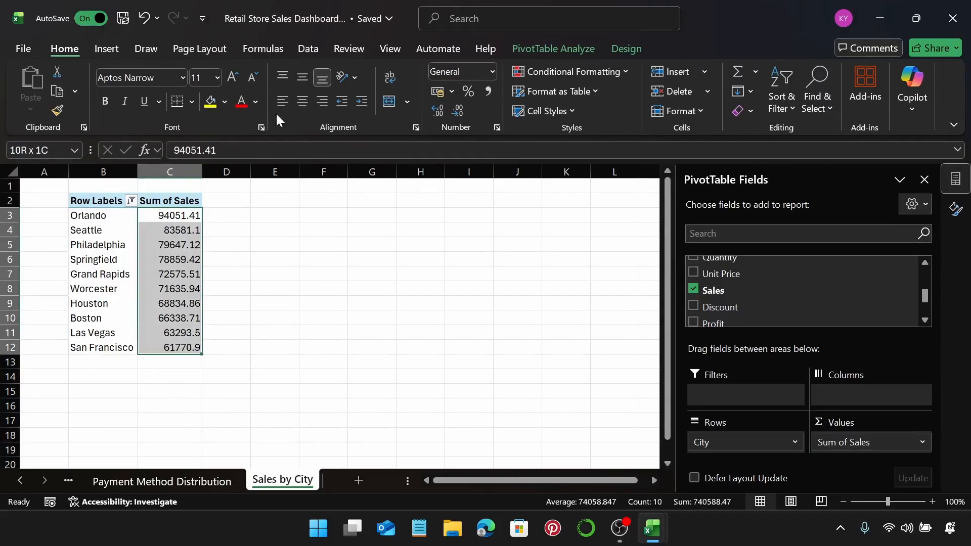
pyautogui.click(451, 91)
pyautogui.click(453, 108)
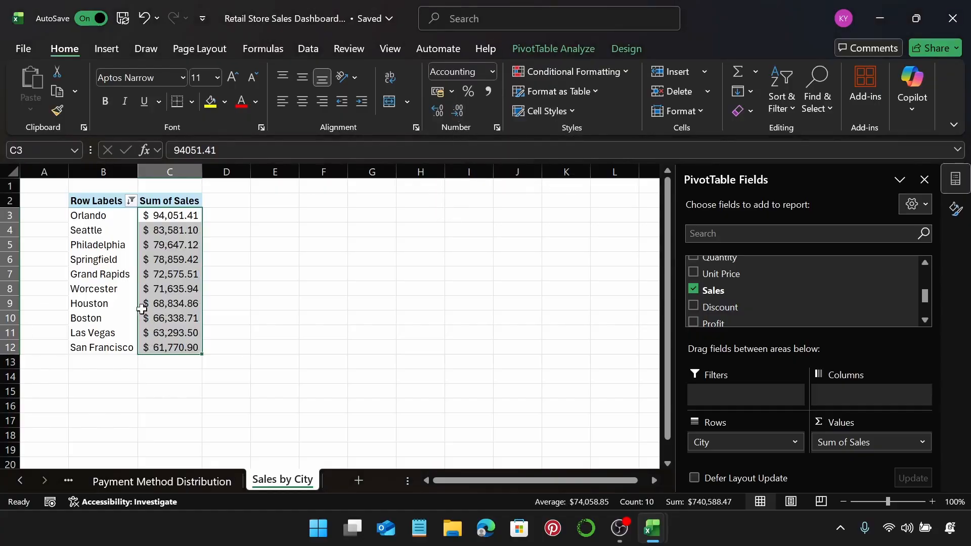
# Step: Insert a 2-D clustered column PivotChart from the city sales and place it beside the PivotTable
pyautogui.click(107, 49)
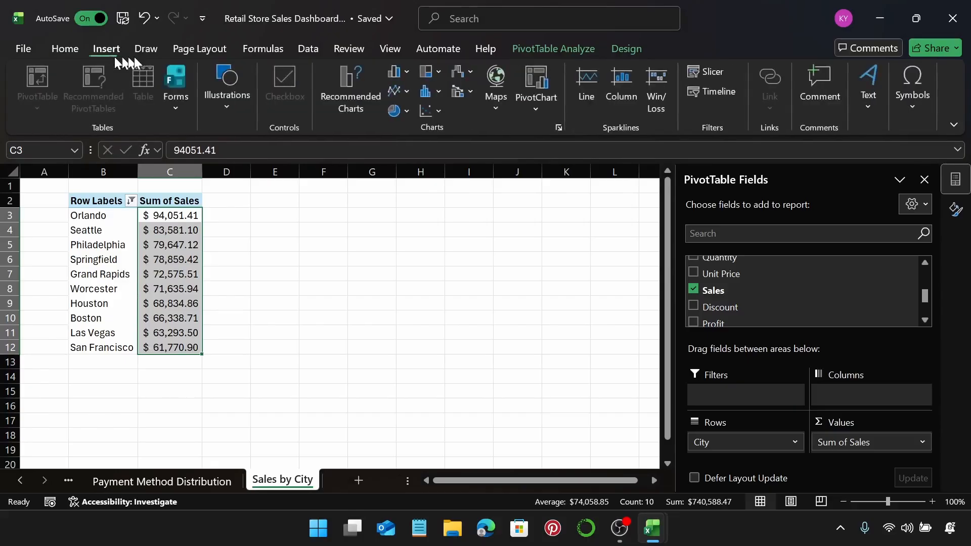
pyautogui.click(388, 76)
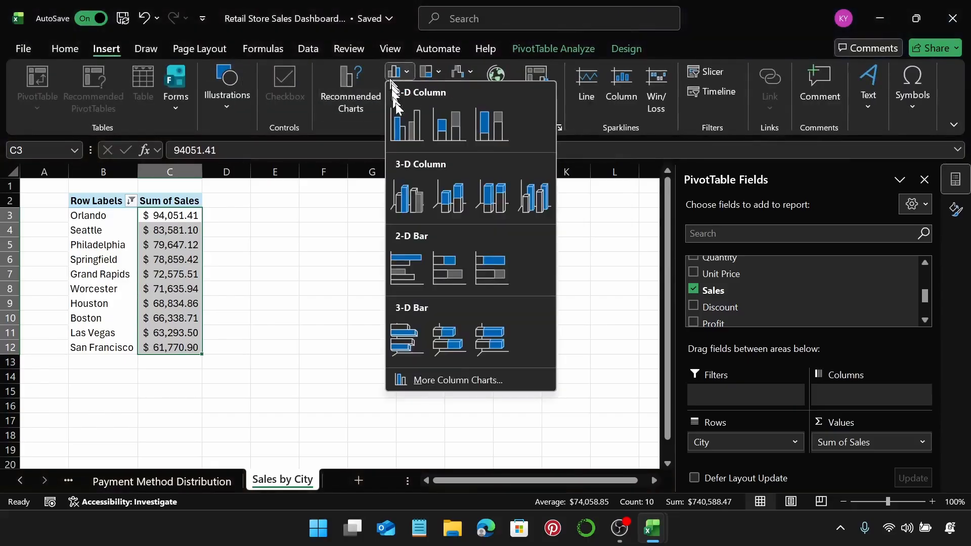
pyautogui.click(403, 125)
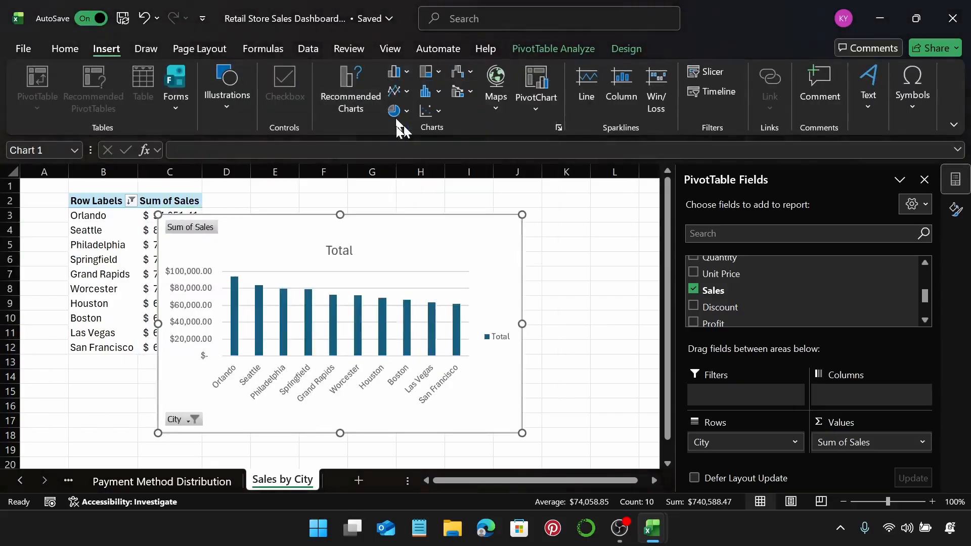
pyautogui.moveTo(232, 256); pyautogui.dragTo(286, 246)
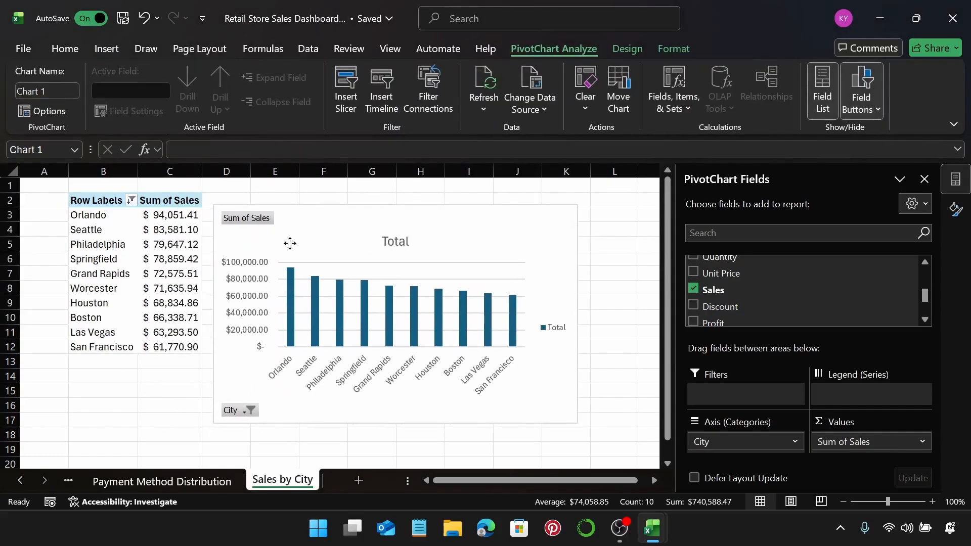
# Step: Hide all field buttons on the column chart and change its title to "Sales by City"
pyautogui.rightClick(260, 221)
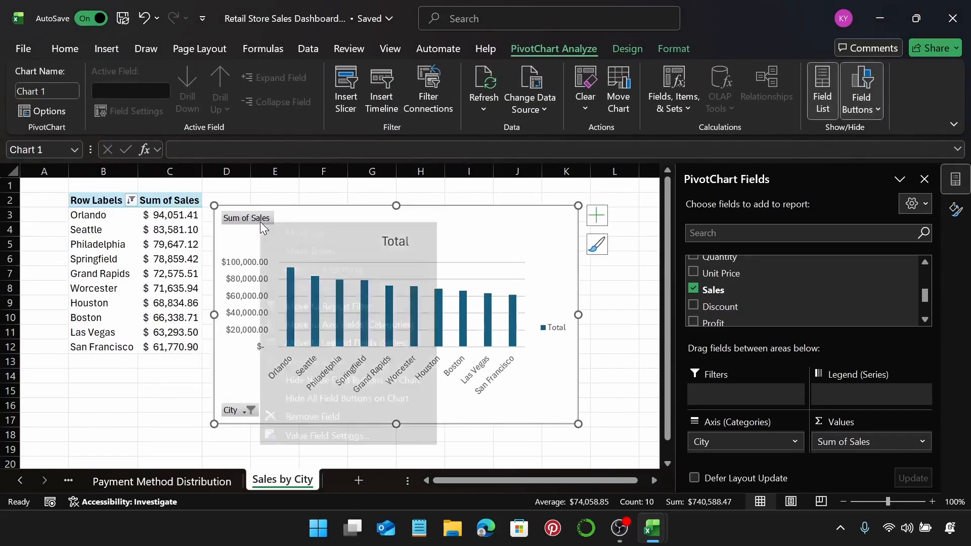
pyautogui.click(366, 404)
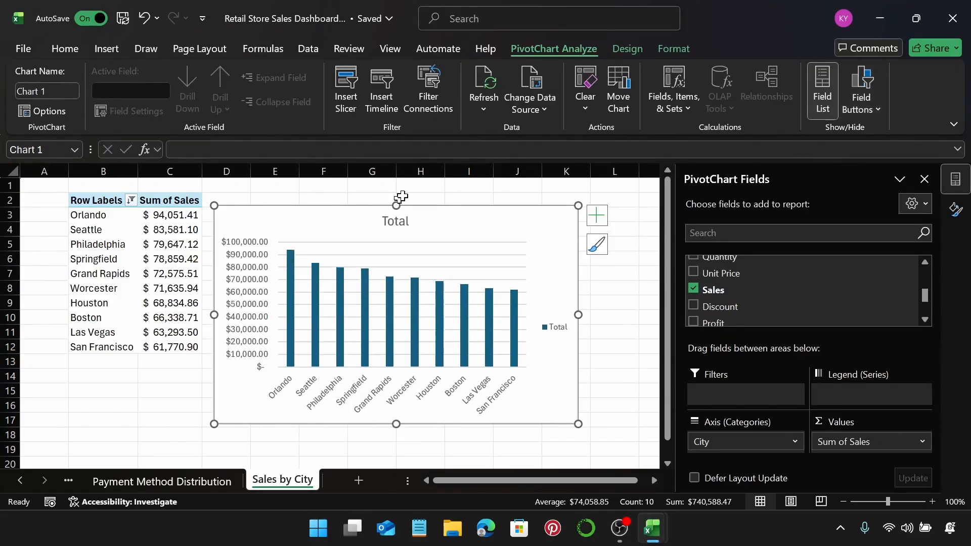
pyautogui.click(402, 223)
pyautogui.doubleClick(389, 227)
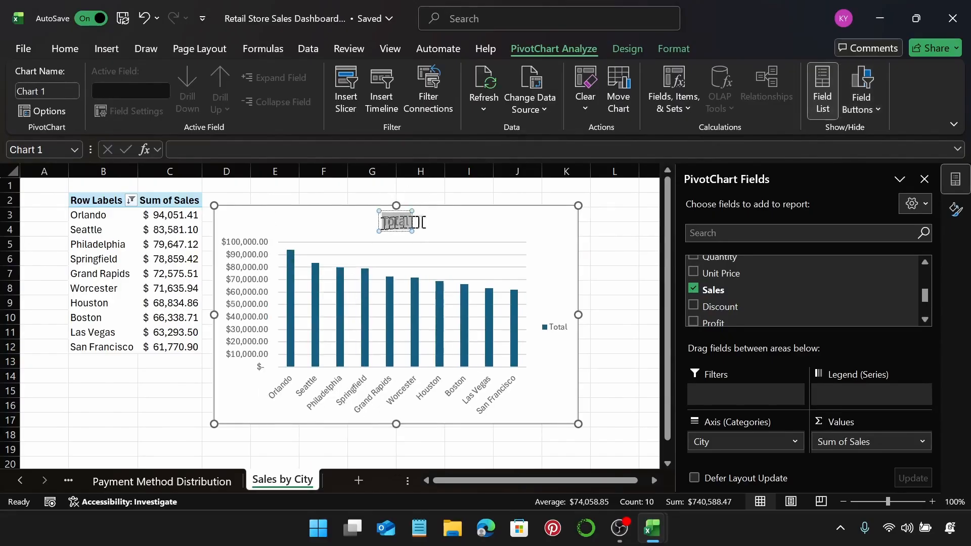
pyautogui.write('Sa')
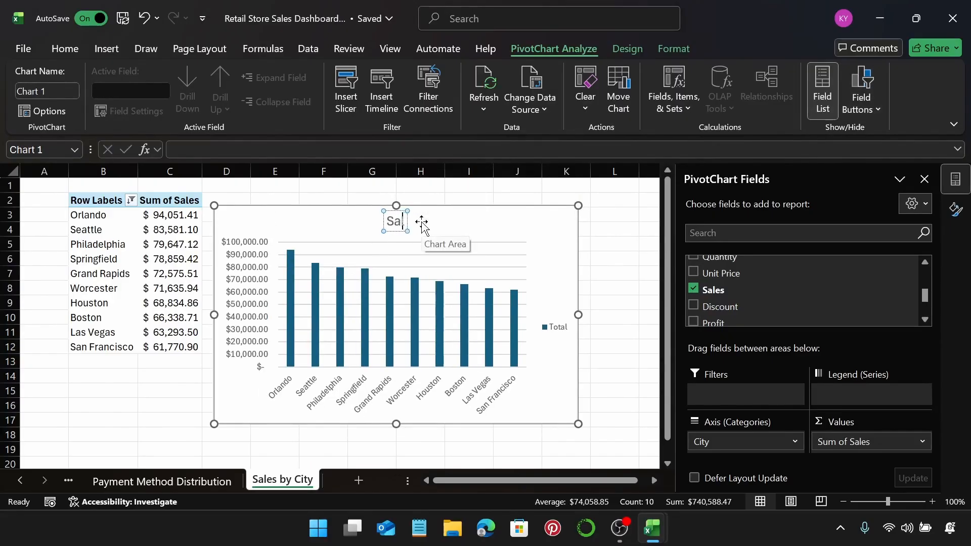
pyautogui.write('les by C')
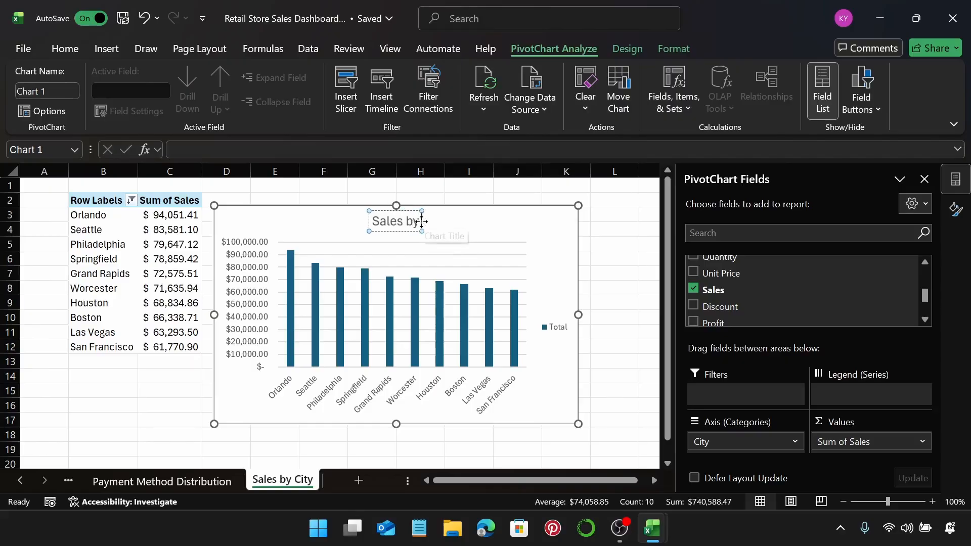
pyautogui.write('ity')
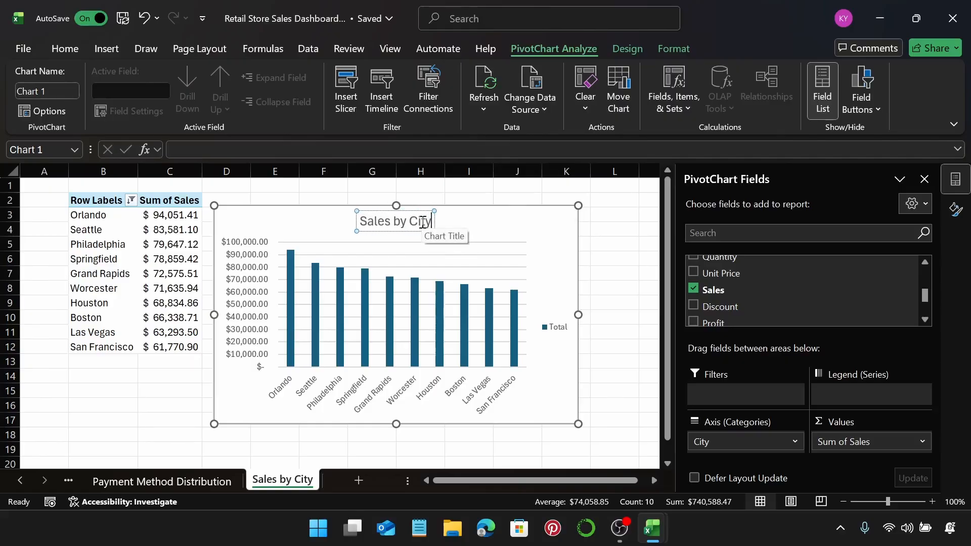
pyautogui.click(454, 218)
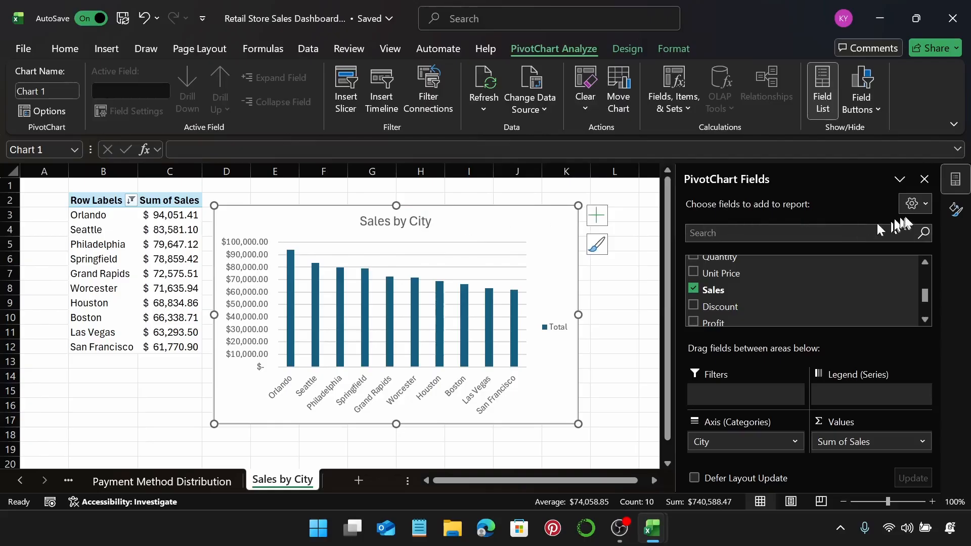
# Step: Set the chart area's border color to white and give the chart rounded corners
pyautogui.click(924, 178)
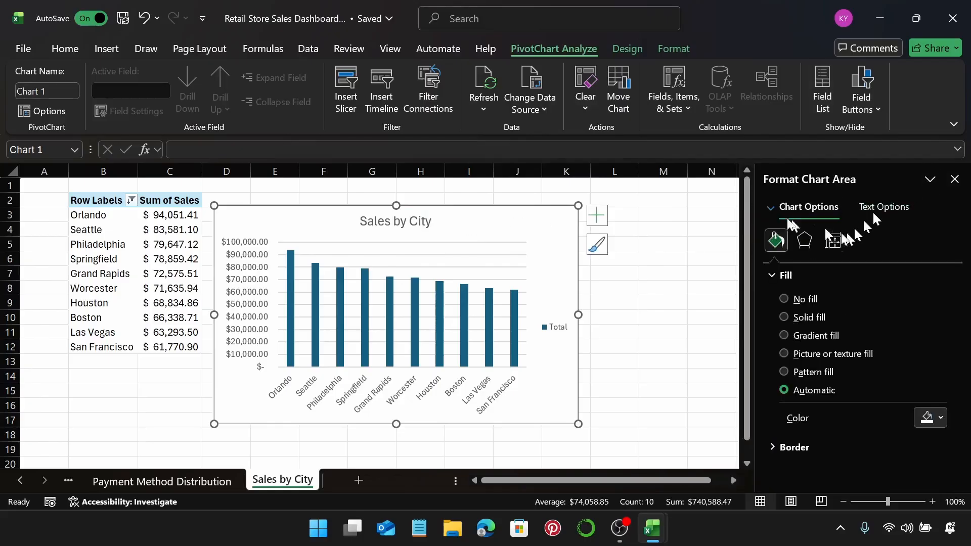
pyautogui.click(816, 275)
pyautogui.click(812, 298)
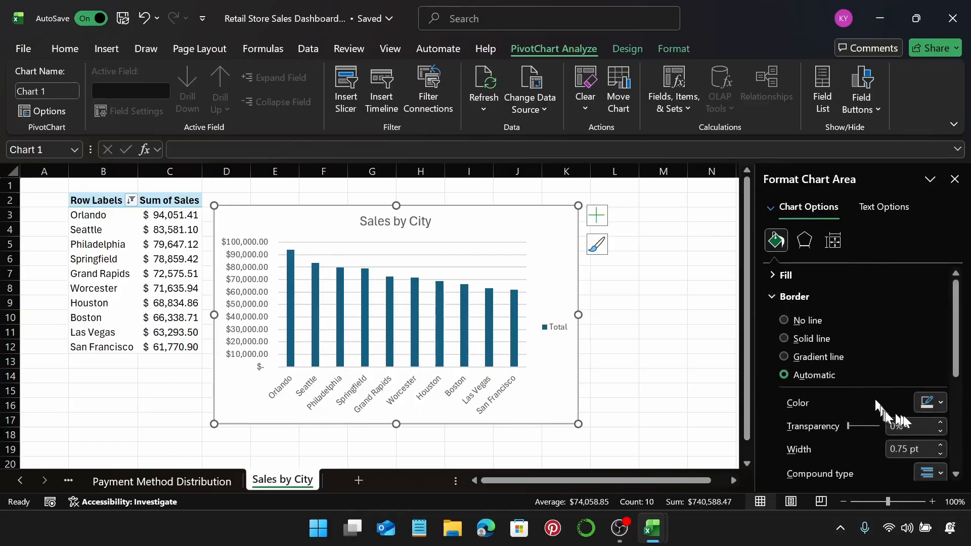
pyautogui.click(929, 404)
pyautogui.click(765, 147)
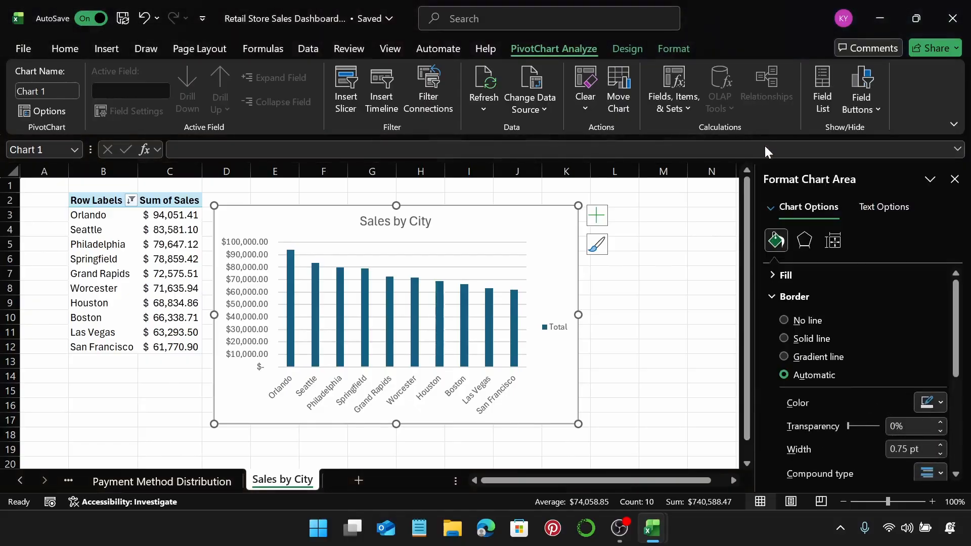
pyautogui.scroll(-5, 844, 399)
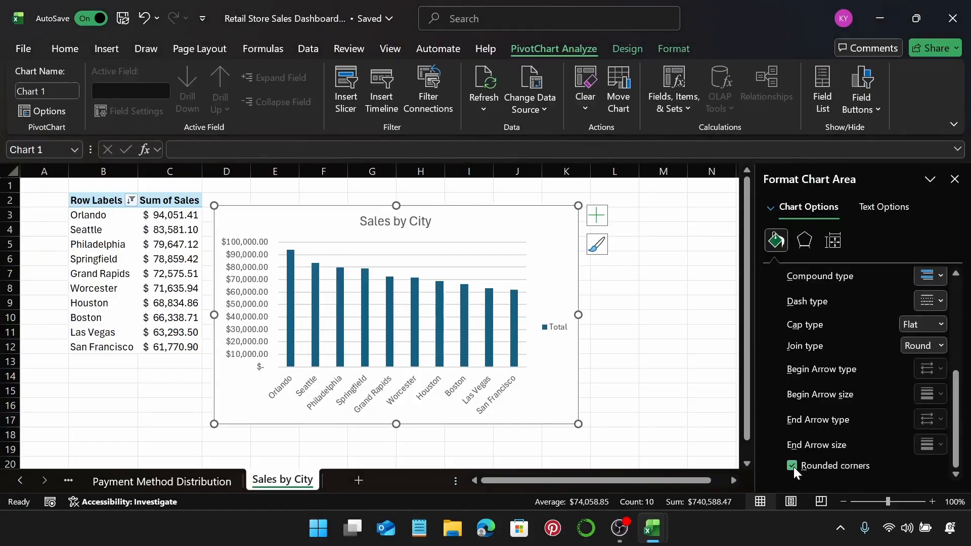
# Step: Fill the chart's columns with the bright blue recent color
pyautogui.click(488, 328)
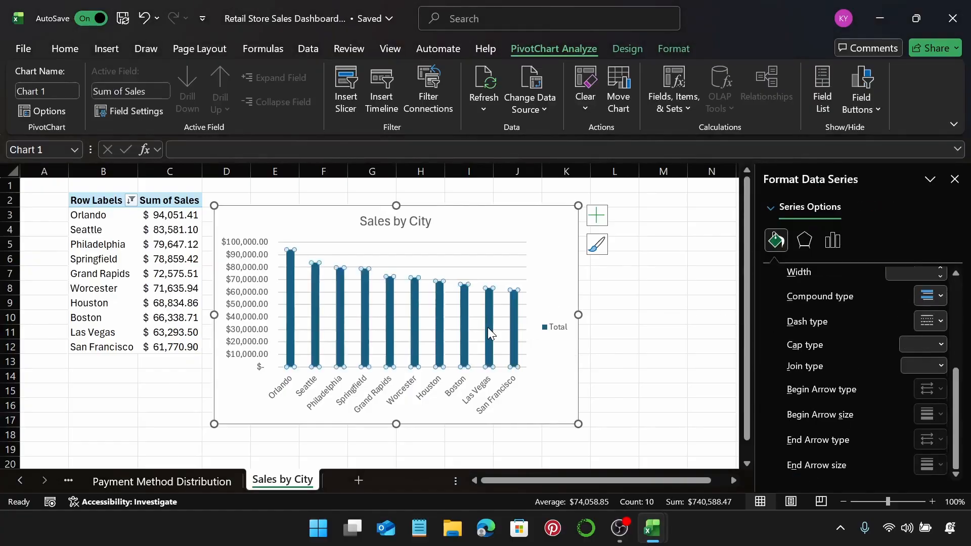
pyautogui.scroll(5, 812, 304)
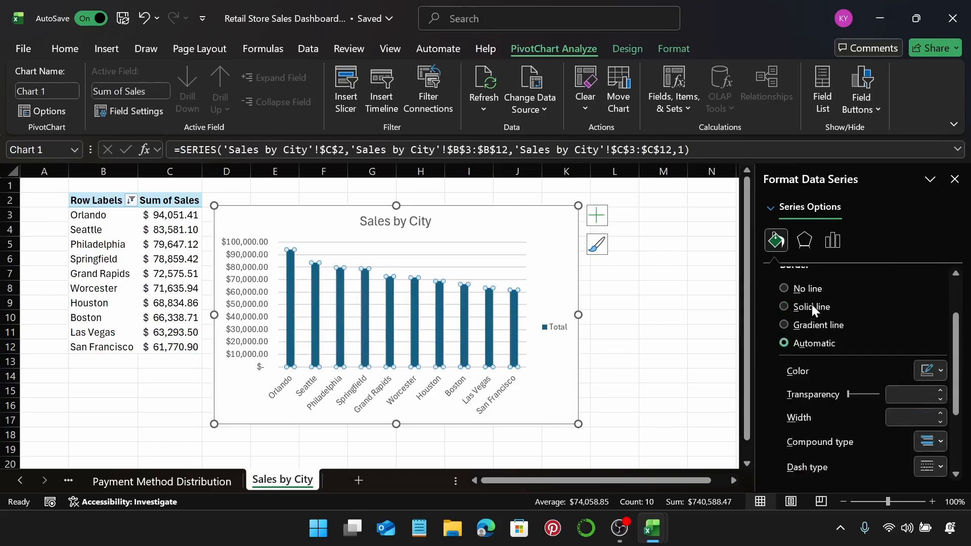
pyautogui.click(811, 295)
pyautogui.click(820, 279)
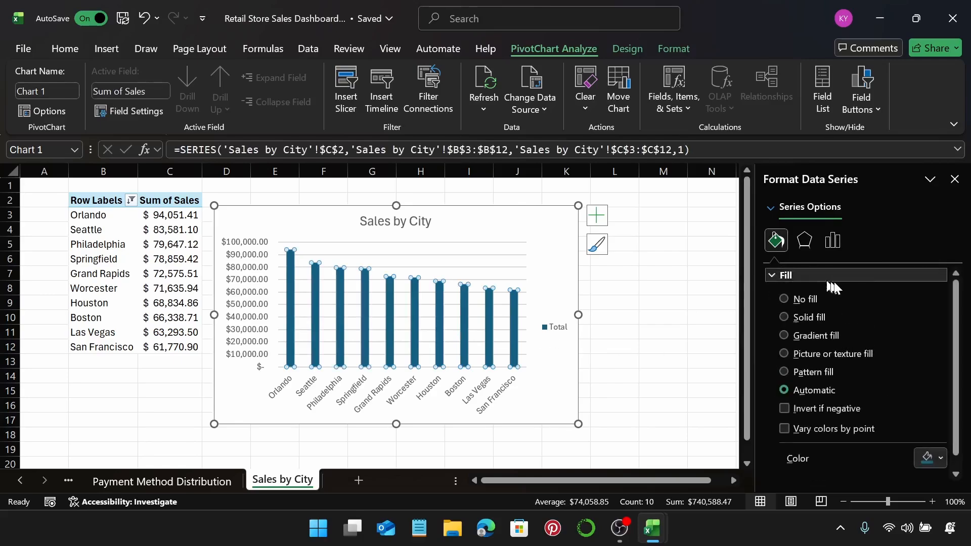
pyautogui.click(927, 455)
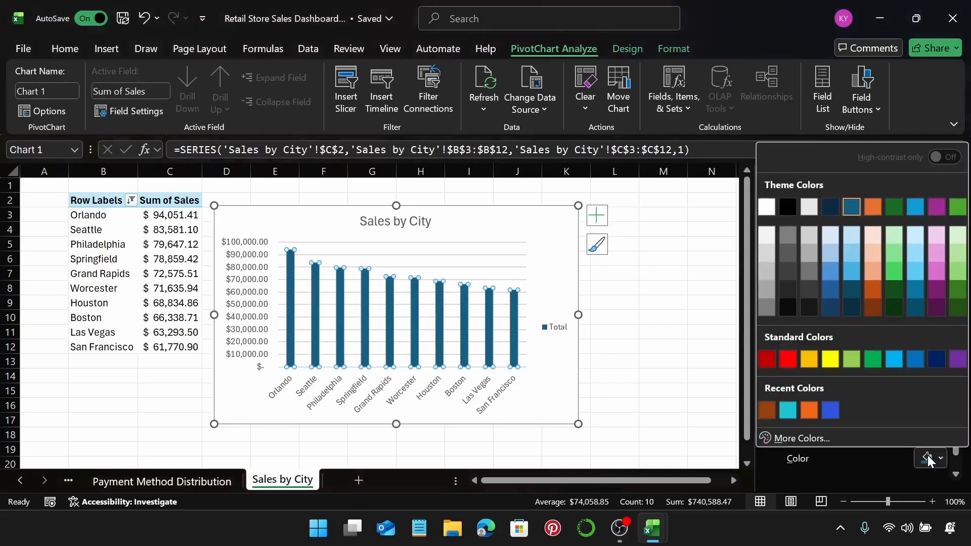
pyautogui.click(830, 410)
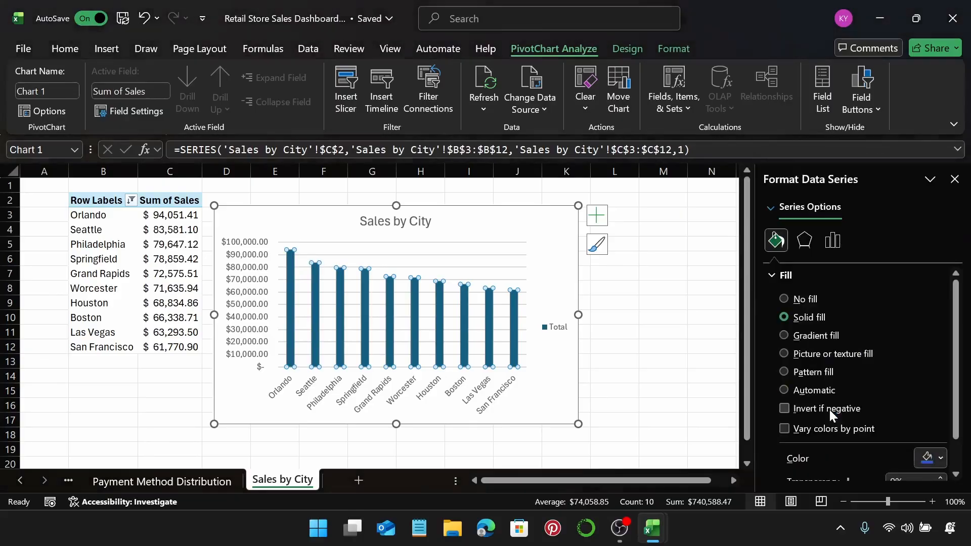
# Step: Set the column series' gap width to 100% and delete the chart's legend
pyautogui.click(832, 242)
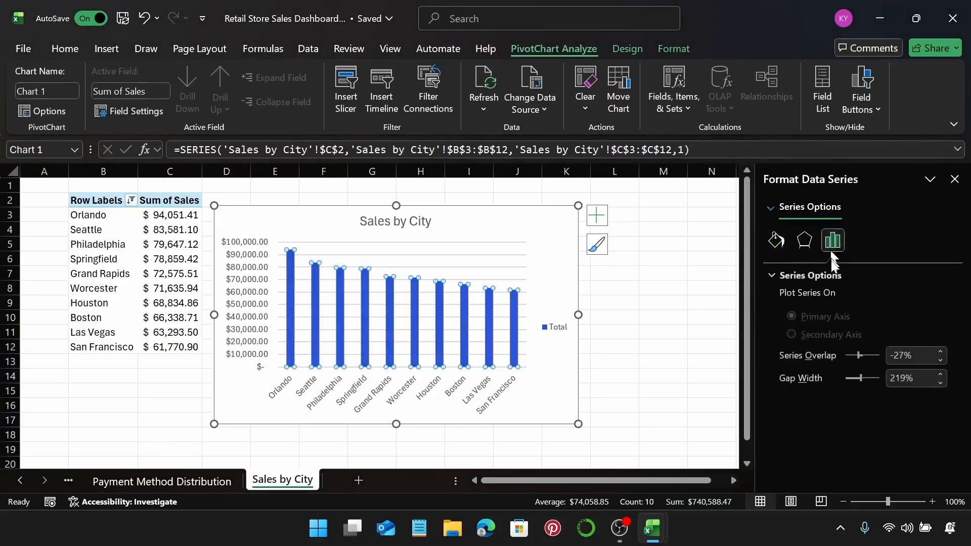
pyautogui.click(901, 378)
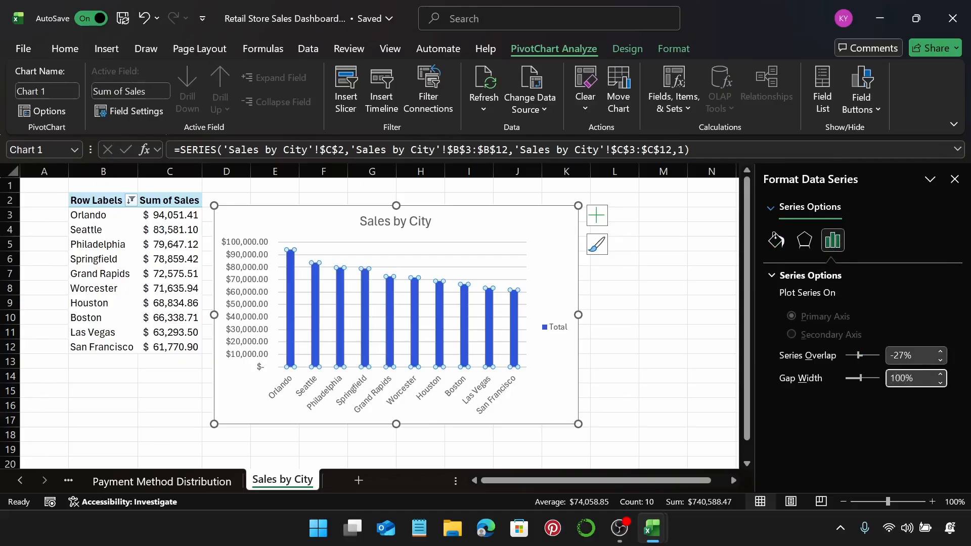
pyautogui.press('Return')
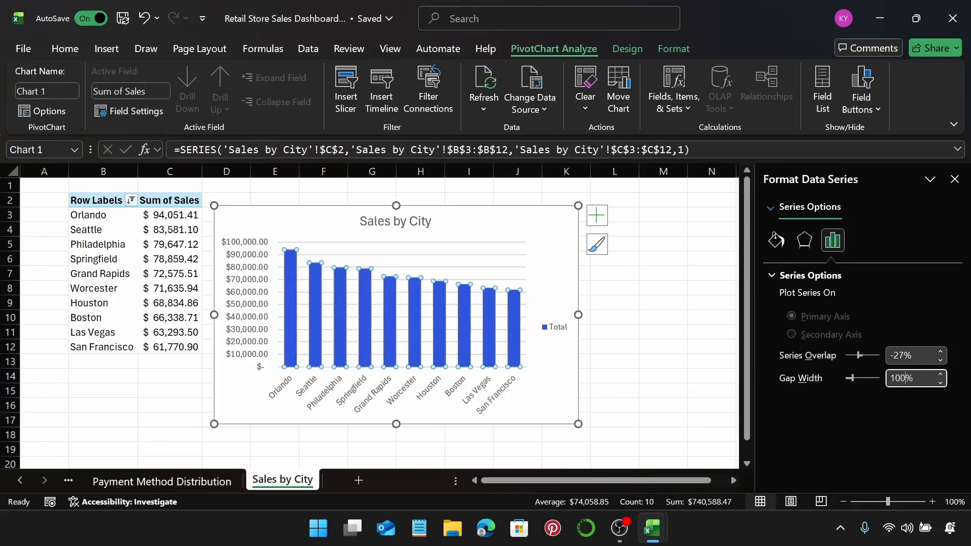
pyautogui.click(561, 334)
pyautogui.press('Delete')
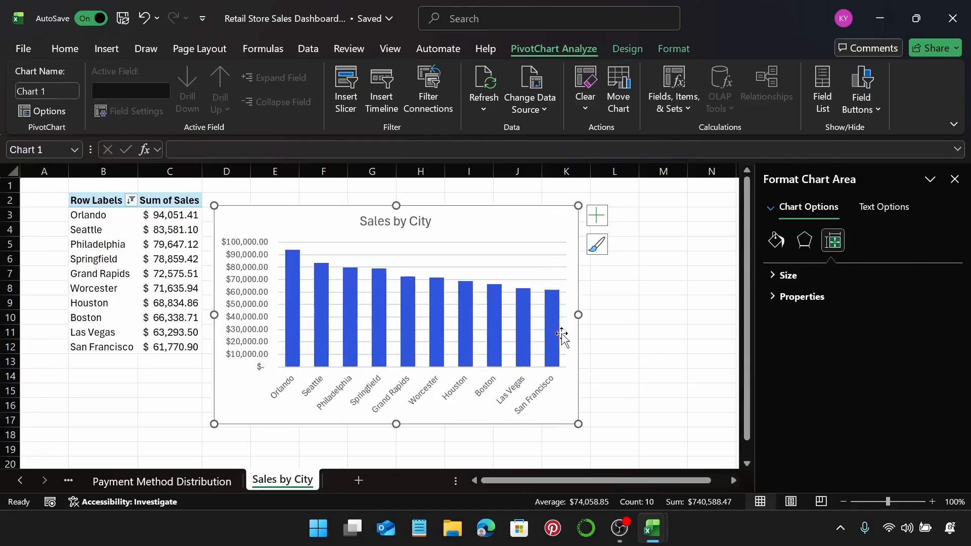
# Step: Set the vertical axis number format to 0 decimal places
pyautogui.click(250, 306)
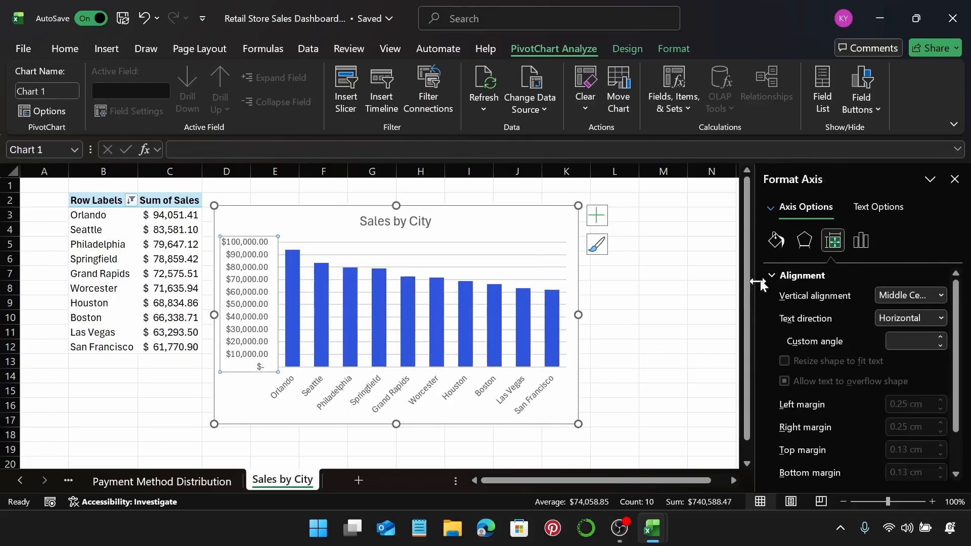
pyautogui.click(866, 245)
pyautogui.click(821, 342)
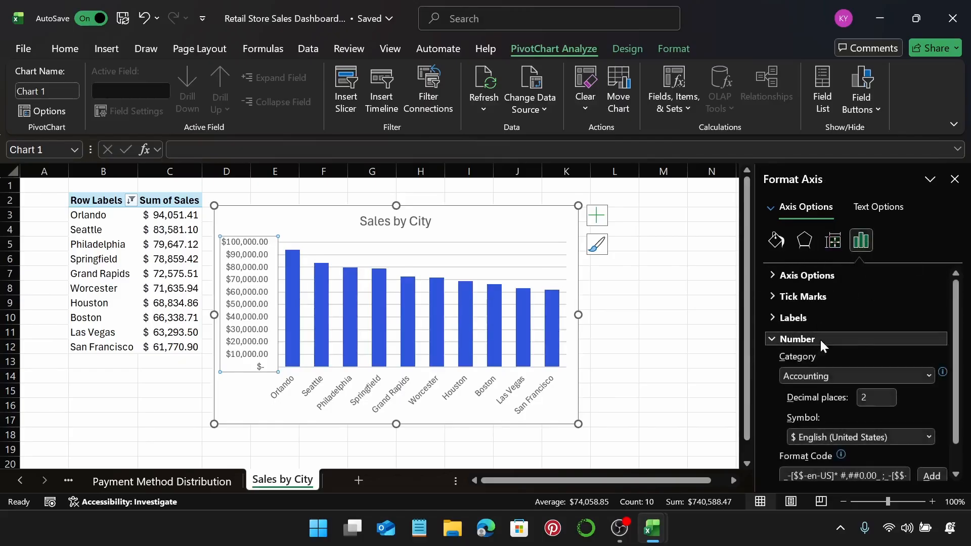
pyautogui.click(882, 403)
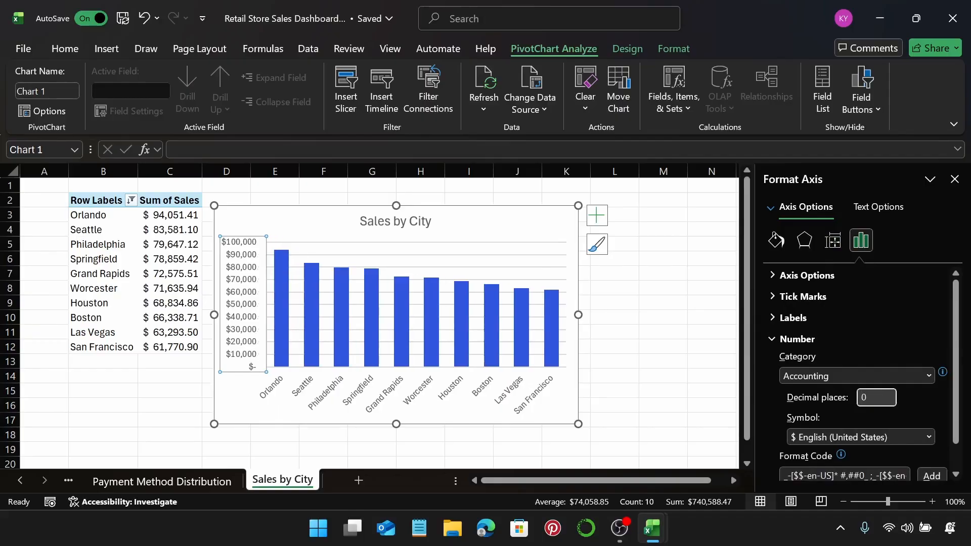
pyautogui.click(542, 225)
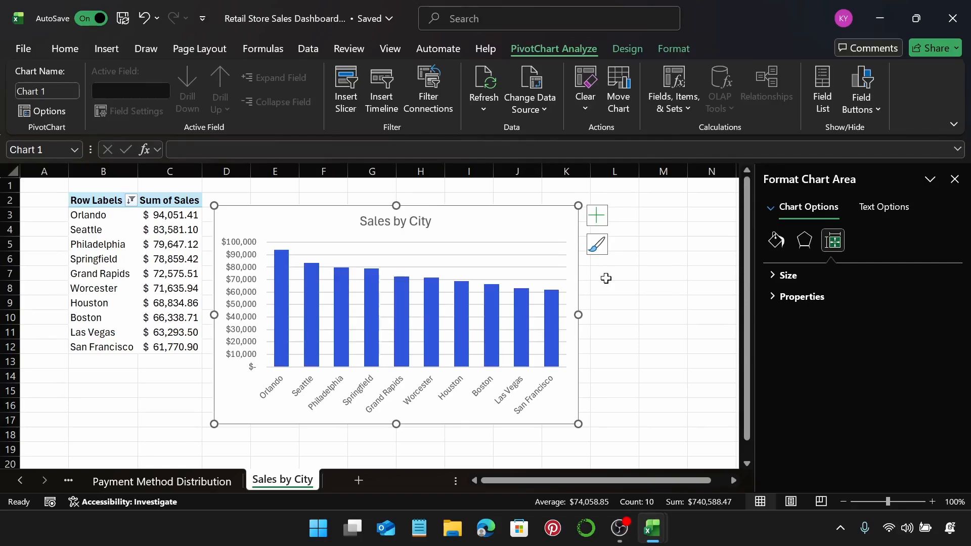
# Step: Add a new worksheet after Sales by City and name it "Sales by Sub-Category"
pyautogui.click(354, 478)
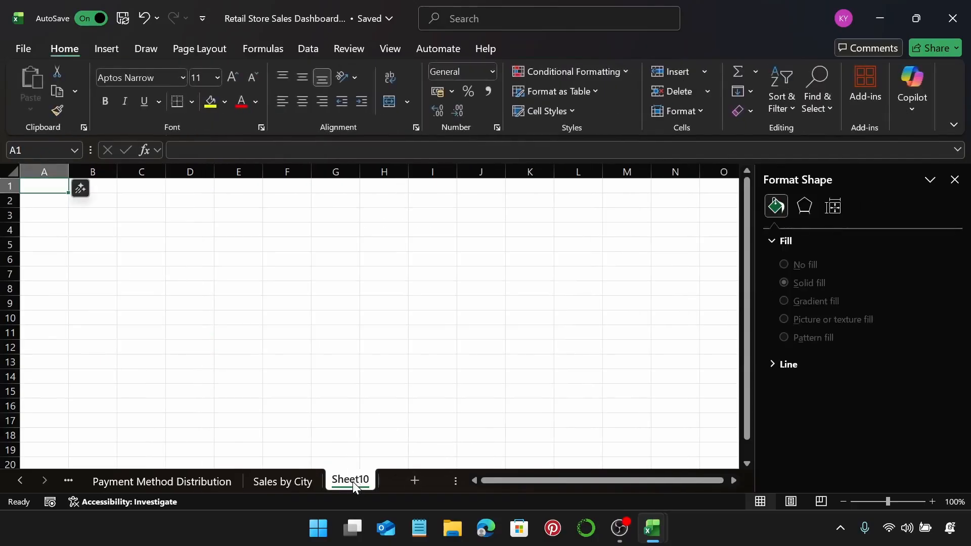
pyautogui.doubleClick(353, 480)
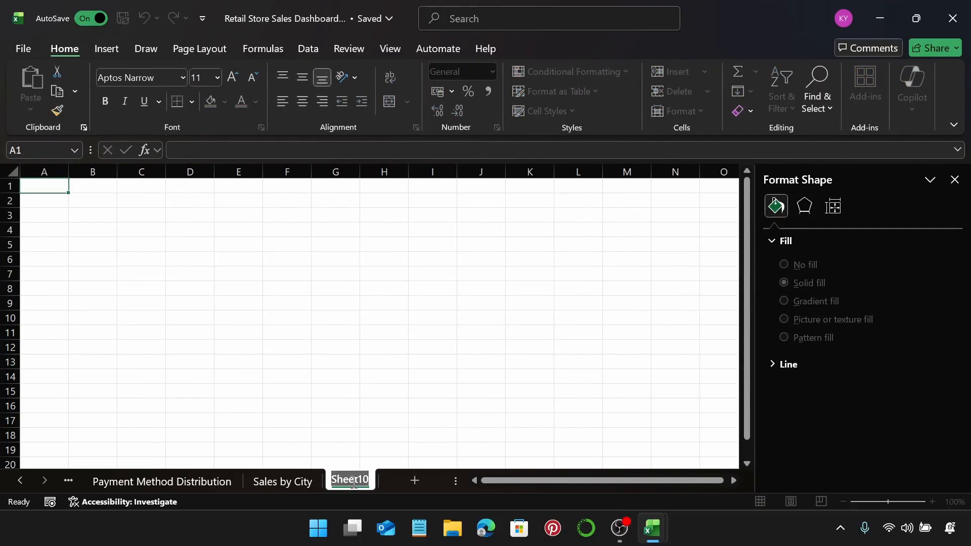
pyautogui.write('Sales b')
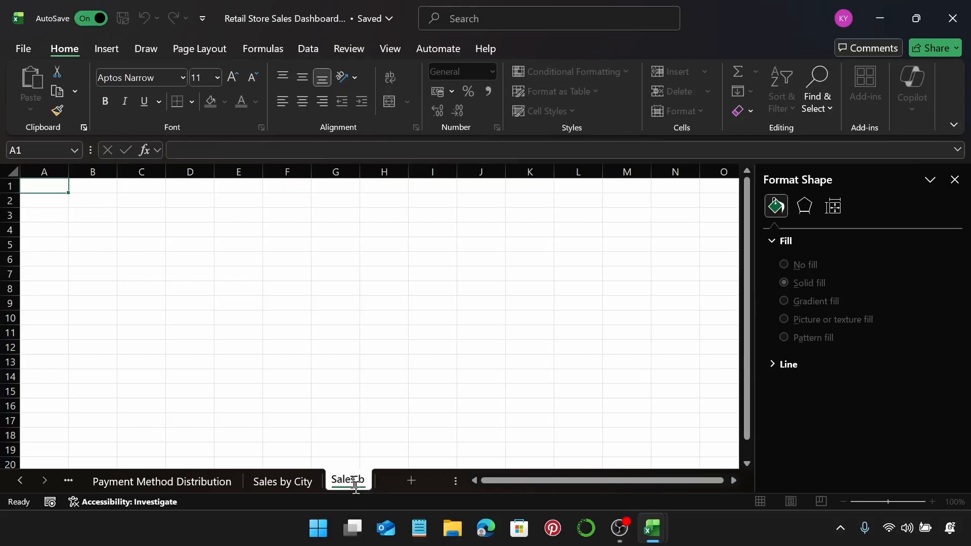
pyautogui.write('y Sub')
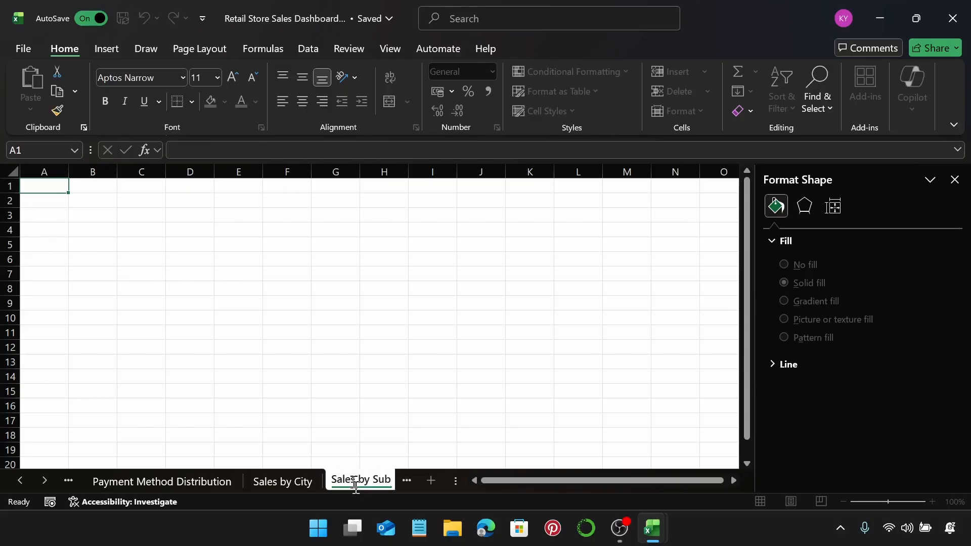
pyautogui.write('-Category')
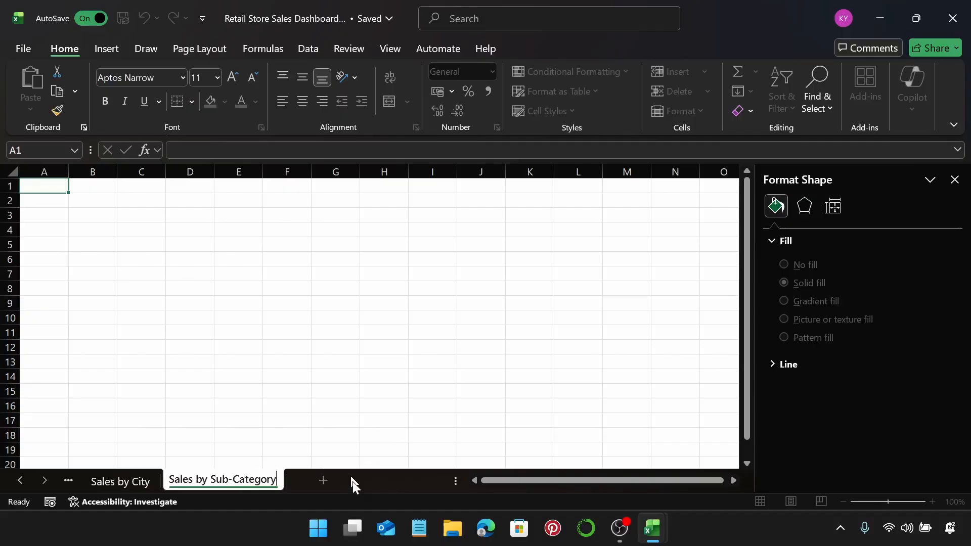
pyautogui.press('Return')
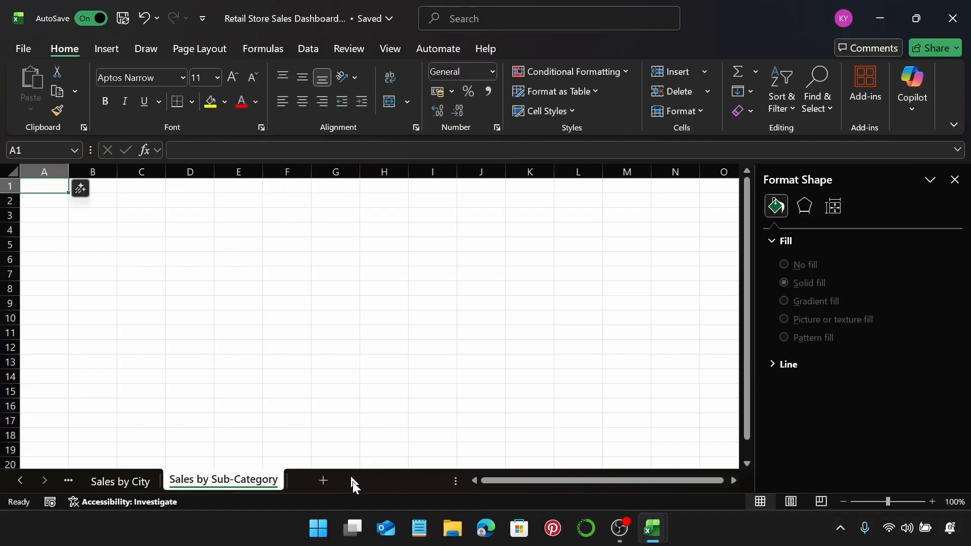
# Step: Insert a PivotTable based on the sales data table at cell B2 of the existing Sales by Sub-Category worksheet
pyautogui.click(108, 202)
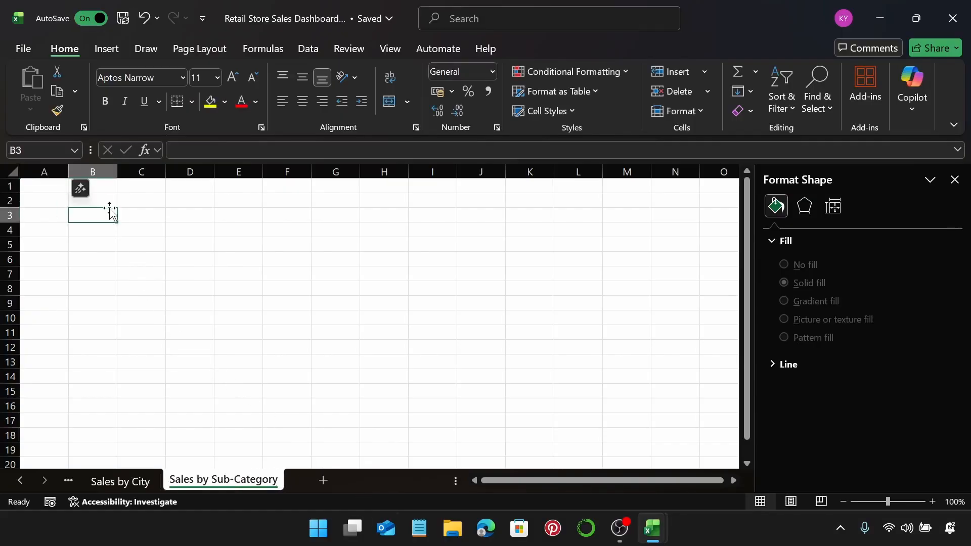
pyautogui.click(103, 47)
pyautogui.click(51, 83)
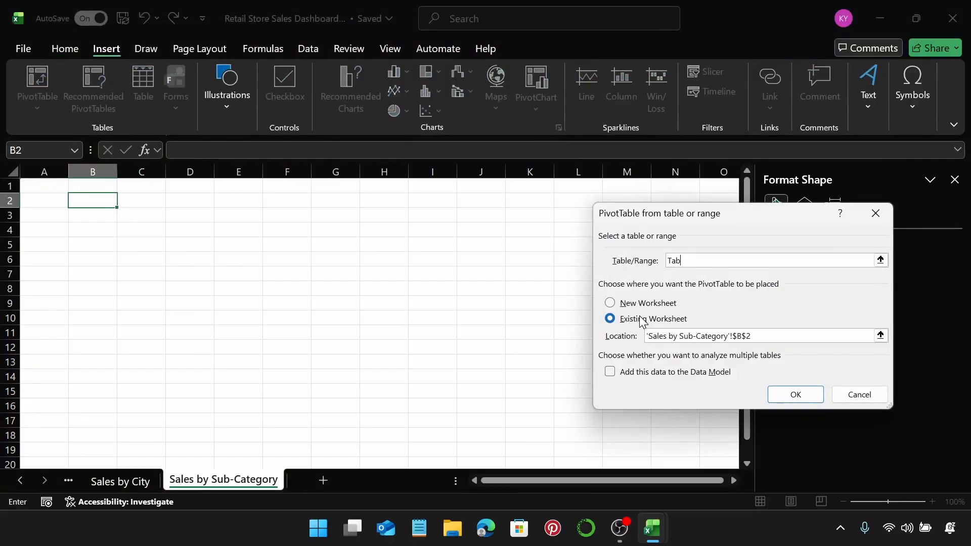
pyautogui.press('Return')
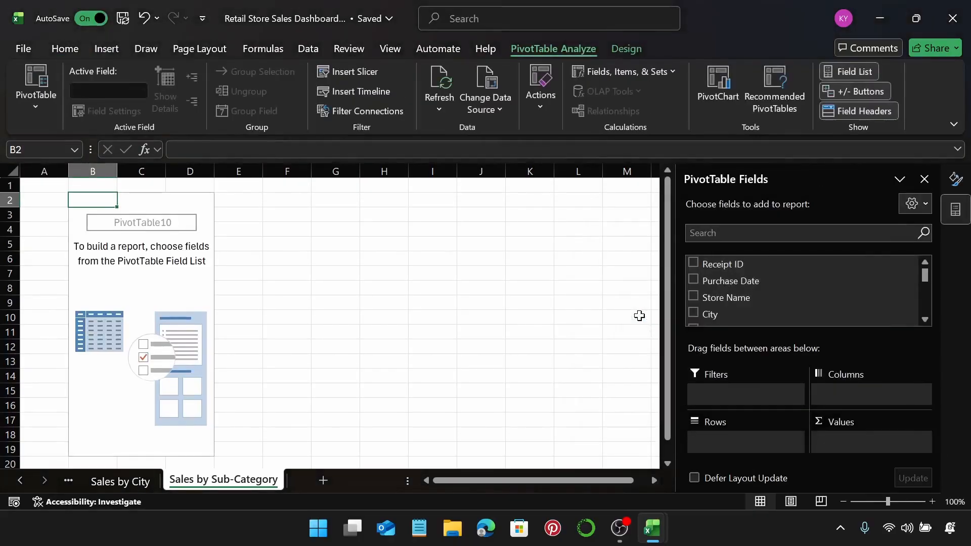
# Step: Add Sub-Category to the PivotTable's rows and Sales to its values
pyautogui.scroll(-3, 777, 293)
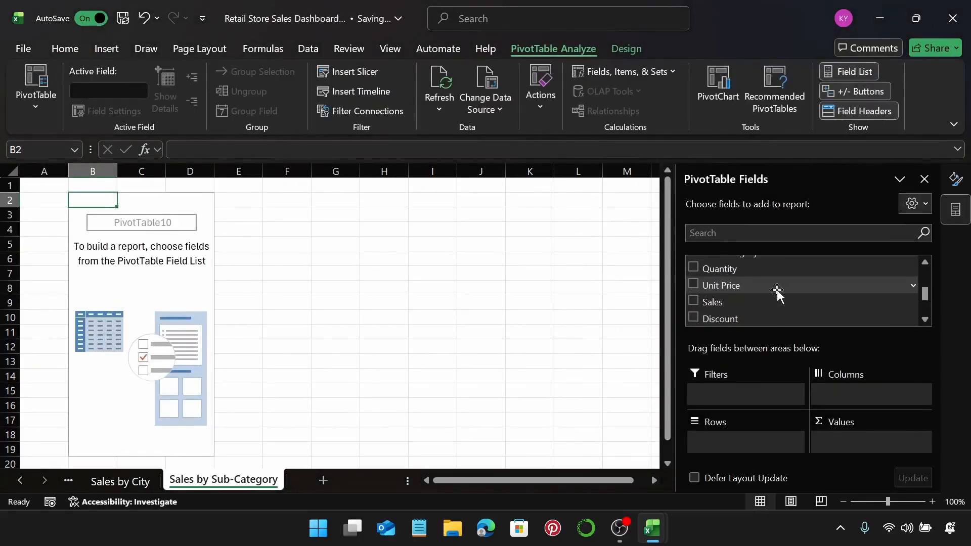
pyautogui.scroll(1, 736, 298)
pyautogui.moveTo(736, 293); pyautogui.dragTo(757, 438)
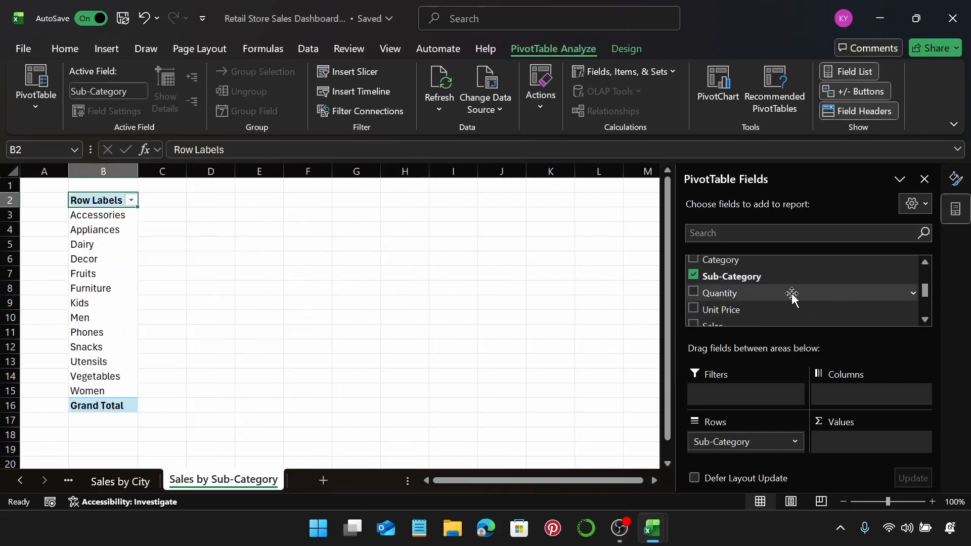
pyautogui.scroll(-1, 793, 297)
pyautogui.moveTo(732, 290); pyautogui.dragTo(865, 436)
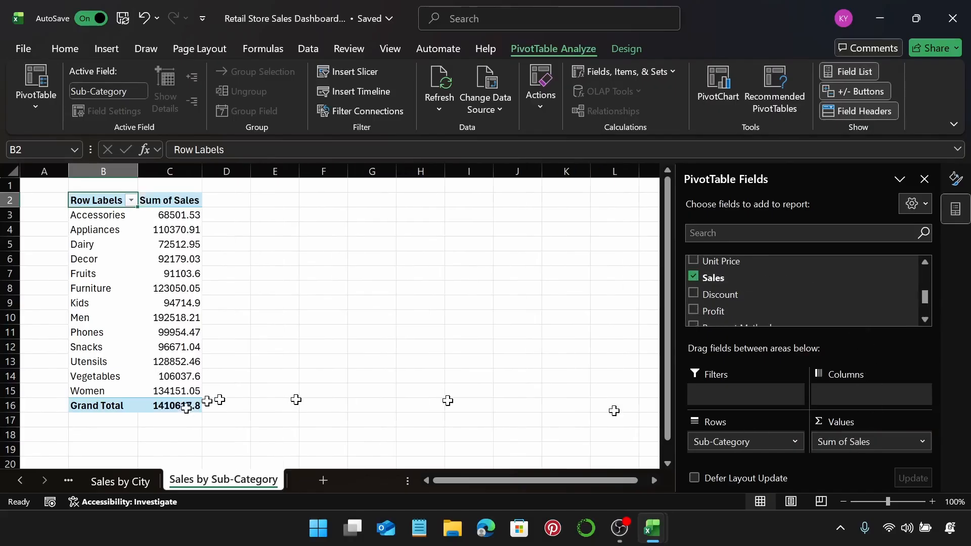
# Step: Remove the Grand Total row from the sub-category PivotTable
pyautogui.click(103, 407)
pyautogui.rightClick(103, 407)
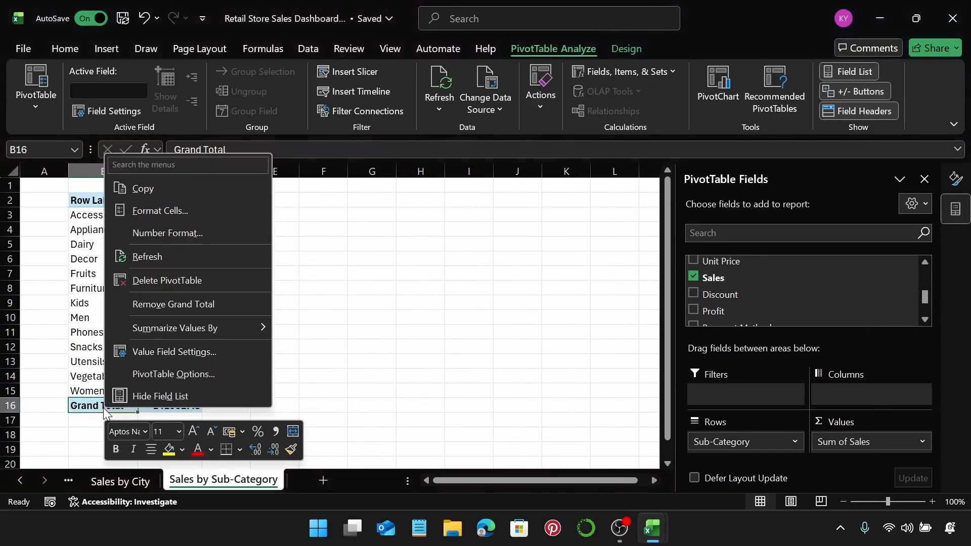
pyautogui.click(187, 305)
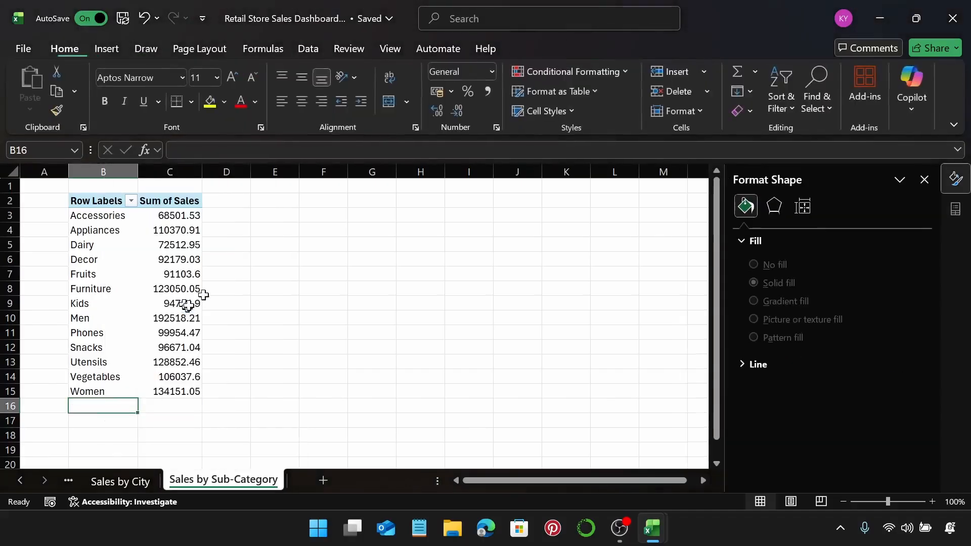
# Step: Sort the PivotTable's sub-categories in descending order by Sum of Sales
pyautogui.click(131, 201)
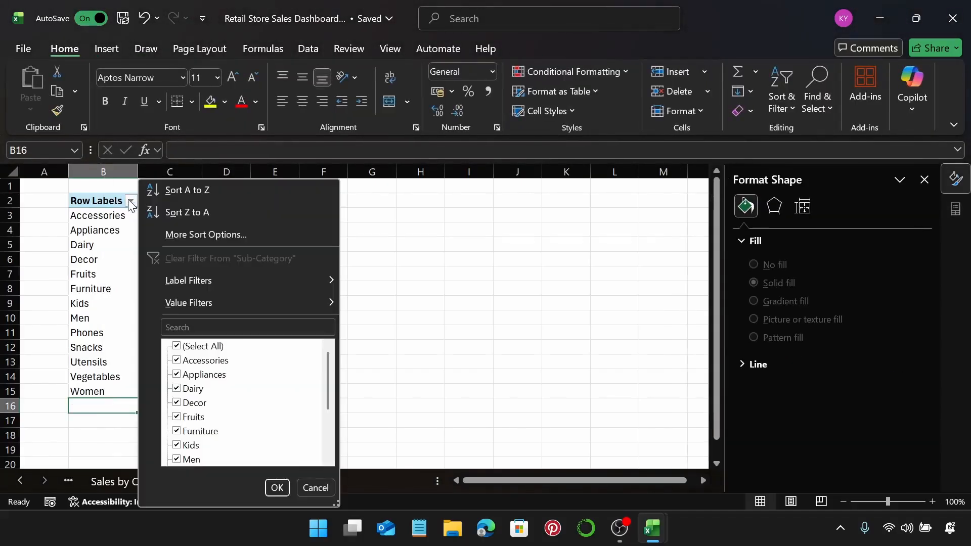
pyautogui.click(199, 235)
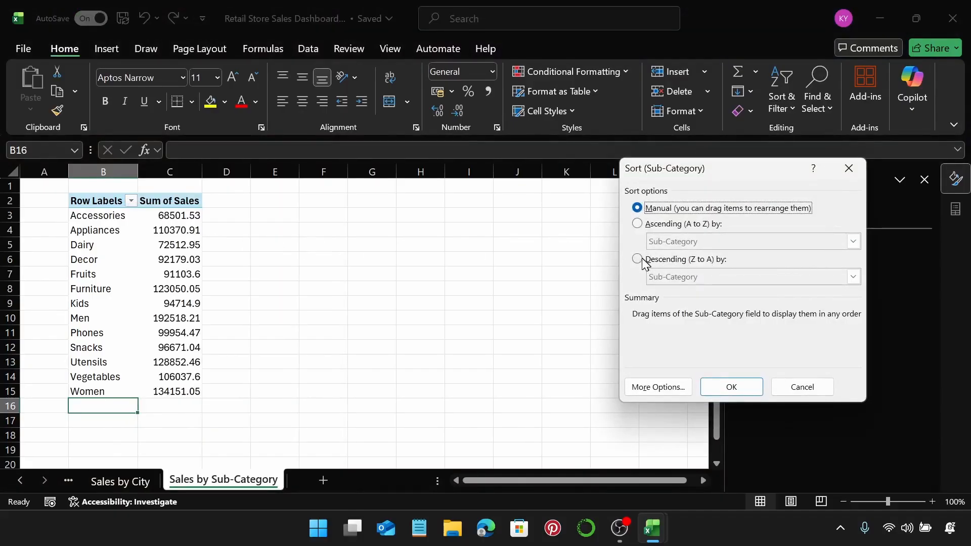
pyautogui.click(638, 259)
pyautogui.click(852, 277)
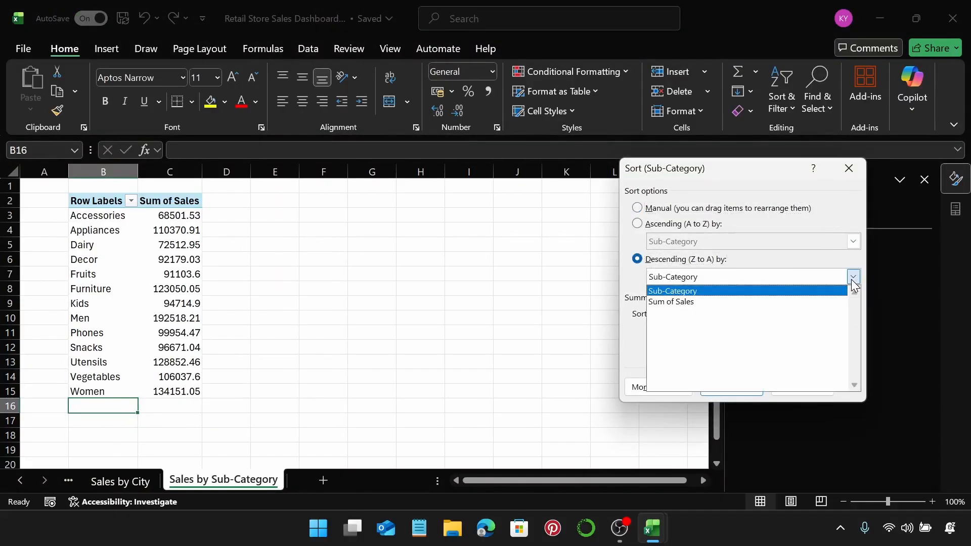
pyautogui.click(716, 302)
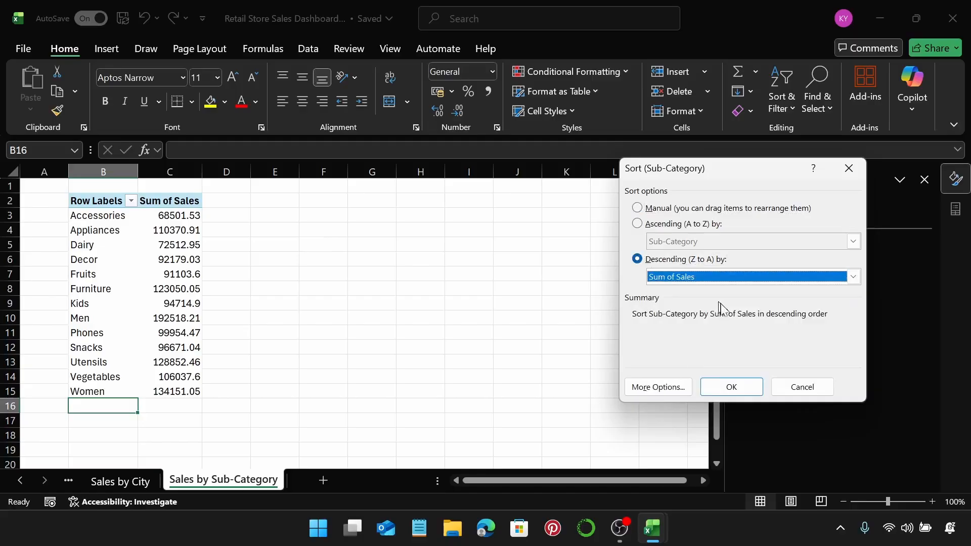
pyautogui.click(743, 387)
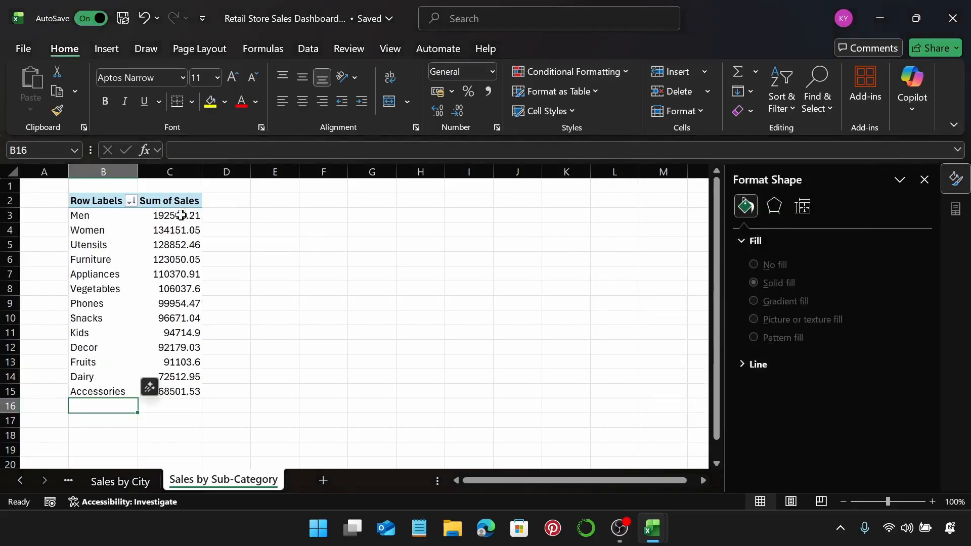
# Step: Format the Sum of Sales values in C3:C15 as accounting with the $ English (United States) symbol
pyautogui.click(181, 216)
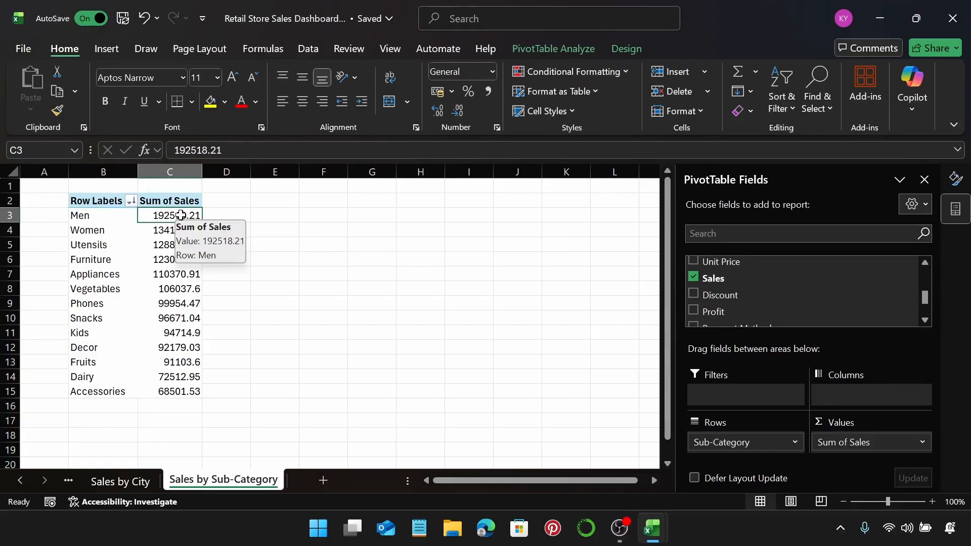
pyautogui.hotkey('ctrl', 'shift', 'Down')
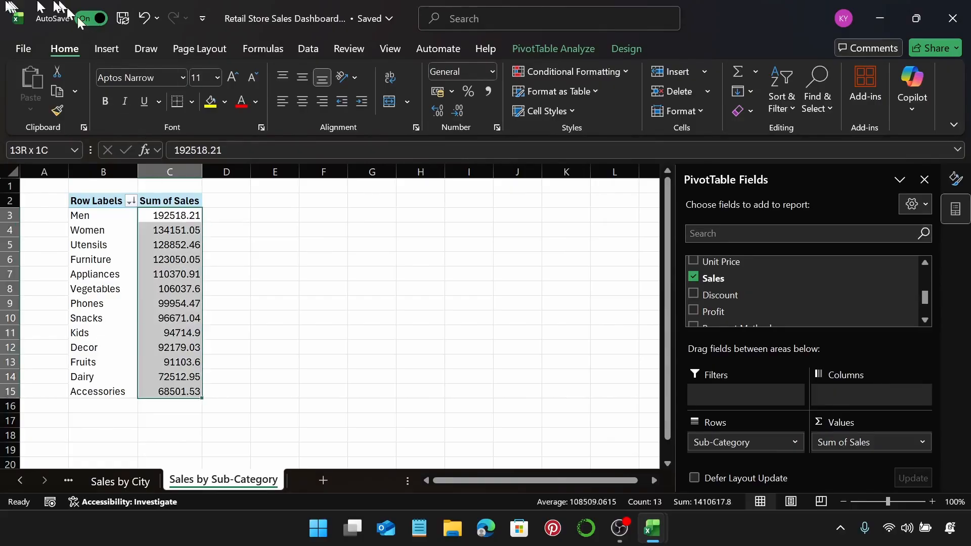
pyautogui.click(451, 91)
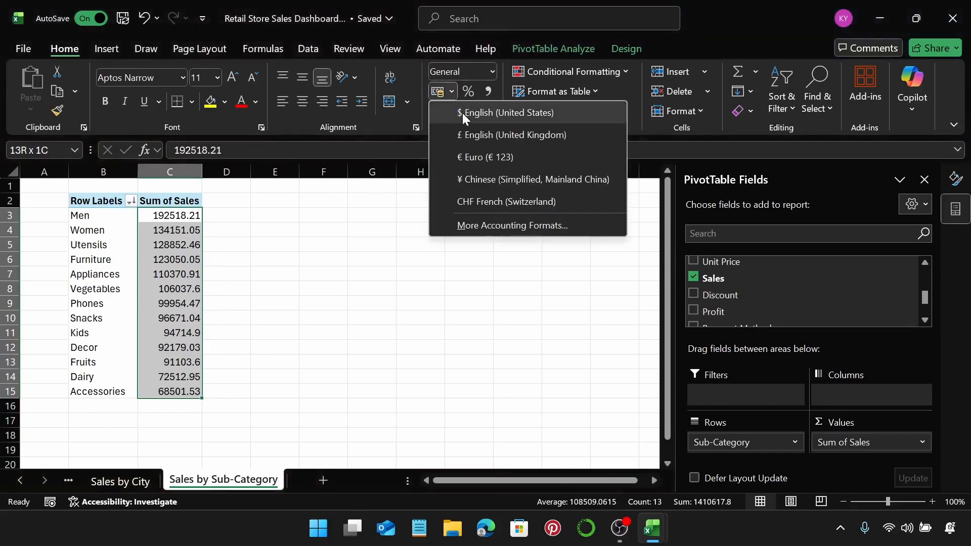
pyautogui.click(462, 113)
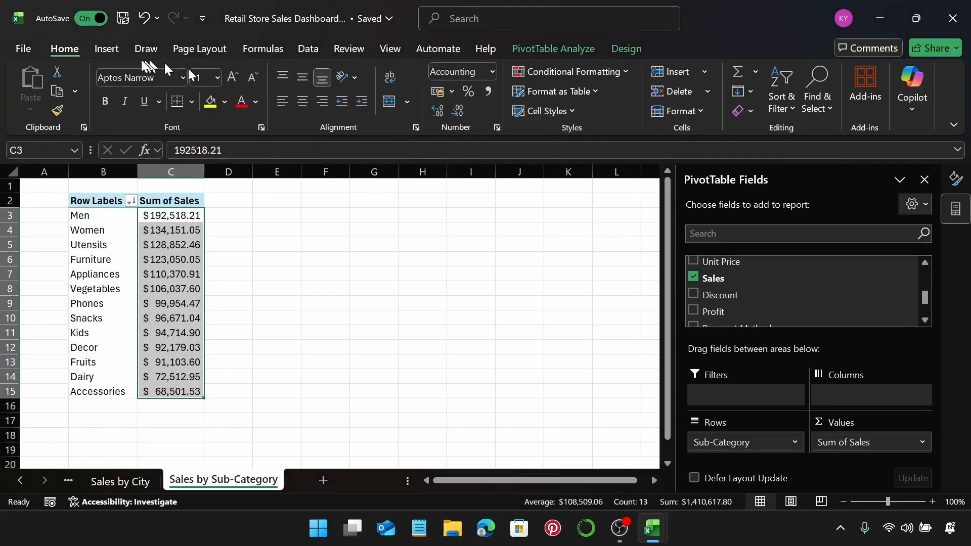
# Step: Insert a 2-D clustered column PivotChart from the sub-category PivotTable and place it beside the table, starting near column D
pyautogui.click(104, 48)
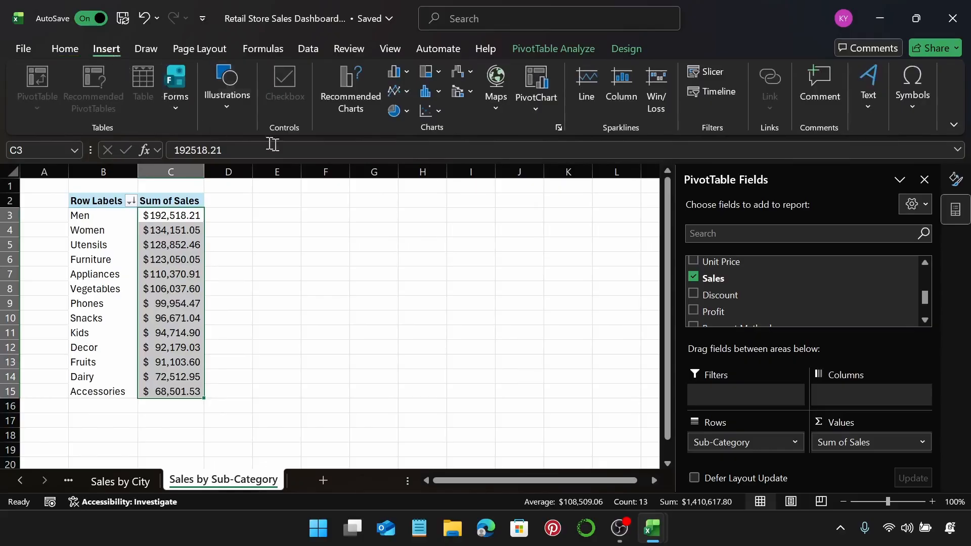
pyautogui.click(406, 73)
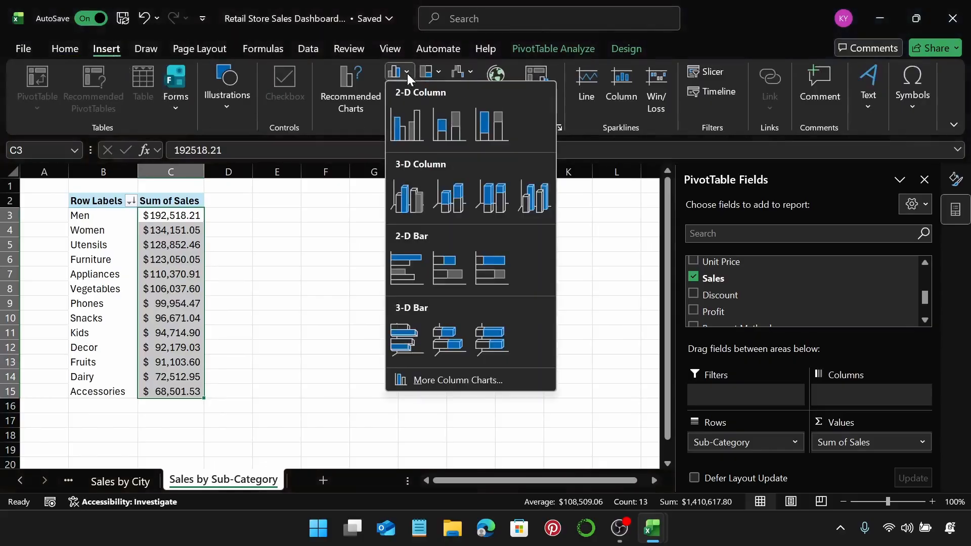
pyautogui.click(416, 134)
pyautogui.moveTo(423, 241); pyautogui.dragTo(480, 222)
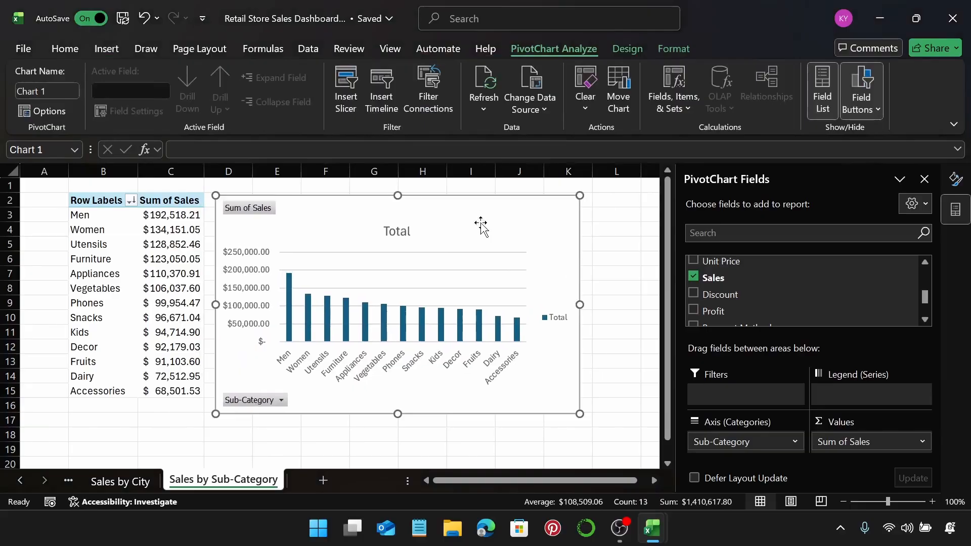
# Step: Hide all field buttons on the sub-category chart and change its title to "Sales by Sub-Category"
pyautogui.rightClick(266, 210)
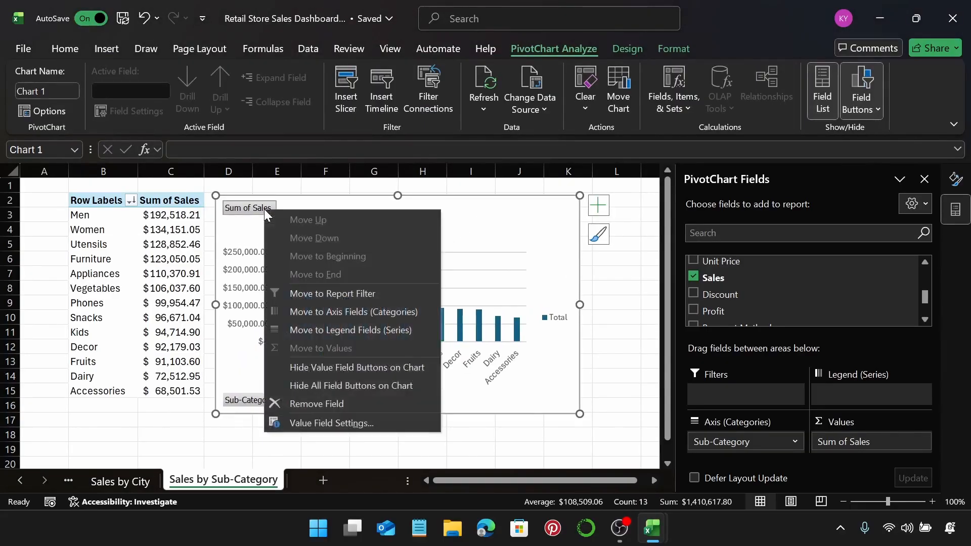
pyautogui.click(372, 387)
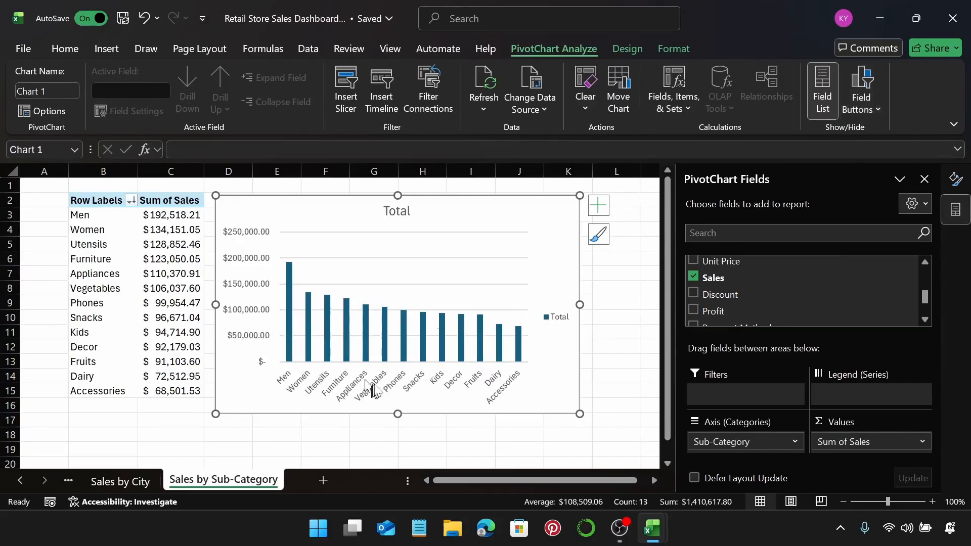
pyautogui.click(397, 212)
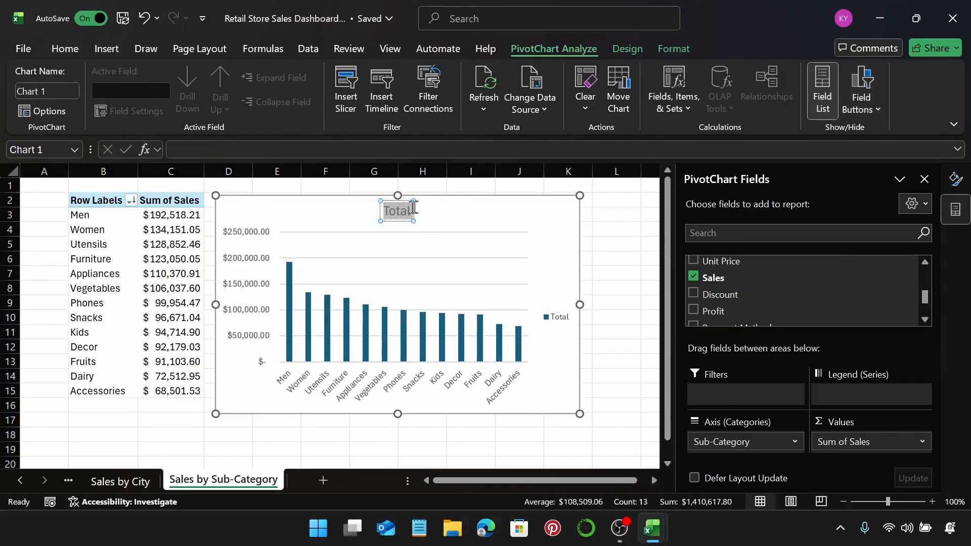
pyautogui.write('S')
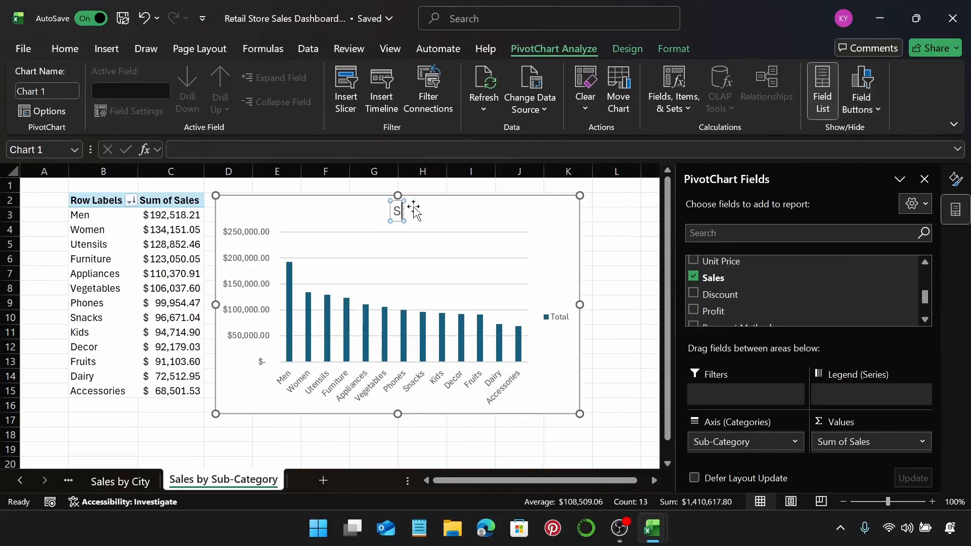
pyautogui.write('ales b')
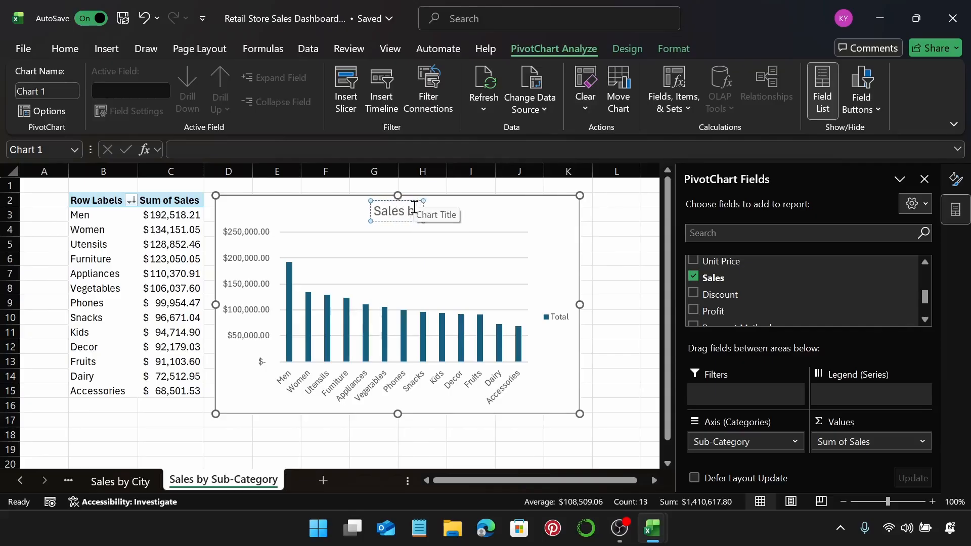
pyautogui.write('y Sub')
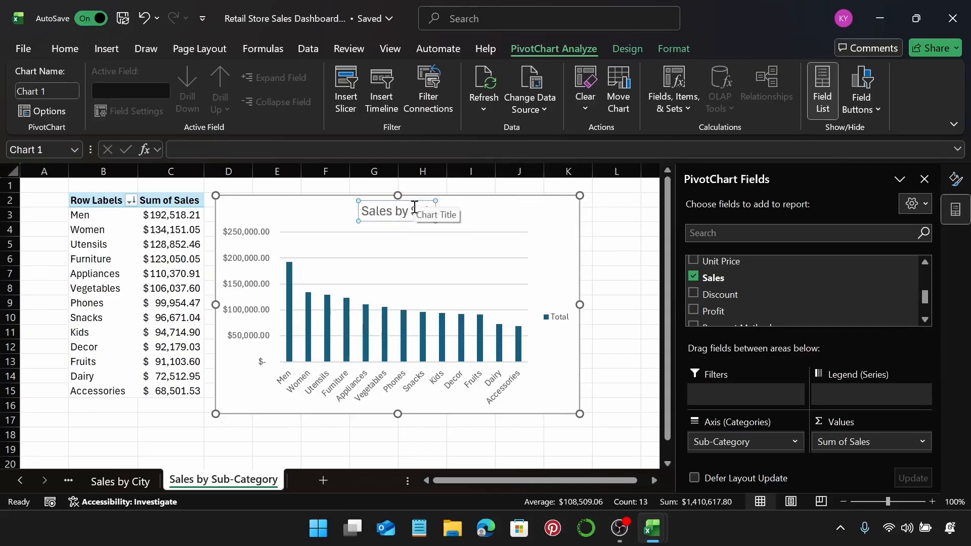
pyautogui.write('-Category')
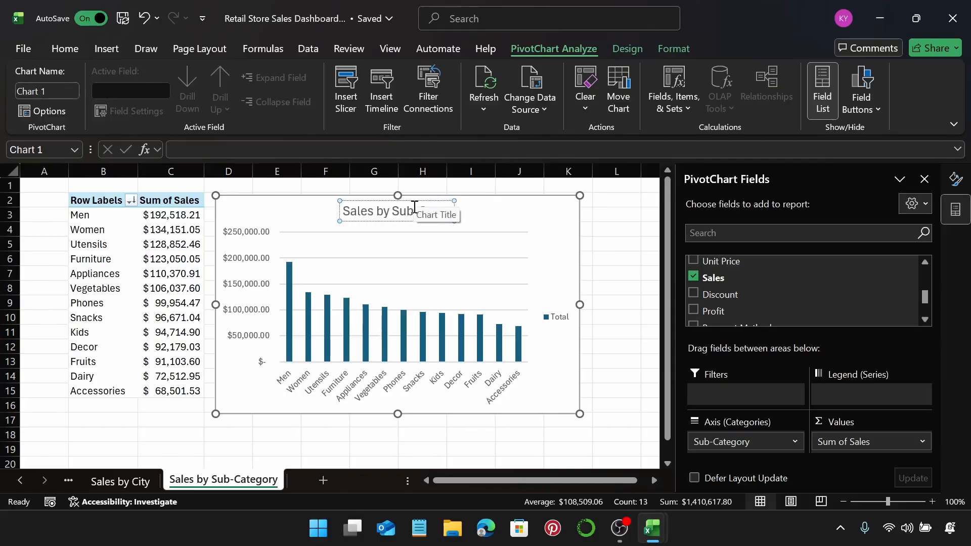
pyautogui.click(496, 222)
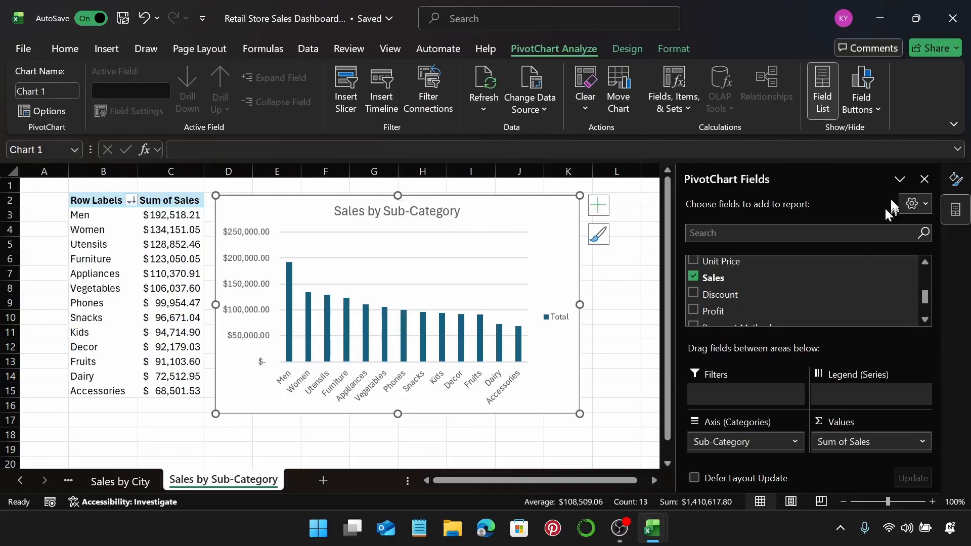
pyautogui.click(924, 179)
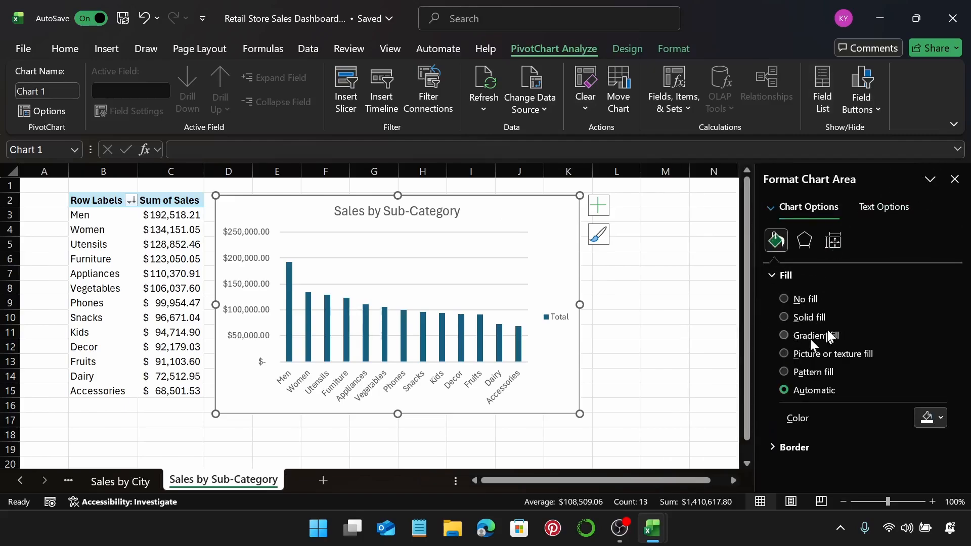
# Step: Set the sub-category chart area's border color to white and turn on rounded corners
pyautogui.click(830, 279)
pyautogui.click(821, 296)
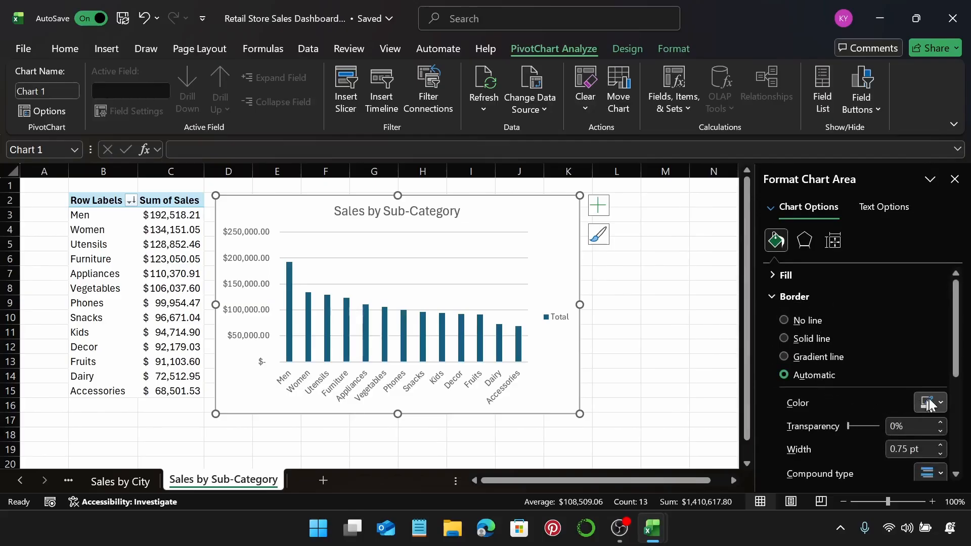
pyautogui.click(929, 400)
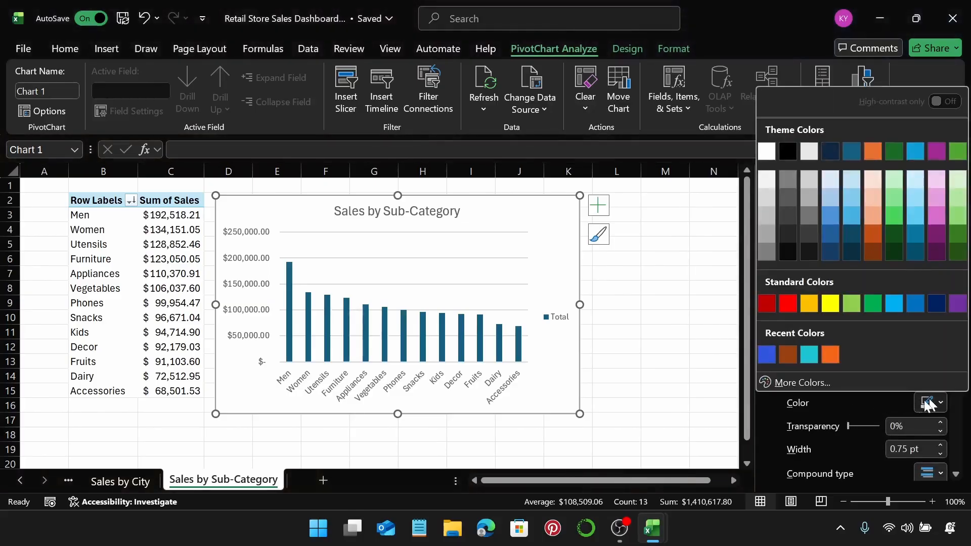
pyautogui.click(771, 151)
pyautogui.scroll(-5, 909, 438)
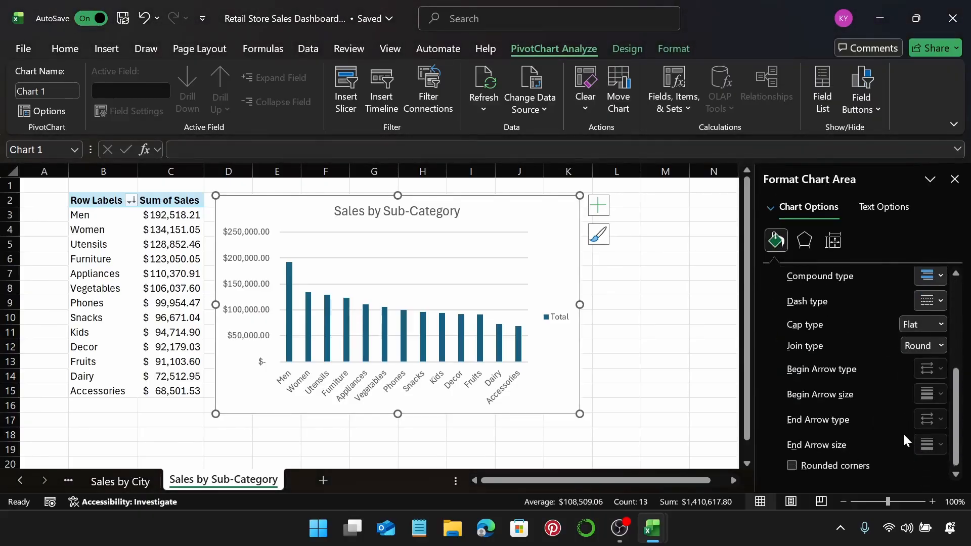
pyautogui.click(792, 465)
pyautogui.scroll(3, 850, 433)
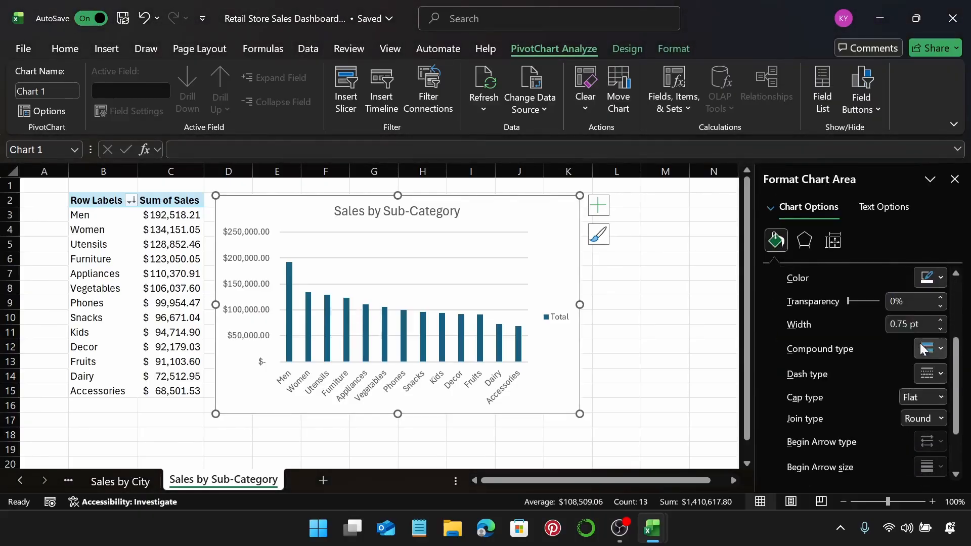
# Step: Fill the sub-category chart's column series with the recently used royal blue
pyautogui.click(292, 298)
pyautogui.scroll(3, 889, 355)
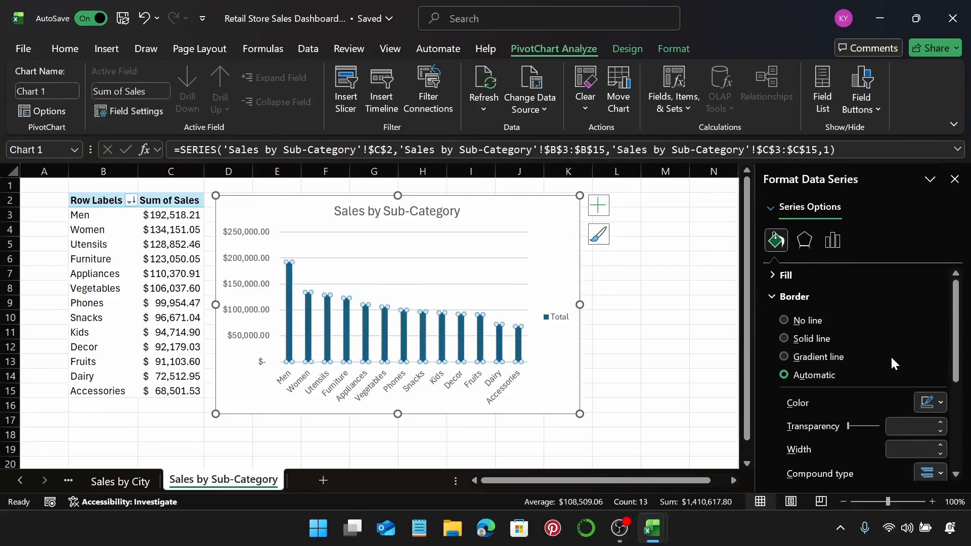
pyautogui.click(822, 299)
pyautogui.click(817, 279)
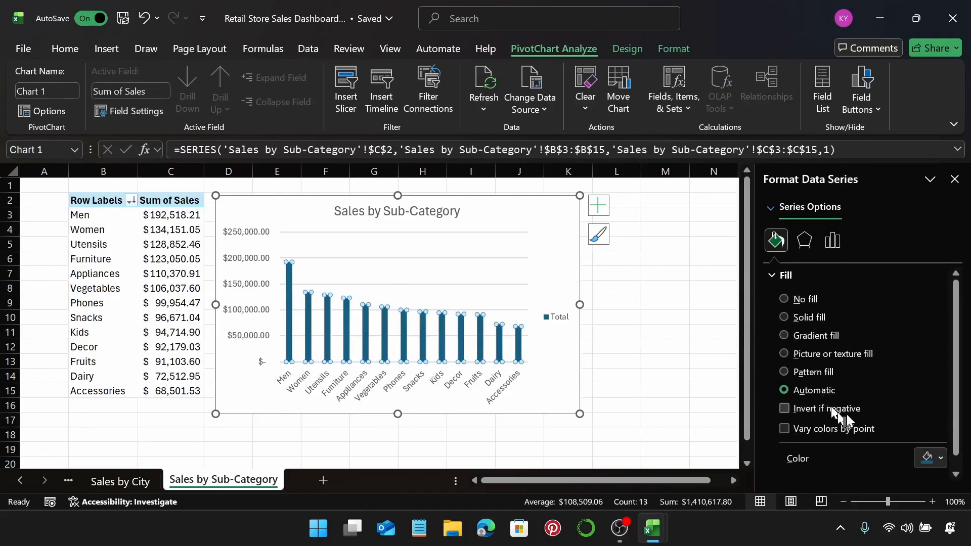
pyautogui.scroll(-1, 839, 415)
pyautogui.click(930, 443)
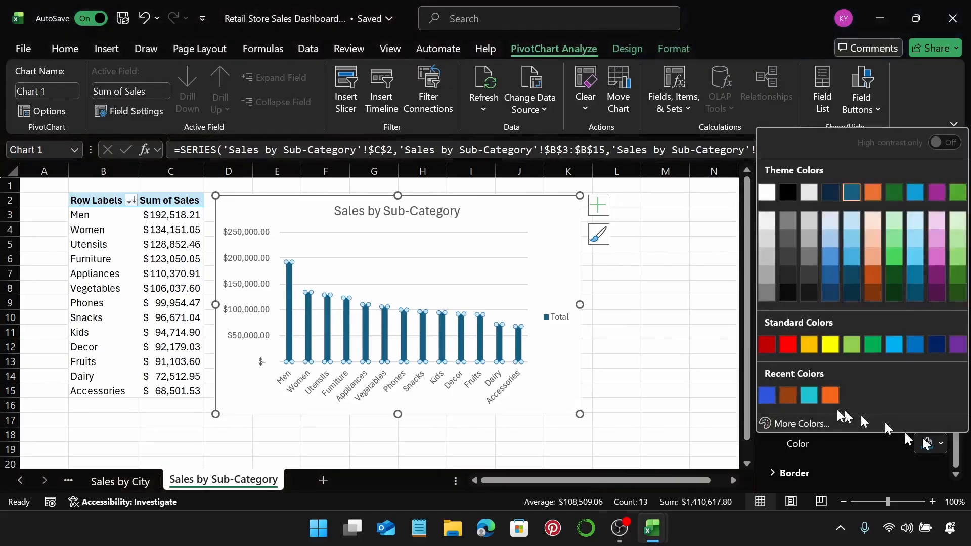
pyautogui.click(768, 397)
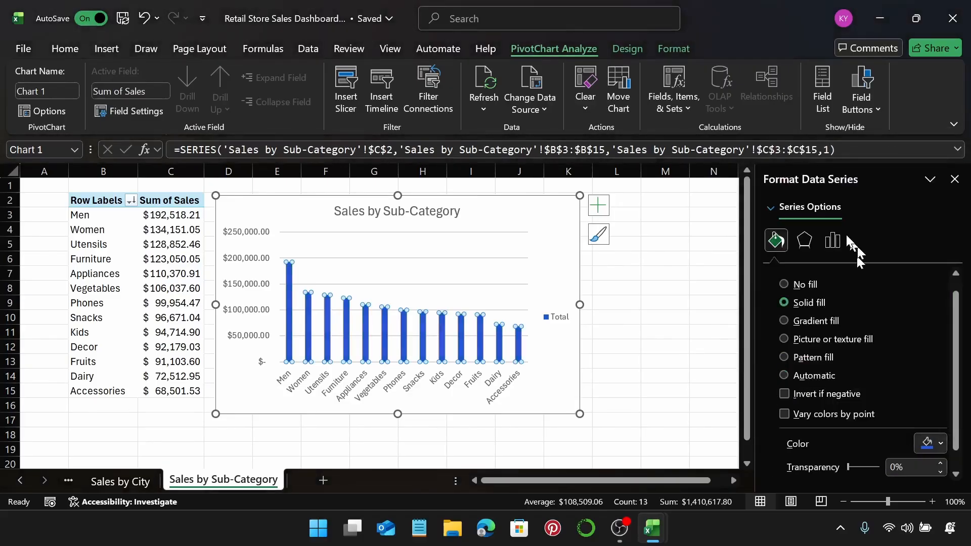
# Step: Set the column series' gap width to 100% and delete the chart's legend
pyautogui.click(833, 243)
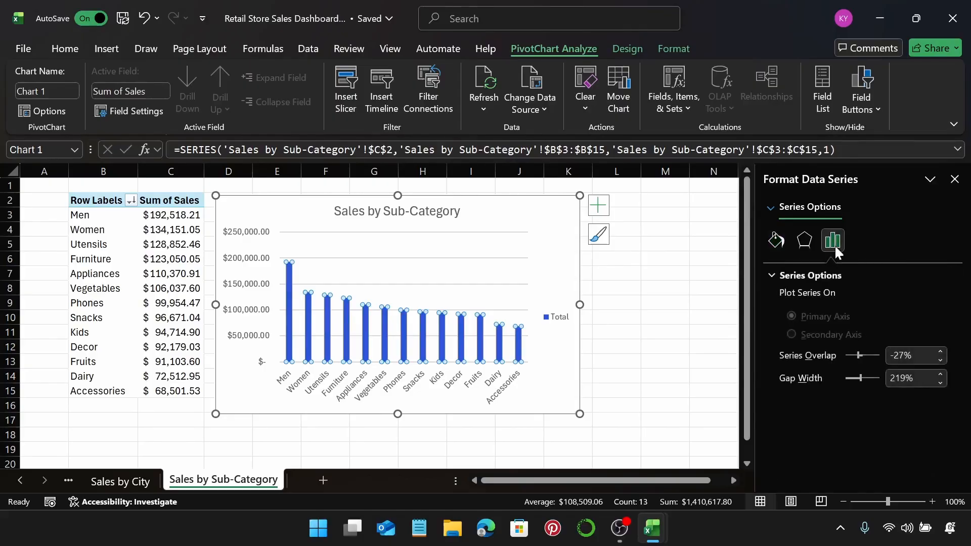
pyautogui.click(904, 378)
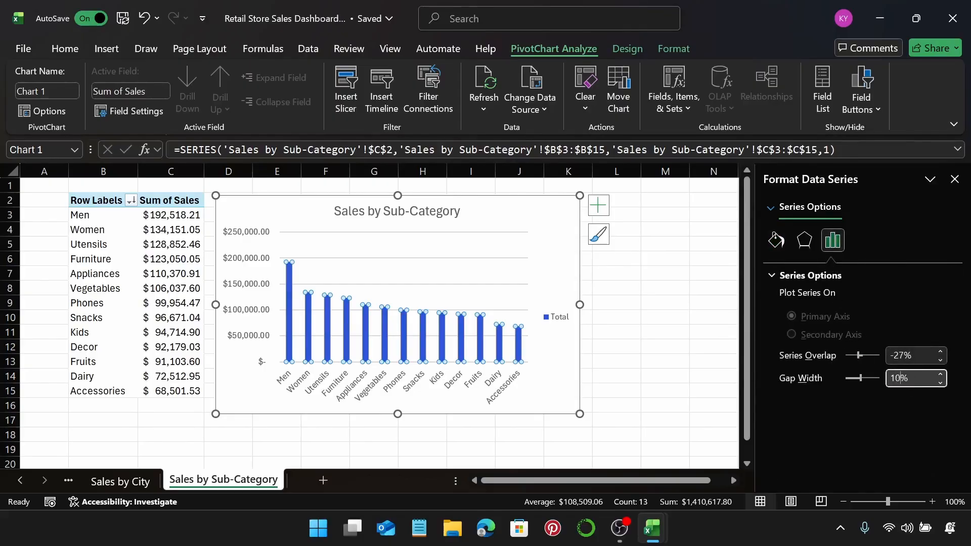
pyautogui.write('100')
pyautogui.press('Return')
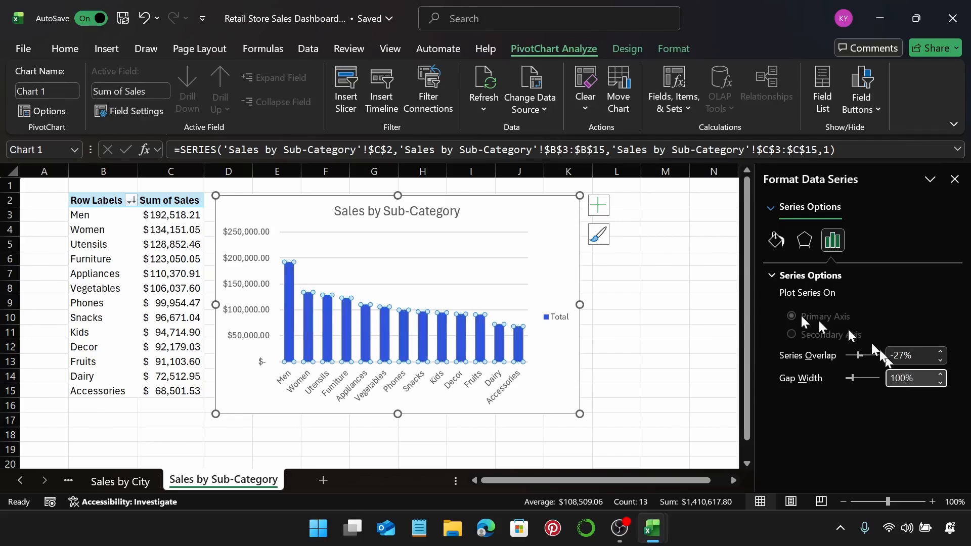
pyautogui.click(562, 326)
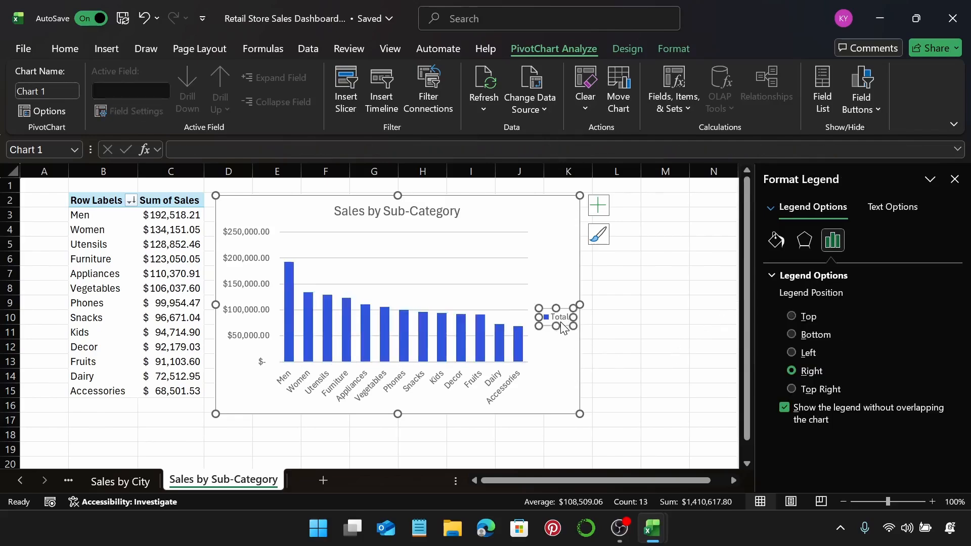
pyautogui.press('Delete')
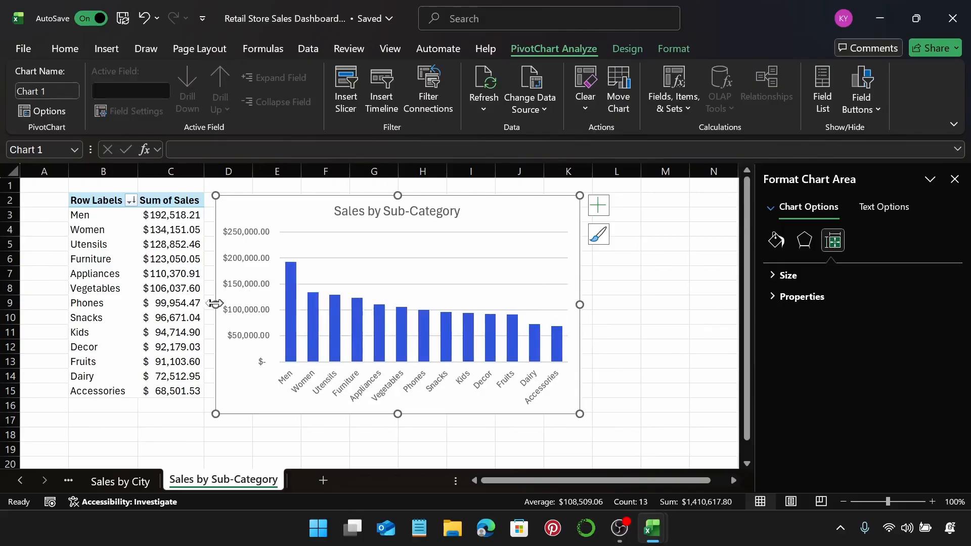
# Step: Set the vertical axis number format of the sub-category chart to 0 decimal places
pyautogui.click(231, 289)
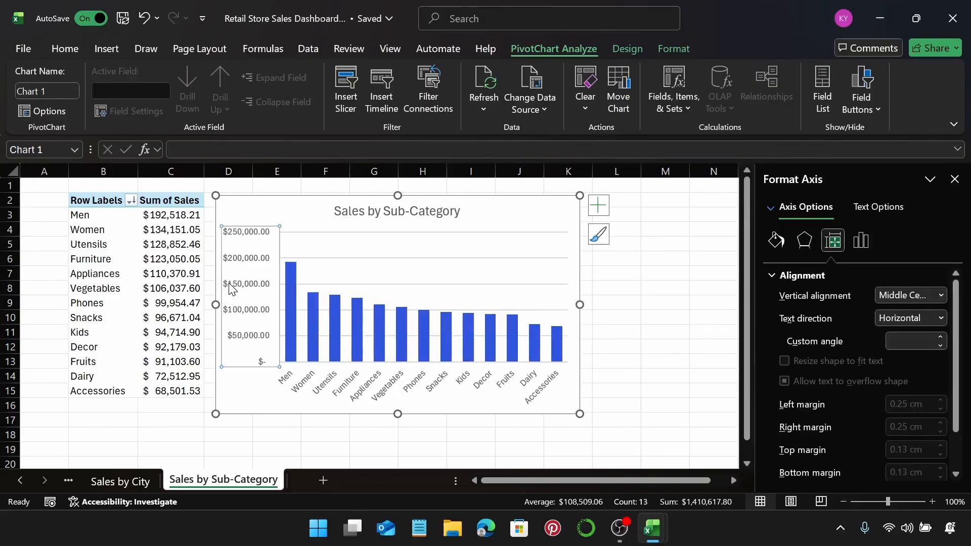
pyautogui.click(868, 245)
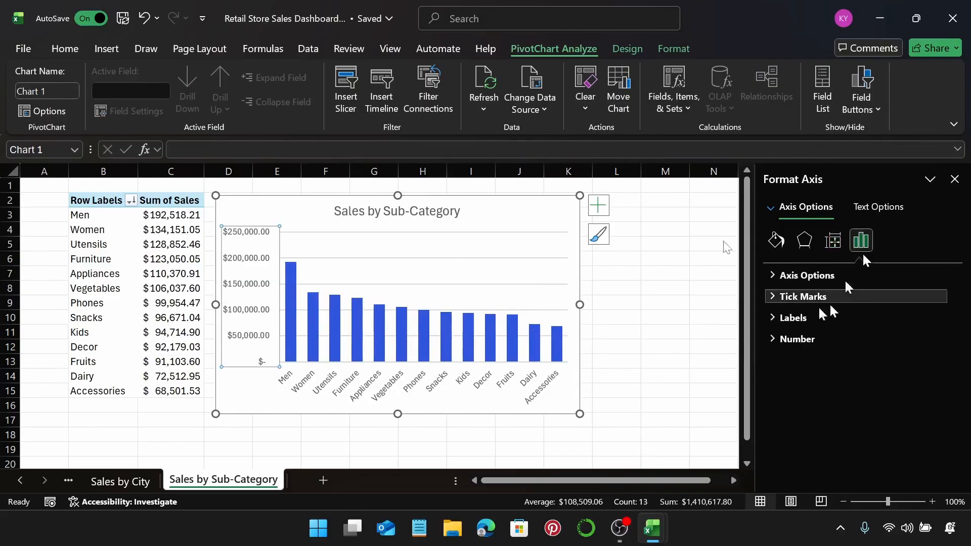
pyautogui.click(815, 340)
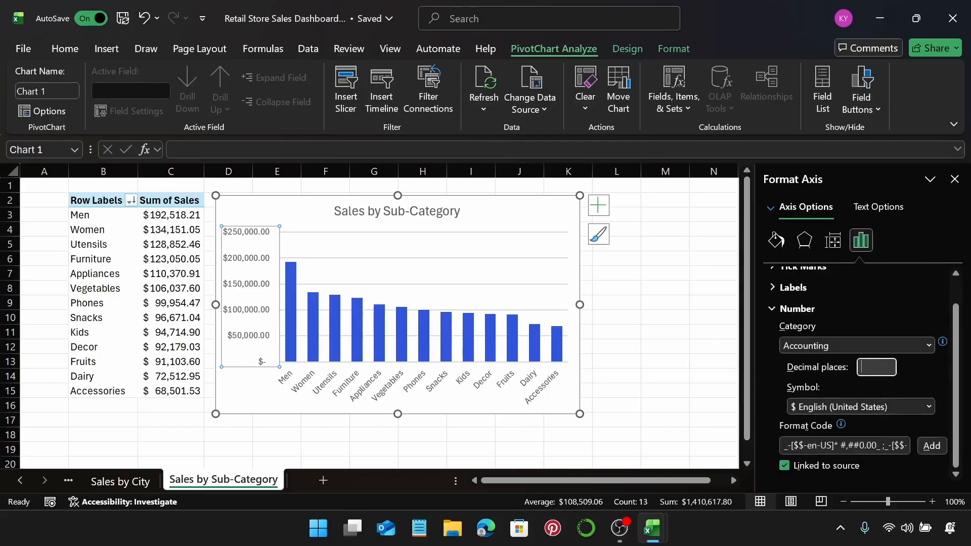
pyautogui.press('Return')
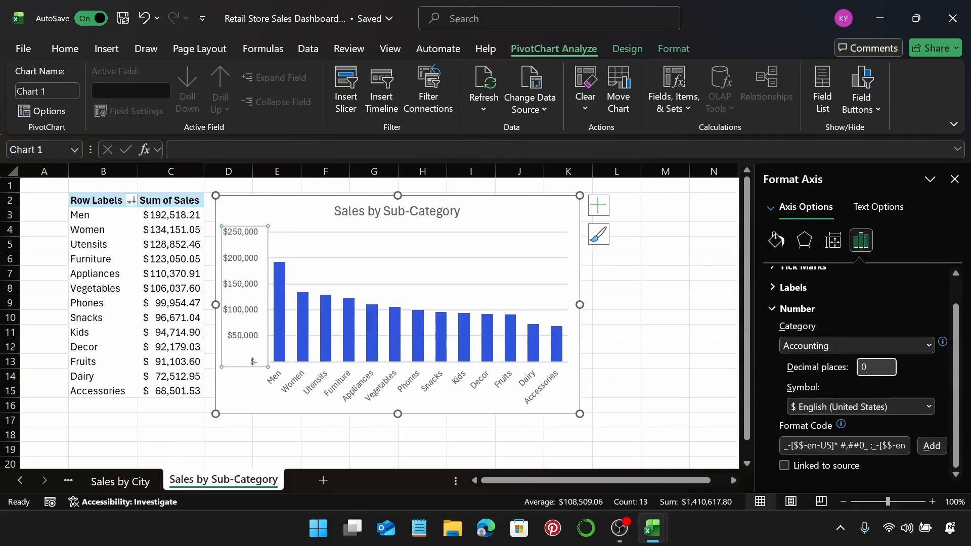
pyautogui.click(572, 220)
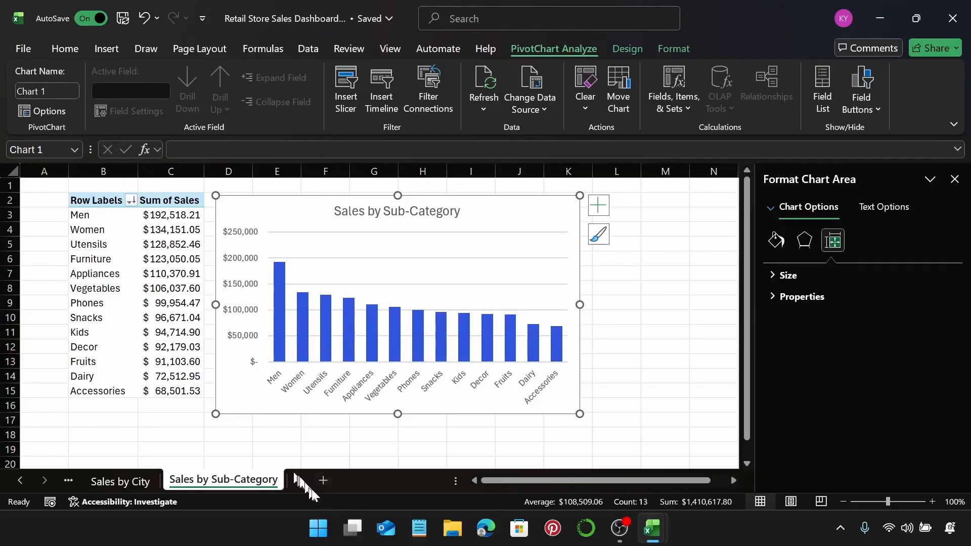
# Step: Add a new worksheet after Sales by Sub-Category and name it "Sales by Region"
pyautogui.click(322, 479)
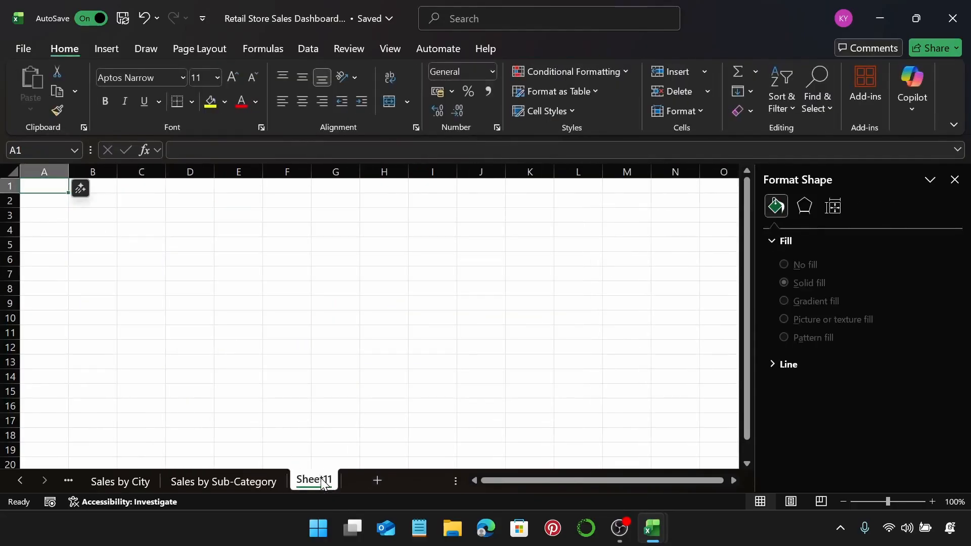
pyautogui.doubleClick(323, 479)
pyautogui.write('Sales by Region')
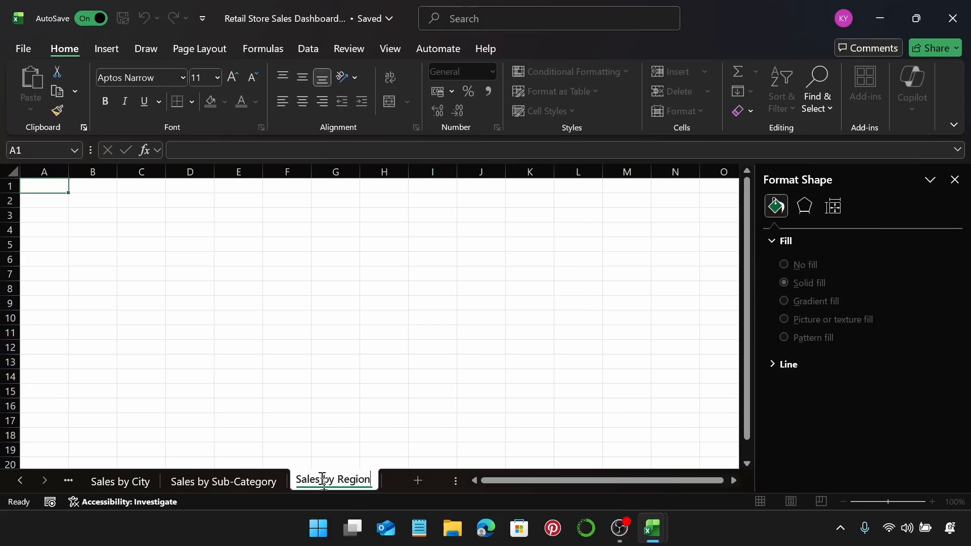
pyautogui.press('Return')
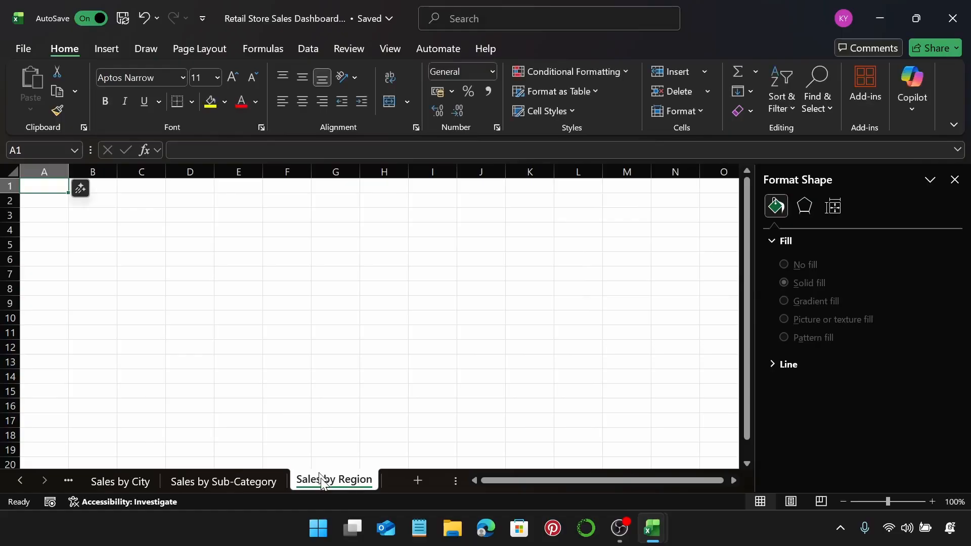
# Step: Insert a PivotTable based on Table1 at cell B2 of the Sales by Region sheet
pyautogui.click(101, 200)
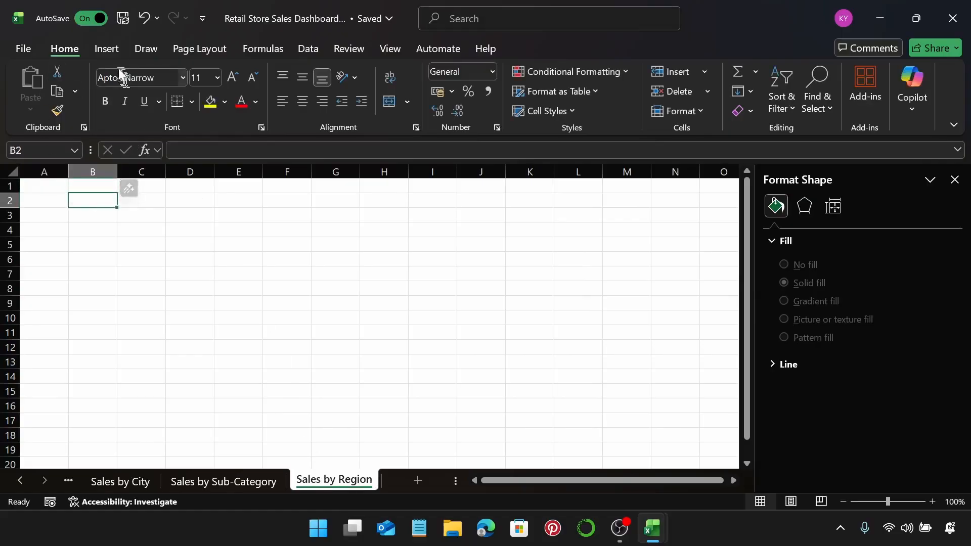
pyautogui.click(112, 49)
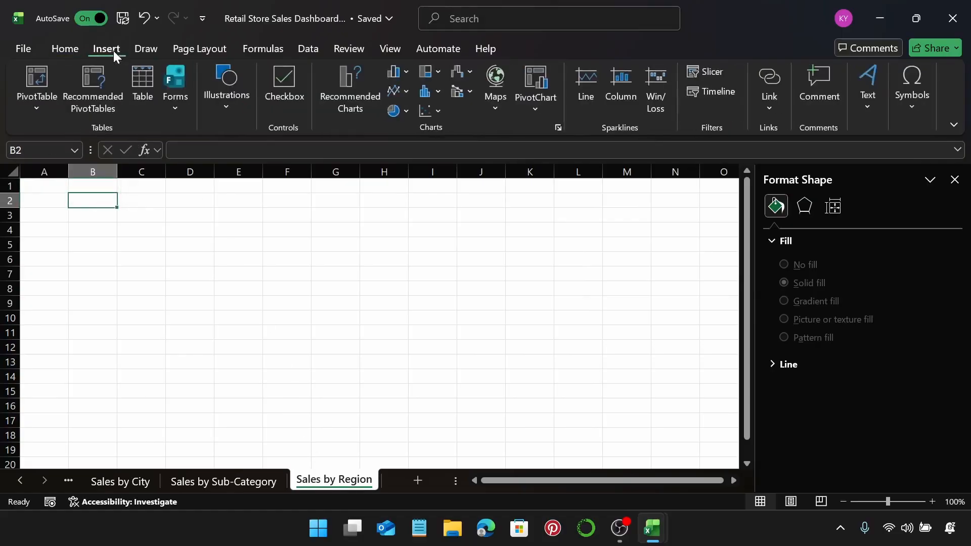
pyautogui.click(35, 82)
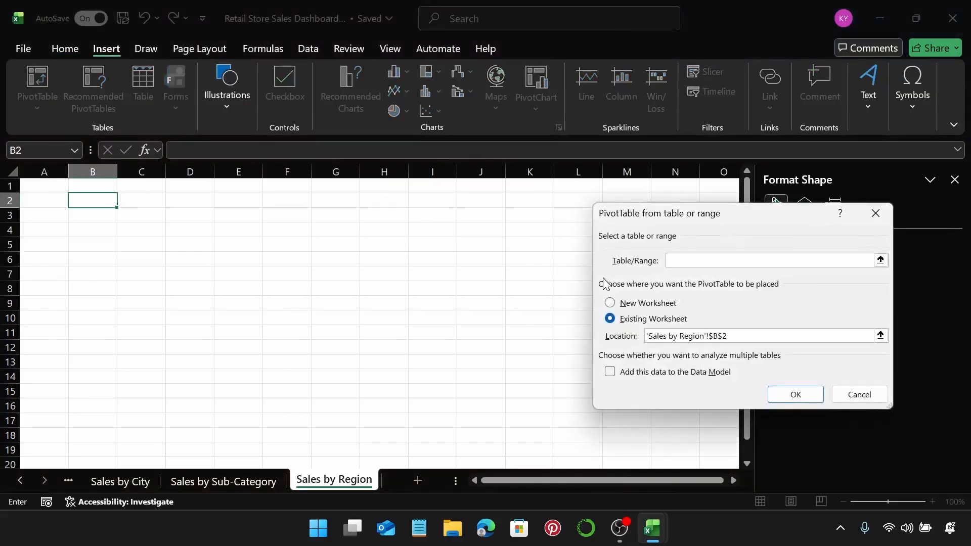
pyautogui.write('Table1')
pyautogui.press('Return')
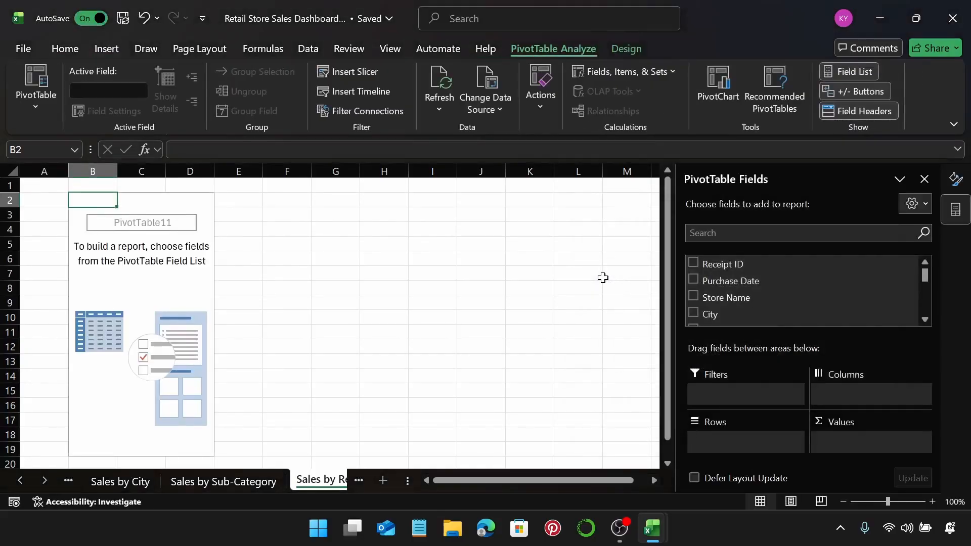
# Step: Build the PivotTable with Region as rows and Sum of Sales as values
pyautogui.scroll(-2, 795, 281)
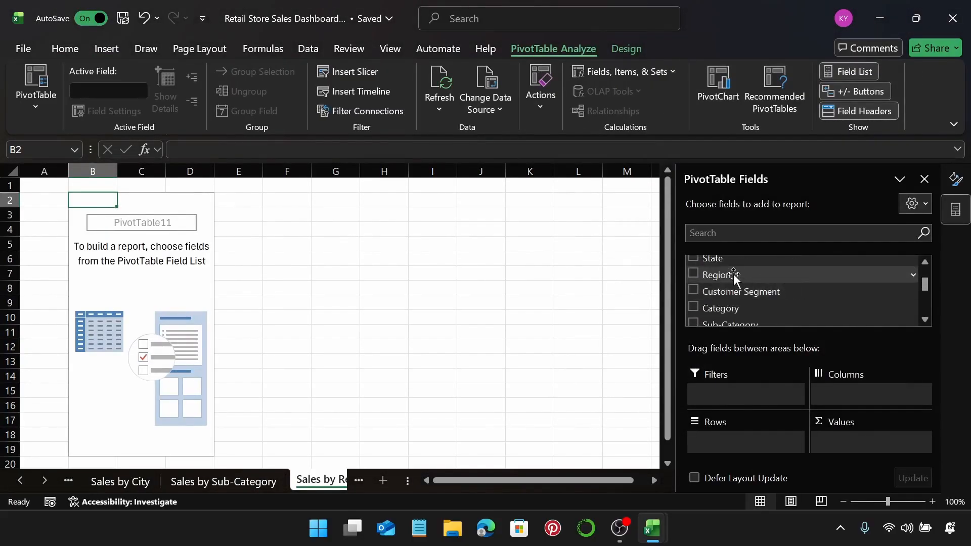
pyautogui.moveTo(737, 275); pyautogui.dragTo(746, 443)
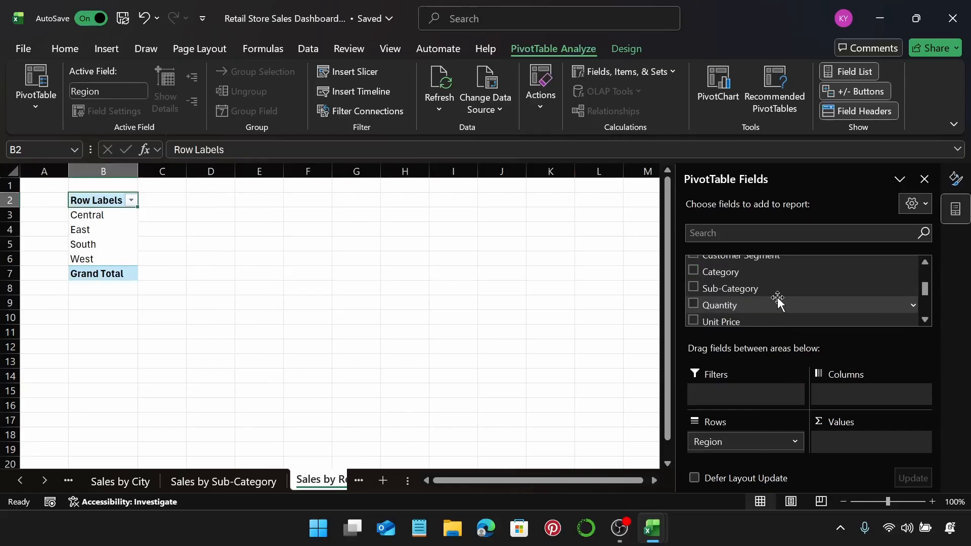
pyautogui.scroll(1, 777, 301)
pyautogui.scroll(1, 777, 300)
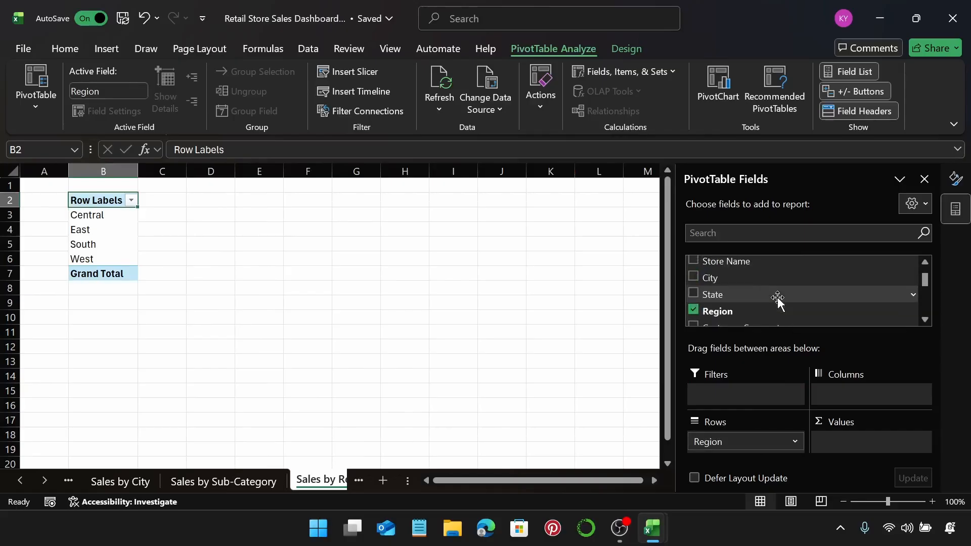
pyautogui.scroll(1, 777, 301)
pyautogui.scroll(-4, 777, 300)
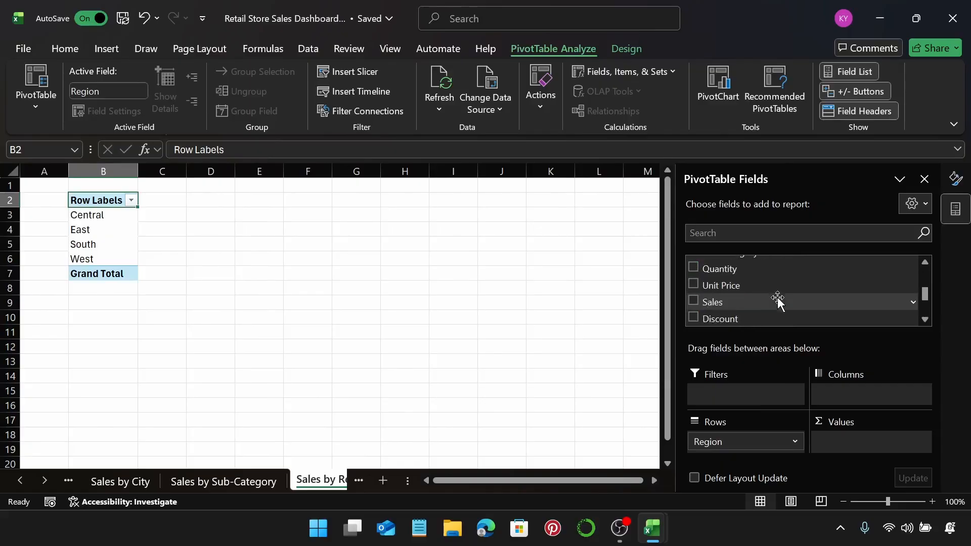
pyautogui.moveTo(746, 302); pyautogui.dragTo(851, 441)
# Step: Remove the Grand Total row from the region PivotTable
pyautogui.click(101, 274)
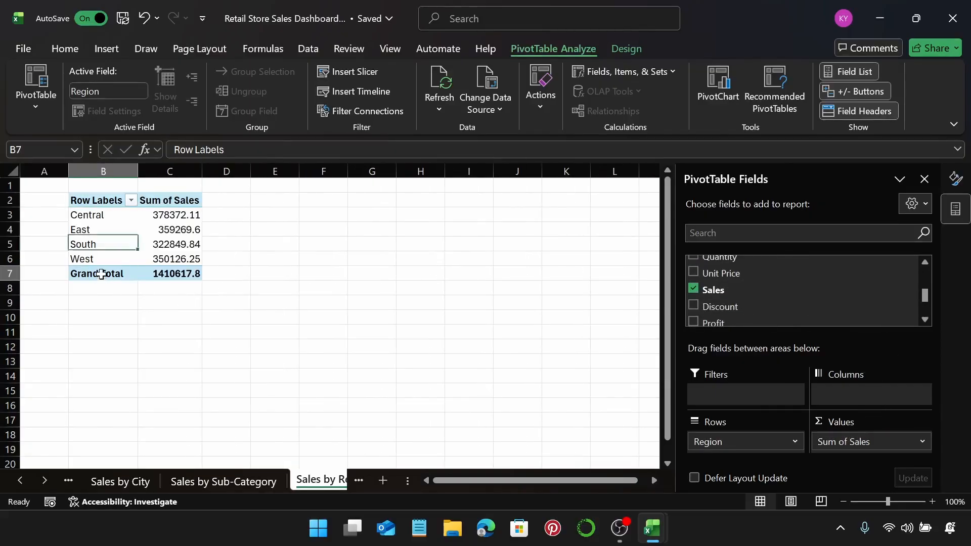
pyautogui.rightClick(101, 274)
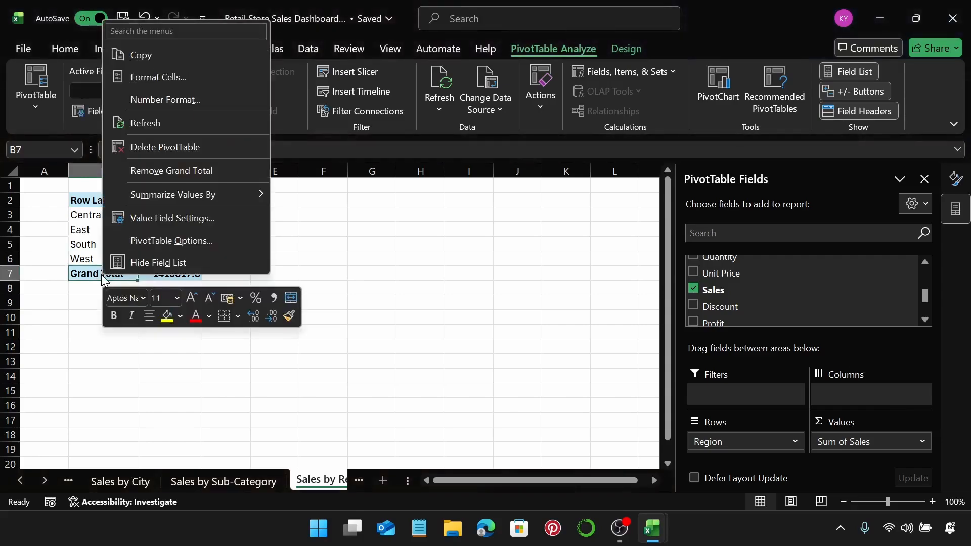
pyautogui.click(204, 170)
# Step: Add the Category field to the region PivotTable's columns
pyautogui.click(187, 229)
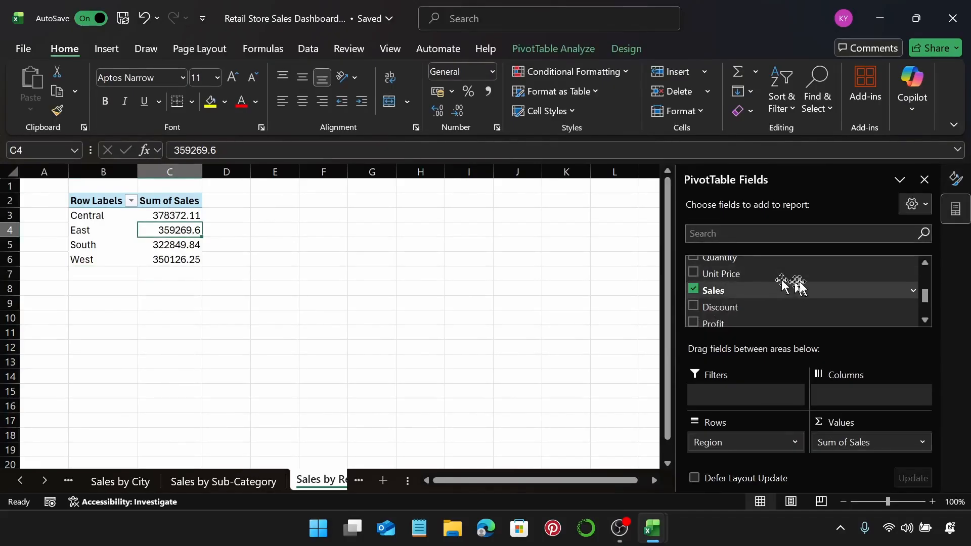
pyautogui.scroll(1, 804, 287)
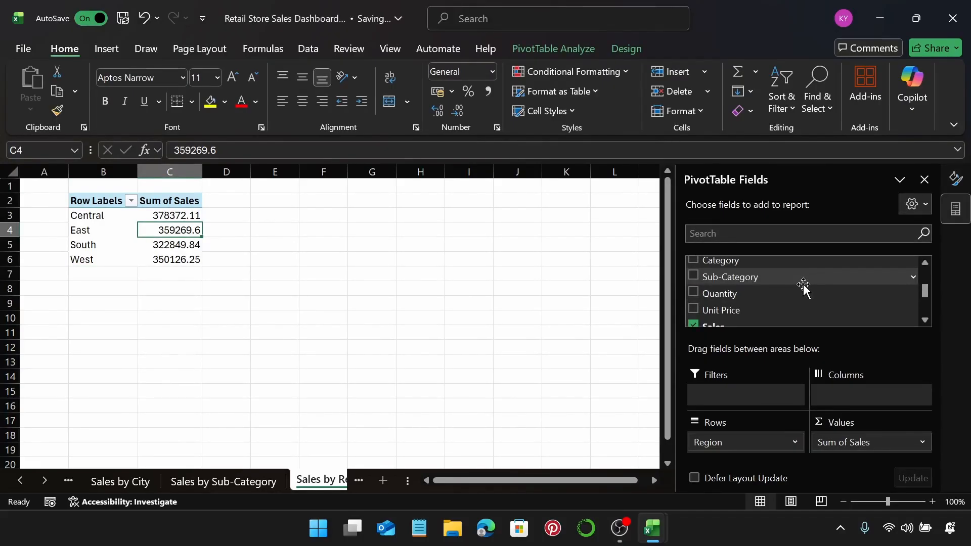
pyautogui.moveTo(759, 262); pyautogui.dragTo(850, 392)
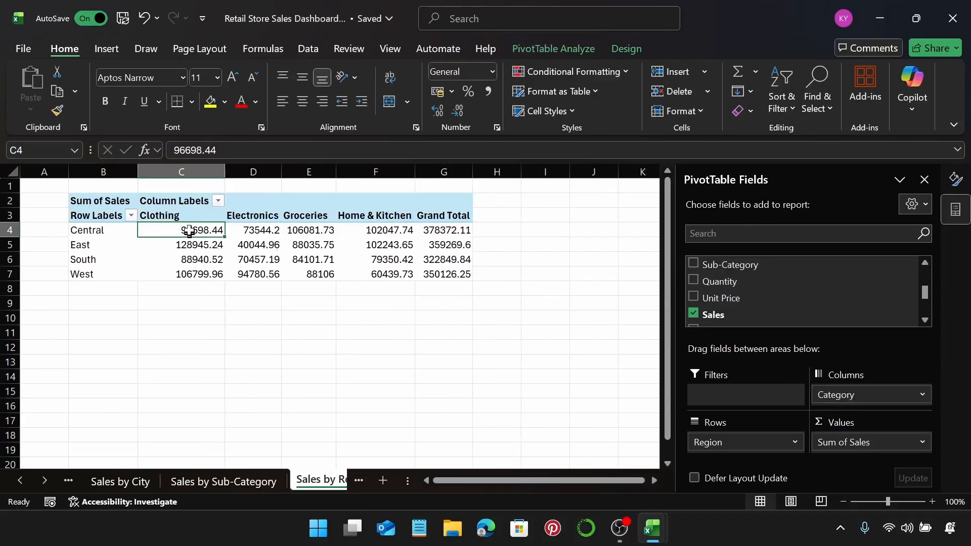
pyautogui.moveTo(187, 228)
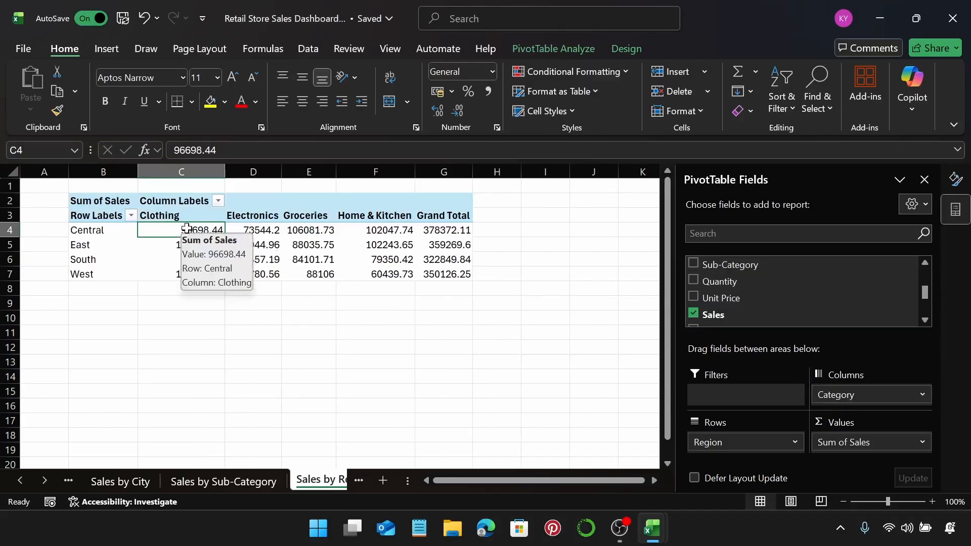
# Step: Format all the sales values in the region PivotTable, including the Grand Total column, as US dollar Accounting
pyautogui.hotkey('ctrl', 'shift', 'Right')
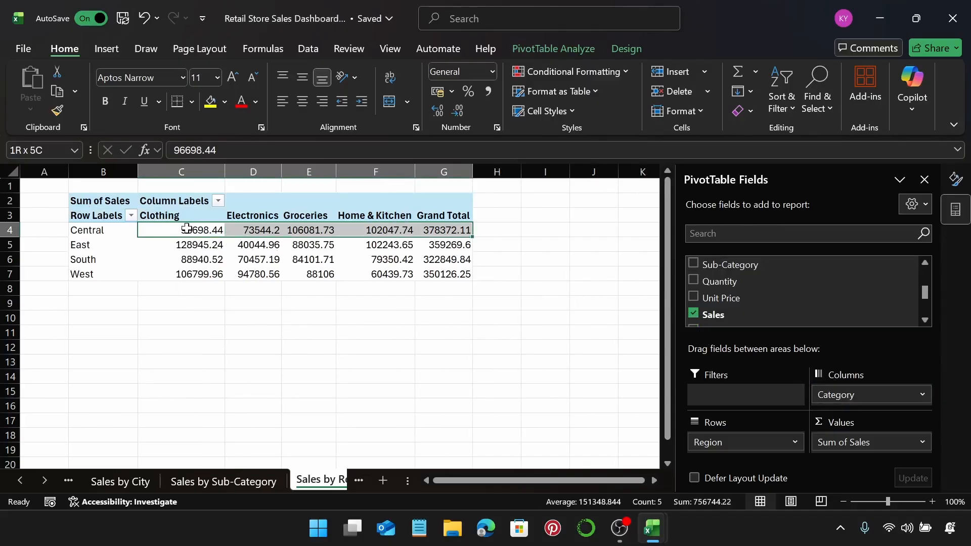
pyautogui.hotkey('ctrl', 'shift', 'Down')
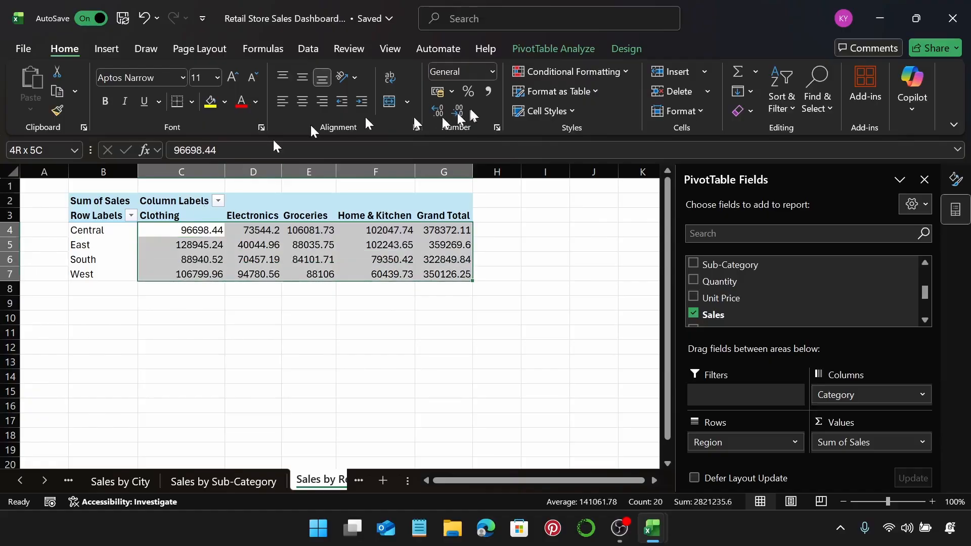
pyautogui.click(451, 91)
pyautogui.click(467, 114)
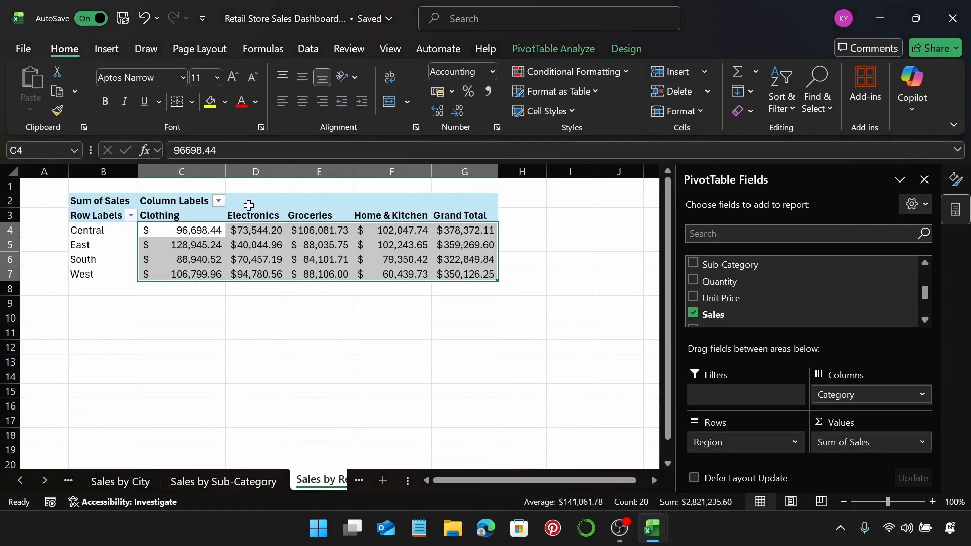
# Step: Insert a 2-D clustered column PivotChart from the region PivotTable and move it beside the Grand Total column
pyautogui.click(106, 48)
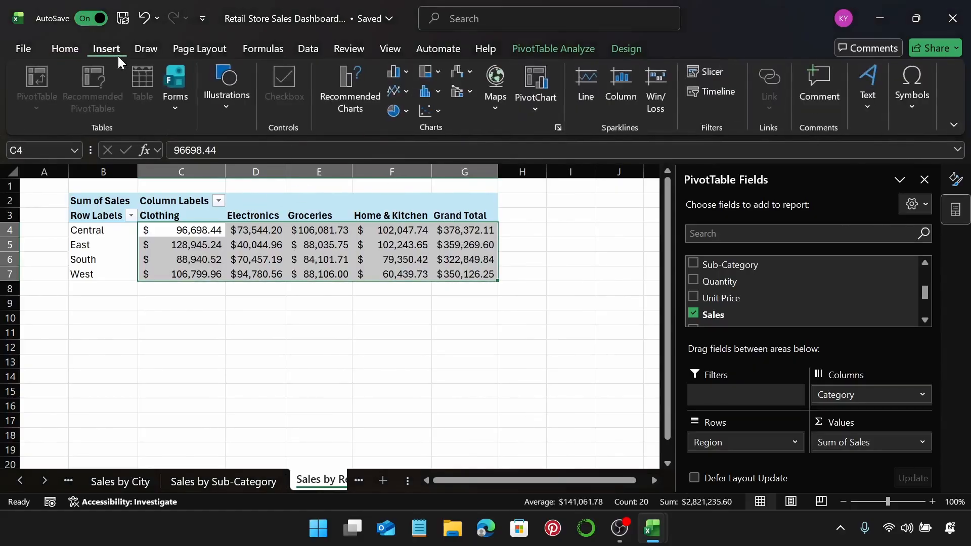
pyautogui.click(405, 75)
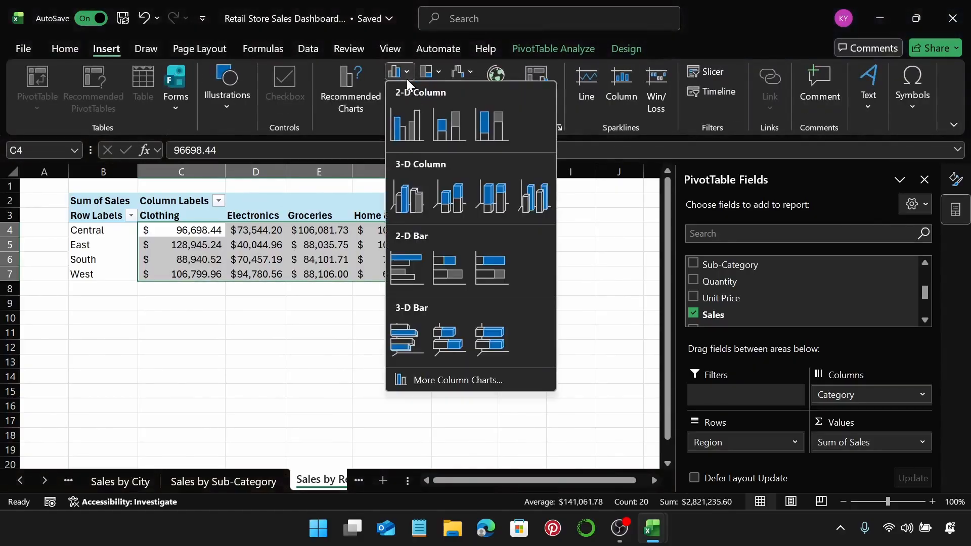
pyautogui.click(409, 134)
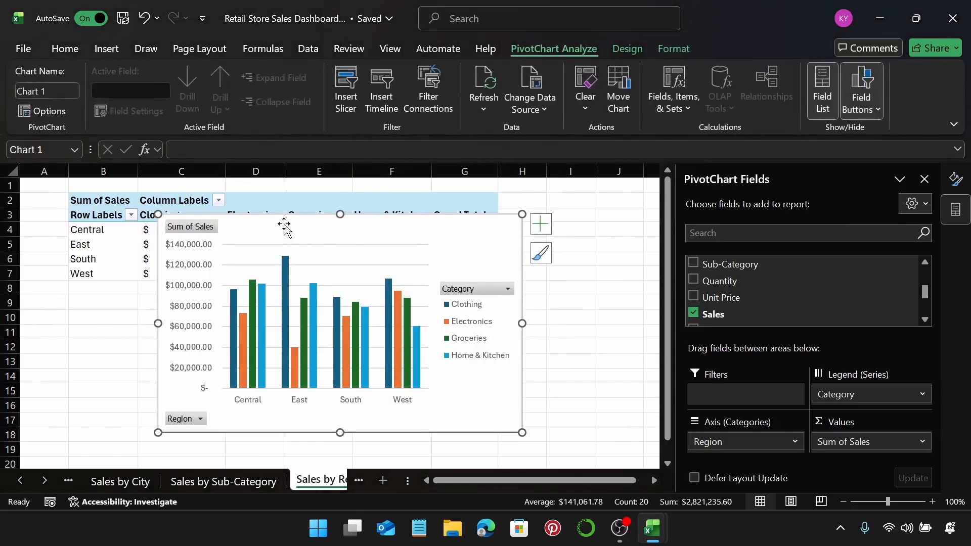
pyautogui.moveTo(284, 223); pyautogui.dragTo(463, 229)
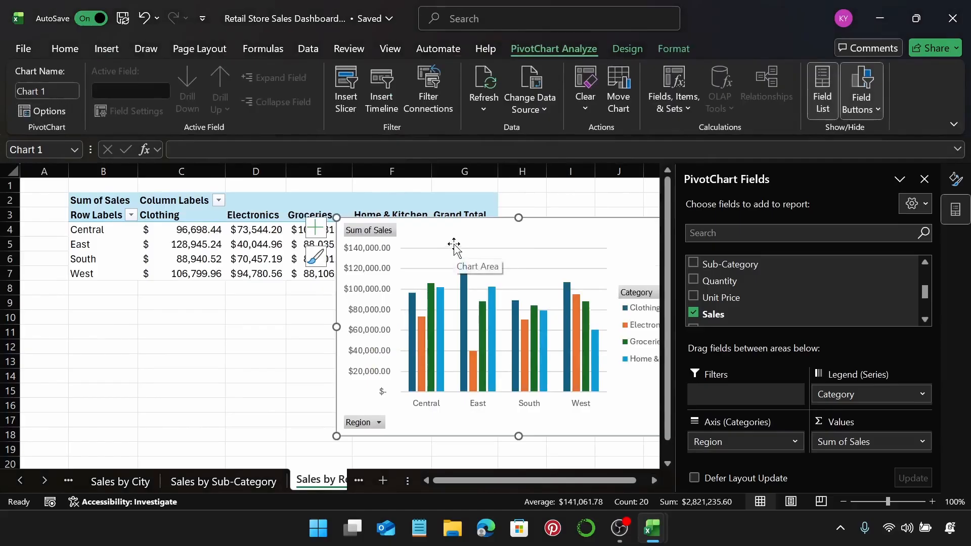
pyautogui.hscroll(2, 455, 246)
pyautogui.hscroll(1, 453, 246)
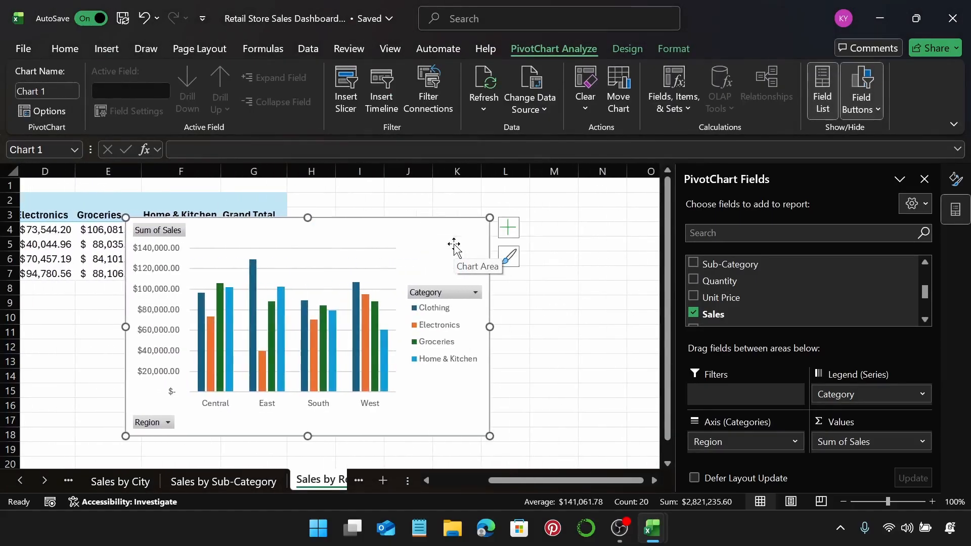
pyautogui.moveTo(453, 245); pyautogui.dragTo(613, 231)
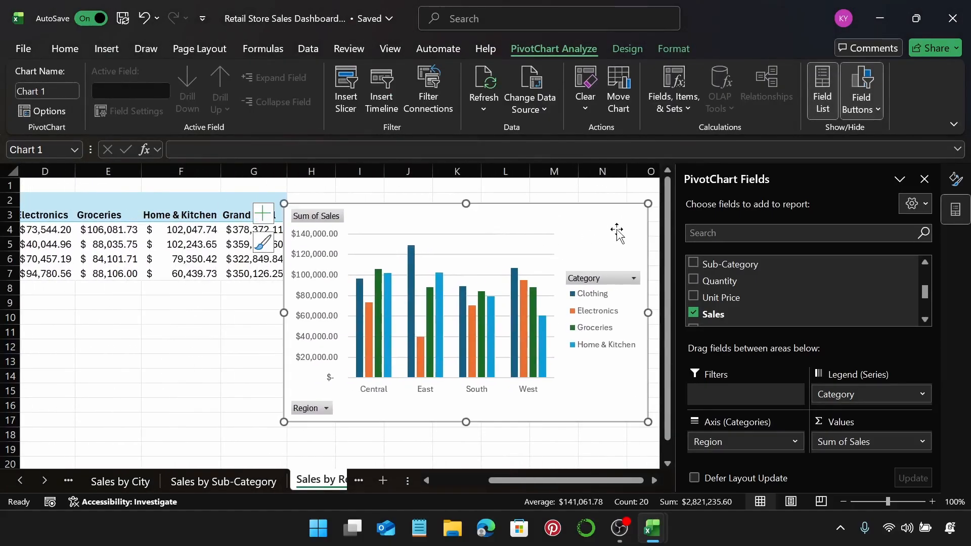
# Step: Hide all field buttons on the region PivotChart and reposition it clear of the PivotTable, starting near column H
pyautogui.rightClick(329, 224)
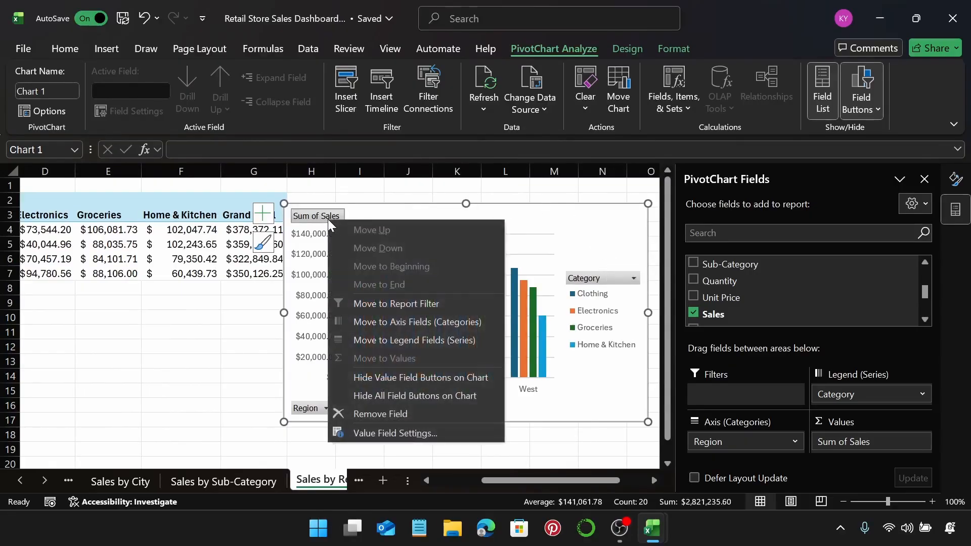
pyautogui.click(428, 396)
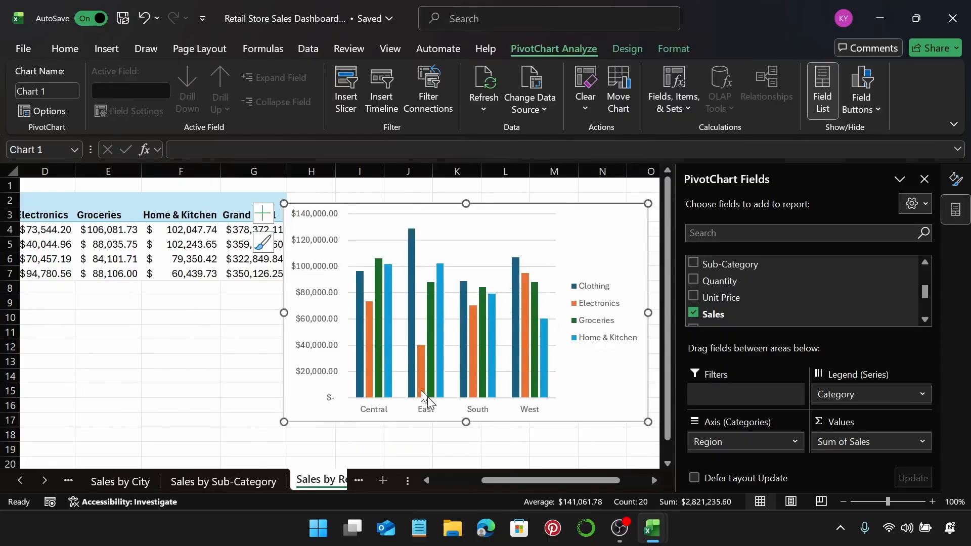
pyautogui.moveTo(601, 234); pyautogui.dragTo(563, 231)
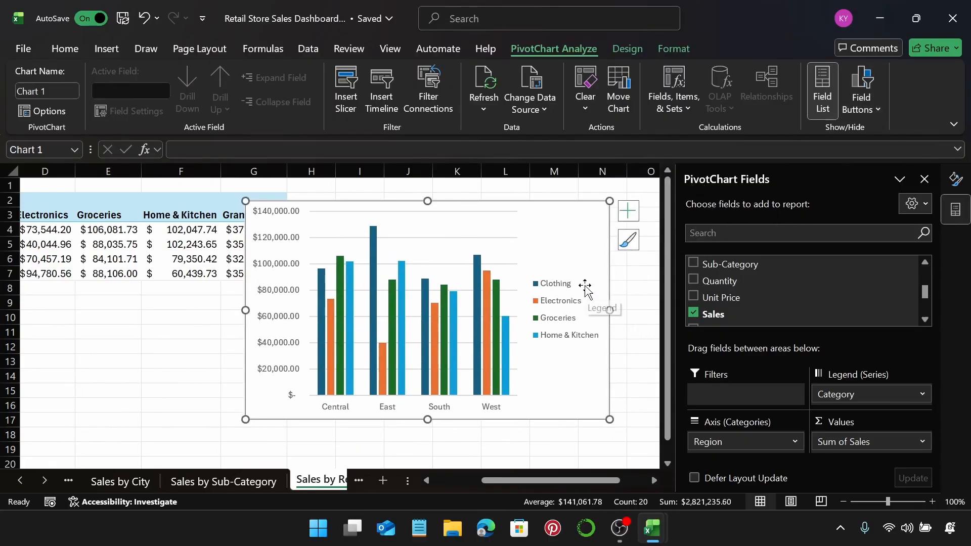
pyautogui.hscroll(5, 585, 288)
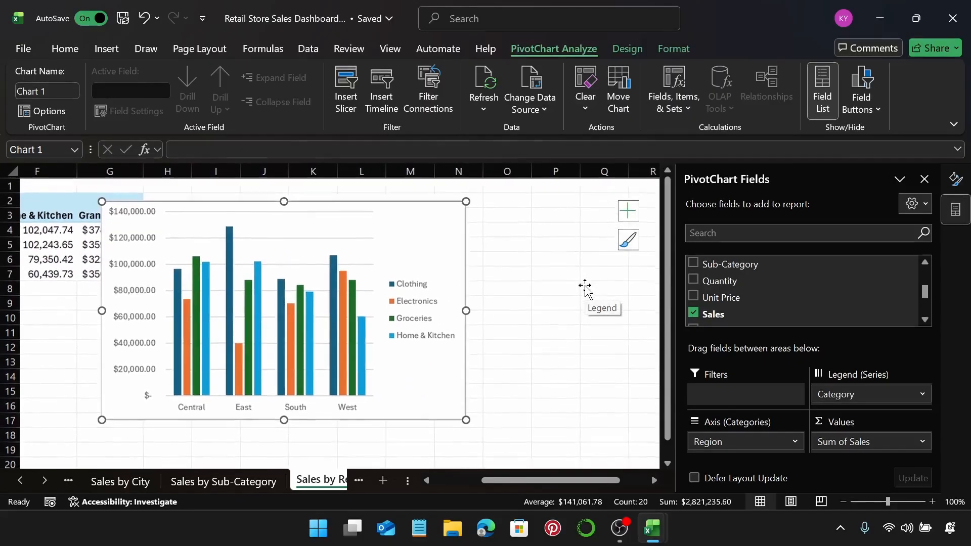
pyautogui.moveTo(457, 242); pyautogui.dragTo(520, 233)
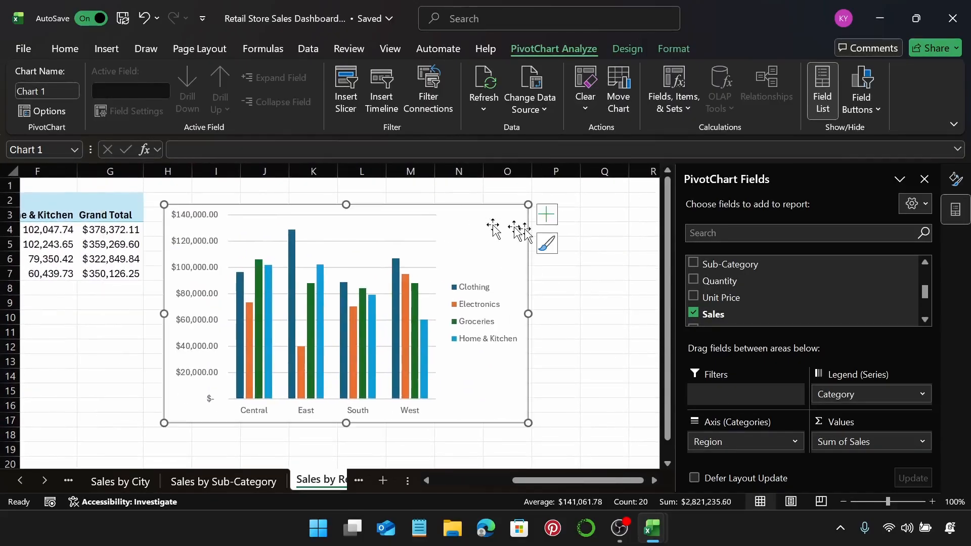
# Step: Add a chart title to the region PivotChart reading "Sales by Region"
pyautogui.click(546, 215)
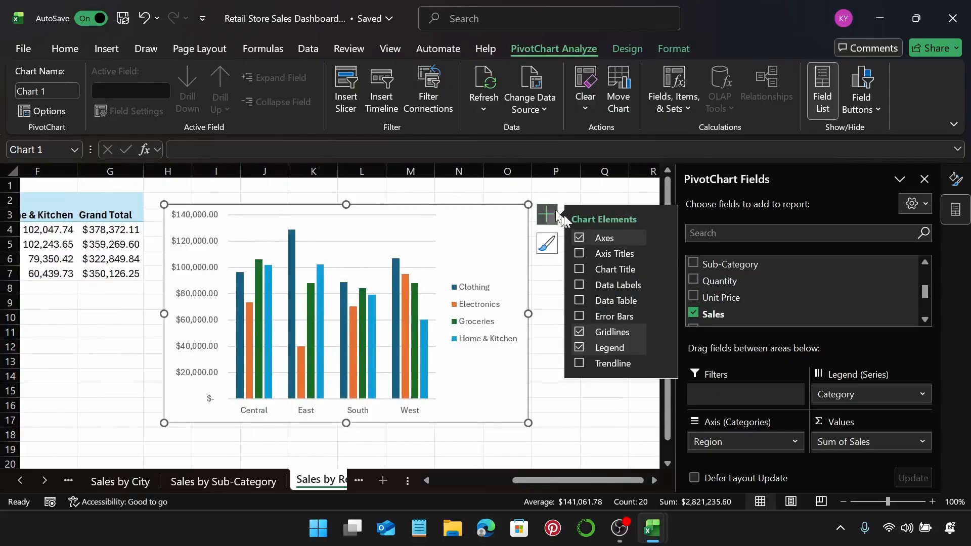
pyautogui.click(581, 276)
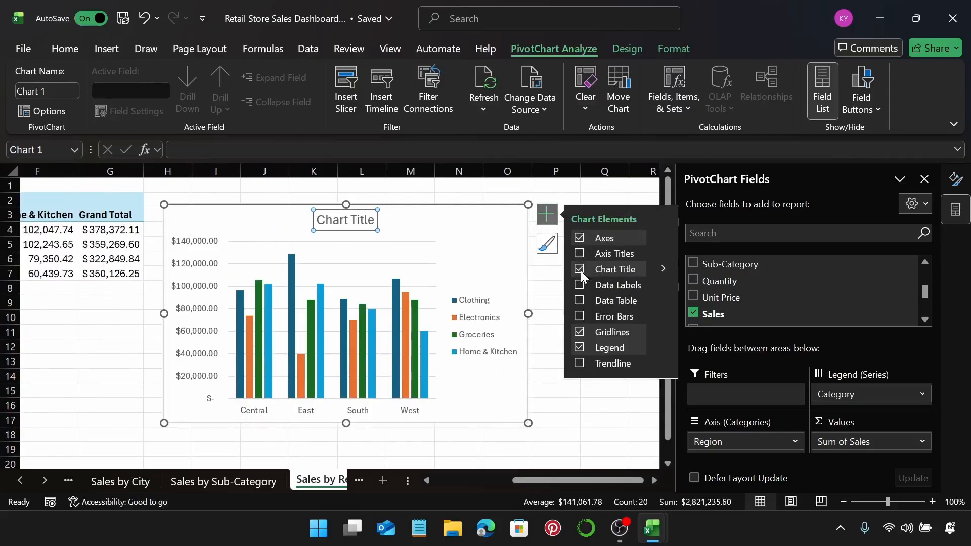
pyautogui.click(326, 223)
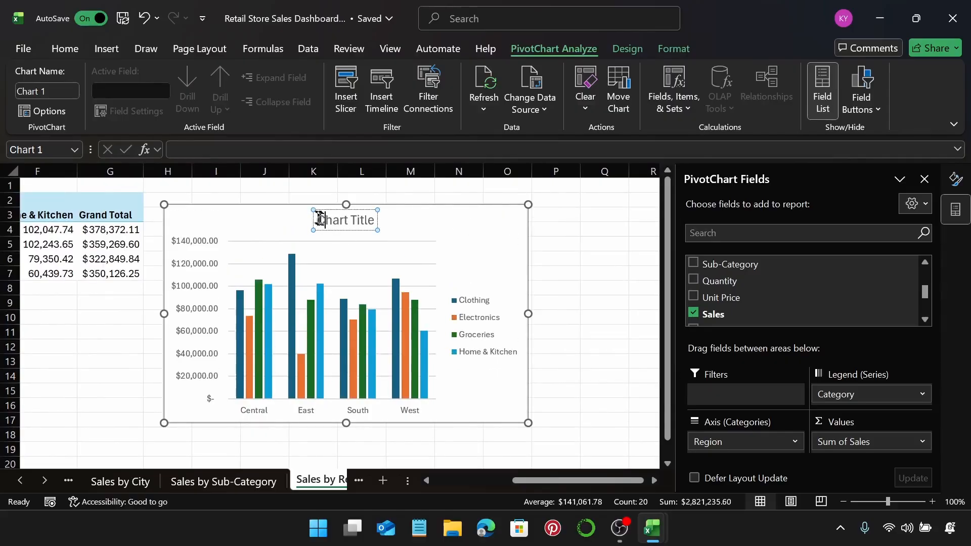
pyautogui.moveTo(320, 218); pyautogui.dragTo(377, 224)
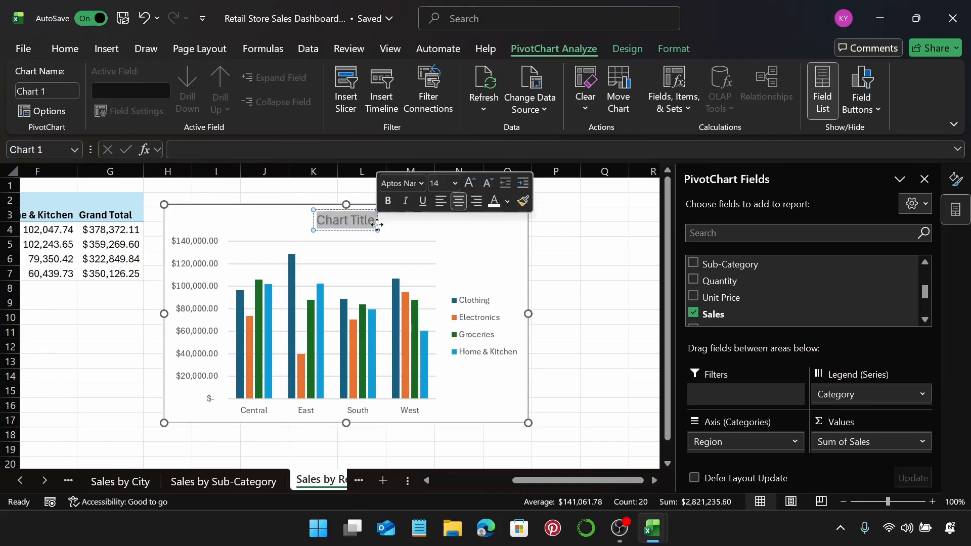
pyautogui.write('Sales')
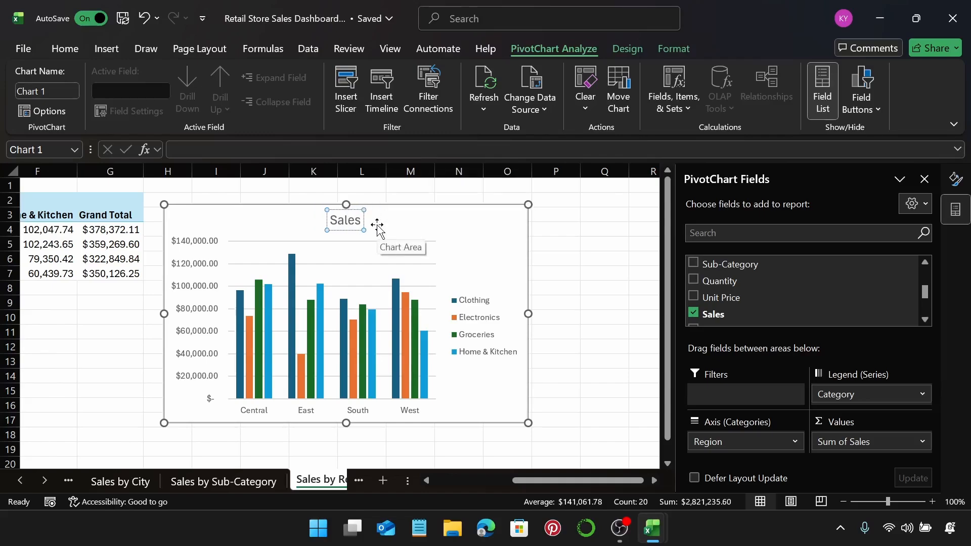
pyautogui.write(' by Region')
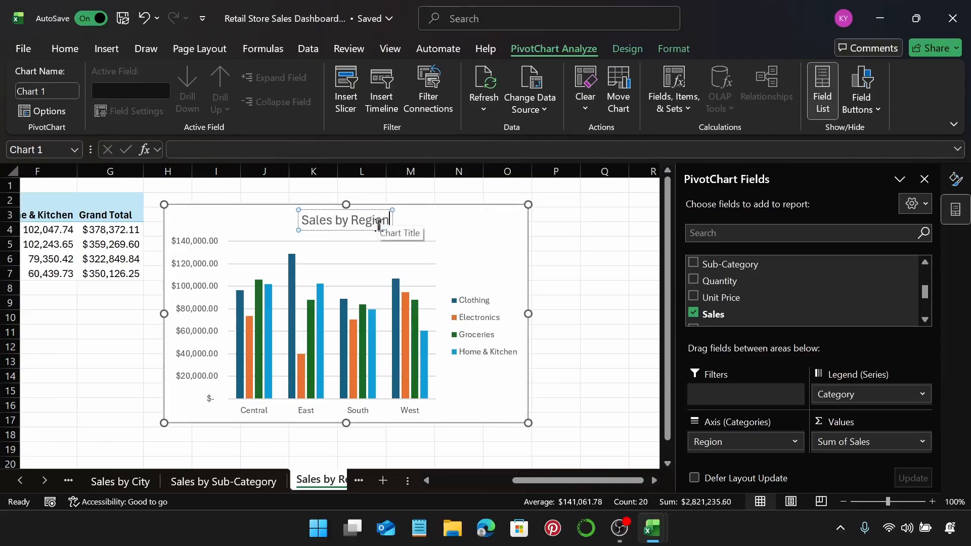
pyautogui.click(442, 233)
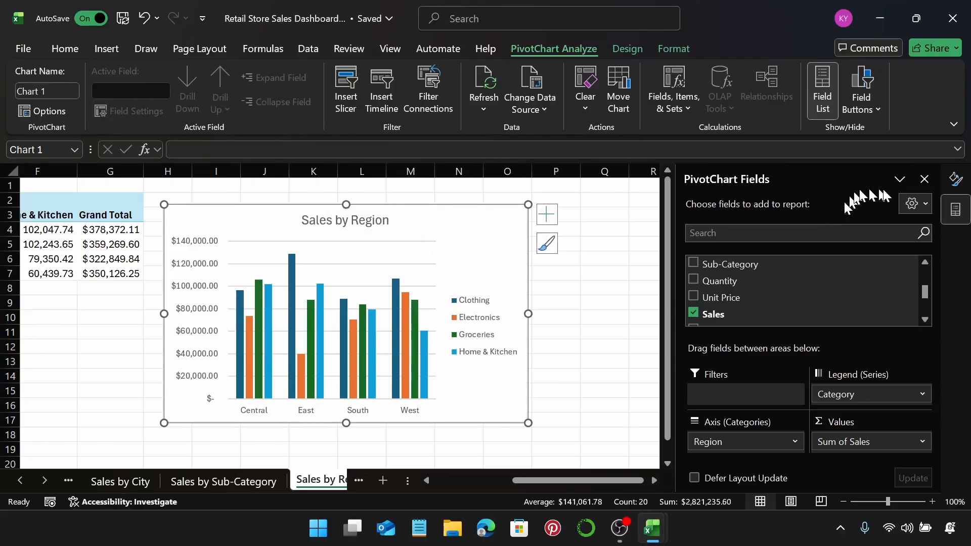
# Step: Set the chart area's border colour to white and give the chart rounded corners
pyautogui.click(924, 179)
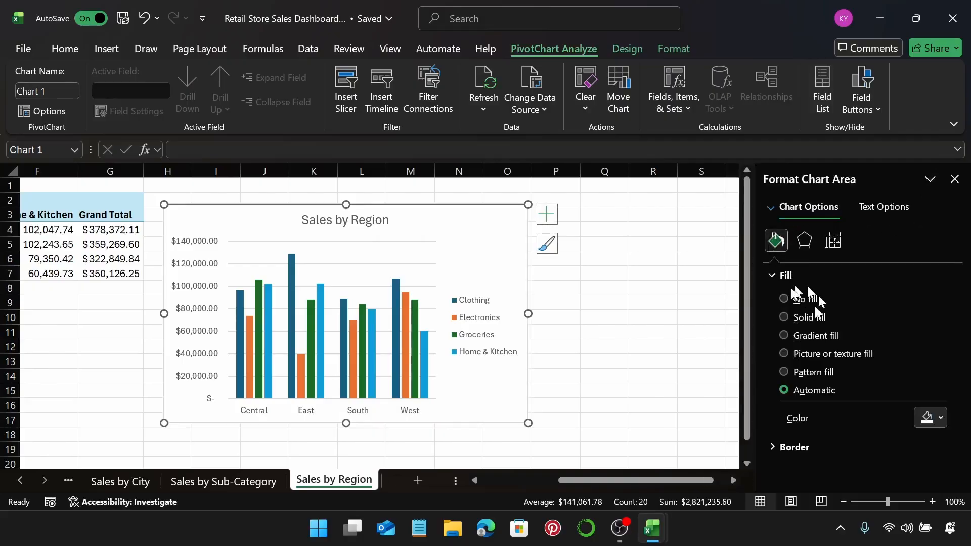
pyautogui.click(791, 275)
pyautogui.click(793, 296)
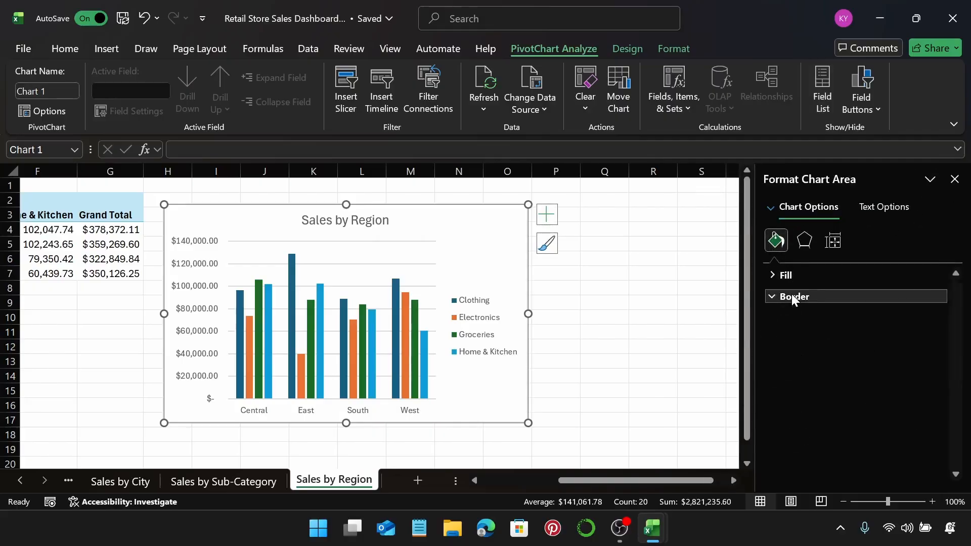
pyautogui.click(938, 406)
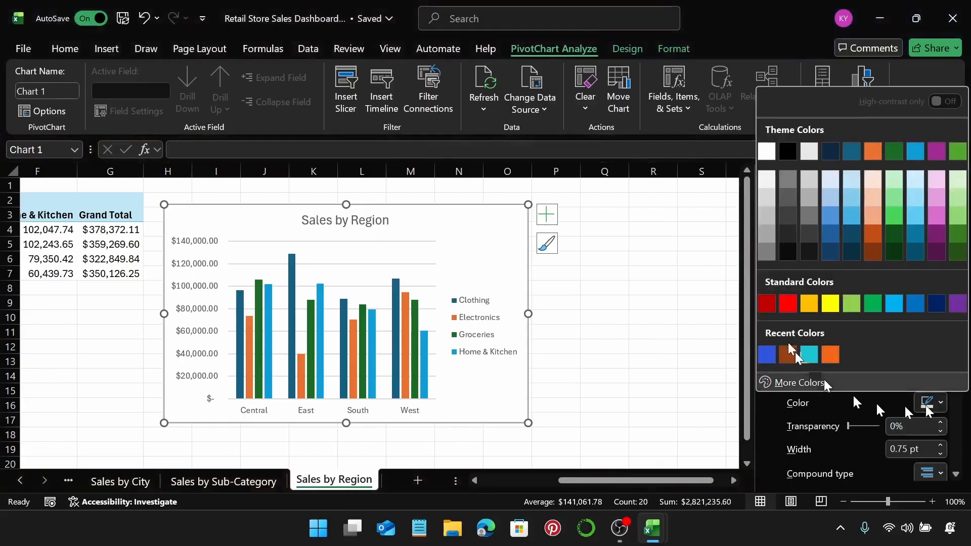
pyautogui.click(769, 149)
pyautogui.scroll(-5, 788, 470)
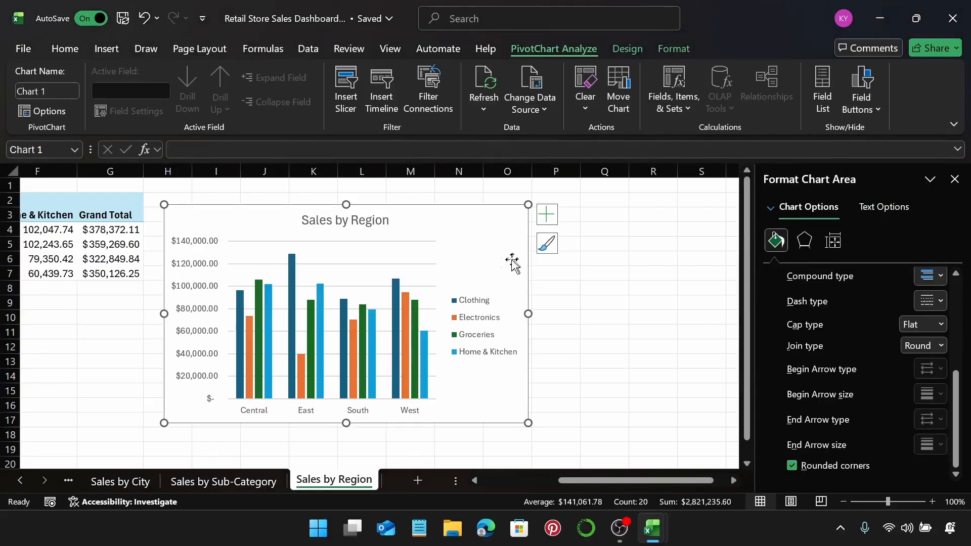
# Step: Set the Clothing series' border to Automatic and fill its columns with the recently used blue
pyautogui.click(237, 327)
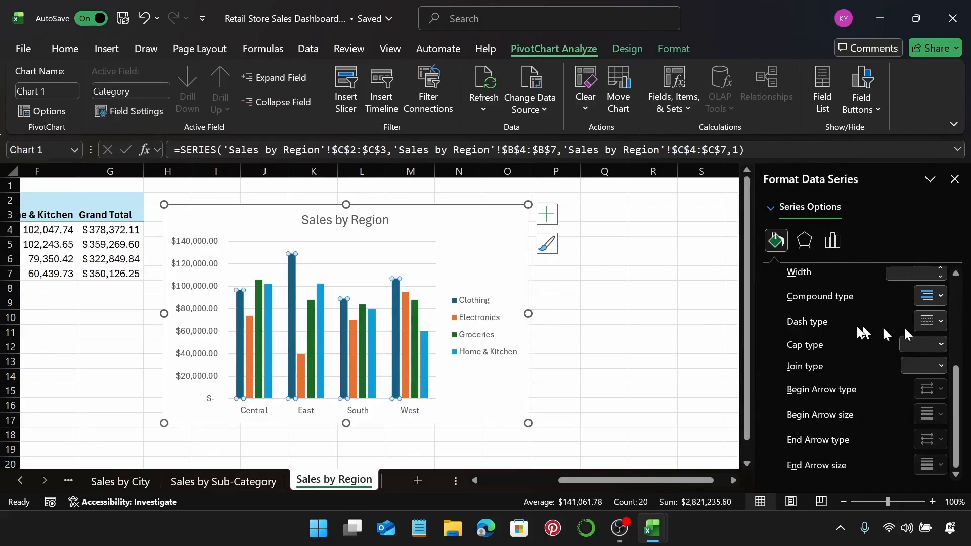
pyautogui.scroll(5, 859, 328)
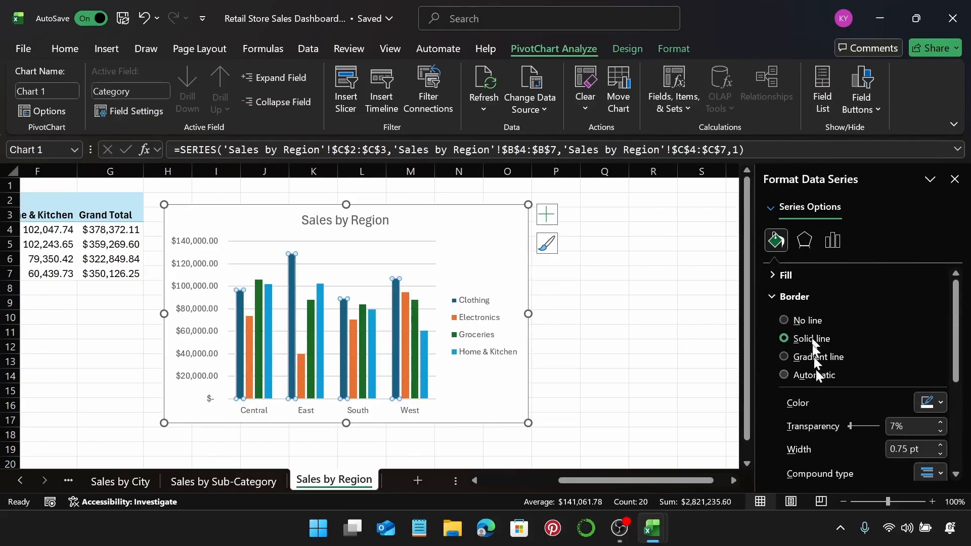
pyautogui.click(822, 377)
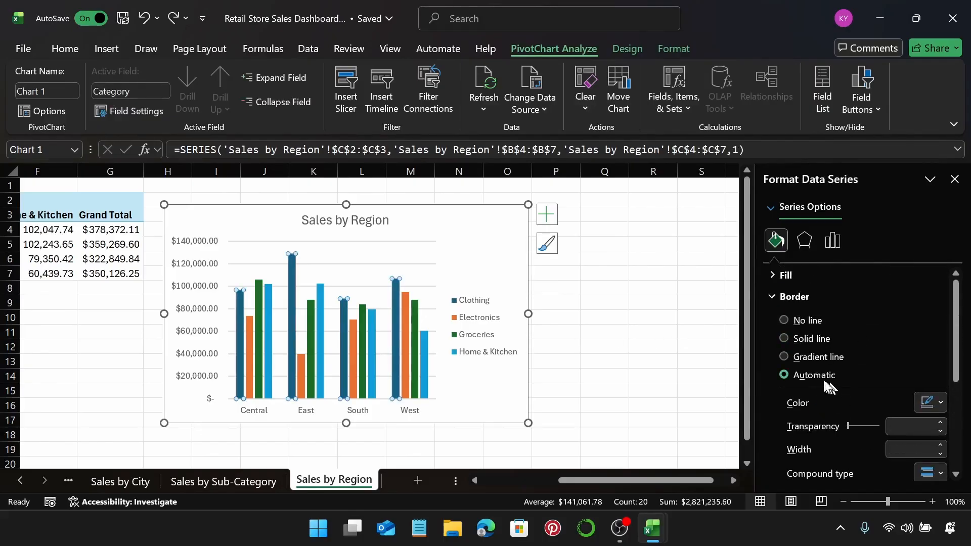
pyautogui.click(792, 297)
pyautogui.click(788, 276)
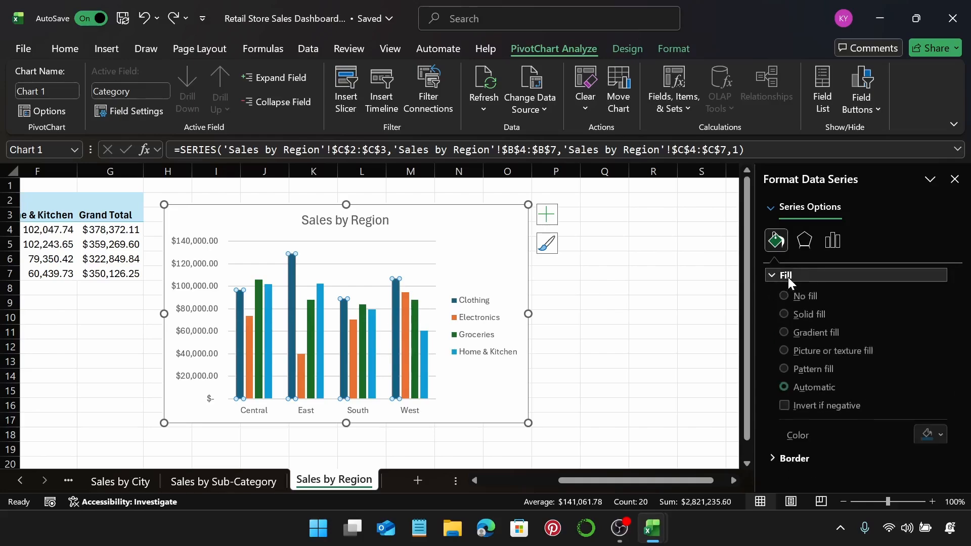
pyautogui.click(928, 438)
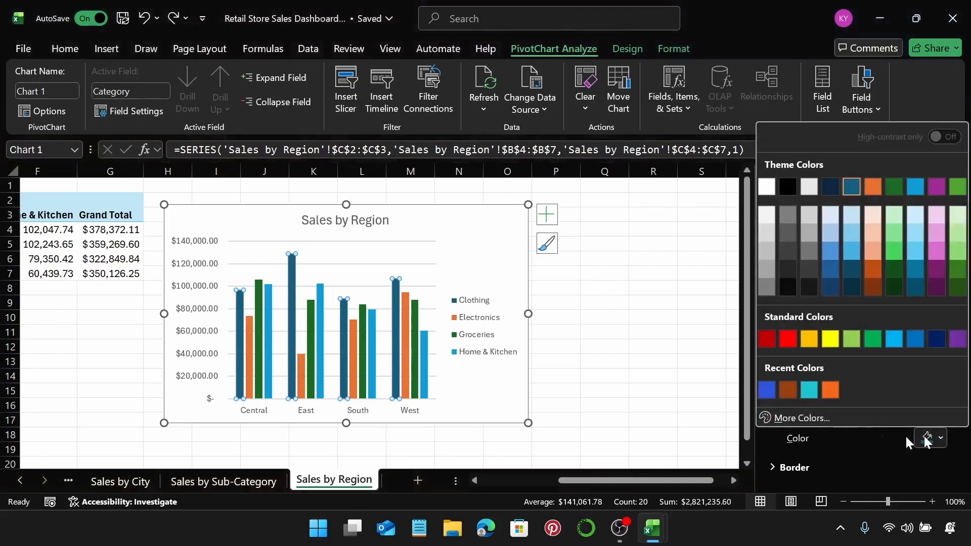
pyautogui.click(767, 391)
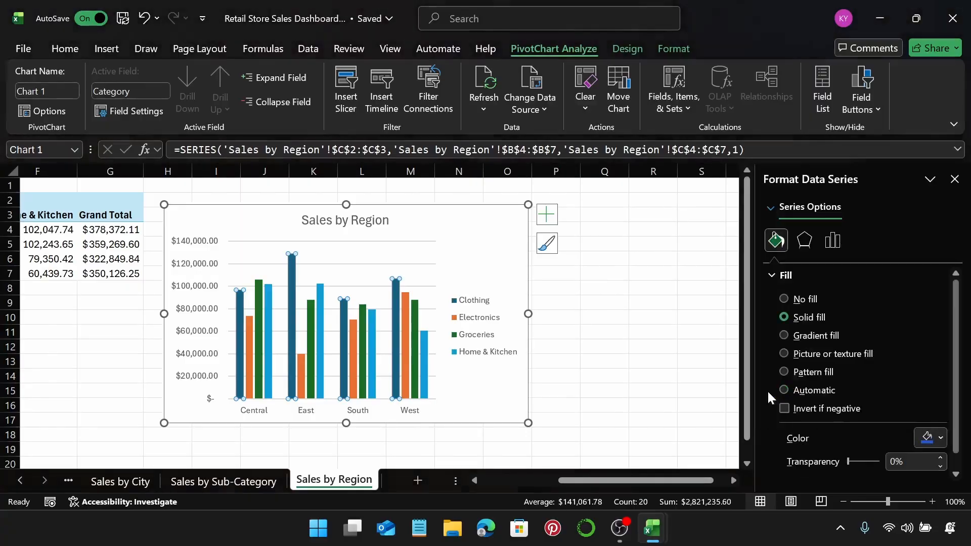
# Step: Fill the Electronics series' columns with the recently used bright orange
pyautogui.click(249, 341)
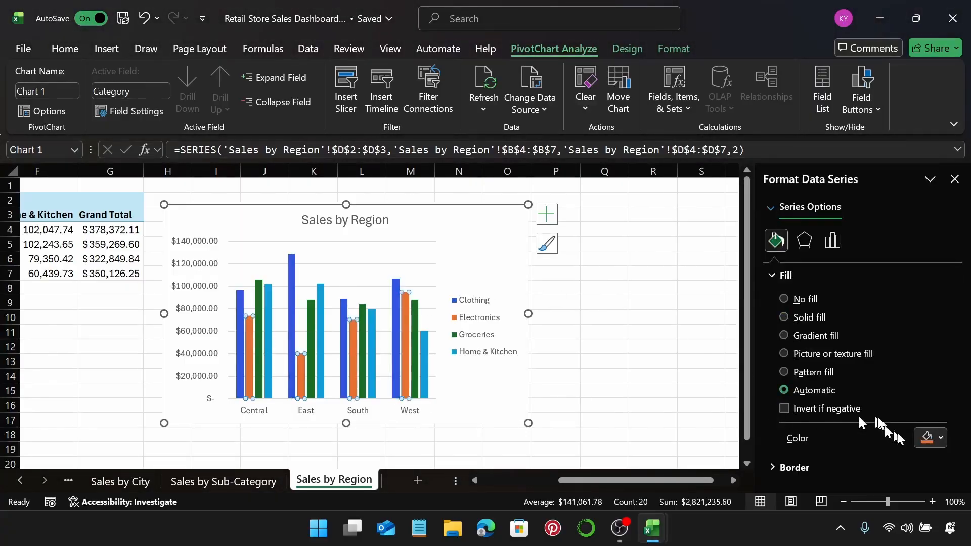
pyautogui.click(927, 438)
pyautogui.click(829, 391)
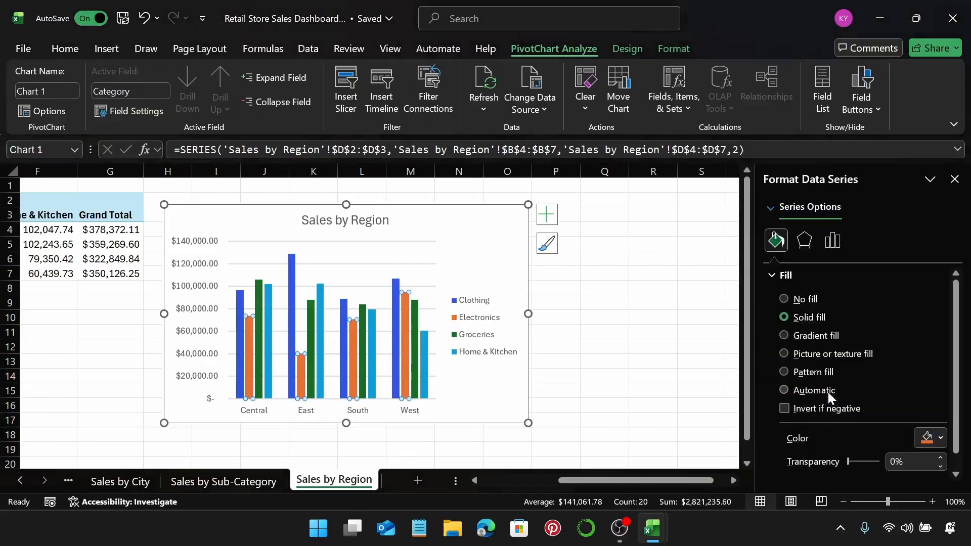
# Step: Fill the Groceries series' columns with the recently used turquoise and the Home & Kitchen series' columns with the recently used brown
pyautogui.click(258, 309)
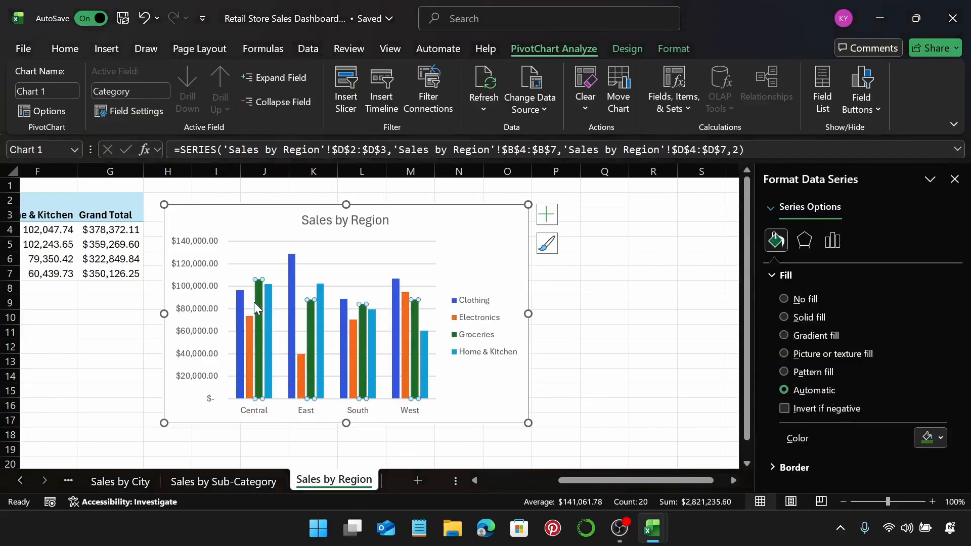
pyautogui.click(936, 440)
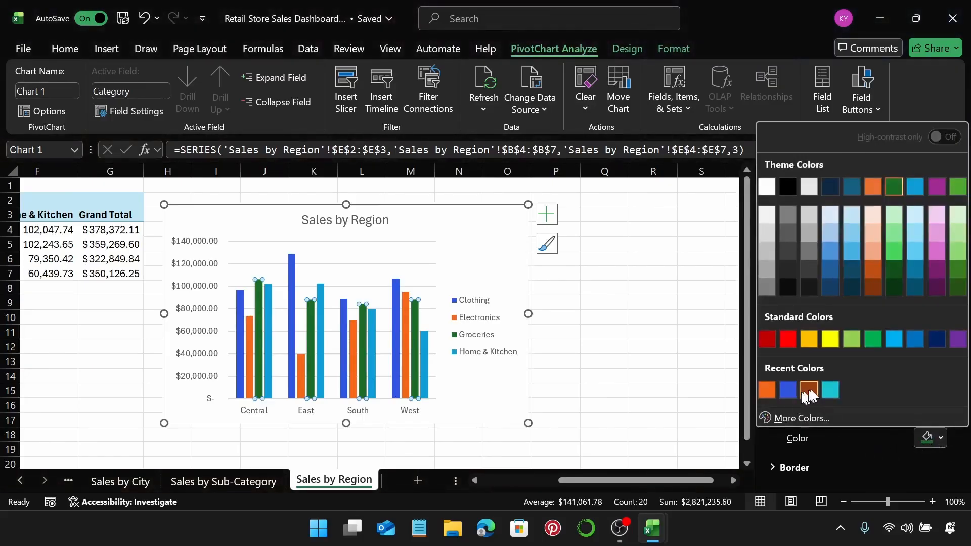
pyautogui.click(832, 390)
pyautogui.click(268, 316)
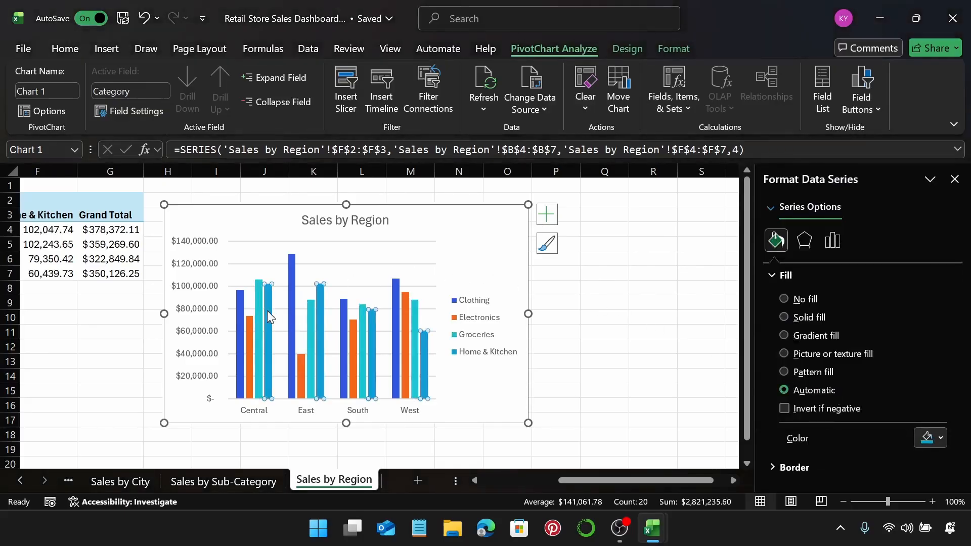
pyautogui.click(939, 440)
pyautogui.click(830, 390)
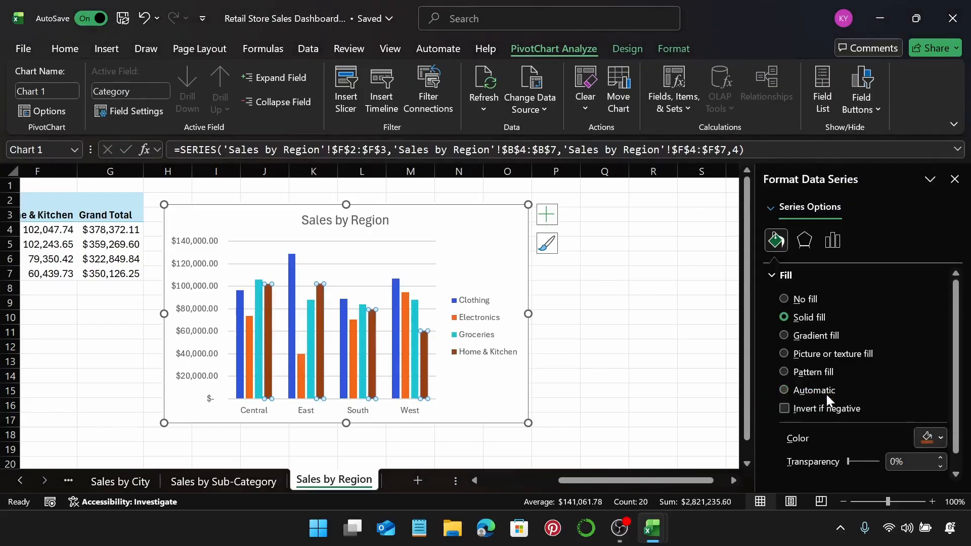
pyautogui.click(487, 232)
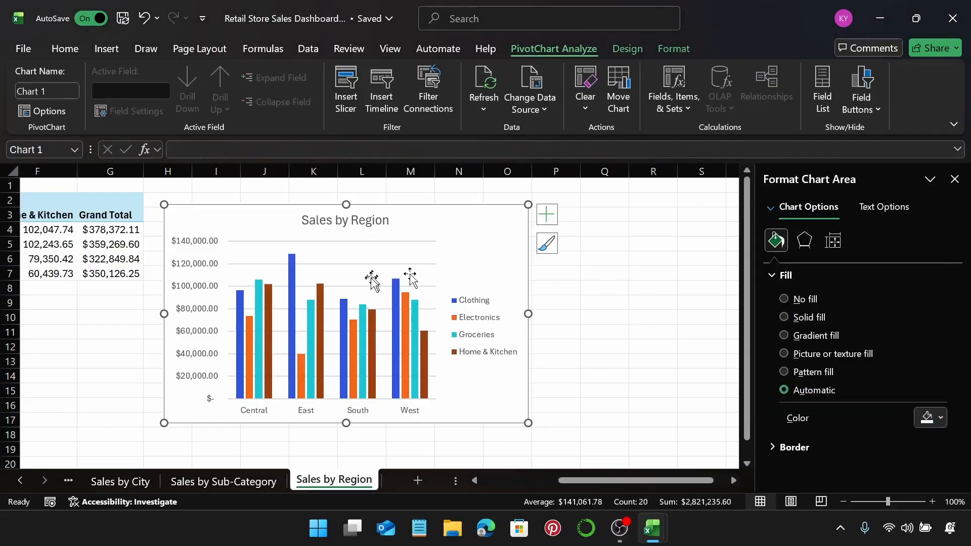
# Step: Set the gap width of the region chart's column series to 200%
pyautogui.click(292, 308)
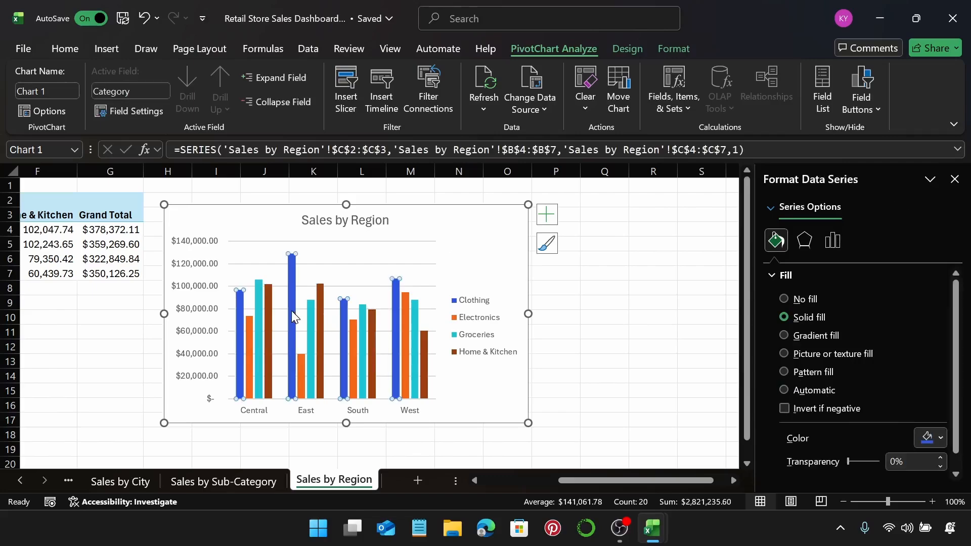
pyautogui.click(832, 241)
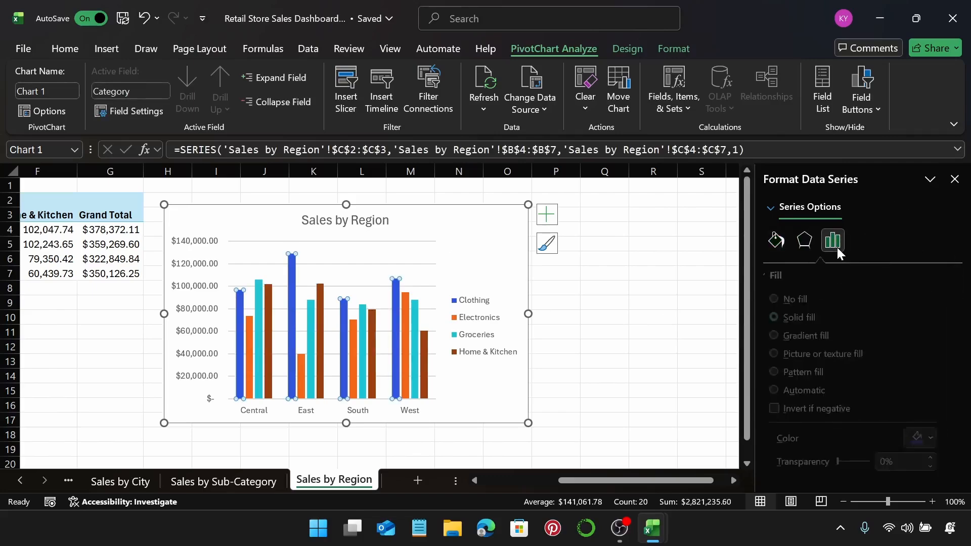
pyautogui.click(905, 377)
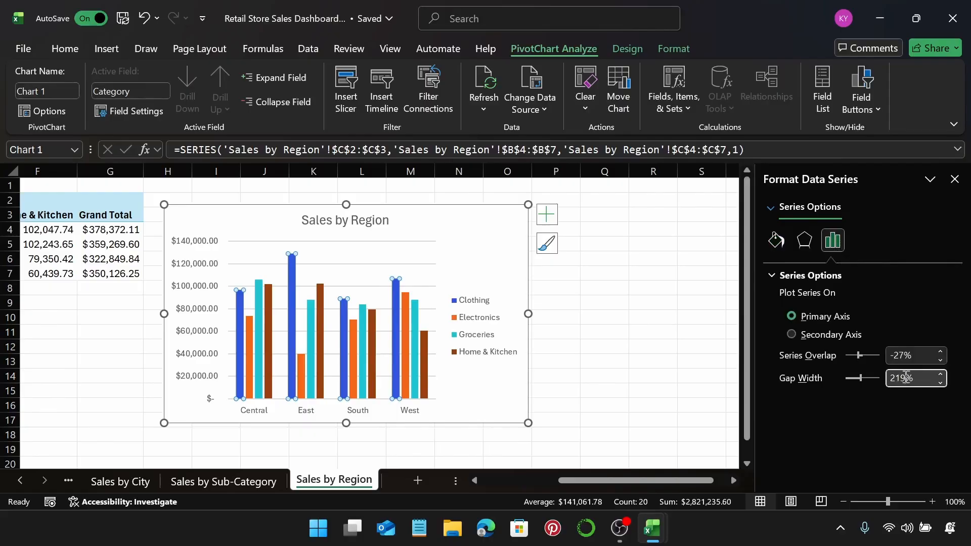
pyautogui.press('BackSpace')
pyautogui.press('BackSpace')
pyautogui.press('BackSpace')
pyautogui.press('Return')
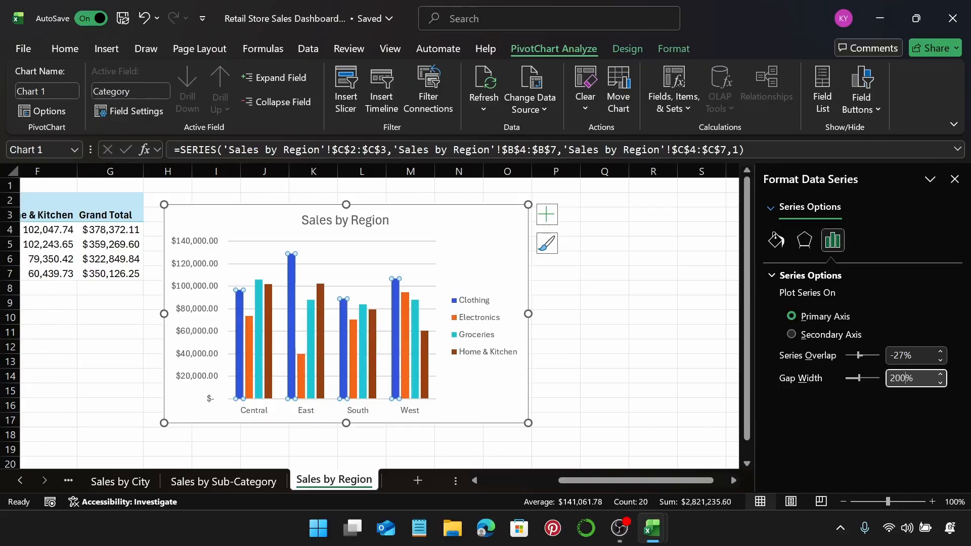
pyautogui.click(485, 256)
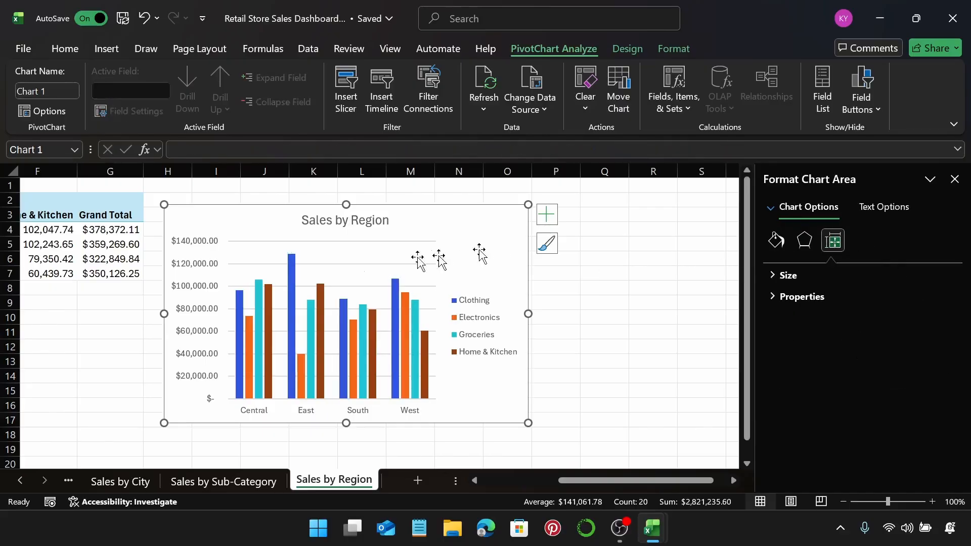
# Step: Format the vertical axis numbers with 0 decimal places and widen the chart so its right edge reaches column Q
pyautogui.click(196, 306)
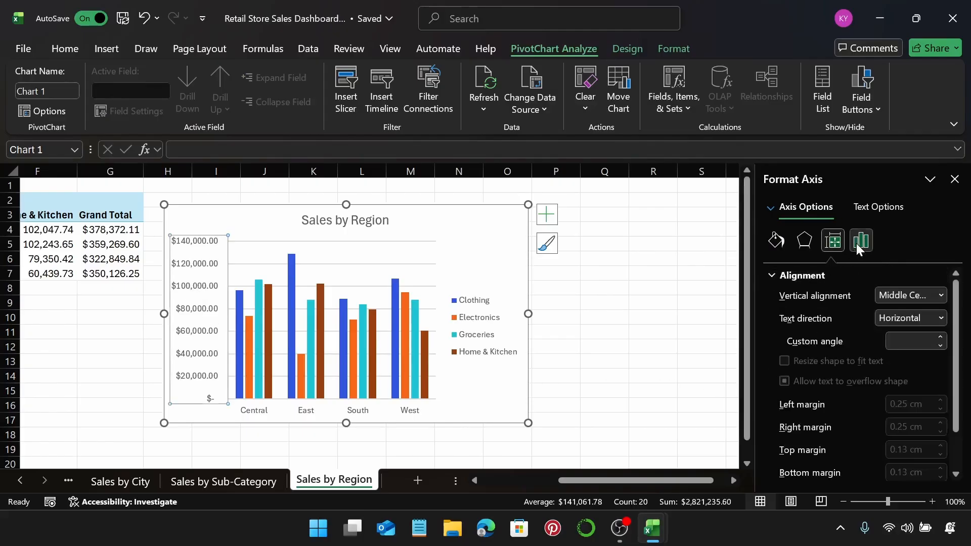
pyautogui.click(860, 242)
pyautogui.click(816, 341)
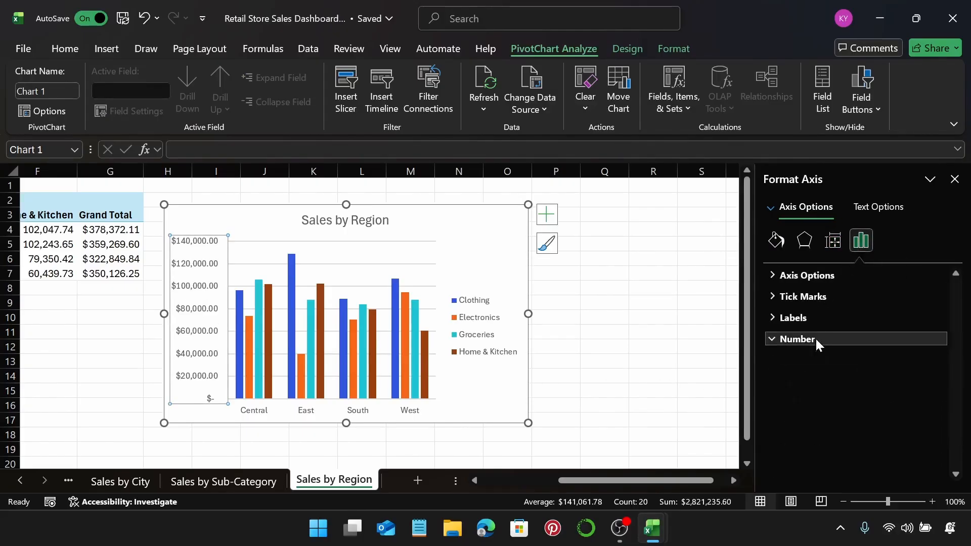
pyautogui.click(878, 407)
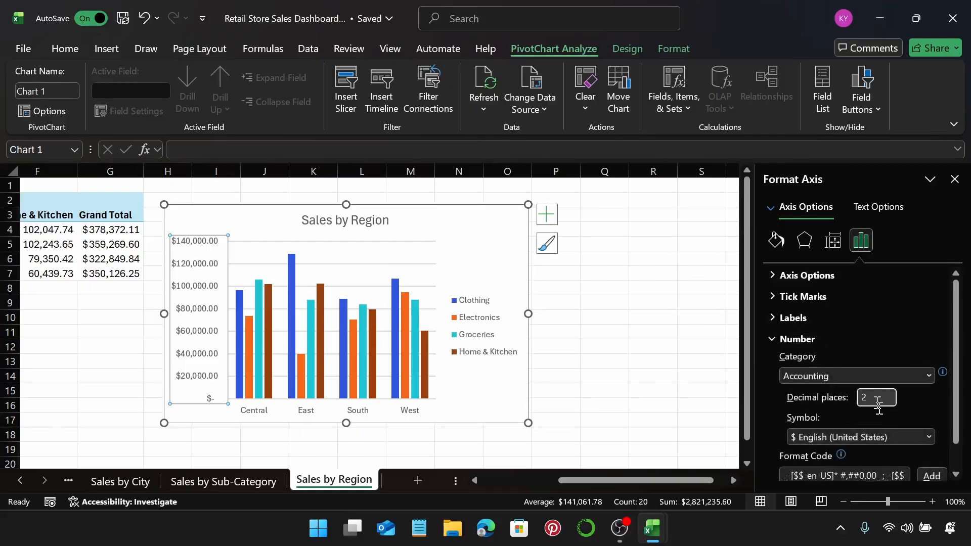
pyautogui.write('0')
pyautogui.press('Return')
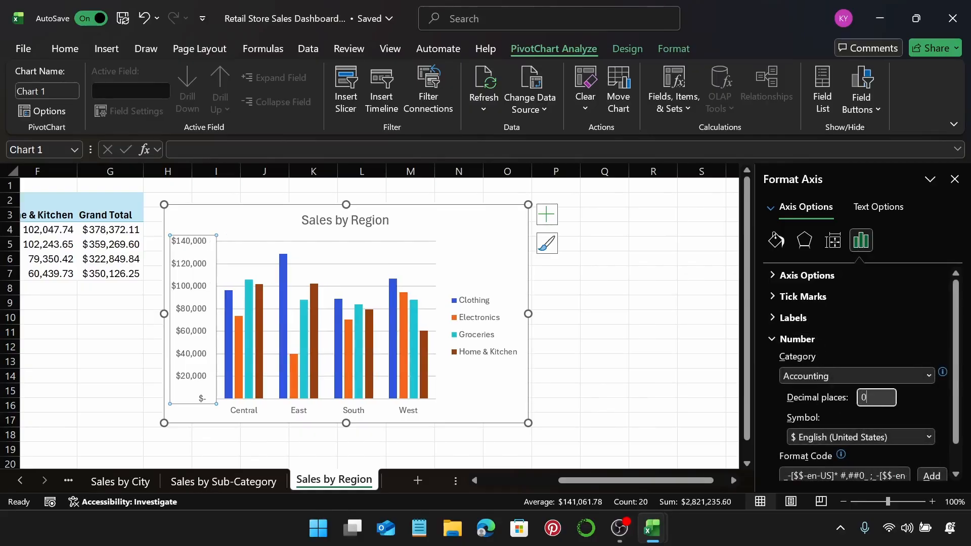
pyautogui.moveTo(528, 314); pyautogui.dragTo(618, 318)
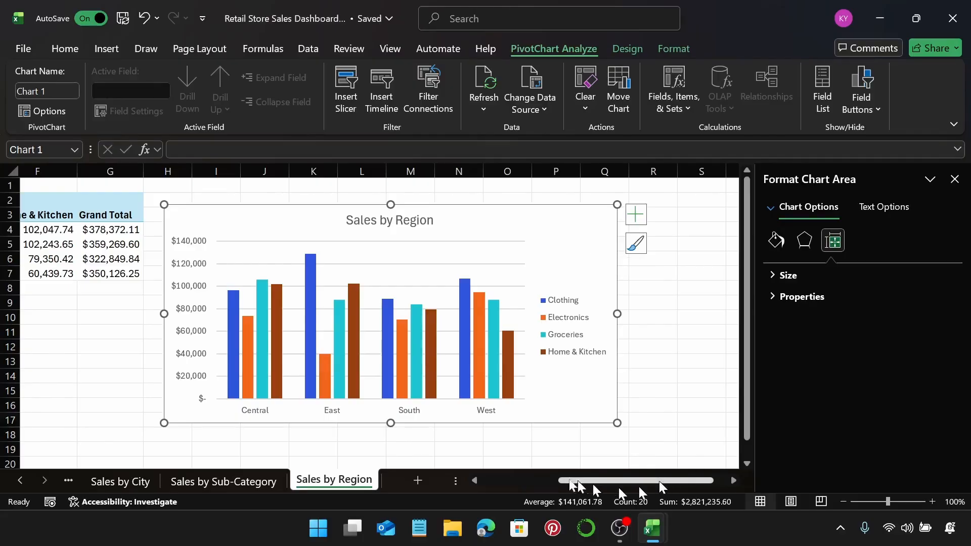
# Step: Add a new worksheet named "Dashboard" and place it first in the workbook, ahead of Retail Store Sales
pyautogui.click(20, 478)
pyautogui.click(20, 478)
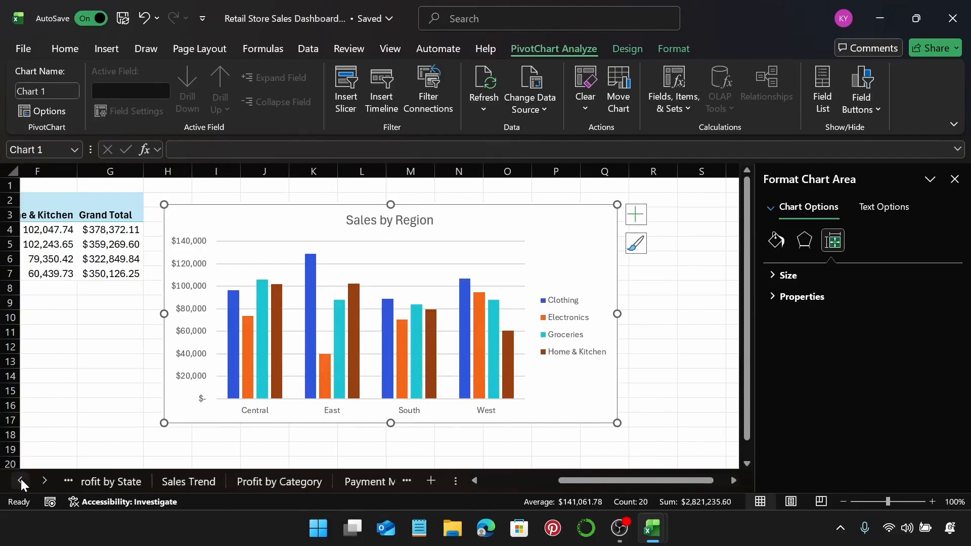
pyautogui.click(20, 478)
pyautogui.click(20, 478)
pyautogui.click(110, 480)
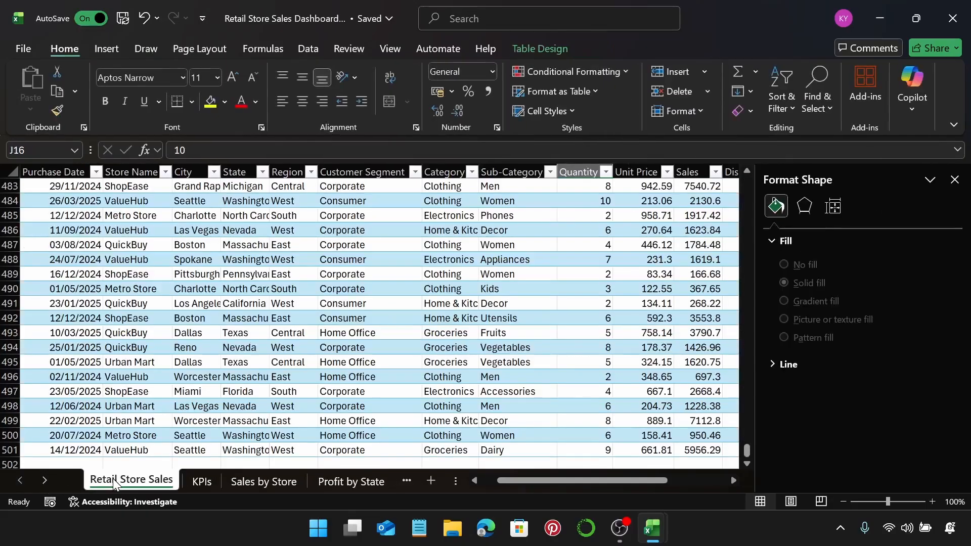
pyautogui.click(430, 482)
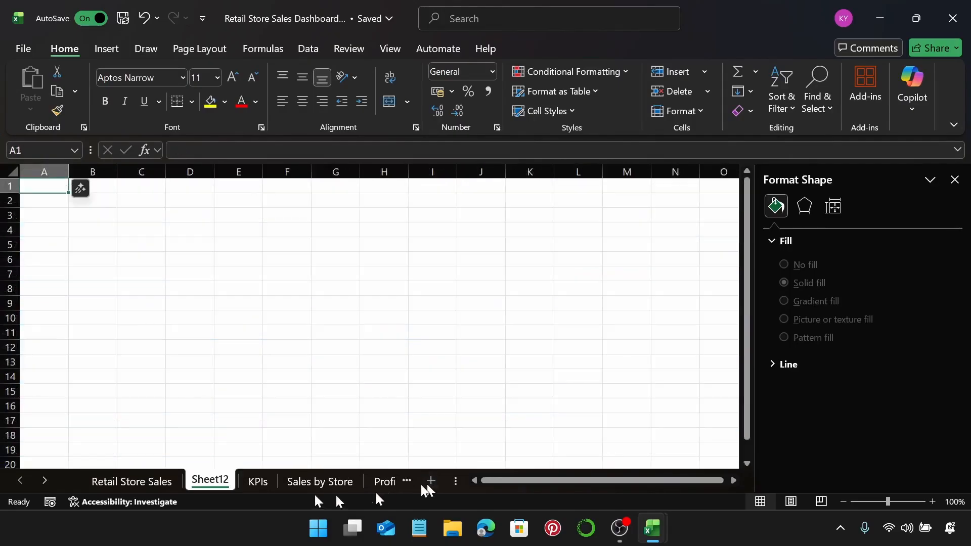
pyautogui.doubleClick(216, 481)
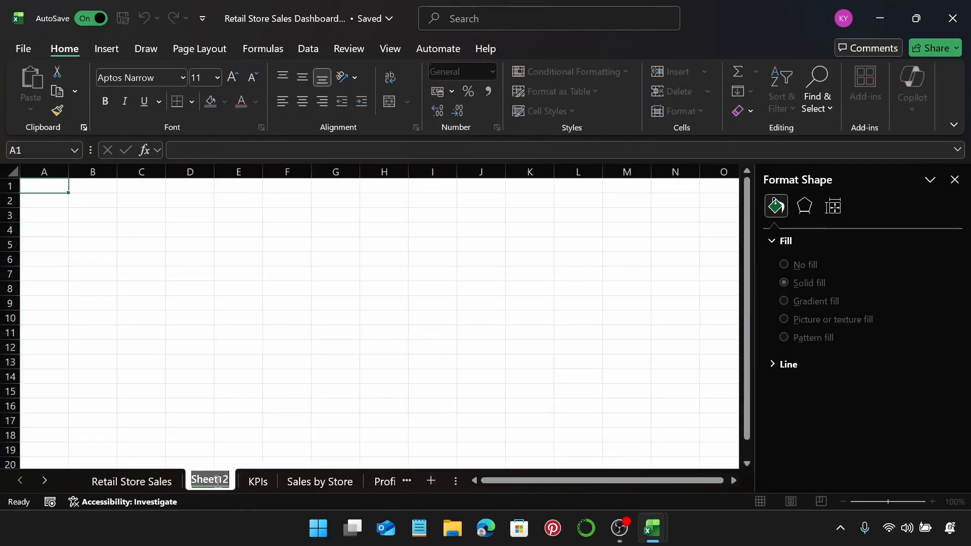
pyautogui.write('Dashboa')
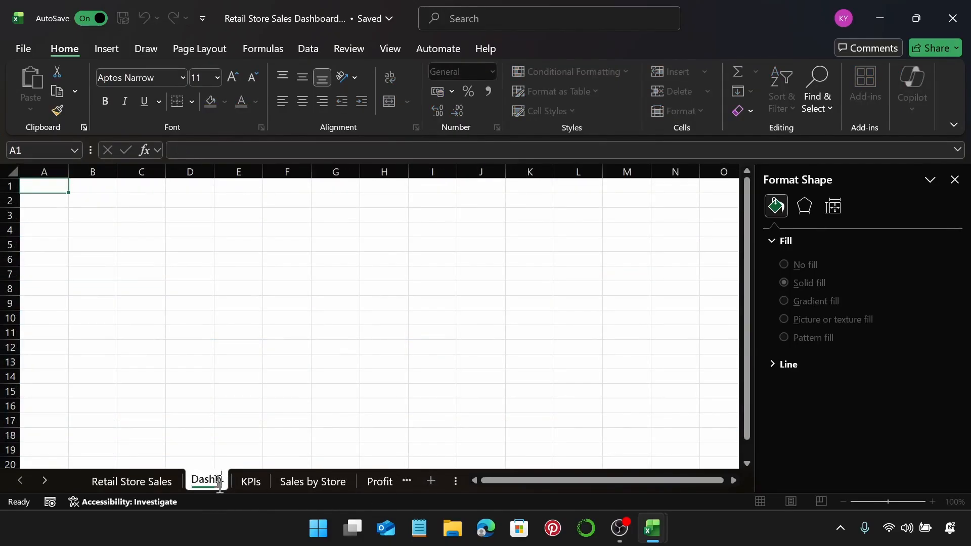
pyautogui.write('rd')
pyautogui.press('Return')
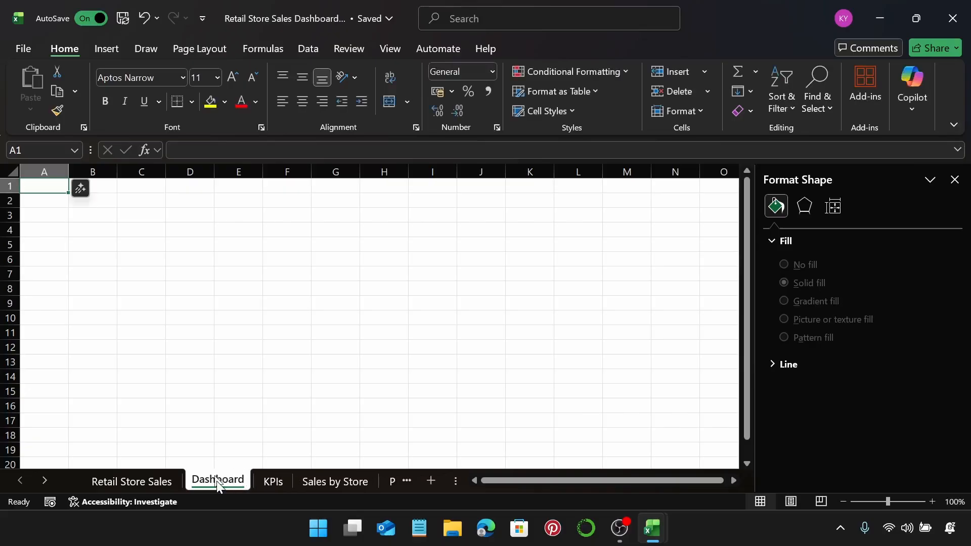
pyautogui.moveTo(220, 482); pyautogui.dragTo(82, 480)
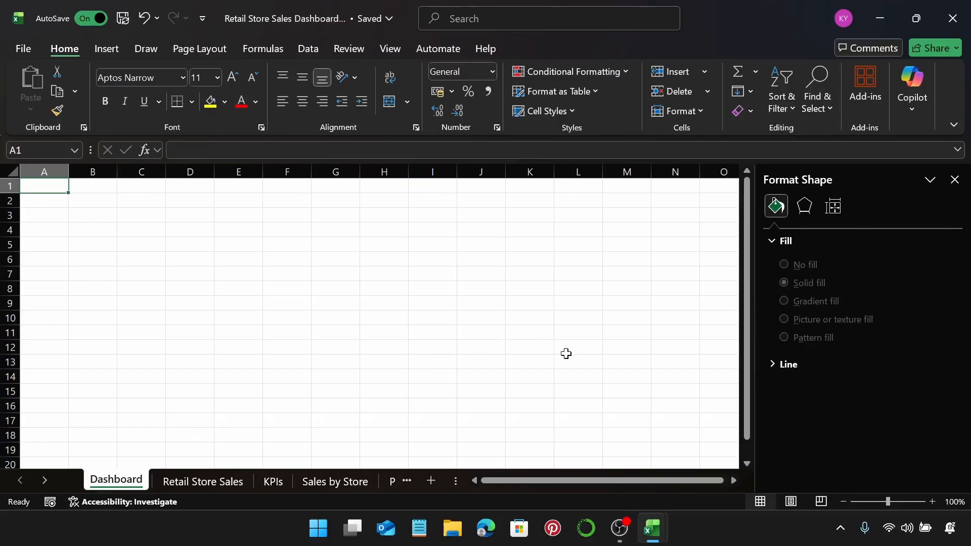
# Step: Close the formatting pane and draw a rectangle about 18.4 cm wide and 7.4 cm high on the Dashboard sheet
pyautogui.click(954, 180)
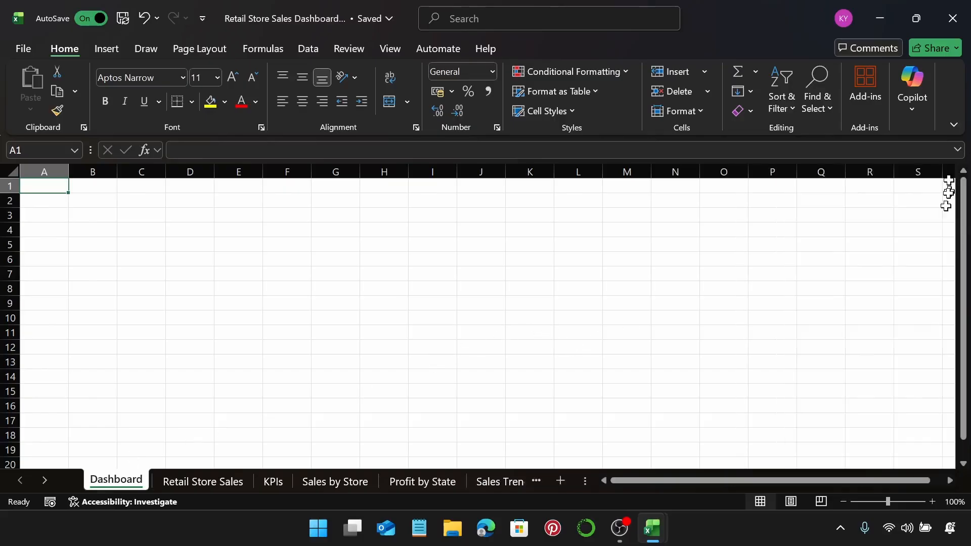
pyautogui.click(843, 502)
pyautogui.click(843, 501)
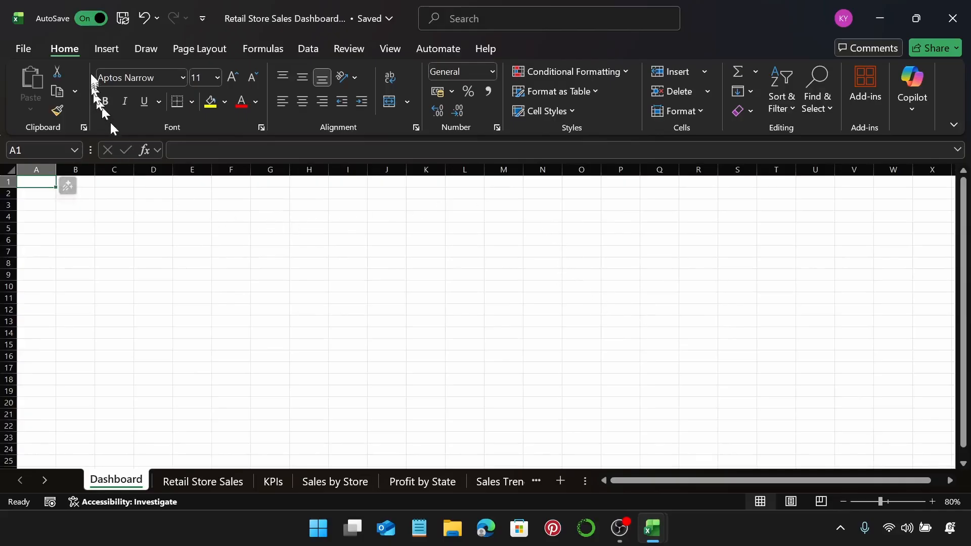
pyautogui.click(105, 49)
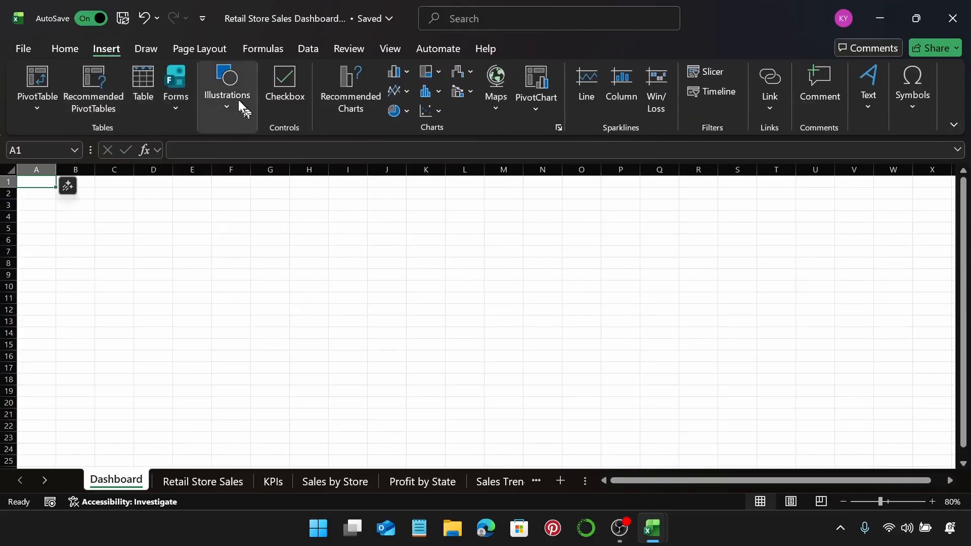
pyautogui.click(238, 101)
pyautogui.click(263, 166)
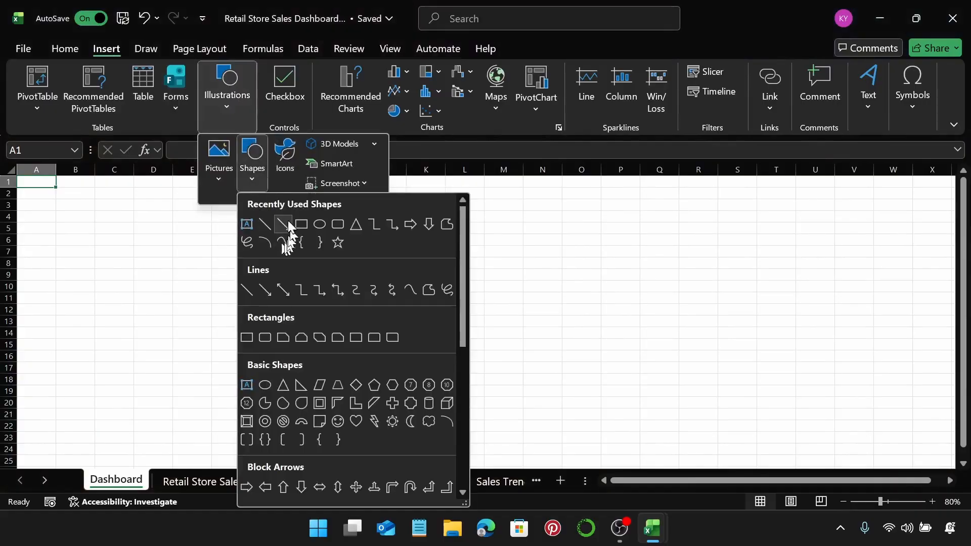
pyautogui.click(301, 224)
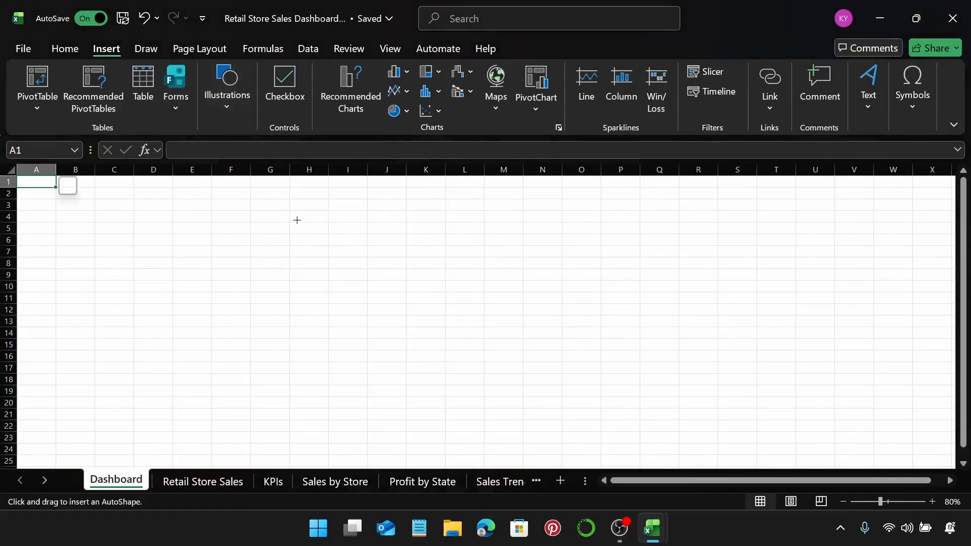
pyautogui.moveTo(70, 218); pyautogui.dragTo(493, 388)
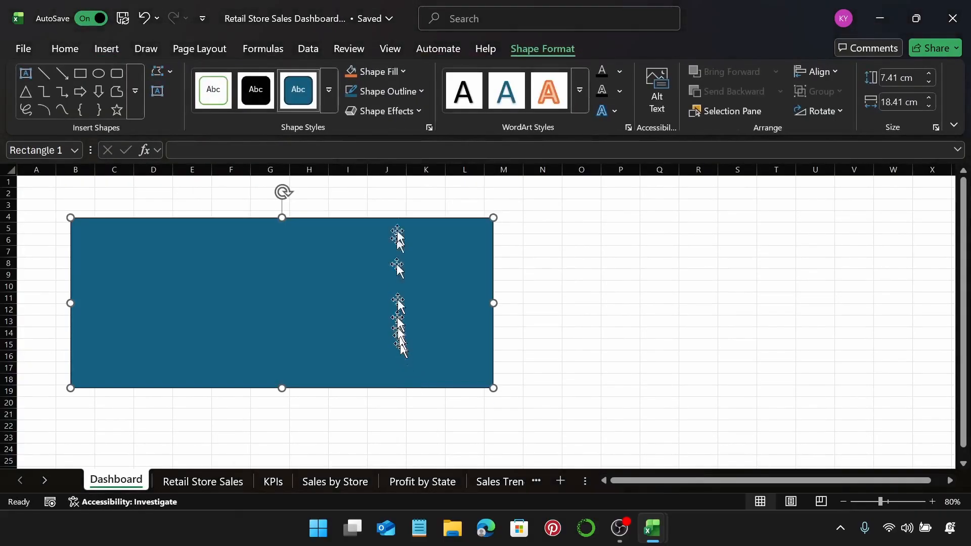
# Step: Fill the rectangle with the custom colour #fff1e9 and remove its outline
pyautogui.click(385, 71)
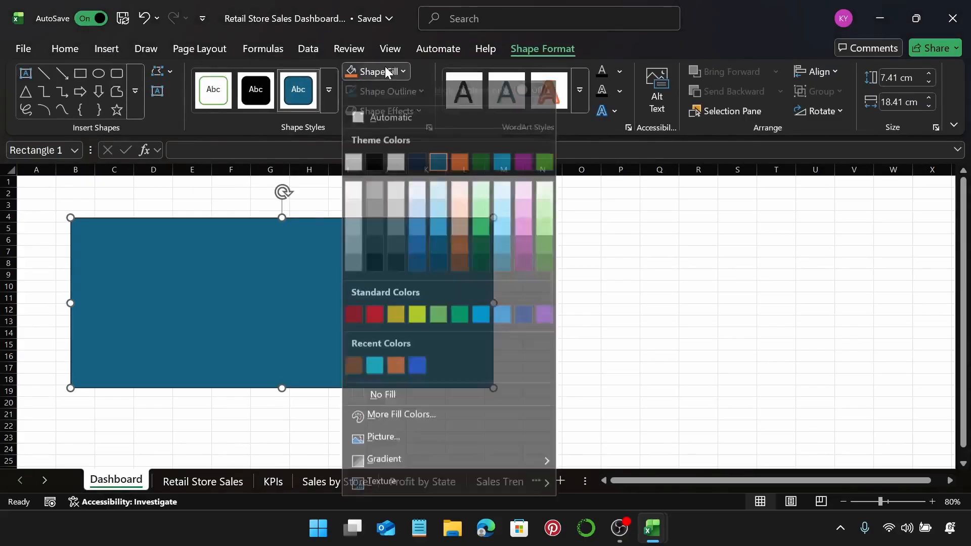
pyautogui.click(404, 427)
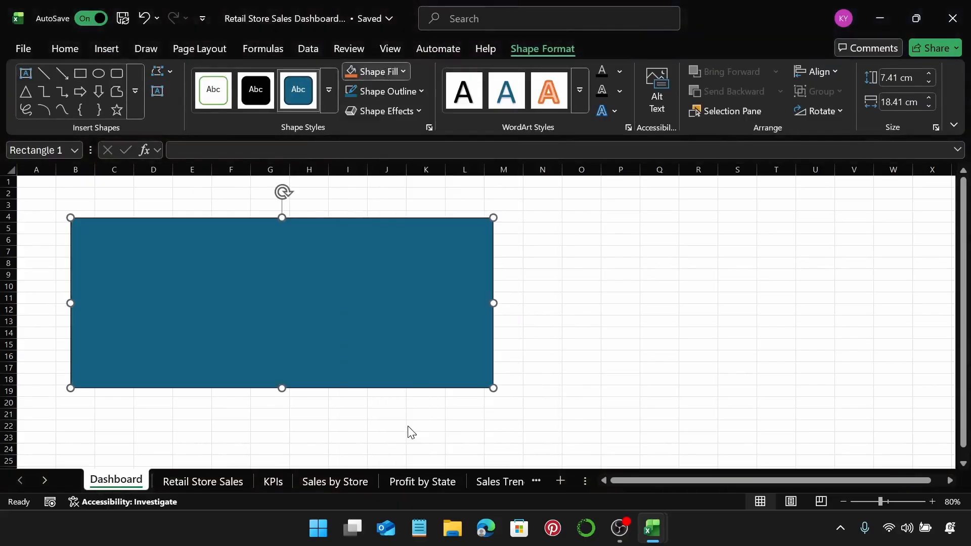
pyautogui.click(734, 364)
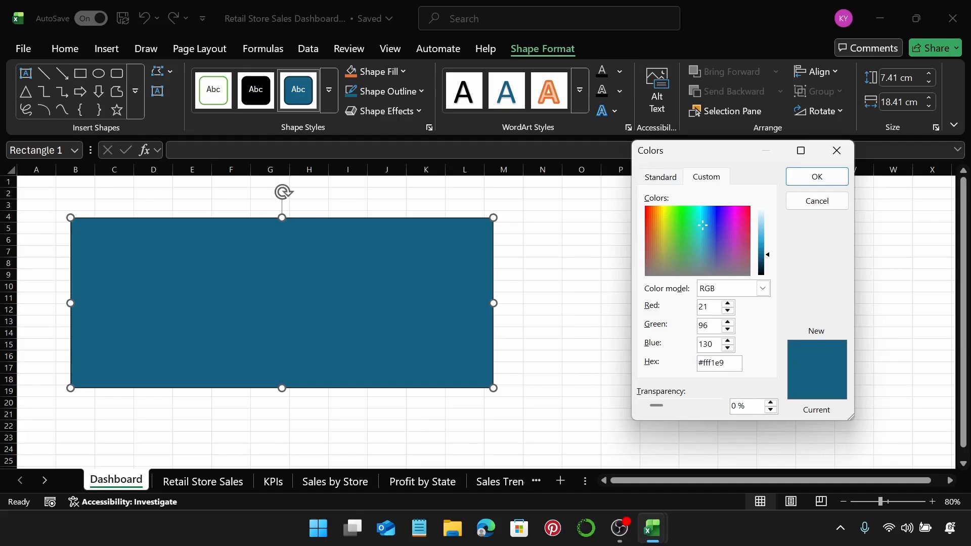
pyautogui.press('Return')
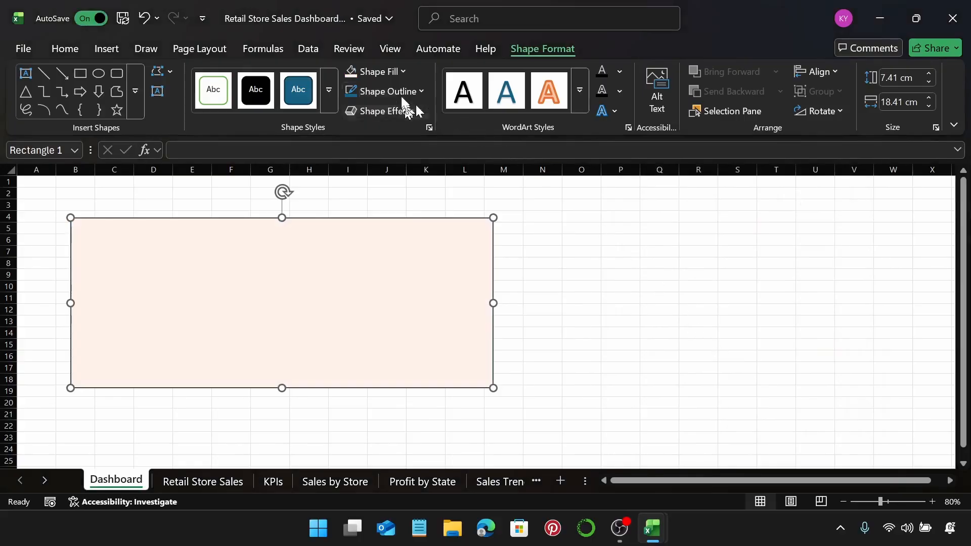
pyautogui.click(402, 93)
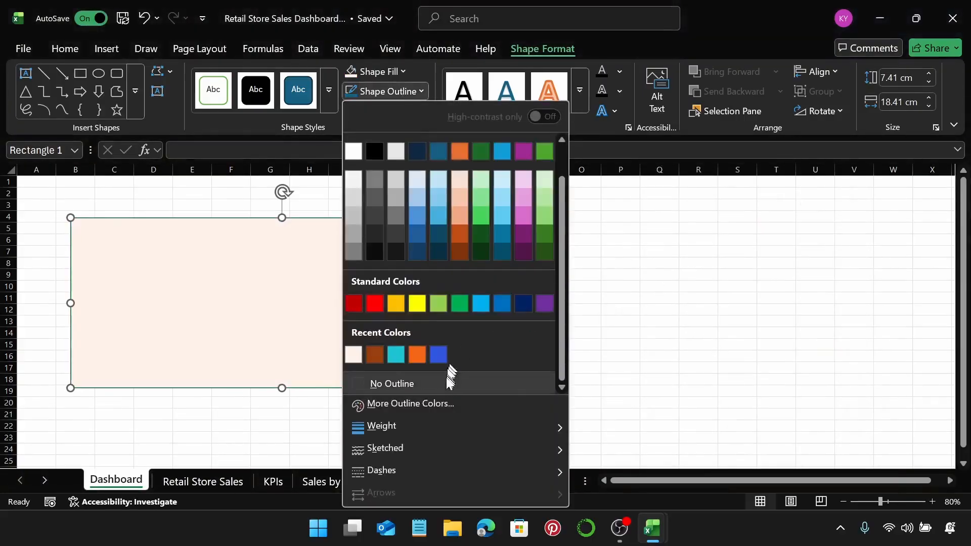
pyautogui.click(450, 383)
# Step: Move the background rectangle to the sheet's top-left corner and size it 22.65 cm high by 35.75 cm wide
pyautogui.moveTo(327, 316); pyautogui.dragTo(270, 269)
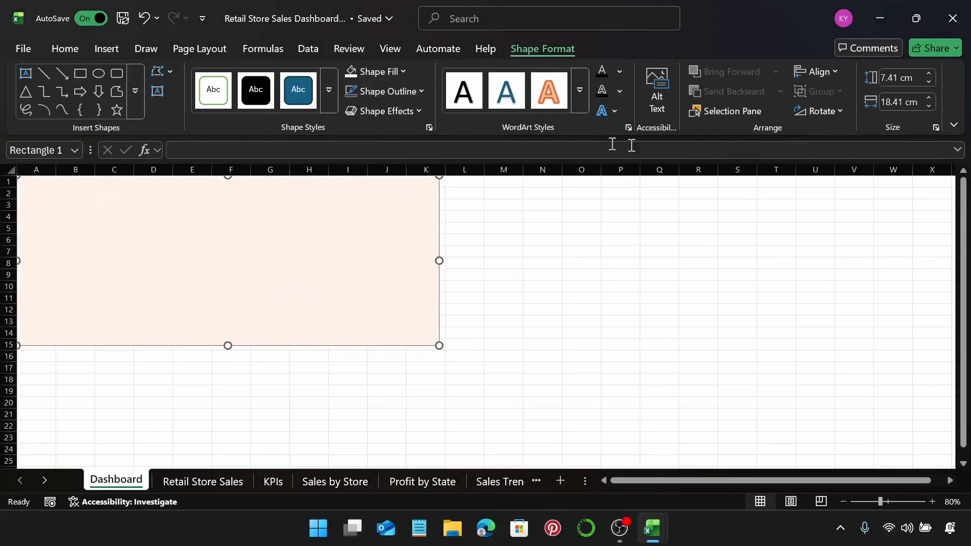
pyautogui.click(893, 78)
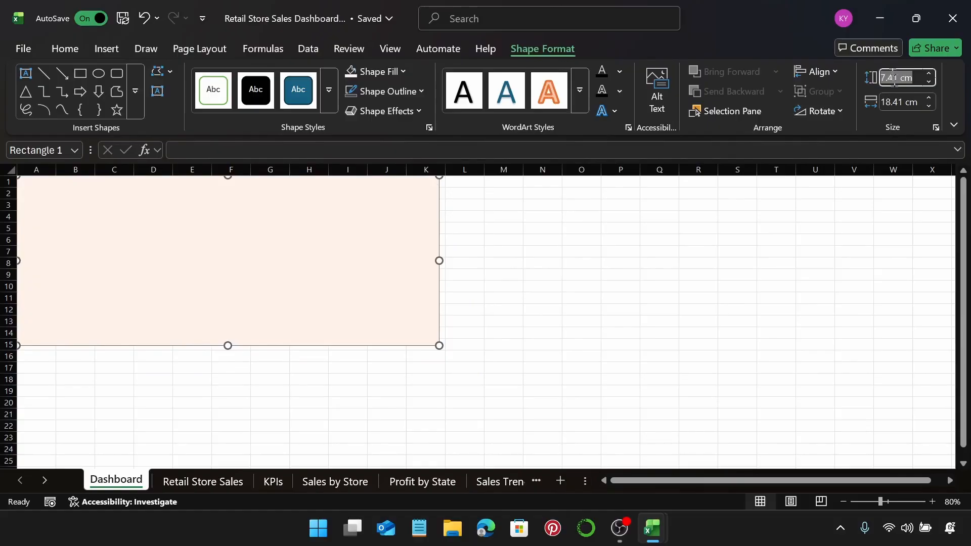
pyautogui.write('22.65')
pyautogui.press('Return')
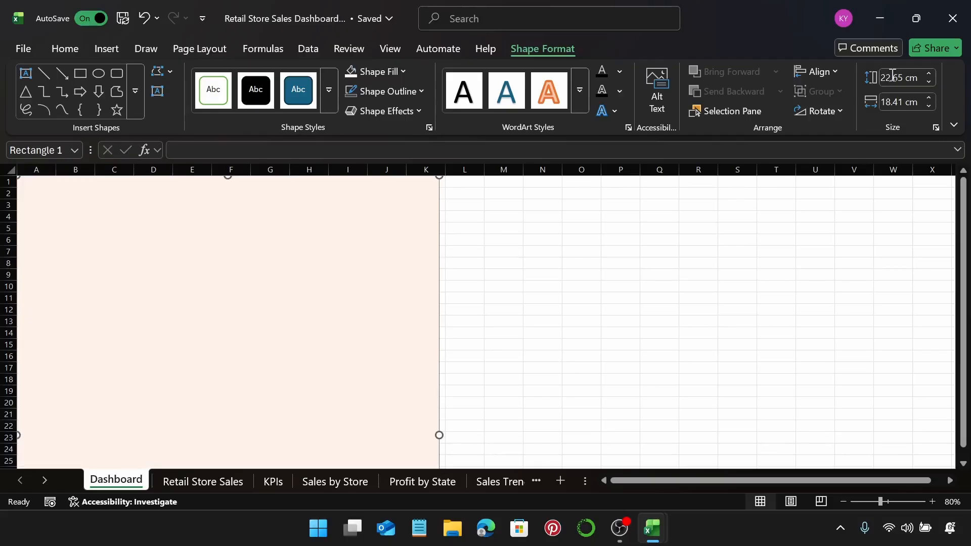
pyautogui.click(898, 102)
pyautogui.write('35.75')
pyautogui.press('Return')
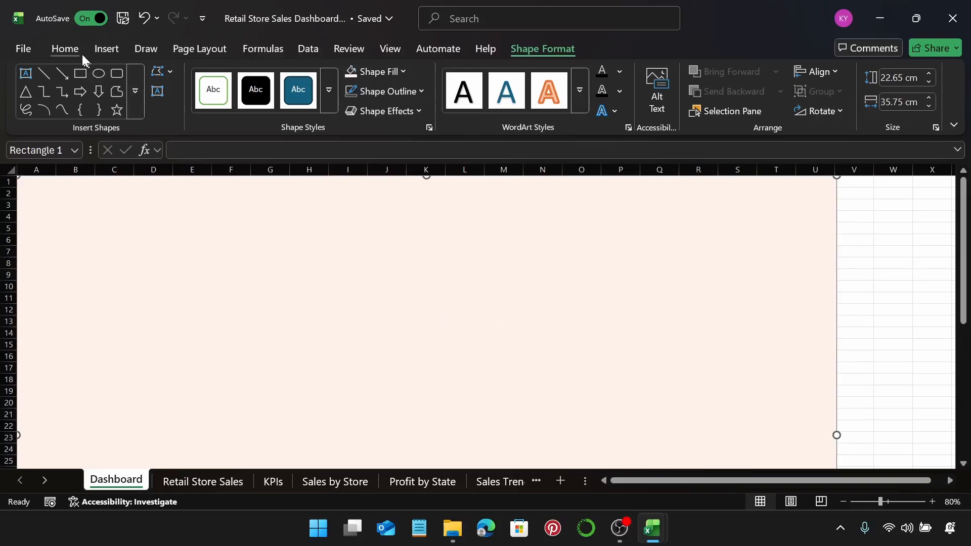
# Step: Draw a rounded rectangle about 31.6 cm wide and 3.2 cm high across the background's top, filled white with no outline
pyautogui.click(107, 50)
pyautogui.click(220, 98)
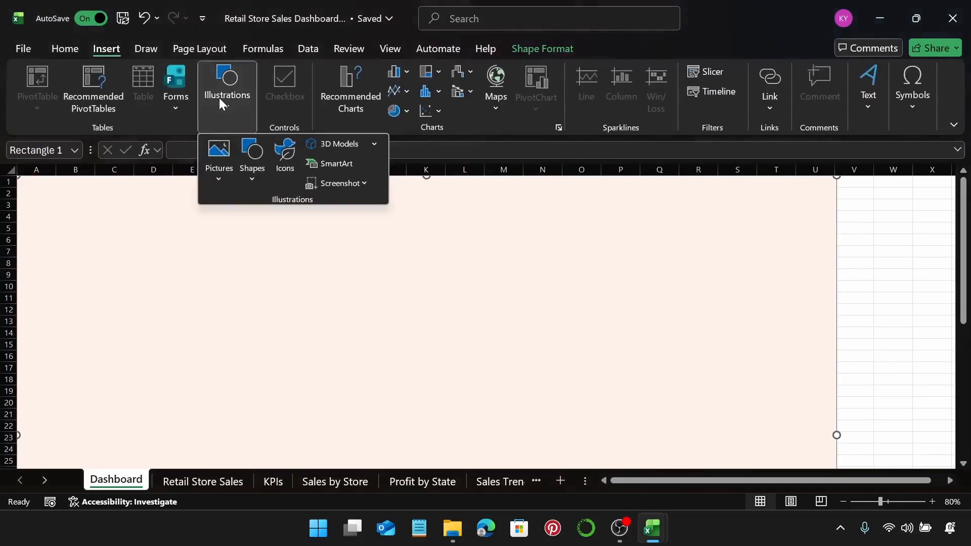
pyautogui.click(243, 160)
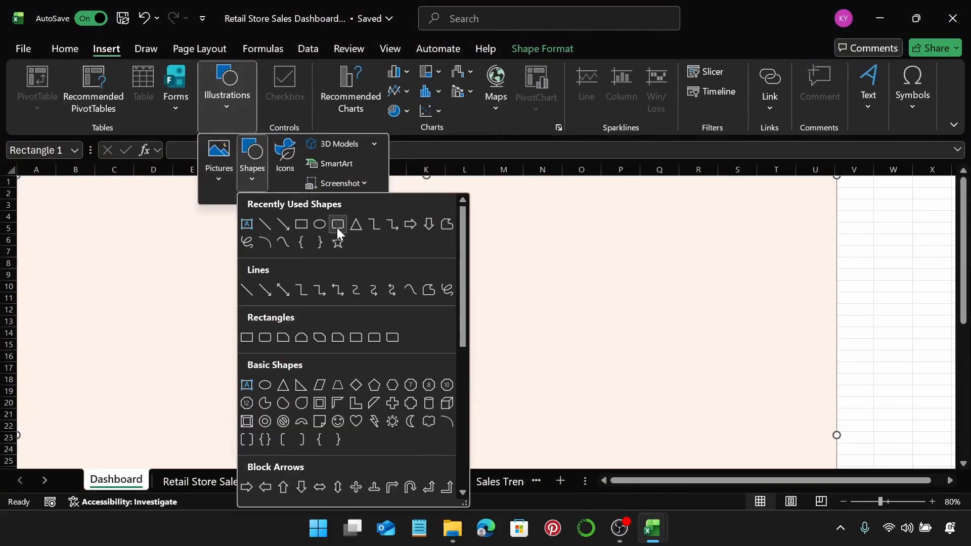
pyautogui.click(337, 225)
pyautogui.moveTo(28, 186)
pyautogui.mouseDown()
pyautogui.moveTo(684, 266)
pyautogui.moveTo(753, 257)
pyautogui.mouseUp()
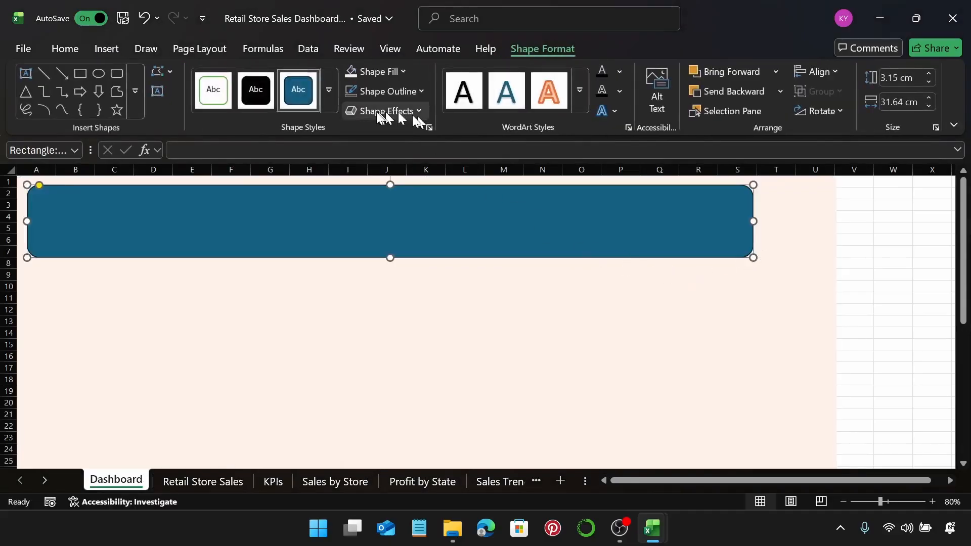
pyautogui.click(360, 73)
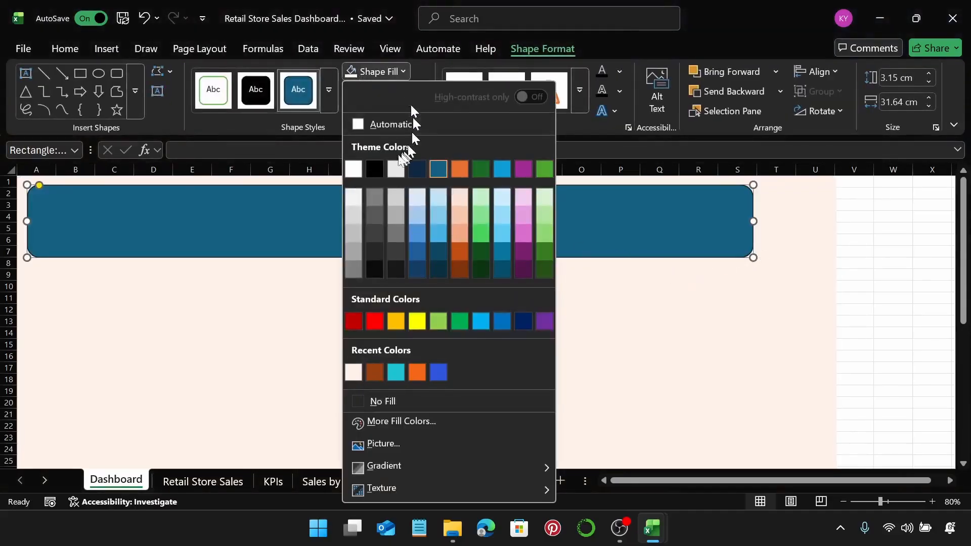
pyautogui.click(355, 168)
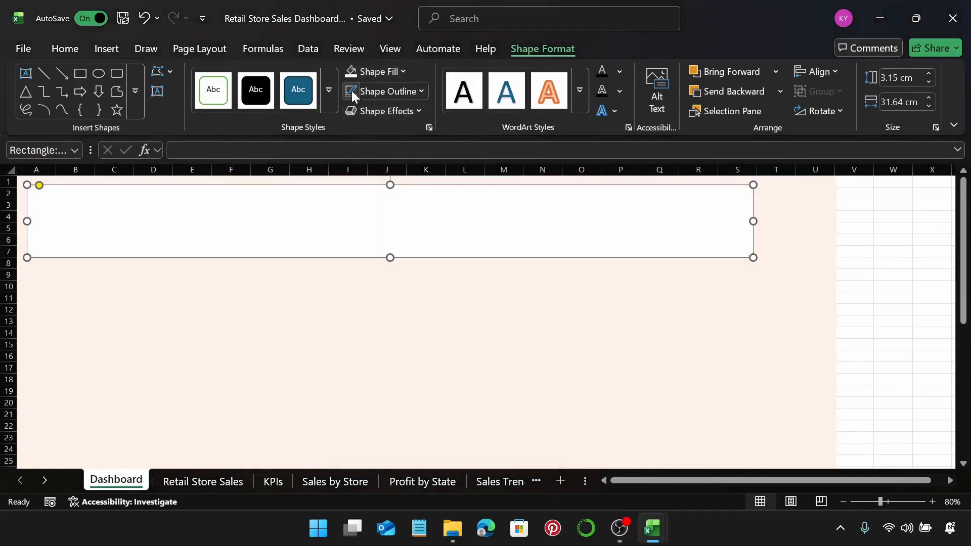
# Step: Size the white banner 1.9 cm high by 35.25 cm wide and shift it slightly toward the background's top-left corner
pyautogui.click(891, 76)
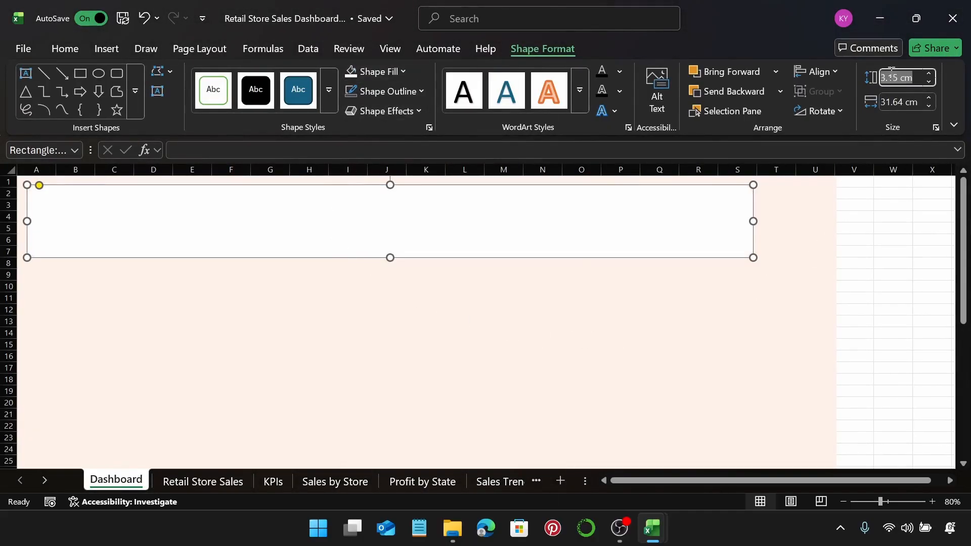
pyautogui.write('1.9')
pyautogui.press('Return')
pyautogui.click(891, 99)
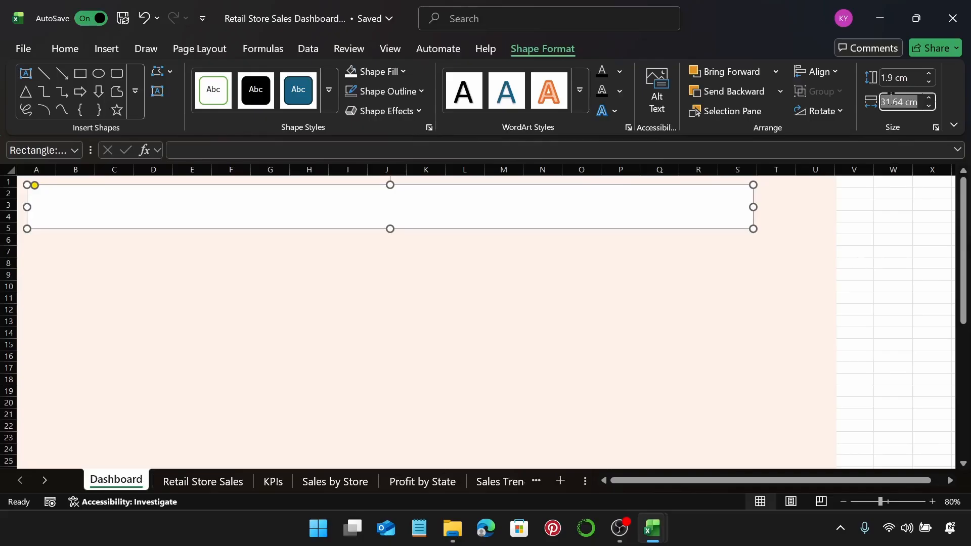
pyautogui.write('35.25')
pyautogui.press('Return')
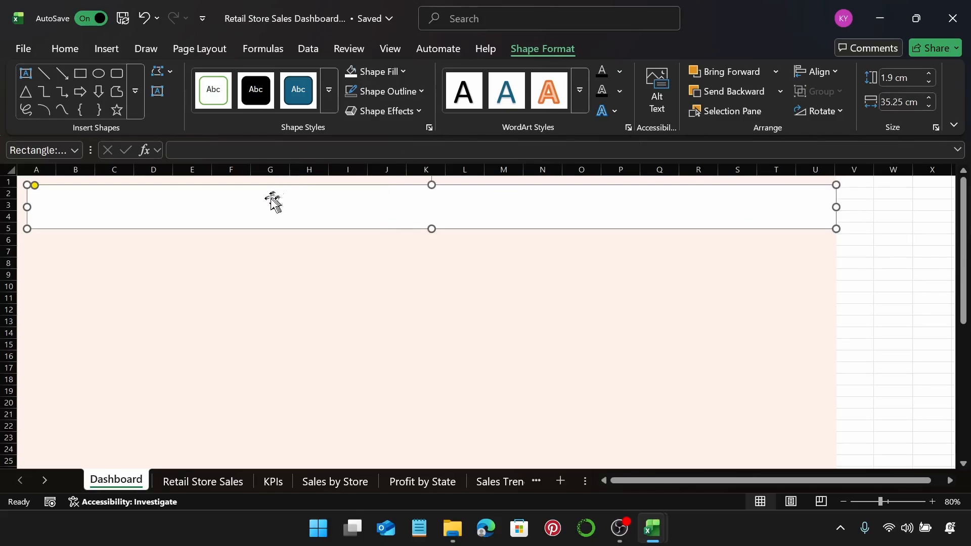
pyautogui.moveTo(271, 198); pyautogui.dragTo(264, 196)
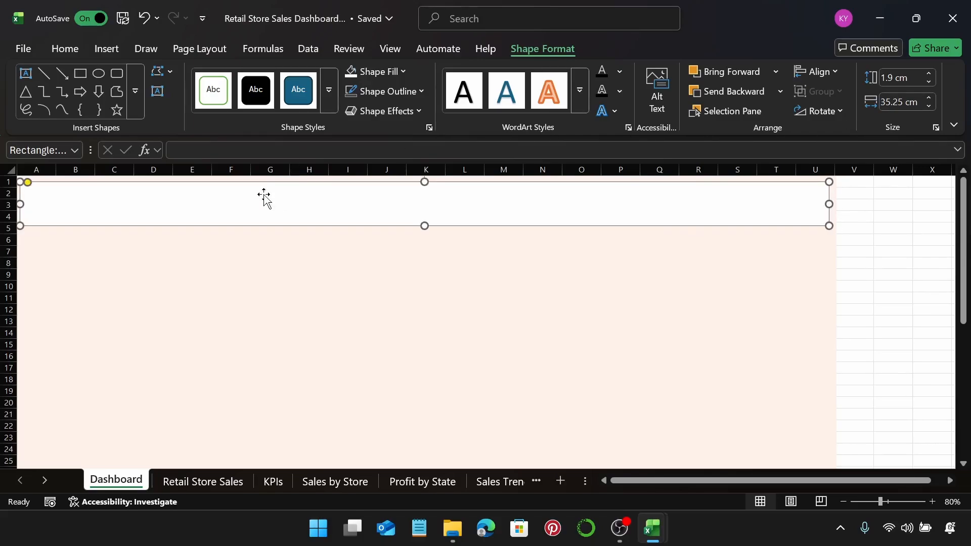
# Step: Centre the white banner horizontally on the background rectangle and nudge it up slightly
pyautogui.keyDown('shift'); pyautogui.click(439, 292); pyautogui.keyUp('shift')
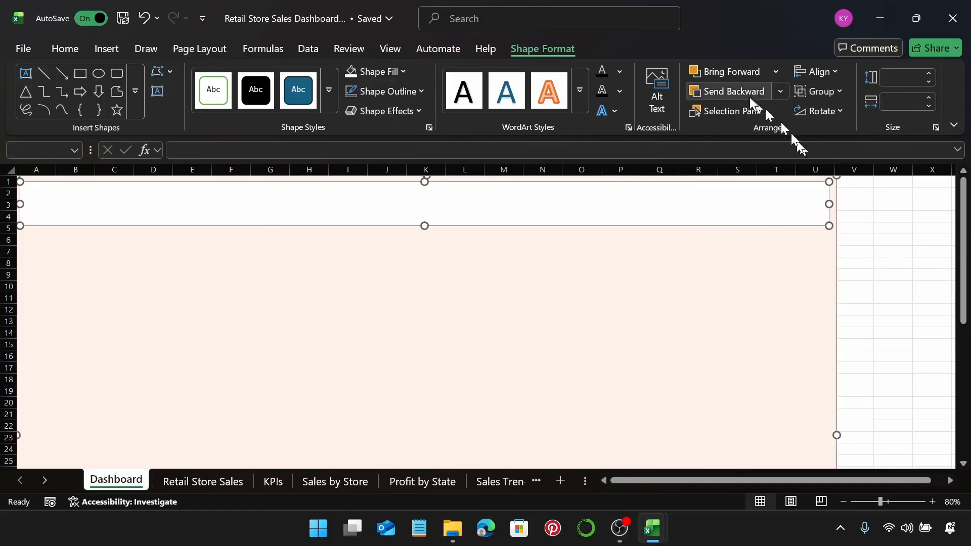
pyautogui.click(831, 77)
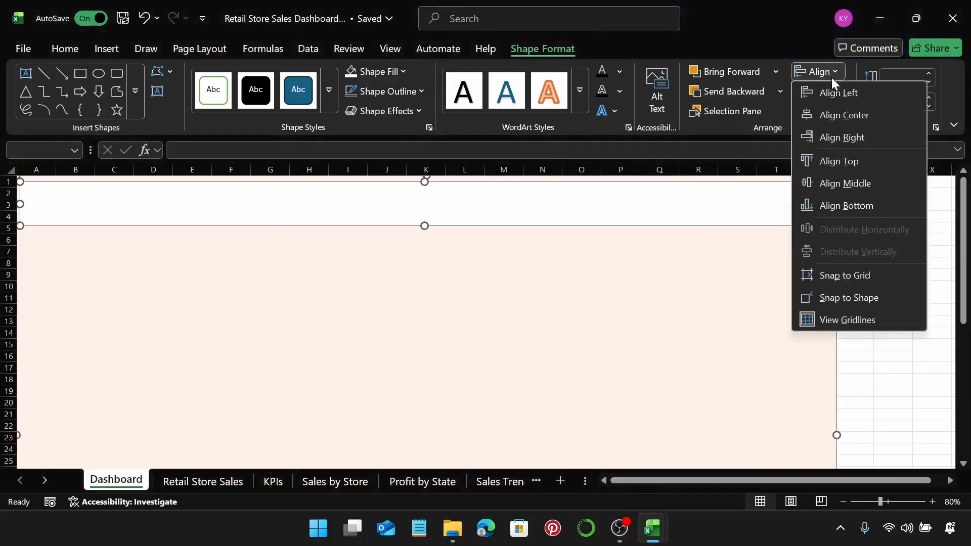
pyautogui.click(837, 113)
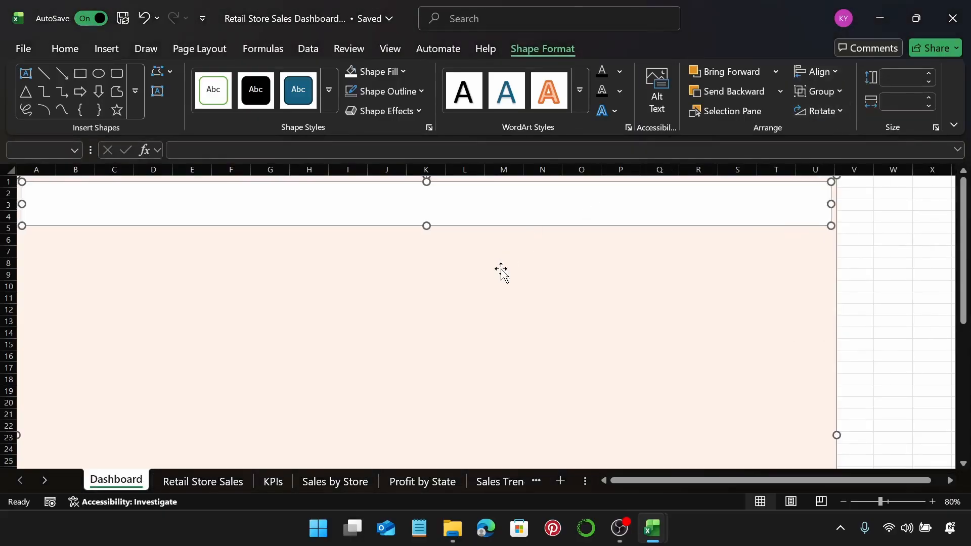
pyautogui.press('Escape')
pyautogui.click(450, 221)
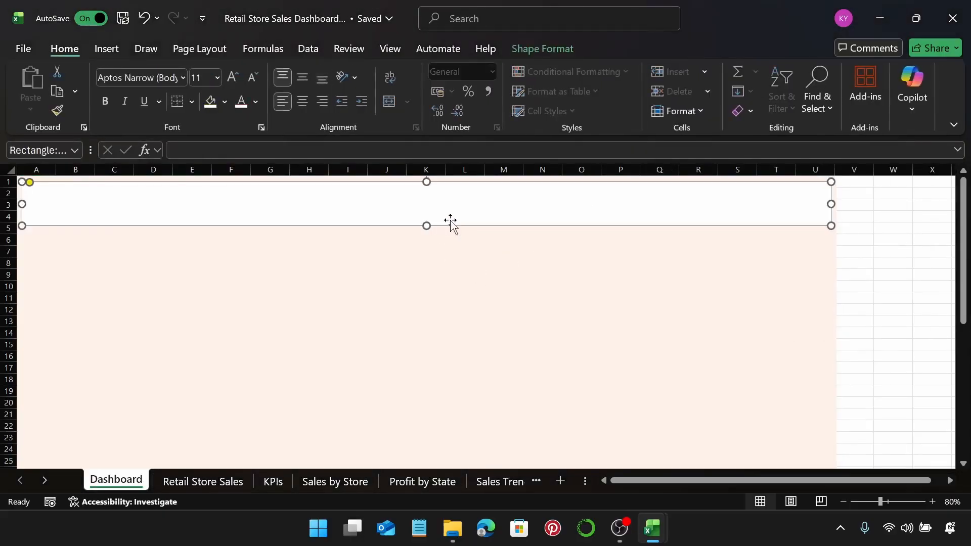
pyautogui.press('Up')
pyautogui.press('Up')
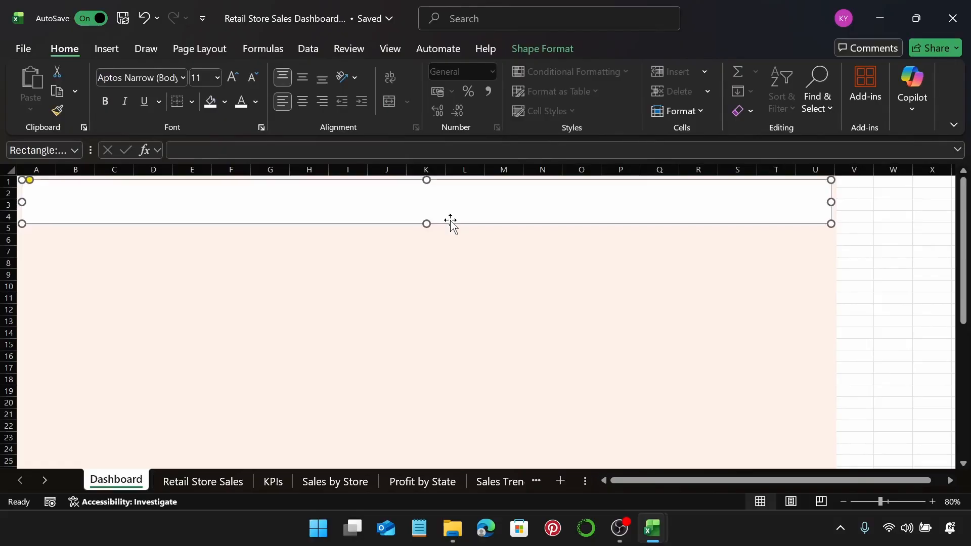
# Step: Add a text box reading "Retail Store Sales Dashboard" at the left part of the white banner
pyautogui.click(103, 53)
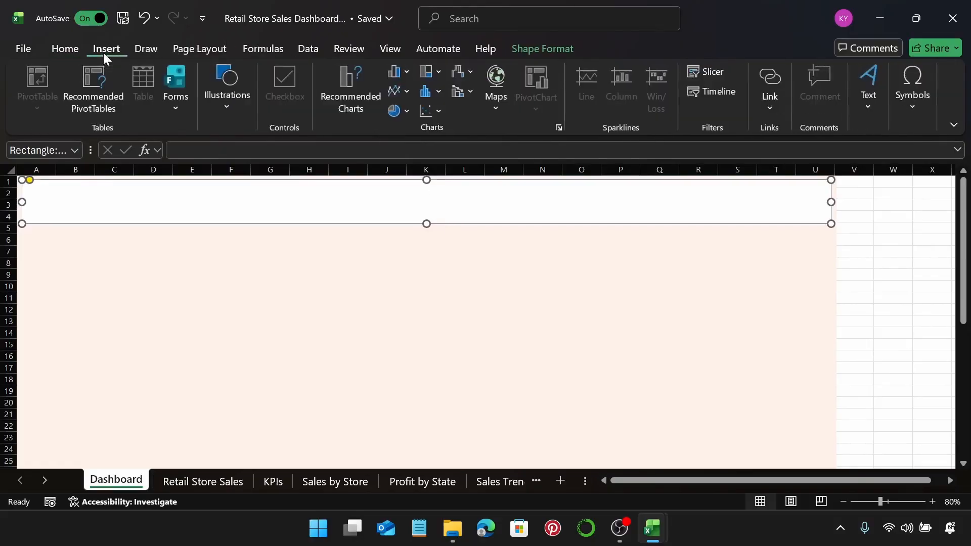
pyautogui.click(238, 112)
pyautogui.click(250, 167)
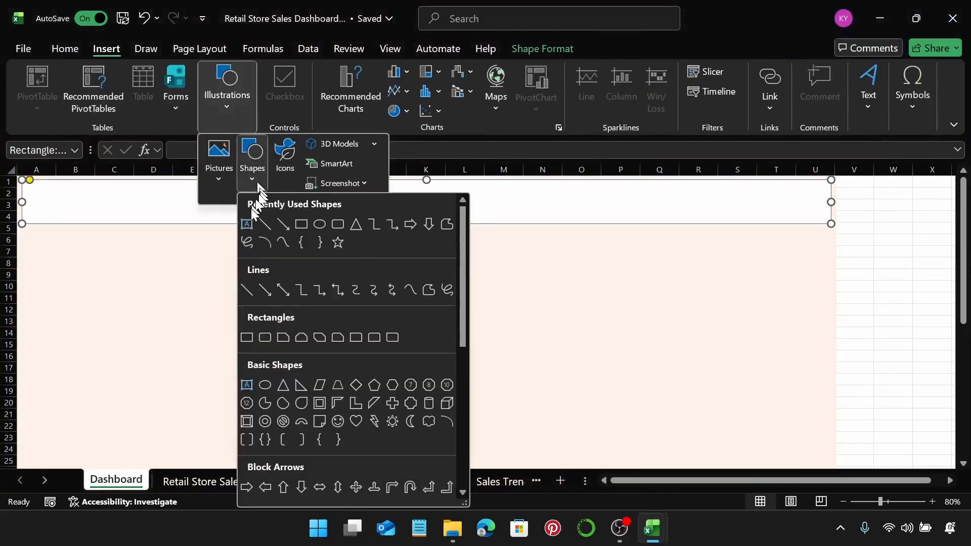
pyautogui.click(251, 220)
pyautogui.moveTo(43, 190); pyautogui.dragTo(226, 208)
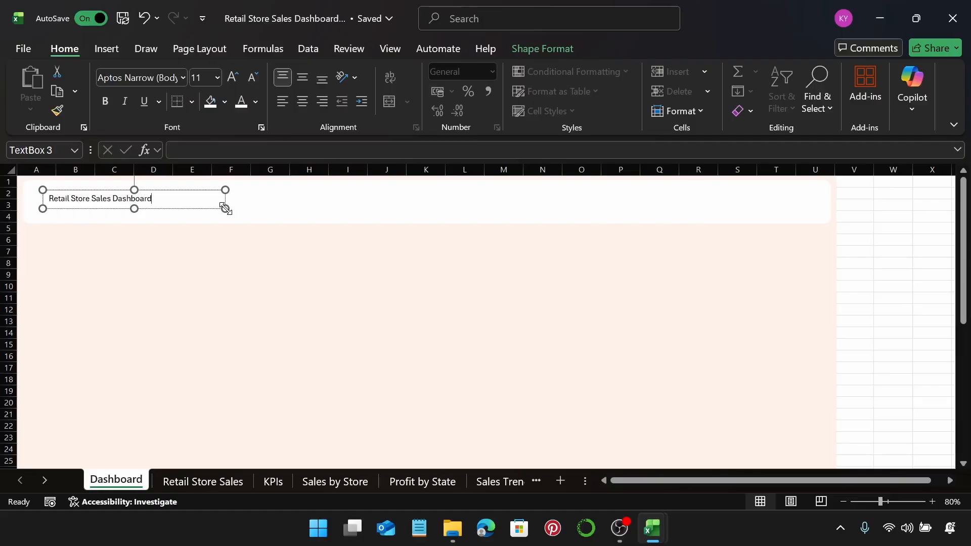
# Step: Middle-align the title text vertically, set its font size to 36, and widen the text box to about 16.1 cm
pyautogui.click(210, 191)
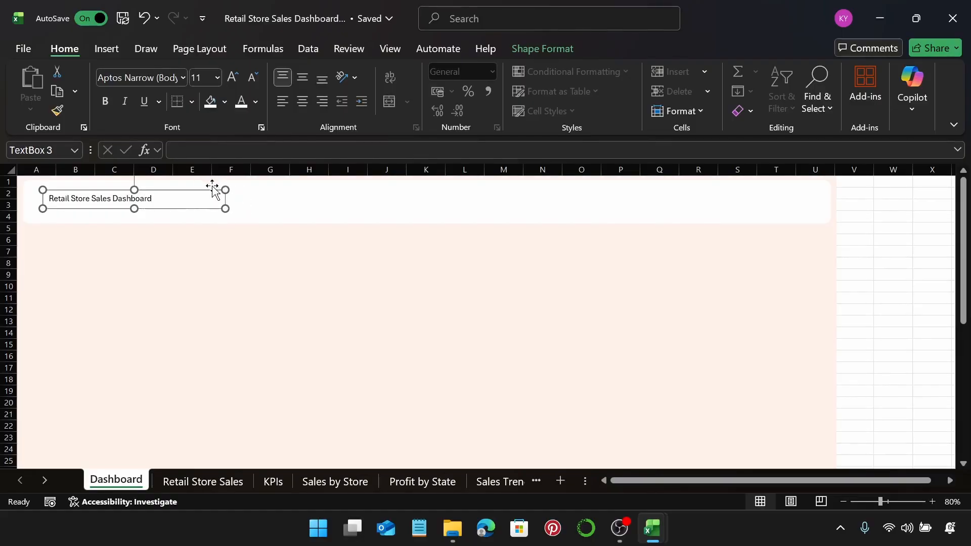
pyautogui.click(303, 79)
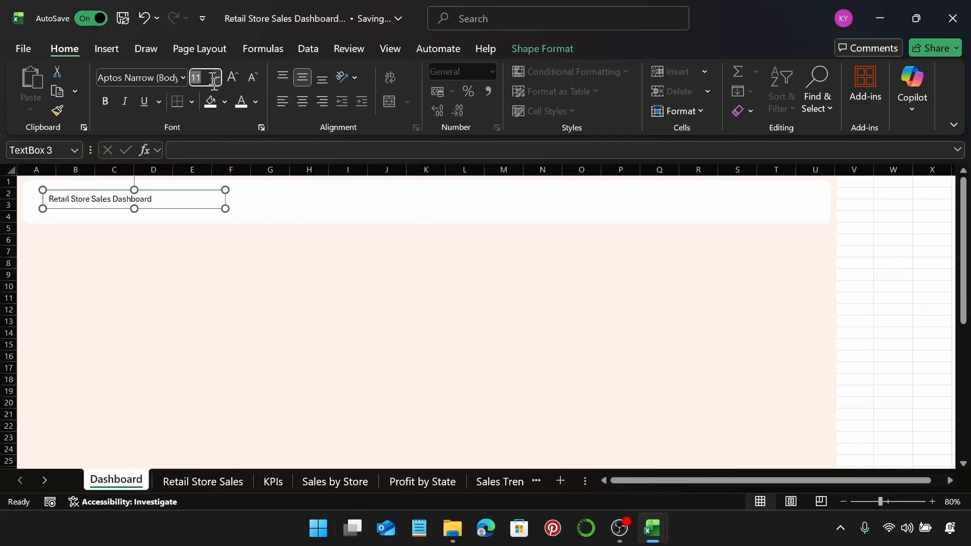
pyautogui.write('36')
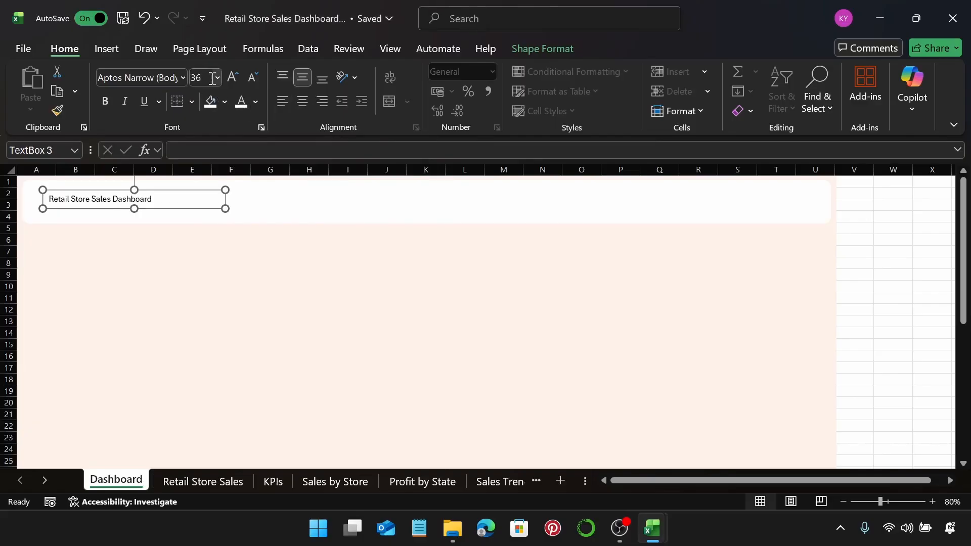
pyautogui.press('Return')
pyautogui.moveTo(225, 208); pyautogui.dragTo(413, 209)
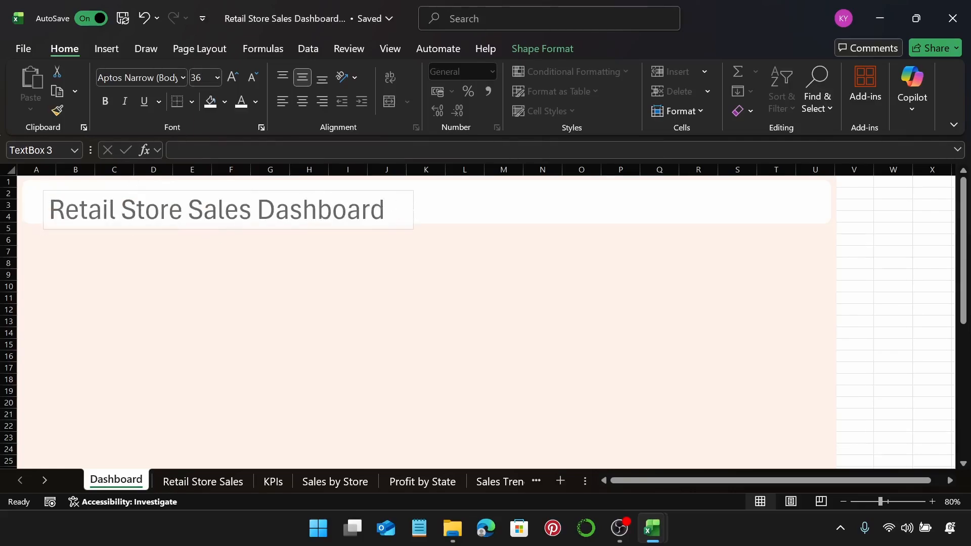
# Step: Remove the title text box's fill and outline and move it up to the banner's left end
pyautogui.click(569, 53)
pyautogui.click(377, 74)
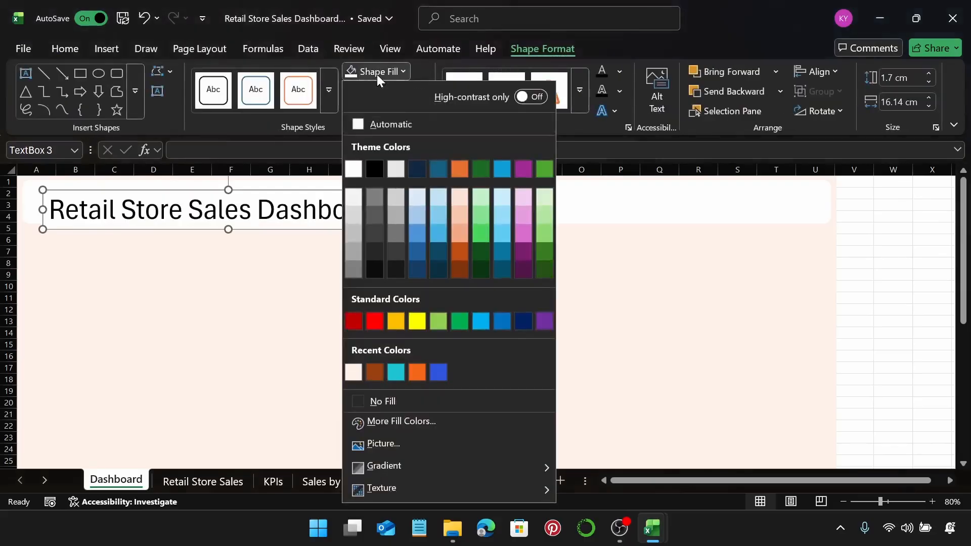
pyautogui.click(420, 401)
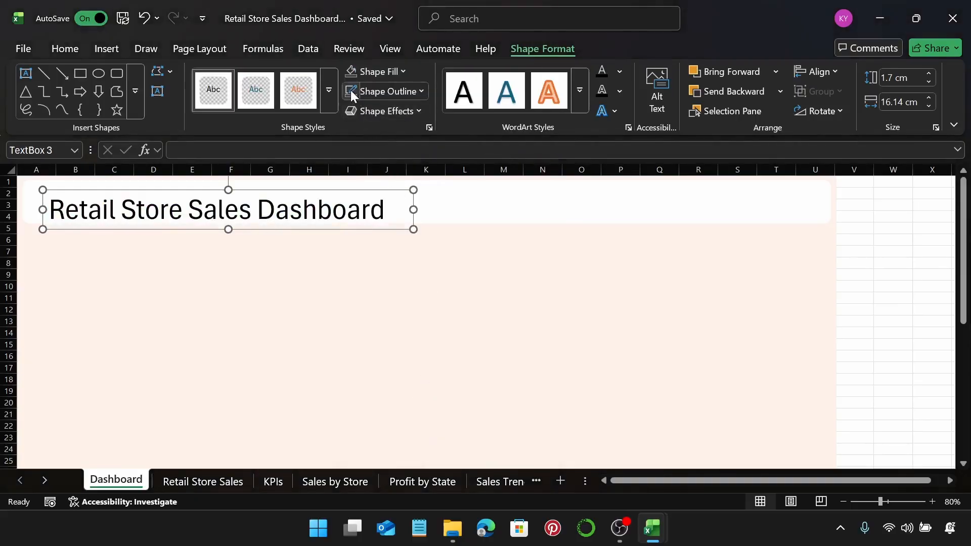
pyautogui.moveTo(295, 190); pyautogui.dragTo(272, 181)
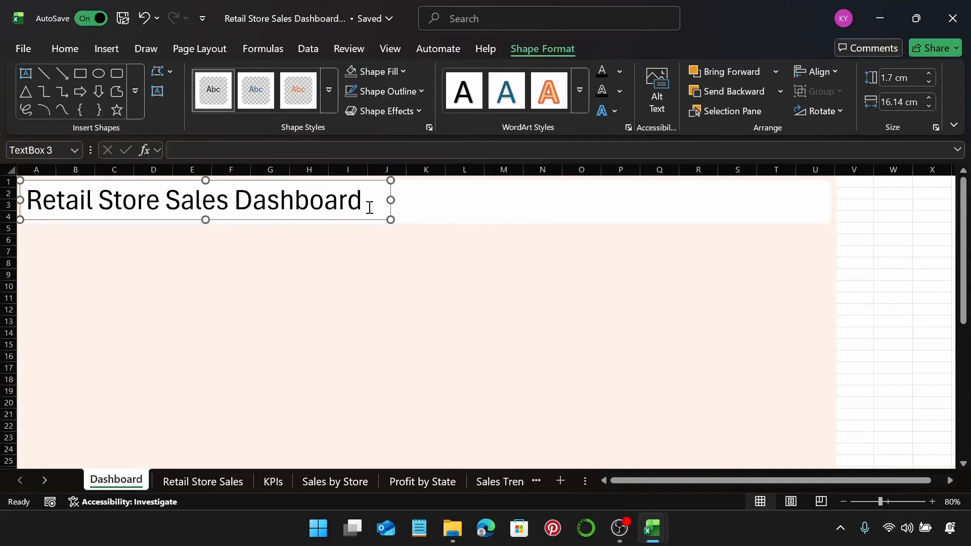
# Step: Align the title text box and the white banner to each other's vertical middle
pyautogui.keyDown('shift'); pyautogui.click(455, 212); pyautogui.keyUp('shift')
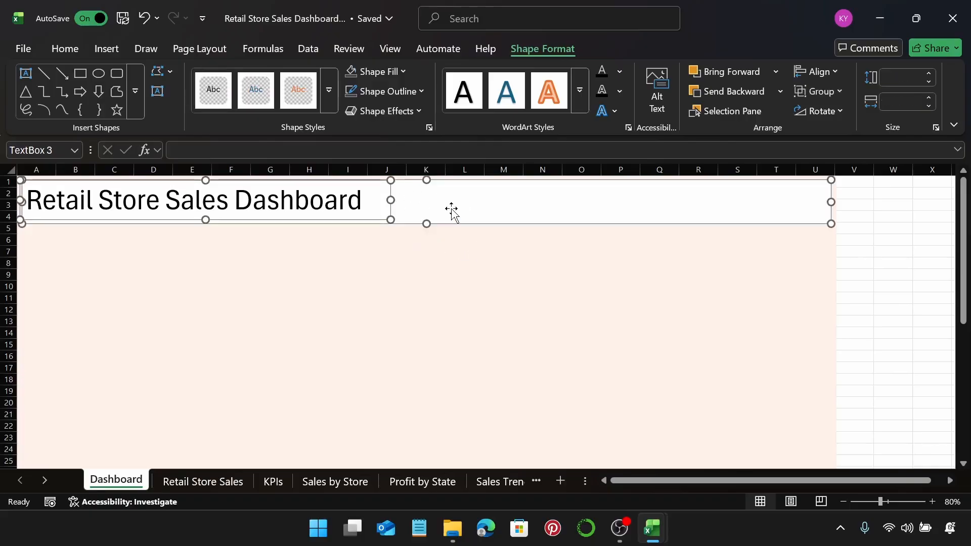
pyautogui.click(809, 71)
pyautogui.click(824, 183)
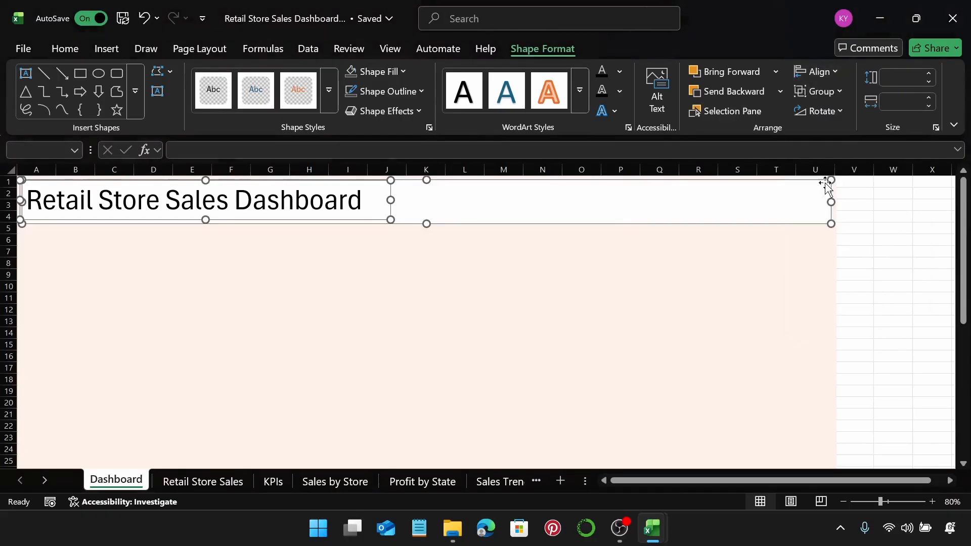
pyautogui.press('Escape')
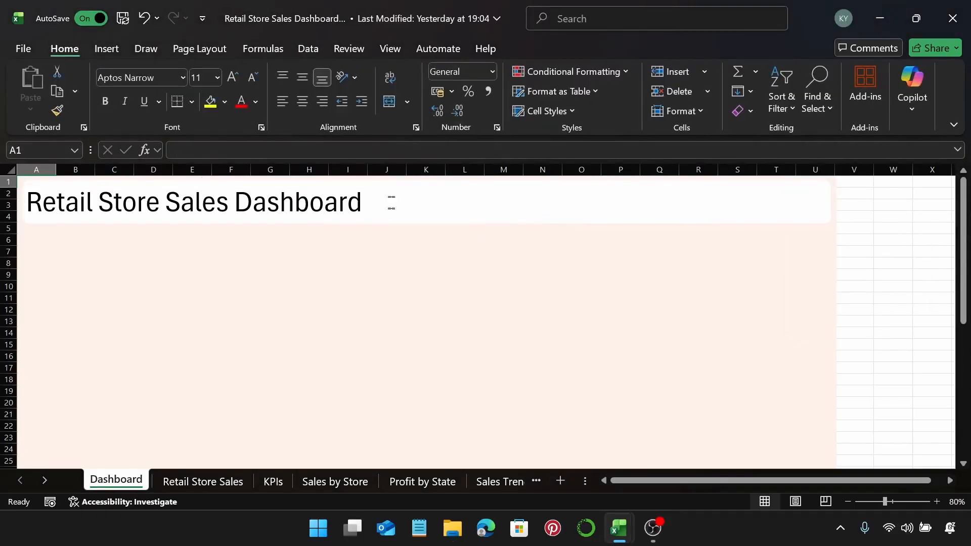
# Step: Nudge the title text box slightly right so that it sits just inside the banner's left edge
pyautogui.click(326, 202)
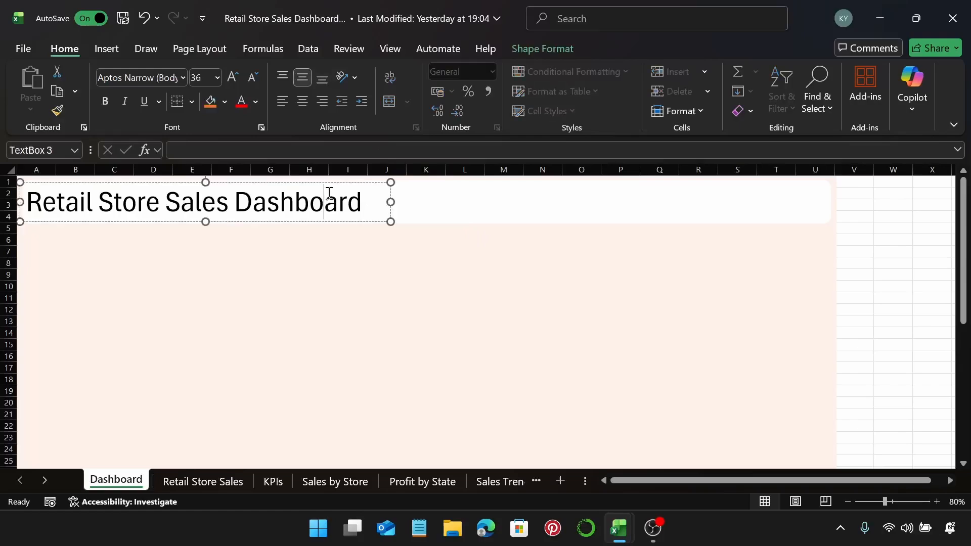
pyautogui.click(392, 213)
pyautogui.press('Right')
pyautogui.press('Right')
pyautogui.press('Right')
pyautogui.press('Right')
pyautogui.press('Right')
pyautogui.press('Right')
pyautogui.press('Right')
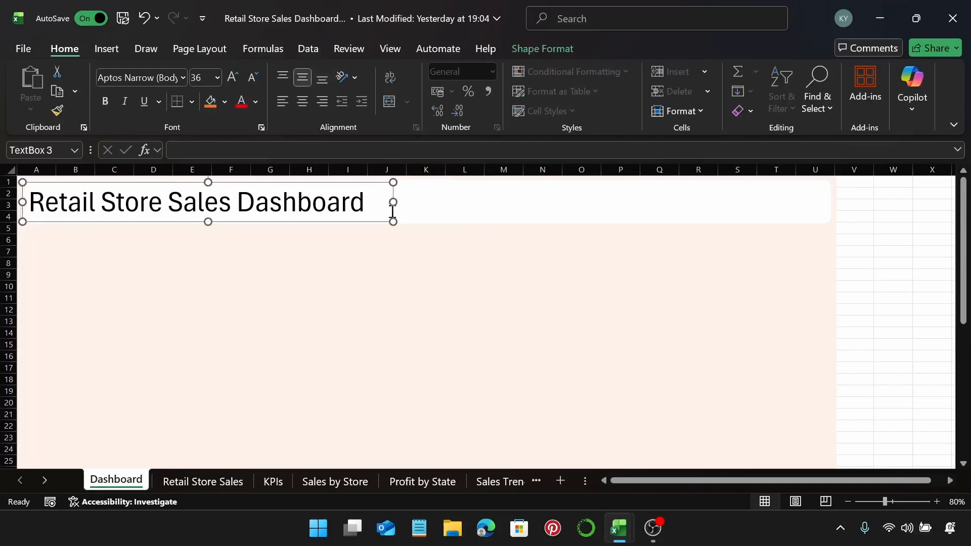
pyautogui.press('Right')
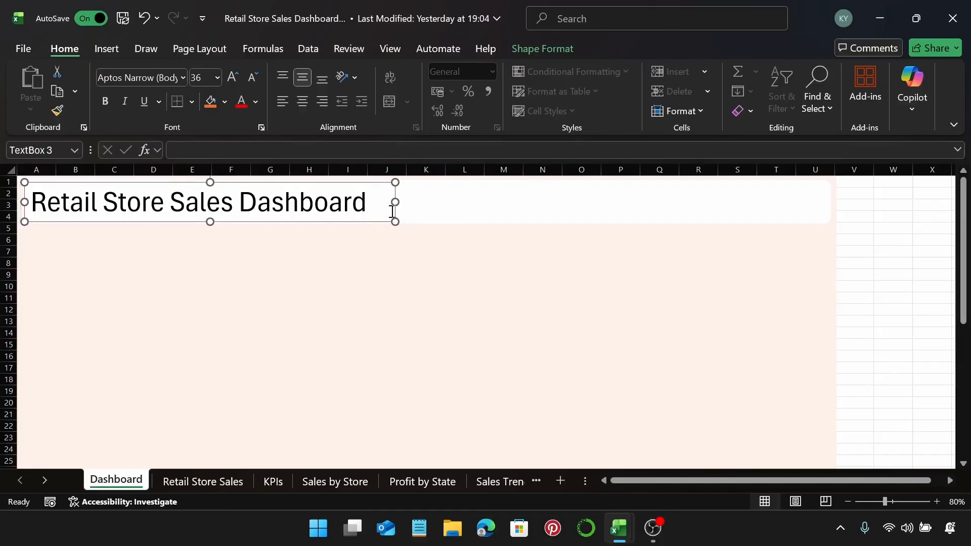
pyautogui.press('Right')
pyautogui.press('Right')
pyautogui.press('Right')
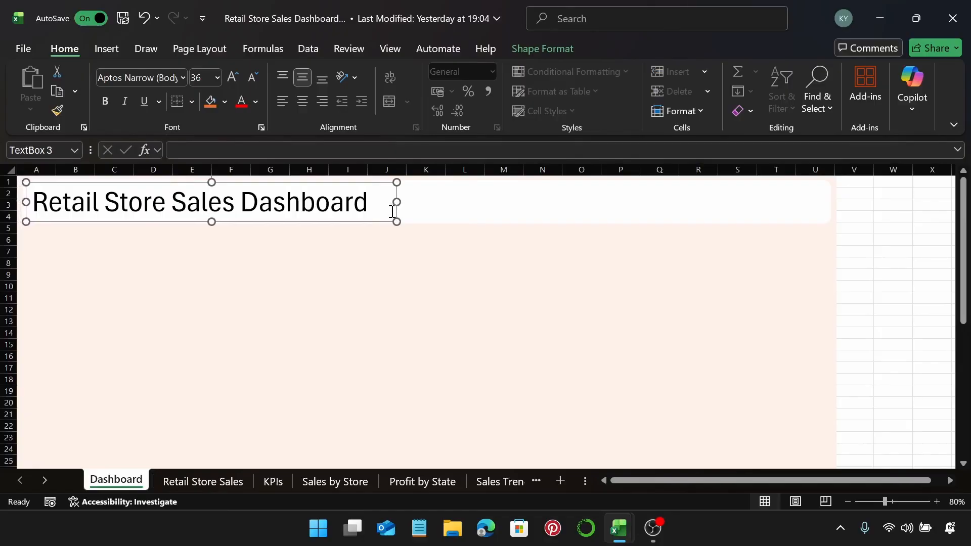
# Step: Insert a text box about 0.75 × 2.93 cm over columns M–N of the white banner and enter "Total Sales"
pyautogui.click(103, 51)
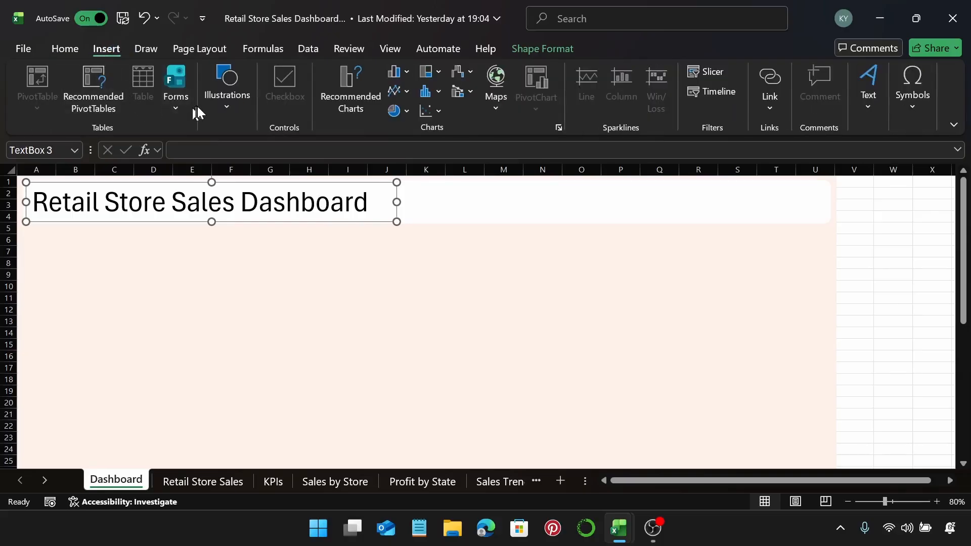
pyautogui.click(241, 108)
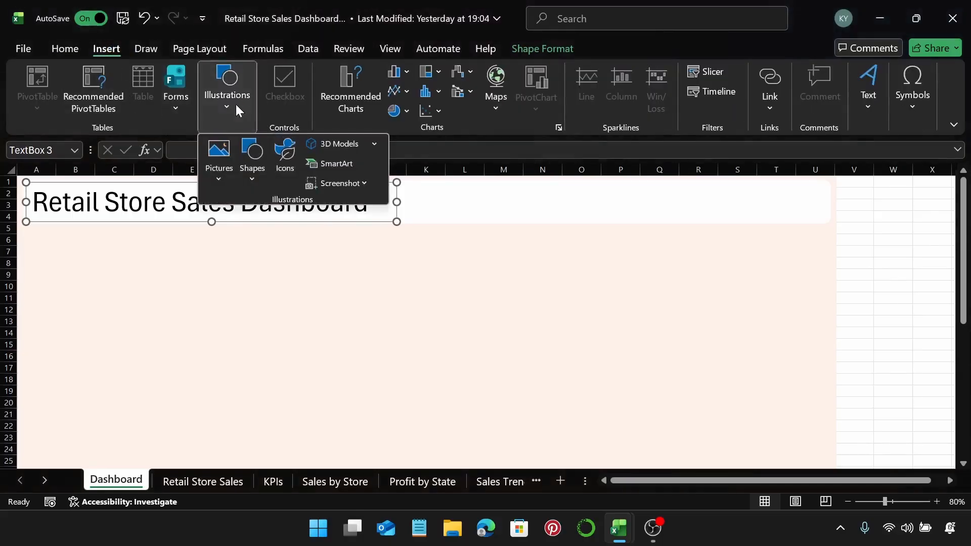
pyautogui.click(255, 163)
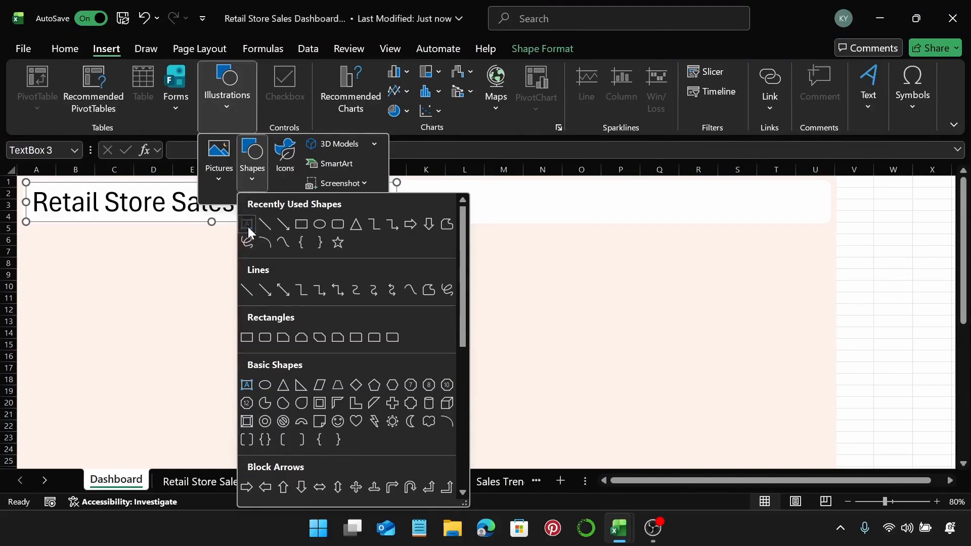
pyautogui.click(247, 224)
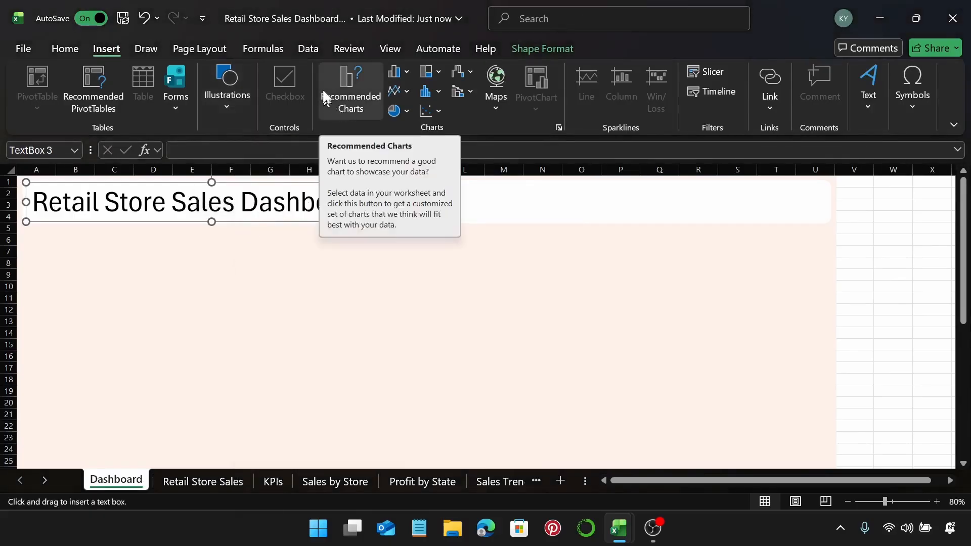
pyautogui.moveTo(500, 184); pyautogui.dragTo(568, 201)
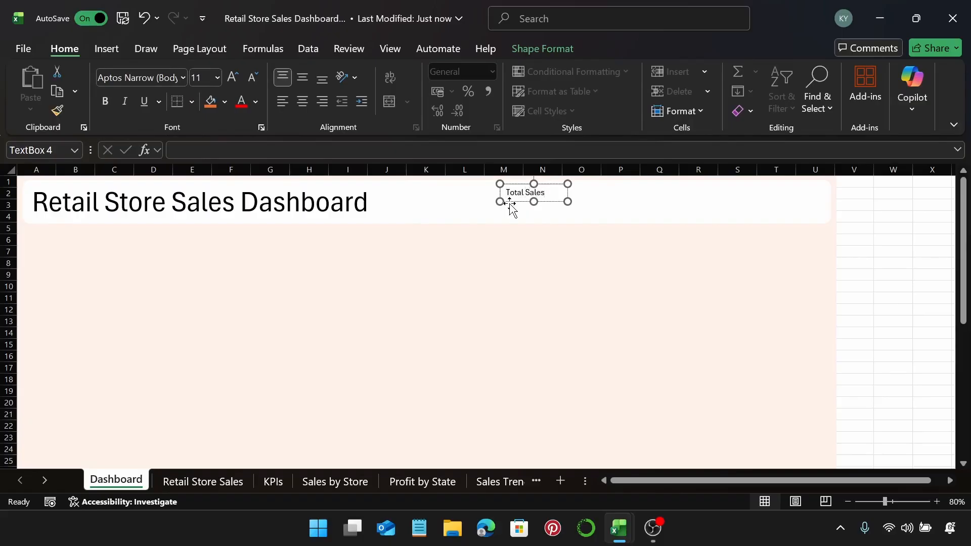
# Step: Set the Total Sales label's font size to 10 and centre its text both vertically and horizontally
pyautogui.click(568, 195)
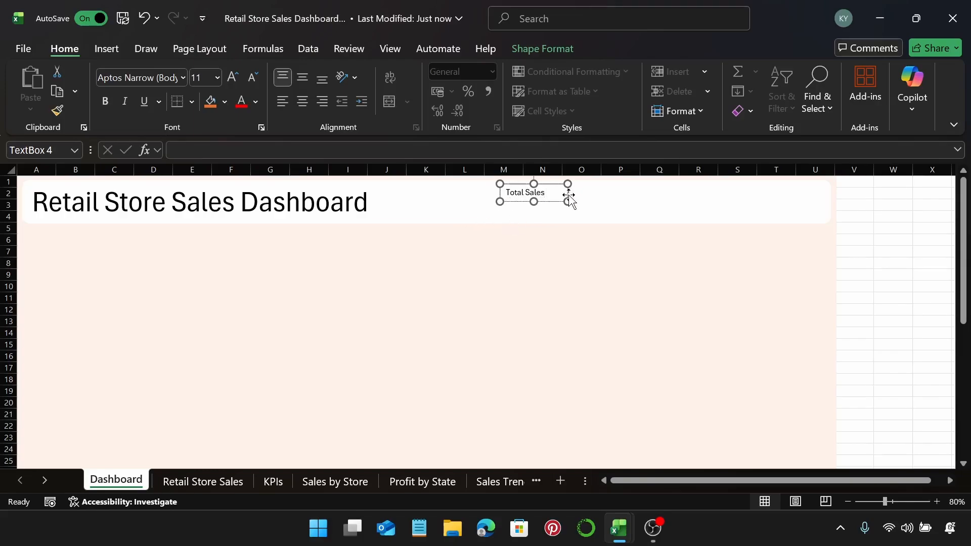
pyautogui.click(210, 75)
pyautogui.write('10')
pyautogui.press('Return')
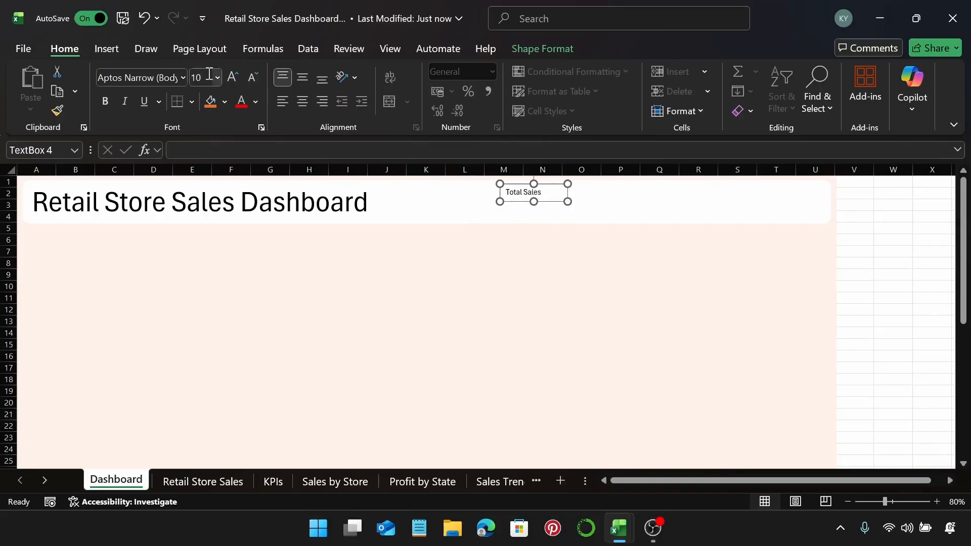
pyautogui.click(302, 79)
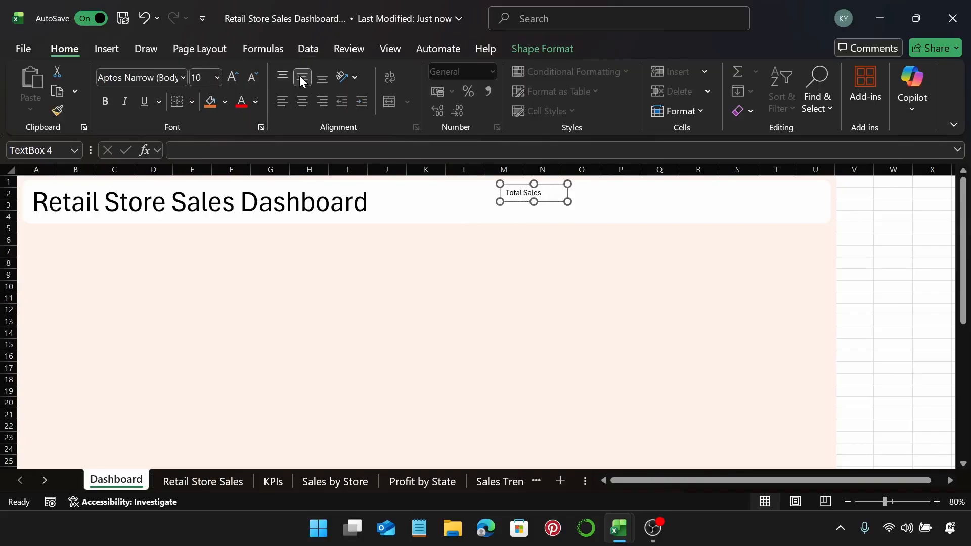
pyautogui.click(301, 102)
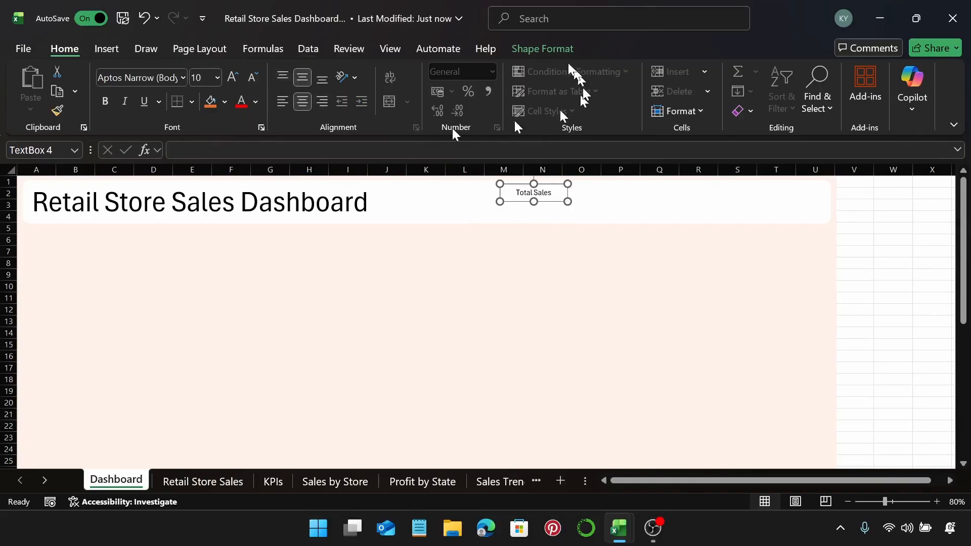
# Step: Remove the Total Sales label's fill and outline, widen it to about 3.24 cm and move it to the banner's upper edge
pyautogui.click(522, 49)
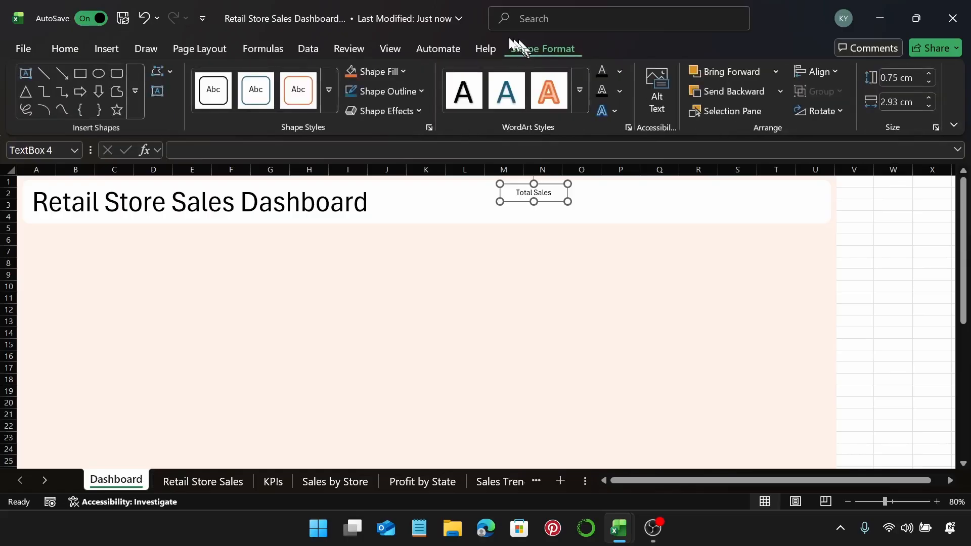
pyautogui.click(388, 75)
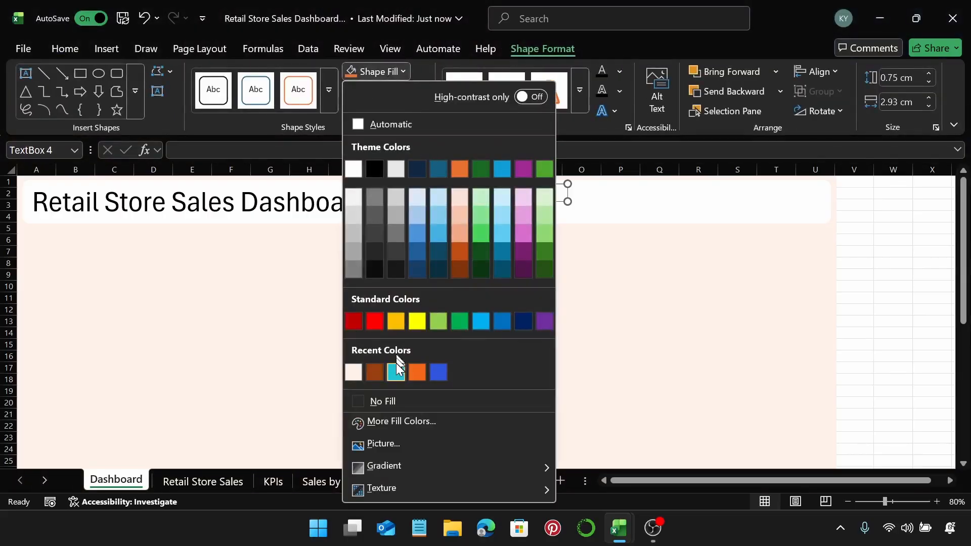
pyautogui.click(393, 399)
pyautogui.click(399, 95)
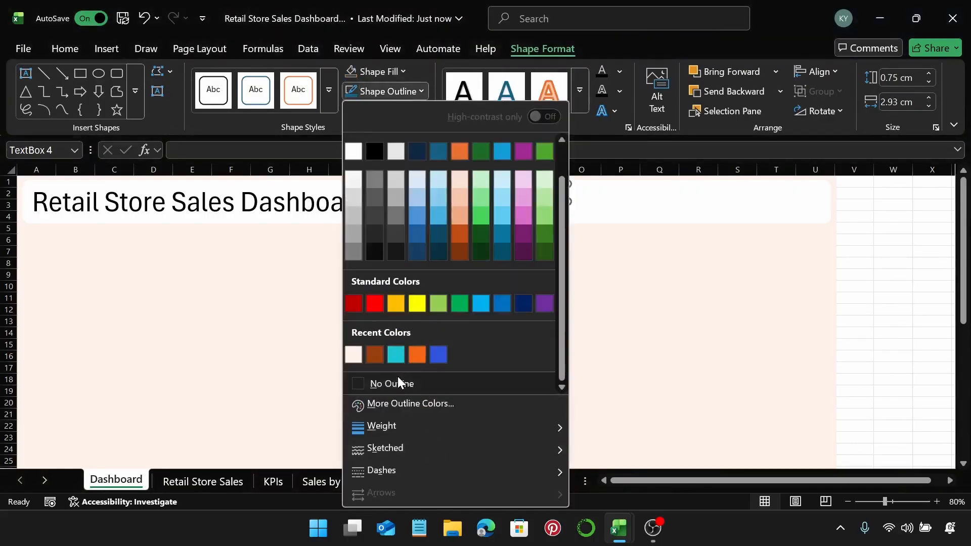
pyautogui.click(398, 378)
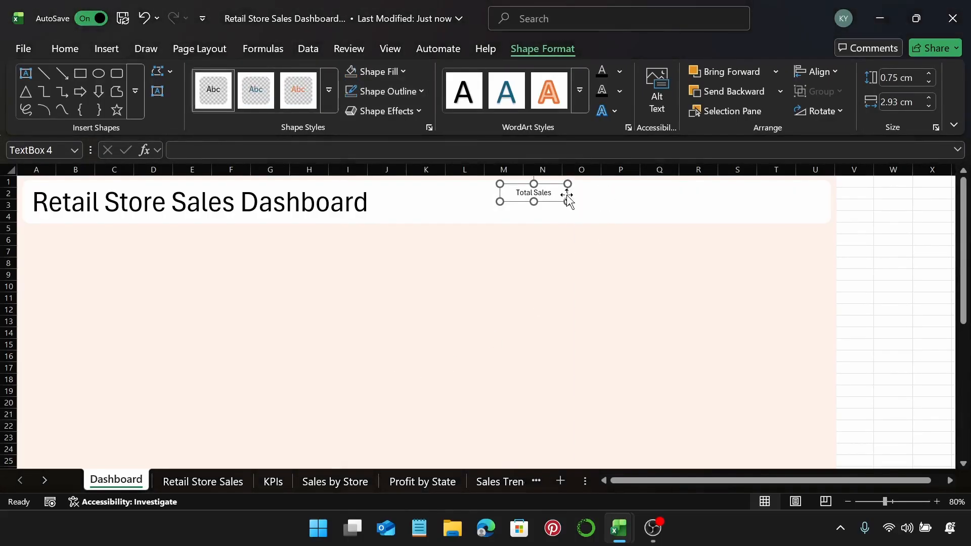
pyautogui.moveTo(566, 195); pyautogui.dragTo(576, 198)
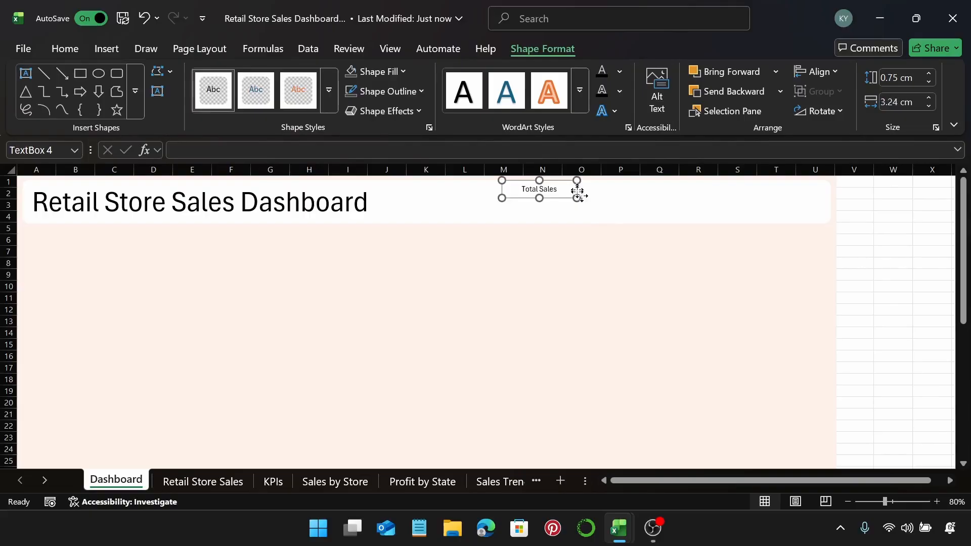
# Step: Duplicate the Total Sales label directly below it, clear the copy's text and link the copy to cell B3 of the KPIs sheet
pyautogui.moveTo(579, 197)
pyautogui.mouseDown()
pyautogui.moveTo(584, 217)
pyautogui.moveTo(580, 208)
pyautogui.mouseUp()
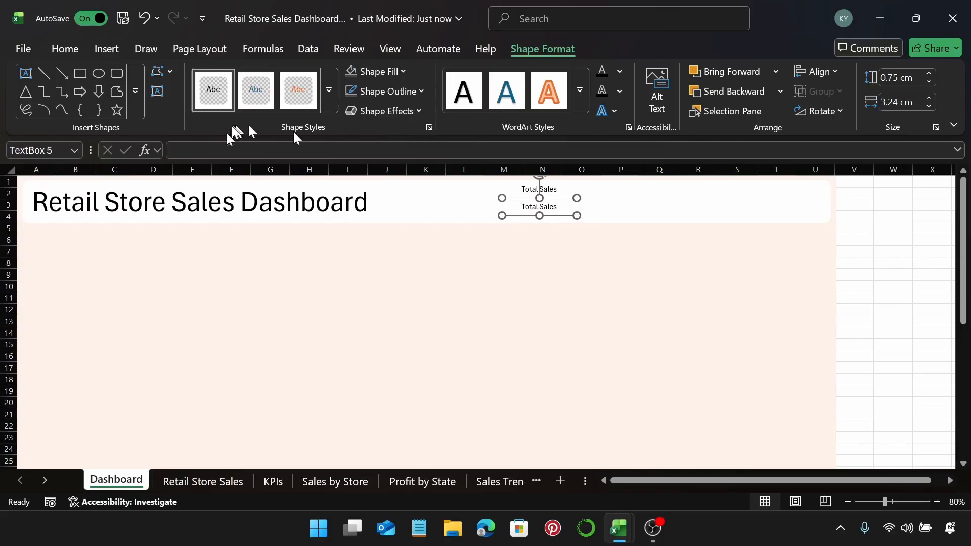
pyautogui.click(567, 209)
pyautogui.moveTo(567, 210); pyautogui.dragTo(509, 206)
pyautogui.press('BackSpace')
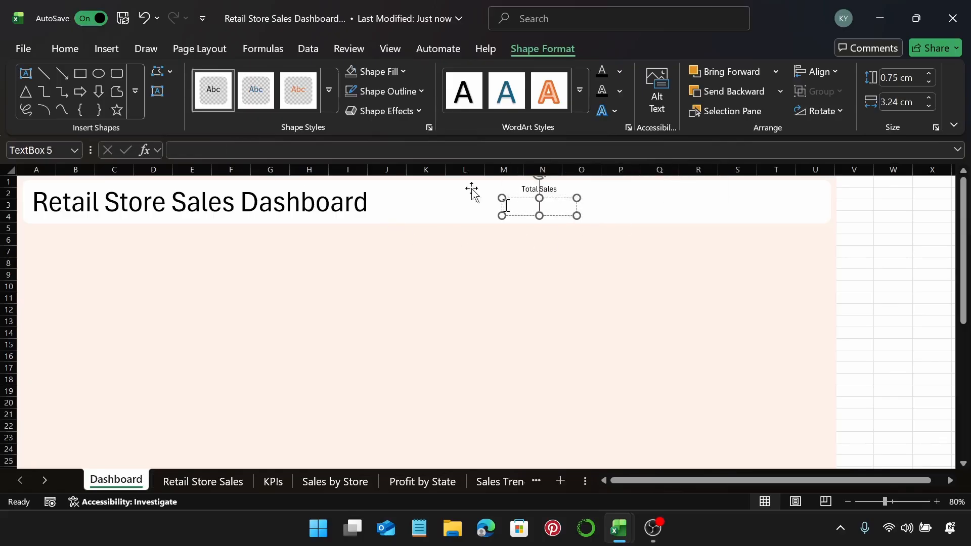
pyautogui.click(341, 151)
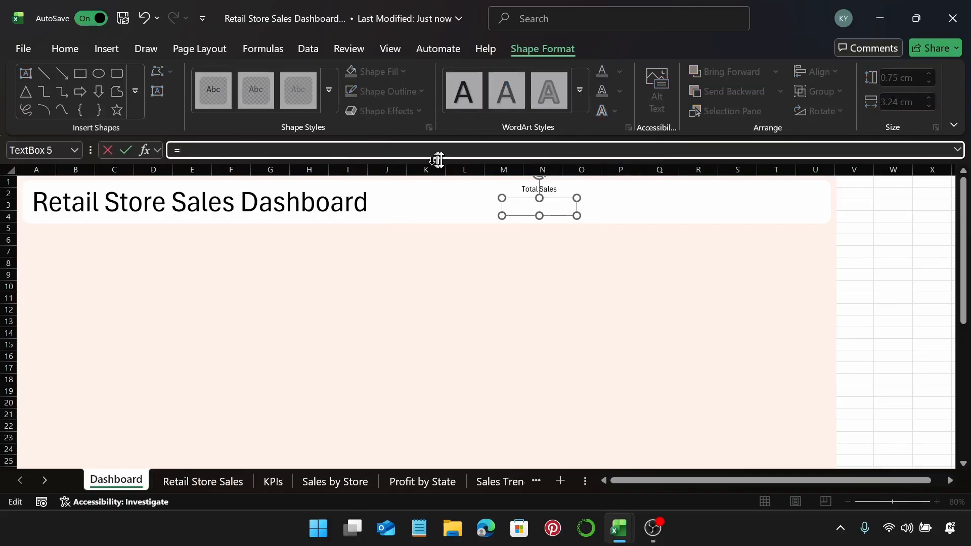
pyautogui.click(272, 483)
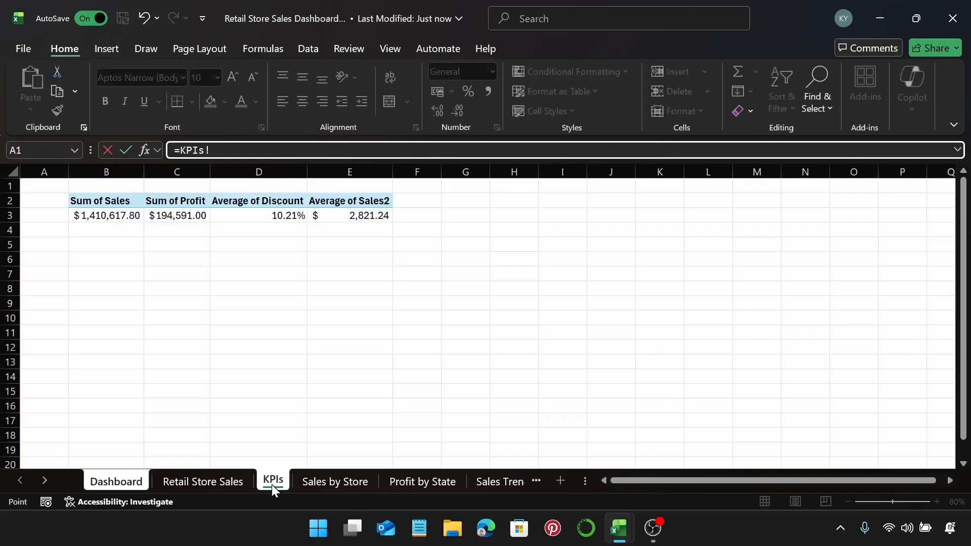
pyautogui.click(108, 216)
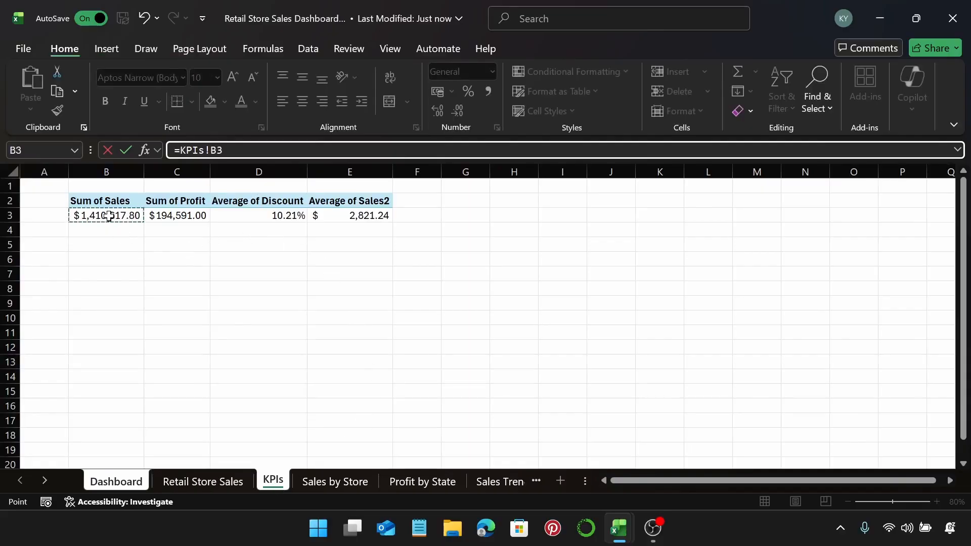
pyautogui.press('Return')
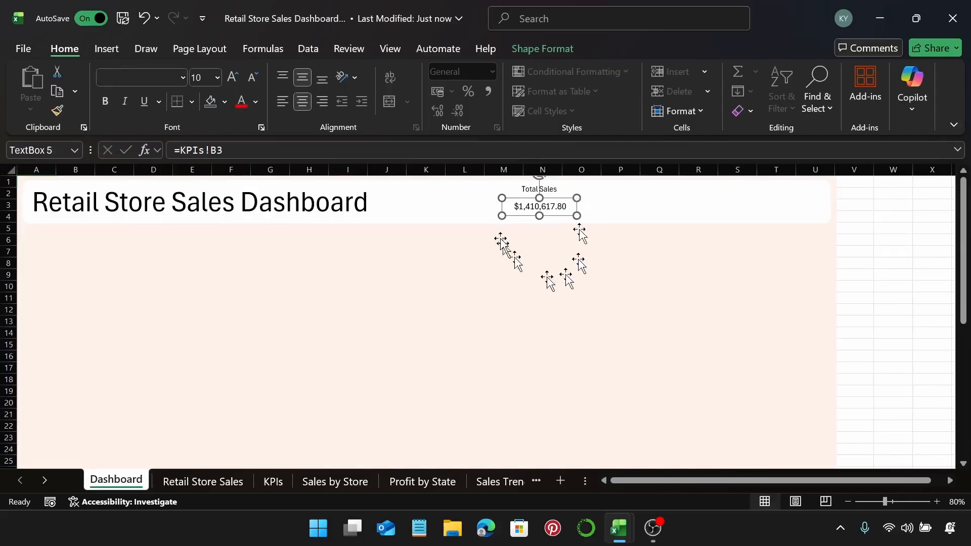
# Step: Set the linked sales value's font size to 16 and enlarge its text box to about 1.01 × 4.08 cm
pyautogui.click(205, 76)
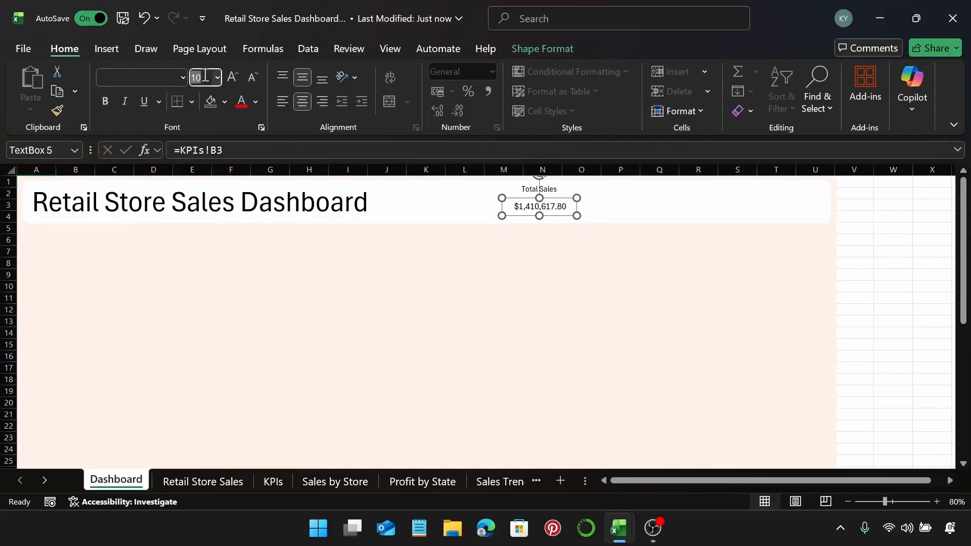
pyautogui.write('1')
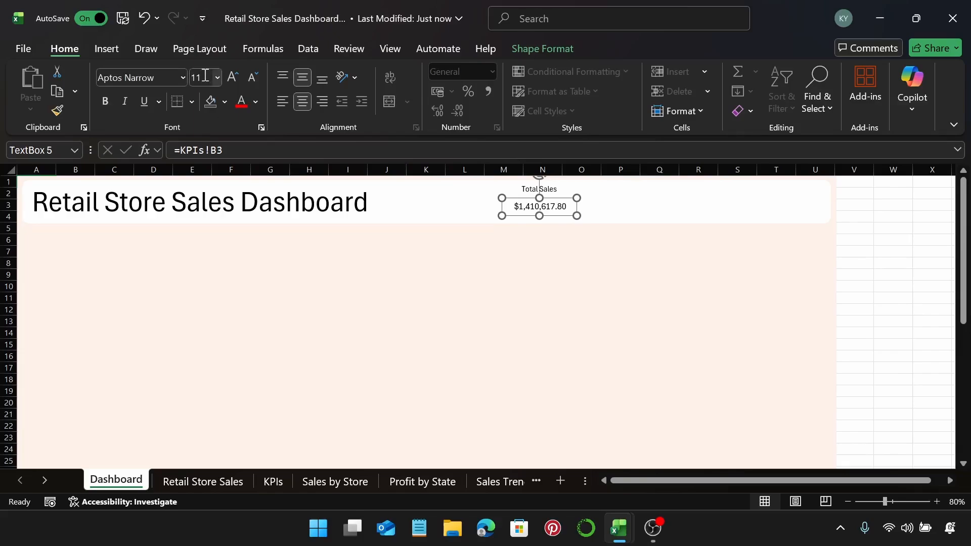
pyautogui.press('Return')
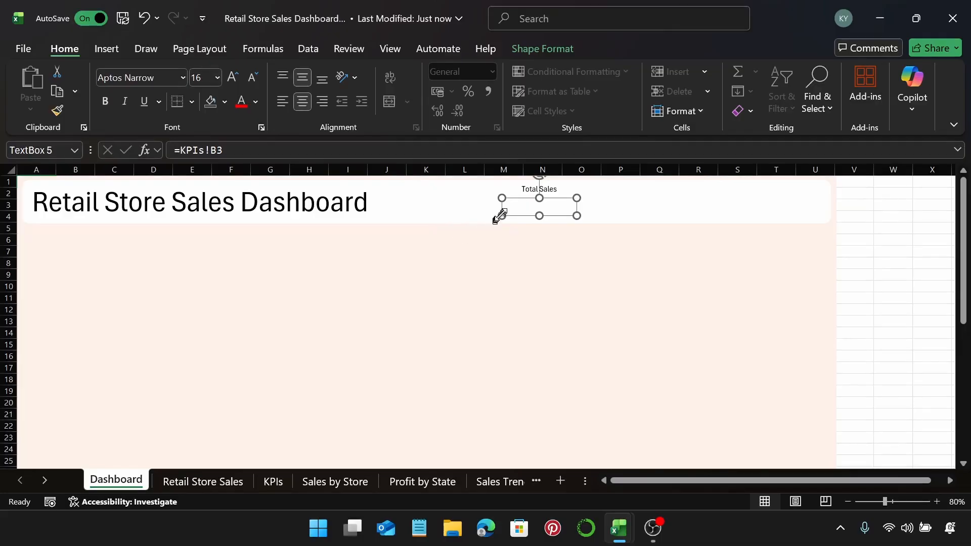
pyautogui.moveTo(502, 216); pyautogui.dragTo(583, 211)
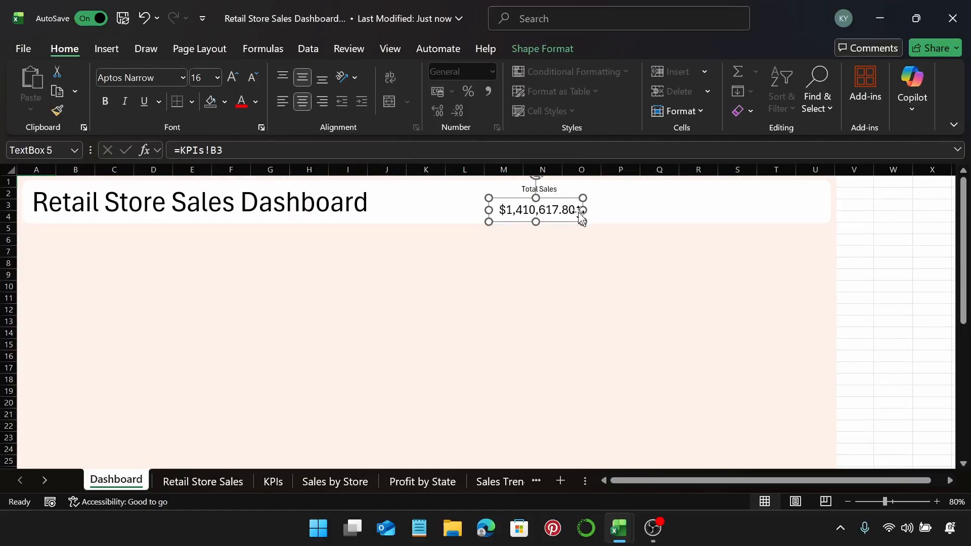
# Step: Select the Total Sales label and its value box together, shift them slightly left and align their horizontal centres
pyautogui.keyDown('shift'); pyautogui.click(554, 191); pyautogui.keyUp('shift')
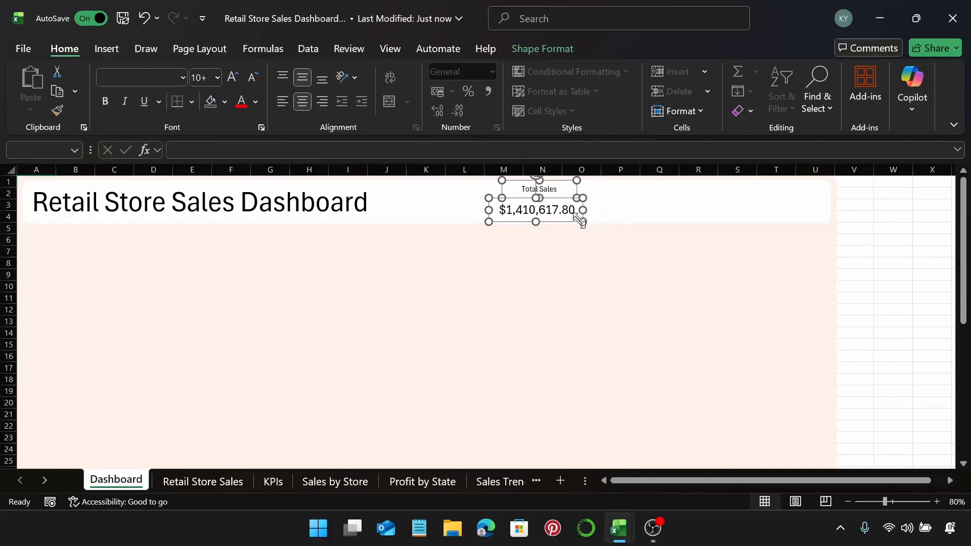
pyautogui.moveTo(581, 217); pyautogui.dragTo(568, 217)
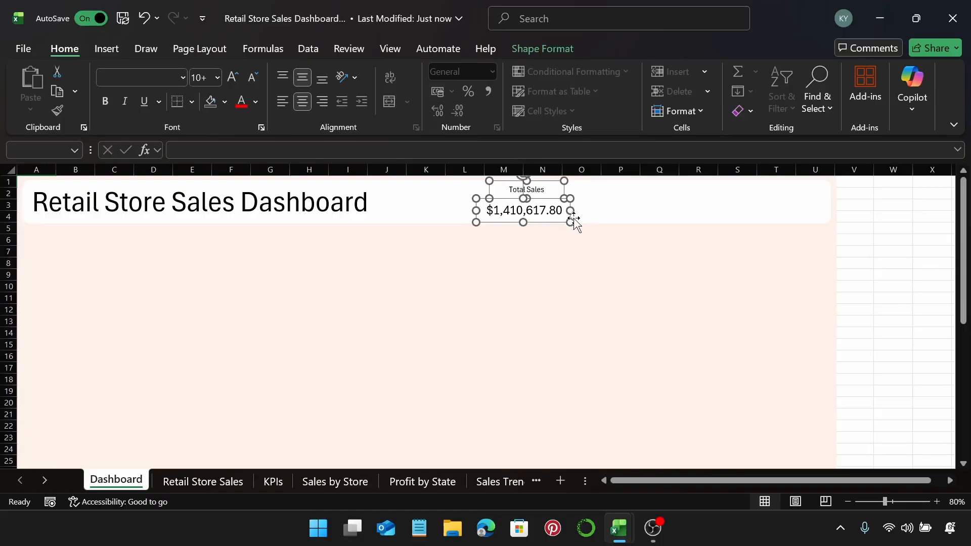
pyautogui.click(551, 47)
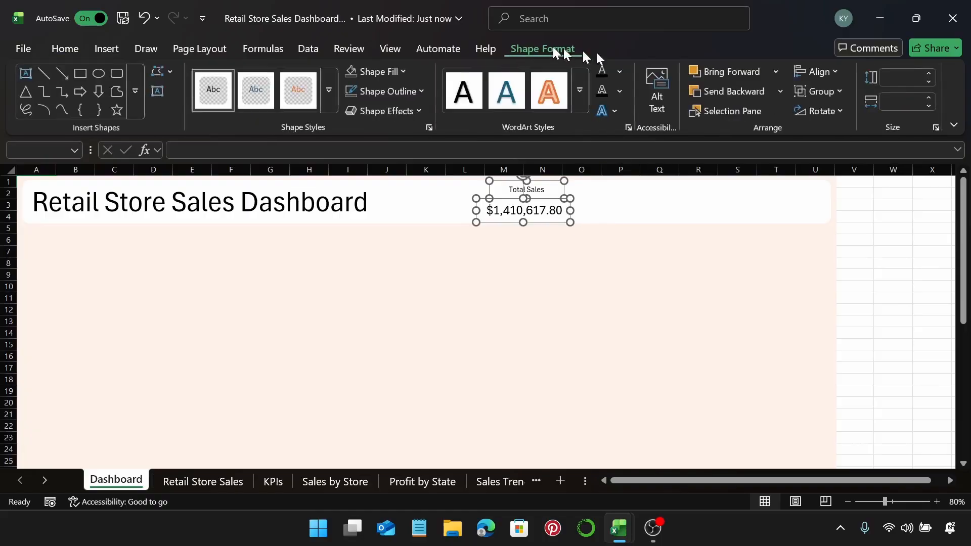
pyautogui.click(831, 77)
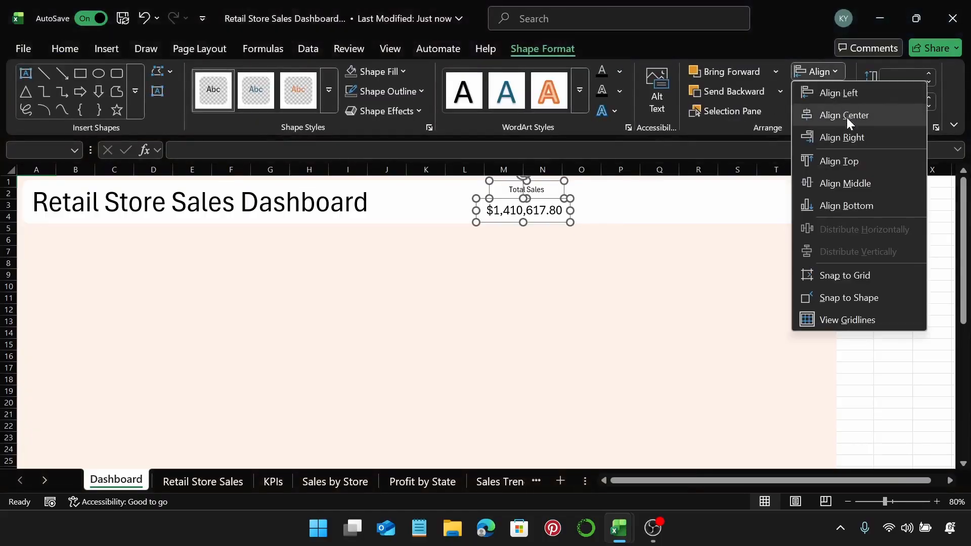
pyautogui.click(846, 117)
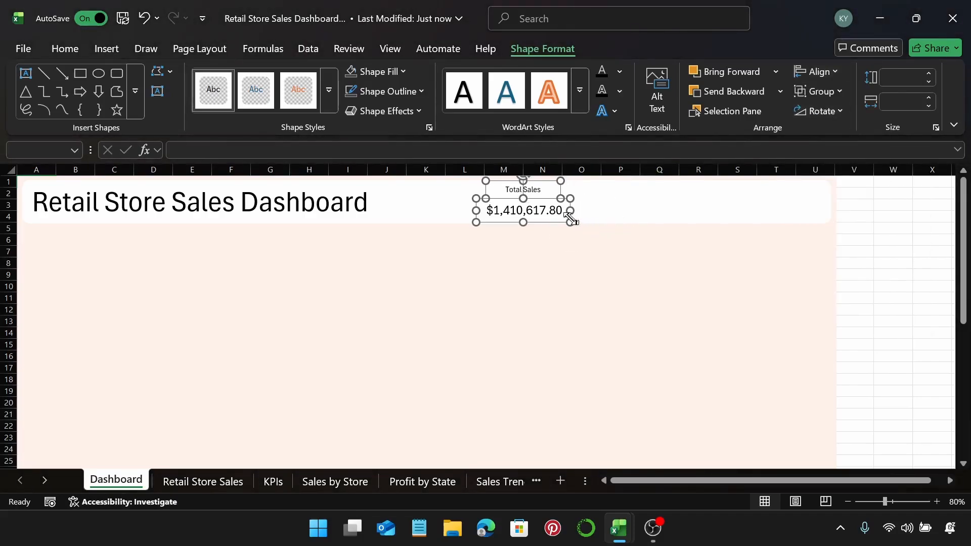
# Step: Nudge the Total Sales label and value pair slightly left and duplicate the pair three times across the rest of the banner
pyautogui.moveTo(570, 216); pyautogui.dragTo(567, 217)
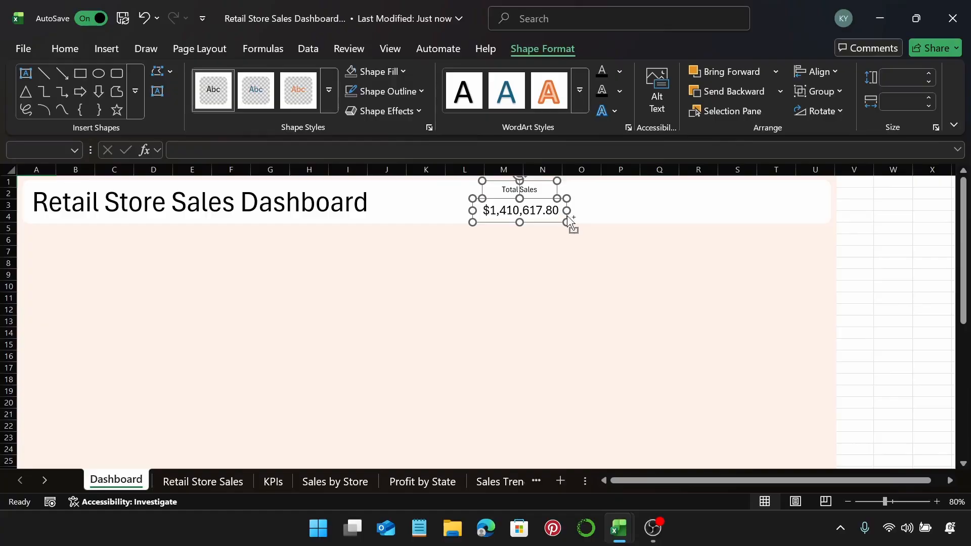
pyautogui.moveTo(567, 216); pyautogui.dragTo(680, 219)
pyautogui.moveTo(751, 219); pyautogui.dragTo(831, 221)
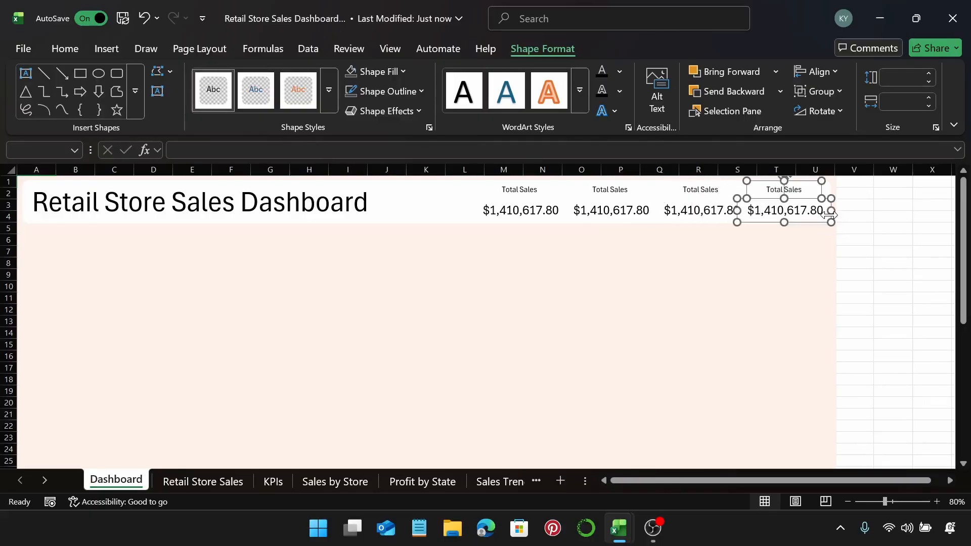
# Step: Change the label text of the second KPI pair to "Total Profit"
pyautogui.click(630, 191)
pyautogui.moveTo(630, 191); pyautogui.dragTo(597, 195)
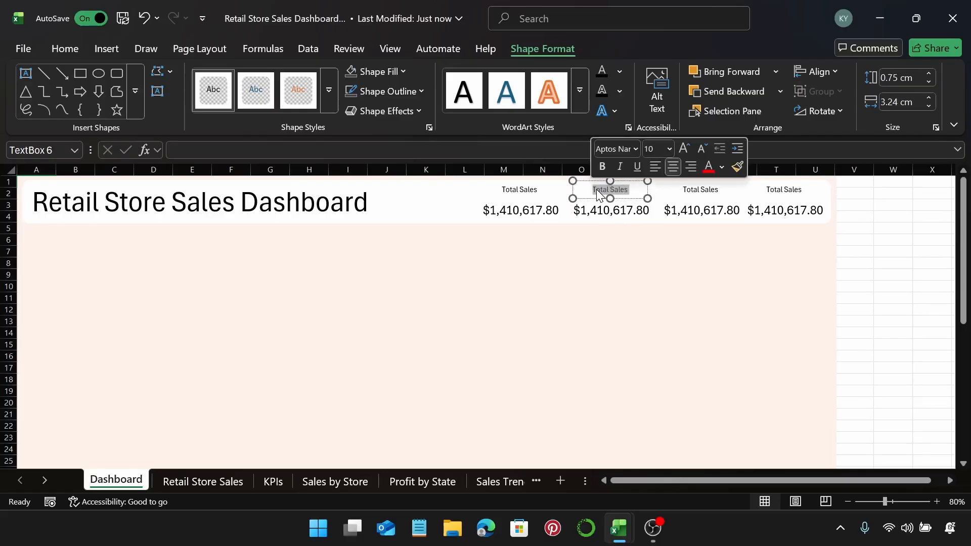
pyautogui.write('Tota')
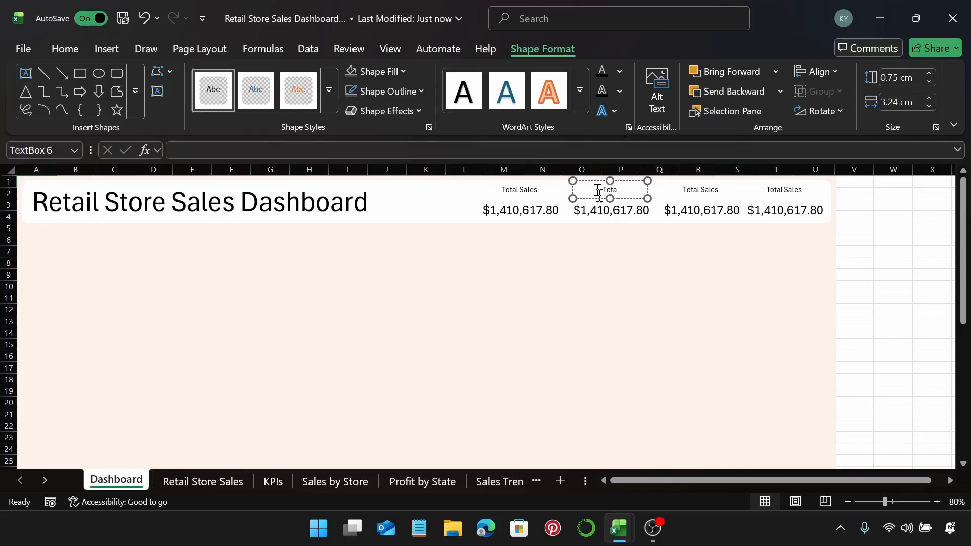
pyautogui.write('l Profit')
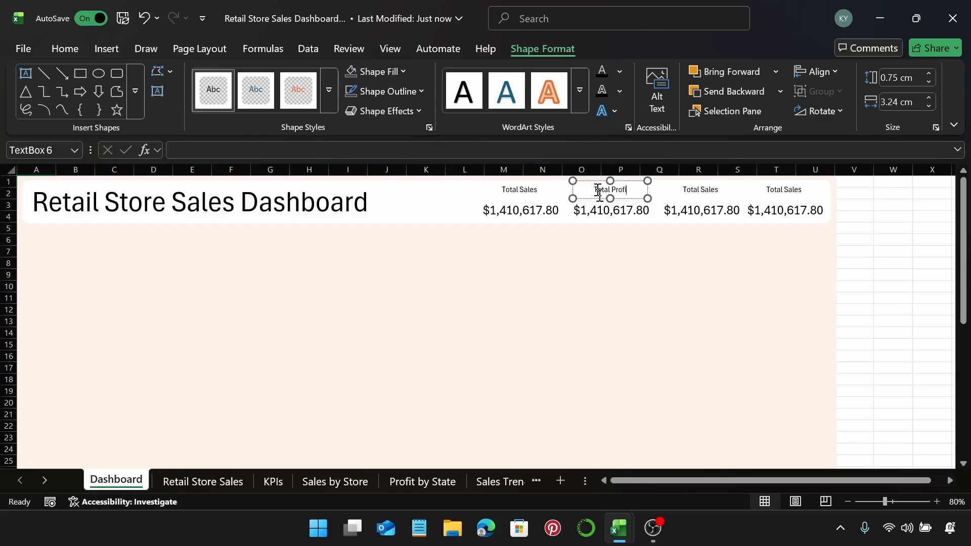
# Step: Clear the cell reference in the Total Profit value box's link formula, keeping only the equals sign
pyautogui.click(636, 215)
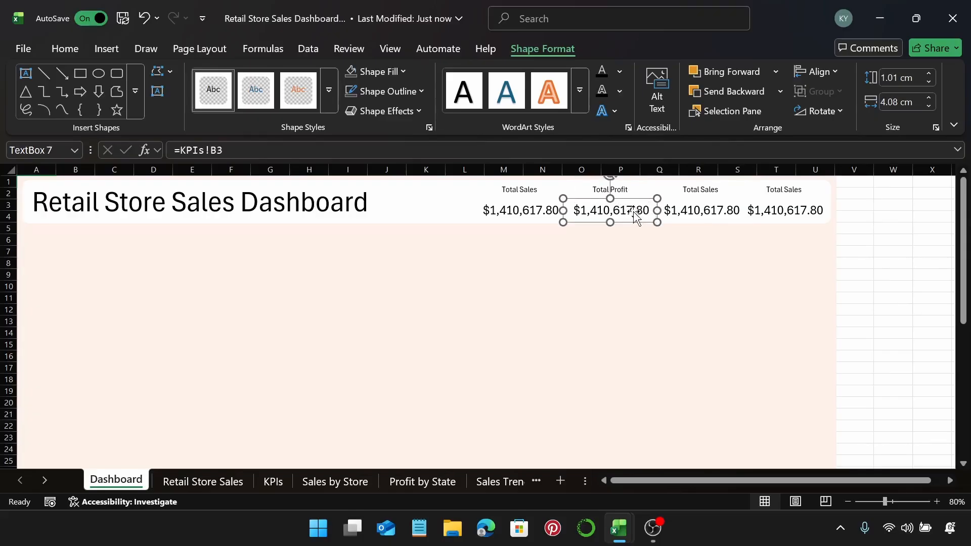
pyautogui.click(345, 151)
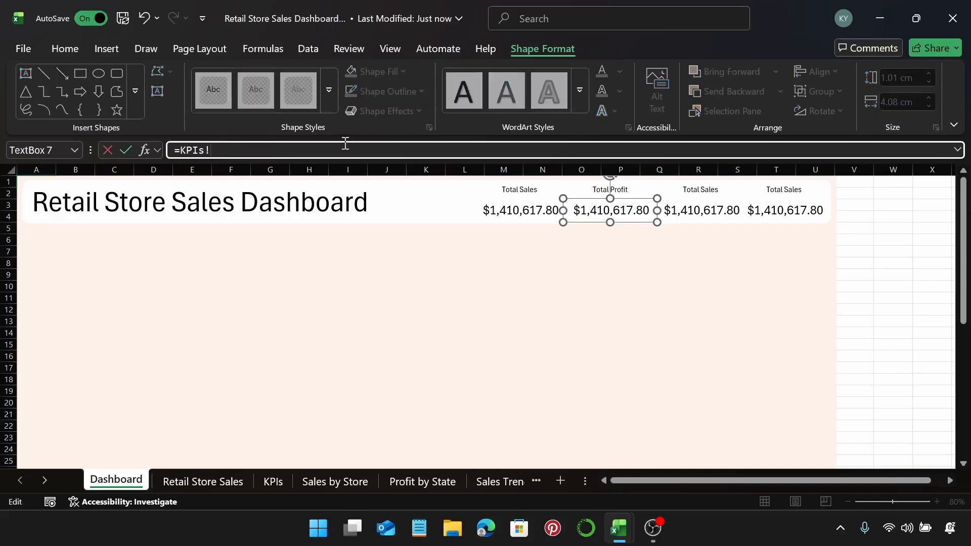
pyautogui.press('BackSpace')
pyautogui.press('BackSpace')
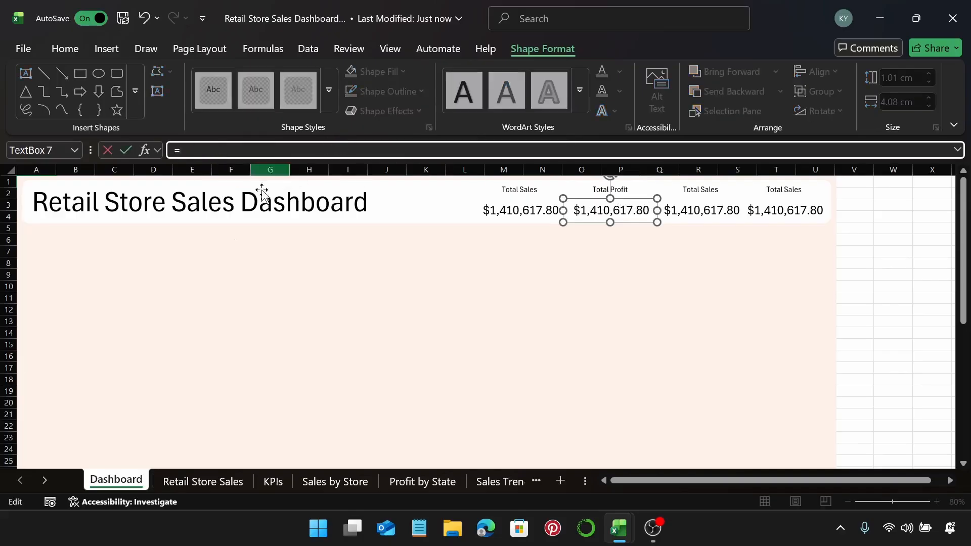
# Step: Link the value text box under Total Profit to the Sum of Profit cell, =KPIs!C3
pyautogui.click(274, 481)
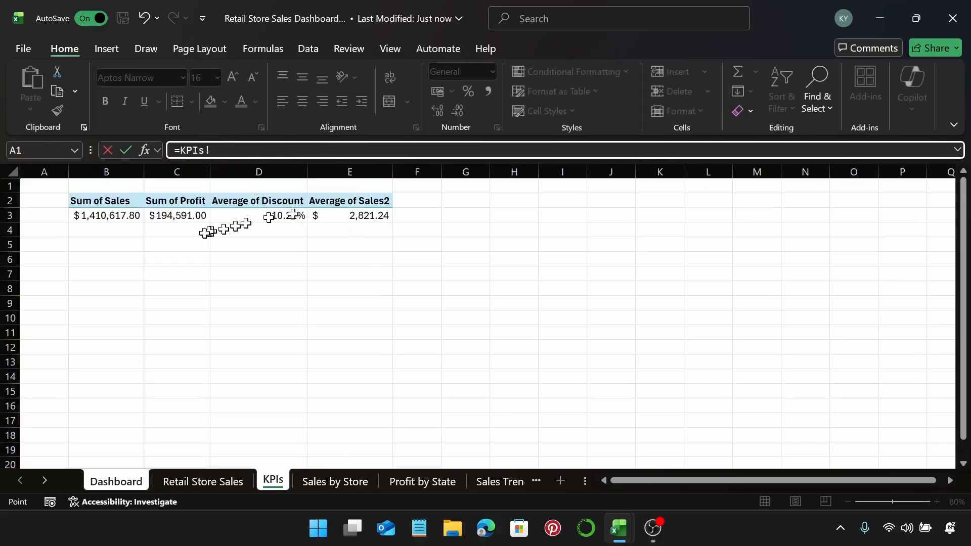
pyautogui.click(195, 217)
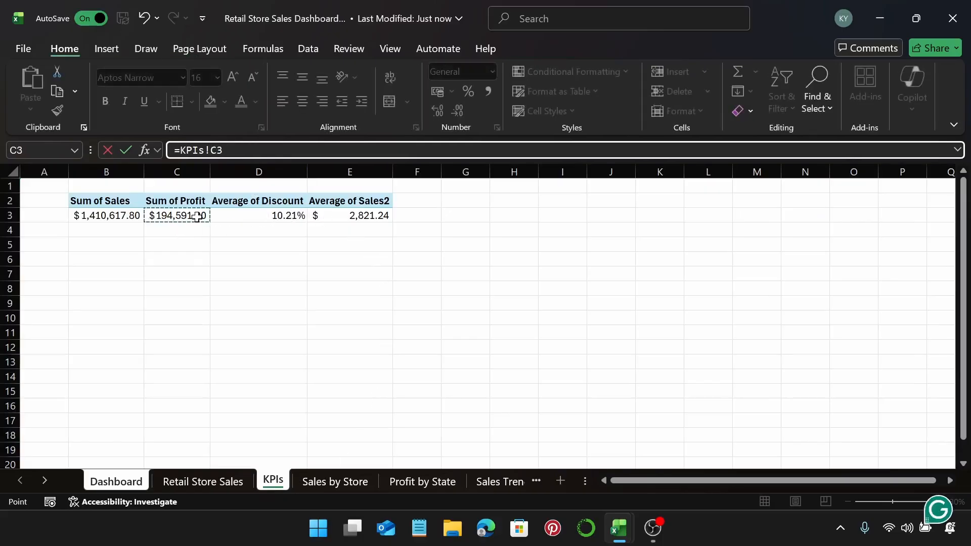
pyautogui.press('Return')
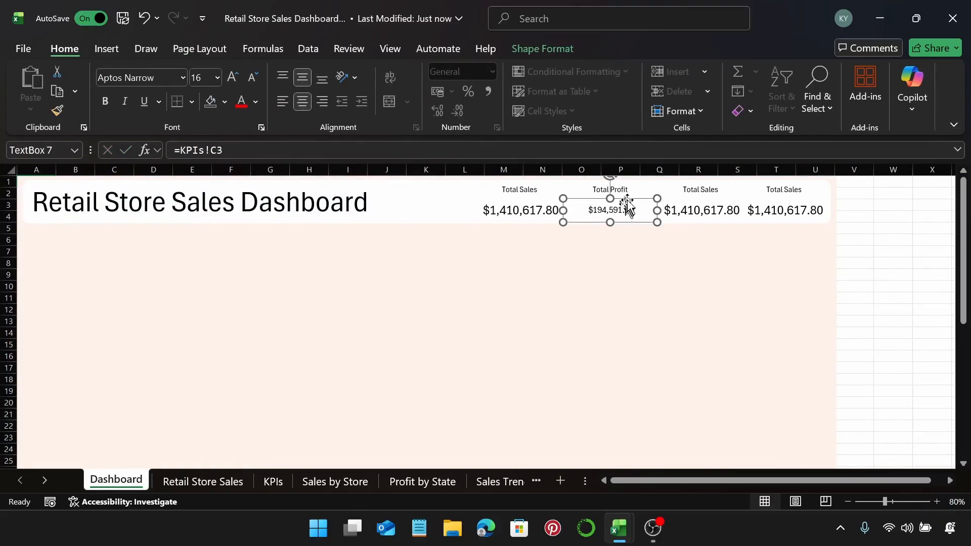
# Step: Set the font size of the Total Profit value text box to 16
pyautogui.click(211, 79)
pyautogui.write('1')
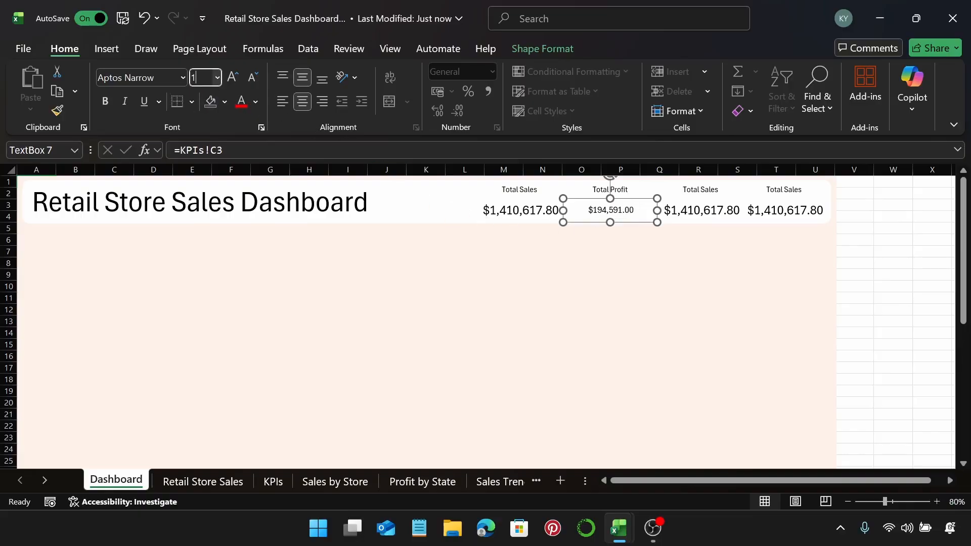
pyautogui.press('Return')
pyautogui.click(211, 79)
pyautogui.write('16')
pyautogui.press('Return')
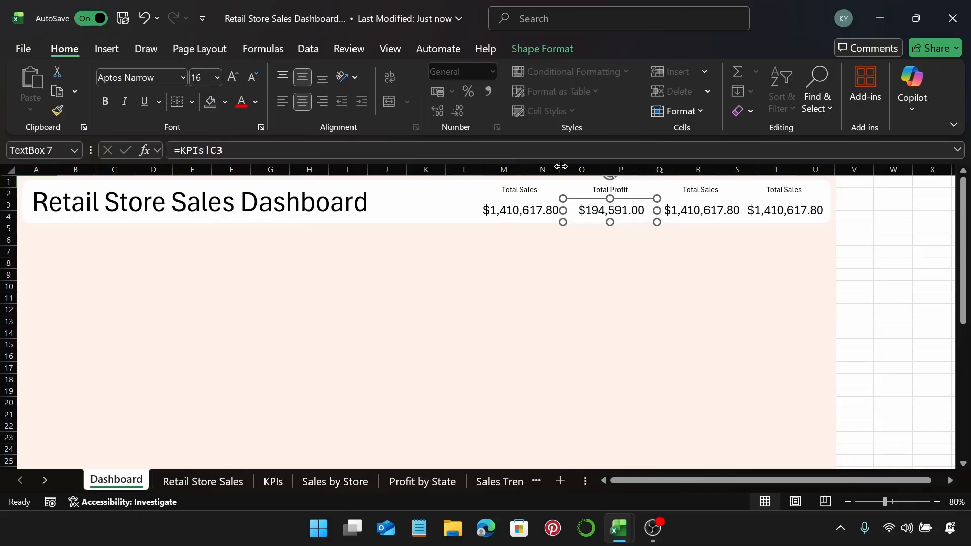
# Step: Replace the third KPI label, after Total Profit, with "Ave. Discount"
pyautogui.click(702, 191)
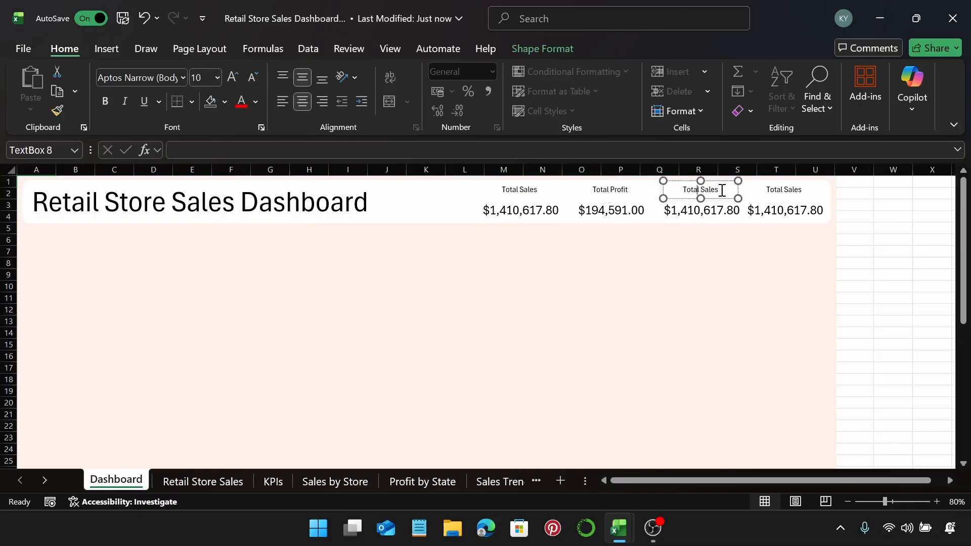
pyautogui.doubleClick(710, 191)
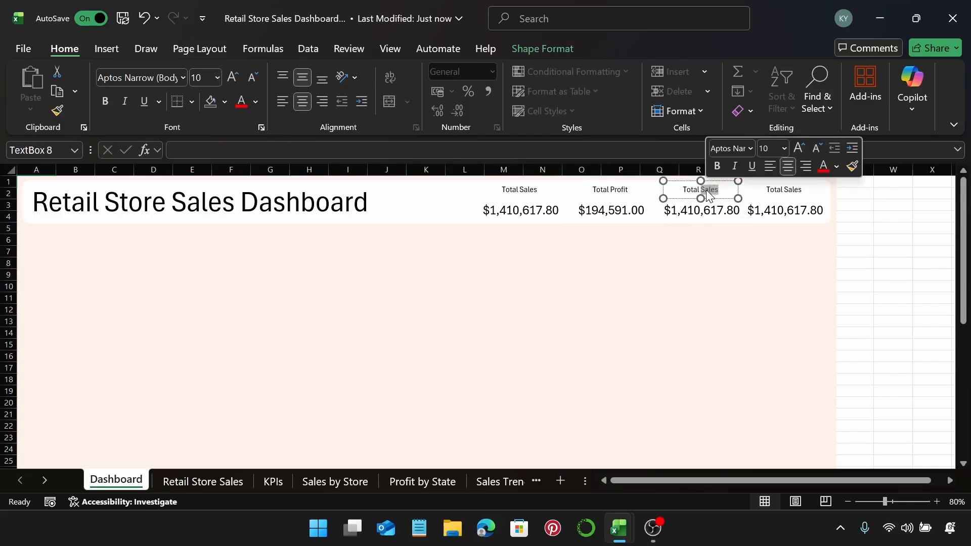
pyautogui.press('BackSpace')
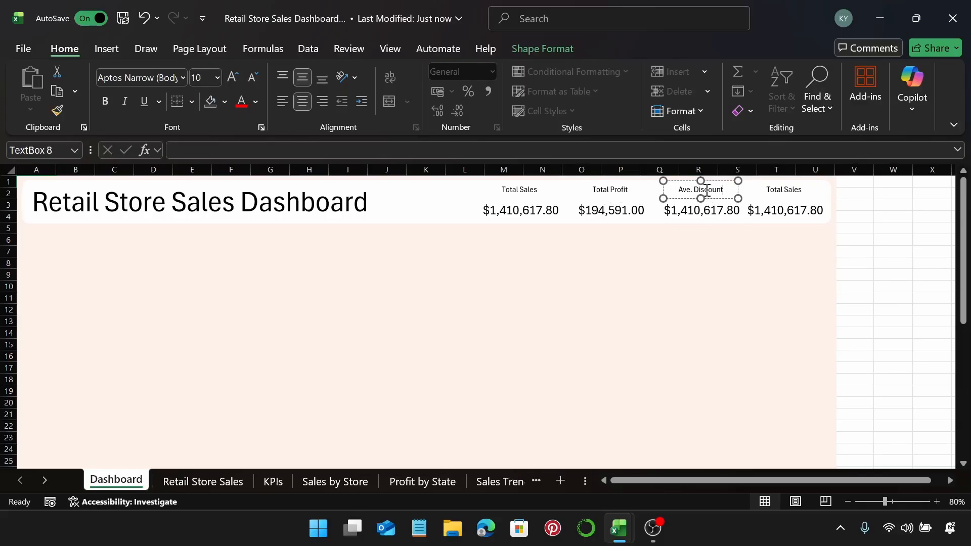
# Step: Relink the value text box under Ave. Discount to the Average of Discount cell, =KPIs!D3
pyautogui.click(722, 216)
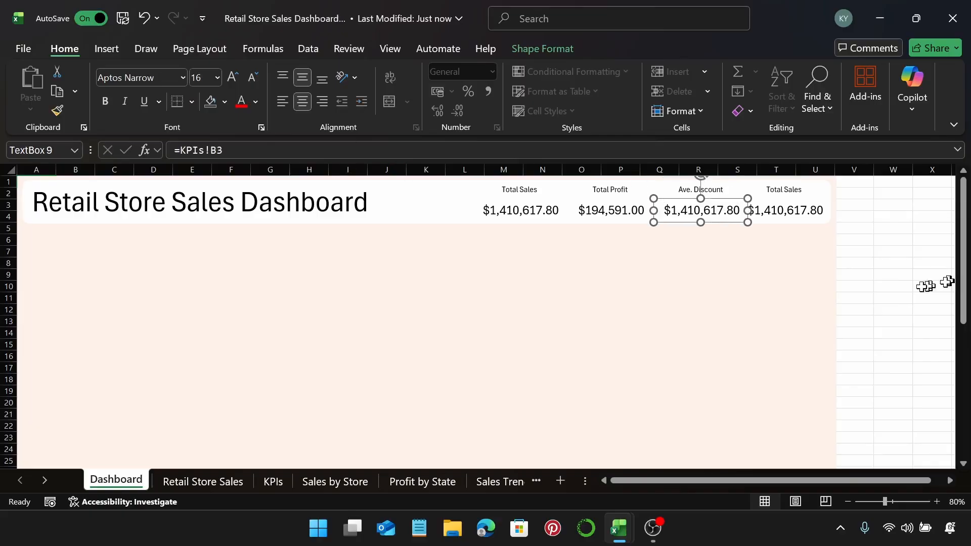
pyautogui.click(331, 151)
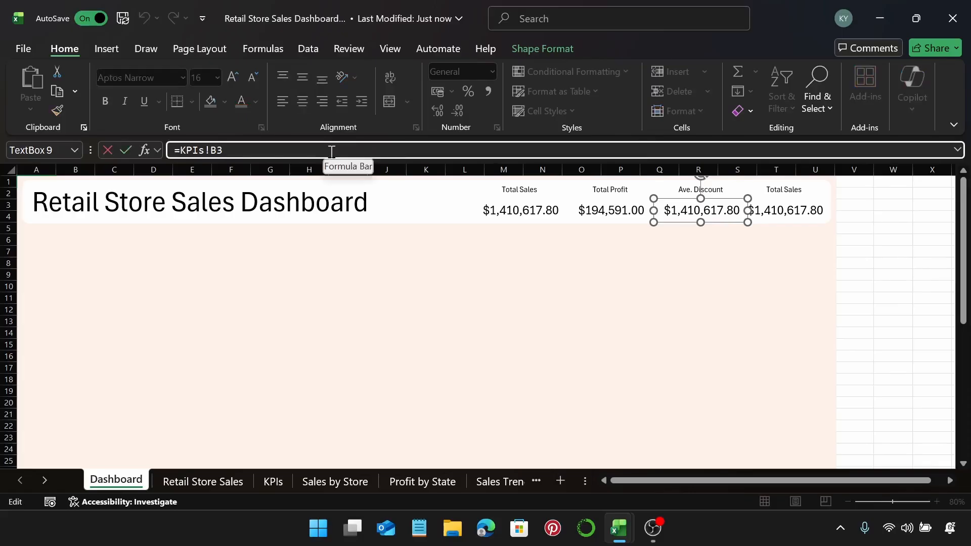
pyautogui.press('BackSpace')
pyautogui.press('BackSpace')
pyautogui.press('BackSpace')
pyautogui.press('BackSpace')
pyautogui.press('BackSpace')
pyautogui.press('BackSpace')
pyautogui.press('BackSpace')
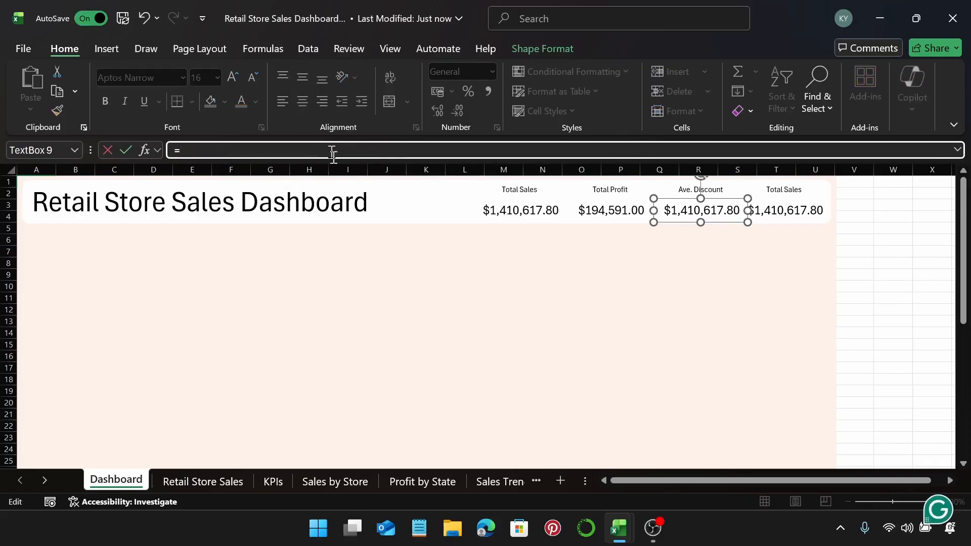
pyautogui.click(281, 485)
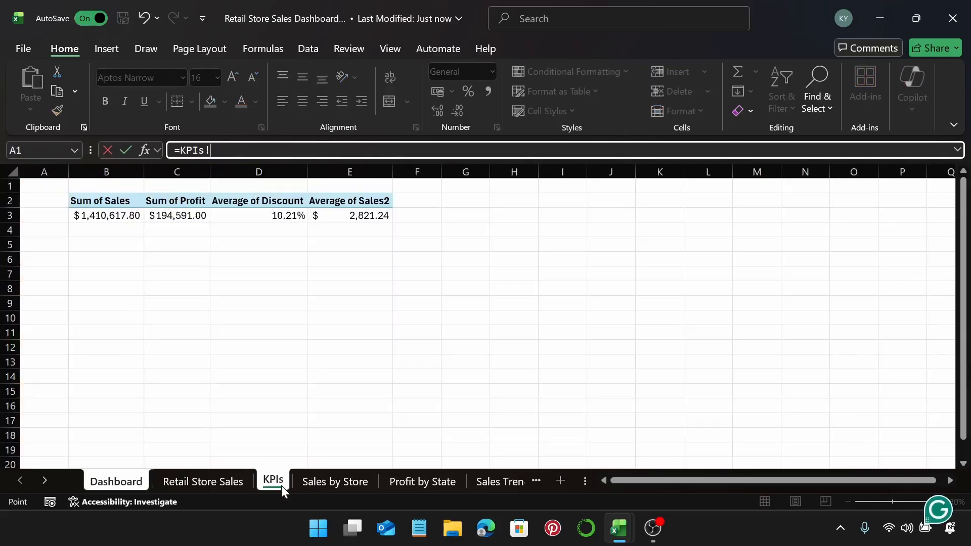
pyautogui.click(276, 216)
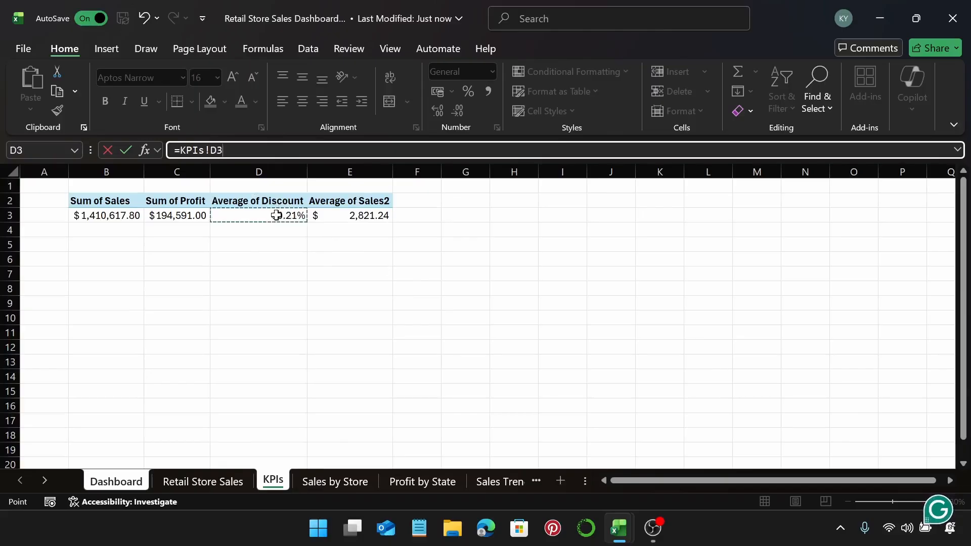
pyautogui.press('Return')
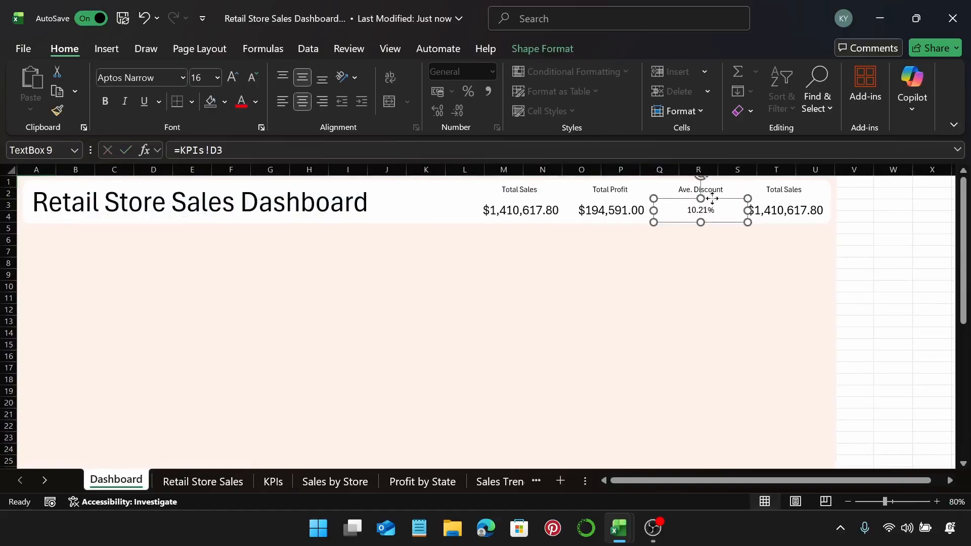
# Step: Set the font size of the Ave. Discount value text box to 16
pyautogui.click(206, 76)
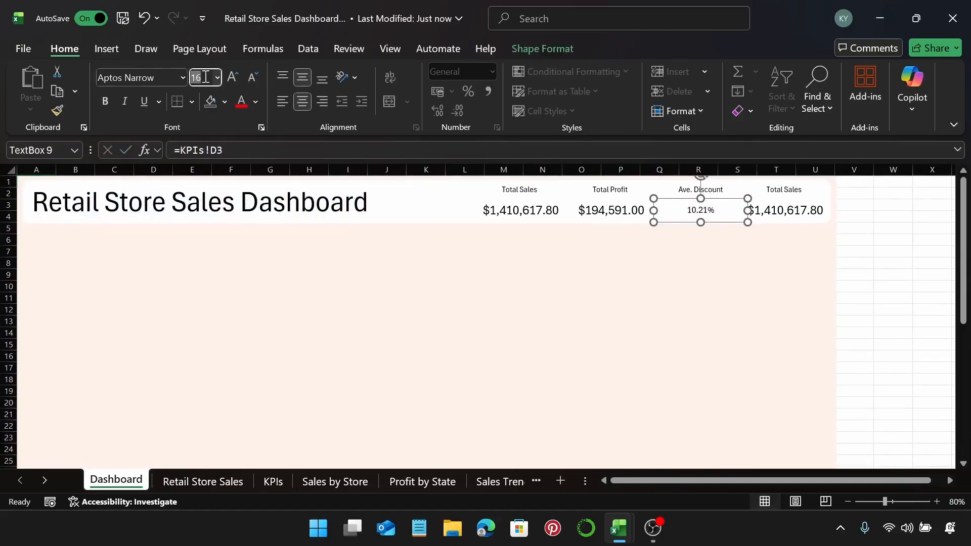
pyautogui.press('Return')
pyautogui.click(204, 78)
pyautogui.write('1')
pyautogui.press('Return')
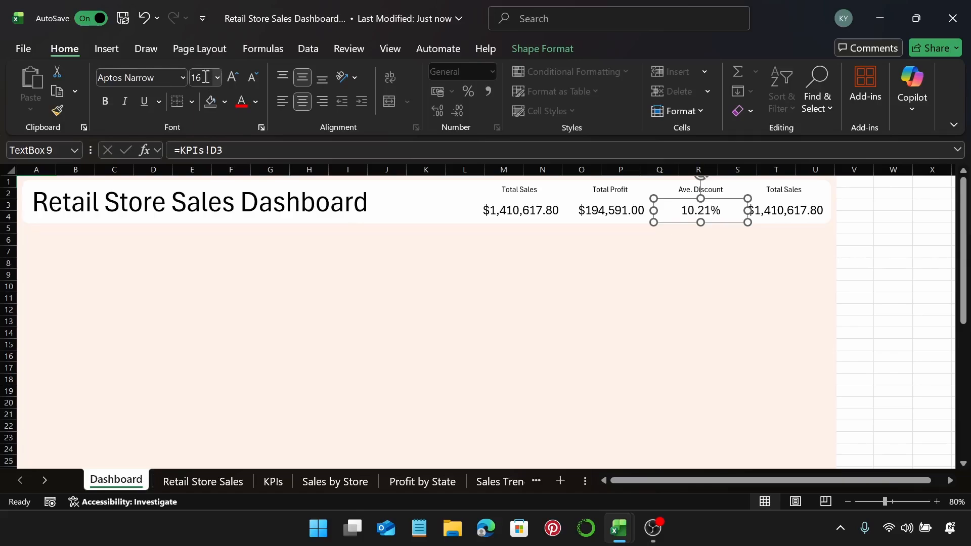
# Step: Replace the last KPI label in the dashboard header with "Ave. Order Value"
pyautogui.click(786, 200)
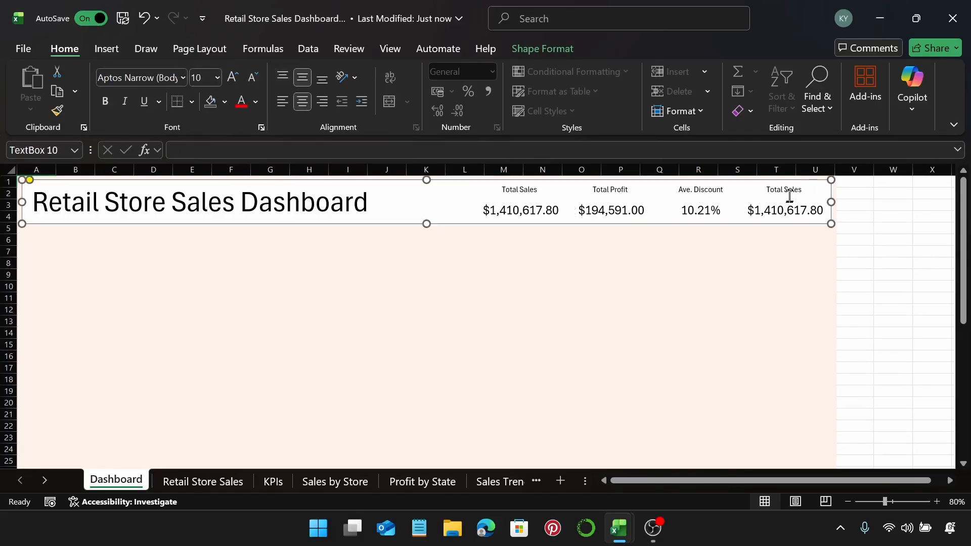
pyautogui.click(790, 195)
pyautogui.moveTo(802, 191); pyautogui.dragTo(764, 187)
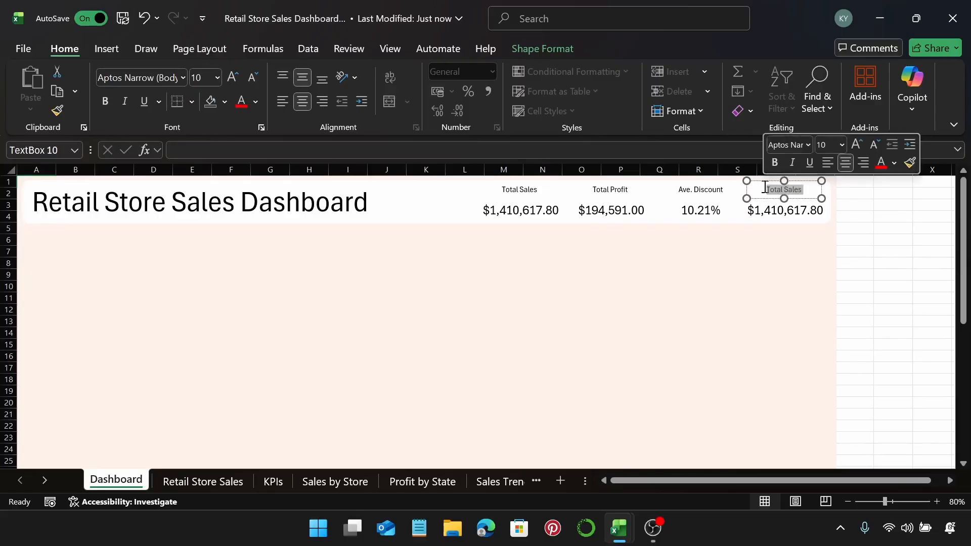
pyautogui.write('Ave. Order')
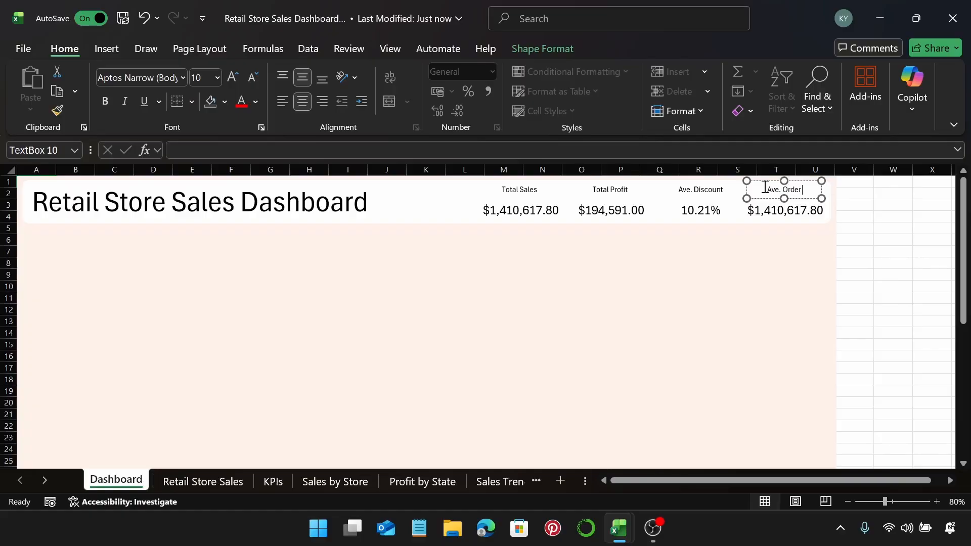
pyautogui.write('Value')
# Step: Relink the value text box under Ave. Order Value to the Average of Sales2 cell, =KPIs!E3
pyautogui.click(782, 213)
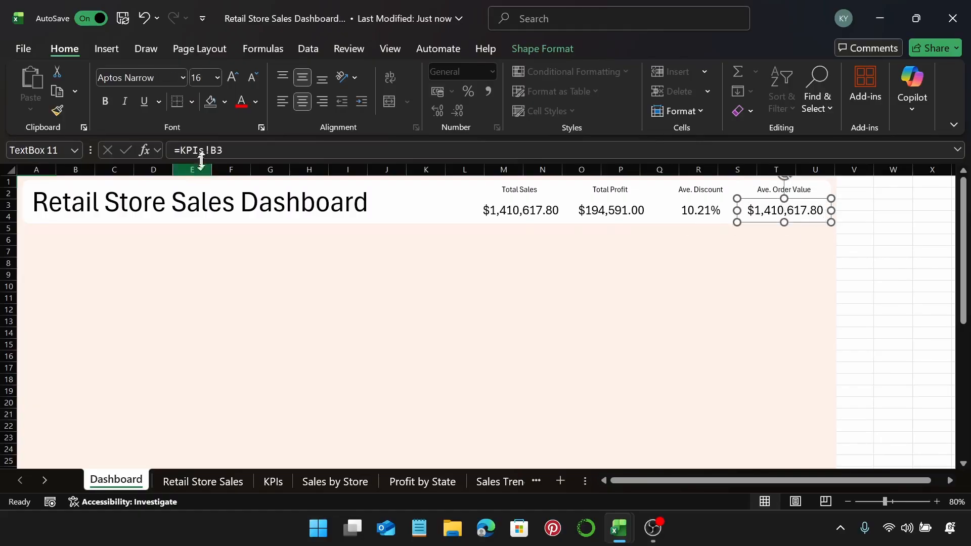
pyautogui.click(228, 151)
pyautogui.press('BackSpace')
pyautogui.press('BackSpace')
pyautogui.press('BackSpace')
pyautogui.press('BackSpace')
pyautogui.press('BackSpace')
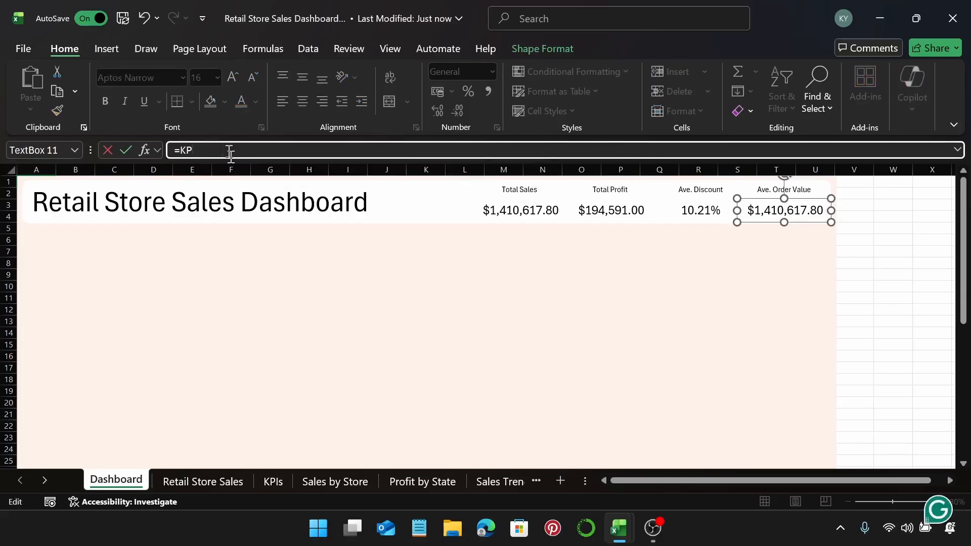
pyautogui.click(273, 481)
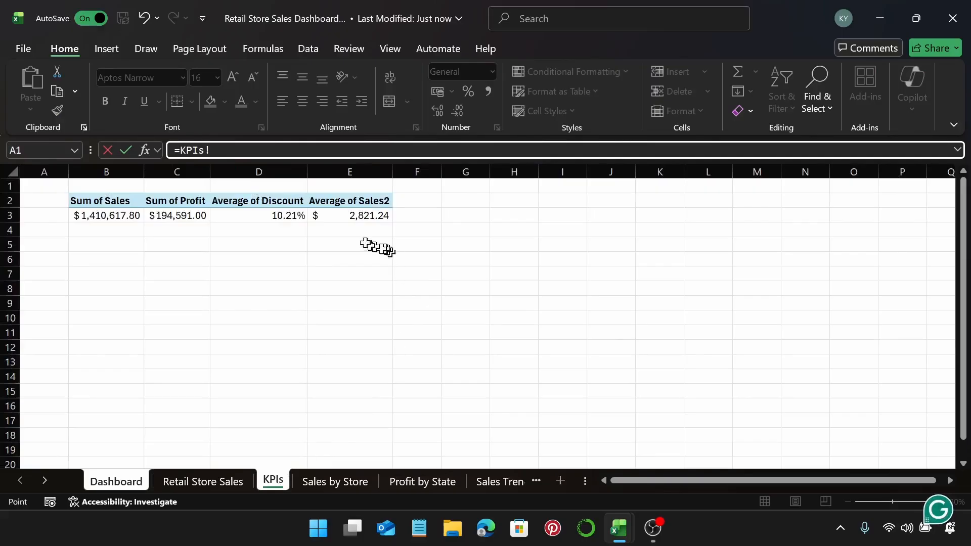
pyautogui.click(347, 217)
pyautogui.press('Return')
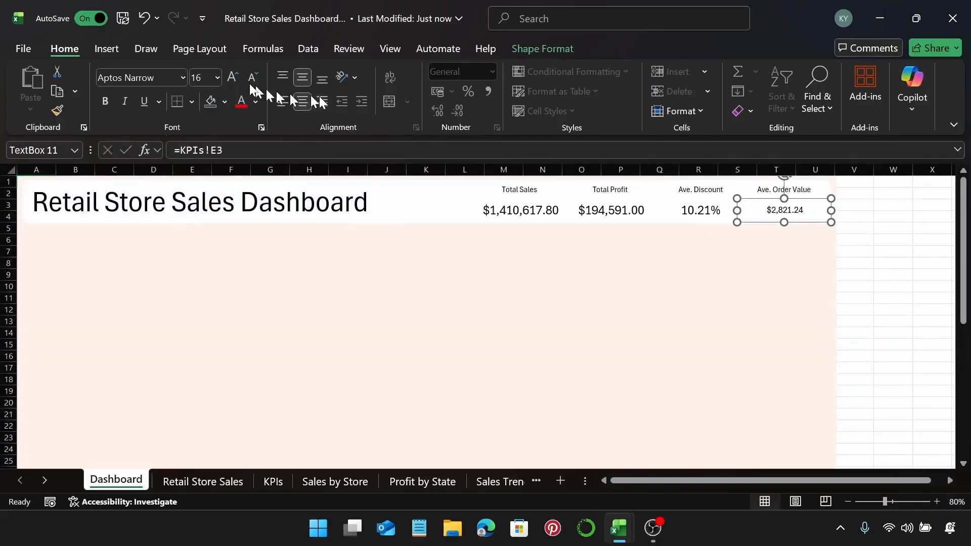
# Step: Set the font size of the Ave. Order Value text box's linked figure to 16
pyautogui.write('16')
pyautogui.press('Return')
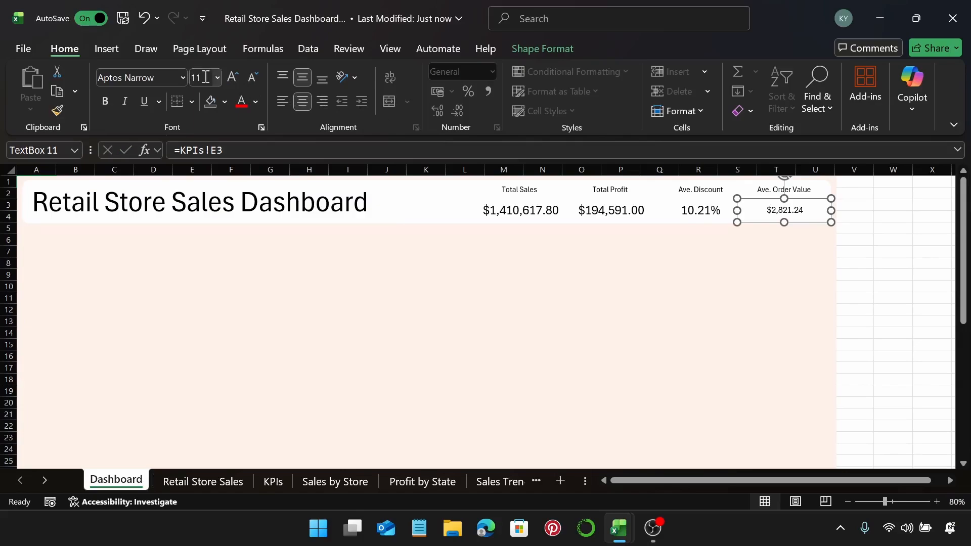
pyautogui.click(205, 80)
pyautogui.write('1')
pyautogui.press('Return')
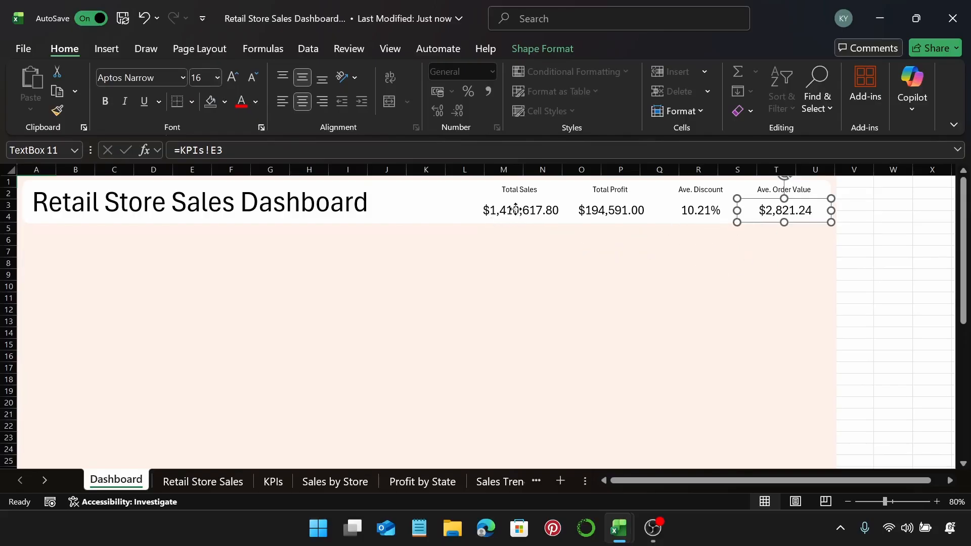
pyautogui.click(537, 199)
pyautogui.keyDown('ctrl'); pyautogui.click(535, 192); pyautogui.keyUp('ctrl')
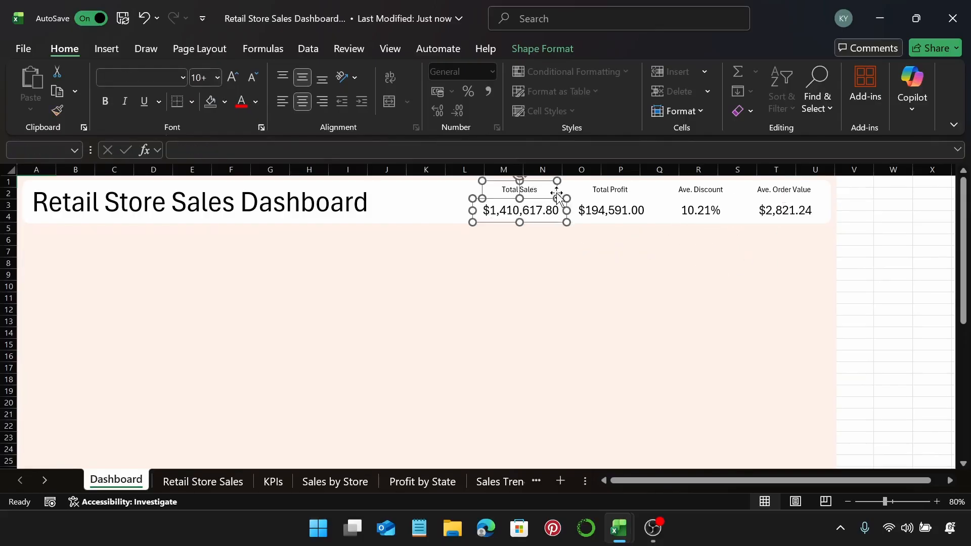
pyautogui.rightClick(556, 191)
pyautogui.press('Escape')
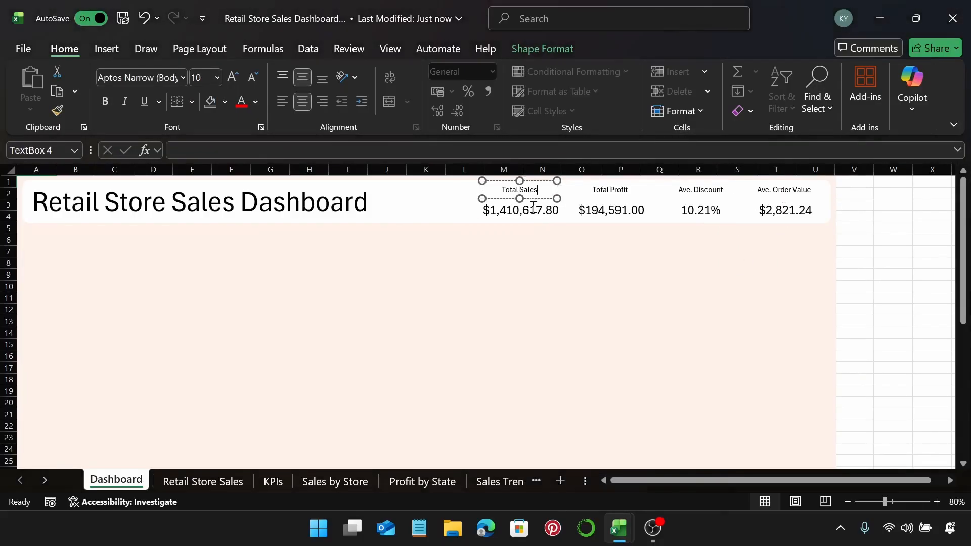
pyautogui.keyDown('ctrl'); pyautogui.click(537, 217); pyautogui.keyUp('ctrl')
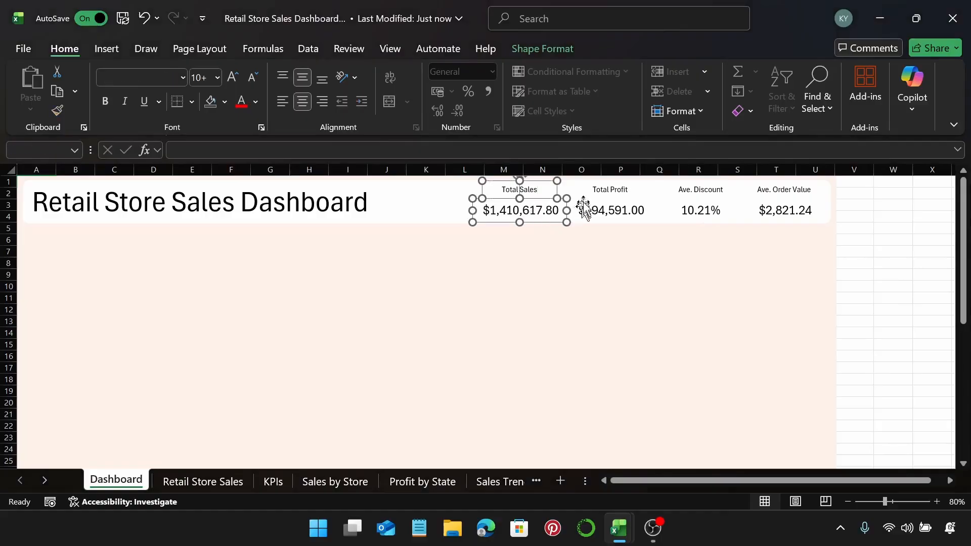
pyautogui.rightClick(564, 216)
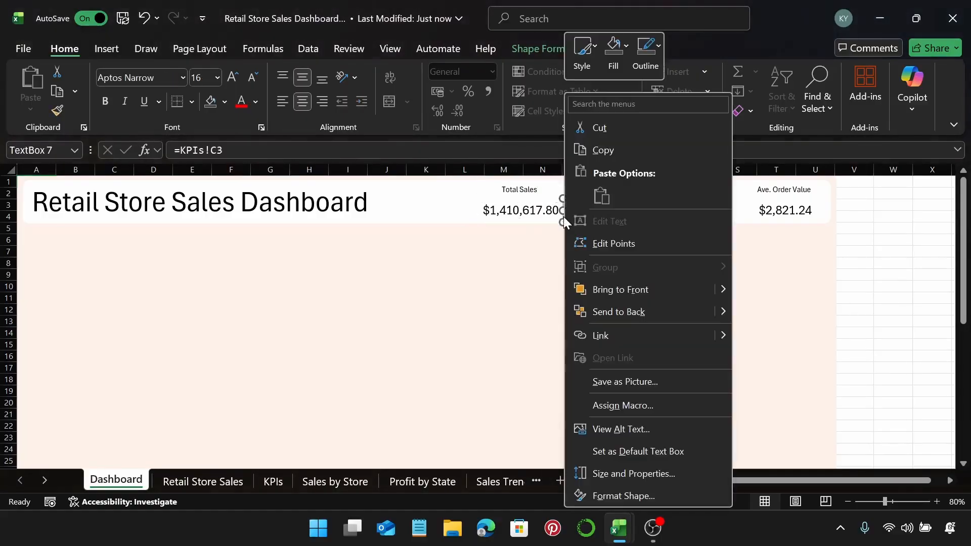
pyautogui.press('Escape')
# Step: Group the Total Sales label with the value text box beneath it
pyautogui.click(536, 218)
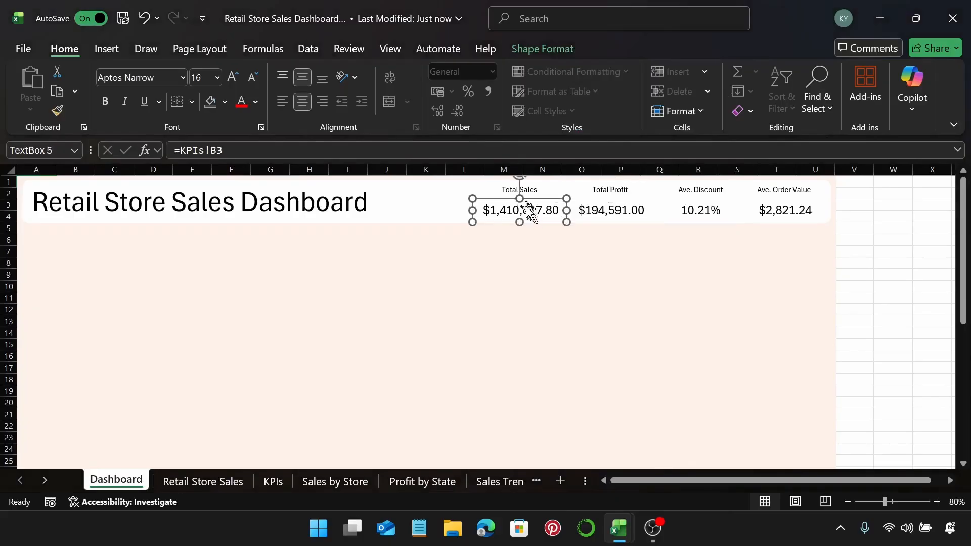
pyautogui.keyDown('ctrl'); pyautogui.click(528, 191); pyautogui.keyUp('ctrl')
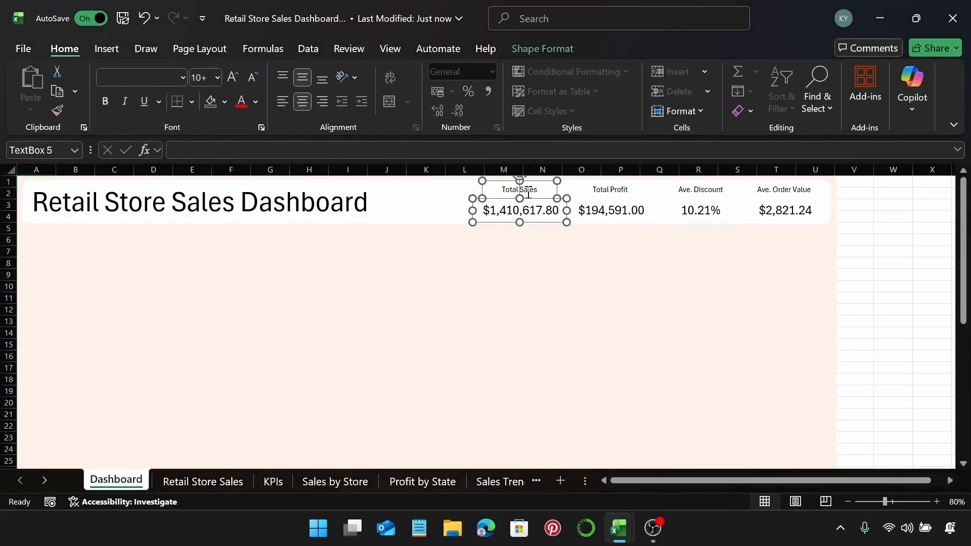
pyautogui.rightClick(565, 217)
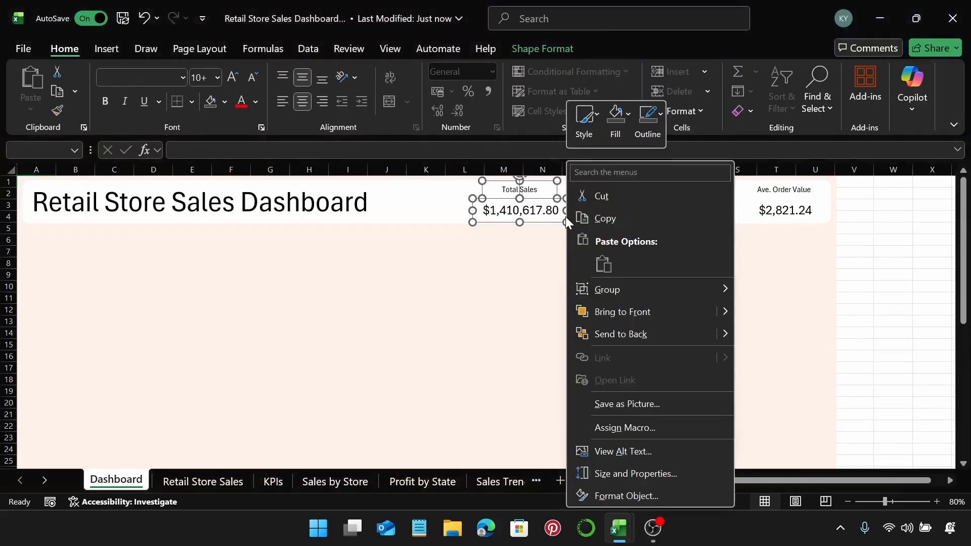
pyautogui.moveTo(660, 286)
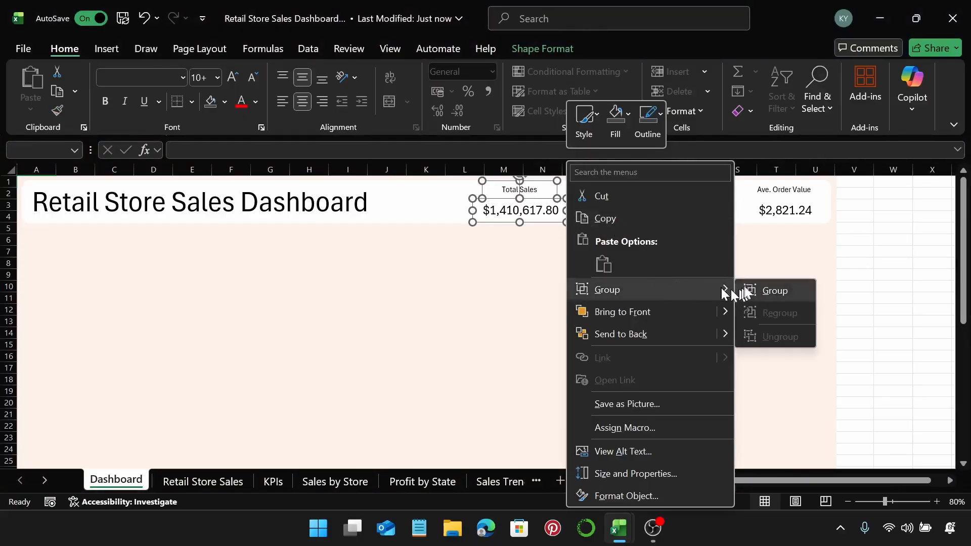
pyautogui.click(758, 290)
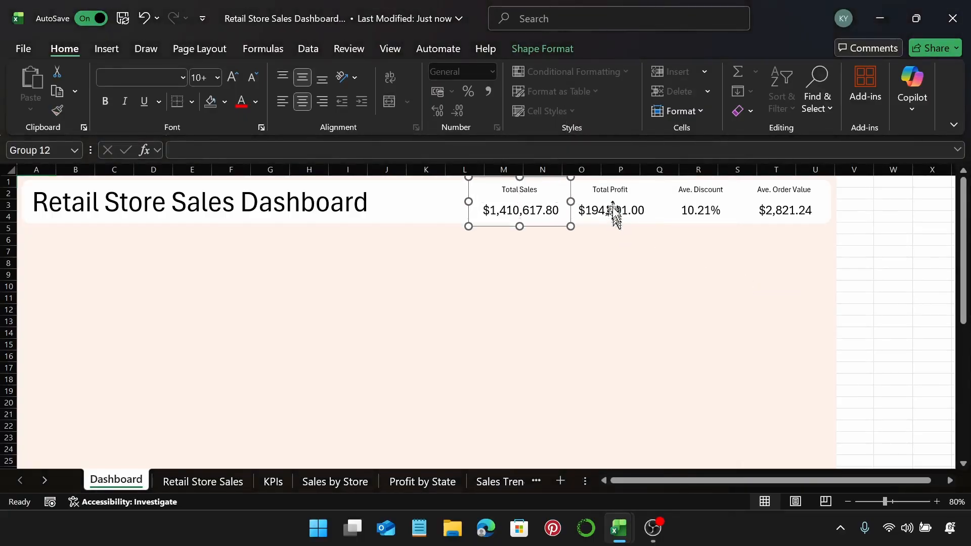
# Step: Group the Total Profit label with the value text box beneath it
pyautogui.click(613, 213)
pyautogui.keyDown('ctrl'); pyautogui.click(619, 194); pyautogui.keyUp('ctrl')
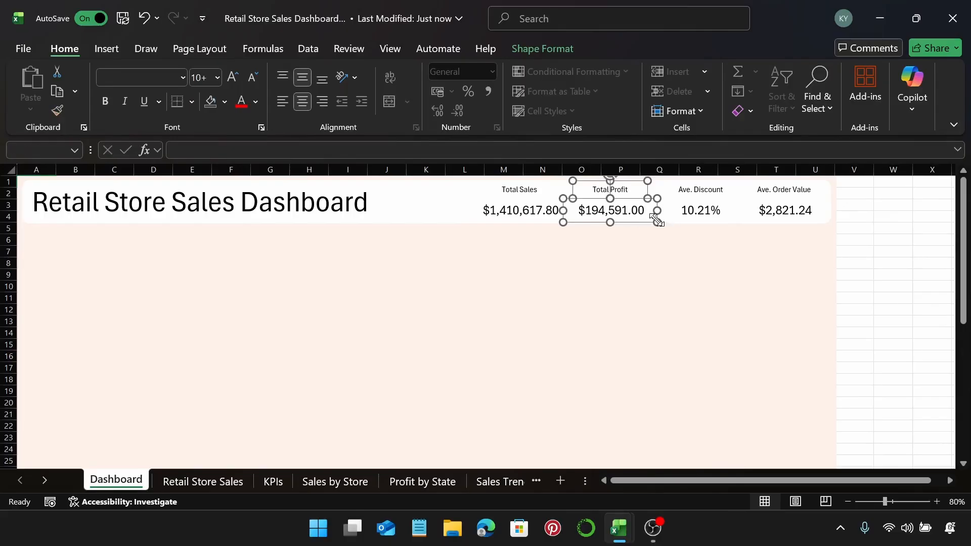
pyautogui.rightClick(657, 218)
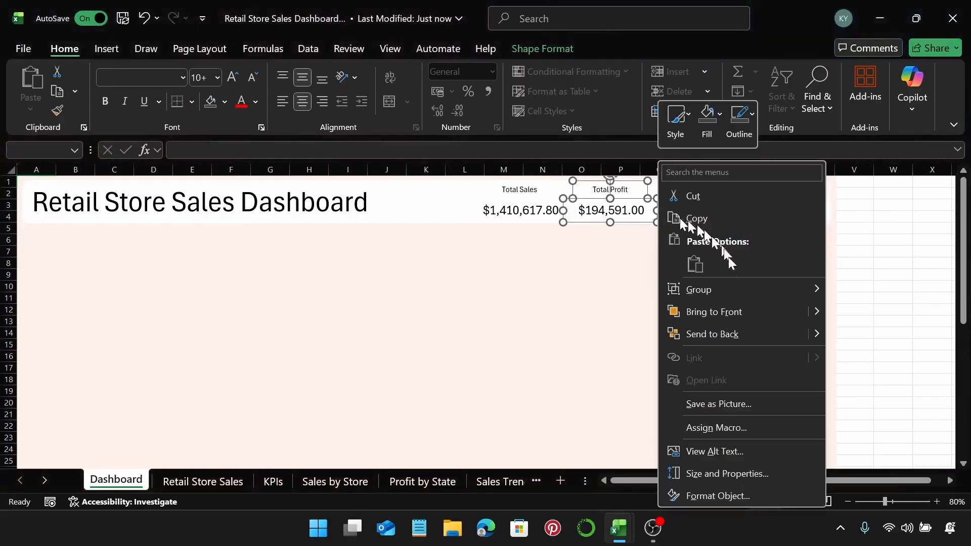
pyautogui.moveTo(736, 285)
pyautogui.click(848, 286)
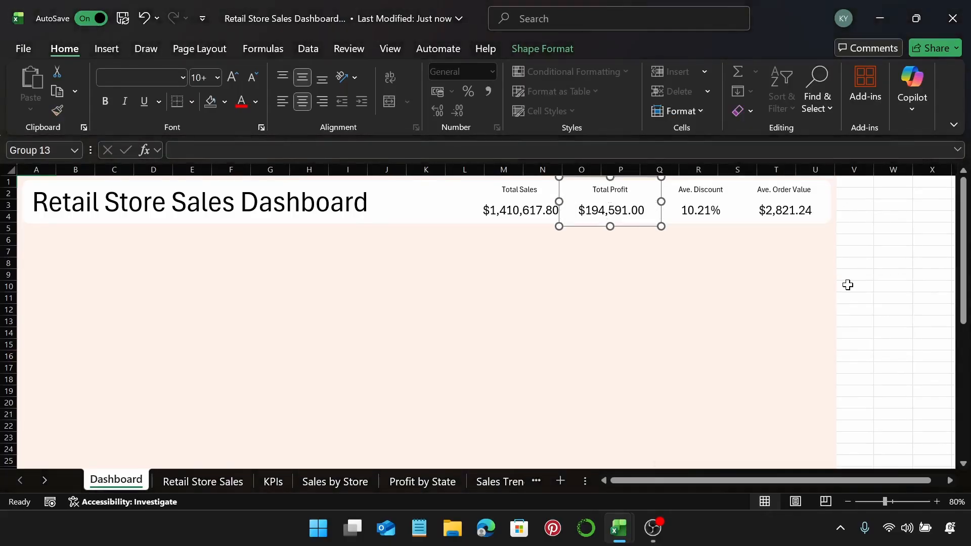
# Step: Group the Ave. Discount label with its percentage text box
pyautogui.click(686, 196)
pyautogui.click(689, 189)
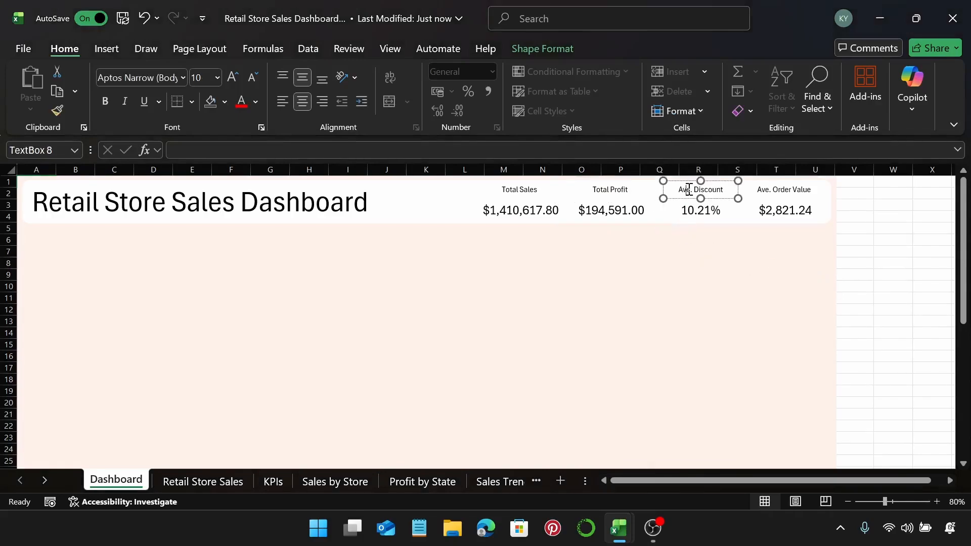
pyautogui.keyDown('shift'); pyautogui.click(696, 215); pyautogui.keyUp('shift')
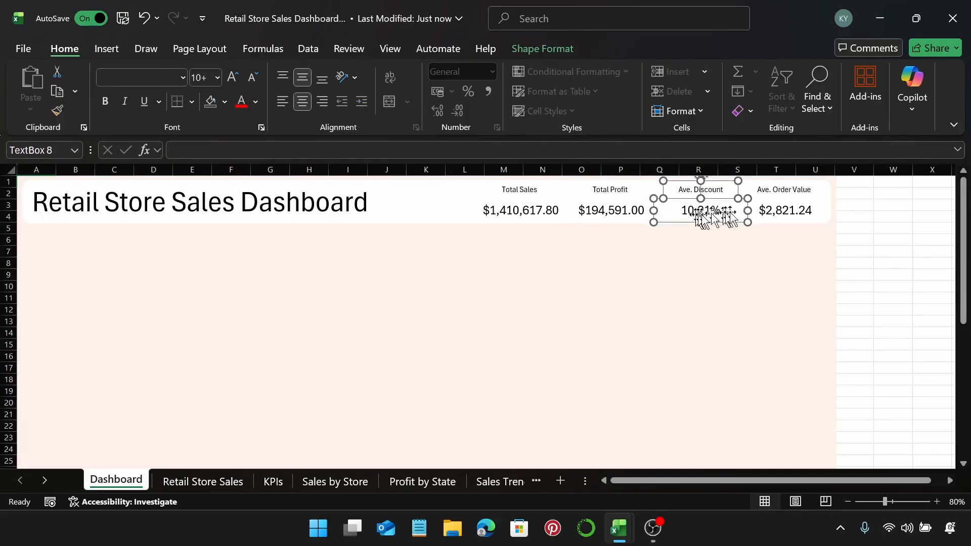
pyautogui.rightClick(747, 216)
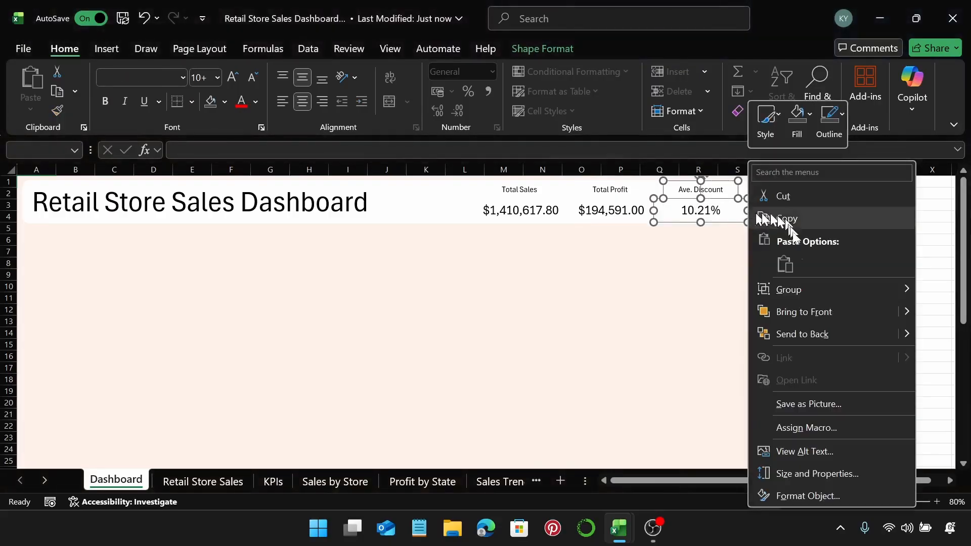
pyautogui.moveTo(809, 284)
pyautogui.click(738, 290)
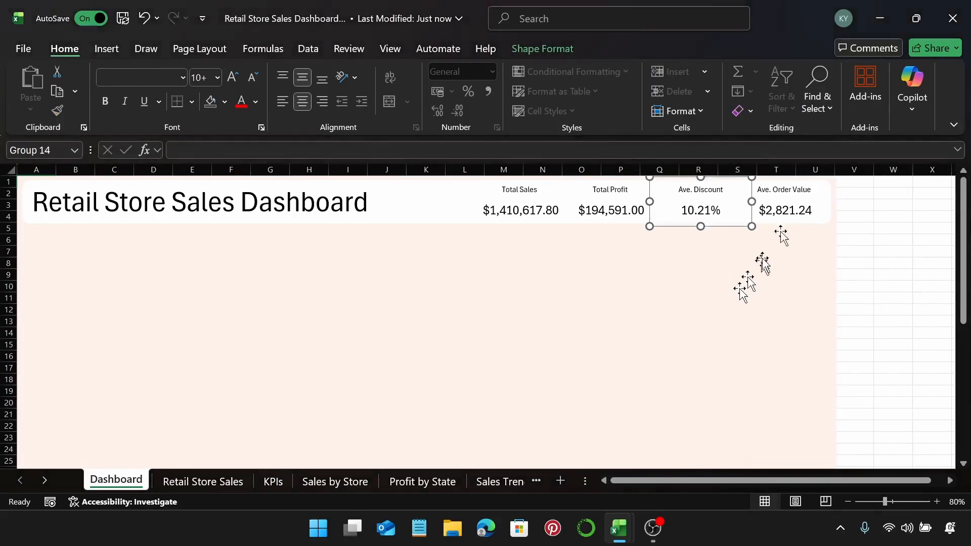
# Step: Group the Ave. Order Value label with its value text box, undoing any accidental shift of the value box
pyautogui.click(783, 215)
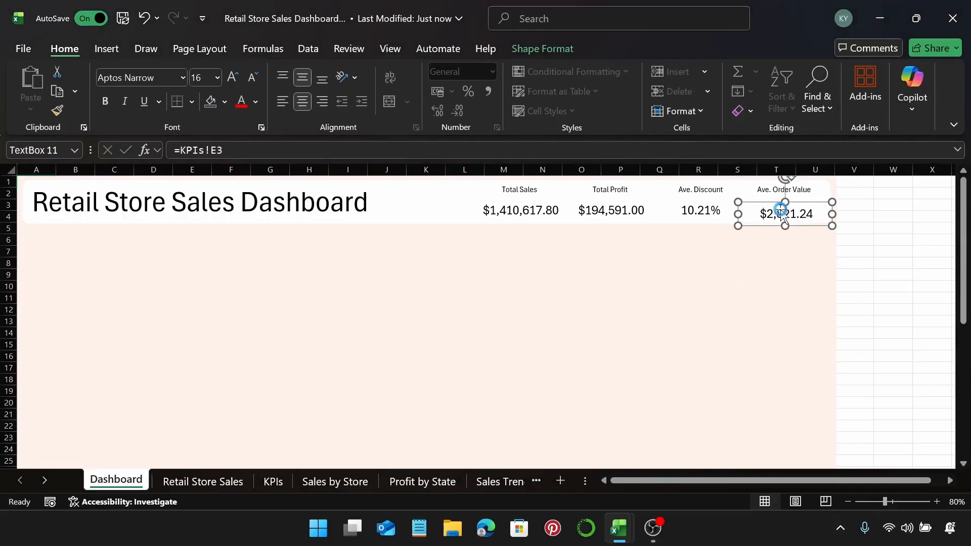
pyautogui.hotkey('ctrl', 'z')
pyautogui.keyDown('shift'); pyautogui.click(783, 190); pyautogui.keyUp('shift')
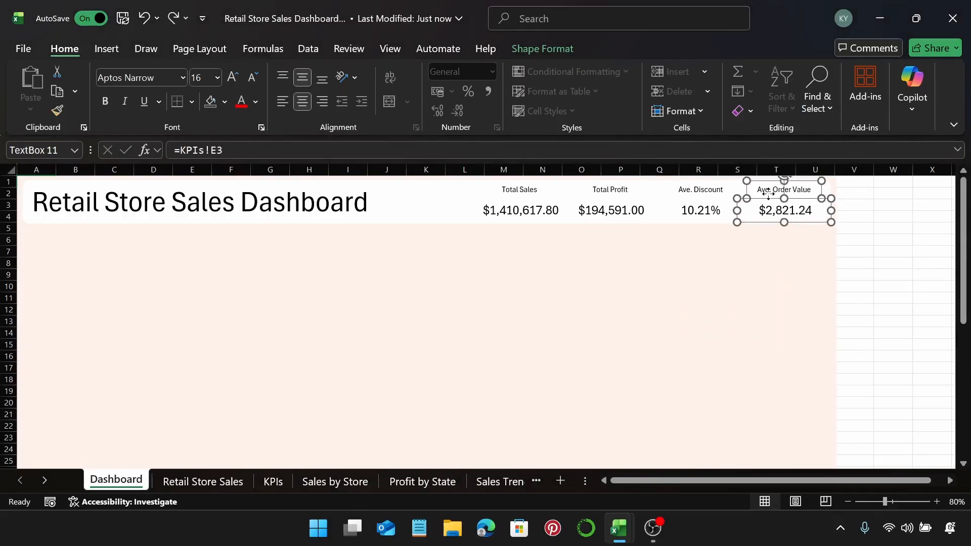
pyautogui.rightClick(831, 217)
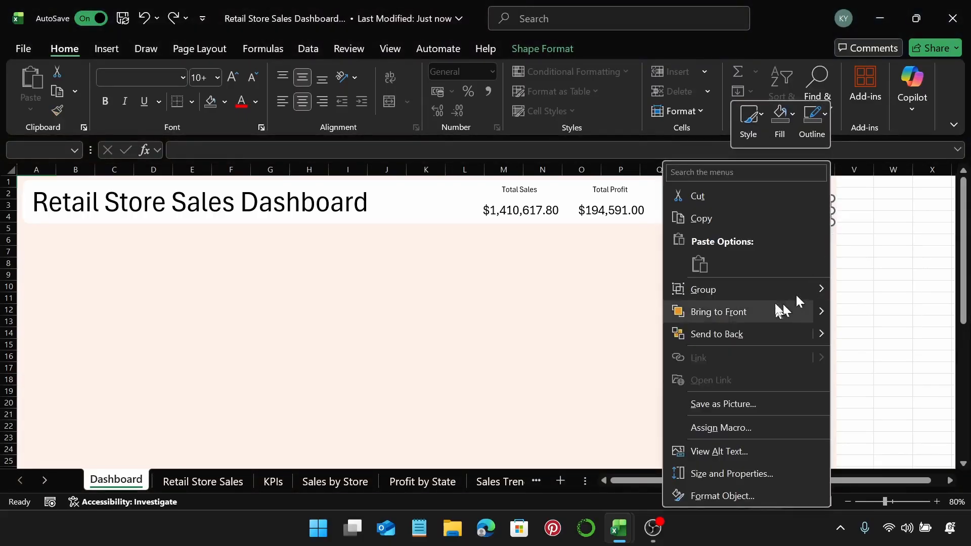
pyautogui.moveTo(775, 288)
pyautogui.click(839, 289)
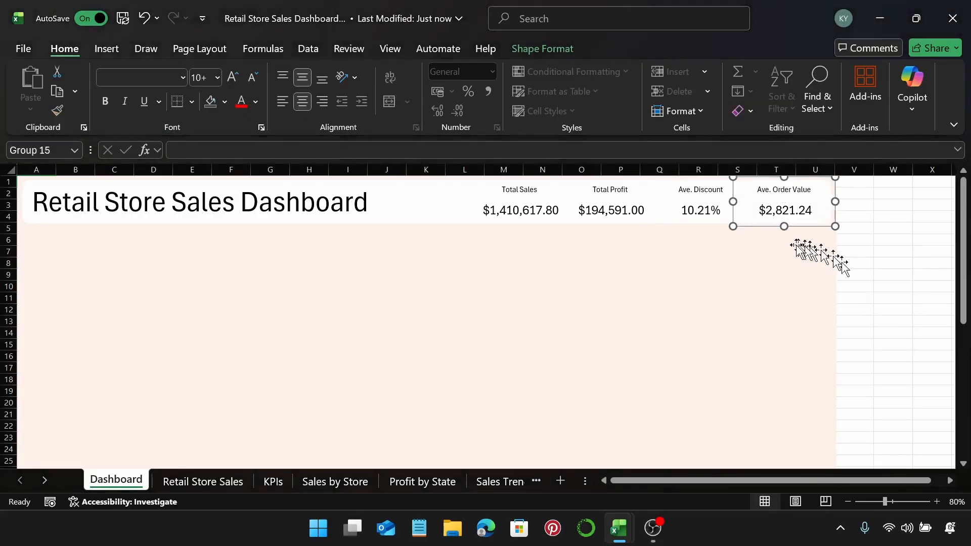
# Step: Nudge the Ave. Order Value group slightly right within the dashboard header
pyautogui.press('Right')
pyautogui.press('Right')
pyautogui.press('Right')
pyautogui.press('Right')
pyautogui.press('Right')
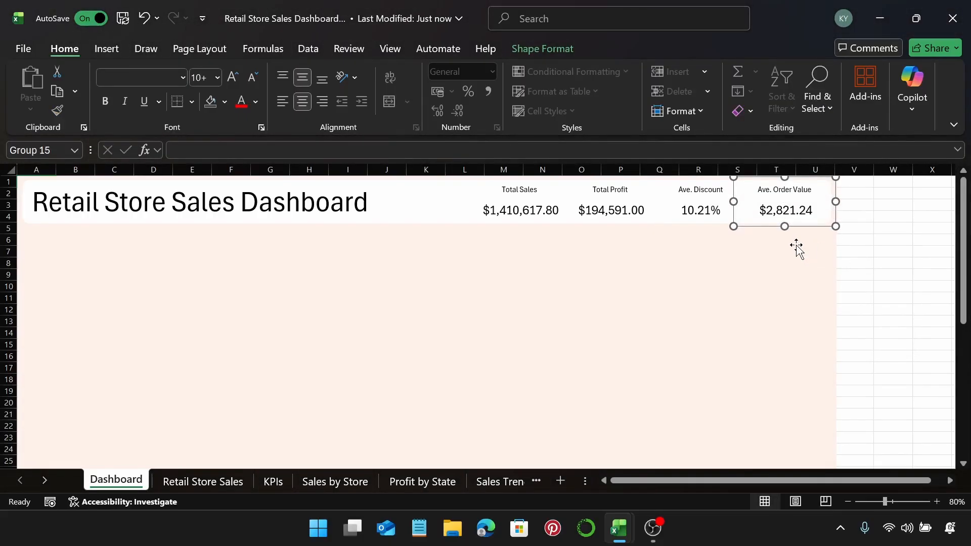
# Step: Nudge the Ave. Discount group right, closer to the Ave. Order Value group
pyautogui.click(718, 218)
pyautogui.press('Right')
pyautogui.press('Right')
pyautogui.press('Right')
pyautogui.press('Right')
pyautogui.press('Right')
pyautogui.press('Right')
pyautogui.press('Right')
pyautogui.press('Right')
pyautogui.press('Right')
pyautogui.press('Right')
pyautogui.press('Right')
pyautogui.press('Right')
pyautogui.press('Right')
pyautogui.press('Right')
pyautogui.press('Right')
pyautogui.press('Right')
pyautogui.press('Right')
pyautogui.press('Right')
pyautogui.press('Right')
pyautogui.press('Right')
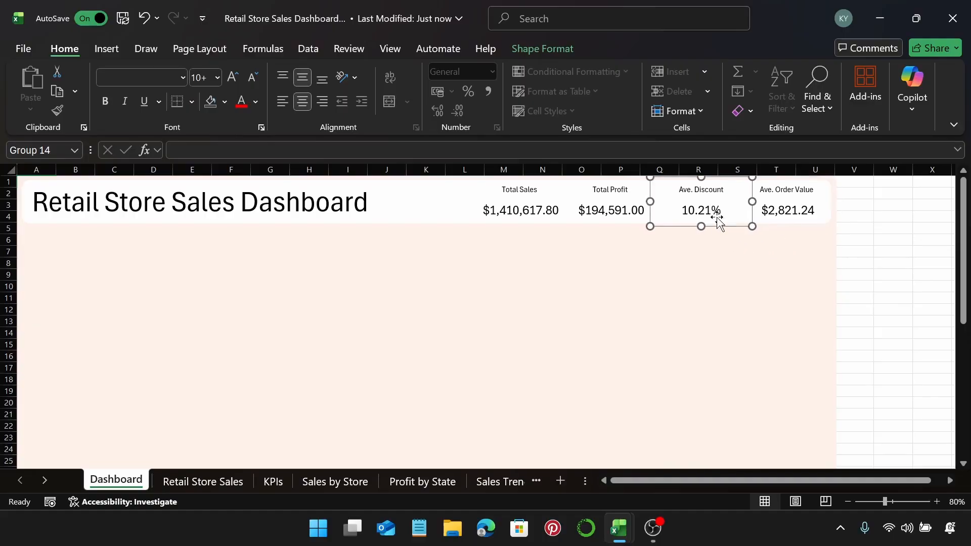
# Step: Move the Total Profit group right in small increments until it sits close to the Ave. Discount group
pyautogui.click(605, 205)
pyautogui.press('Right')
pyautogui.press('Right')
pyautogui.press('Right')
pyautogui.press('Right')
pyautogui.press('Right')
pyautogui.press('Right')
pyautogui.press('Right')
pyautogui.press('Right')
pyautogui.press('Right')
pyautogui.press('Right')
pyautogui.press('Right')
pyautogui.press('Right')
pyautogui.press('Right')
pyautogui.press('Right')
pyautogui.press('Right')
pyautogui.press('Right')
pyautogui.press('Right')
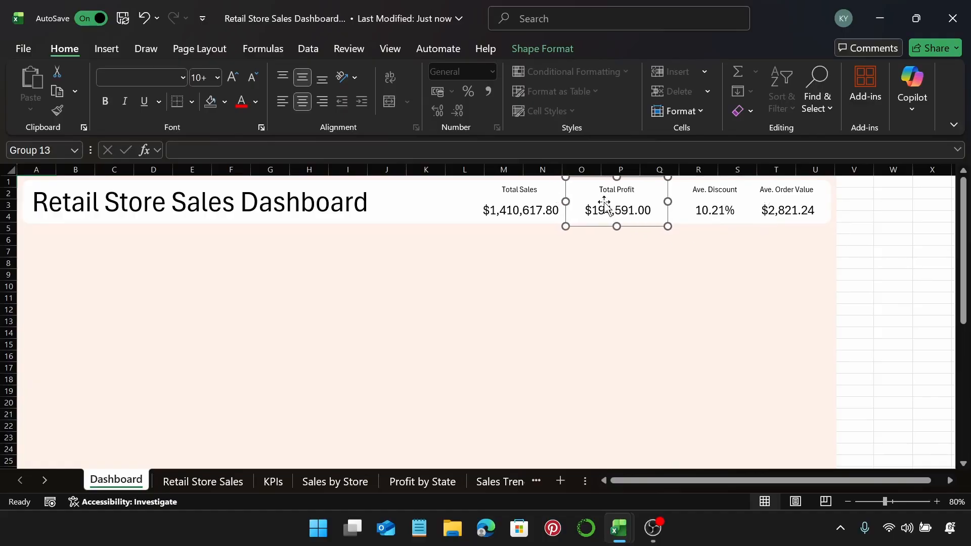
pyautogui.press('Right')
pyautogui.press('Right')
pyautogui.press('Right')
pyautogui.press('Right')
pyautogui.press('Right')
pyautogui.press('Right')
pyautogui.press('Right')
pyautogui.press('Right')
pyautogui.press('Right')
pyautogui.press('Right')
pyautogui.press('Right')
pyautogui.press('Right')
pyautogui.press('Right')
pyautogui.press('Right')
pyautogui.press('Right')
pyautogui.press('Right')
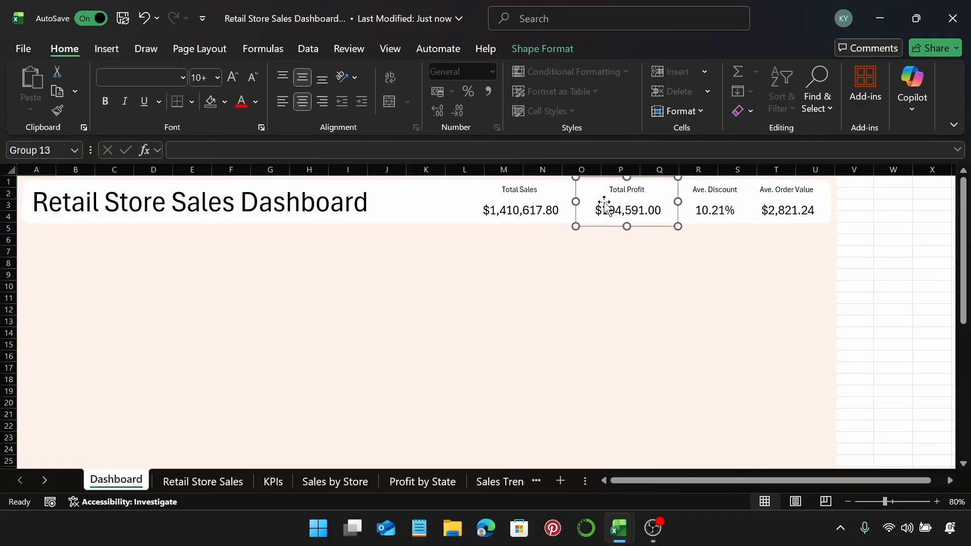
pyautogui.press('Right')
pyautogui.press('Right')
pyautogui.press('Right')
pyautogui.press('Right')
pyautogui.press('Right')
pyautogui.press('Right')
pyautogui.press('Right')
pyautogui.press('Right')
pyautogui.press('Right')
pyautogui.press('Right')
pyautogui.press('Right')
pyautogui.press('Right')
pyautogui.press('Right')
pyautogui.press('Right')
pyautogui.press('Right')
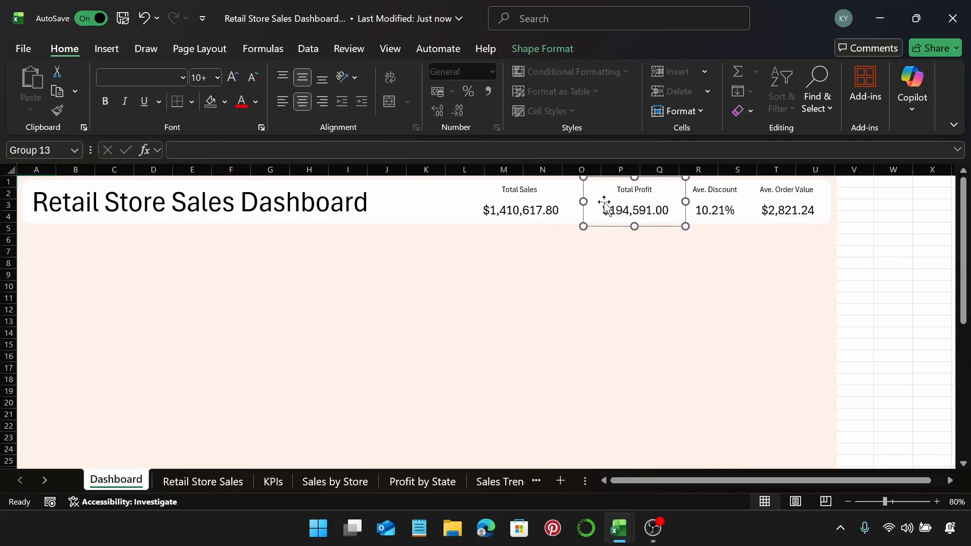
# Step: Shift the Total Sales group slightly right to balance the KPI spacing, and deselect it
pyautogui.click(524, 208)
pyautogui.press('Right')
pyautogui.press('Right')
pyautogui.press('Right')
pyautogui.press('Right')
pyautogui.press('Right')
pyautogui.press('Right')
pyautogui.press('Right')
pyautogui.press('Right')
pyautogui.press('Right')
pyautogui.press('Right')
pyautogui.press('Right')
pyautogui.press('Right')
pyautogui.press('Right')
pyautogui.press('Right')
pyautogui.press('Right')
pyautogui.press('Right')
pyautogui.press('Right')
pyautogui.press('Right')
pyautogui.press('Right')
pyautogui.press('Right')
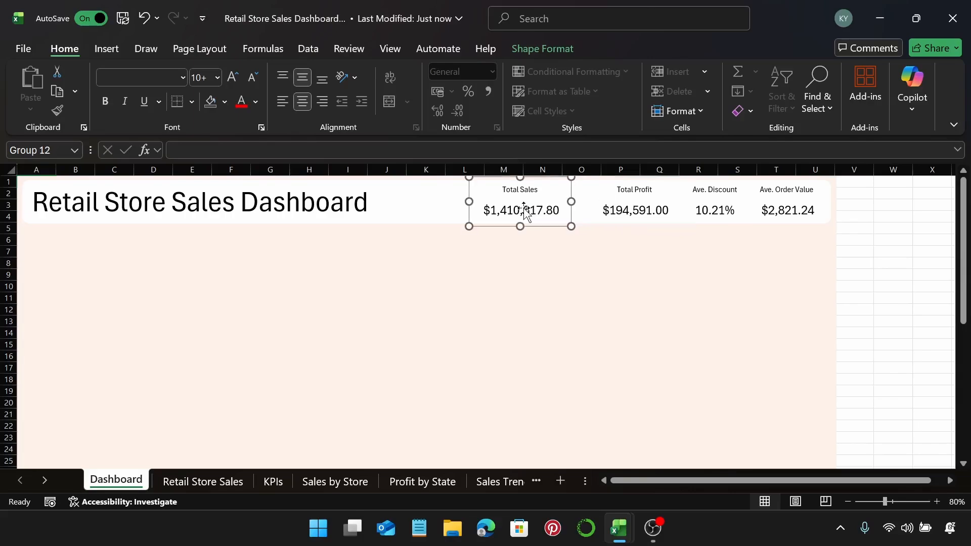
pyautogui.press('Right')
pyautogui.press('Right')
pyautogui.press('Right')
pyautogui.press('Right')
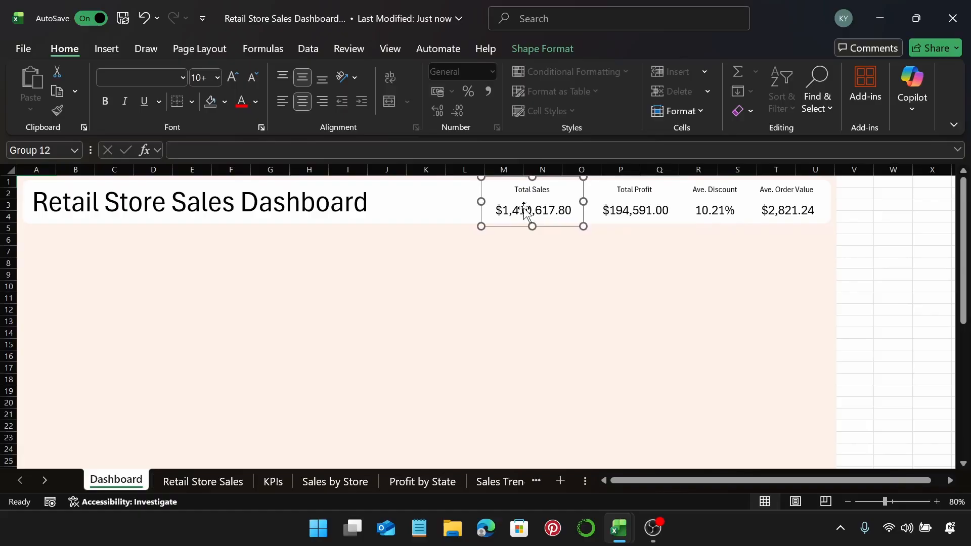
pyautogui.press('Escape')
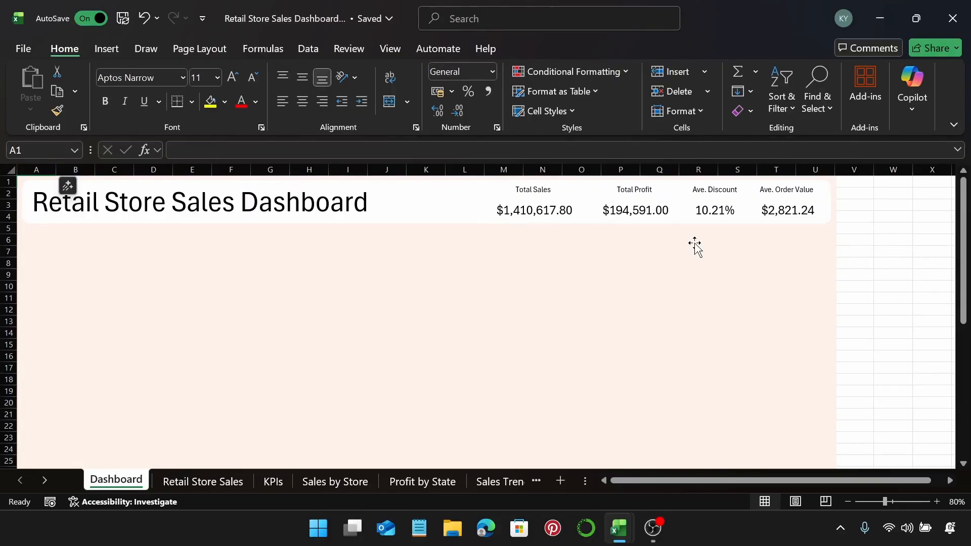
# Step: Copy the Sales by Store chart onto the Dashboard sheet and place it just below the title, over columns A to H
pyautogui.click(354, 481)
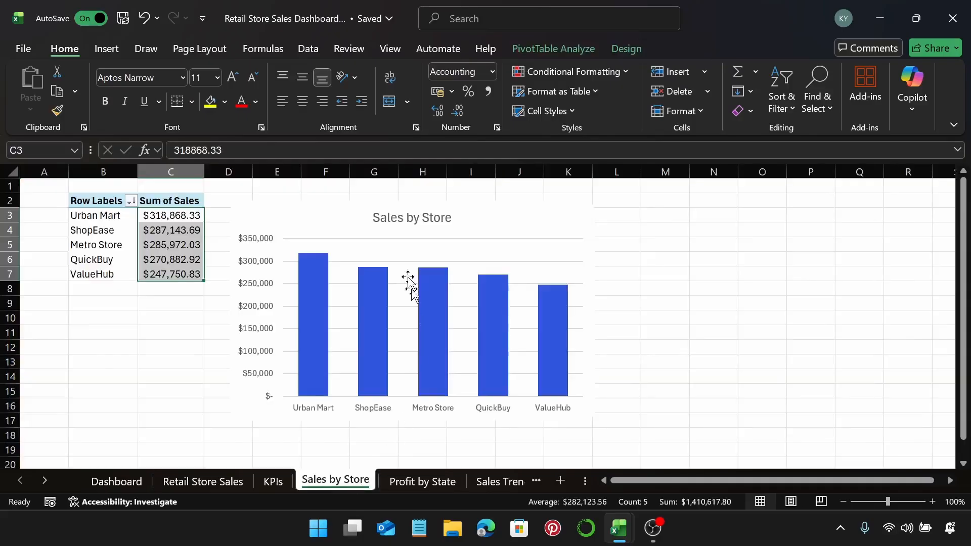
pyautogui.click(305, 220)
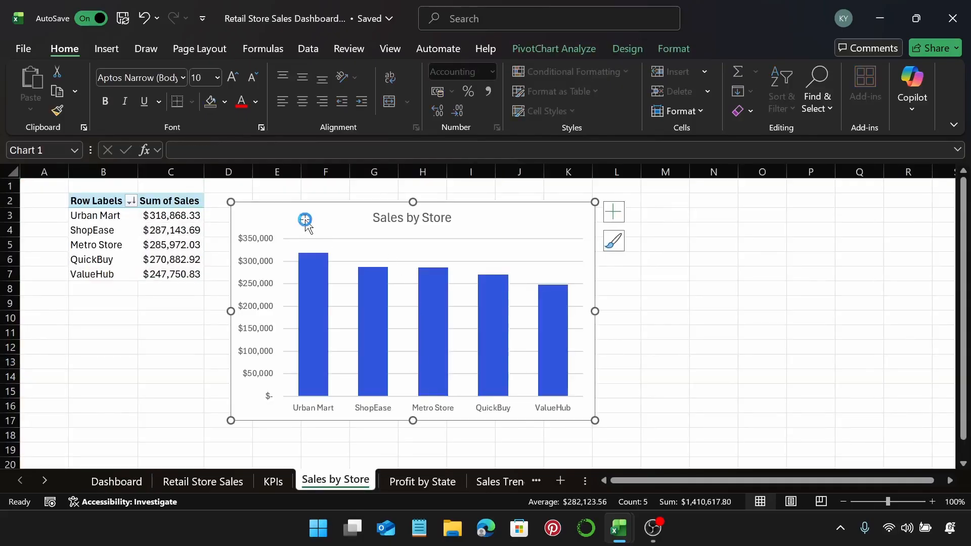
pyautogui.hotkey('ctrl', 'c')
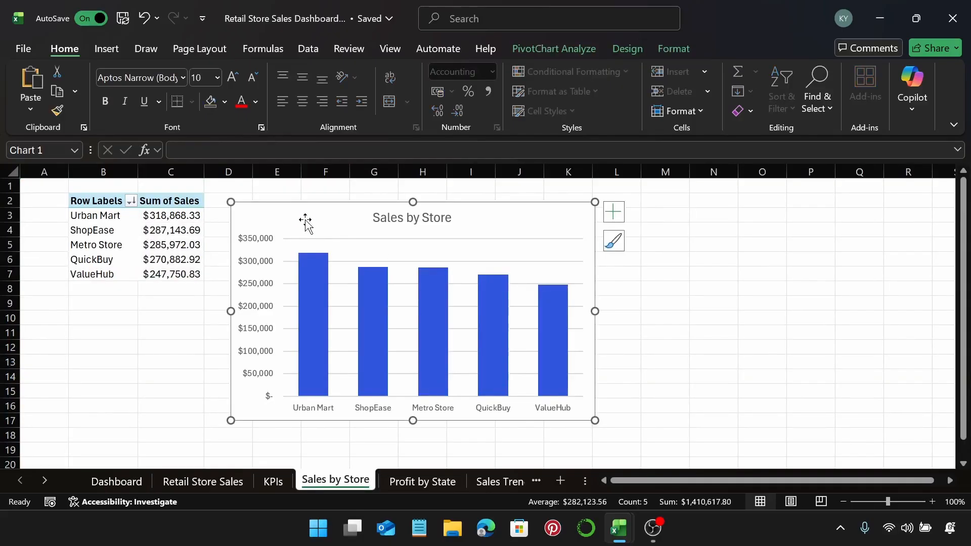
pyautogui.click(111, 481)
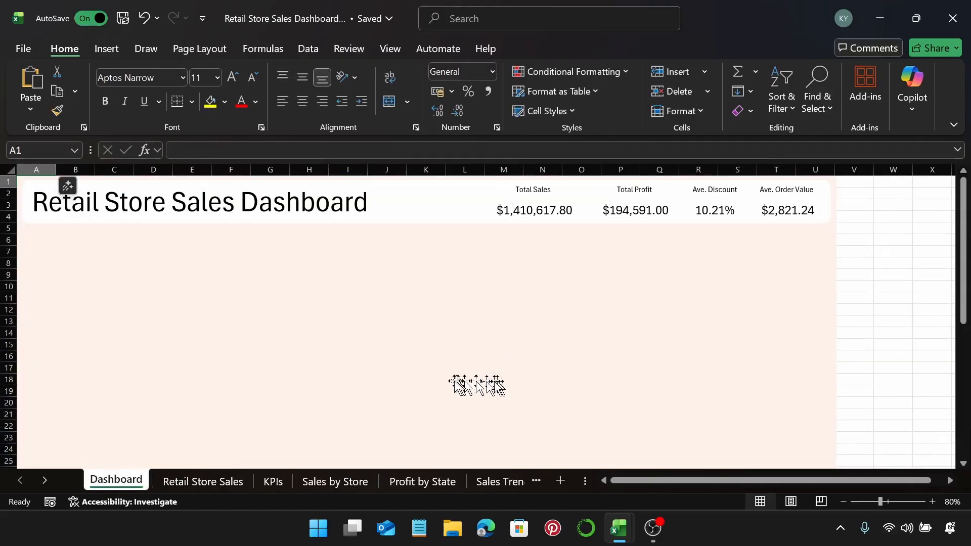
pyautogui.scroll(-3, 453, 381)
pyautogui.scroll(3, 454, 382)
pyautogui.click(113, 263)
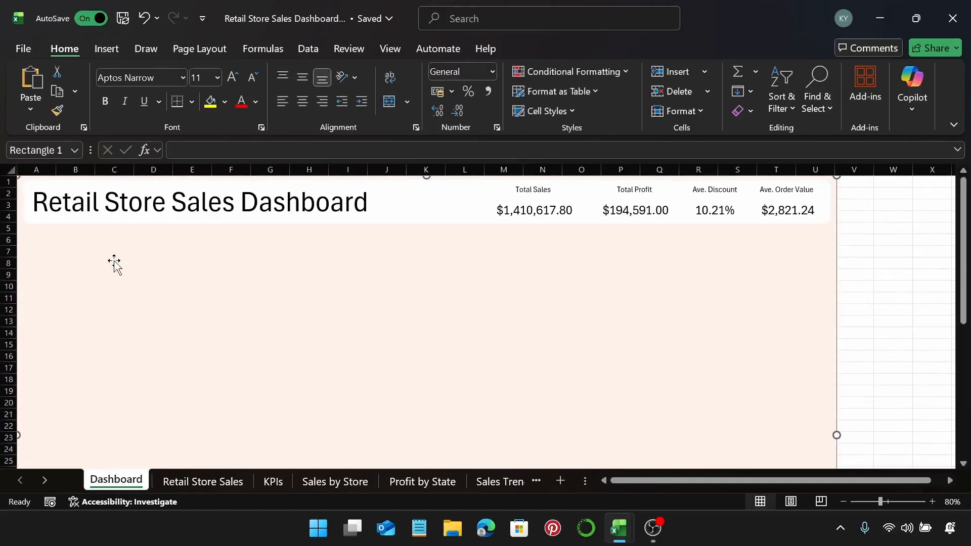
pyautogui.hotkey('ctrl', 'v')
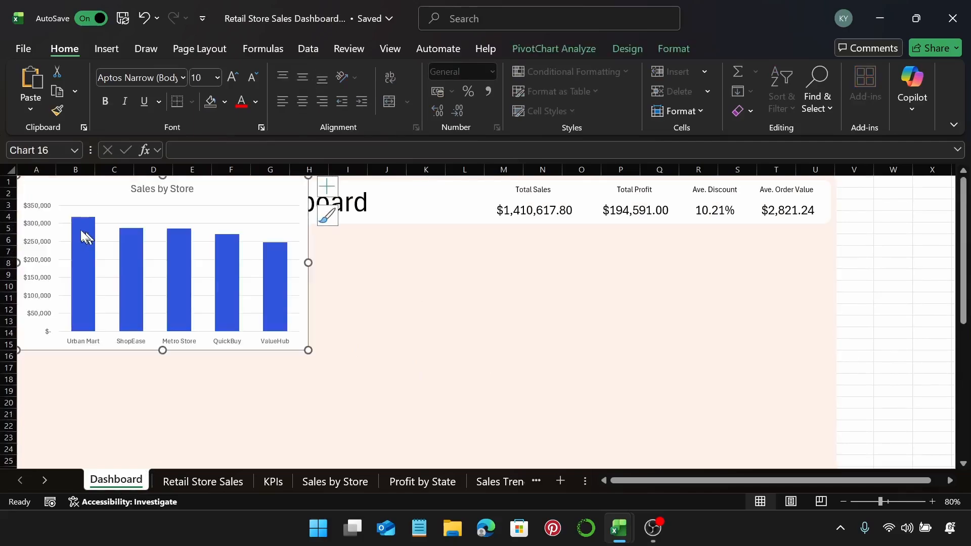
pyautogui.moveTo(69, 187); pyautogui.dragTo(80, 241)
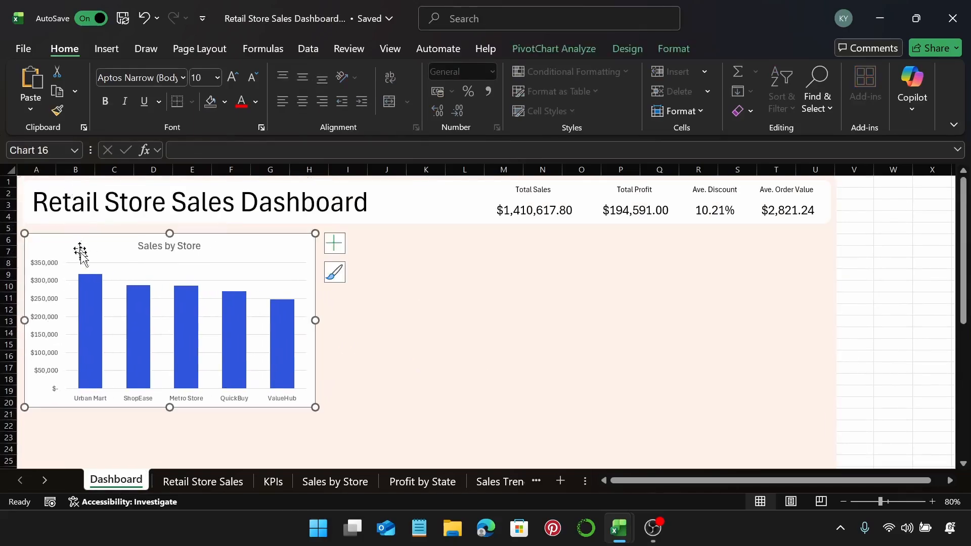
# Step: Copy the Profit by State chart onto the Dashboard sheet and place it directly right of the Sales by Store chart
pyautogui.click(401, 485)
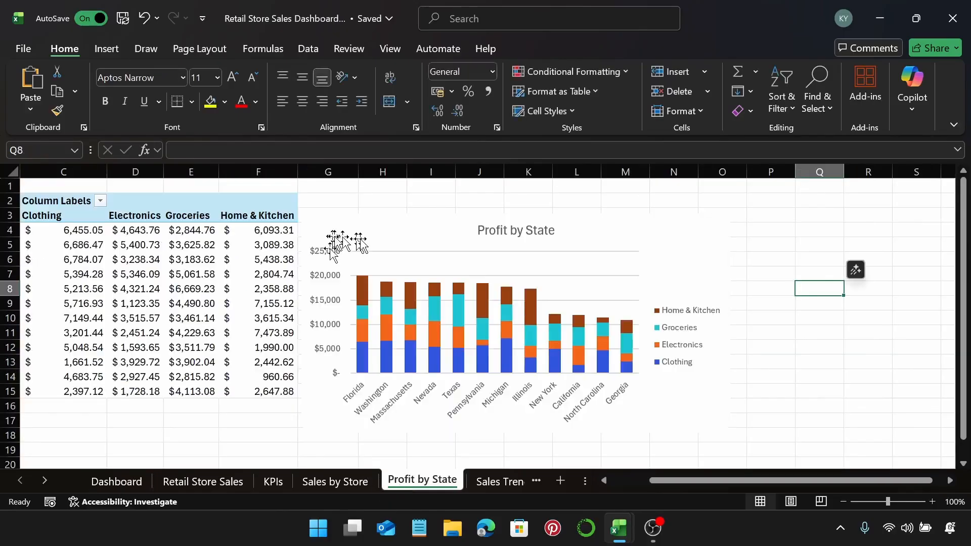
pyautogui.click(360, 242)
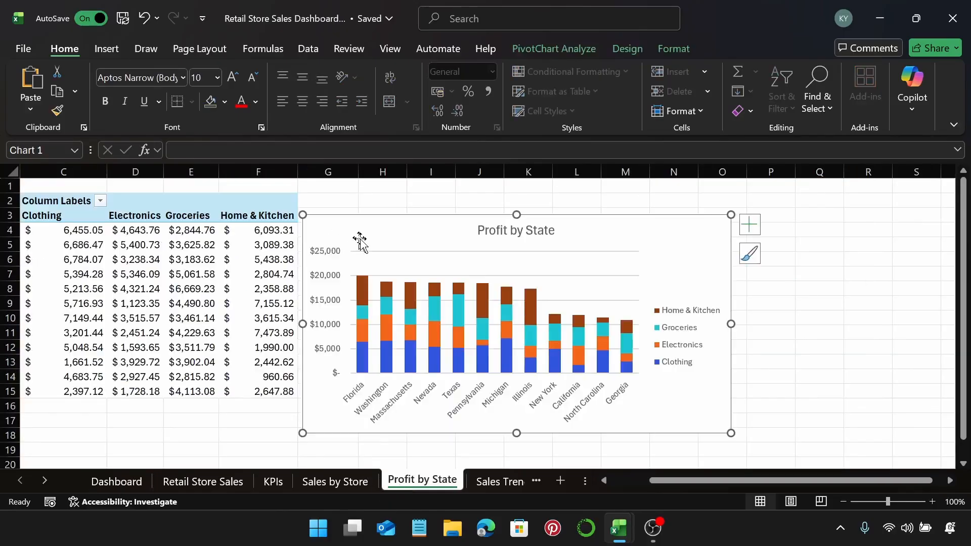
pyautogui.click(124, 481)
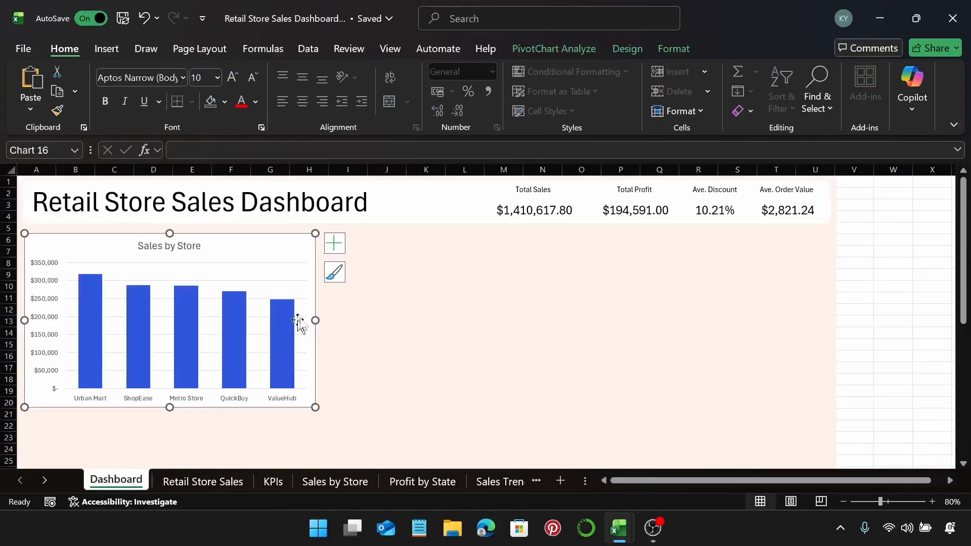
pyautogui.click(380, 308)
pyautogui.hotkey('ctrl', 'v')
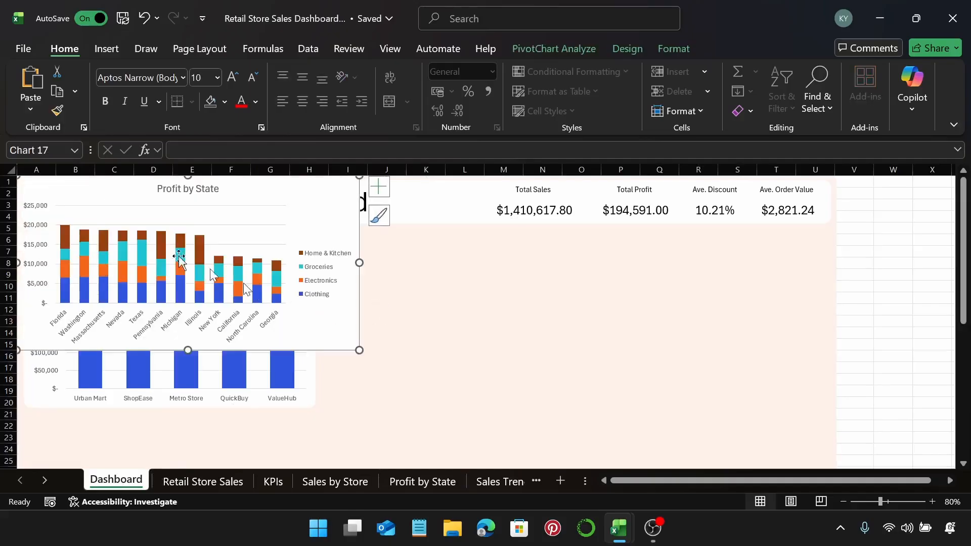
pyautogui.moveTo(55, 184); pyautogui.dragTo(360, 243)
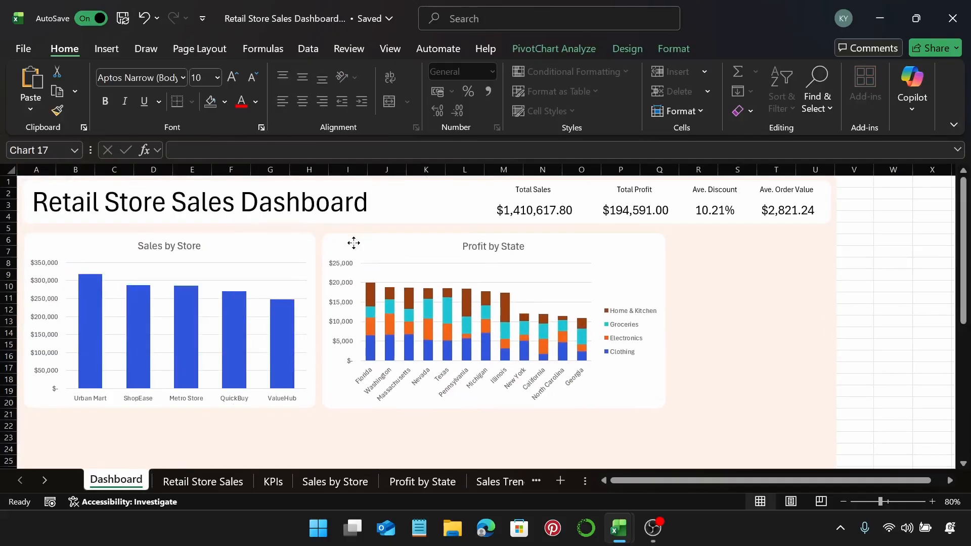
# Step: Copy the Sales Trend chart onto the Dashboard sheet and place it to the right of the Profit by State chart
pyautogui.click(481, 482)
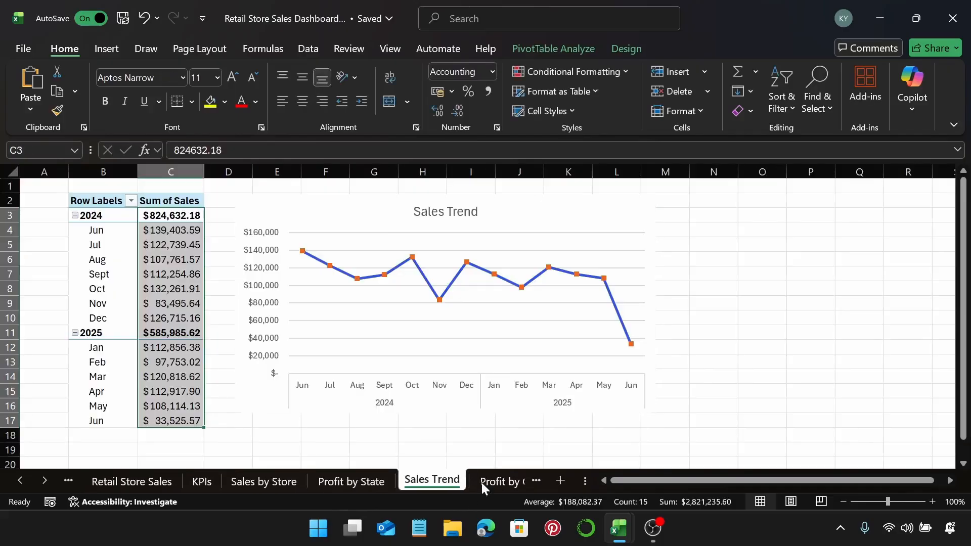
pyautogui.click(349, 216)
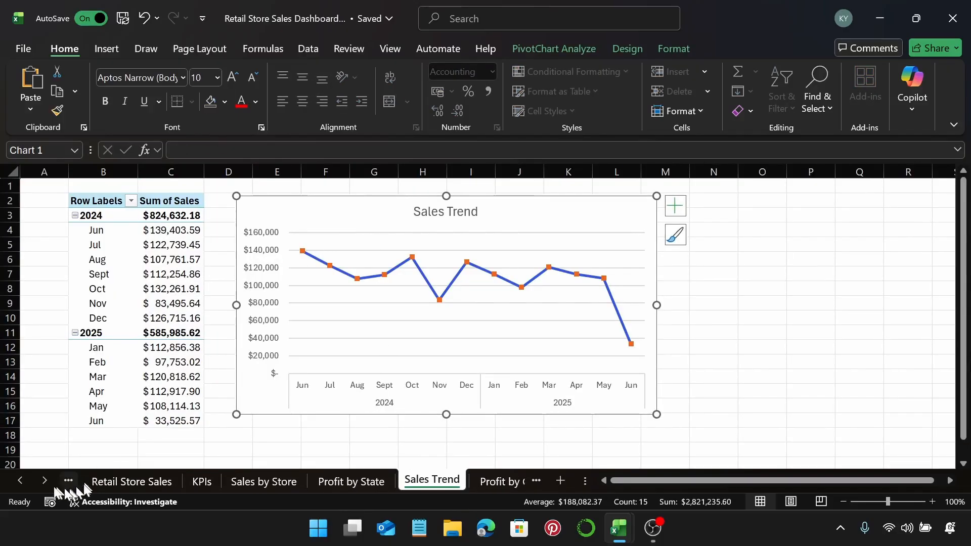
pyautogui.click(21, 482)
pyautogui.click(105, 482)
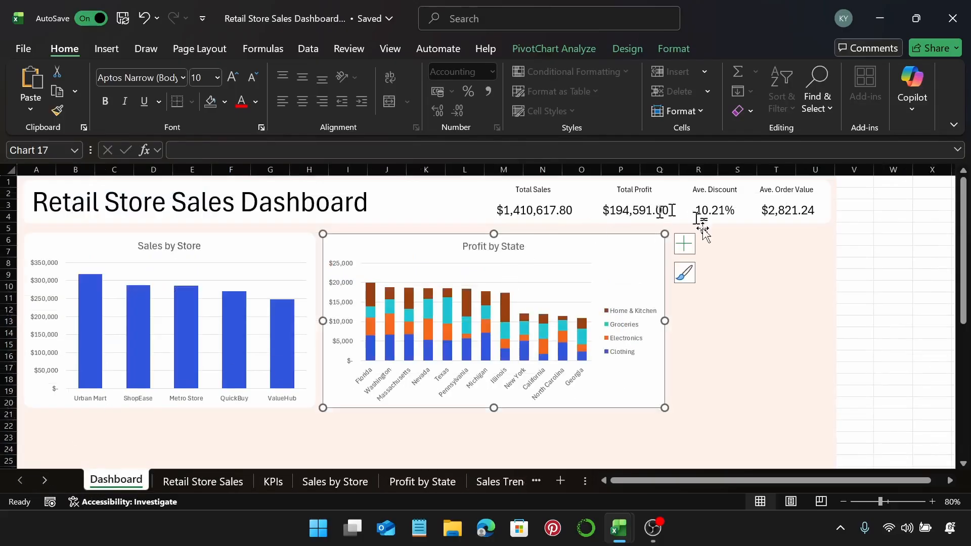
pyautogui.click(684, 273)
pyautogui.click(692, 316)
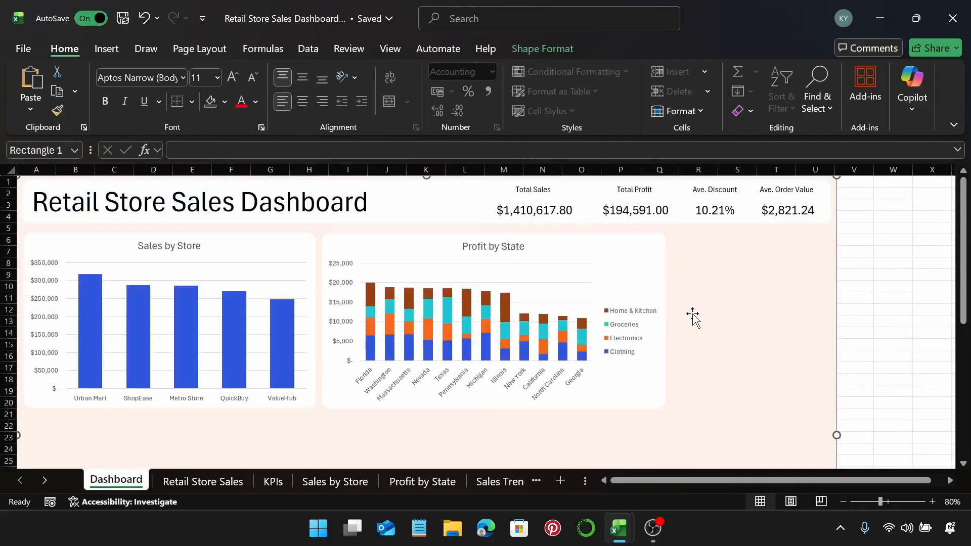
pyautogui.hotkey('ctrl', 'v')
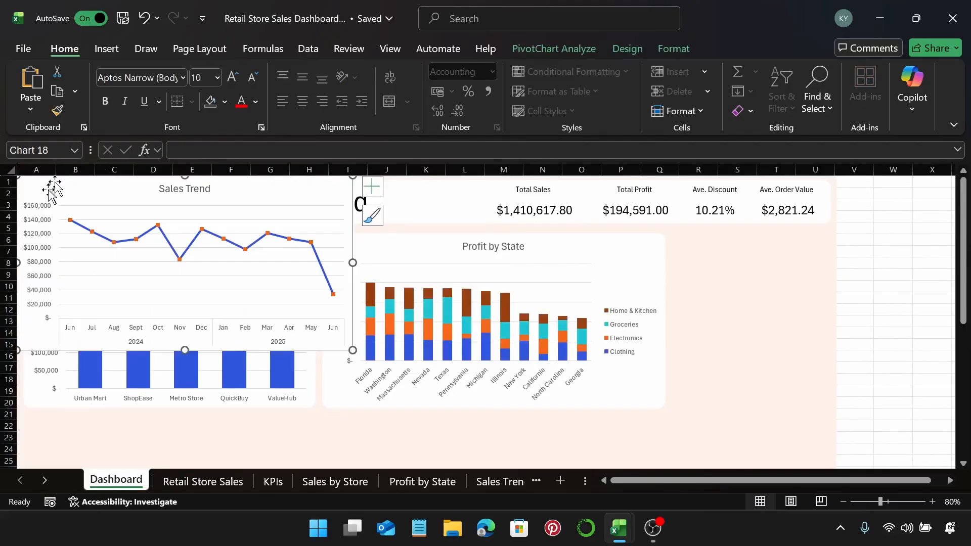
pyautogui.moveTo(54, 191); pyautogui.dragTo(712, 253)
# Step: Select and copy the Profit by Category chart together with the State and Customer Segment slicers from the Profit by Category sheet
pyautogui.scroll(-2, 576, 323)
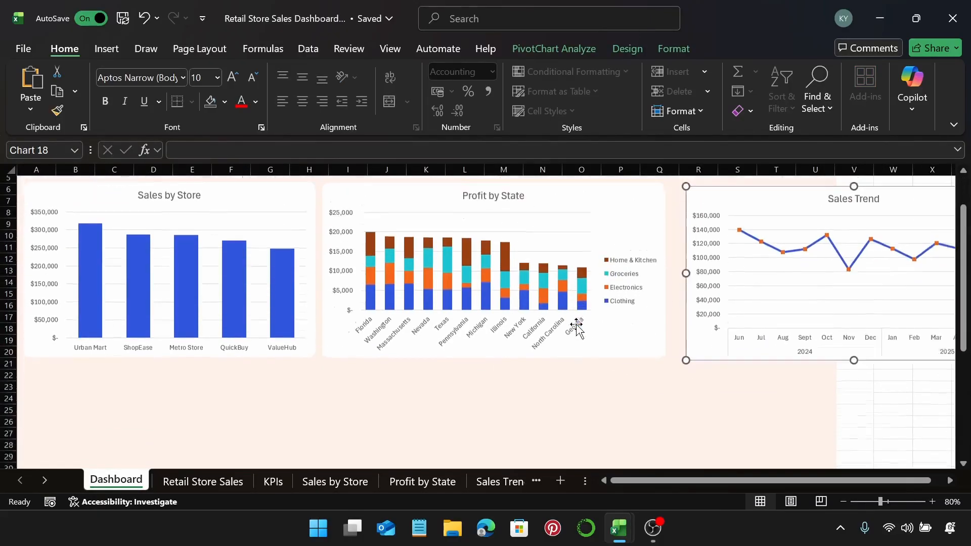
pyautogui.scroll(-9, 556, 314)
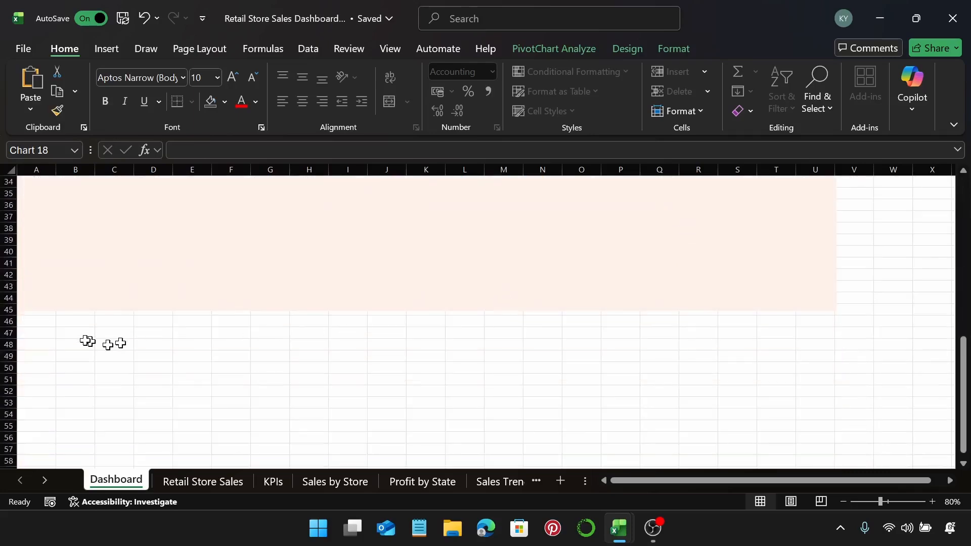
pyautogui.click(81, 344)
pyautogui.click(45, 480)
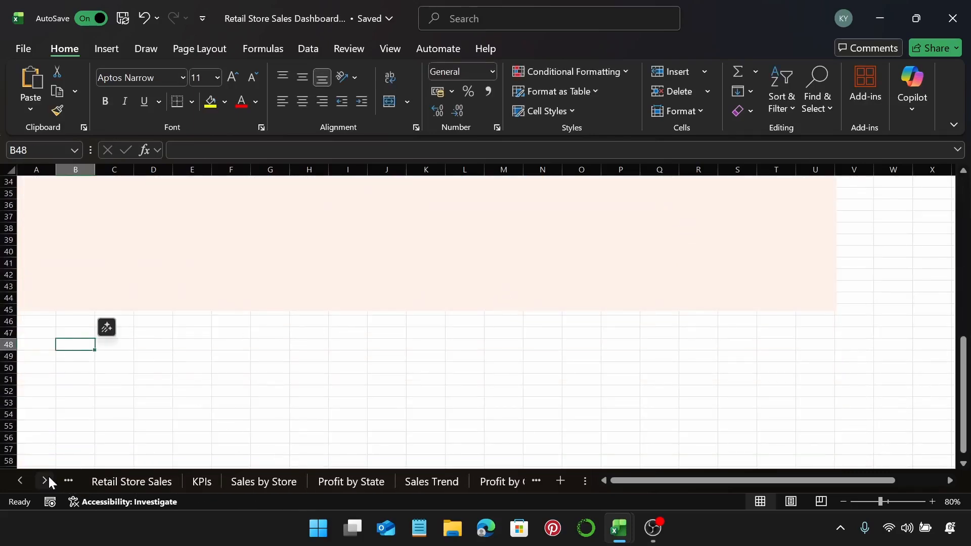
pyautogui.click(45, 479)
pyautogui.click(45, 479)
pyautogui.click(45, 479)
pyautogui.click(303, 483)
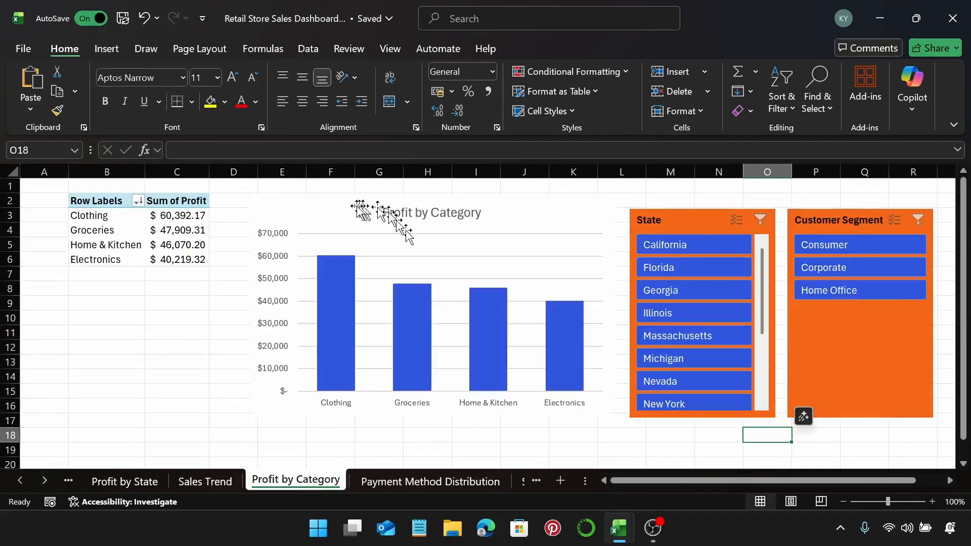
pyautogui.click(334, 219)
pyautogui.keyDown('ctrl'); pyautogui.click(677, 222); pyautogui.keyUp('ctrl')
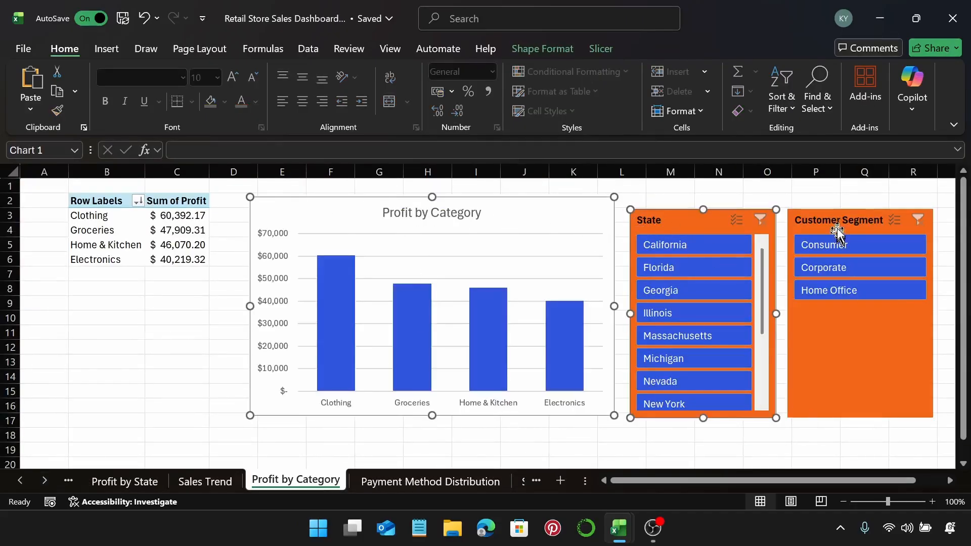
pyautogui.keyDown('ctrl'); pyautogui.click(833, 222); pyautogui.keyUp('ctrl')
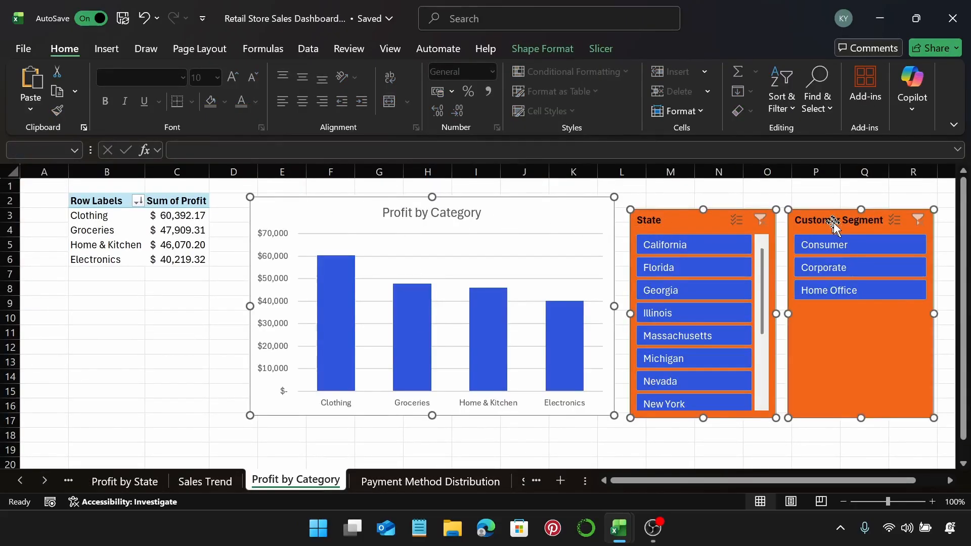
# Step: Paste the Profit by Category chart and its two slicers onto the Dashboard sheet at cell AA8, right of the Sales Trend chart
pyautogui.click(20, 480)
pyautogui.click(21, 479)
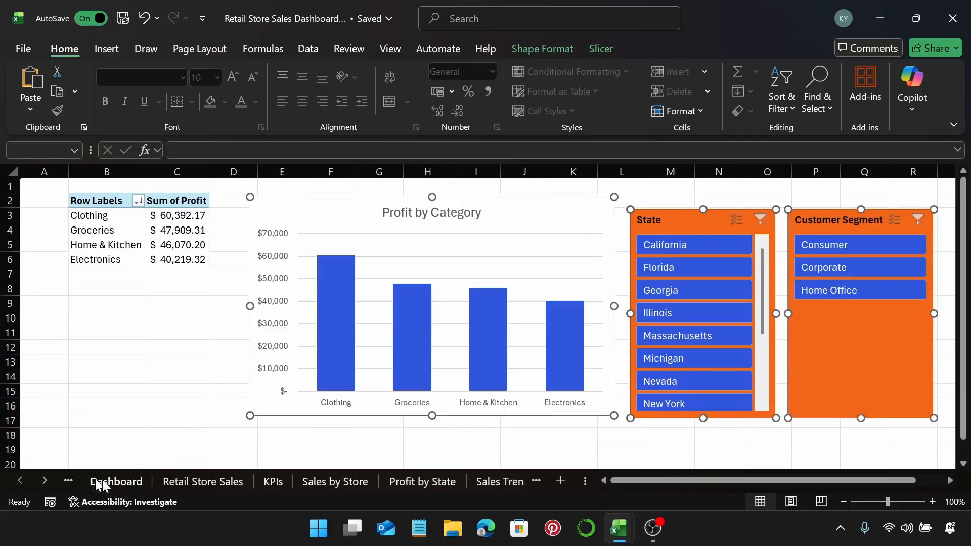
pyautogui.click(102, 480)
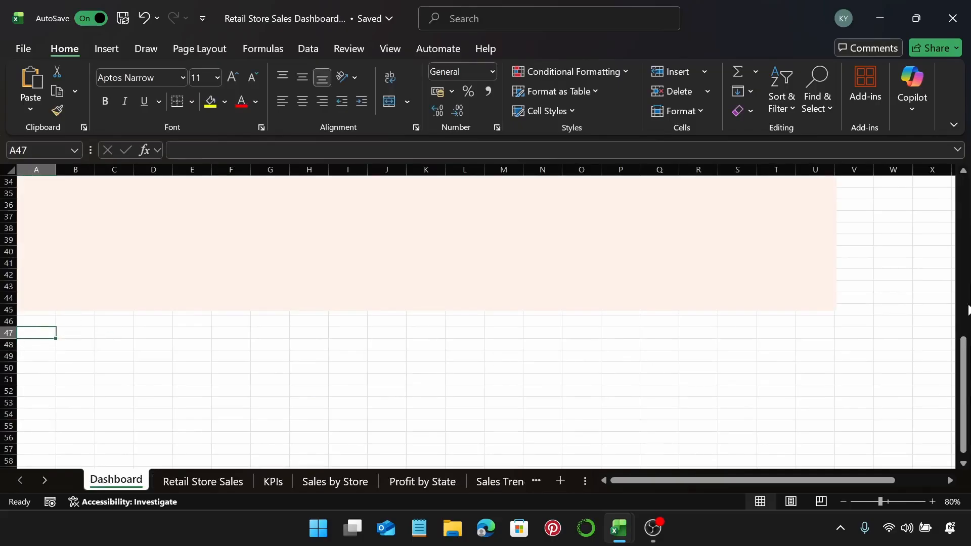
pyautogui.moveTo(963, 349); pyautogui.dragTo(963, 203)
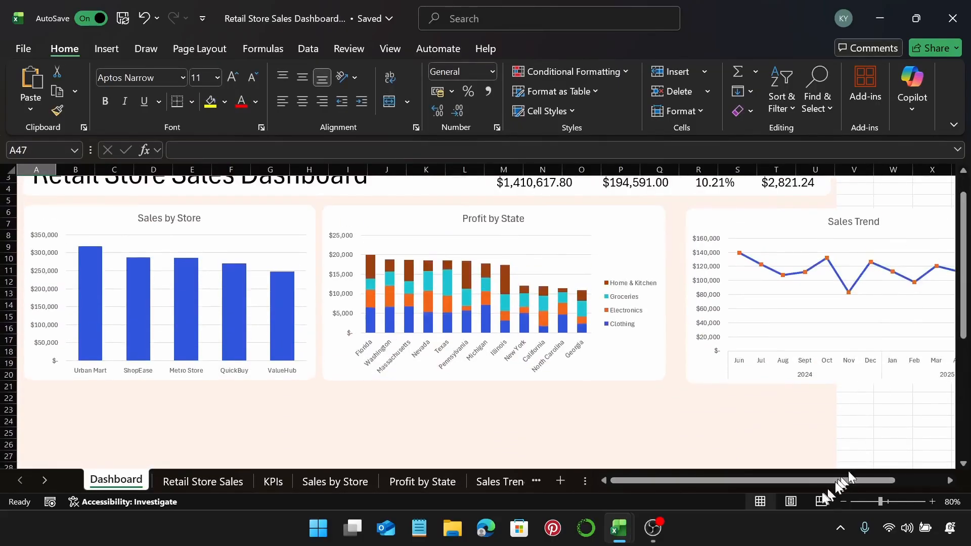
pyautogui.moveTo(848, 476); pyautogui.dragTo(895, 477)
pyautogui.click(913, 235)
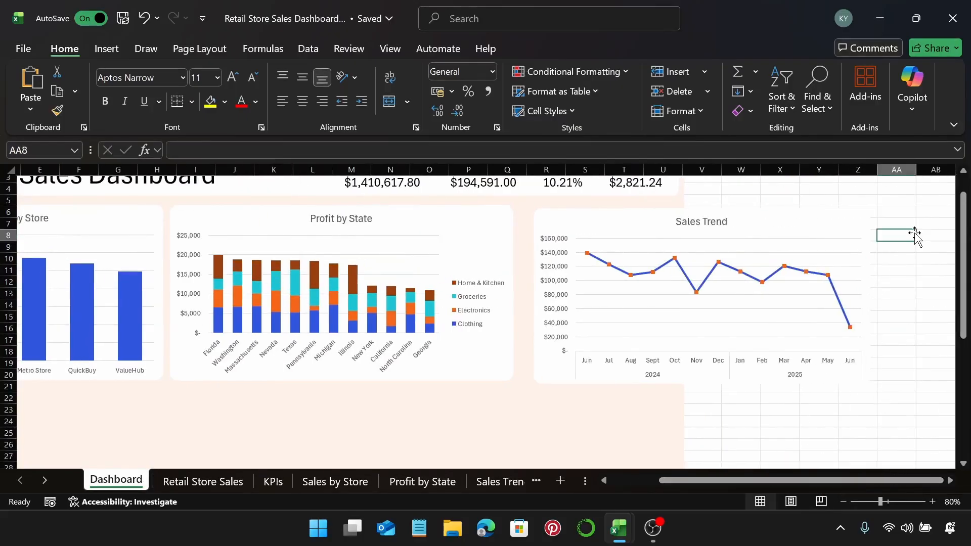
pyautogui.hotkey('ctrl', 'v')
# Step: Select and copy the doughnut chart on the Payment Method Distribution sheet
pyautogui.scroll(-1, 781, 419)
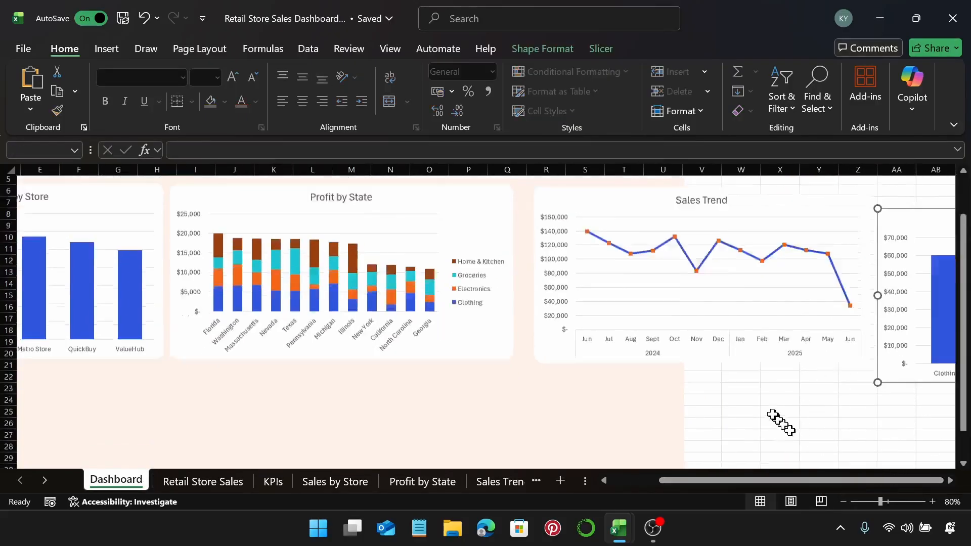
pyautogui.scroll(-5, 774, 417)
pyautogui.moveTo(729, 481); pyautogui.dragTo(620, 484)
pyautogui.scroll(-4, 659, 368)
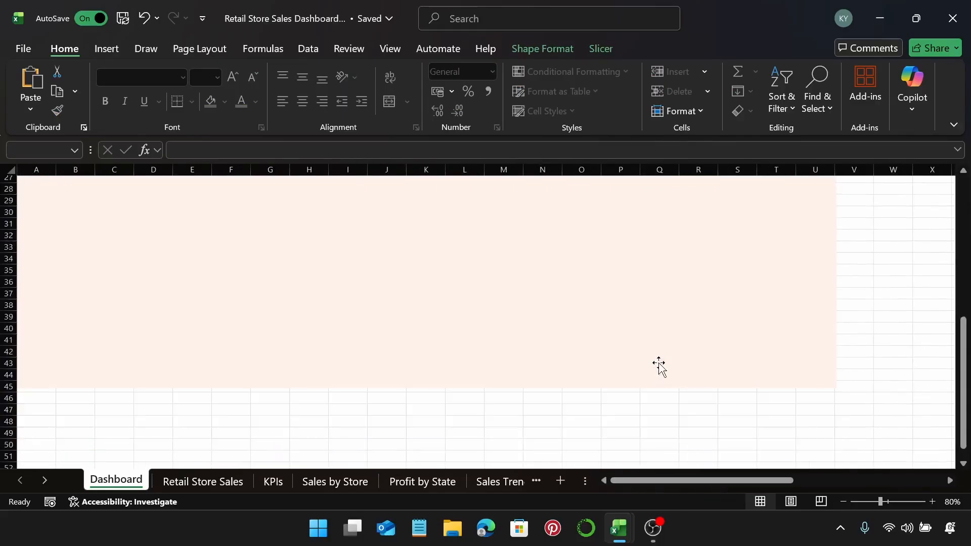
pyautogui.click(43, 483)
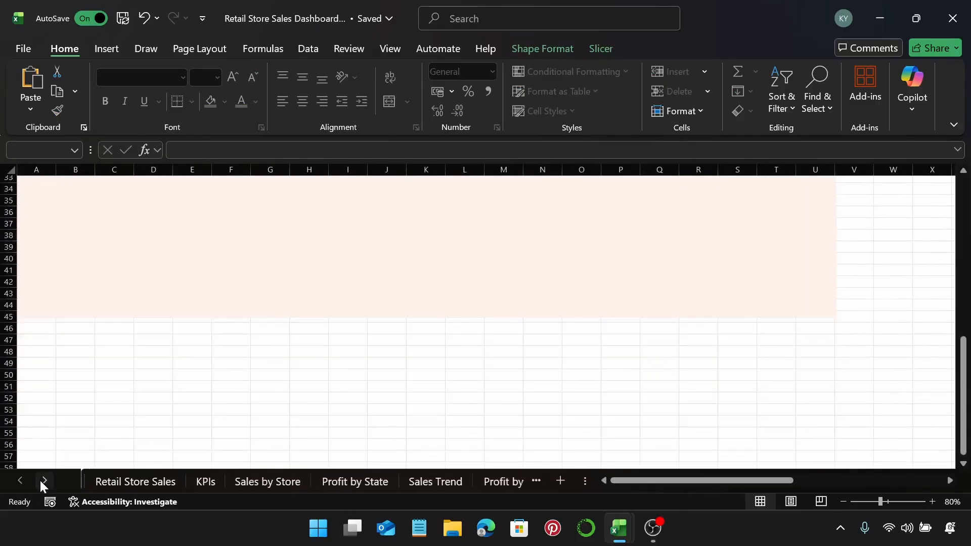
pyautogui.click(43, 482)
pyautogui.click(43, 482)
pyautogui.click(43, 483)
pyautogui.click(43, 483)
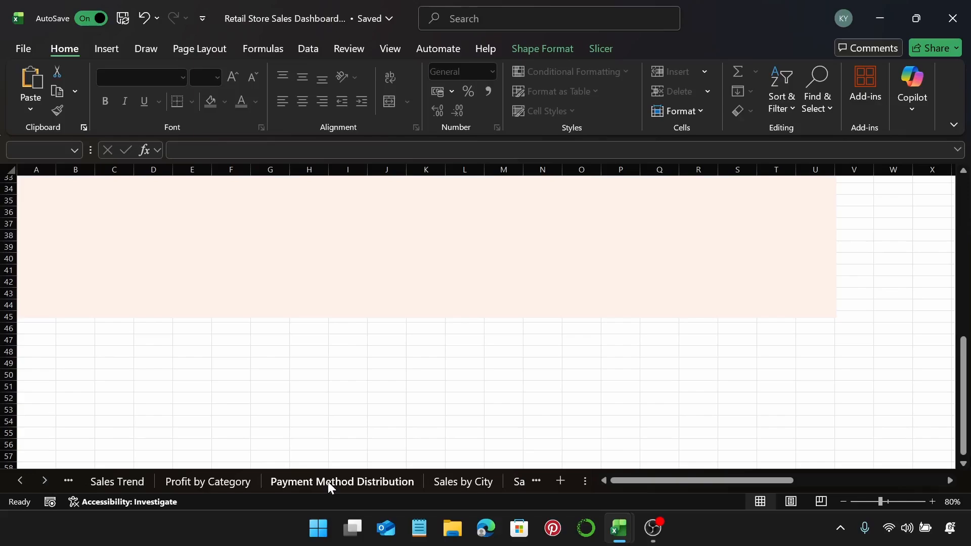
pyautogui.click(223, 490)
pyautogui.click(297, 488)
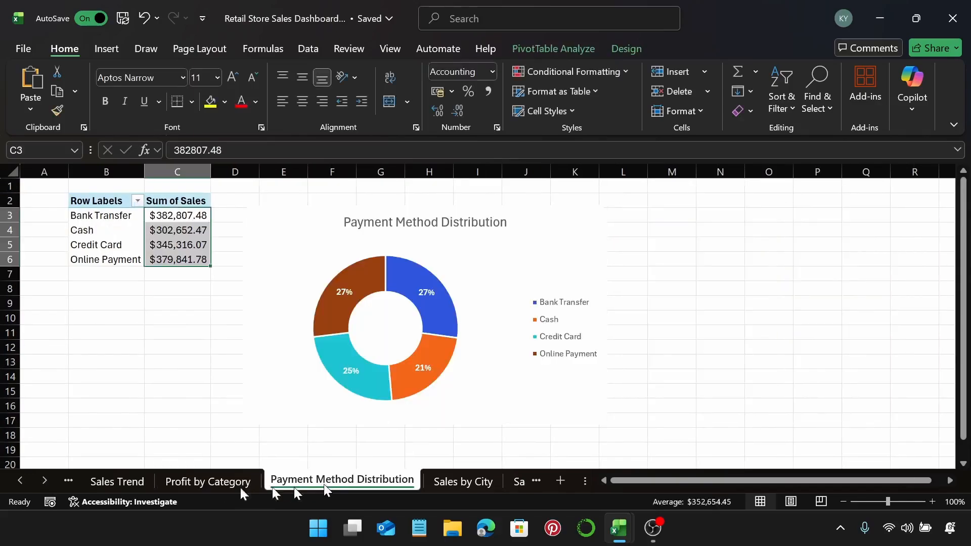
pyautogui.click(271, 243)
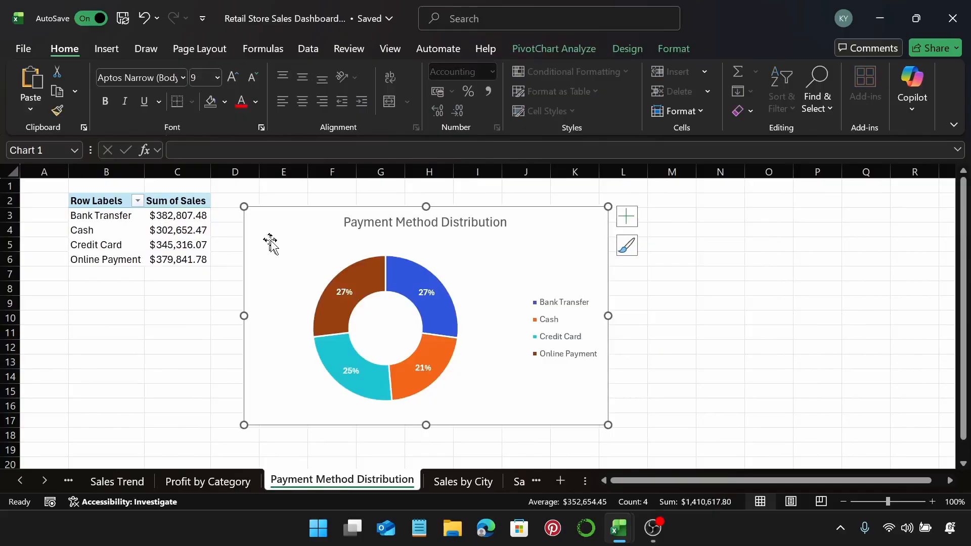
# Step: Paste the Payment Method Distribution chart onto the Dashboard sheet at cell B48, below the coloured background
pyautogui.click(14, 481)
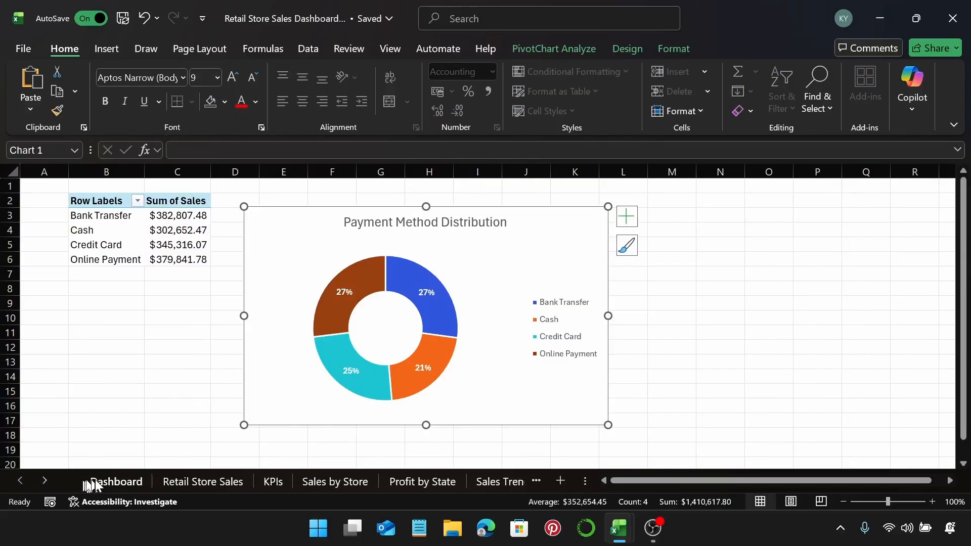
pyautogui.click(88, 485)
pyautogui.click(66, 346)
pyautogui.hotkey('ctrl', 'v')
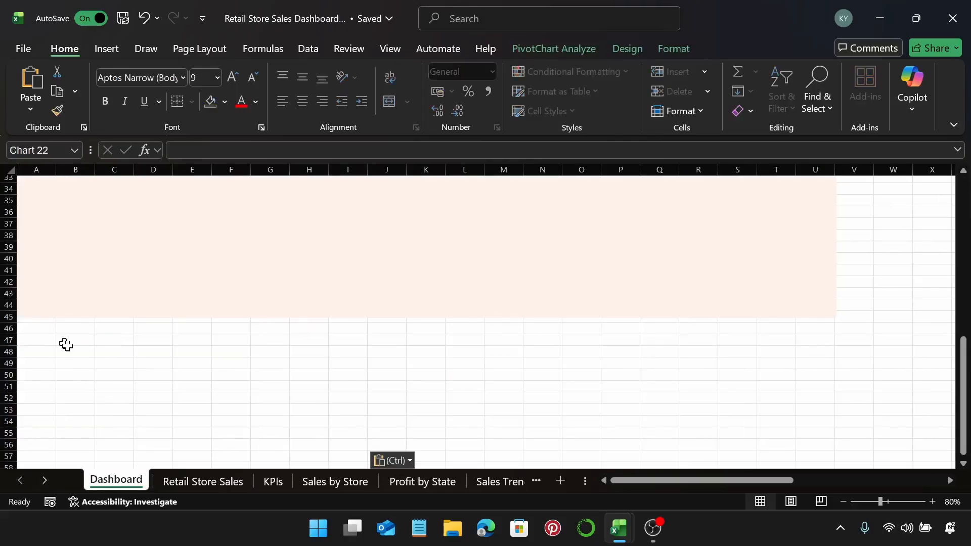
# Step: Select and copy the column chart on the Sales by City sheet
pyautogui.click(44, 478)
pyautogui.click(44, 478)
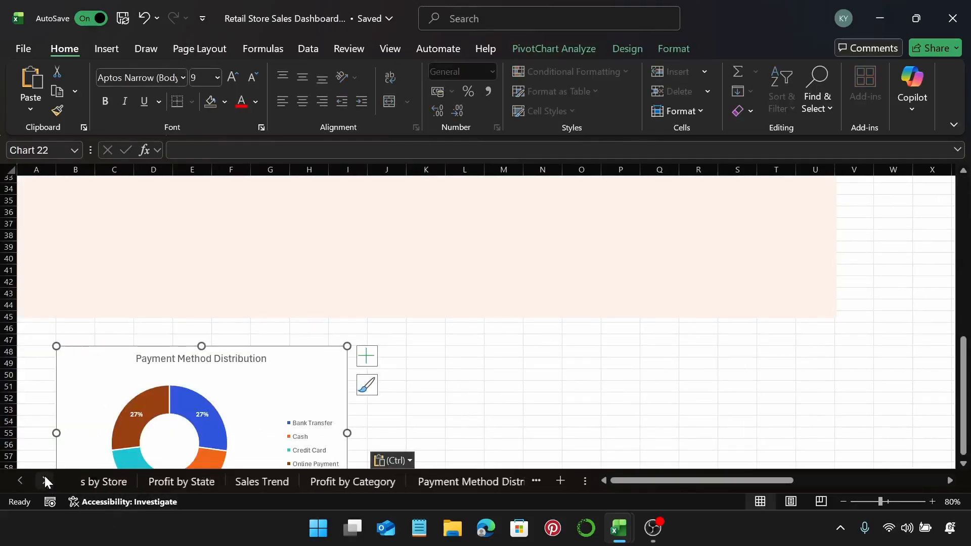
pyautogui.click(44, 477)
pyautogui.click(45, 478)
pyautogui.click(44, 481)
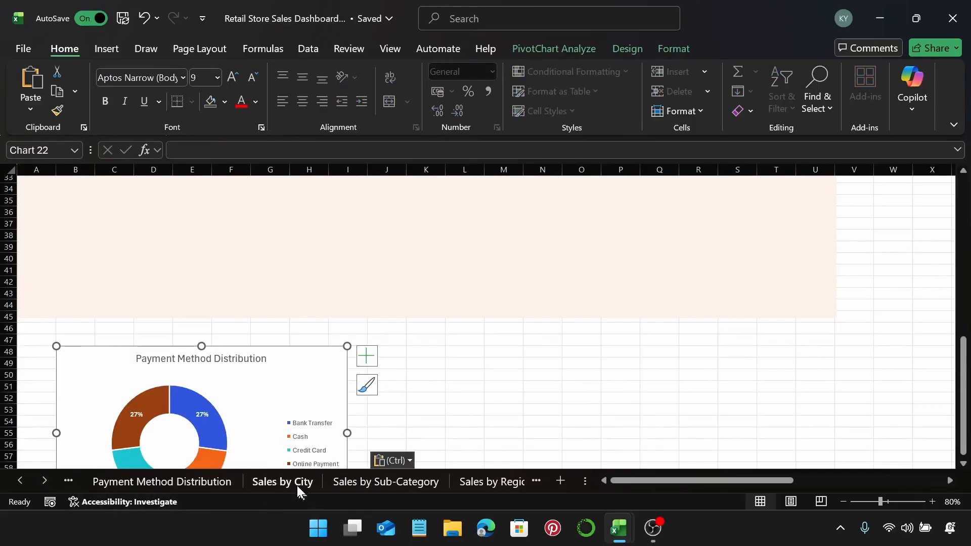
pyautogui.click(298, 483)
pyautogui.click(292, 221)
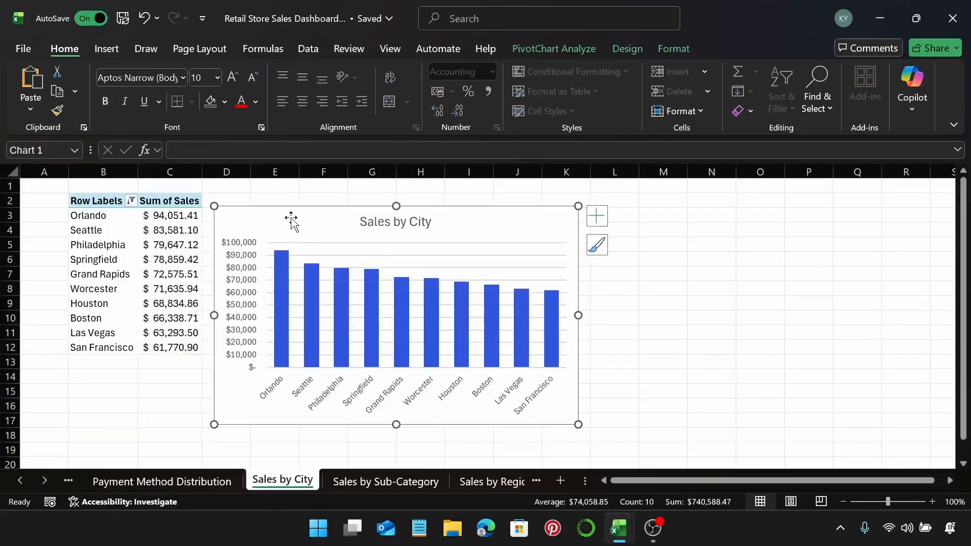
# Step: Paste the Sales by City chart onto the Dashboard sheet at cell J48, beside the Payment Method Distribution chart
pyautogui.click(19, 480)
pyautogui.click(19, 480)
pyautogui.click(19, 480)
pyautogui.click(20, 481)
pyautogui.click(19, 480)
pyautogui.click(19, 480)
pyautogui.click(19, 480)
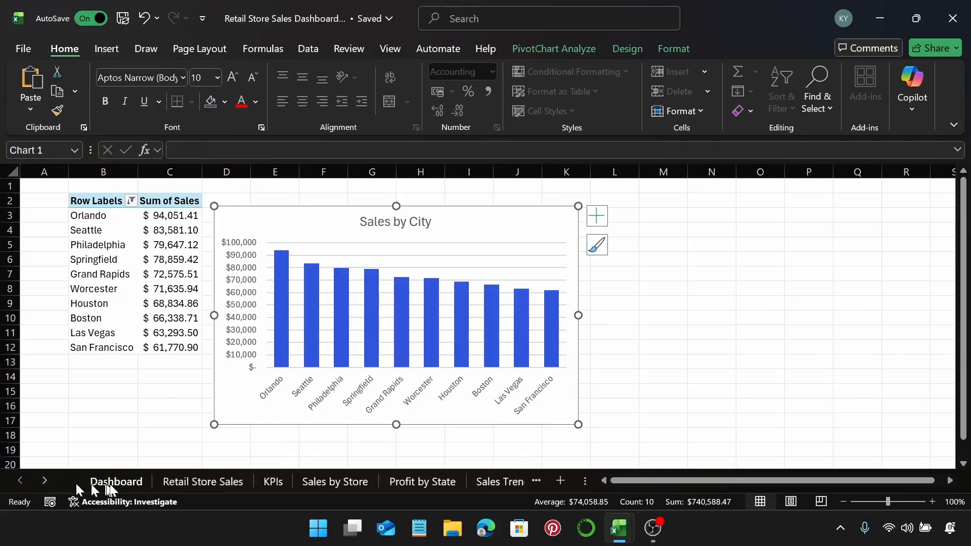
pyautogui.click(103, 483)
pyautogui.click(405, 357)
pyautogui.hotkey('ctrl', 'v')
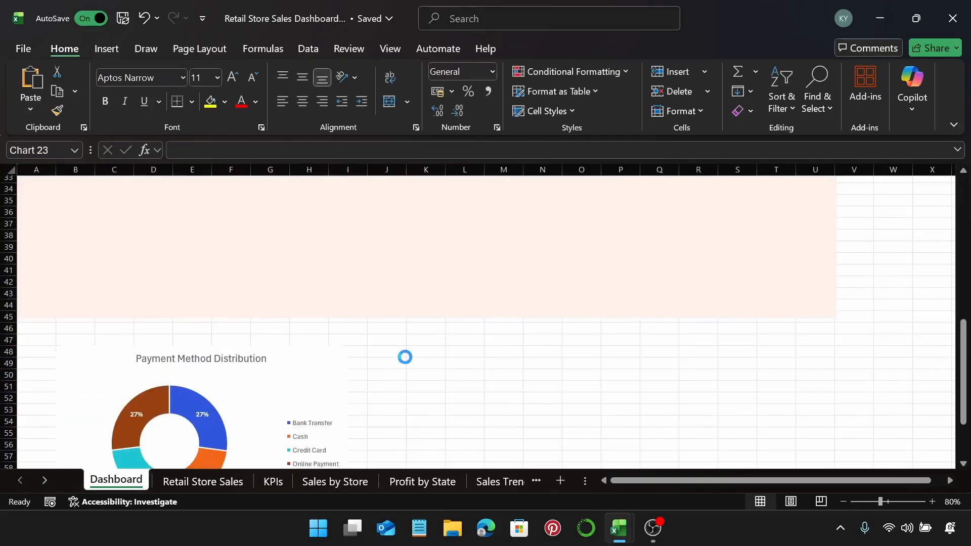
# Step: Select and copy the column chart on the Sales by Sub-Category sheet
pyautogui.click(39, 481)
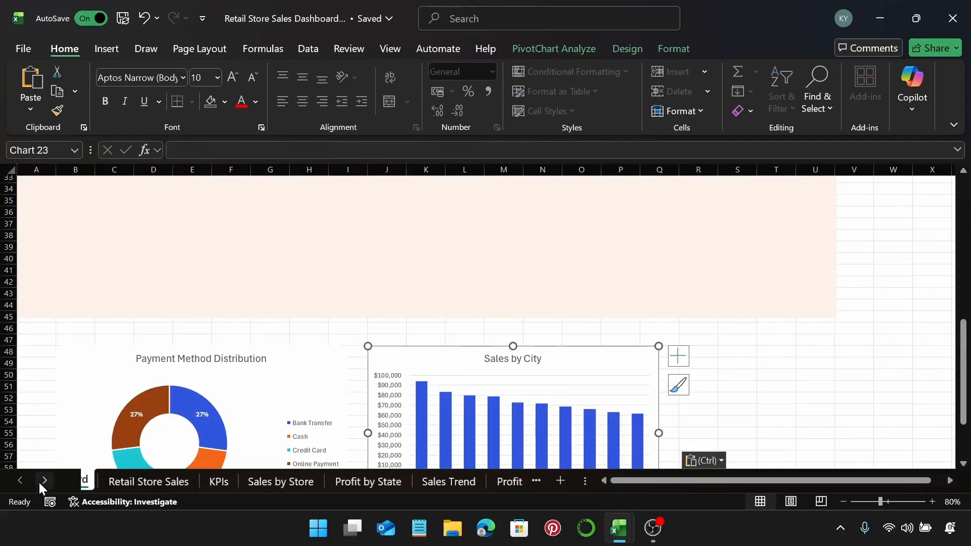
pyautogui.click(39, 481)
pyautogui.click(40, 481)
pyautogui.click(39, 481)
pyautogui.click(40, 481)
pyautogui.click(38, 482)
pyautogui.click(39, 482)
pyautogui.click(38, 482)
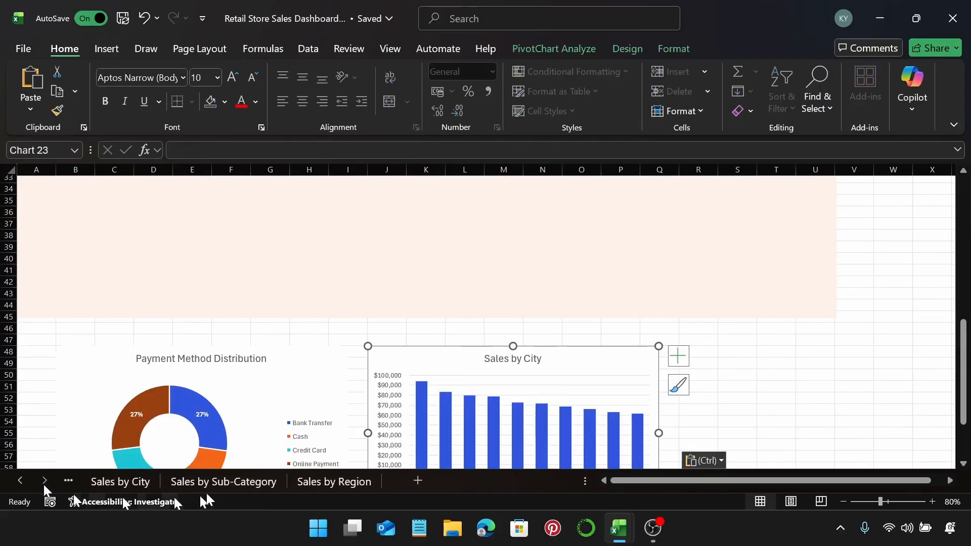
pyautogui.click(233, 483)
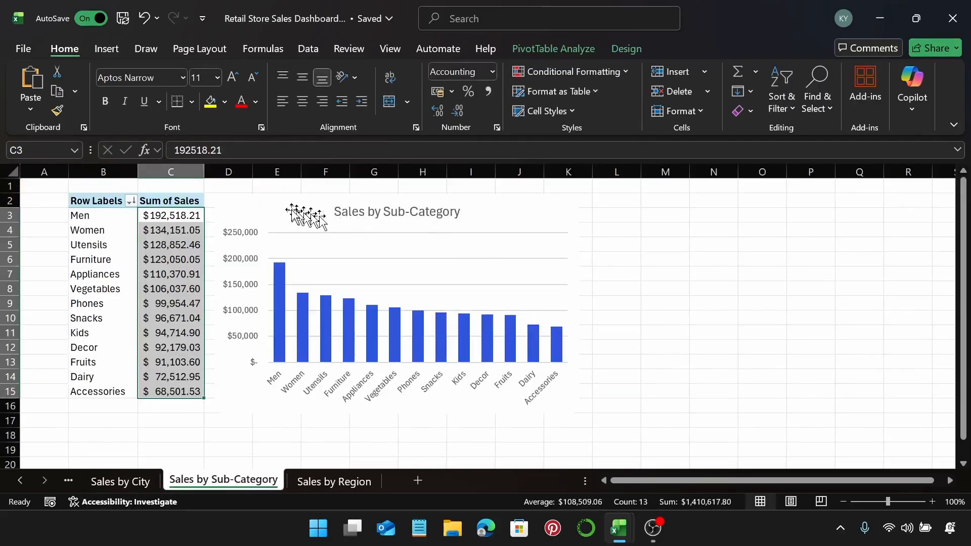
pyautogui.click(292, 209)
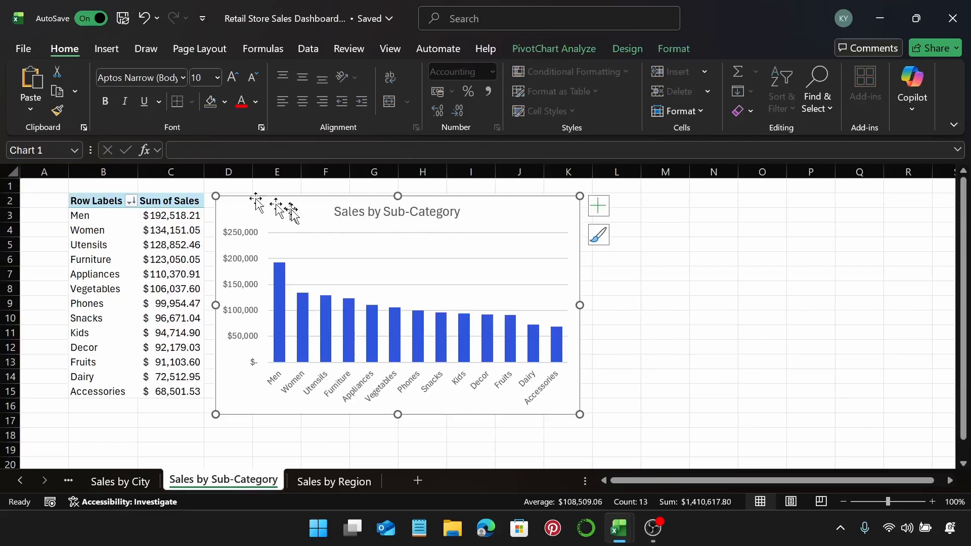
# Step: Paste the Sales by Sub-Category chart onto the Dashboard sheet at cell R48, to the right of the Sales by City chart
pyautogui.click(20, 480)
pyautogui.click(21, 480)
pyautogui.click(20, 480)
pyautogui.click(21, 480)
pyautogui.click(20, 481)
pyautogui.click(20, 480)
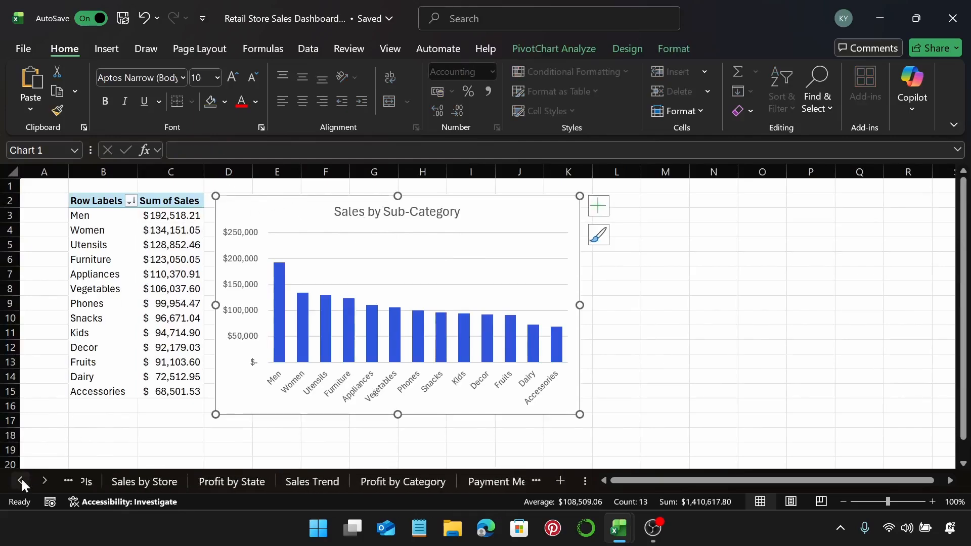
pyautogui.click(20, 480)
pyautogui.click(116, 481)
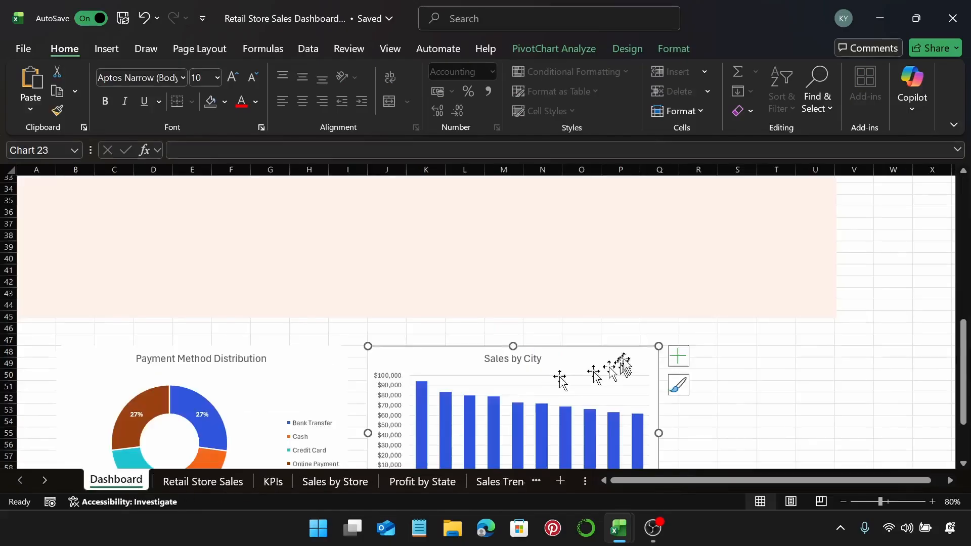
pyautogui.click(709, 349)
pyautogui.hotkey('ctrl', 'v')
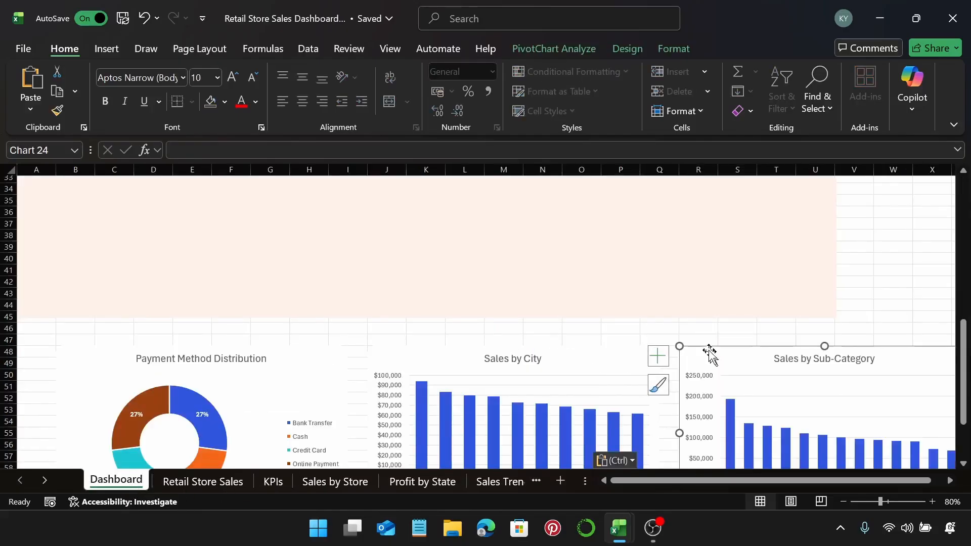
# Step: Select and copy the clustered column chart on the Sales by Region sheet
pyautogui.click(51, 478)
pyautogui.click(50, 478)
pyautogui.click(50, 479)
pyautogui.click(51, 478)
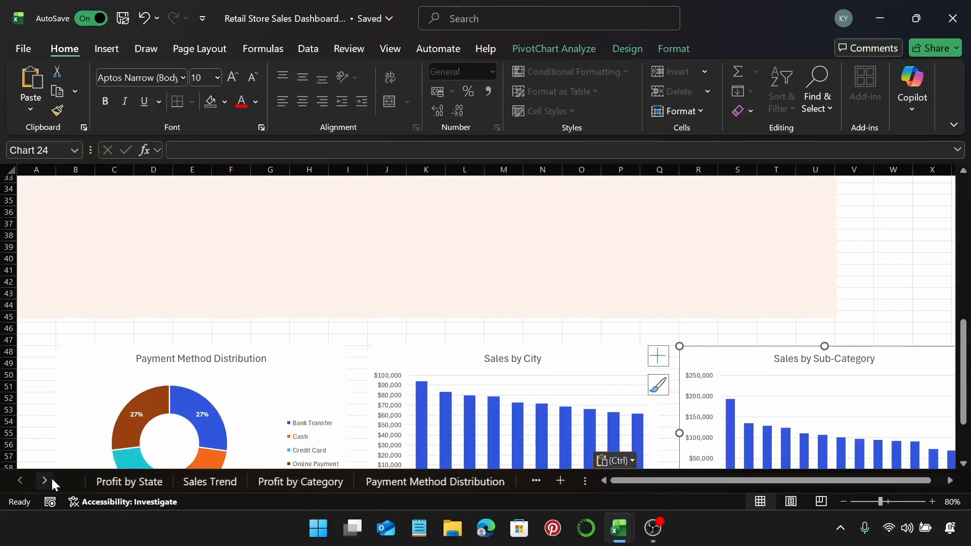
pyautogui.click(51, 478)
pyautogui.click(50, 478)
pyautogui.click(50, 477)
pyautogui.click(50, 477)
pyautogui.click(324, 483)
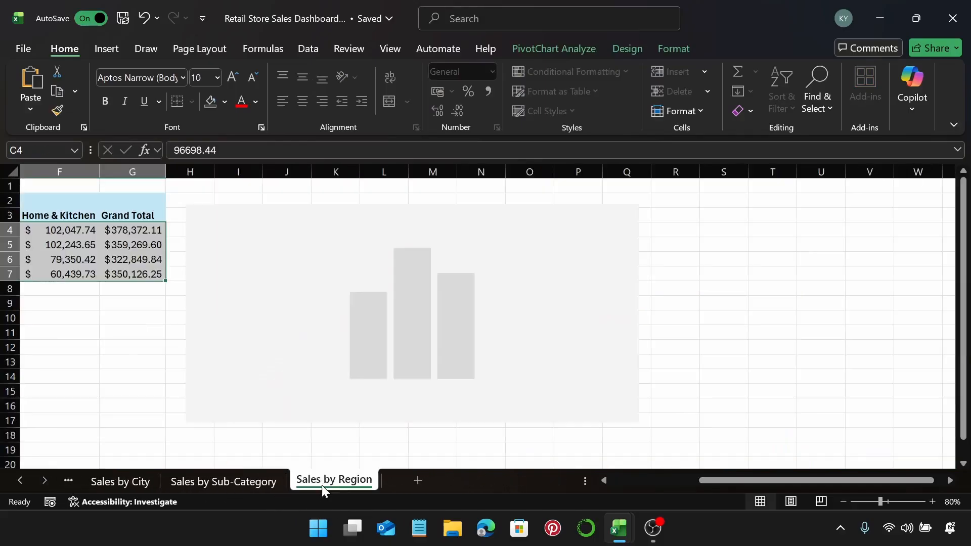
pyautogui.click(242, 222)
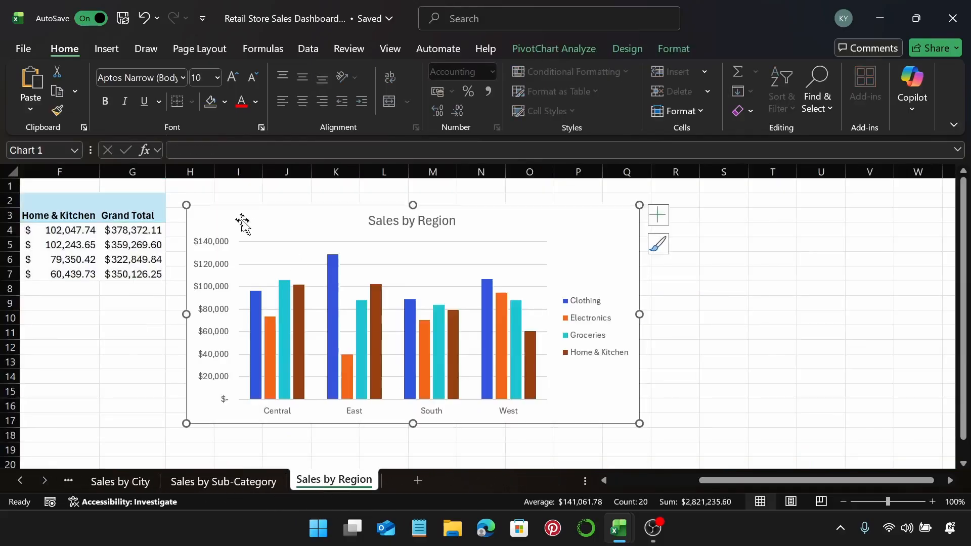
# Step: Paste the Sales by Region chart onto the Dashboard sheet at cell P66, below the Sales by Sub-Category chart
pyautogui.click(20, 480)
pyautogui.click(21, 479)
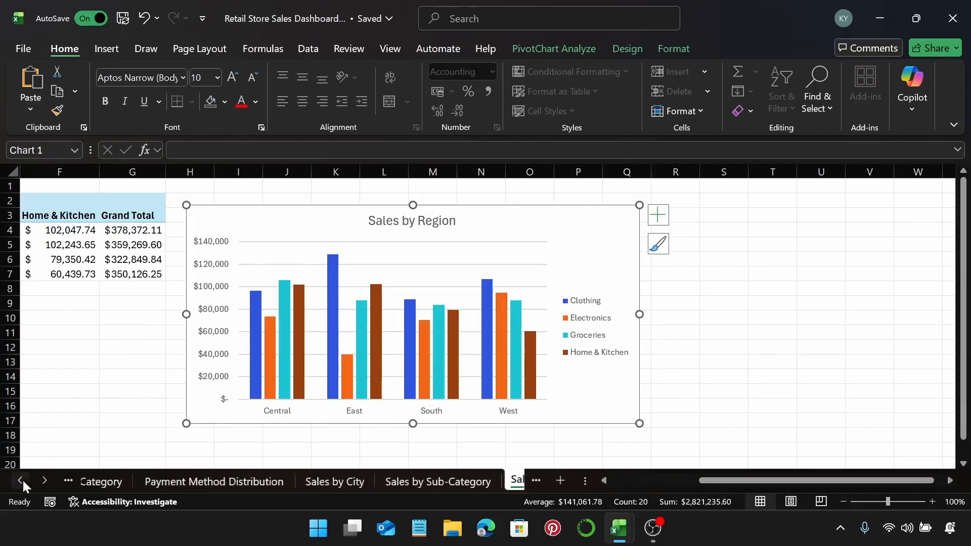
pyautogui.click(20, 480)
pyautogui.click(20, 480)
pyautogui.click(20, 479)
pyautogui.click(21, 479)
pyautogui.click(20, 479)
pyautogui.click(21, 480)
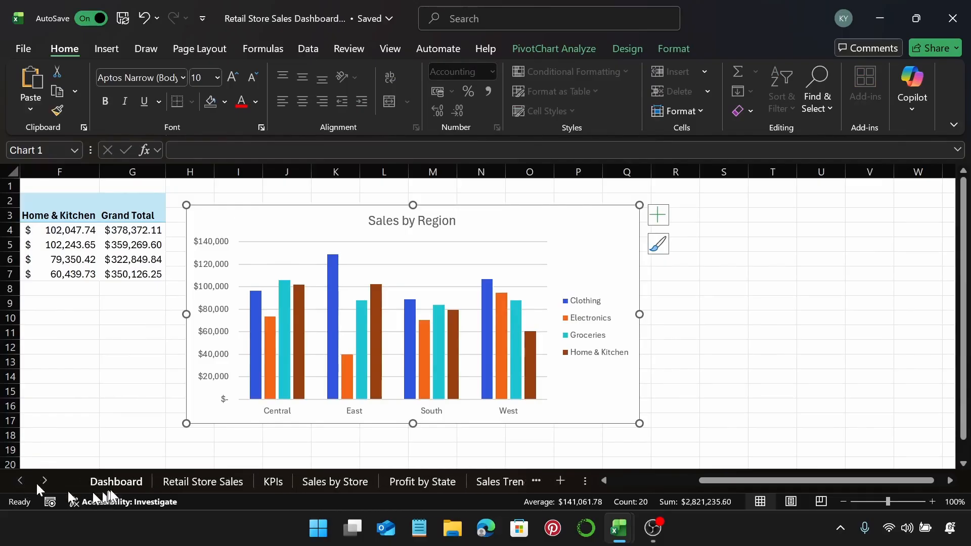
pyautogui.click(116, 482)
pyautogui.keyDown('ctrl'); pyautogui.scroll(-2, 444, 372); pyautogui.keyUp('ctrl')
pyautogui.scroll(-6, 449, 373)
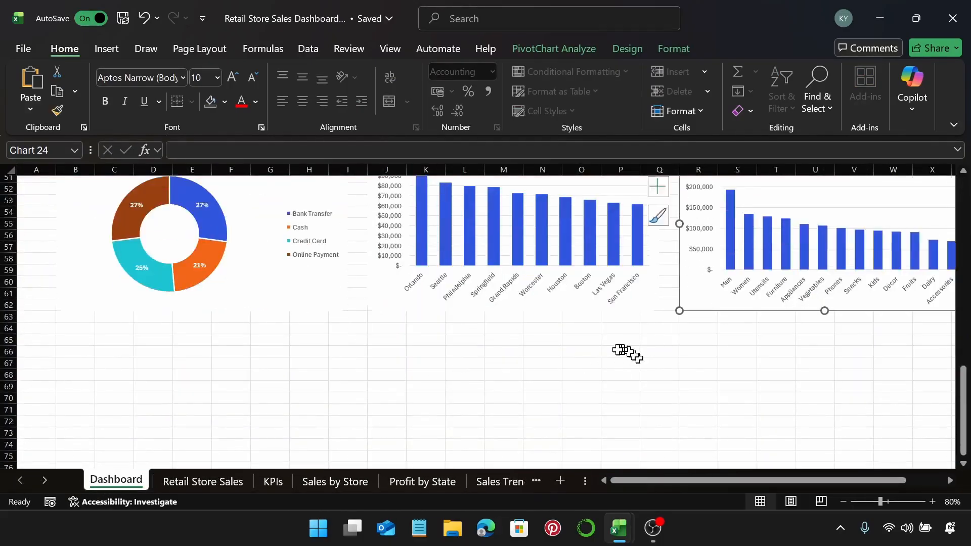
pyautogui.click(617, 350)
pyautogui.hotkey('ctrl', 'v')
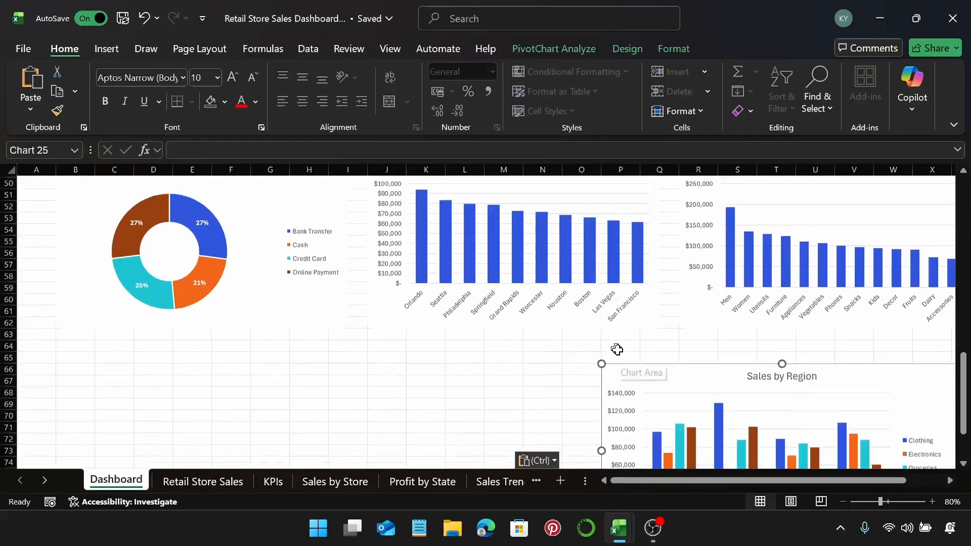
# Step: Move the Sales Trend chart from the first chart row to just below the Sales by Store chart, starting around row 22
pyautogui.scroll(5, 617, 352)
pyautogui.scroll(10, 618, 352)
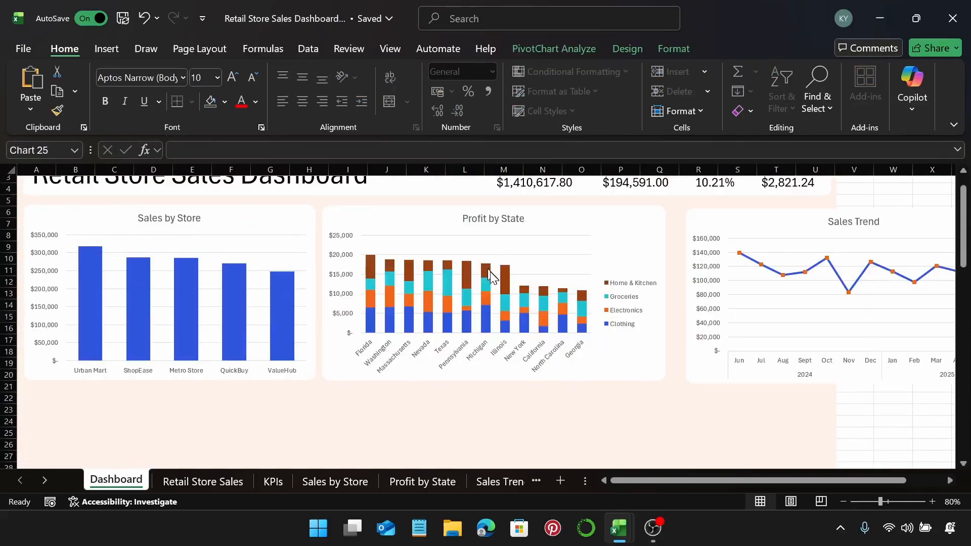
pyautogui.scroll(1, 736, 365)
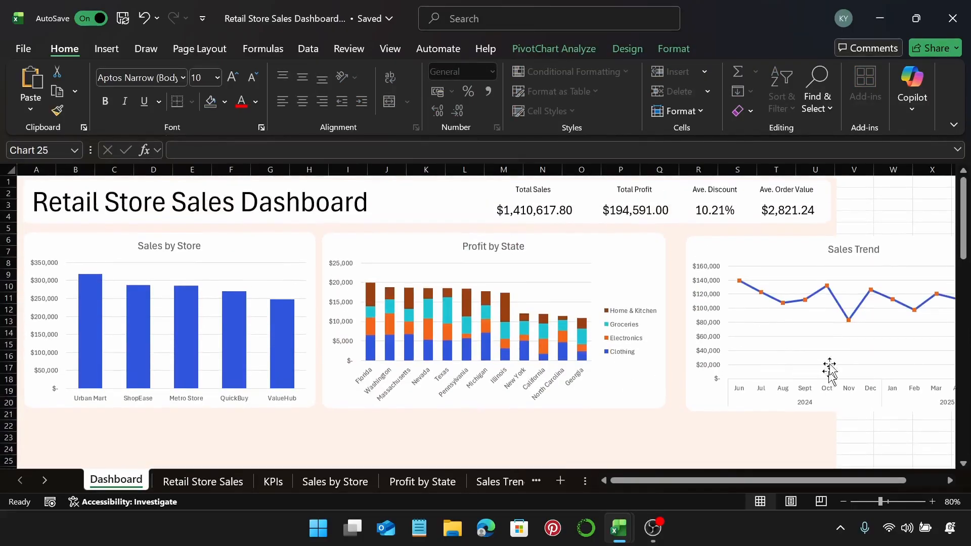
pyautogui.click(888, 194)
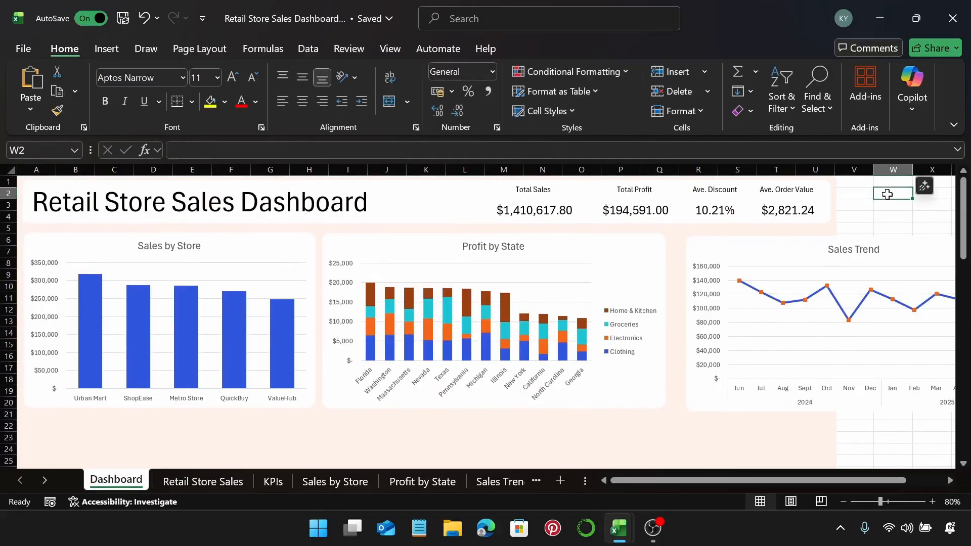
pyautogui.click(739, 249)
pyautogui.moveTo(743, 255); pyautogui.dragTo(96, 442)
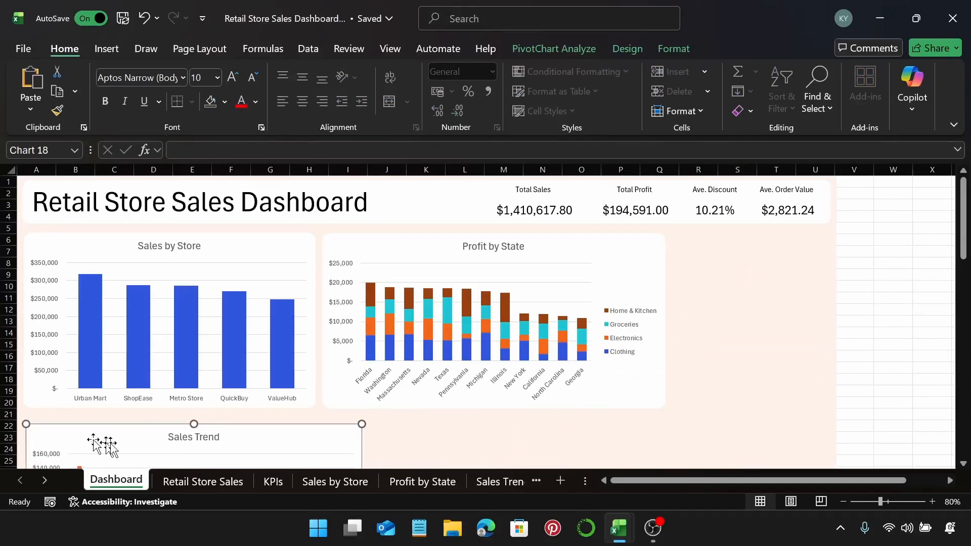
# Step: Set the height of the Sales by Store and Profit by State charts together to 6.75 cm
pyautogui.click(191, 319)
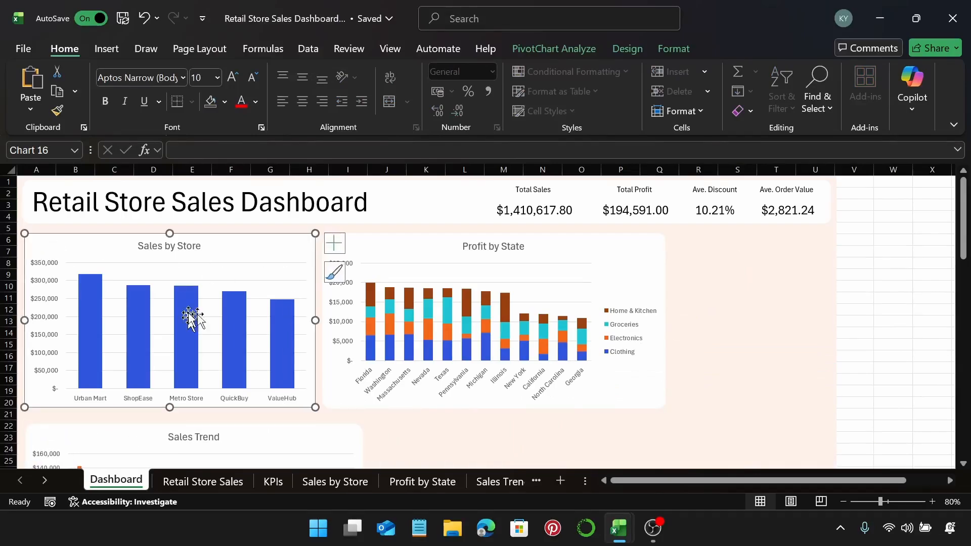
pyautogui.keyDown('ctrl'); pyautogui.click(419, 254); pyautogui.keyUp('ctrl')
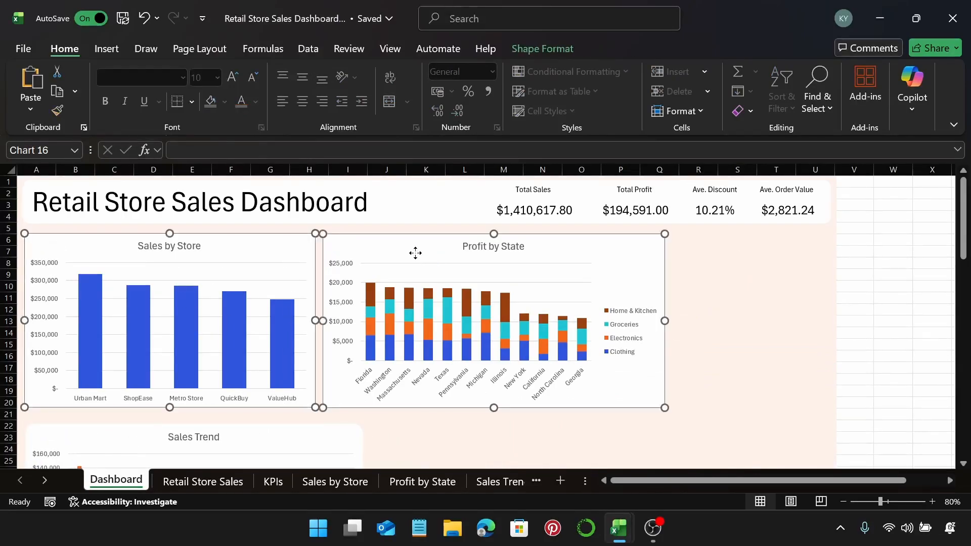
pyautogui.click(562, 41)
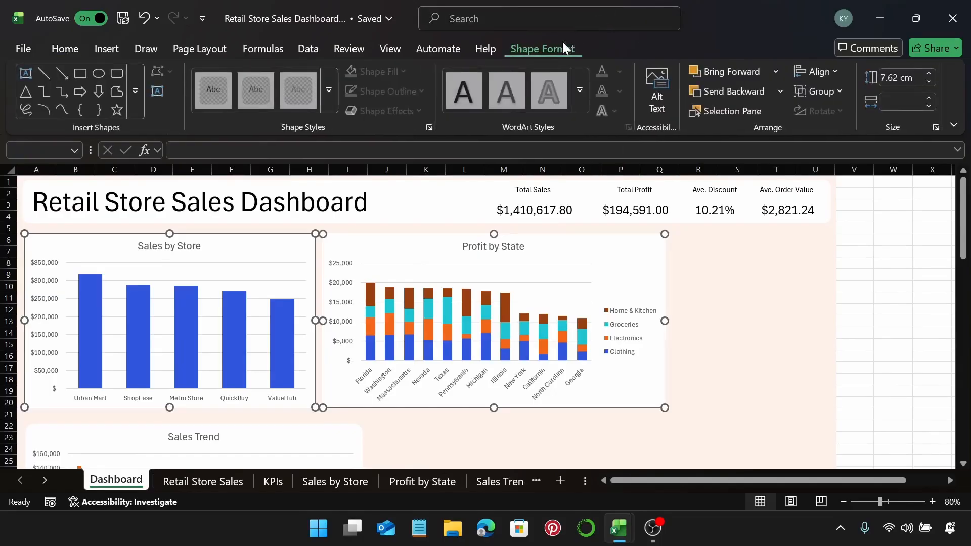
pyautogui.click(892, 84)
pyautogui.write('6.75 cm')
pyautogui.press('Return')
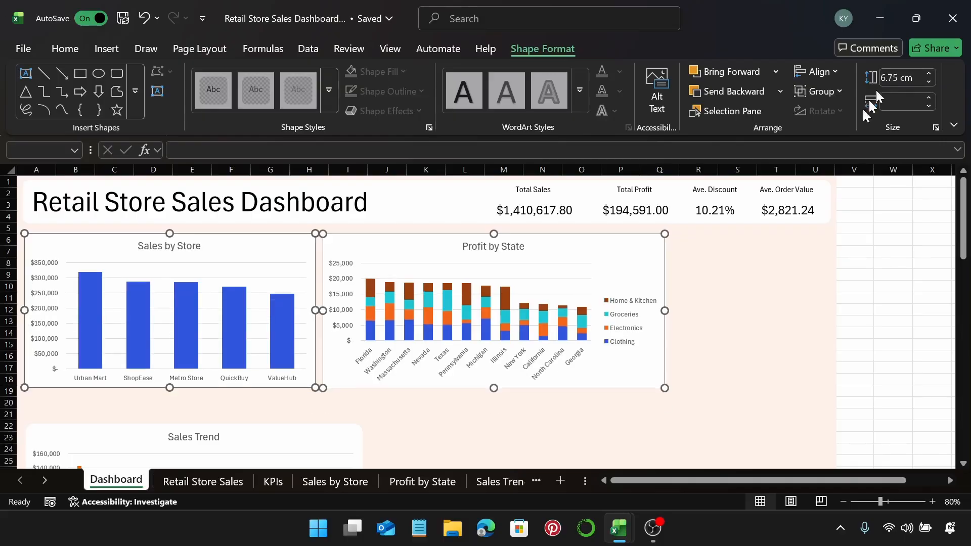
pyautogui.press('Escape')
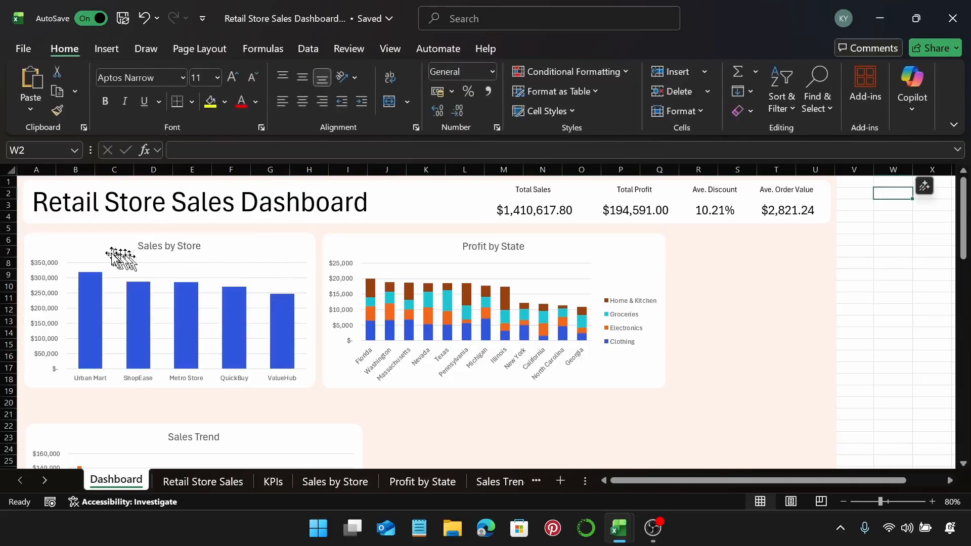
# Step: Move the Sales by Store chart up closer to the header band and set its width to 12.85 cm
pyautogui.click(105, 252)
pyautogui.moveTo(86, 248); pyautogui.dragTo(86, 245)
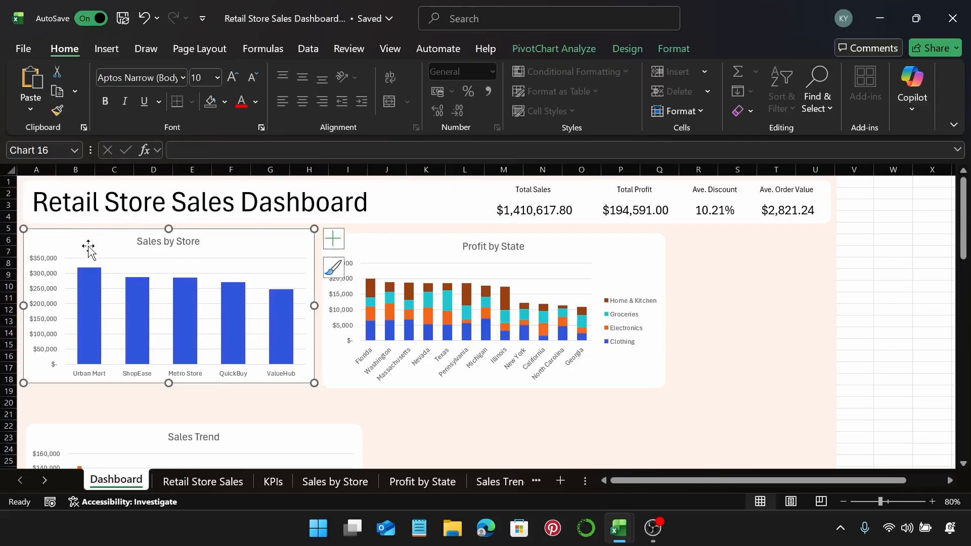
pyautogui.click(672, 48)
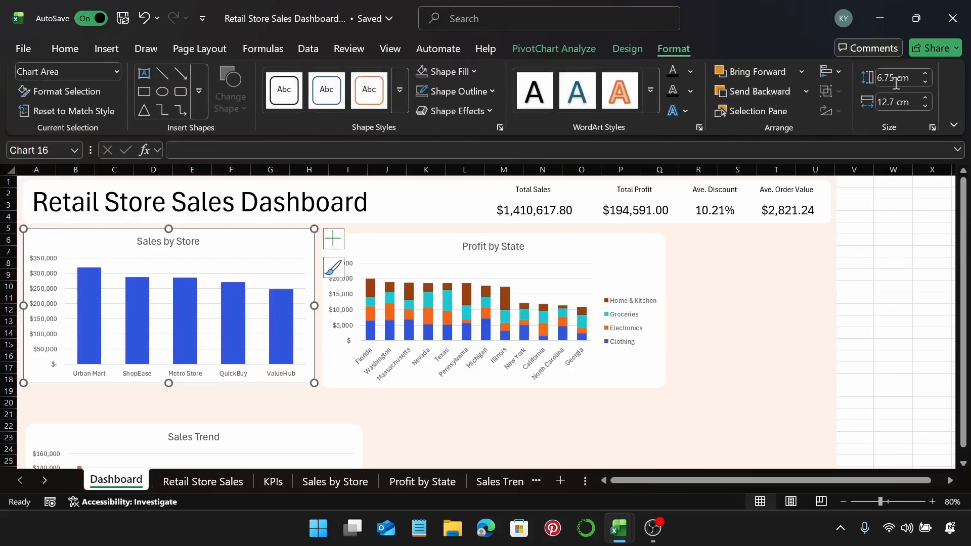
pyautogui.click(894, 103)
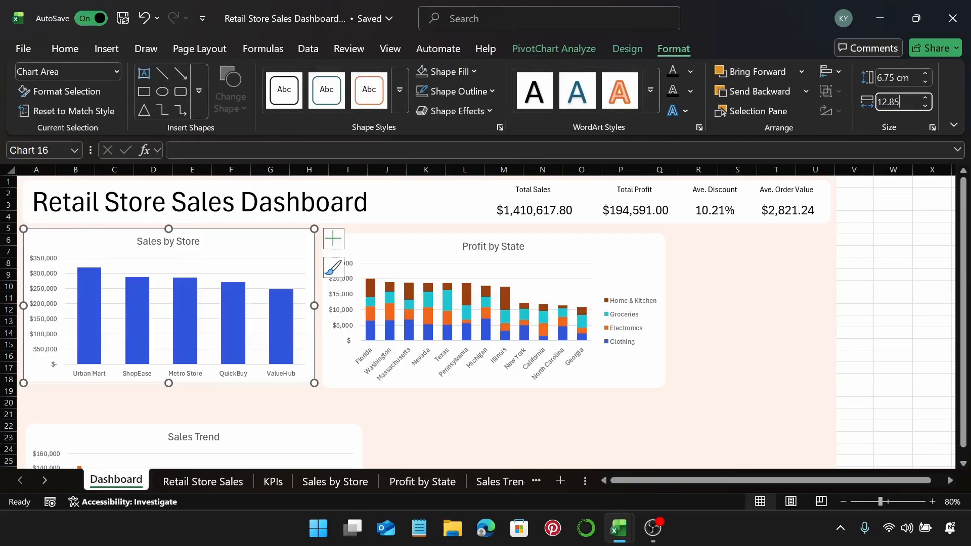
pyautogui.press('Return')
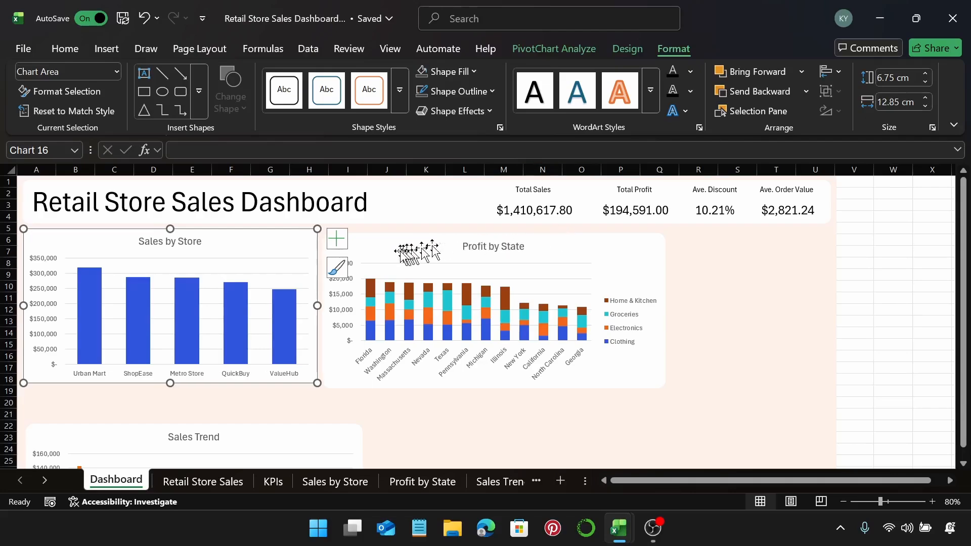
# Step: Set the Profit by State chart's width to 15.75 cm and align its upper edge with the Sales by Store chart
pyautogui.moveTo(374, 248); pyautogui.dragTo(371, 242)
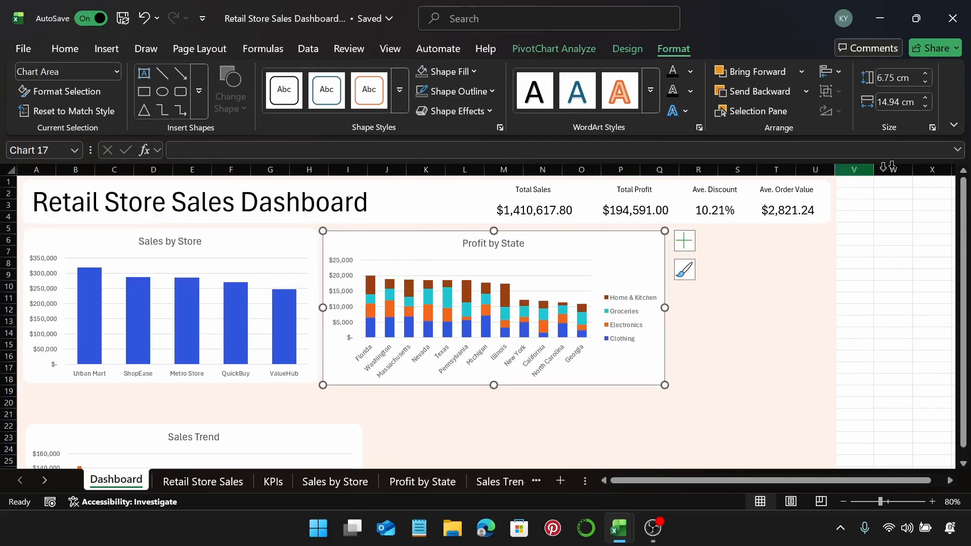
pyautogui.write('15.75')
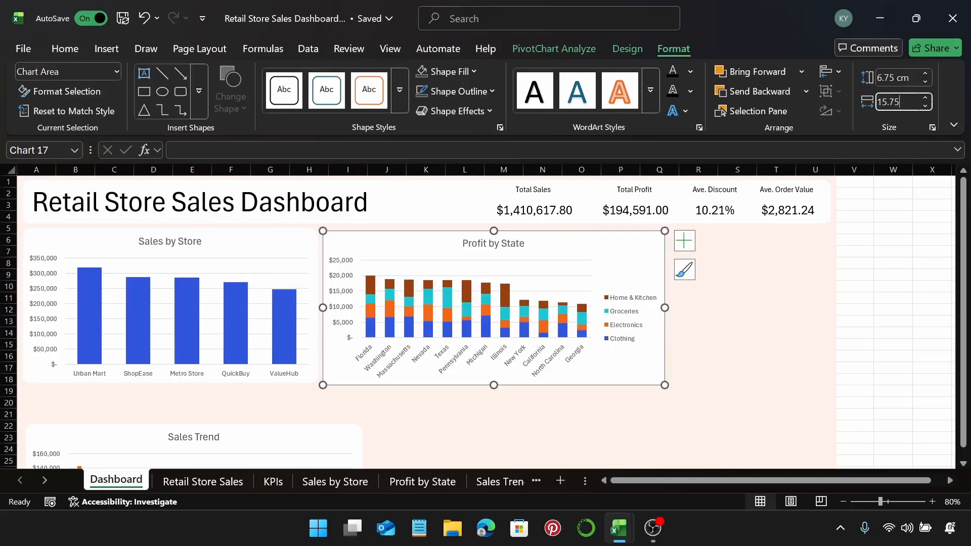
pyautogui.press('Return')
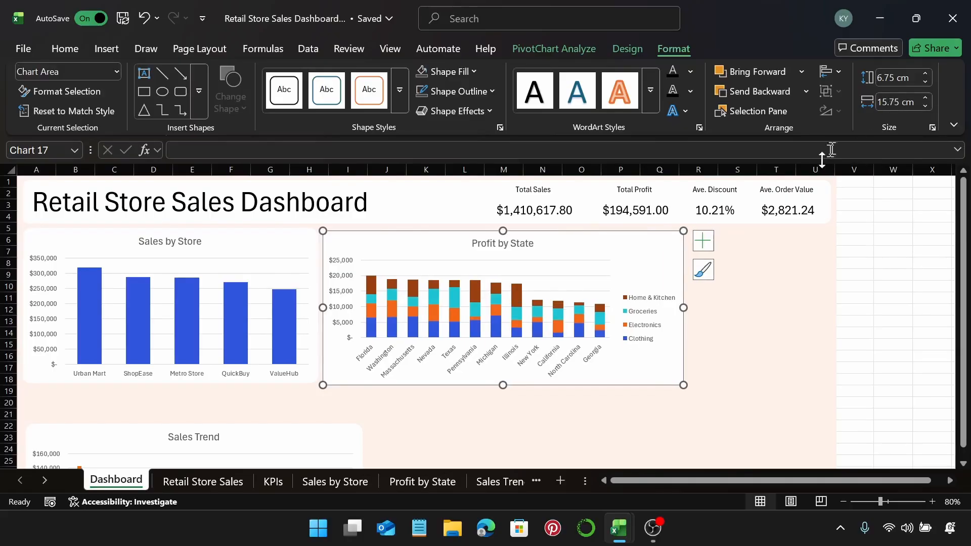
pyautogui.moveTo(376, 245); pyautogui.dragTo(380, 248)
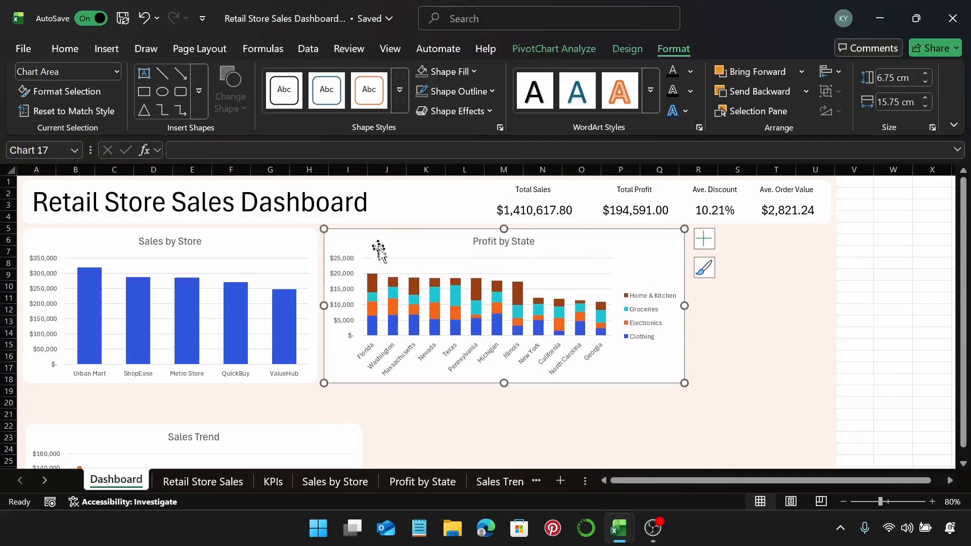
# Step: Draw a rounded rectangle about 6.6 cm high and 5.2 cm wide to the right of the Profit by State chart
pyautogui.click(101, 56)
pyautogui.click(225, 83)
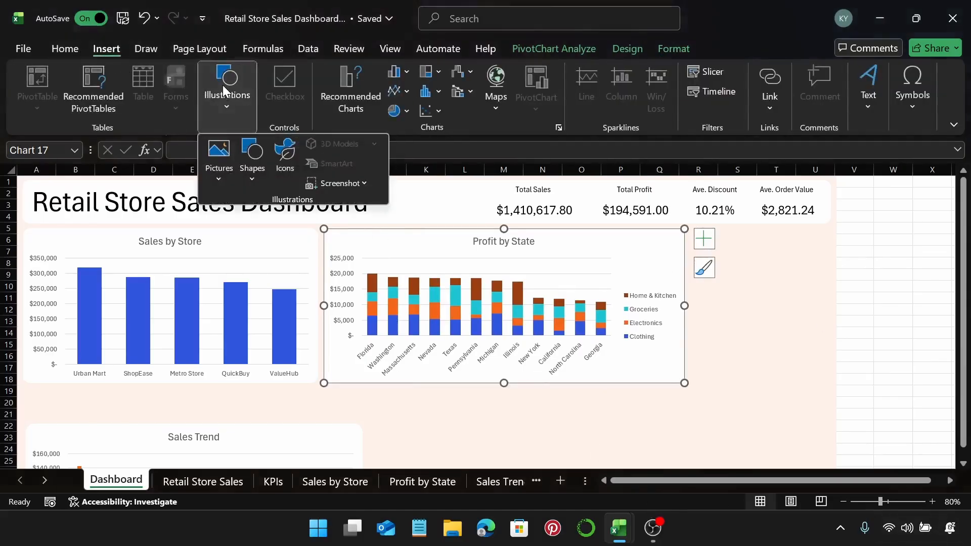
pyautogui.click(247, 168)
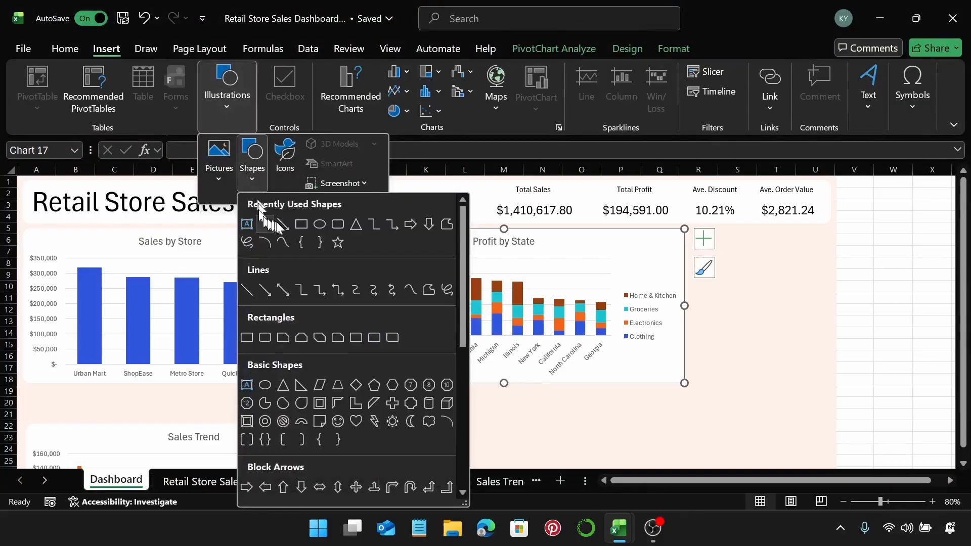
pyautogui.click(337, 224)
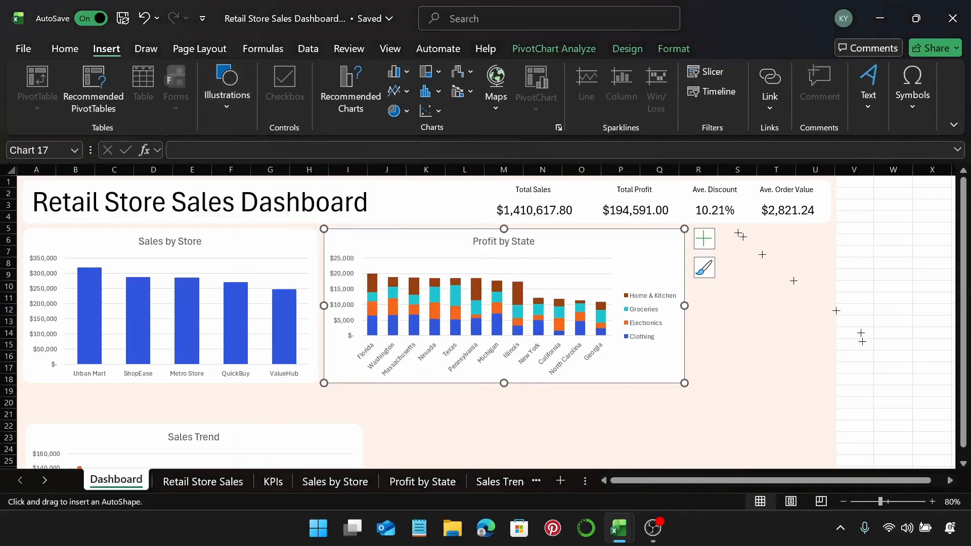
pyautogui.moveTo(724, 234); pyautogui.dragTo(840, 387)
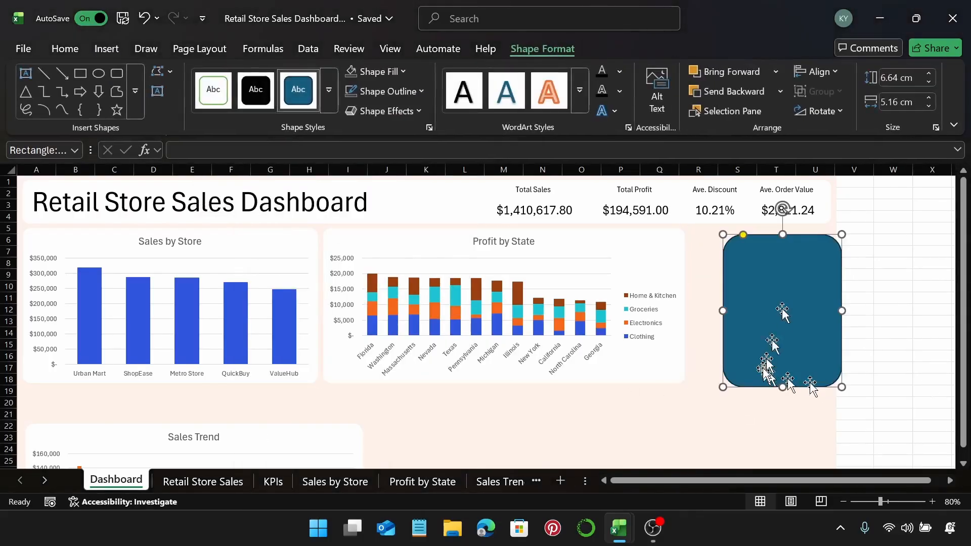
# Step: Fill the rounded rectangle with the charts' blue and move it closer to the Profit by State chart, just below the header band
pyautogui.click(369, 76)
pyautogui.click(439, 370)
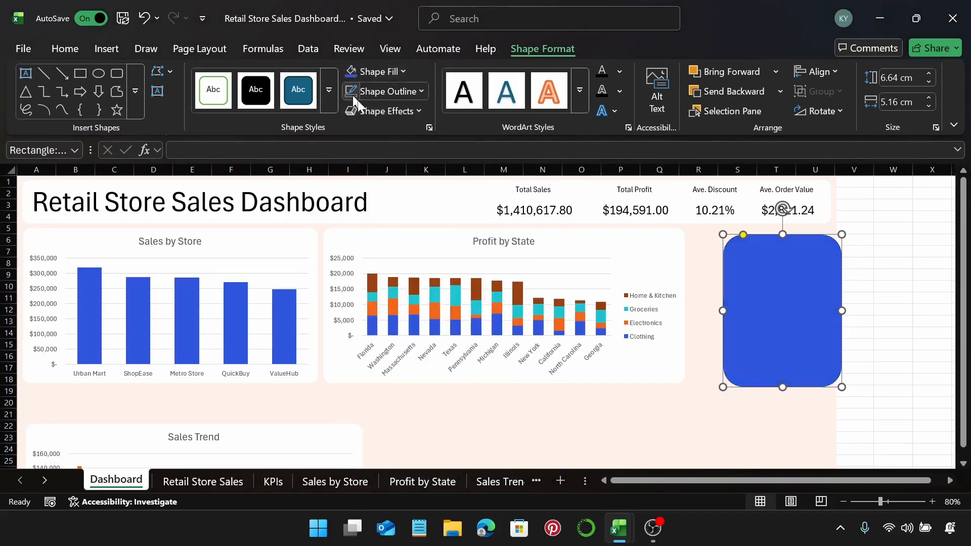
pyautogui.moveTo(750, 288); pyautogui.dragTo(728, 281)
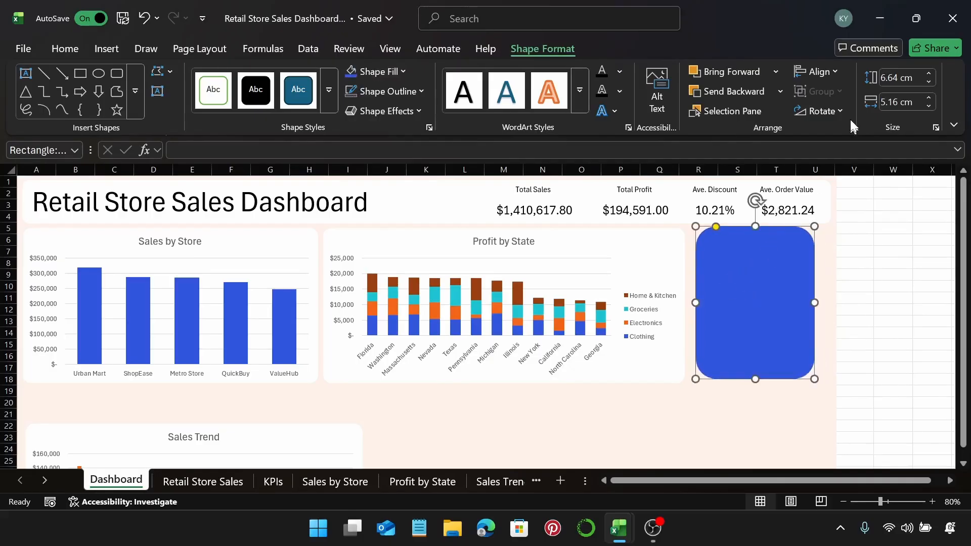
# Step: Resize the blue rounded rectangle to 6.75 cm high and 6.25 cm wide, and fit it between the Profit by State chart and the dashboard's right edge
pyautogui.click(887, 83)
pyautogui.press('Return')
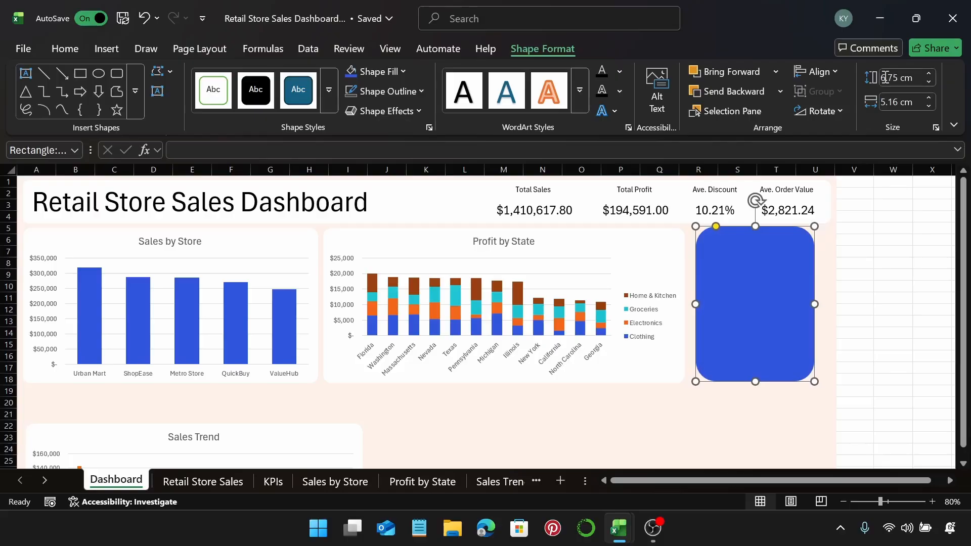
pyautogui.click(893, 103)
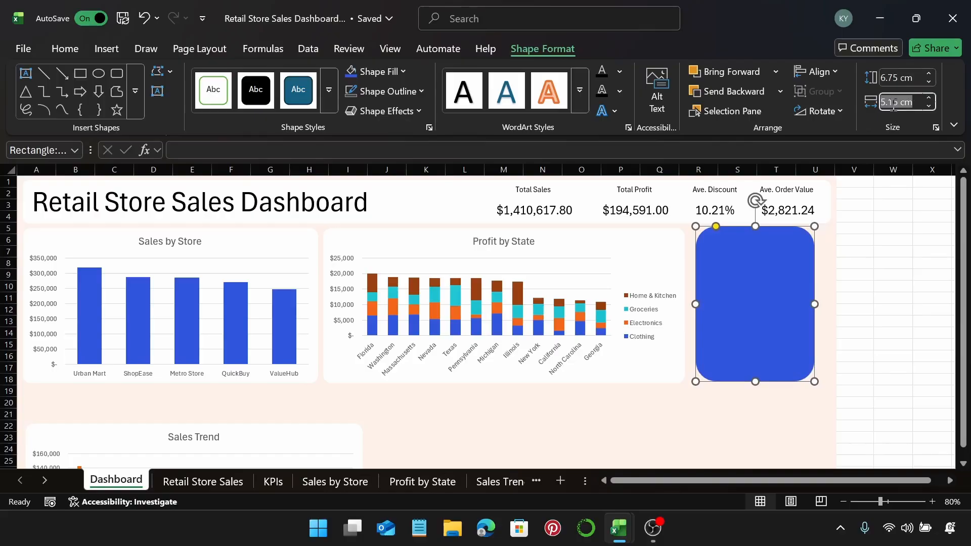
pyautogui.write('6.25')
pyautogui.press('Return')
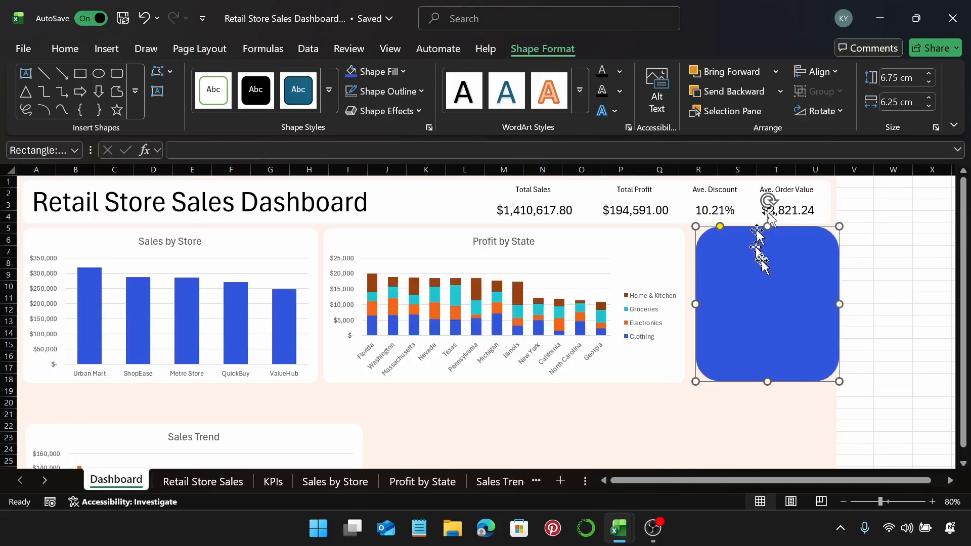
pyautogui.moveTo(759, 259); pyautogui.dragTo(753, 263)
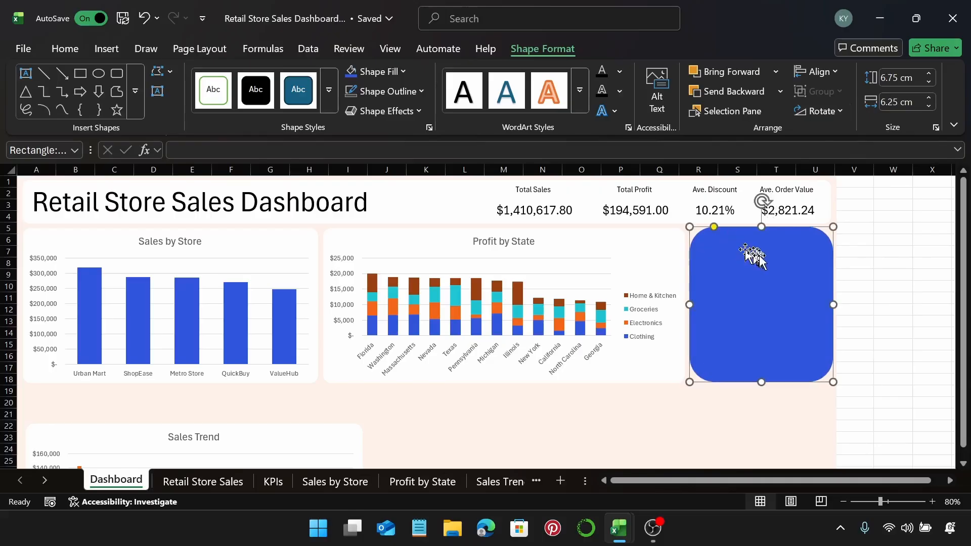
pyautogui.moveTo(755, 258); pyautogui.dragTo(755, 258)
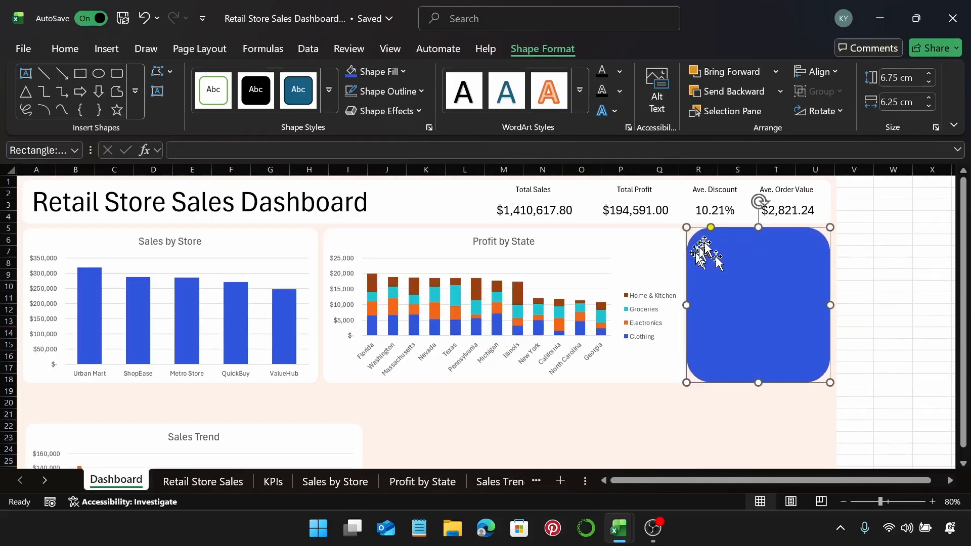
# Step: Reduce the corner rounding of the blue rounded rectangle and nudge it slightly closer to the Profit by State chart
pyautogui.moveTo(711, 228); pyautogui.dragTo(700, 230)
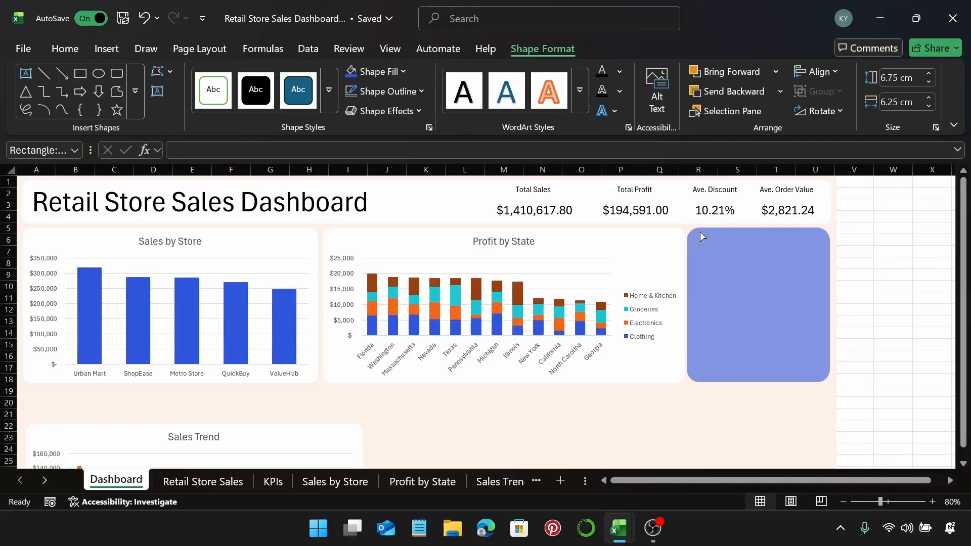
pyautogui.moveTo(699, 235)
pyautogui.mouseDown()
pyautogui.moveTo(728, 237)
pyautogui.moveTo(696, 228)
pyautogui.mouseUp()
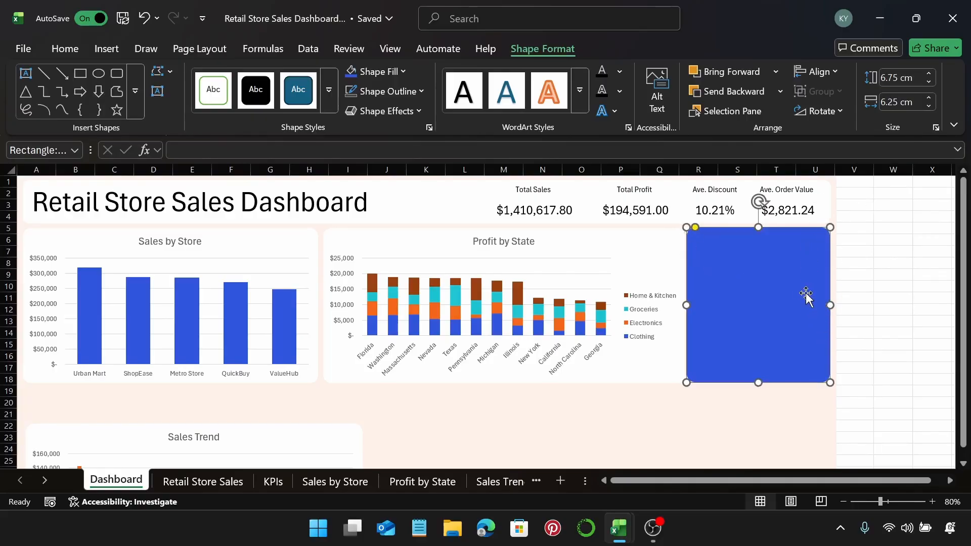
pyautogui.press('Left')
pyautogui.press('Left')
pyautogui.press('Left')
pyautogui.press('Left')
pyautogui.press('Left')
pyautogui.press('Left')
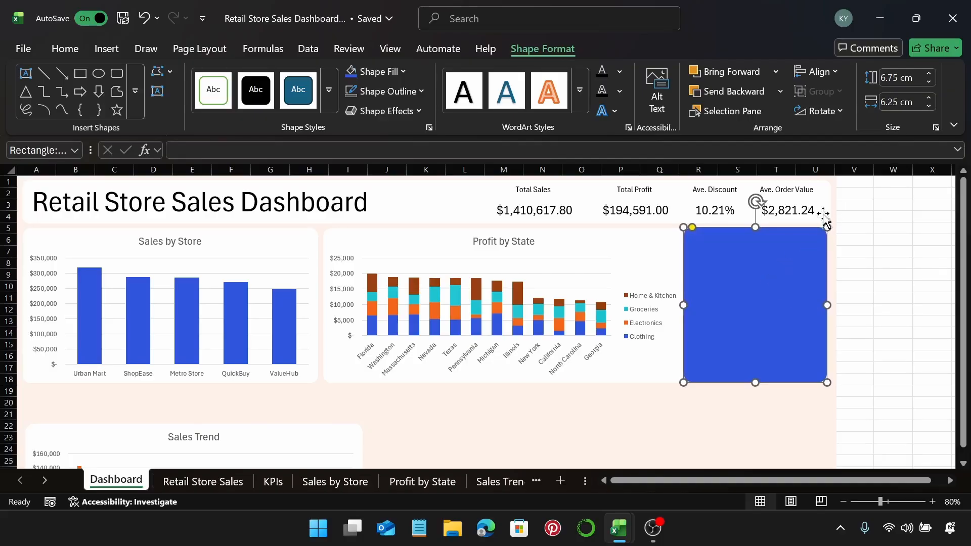
# Step: Align the right edge of the blue rounded rectangle with the right edge of the dashboard's header band
pyautogui.click(832, 246)
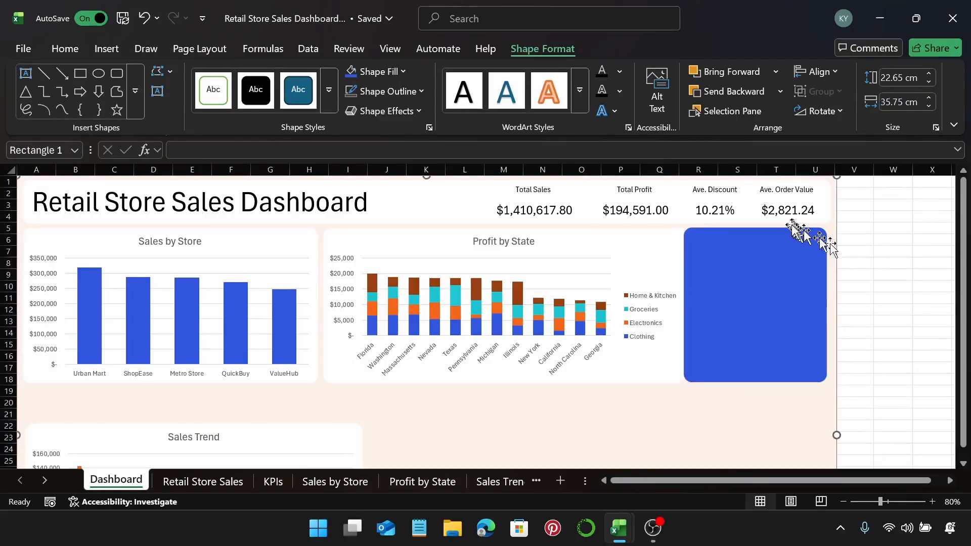
pyautogui.click(802, 221)
pyautogui.click(466, 201)
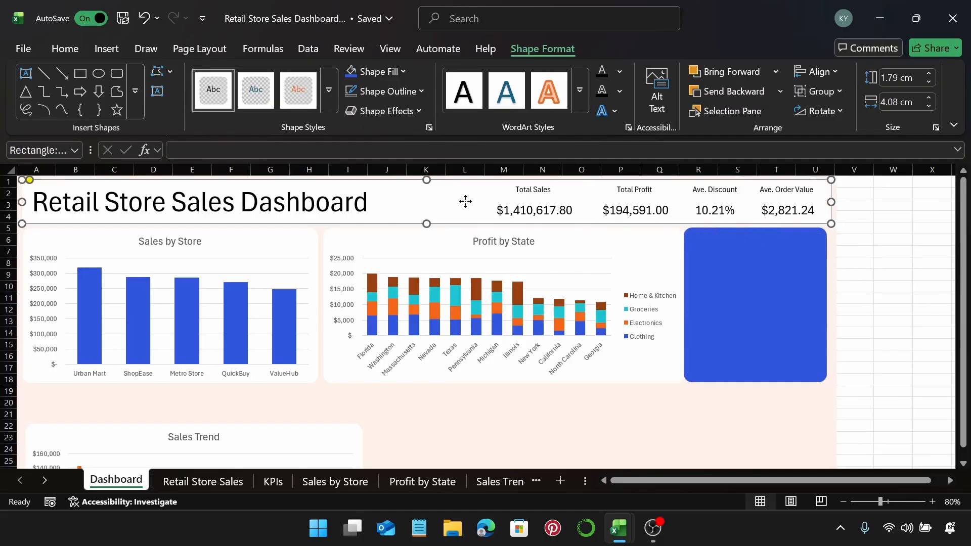
pyautogui.keyDown('ctrl'); pyautogui.click(718, 266); pyautogui.keyUp('ctrl')
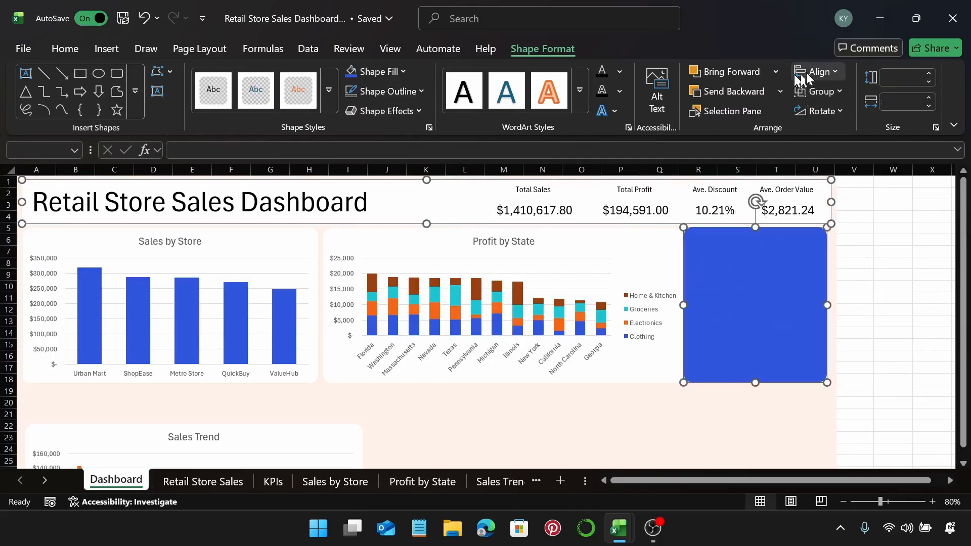
pyautogui.click(806, 72)
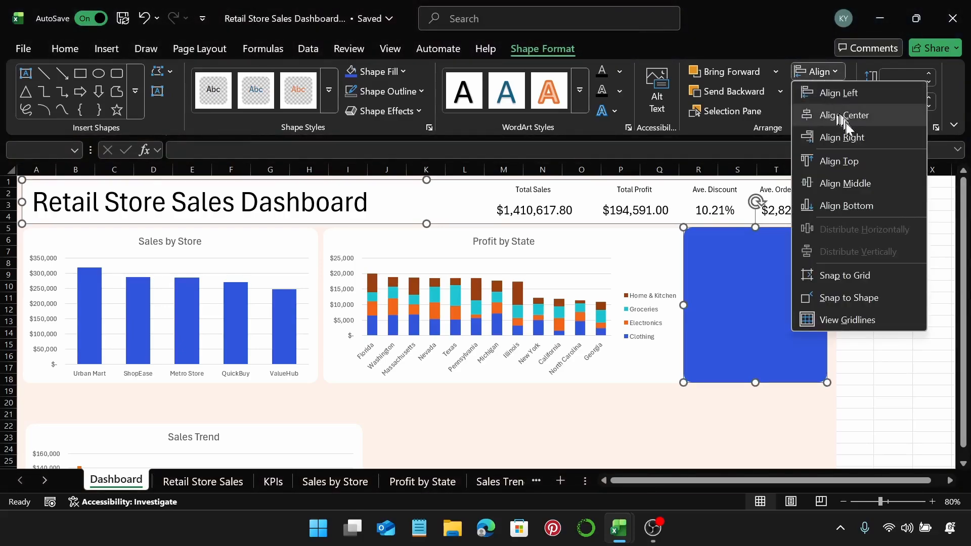
pyautogui.click(859, 137)
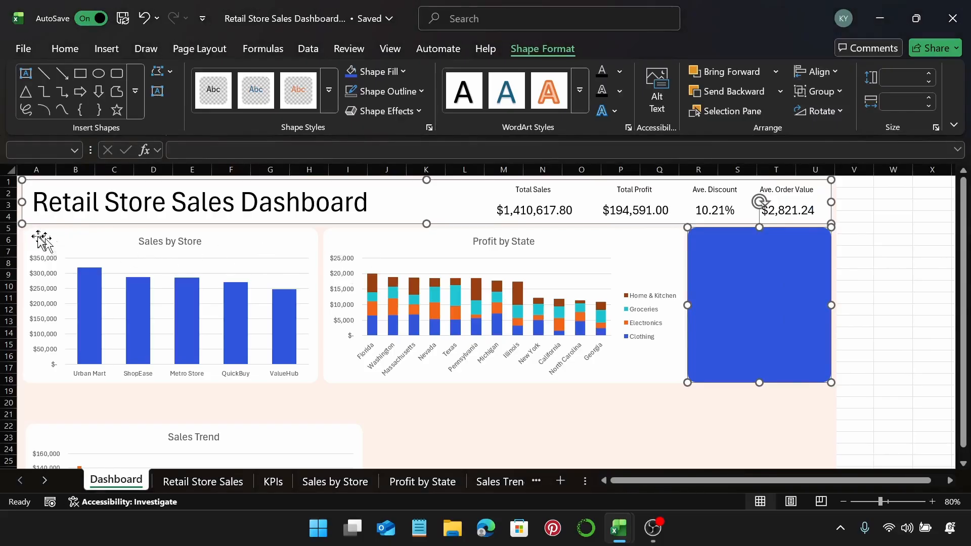
# Step: Align the left edge of the Sales by Store chart with the left edge of the header band
pyautogui.click(389, 196)
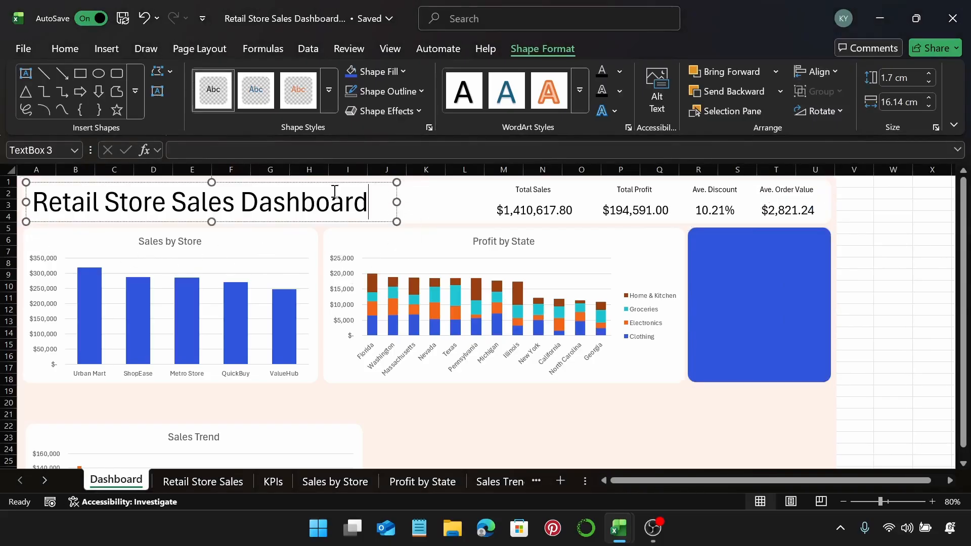
pyautogui.click(430, 209)
pyautogui.keyDown('shift'); pyautogui.click(44, 237); pyautogui.keyUp('shift')
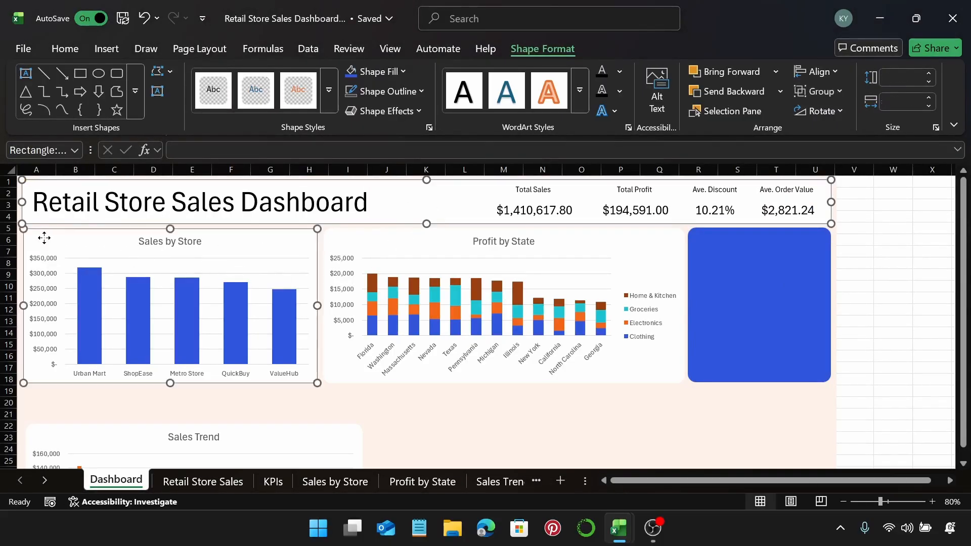
pyautogui.click(808, 71)
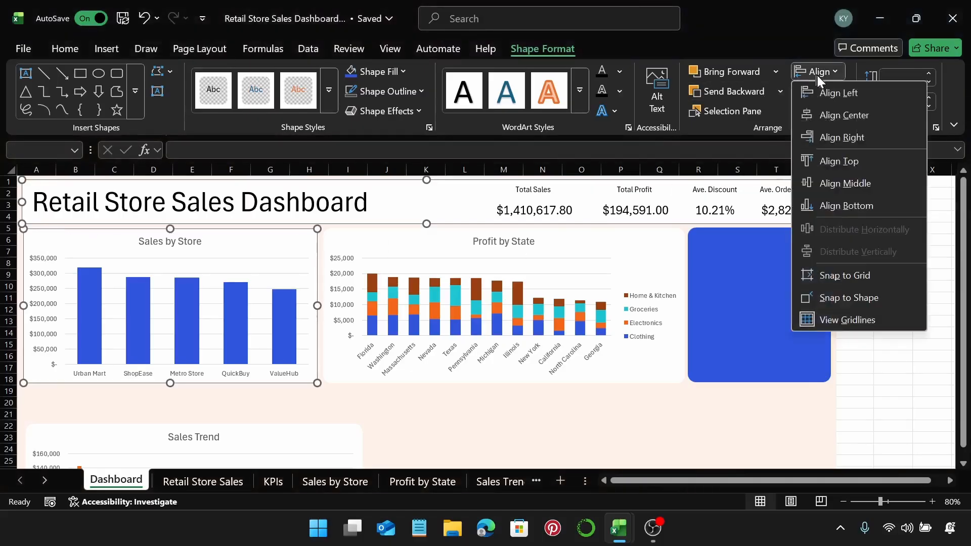
pyautogui.click(823, 93)
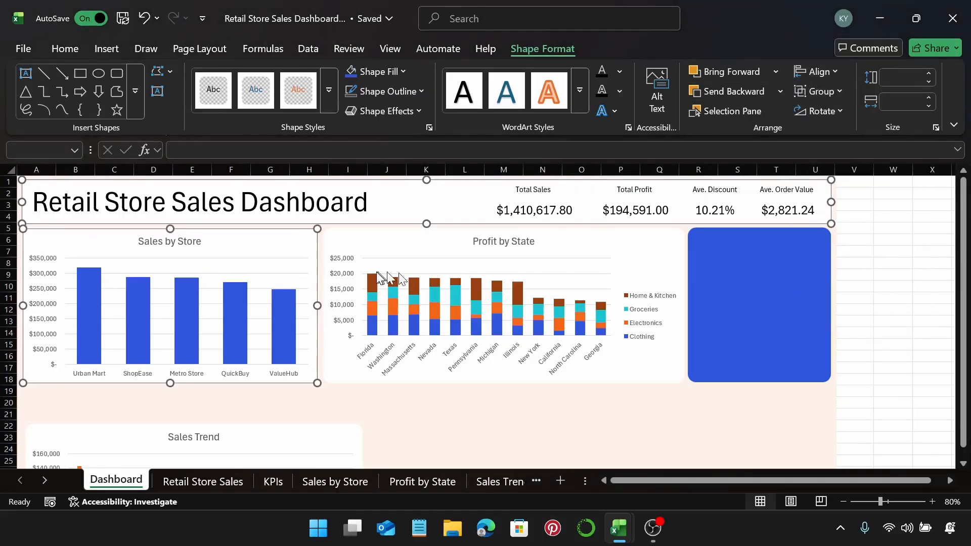
pyautogui.press('Escape')
# Step: Align the tops of the Sales by Store chart, Profit by State chart and blue rectangle, and distribute them horizontally
pyautogui.click(248, 253)
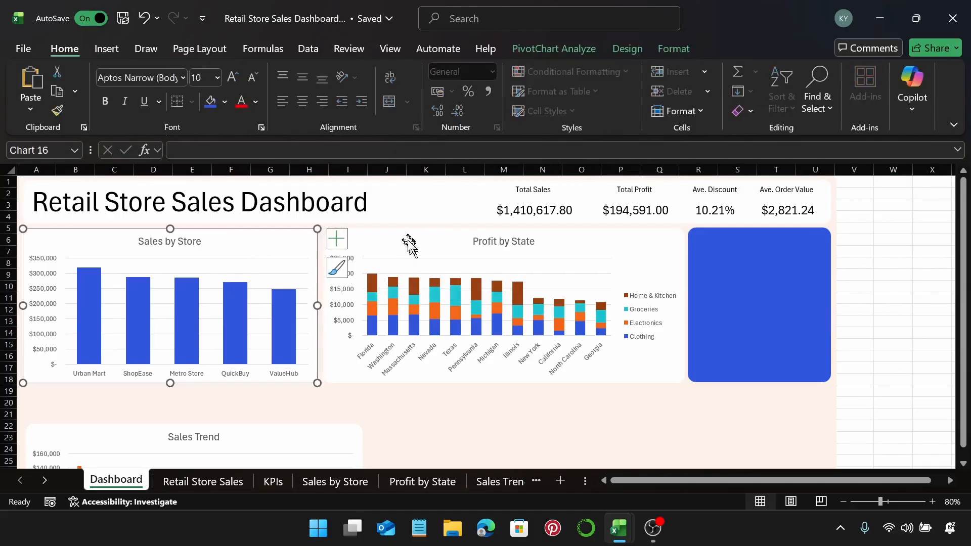
pyautogui.keyDown('shift'); pyautogui.click(433, 261); pyautogui.keyUp('shift')
pyautogui.keyDown('shift'); pyautogui.click(723, 263); pyautogui.keyUp('shift')
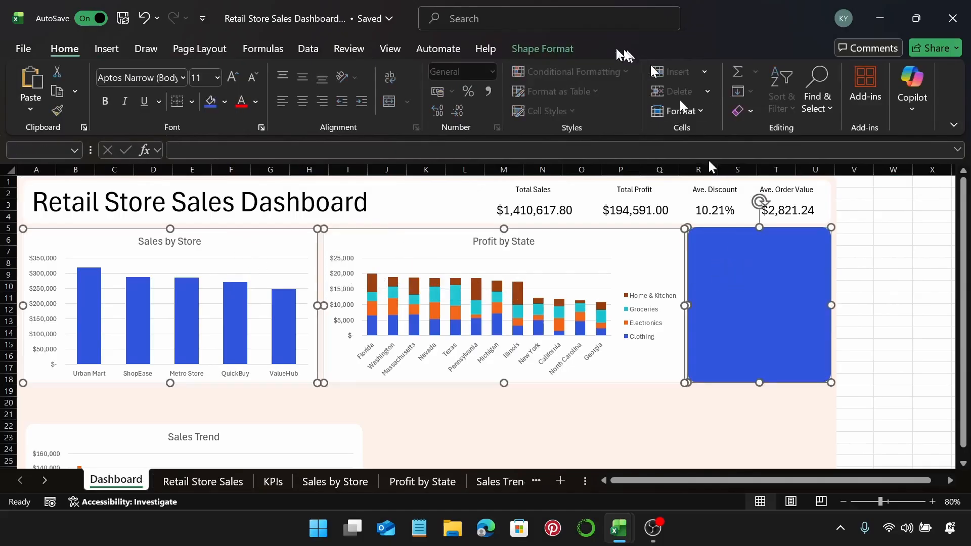
pyautogui.click(560, 50)
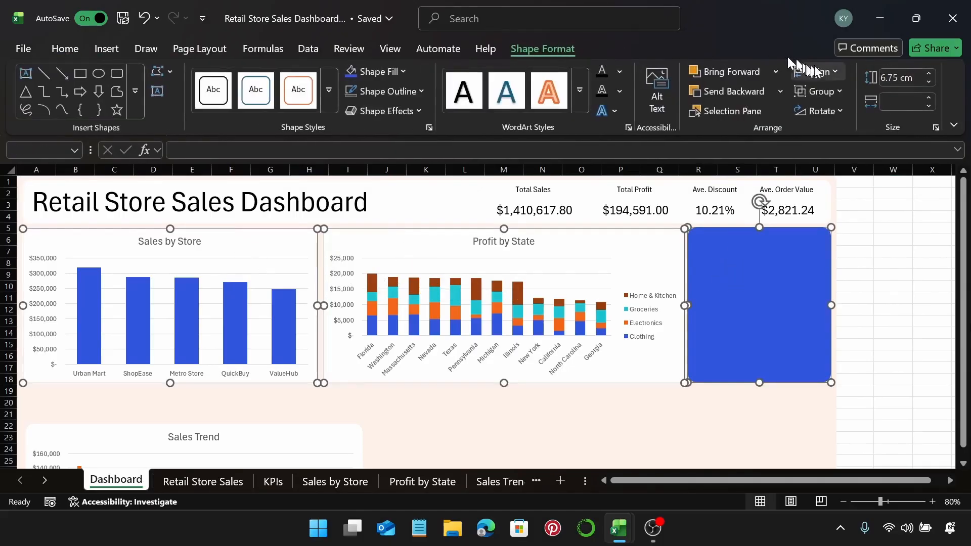
pyautogui.click(819, 72)
pyautogui.click(848, 157)
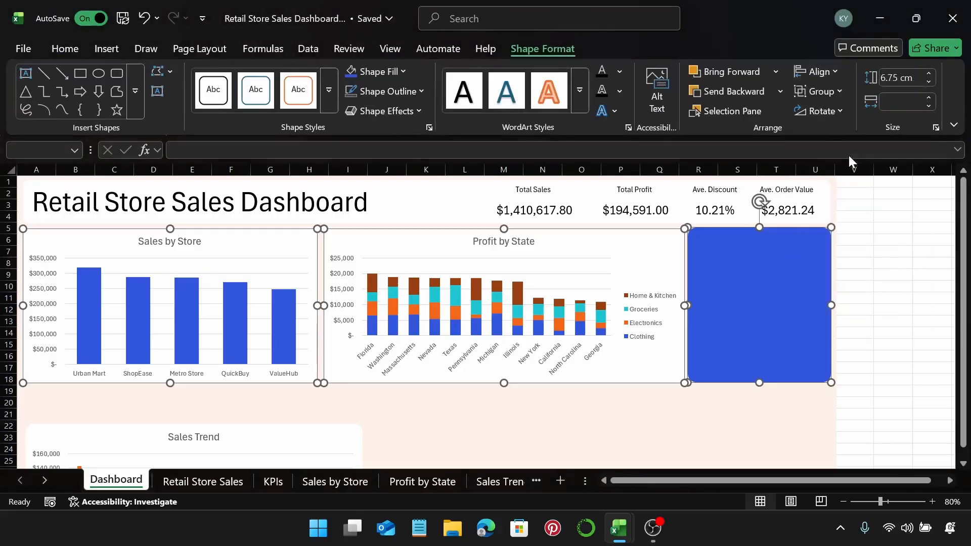
pyautogui.click(817, 71)
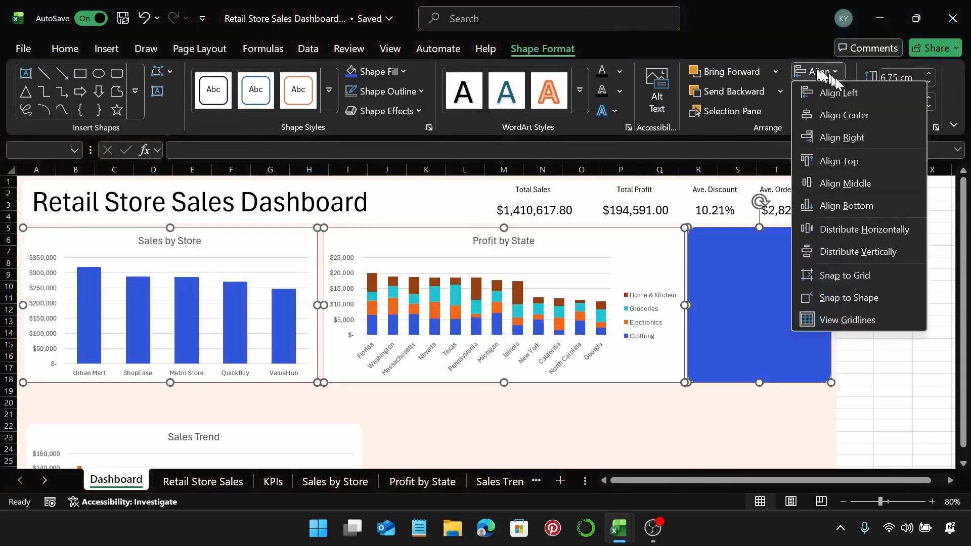
pyautogui.click(850, 232)
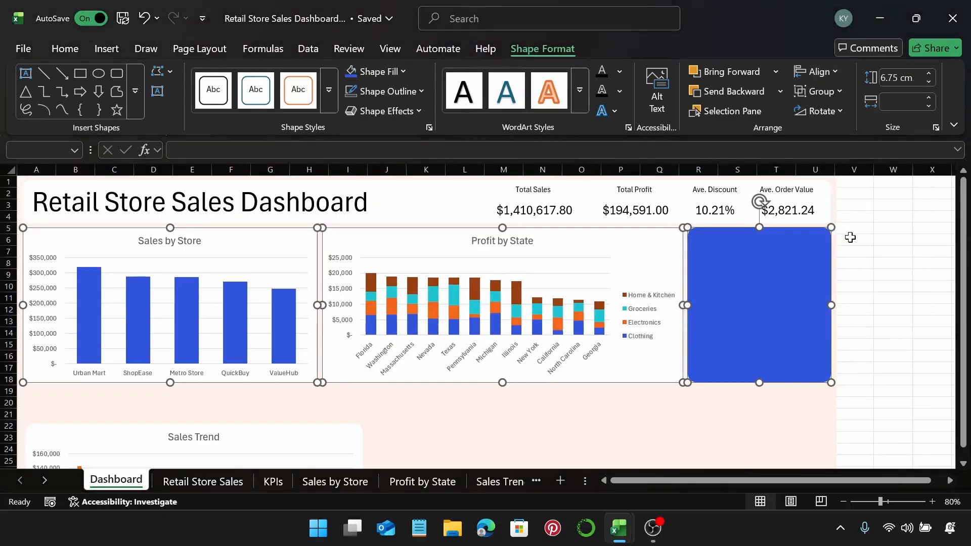
pyautogui.press('Escape')
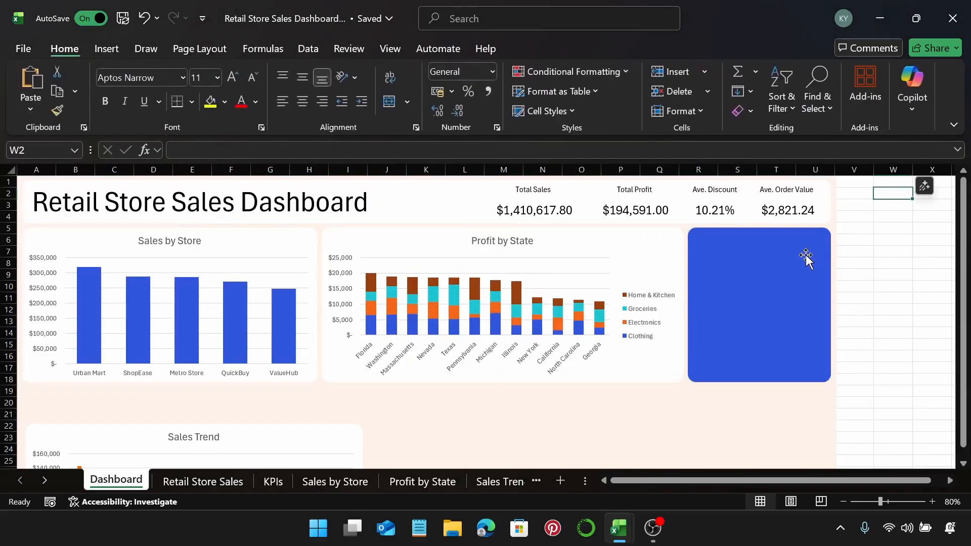
# Step: Move the State and Customer Segment slicers together to the blank cells just outside the dashboard background, near the blue rectangle
pyautogui.scroll(-5, 770, 349)
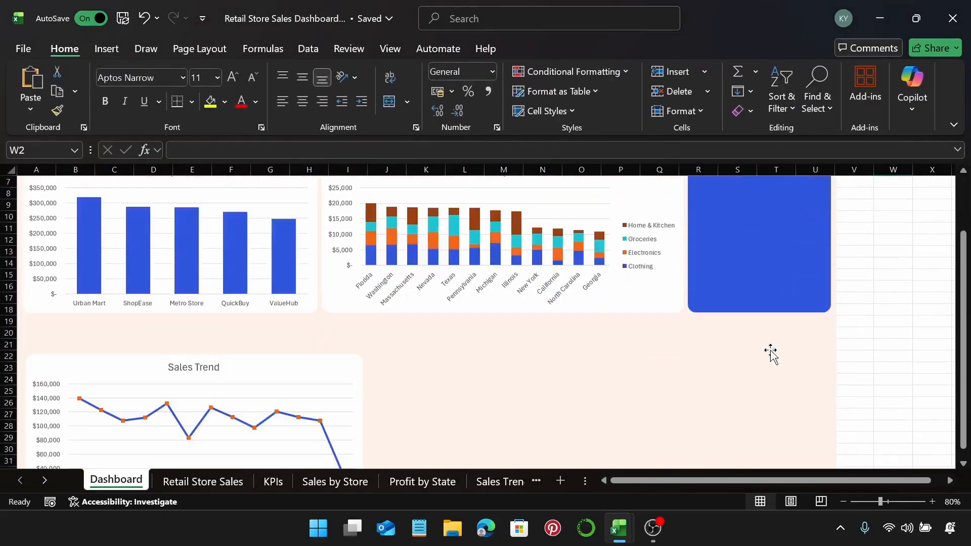
pyautogui.scroll(-11, 770, 351)
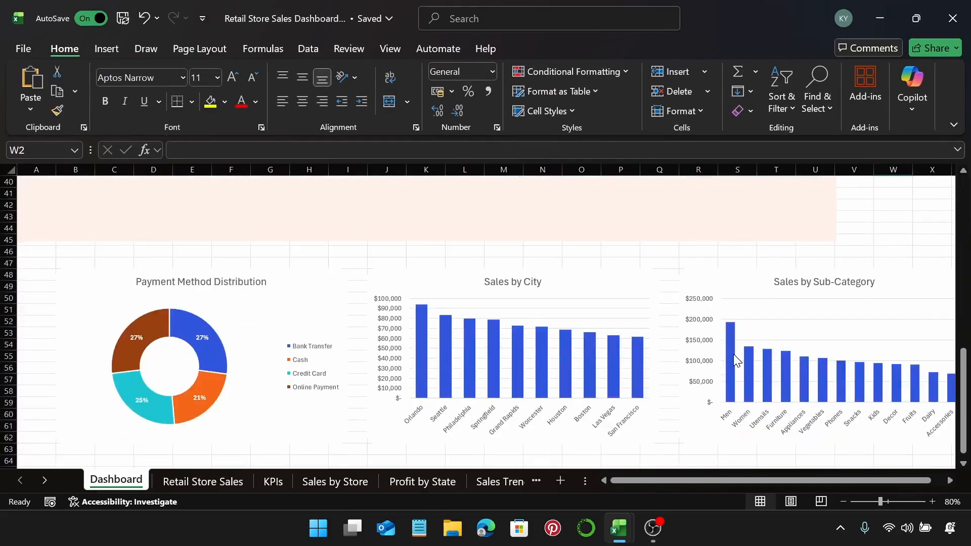
pyautogui.scroll(-1, 735, 360)
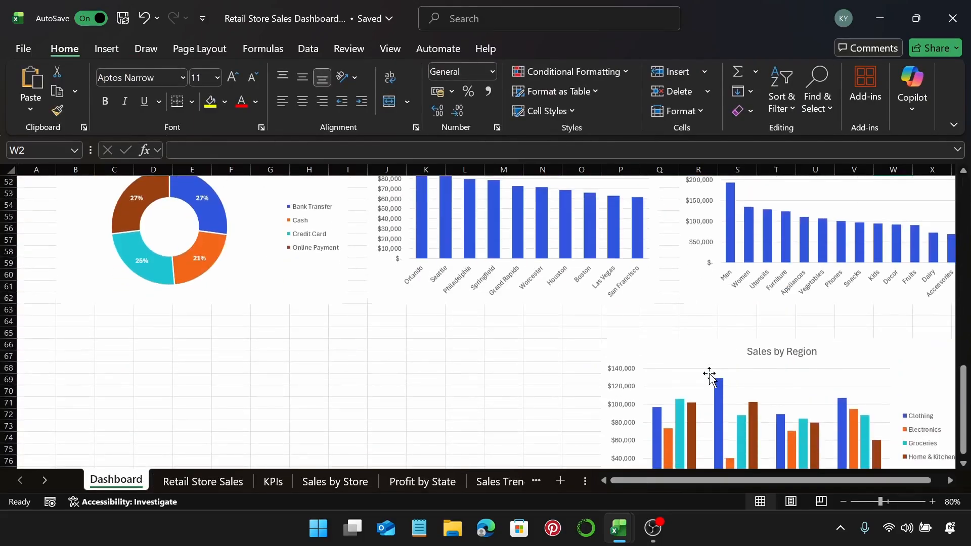
pyautogui.hscroll(6, 709, 377)
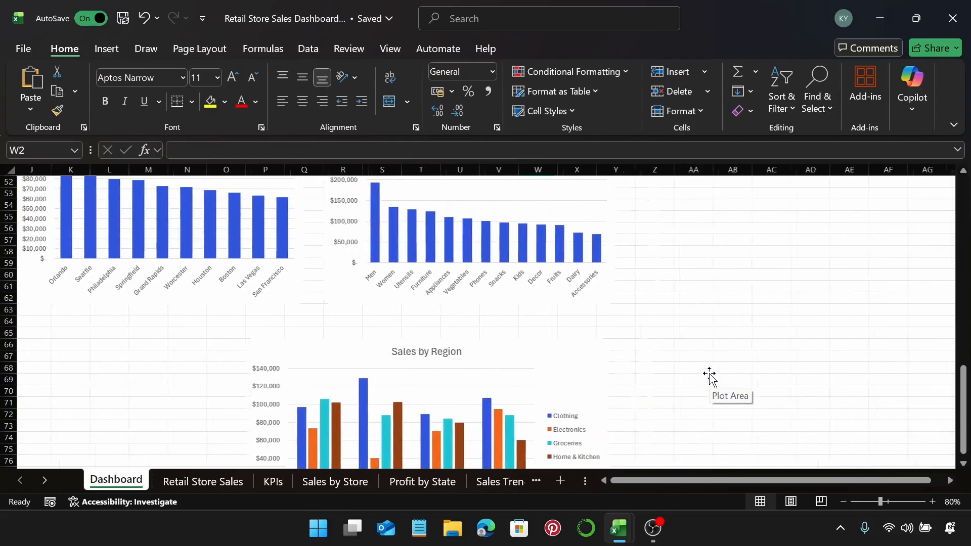
pyautogui.scroll(7, 709, 376)
pyautogui.scroll(6, 709, 377)
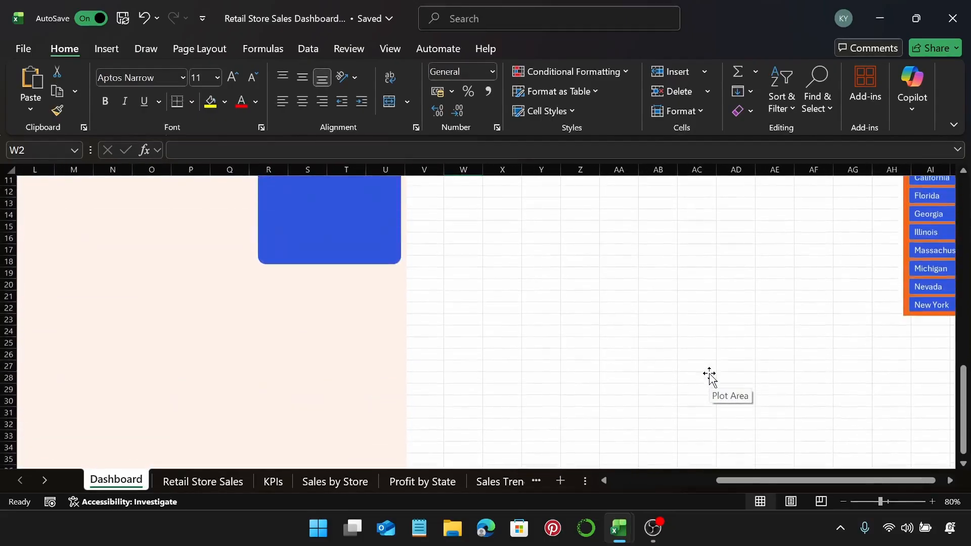
pyautogui.hscroll(2, 710, 377)
pyautogui.hscroll(4, 710, 376)
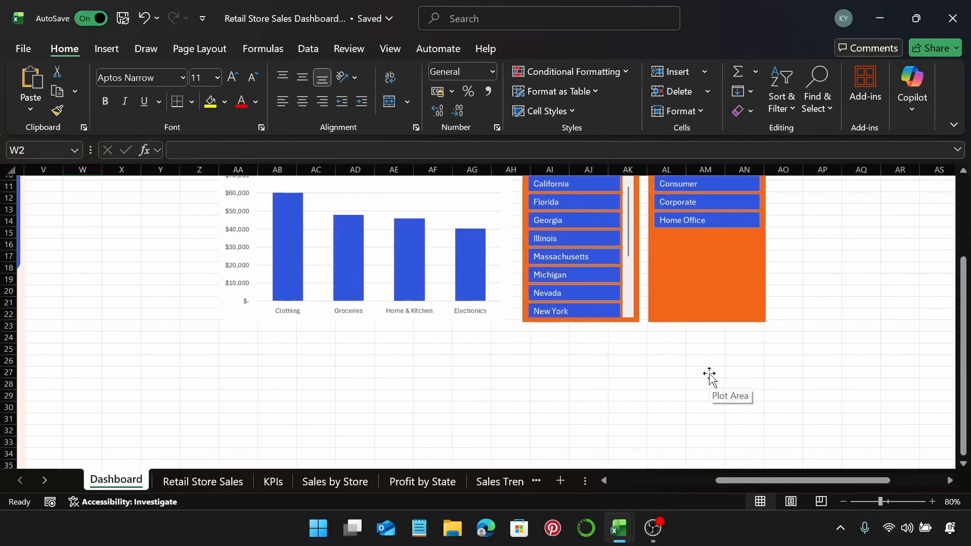
pyautogui.scroll(2, 709, 377)
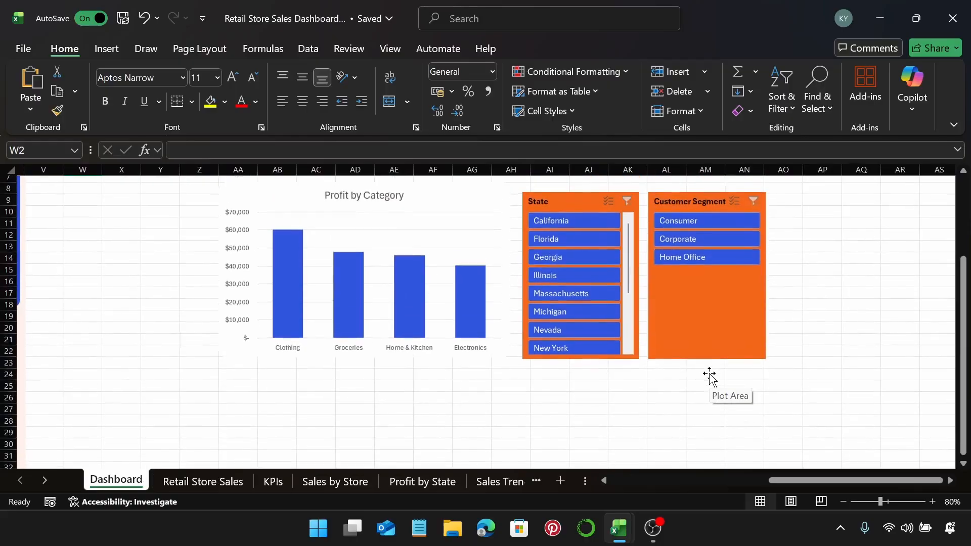
pyautogui.click(566, 201)
pyautogui.keyDown('ctrl'); pyautogui.click(683, 202); pyautogui.keyUp('ctrl')
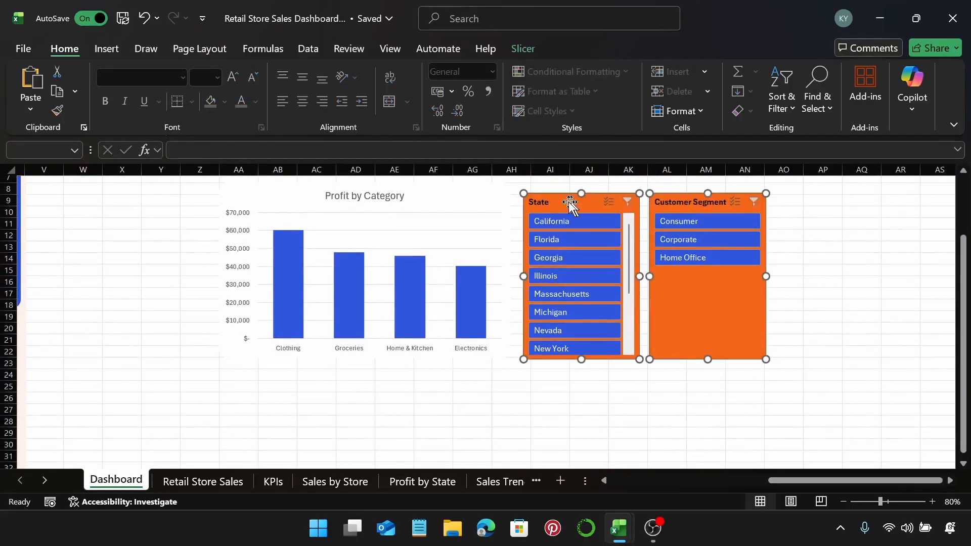
pyautogui.moveTo(677, 204); pyautogui.dragTo(220, 204)
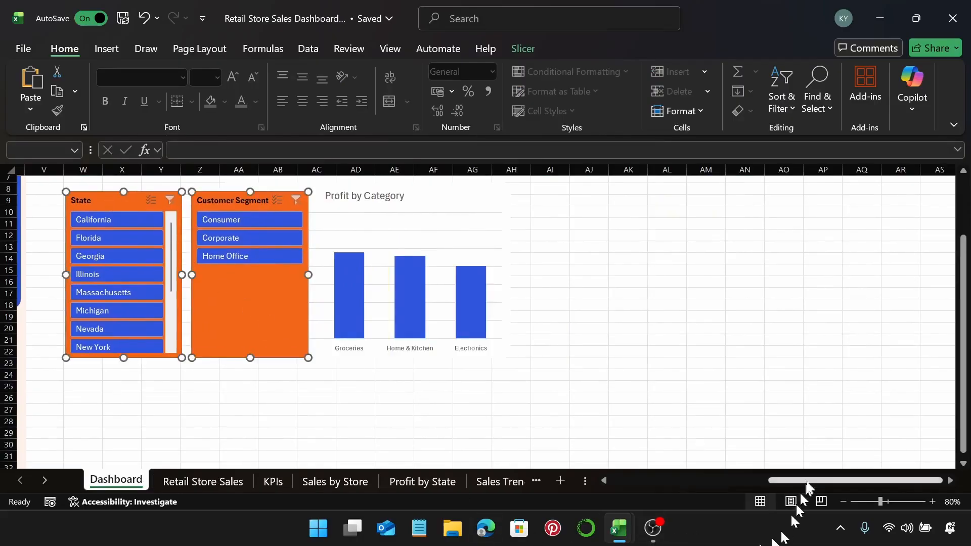
pyautogui.moveTo(805, 481); pyautogui.dragTo(690, 481)
pyautogui.scroll(3, 834, 372)
pyautogui.moveTo(831, 277); pyautogui.dragTo(812, 231)
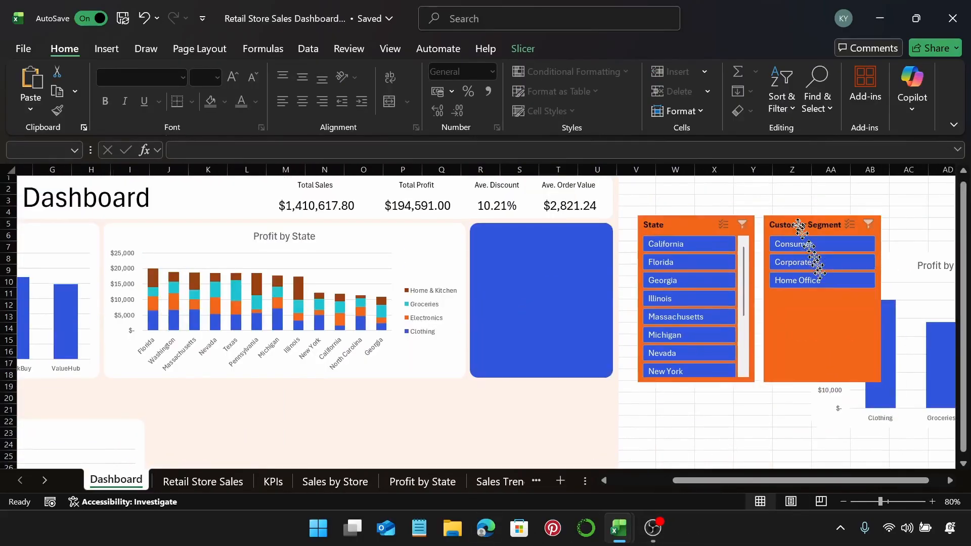
pyautogui.scroll(1, 791, 224)
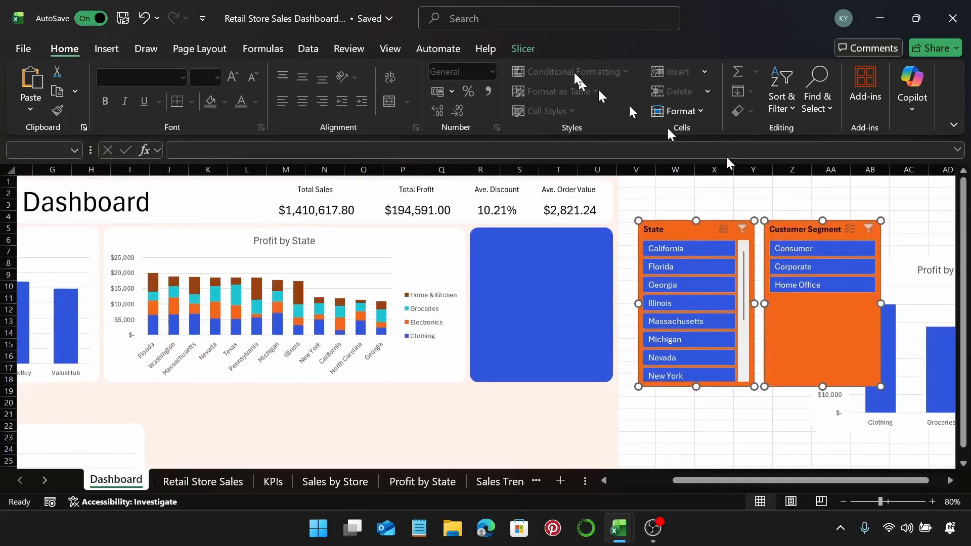
# Step: Resize both the State and Customer Segment slicers to 2.7 cm high and 5.75 cm wide
pyautogui.click(531, 45)
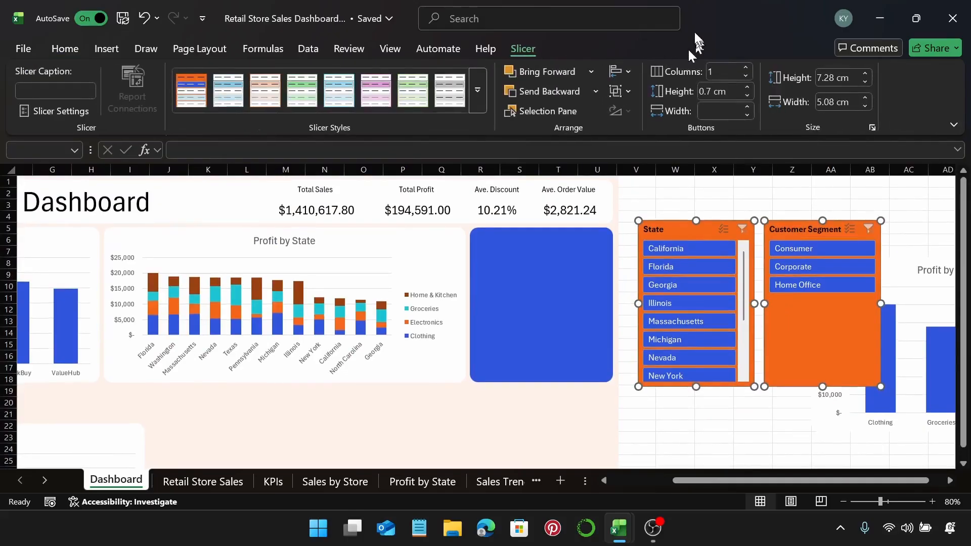
pyautogui.click(827, 78)
pyautogui.write('2.7')
pyautogui.press('Return')
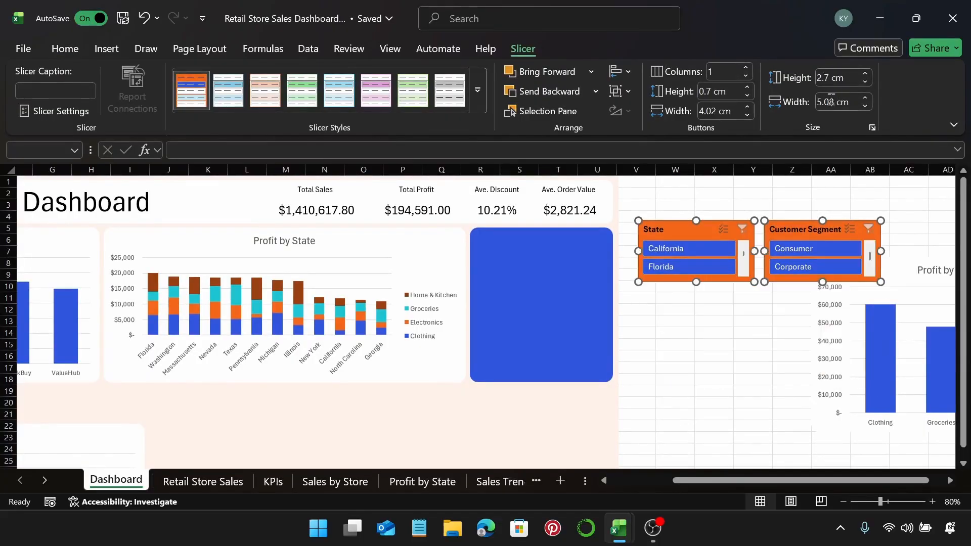
pyautogui.click(831, 101)
pyautogui.press('Return')
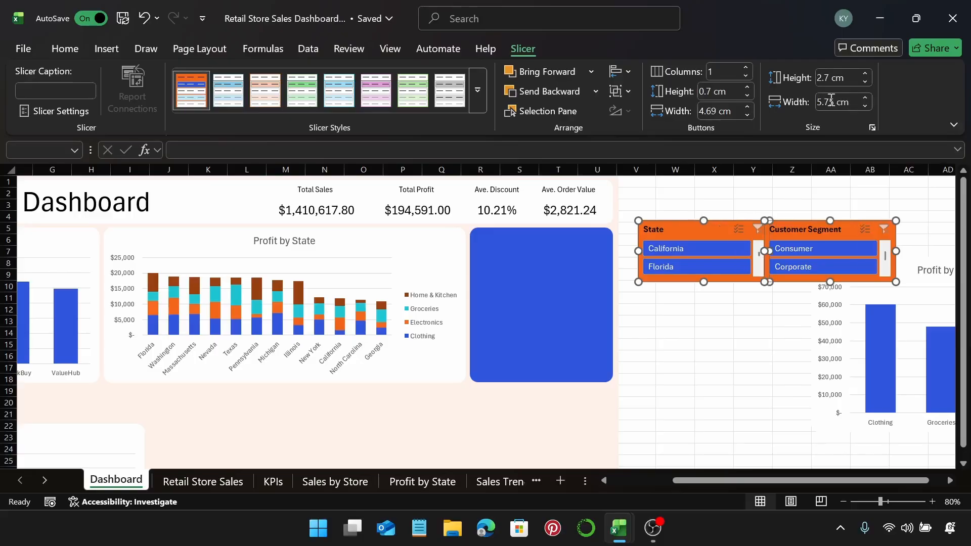
# Step: Move the State slicer on its own below the Customer Segment slicer so the two no longer overlap
pyautogui.click(675, 193)
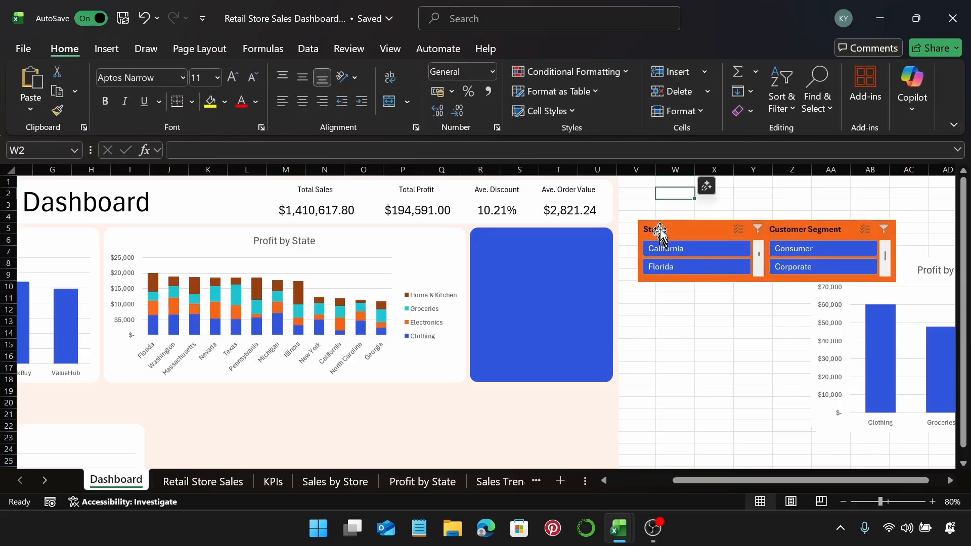
pyautogui.moveTo(657, 229); pyautogui.dragTo(677, 318)
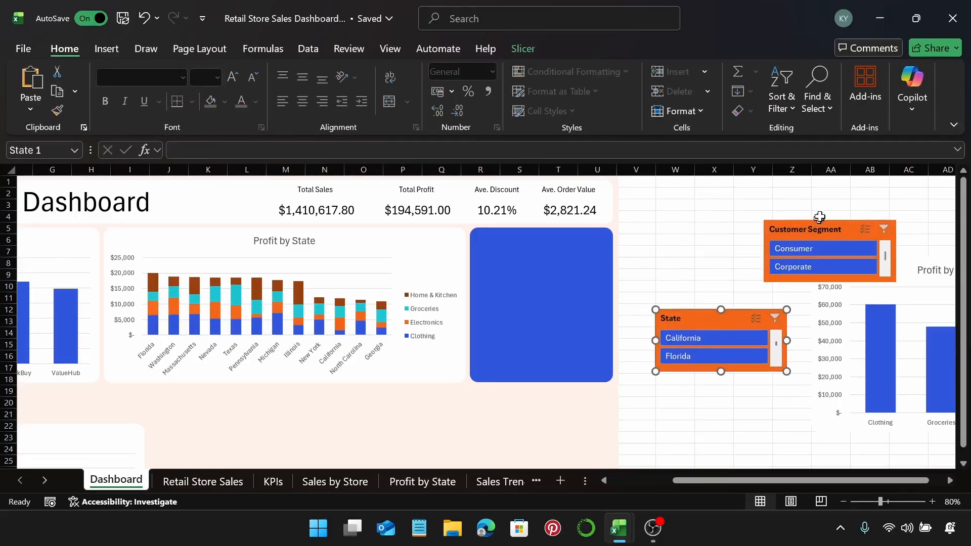
# Step: Move the Customer Segment slicer onto the blue rectangle's edge and bring both the Customer Segment and State slicers in front of the rectangle
pyautogui.moveTo(804, 230); pyautogui.dragTo(580, 245)
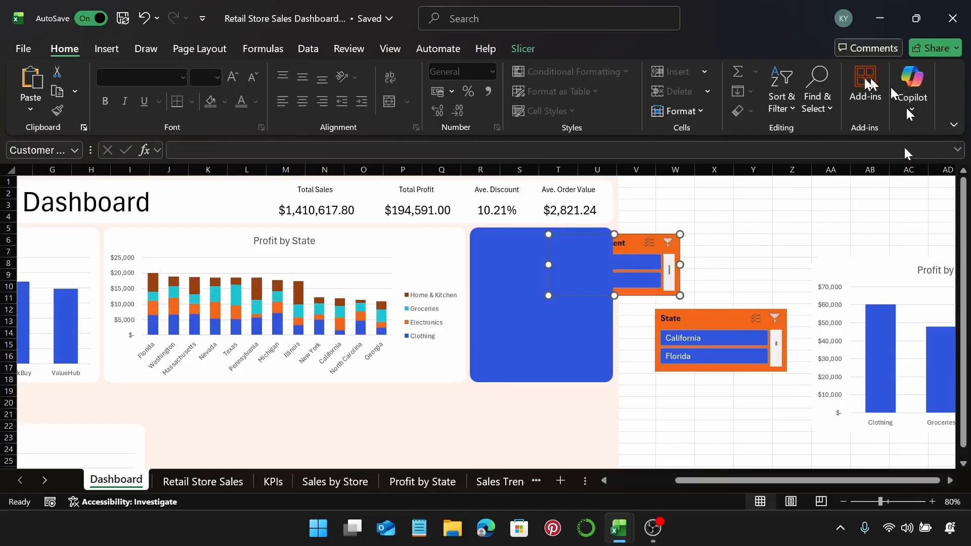
pyautogui.click(523, 48)
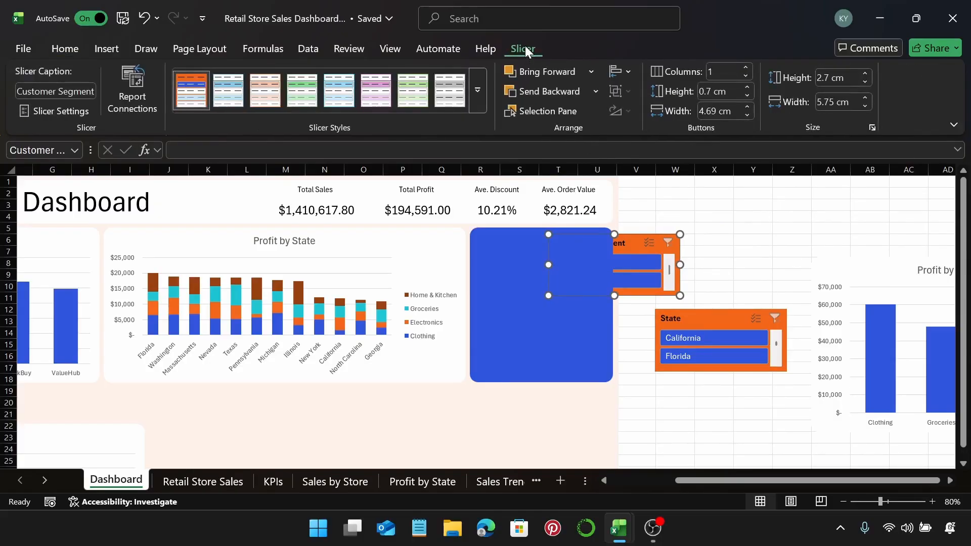
pyautogui.click(556, 111)
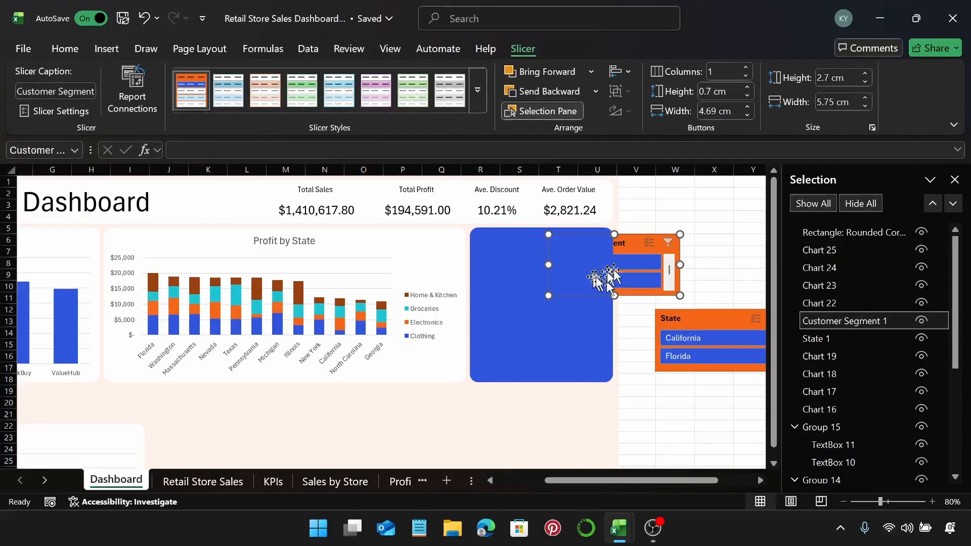
pyautogui.moveTo(832, 319); pyautogui.dragTo(831, 227)
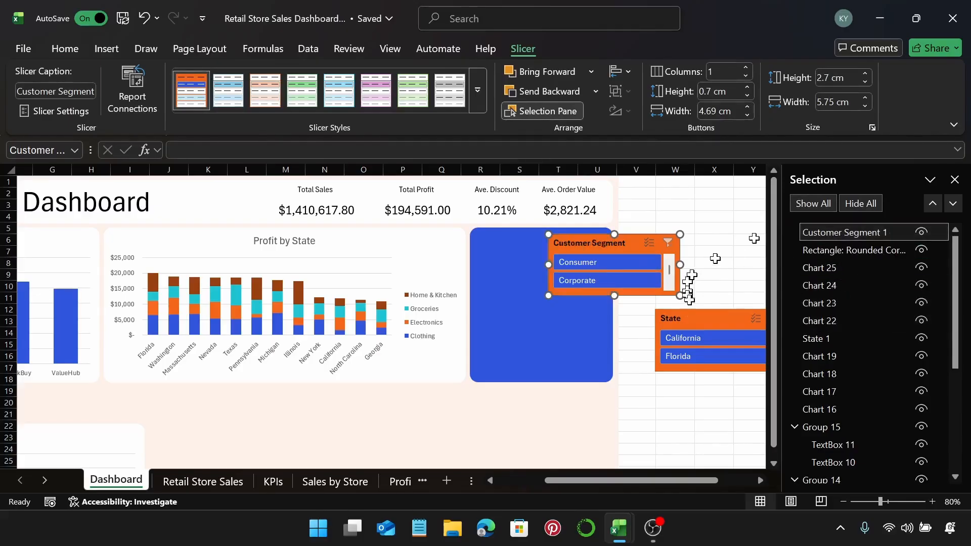
pyautogui.click(706, 320)
pyautogui.moveTo(847, 340); pyautogui.dragTo(845, 231)
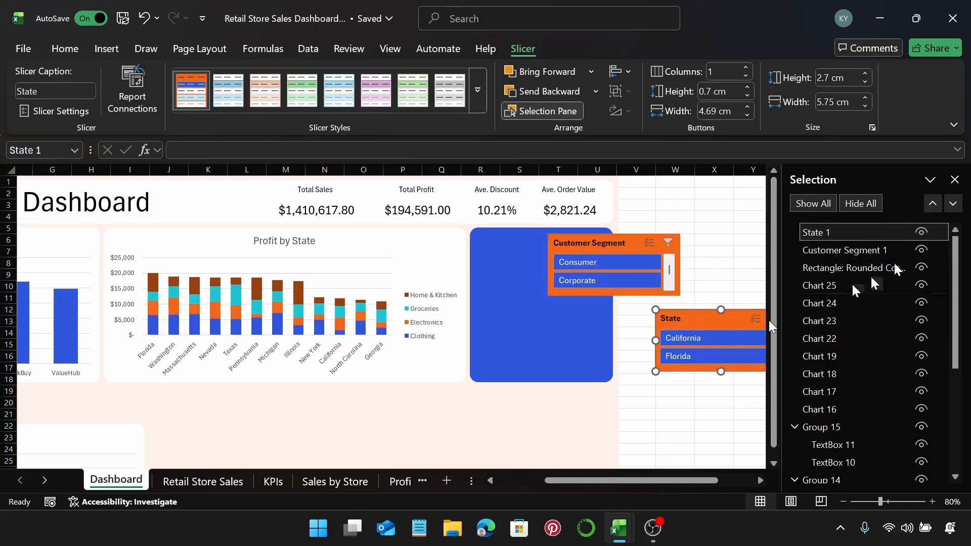
pyautogui.click(954, 180)
# Step: Place both slicers inside the blue rectangle, with Customer Segment in its upper half and State directly below
pyautogui.click(625, 246)
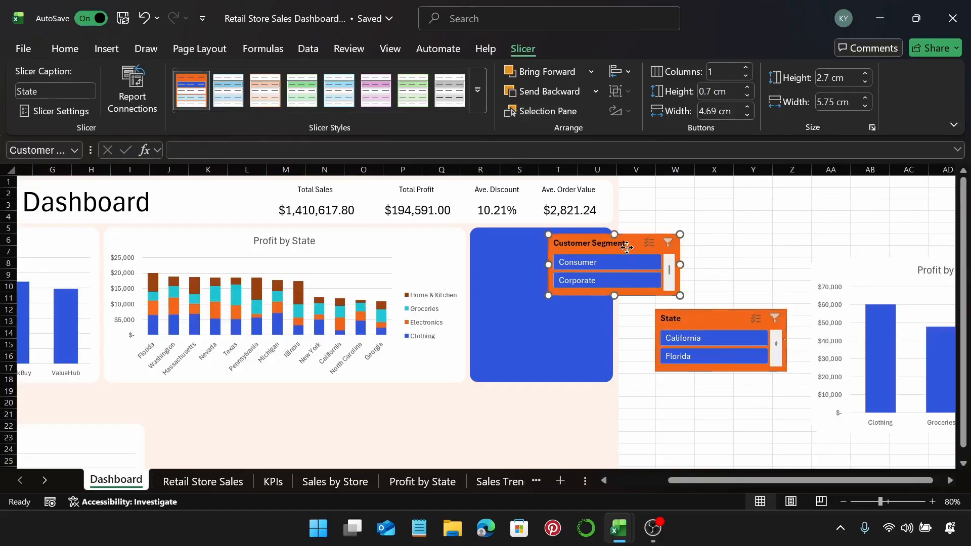
pyautogui.moveTo(612, 243); pyautogui.dragTo(535, 243)
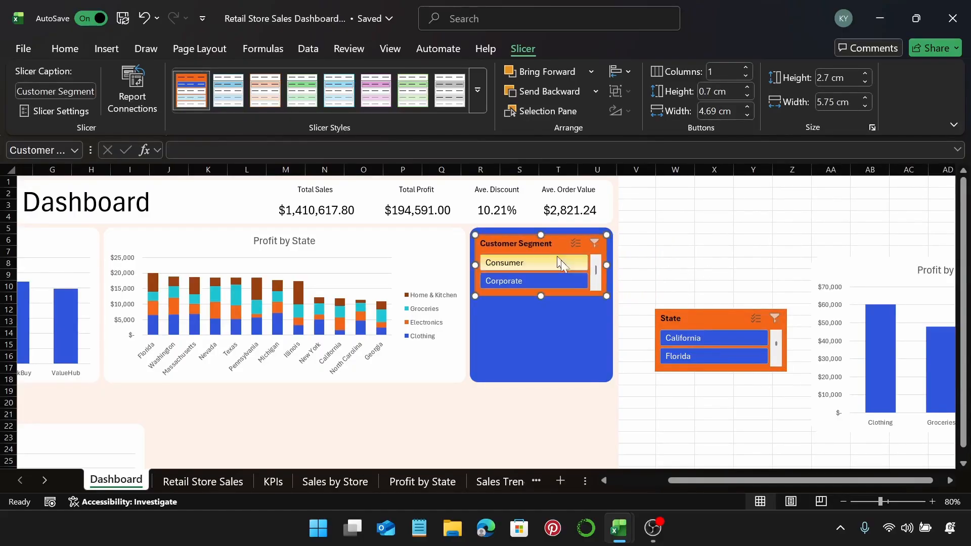
pyautogui.click(700, 322)
pyautogui.moveTo(700, 322); pyautogui.dragTo(529, 317)
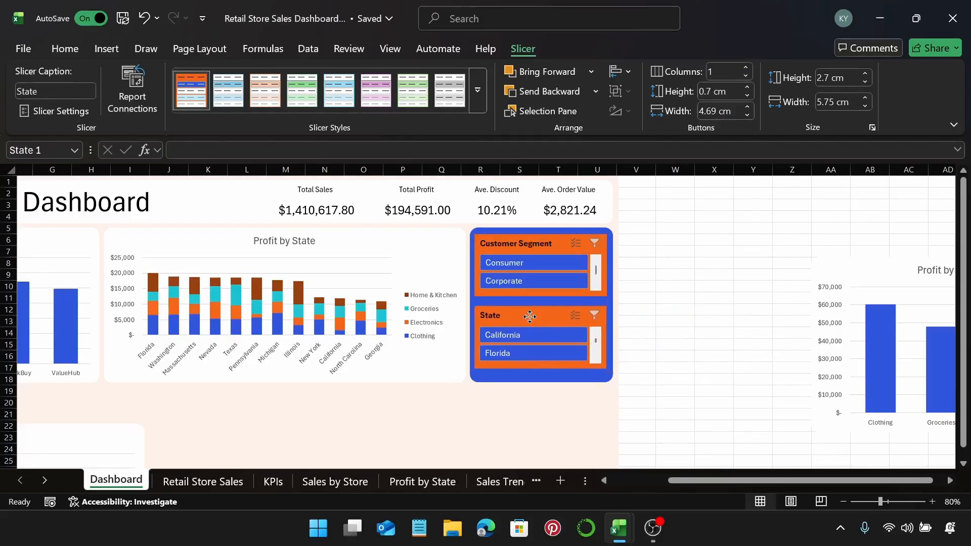
# Step: Nudge the Customer Segment slicer down in small increments until only a narrow gap separates it from the State slicer
pyautogui.click(509, 242)
pyautogui.press('Down')
pyautogui.press('Down')
pyautogui.press('Down')
pyautogui.press('Down')
pyautogui.press('Down')
pyautogui.press('Down')
pyautogui.press('Down')
pyautogui.press('Down')
pyautogui.press('Down')
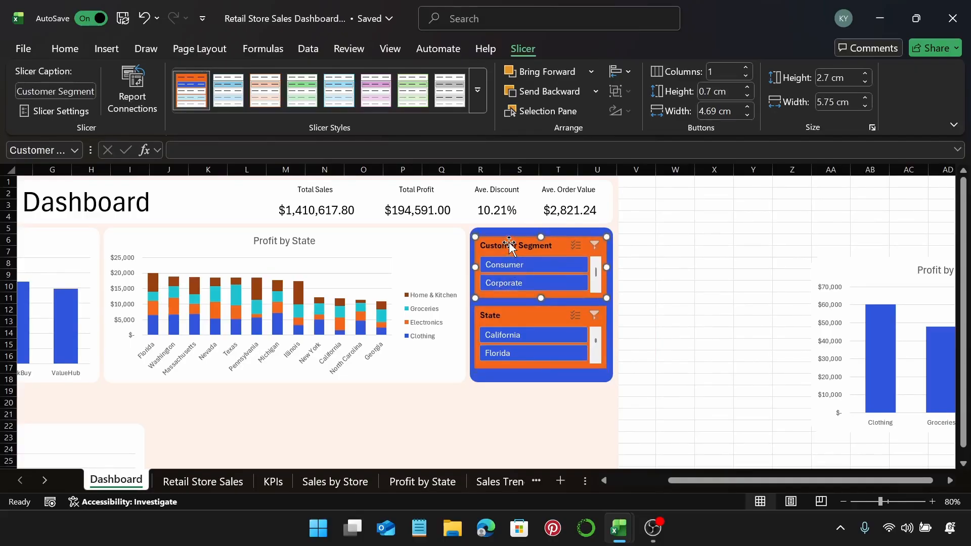
pyautogui.press('Down')
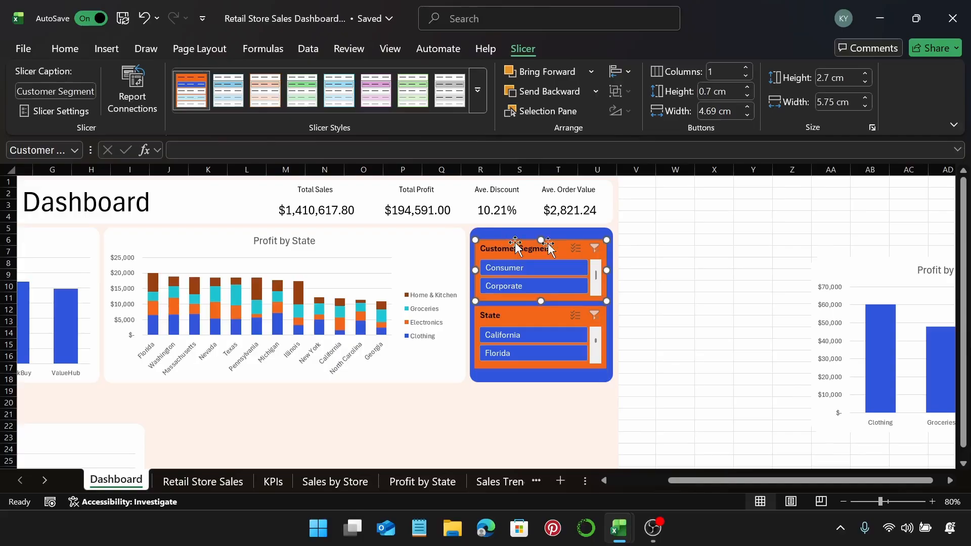
pyautogui.click(743, 392)
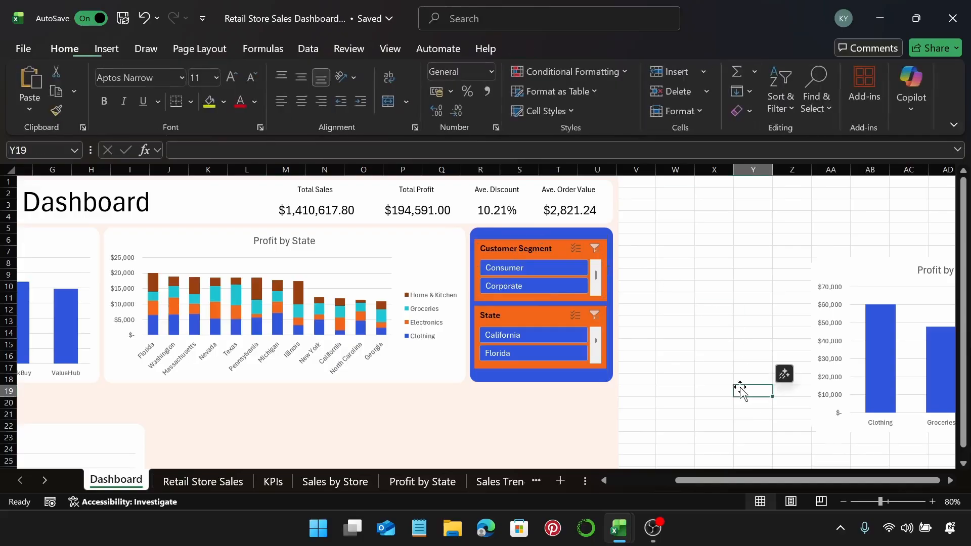
# Step: Select the Customer Segment and State slicers together and nudge them slightly down within the blue rectangle
pyautogui.click(522, 262)
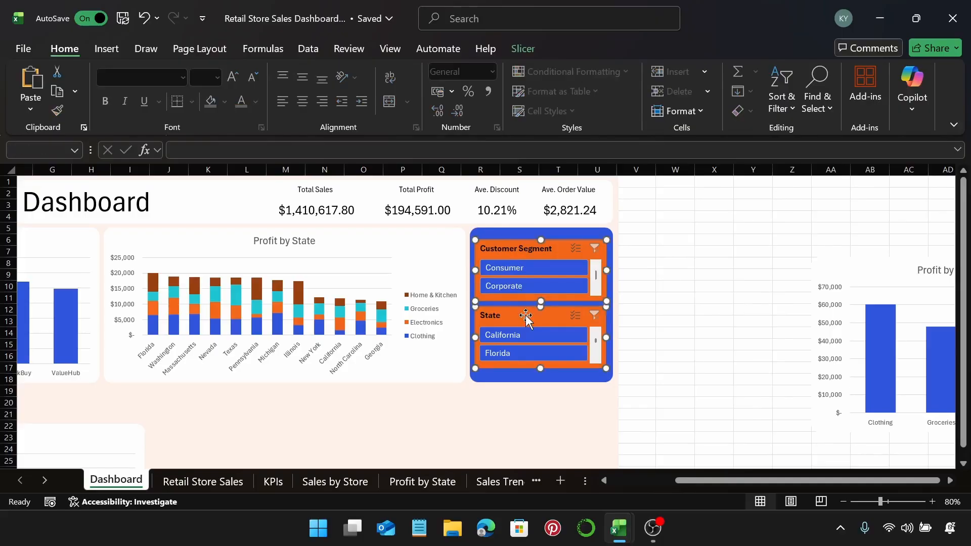
pyautogui.press('Down')
pyautogui.press('Down')
pyautogui.press('Escape')
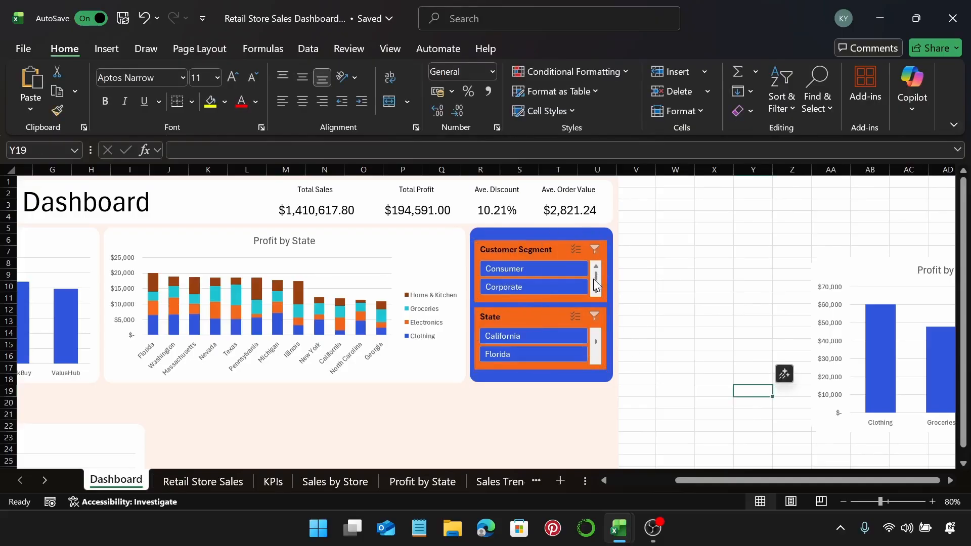
# Step: Align the horizontal centers of the blue rectangle, Customer Segment slicer and State slicer
pyautogui.click(562, 234)
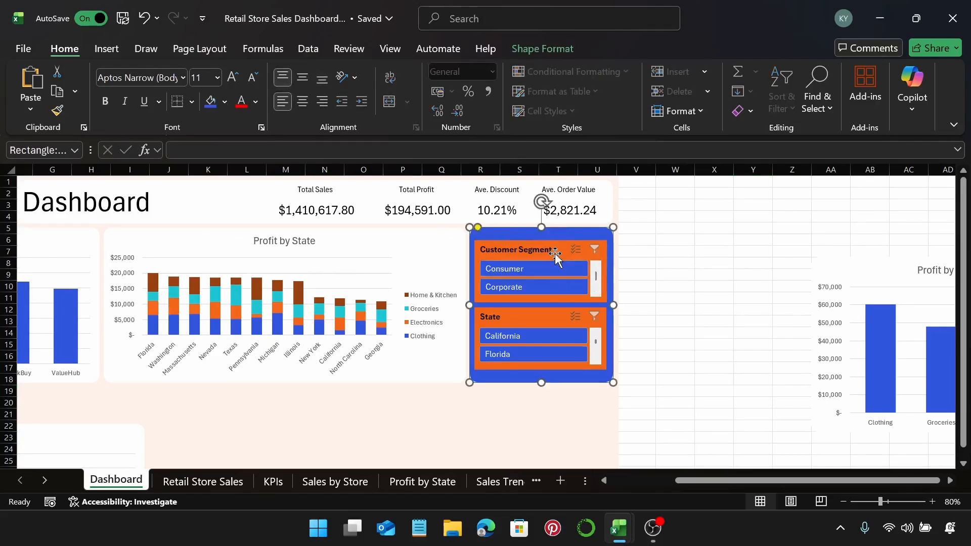
pyautogui.keyDown('ctrl'); pyautogui.click(555, 255); pyautogui.keyUp('ctrl')
pyautogui.keyDown('ctrl'); pyautogui.click(553, 316); pyautogui.keyUp('ctrl')
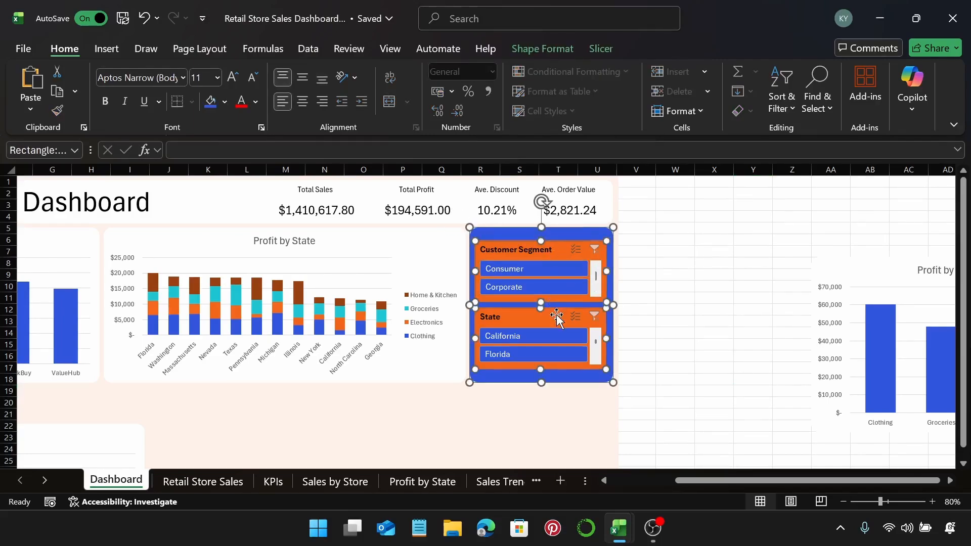
pyautogui.click(595, 49)
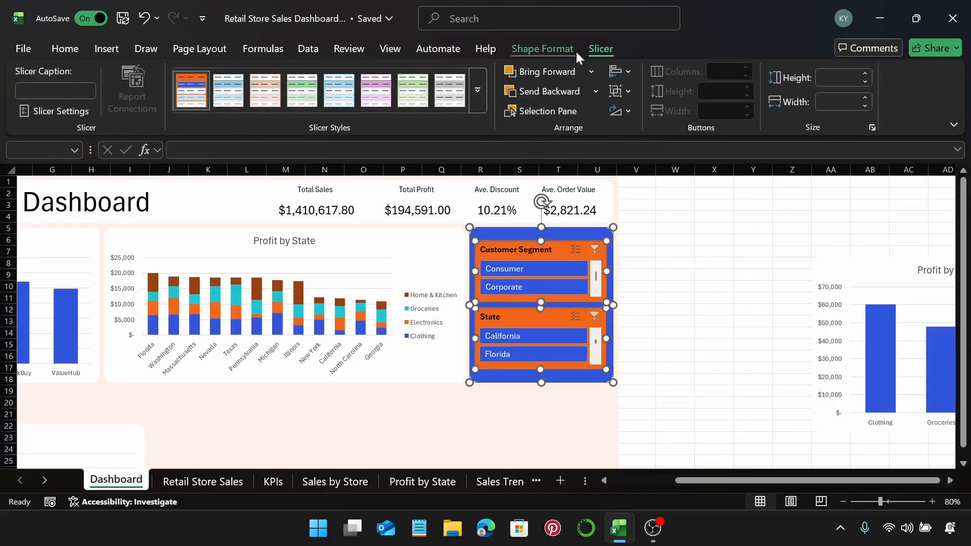
pyautogui.click(629, 71)
pyautogui.click(668, 116)
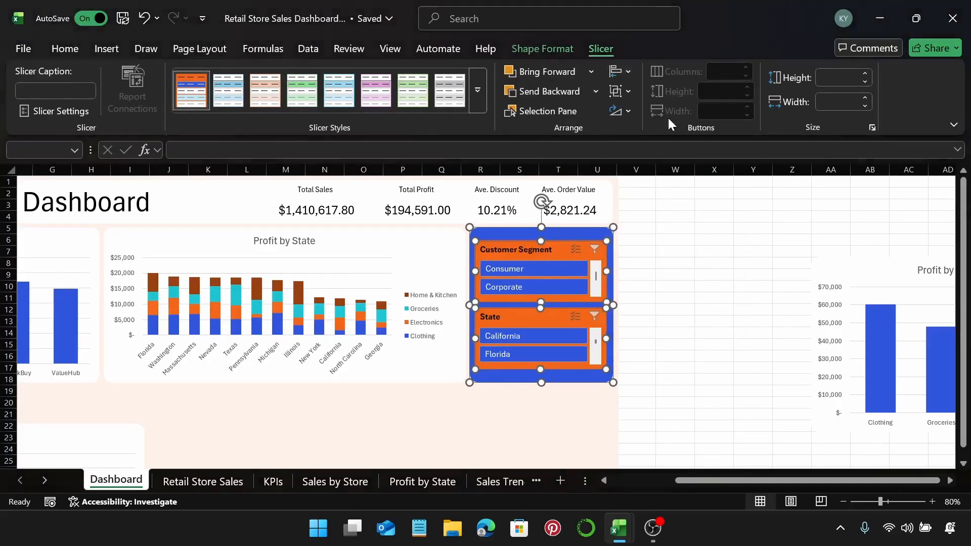
pyautogui.click(665, 296)
# Step: Move the Sales Trend chart up so it sits directly below the Sales by Store chart at the dashboard's left edge
pyautogui.scroll(-3, 673, 313)
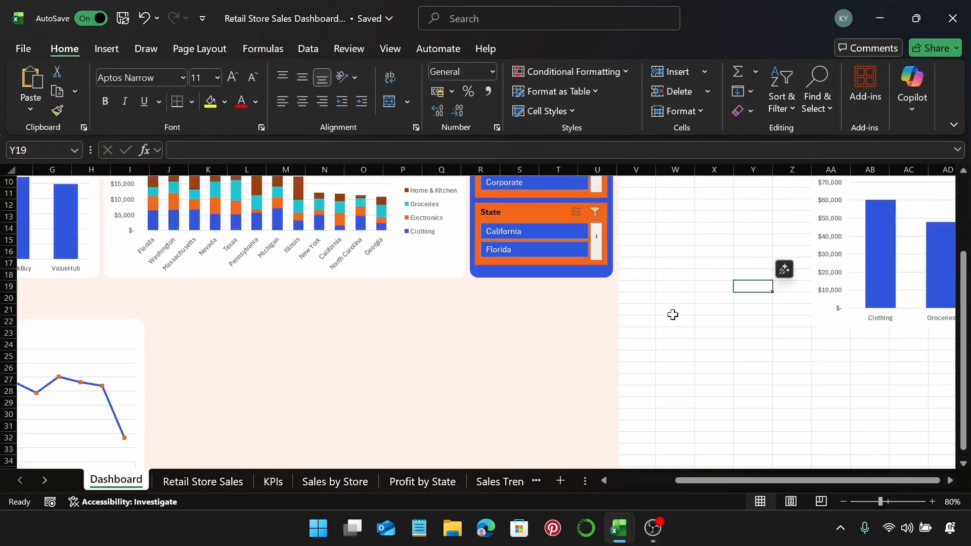
pyautogui.scroll(2, 686, 395)
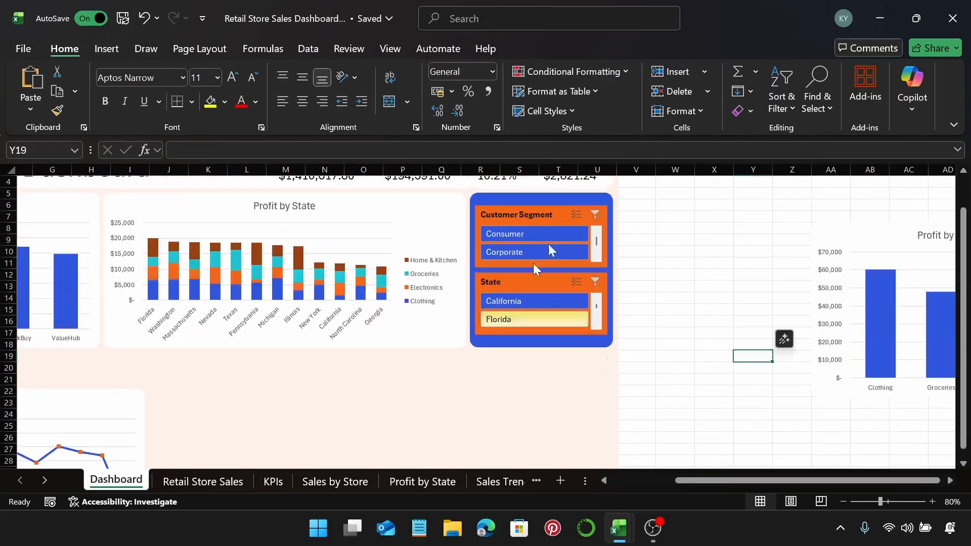
pyautogui.moveTo(786, 479); pyautogui.dragTo(689, 505)
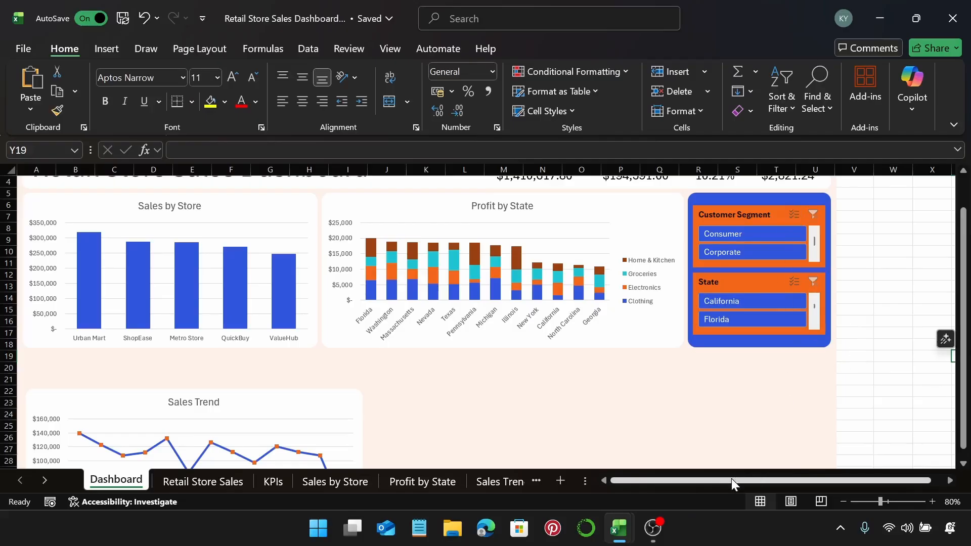
pyautogui.scroll(-4, 848, 338)
pyautogui.click(893, 309)
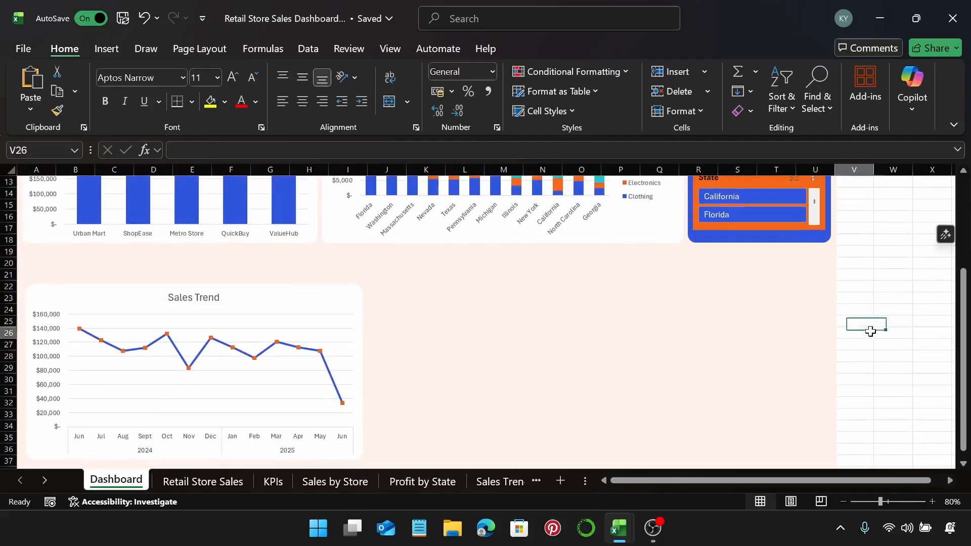
pyautogui.click(332, 283)
pyautogui.moveTo(331, 283); pyautogui.dragTo(327, 252)
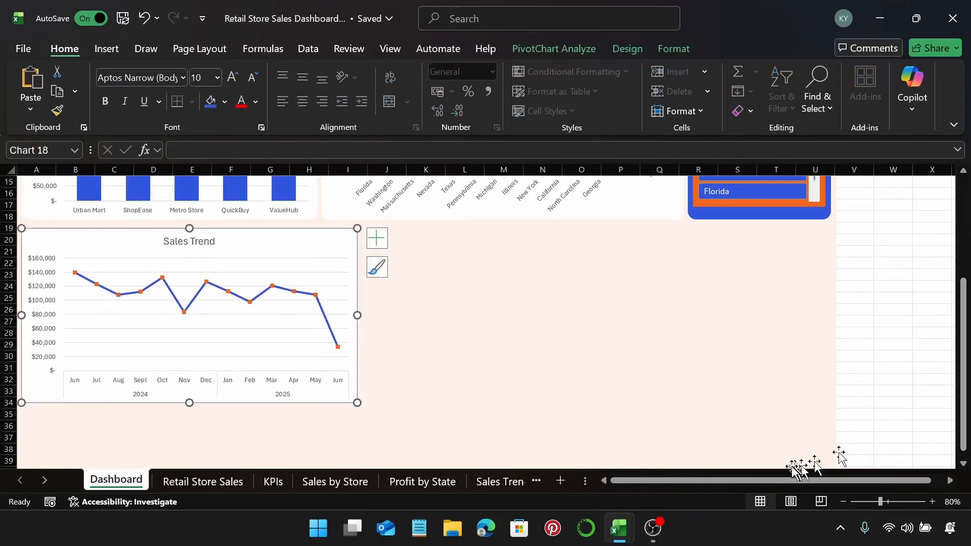
# Step: Move the Profit by Category chart from outside the dashboard to the space just right of the Sales Trend chart
pyautogui.moveTo(729, 488); pyautogui.dragTo(743, 487)
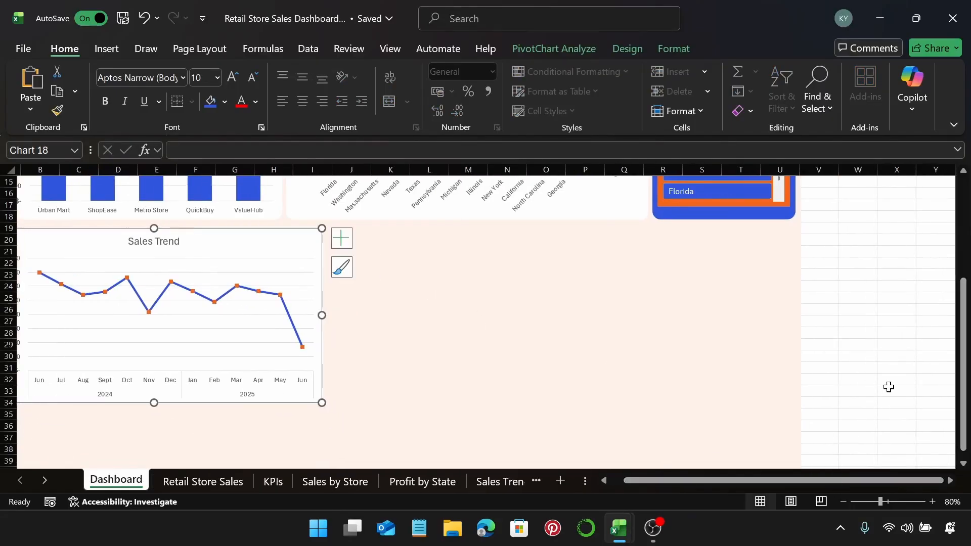
pyautogui.hscroll(6, 889, 387)
pyautogui.scroll(5, 889, 386)
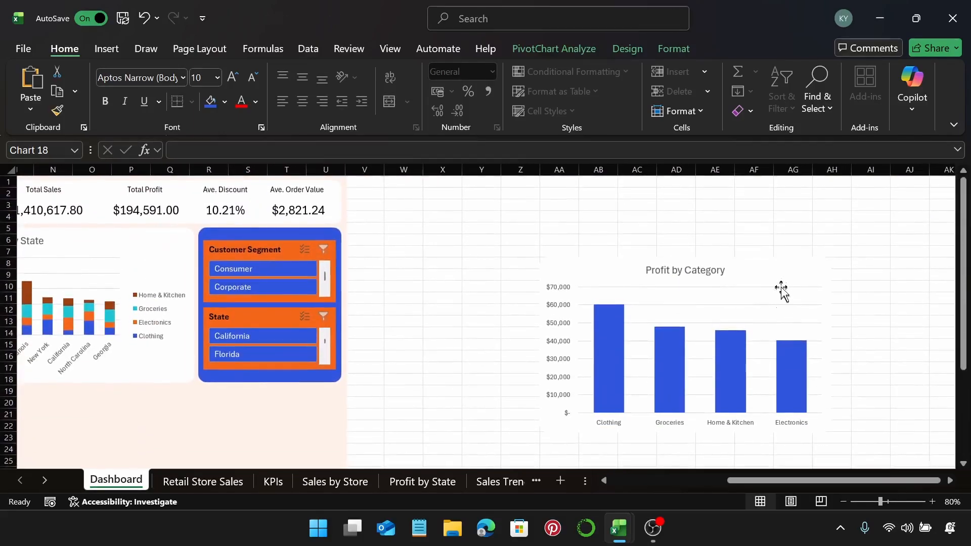
pyautogui.moveTo(780, 288); pyautogui.dragTo(295, 385)
pyautogui.scroll(-3, 513, 378)
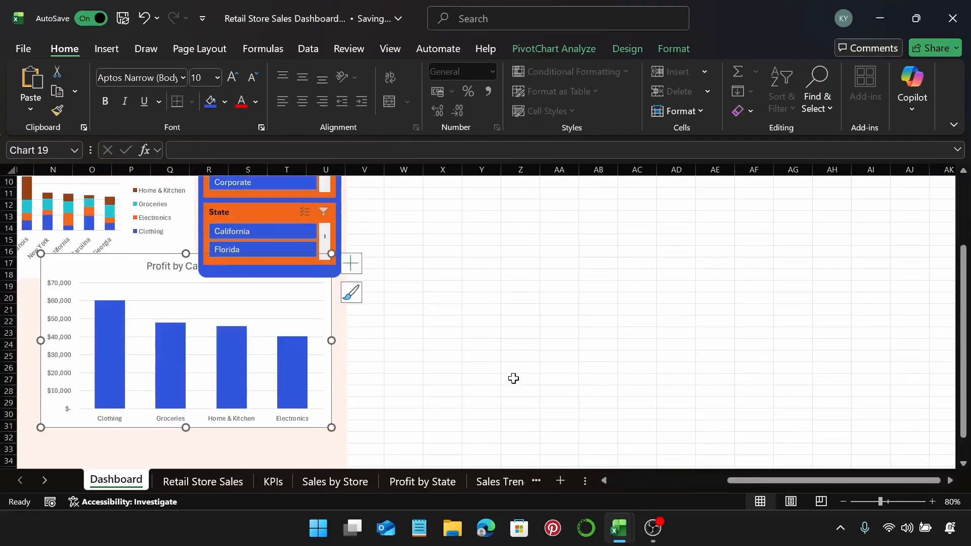
pyautogui.moveTo(760, 480); pyautogui.dragTo(665, 480)
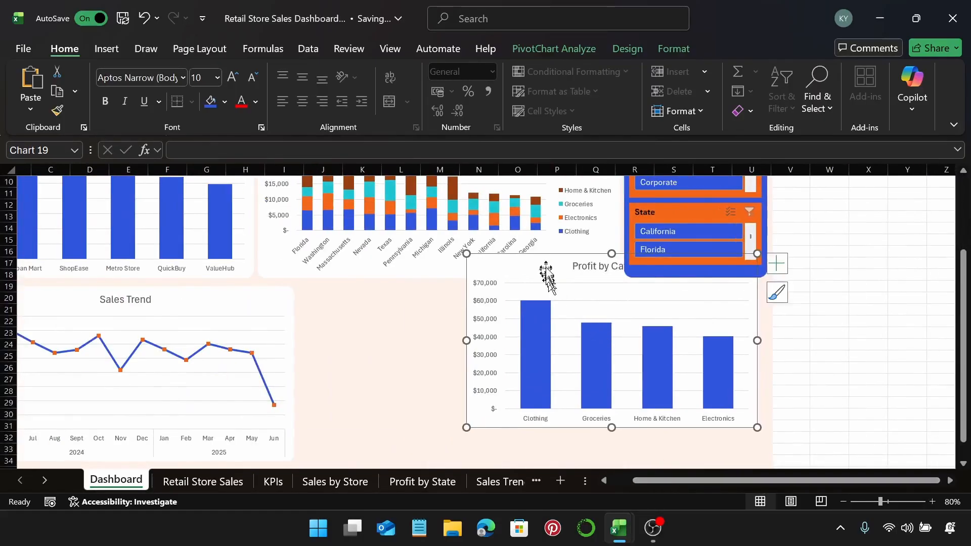
pyautogui.moveTo(546, 275); pyautogui.dragTo(384, 303)
# Step: Move the Payment Method Distribution chart up to the right of the Profit by Category chart, below the slicer panel
pyautogui.scroll(-6, 492, 325)
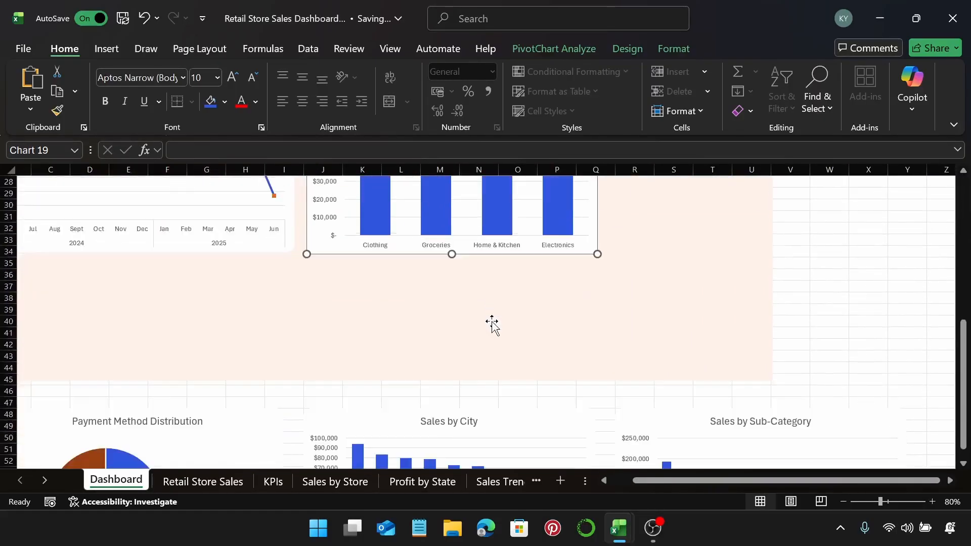
pyautogui.scroll(-2, 492, 324)
pyautogui.moveTo(232, 354); pyautogui.dragTo(678, 226)
pyautogui.scroll(3, 693, 256)
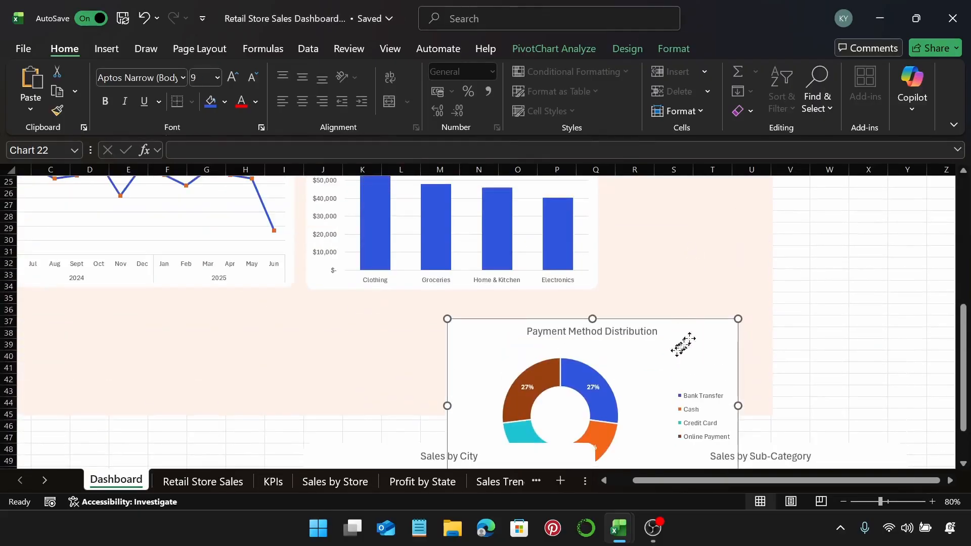
pyautogui.moveTo(683, 345); pyautogui.dragTo(747, 230)
pyautogui.scroll(5, 747, 230)
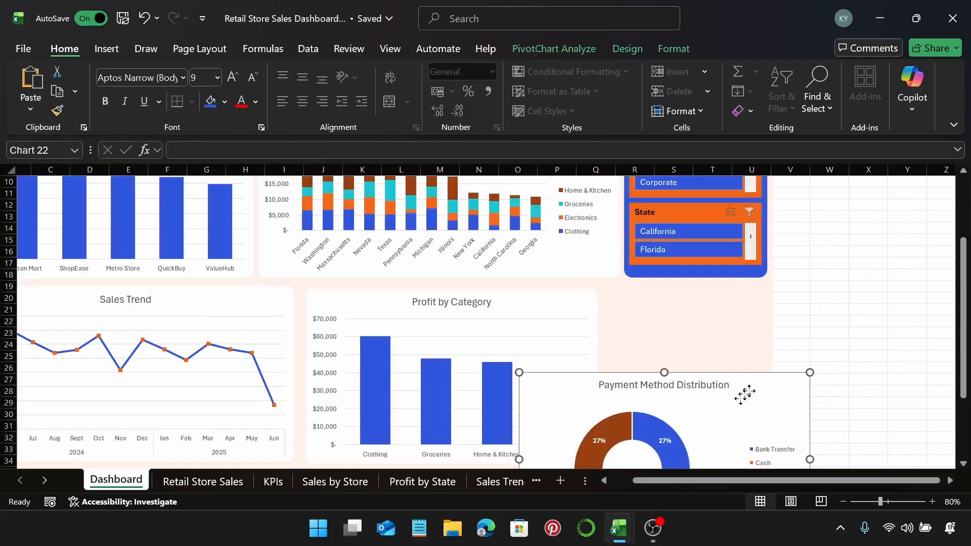
pyautogui.moveTo(744, 394); pyautogui.dragTo(830, 300)
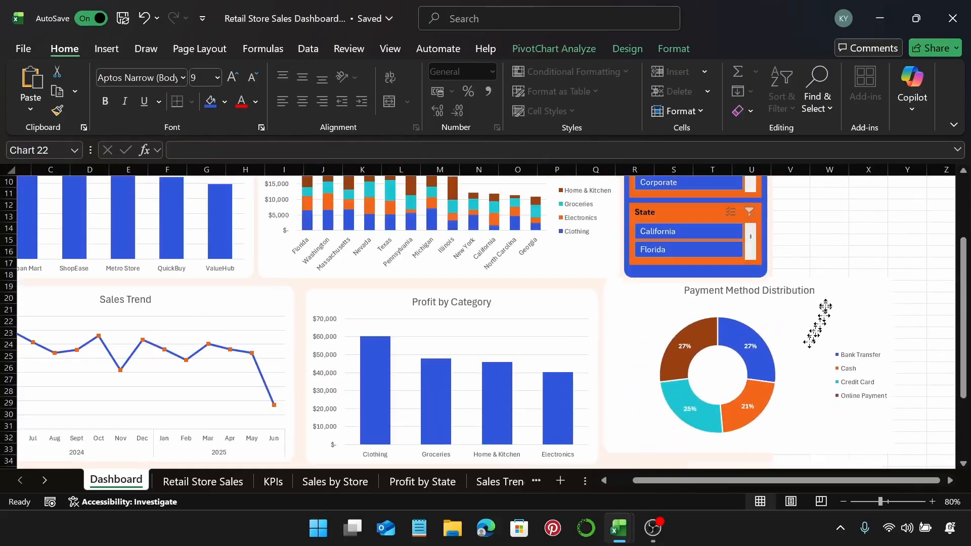
# Step: Set the height of the Sales Trend, Profit by Category and Payment Method Distribution charts to 6.25 cm
pyautogui.keyDown('ctrl'); pyautogui.click(268, 294); pyautogui.keyUp('ctrl')
pyautogui.click(569, 53)
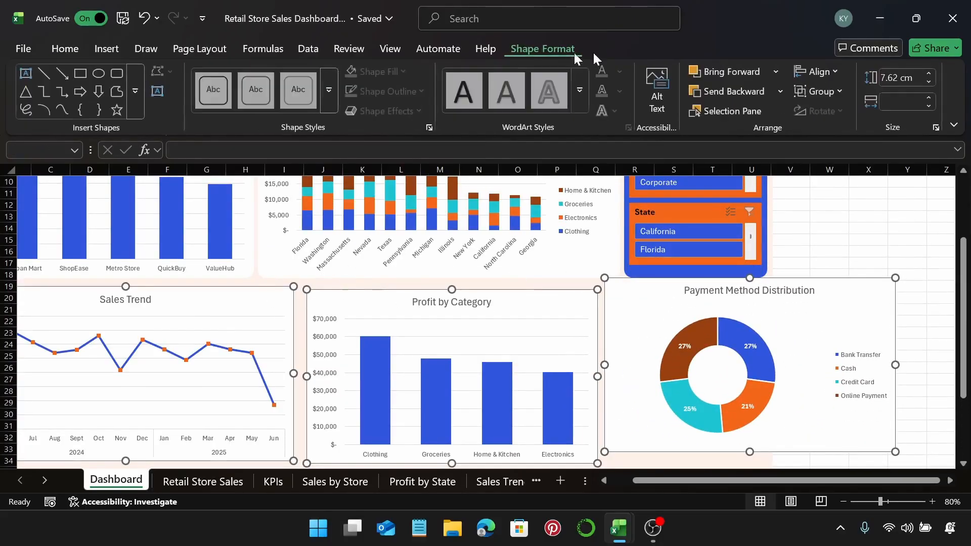
pyautogui.click(895, 79)
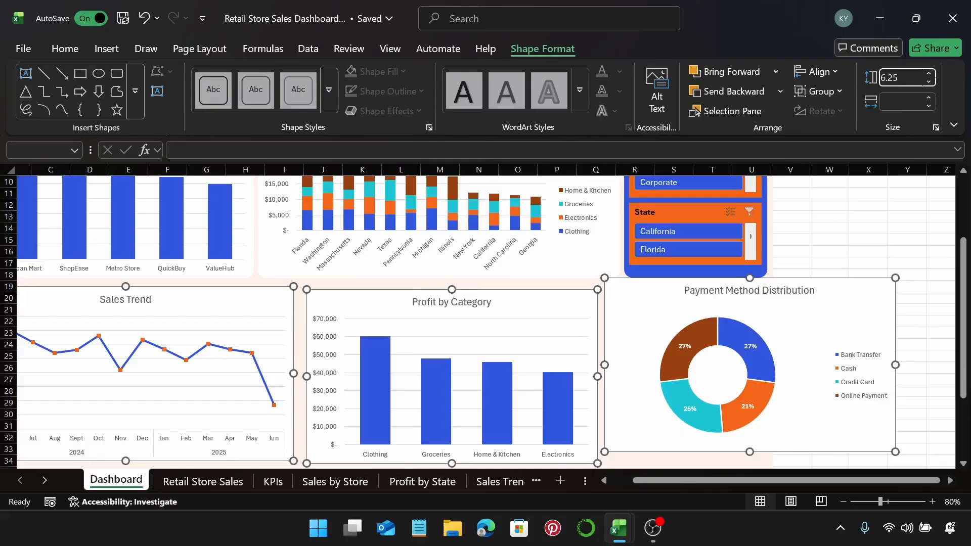
pyautogui.press('Return')
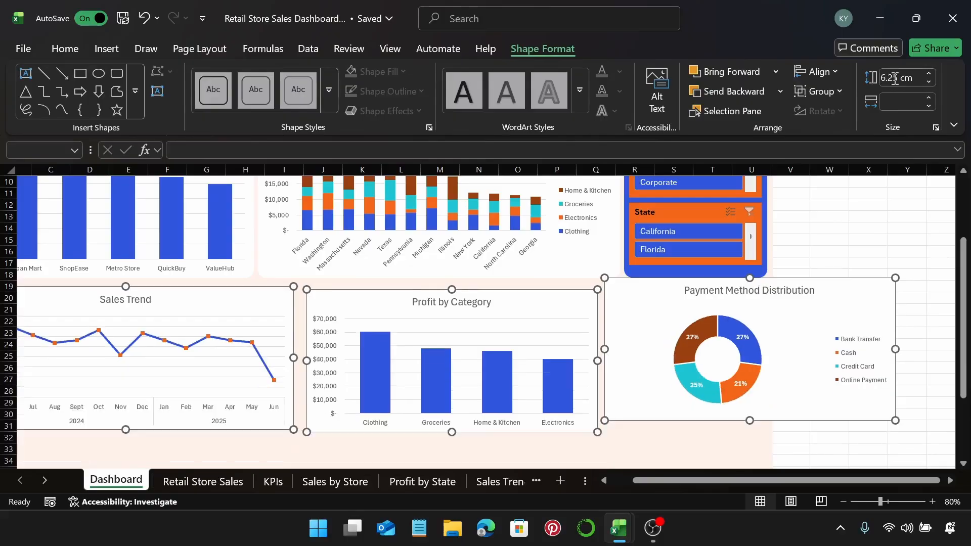
pyautogui.press('Escape')
# Step: Set the width of the Sales Trend chart to 16.35 cm
pyautogui.click(213, 297)
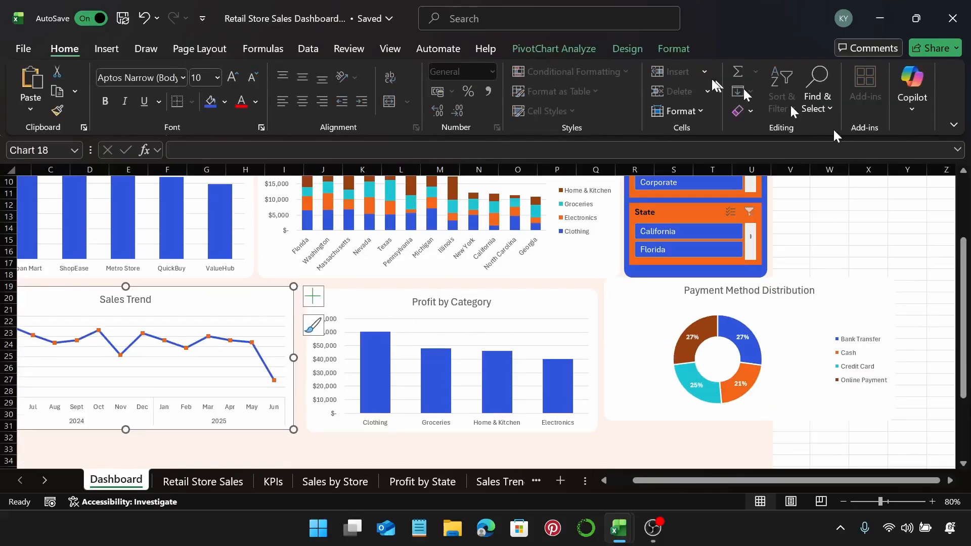
pyautogui.click(689, 47)
pyautogui.click(890, 103)
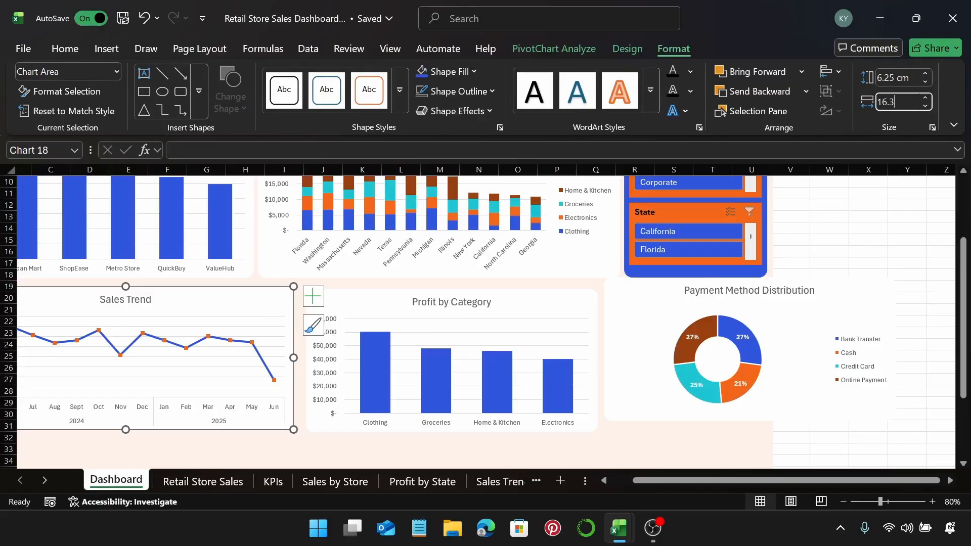
pyautogui.press('Return')
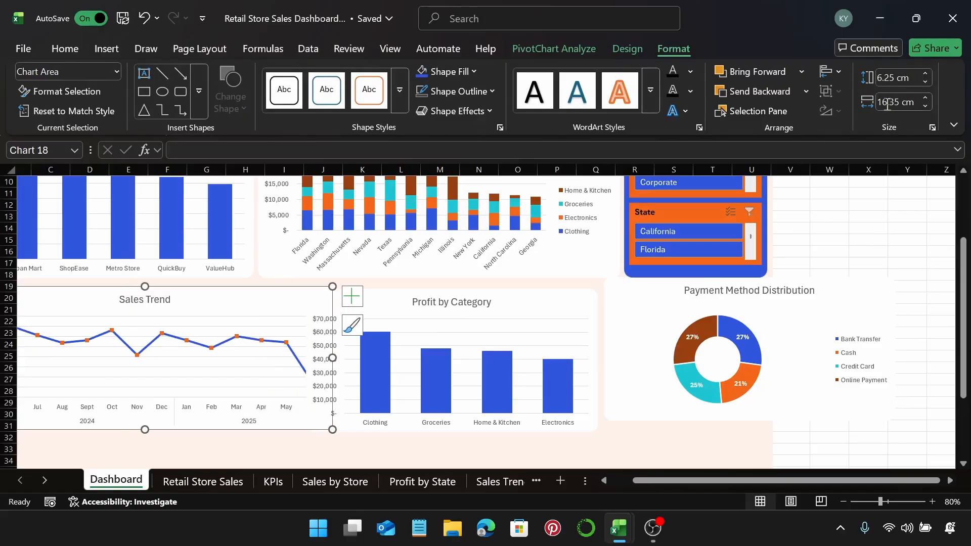
# Step: Set the width of the Profit by Category chart to 11 cm
pyautogui.click(541, 303)
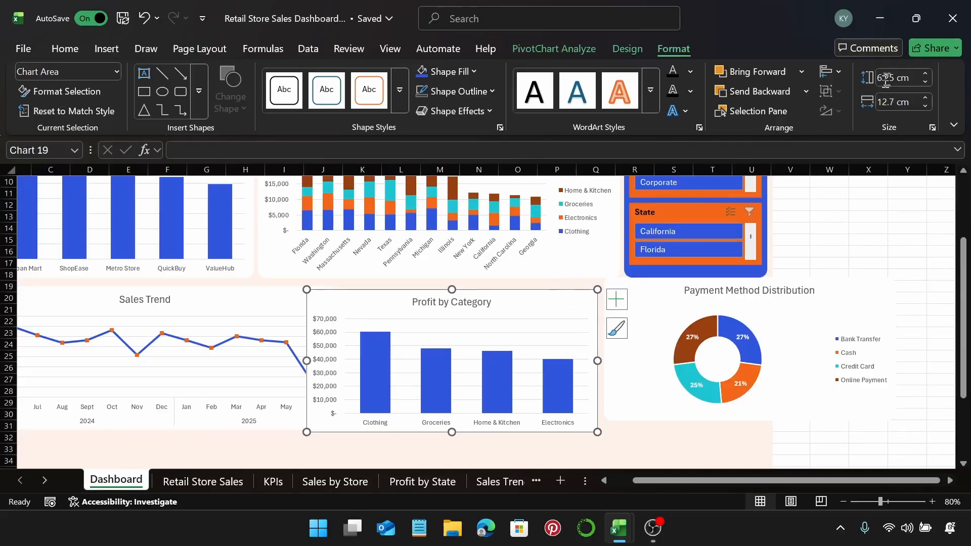
pyautogui.click(891, 103)
pyautogui.write('11')
pyautogui.press('Return')
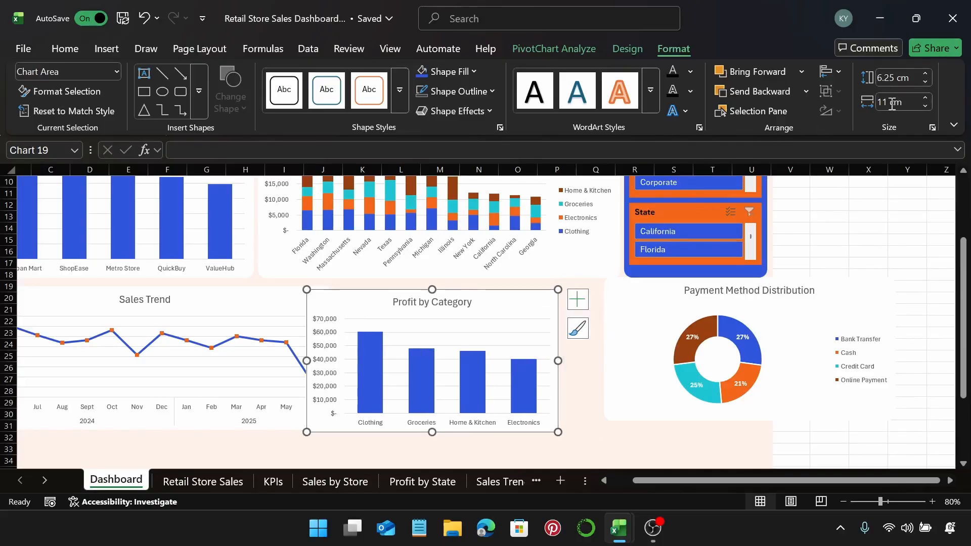
# Step: Set the width of the Payment Method Distribution chart to 7.45 cm
pyautogui.click(620, 313)
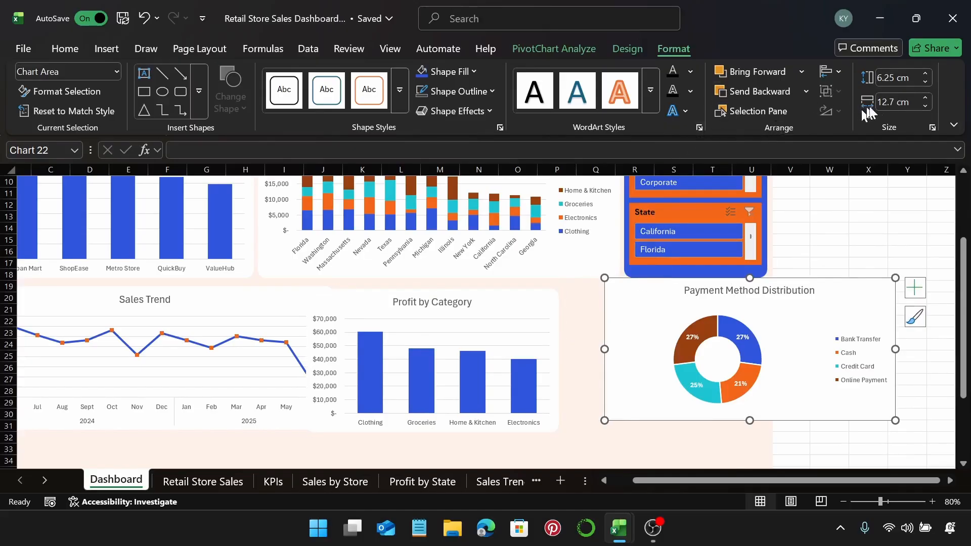
pyautogui.click(893, 104)
pyautogui.write('7.45')
pyautogui.press('Return')
pyautogui.moveTo(839, 480); pyautogui.dragTo(804, 483)
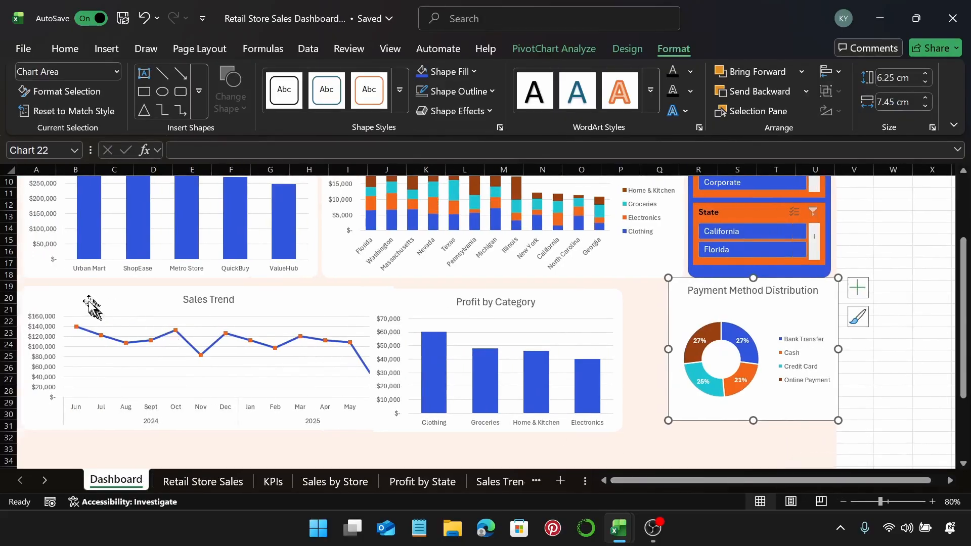
# Step: Nudge the Sales Trend chart up under Sales by Store, and shift the Payment Method Distribution chart fully inside the dashboard, level with Profit by Category
pyautogui.moveTo(90, 302); pyautogui.dragTo(91, 297)
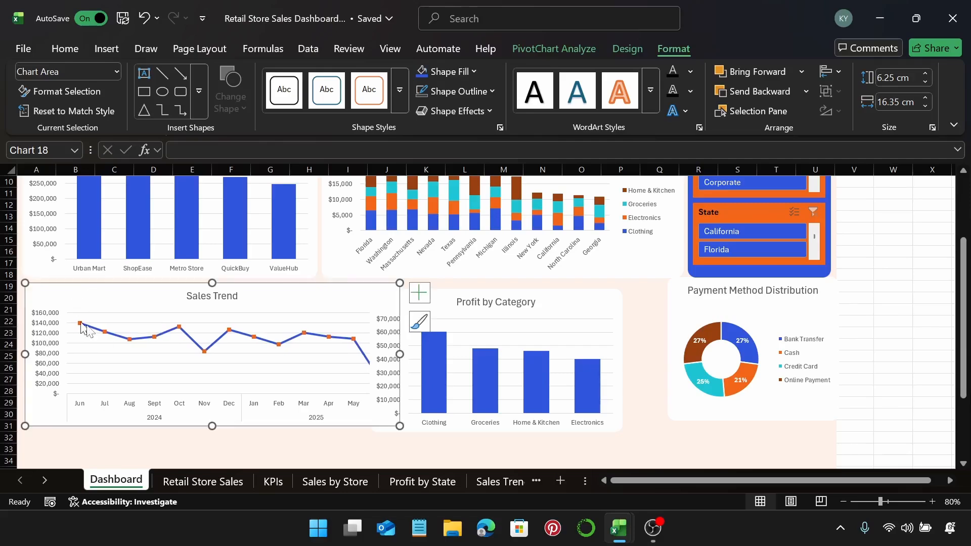
pyautogui.scroll(3, 339, 289)
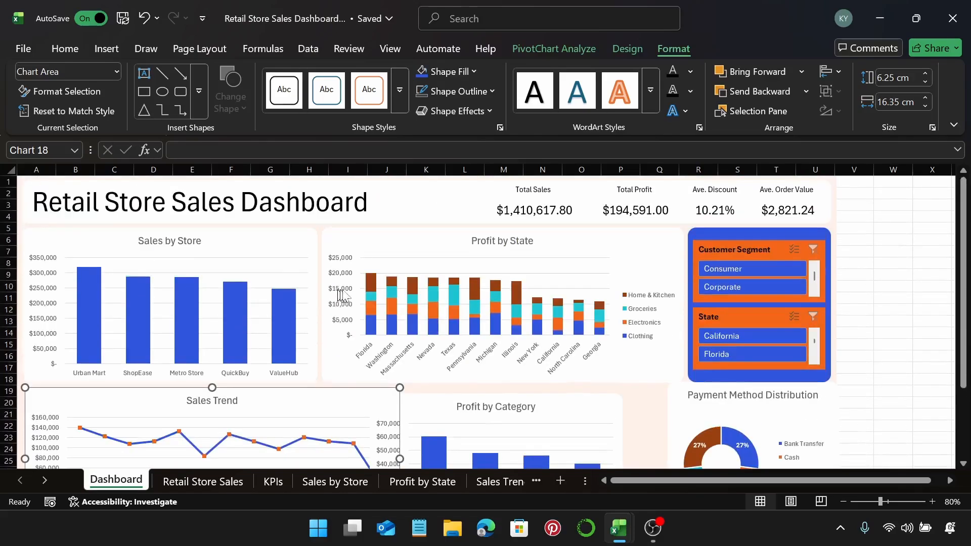
pyautogui.click(857, 346)
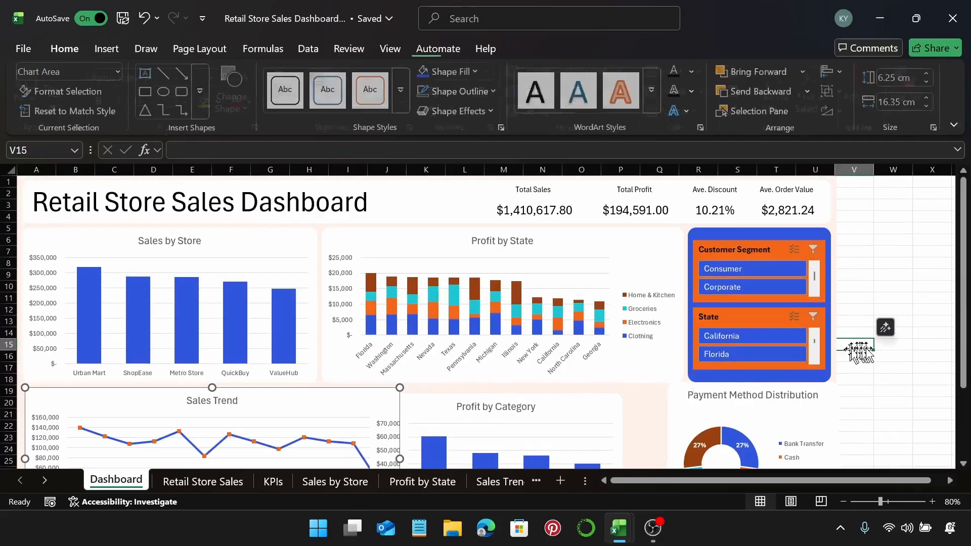
pyautogui.click(323, 404)
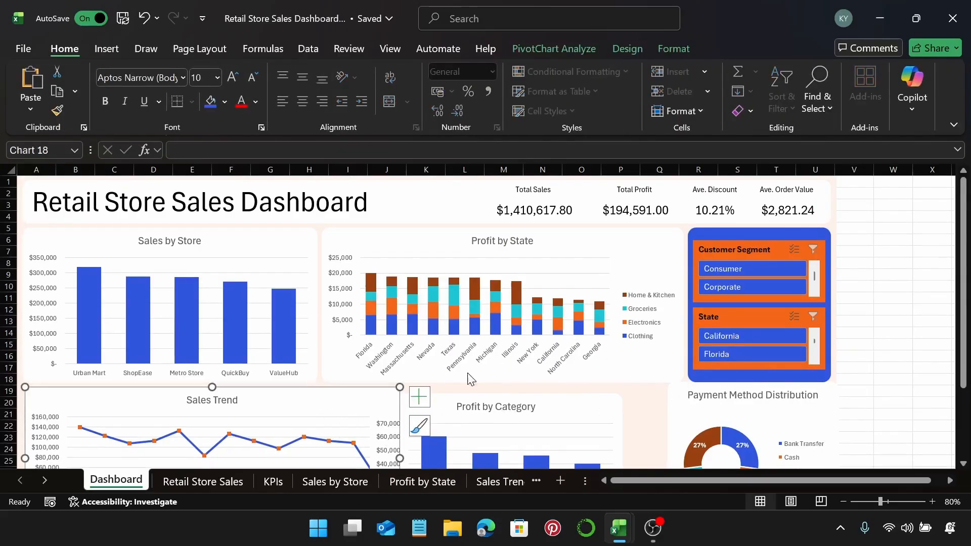
pyautogui.scroll(-3, 503, 366)
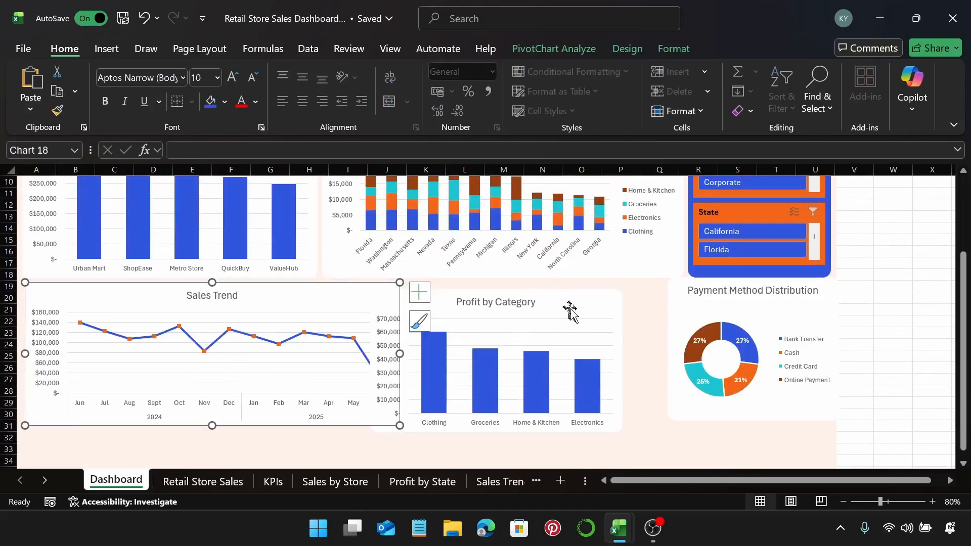
pyautogui.moveTo(685, 298); pyautogui.dragTo(659, 298)
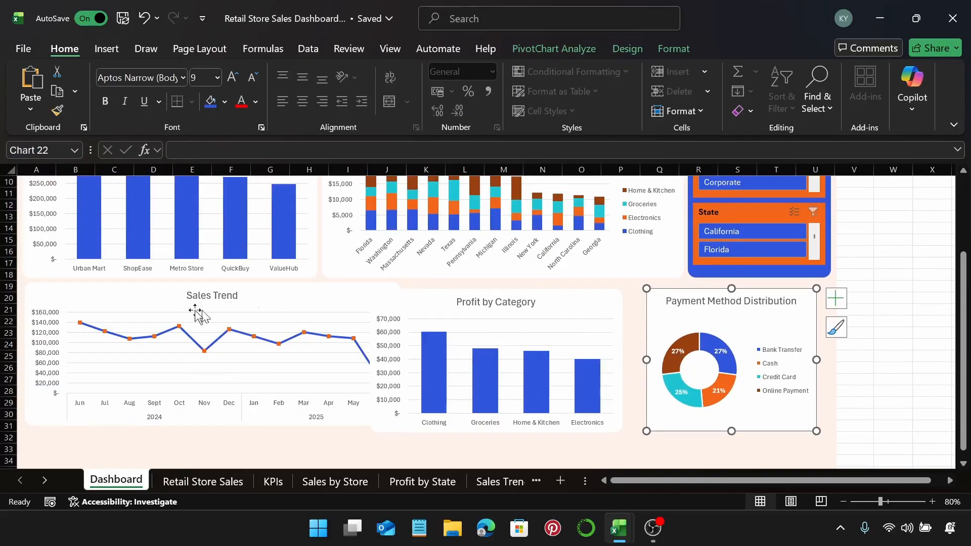
# Step: Align the left edges of the Sales by Store and Sales Trend charts
pyautogui.click(28, 260)
pyautogui.keyDown('ctrl'); pyautogui.click(89, 298); pyautogui.keyUp('ctrl')
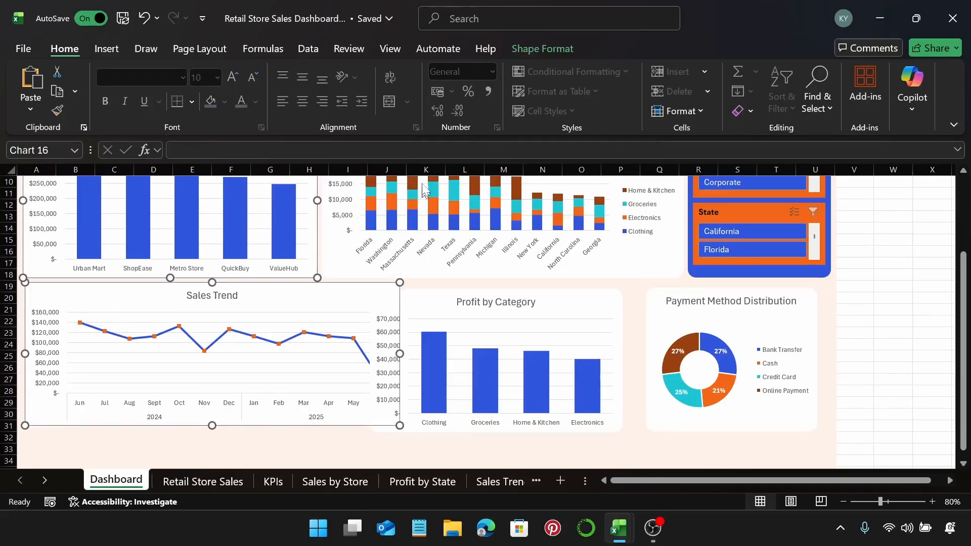
pyautogui.click(544, 51)
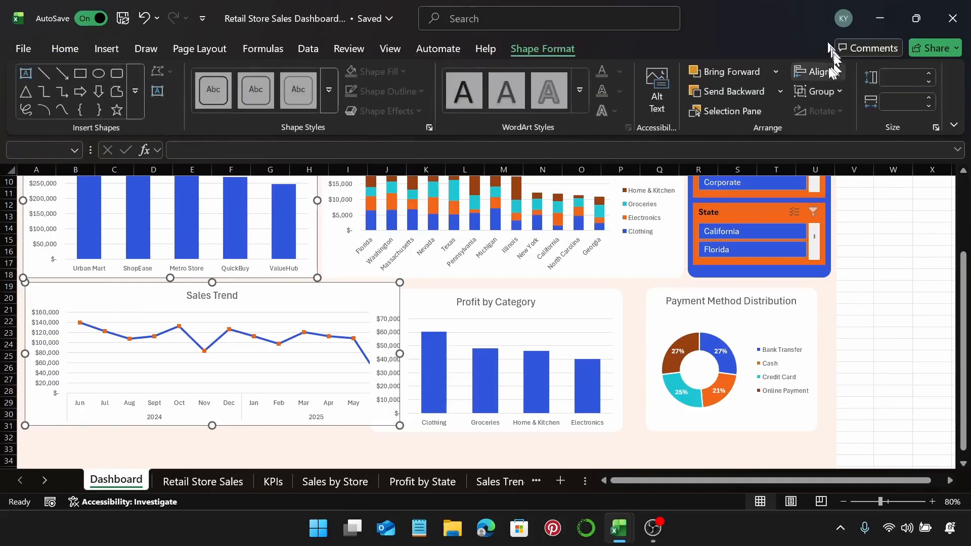
pyautogui.click(817, 72)
pyautogui.click(809, 92)
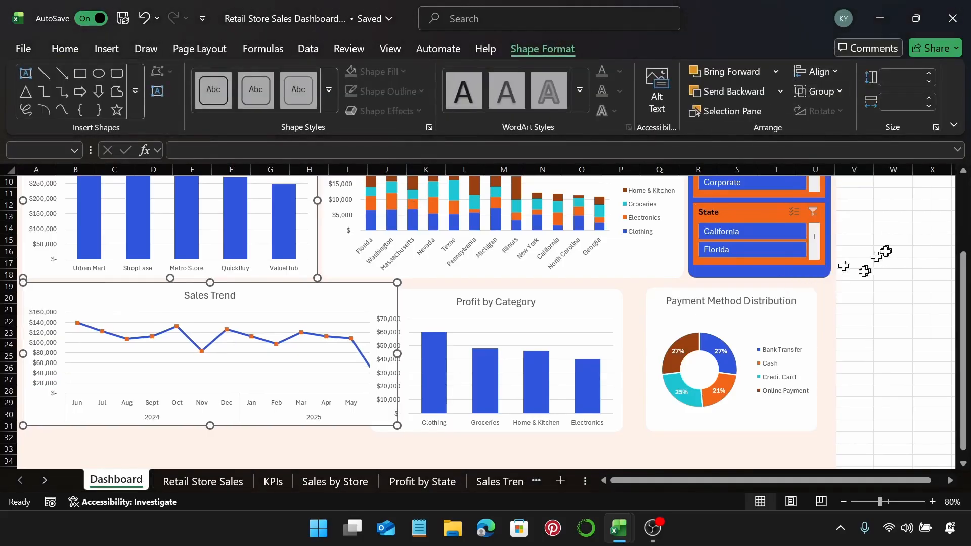
# Step: Align the right edges of the blue slicer panel and the Payment Method Distribution chart
pyautogui.click(788, 275)
pyautogui.keyDown('ctrl'); pyautogui.click(804, 318); pyautogui.keyUp('ctrl')
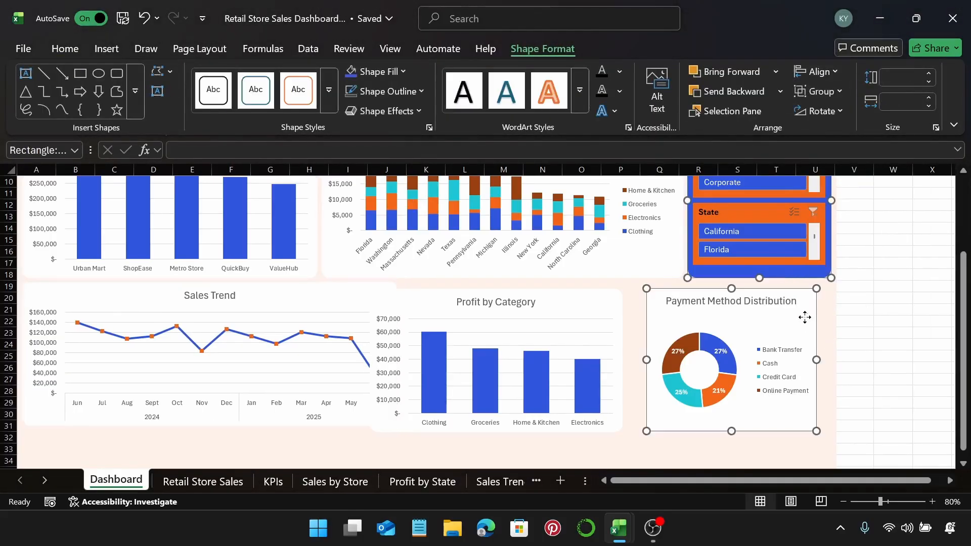
pyautogui.click(812, 70)
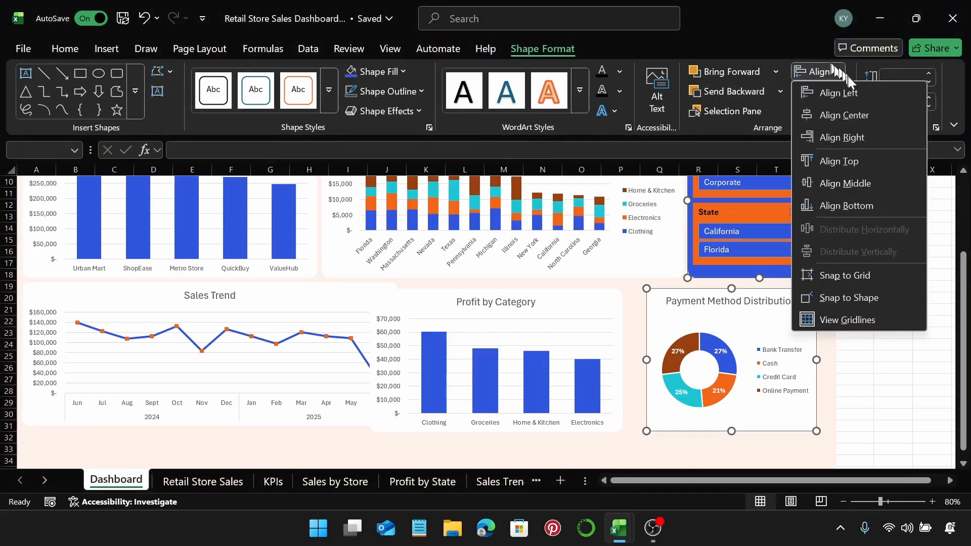
pyautogui.click(862, 137)
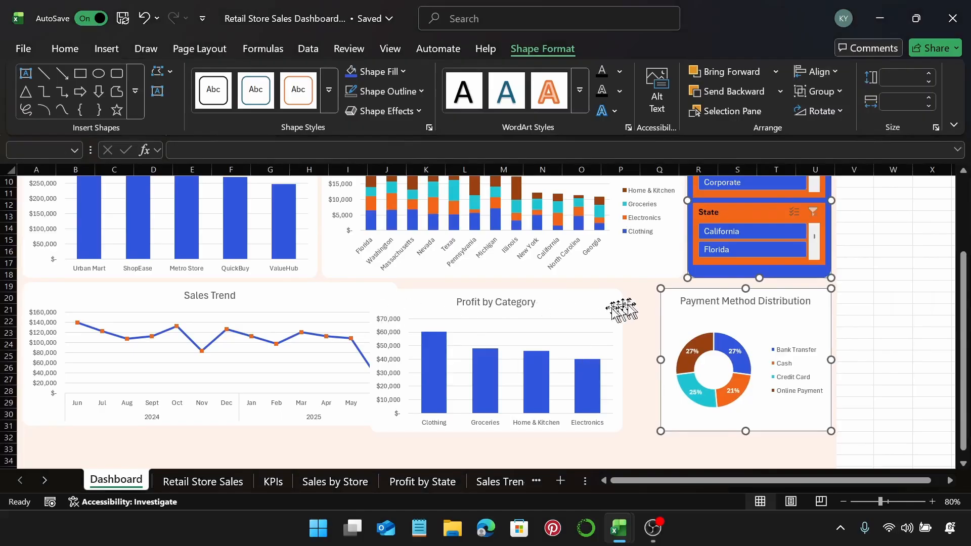
pyautogui.press('Escape')
# Step: Align the tops of the Sales Trend, Profit by Category and Payment Method Distribution charts
pyautogui.click(346, 288)
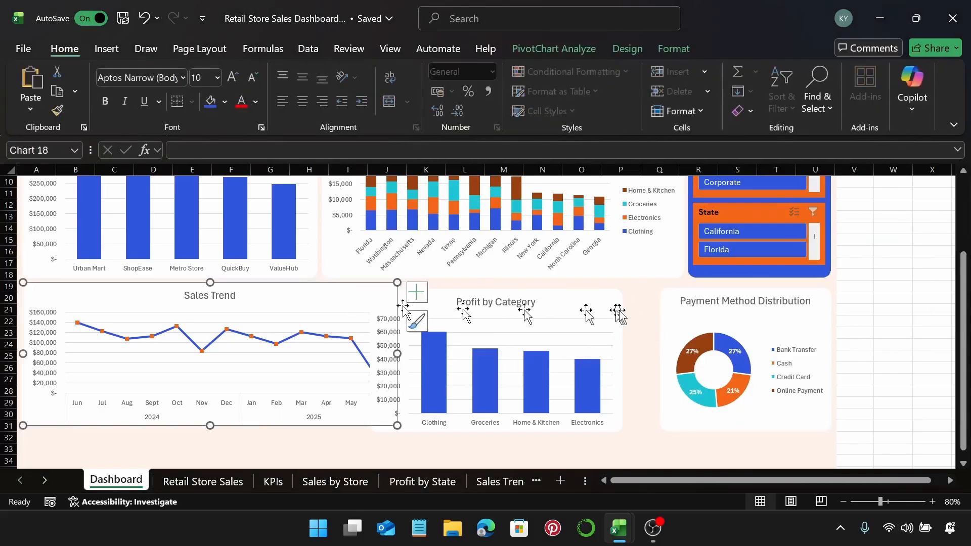
pyautogui.keyDown('ctrl'); pyautogui.click(615, 310); pyautogui.keyUp('ctrl')
pyautogui.keyDown('ctrl'); pyautogui.click(668, 303); pyautogui.keyUp('ctrl')
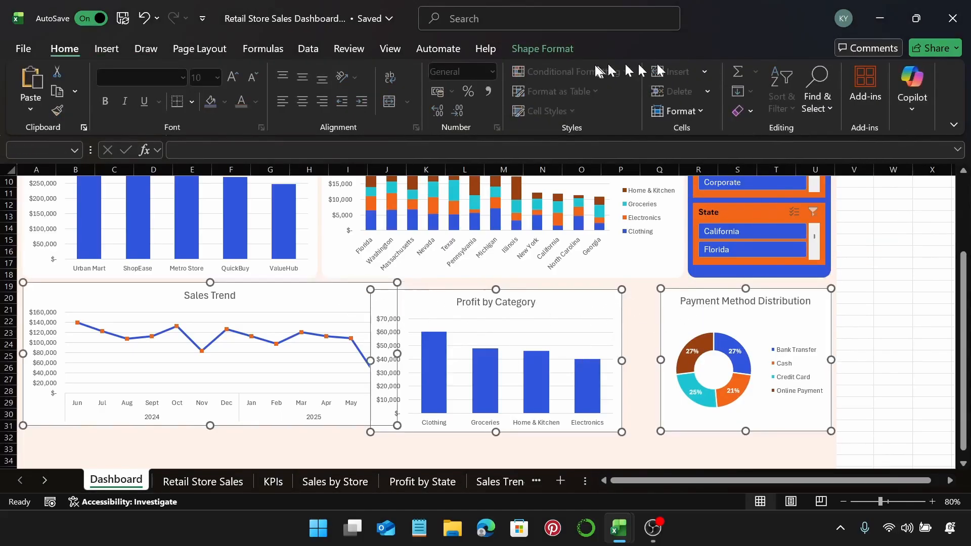
pyautogui.click(569, 49)
pyautogui.click(815, 72)
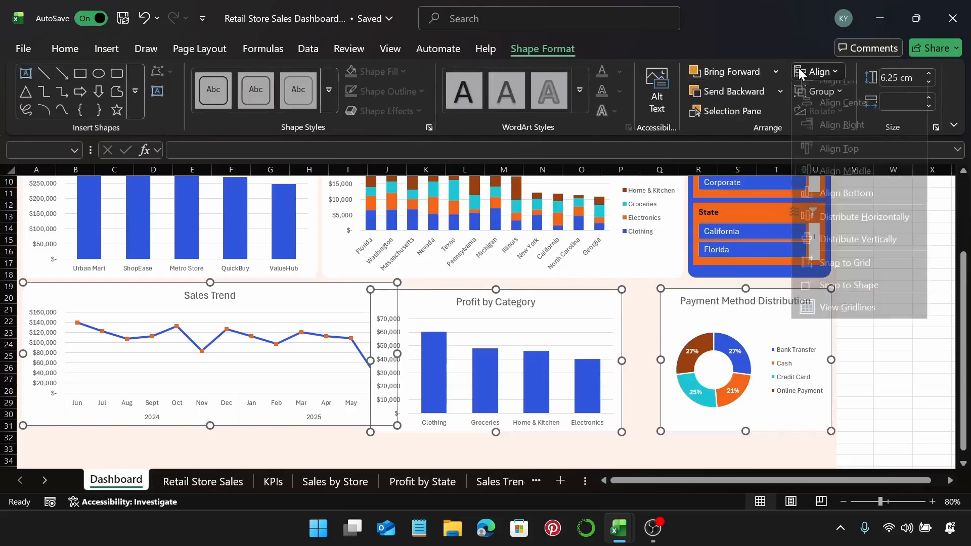
pyautogui.click(842, 157)
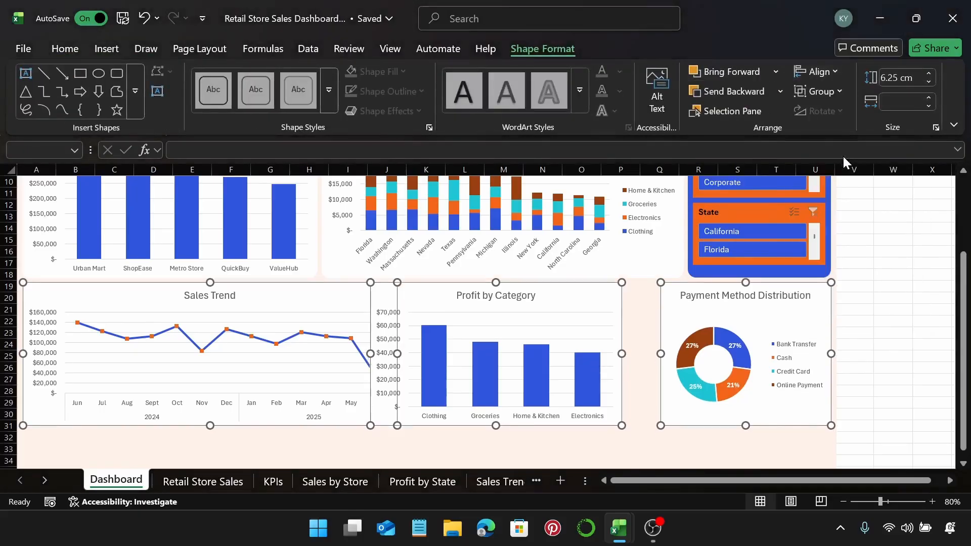
# Step: Distribute the three second-row charts horizontally so the gaps between them are equal
pyautogui.click(824, 73)
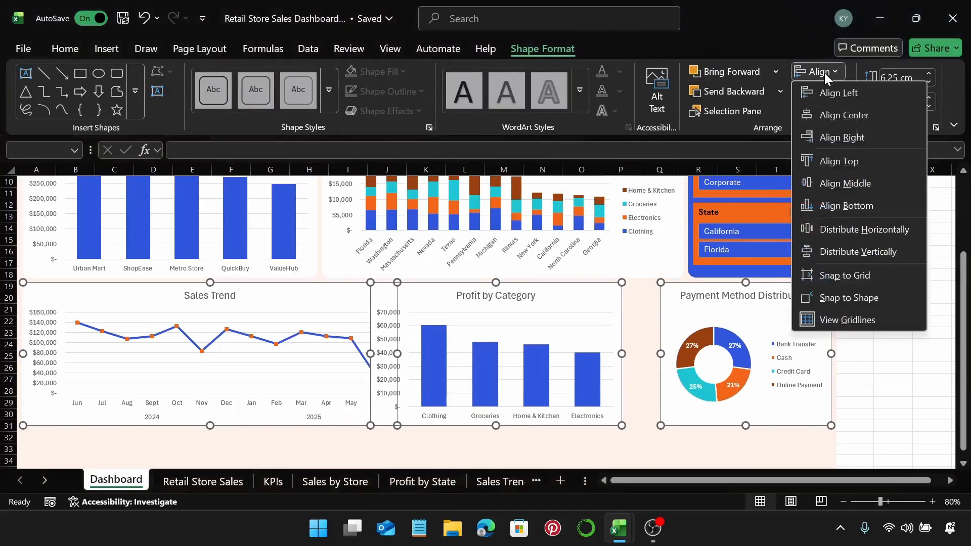
pyautogui.click(867, 229)
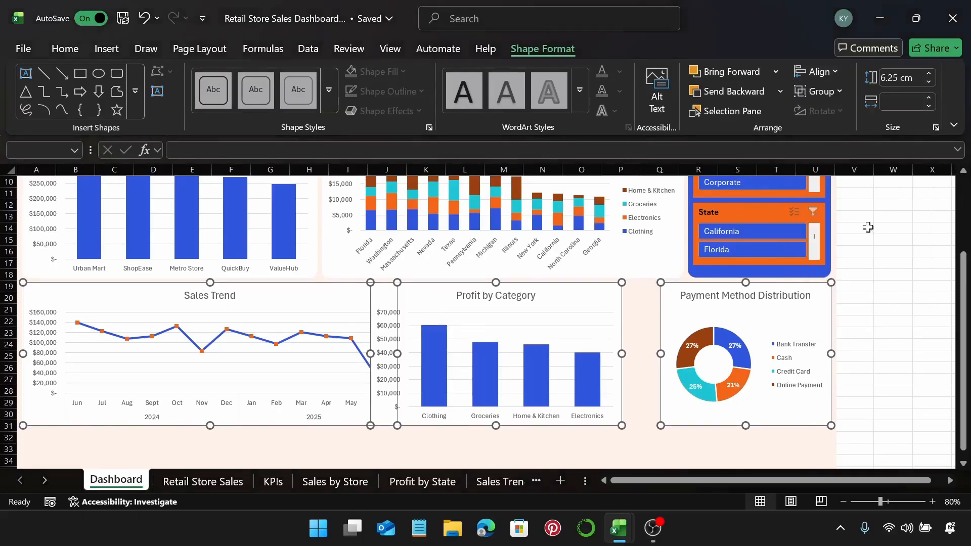
pyautogui.click(888, 269)
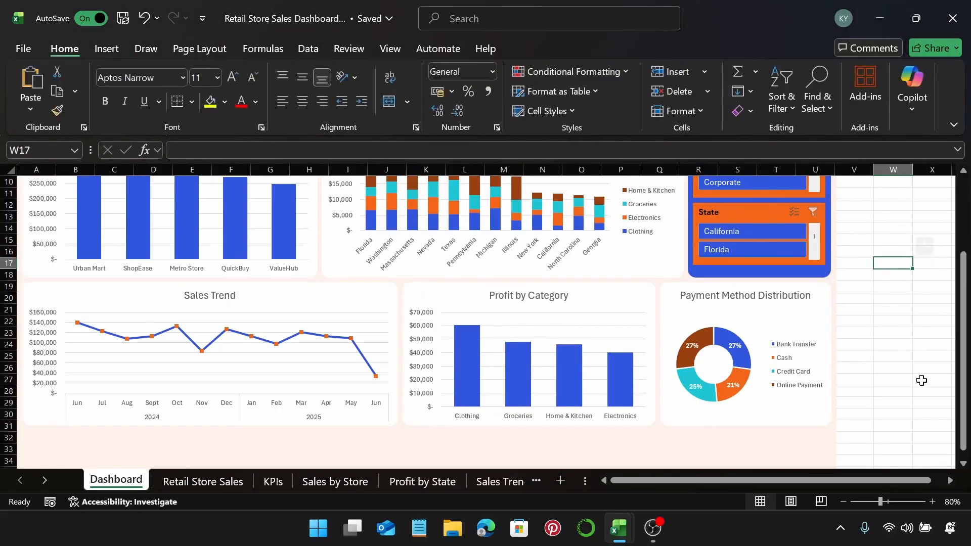
# Step: Move the Sales by City chart up into the dashboard, directly below the Sales Trend chart at the left edge
pyautogui.scroll(-5, 921, 379)
pyautogui.scroll(-3, 921, 380)
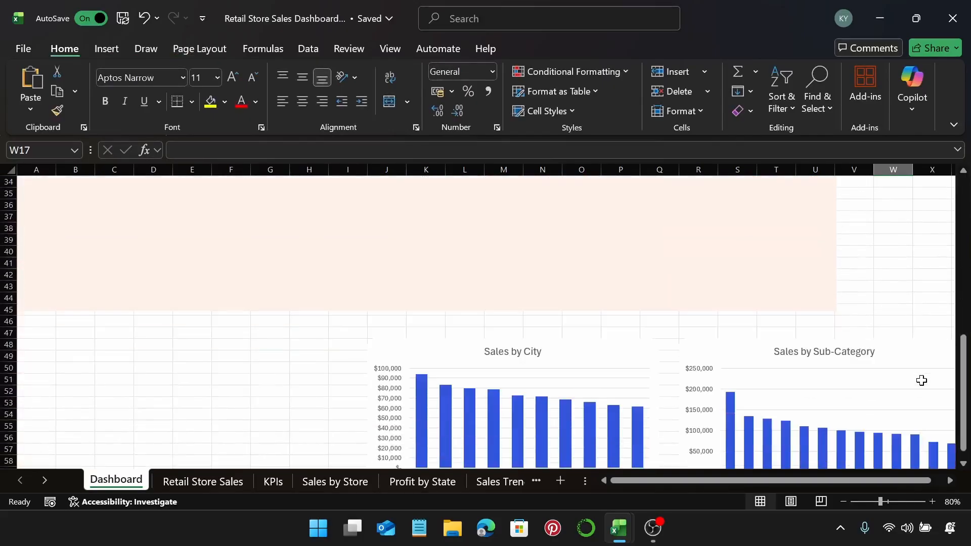
pyautogui.click(427, 358)
pyautogui.moveTo(426, 354); pyautogui.dragTo(133, 226)
pyautogui.scroll(3, 132, 226)
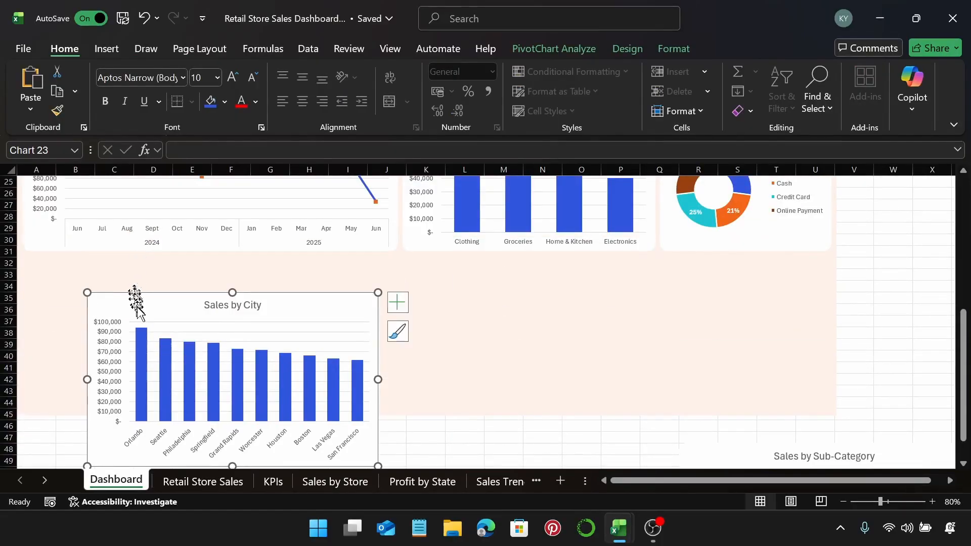
pyautogui.moveTo(134, 297); pyautogui.dragTo(73, 275)
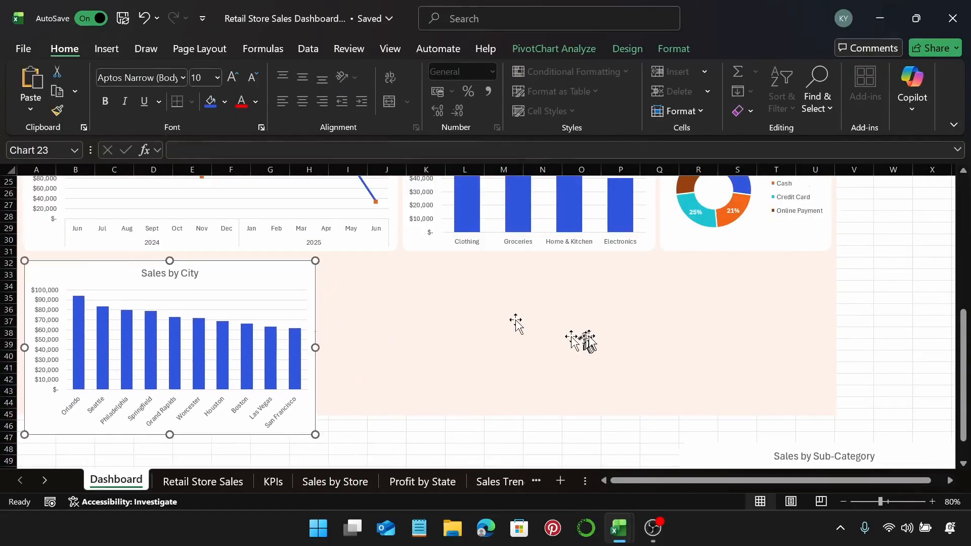
# Step: Move the Sales by Sub-Category chart up into the third row, just right of the Sales by City chart
pyautogui.scroll(-3, 586, 336)
pyautogui.moveTo(736, 364); pyautogui.dragTo(394, 210)
pyautogui.scroll(3, 400, 243)
pyautogui.moveTo(380, 313); pyautogui.dragTo(375, 273)
# Step: Move the Sales by Region chart up into the third row, just right of the Sales by Sub-Category chart
pyautogui.scroll(-9, 654, 377)
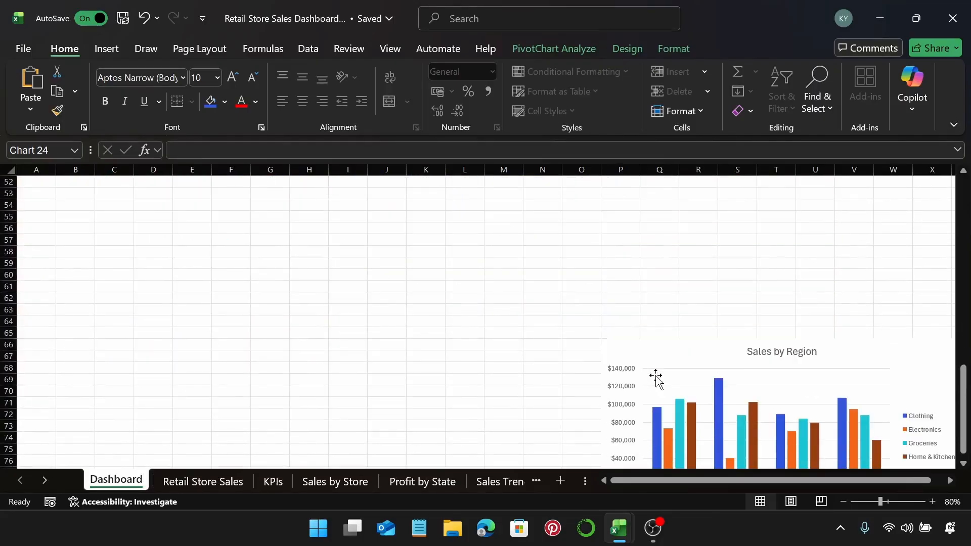
pyautogui.moveTo(697, 362); pyautogui.dragTo(532, 187)
pyautogui.scroll(6, 555, 262)
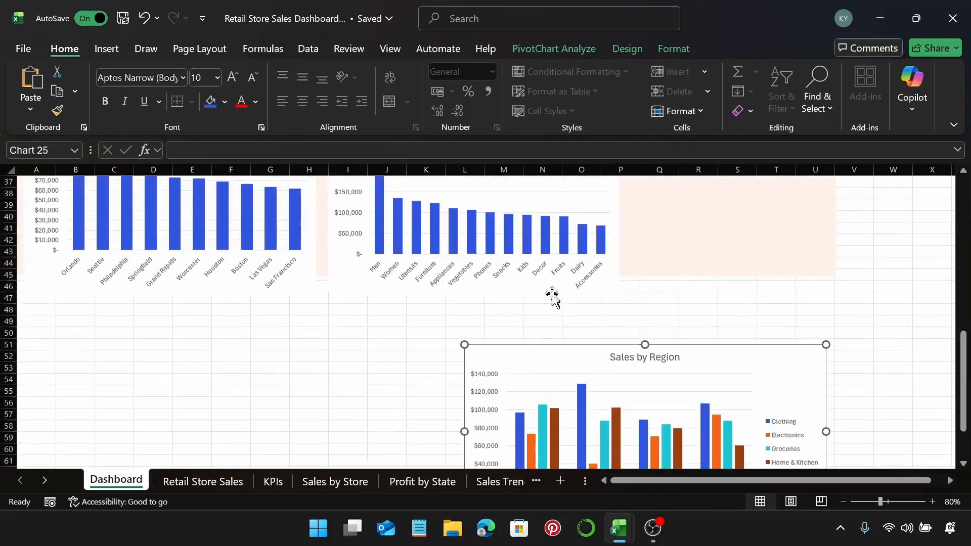
pyautogui.moveTo(518, 374); pyautogui.dragTo(677, 201)
# Step: Set the height of the Sales by City, Sales by Sub-Category and Sales by Region charts to 6.5 cm
pyautogui.keyDown('ctrl'); pyautogui.click(273, 216); pyautogui.keyUp('ctrl')
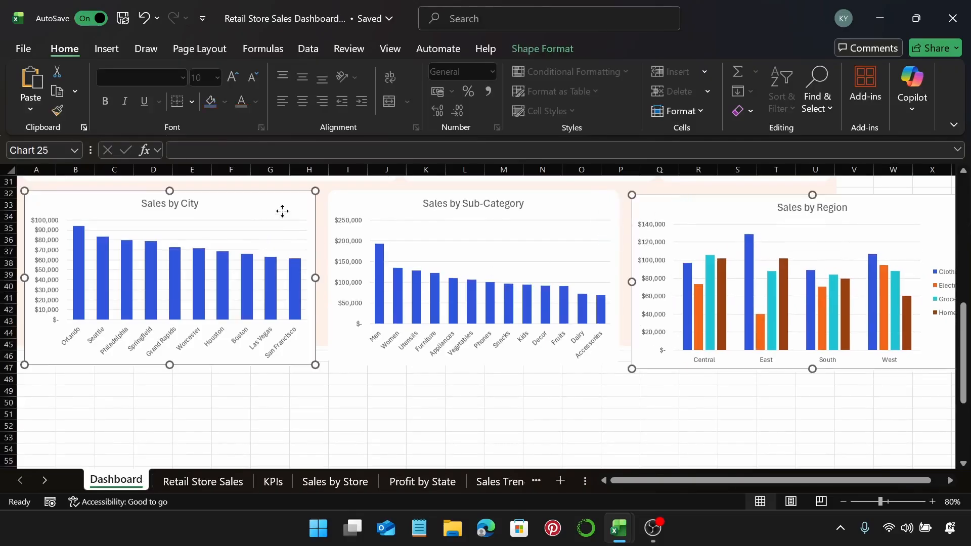
pyautogui.keyDown('ctrl'); pyautogui.click(402, 204); pyautogui.keyUp('ctrl')
pyautogui.click(548, 50)
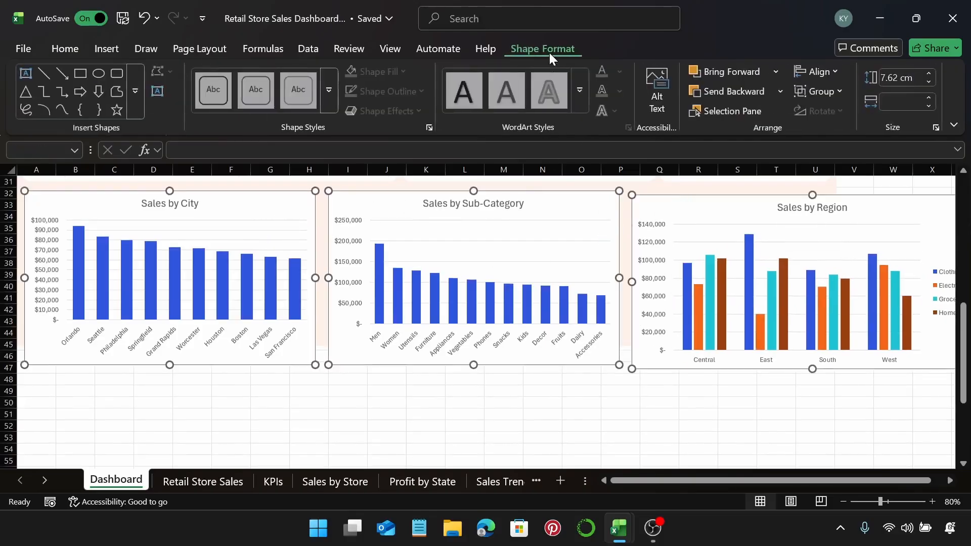
pyautogui.click(890, 85)
pyautogui.press('Return')
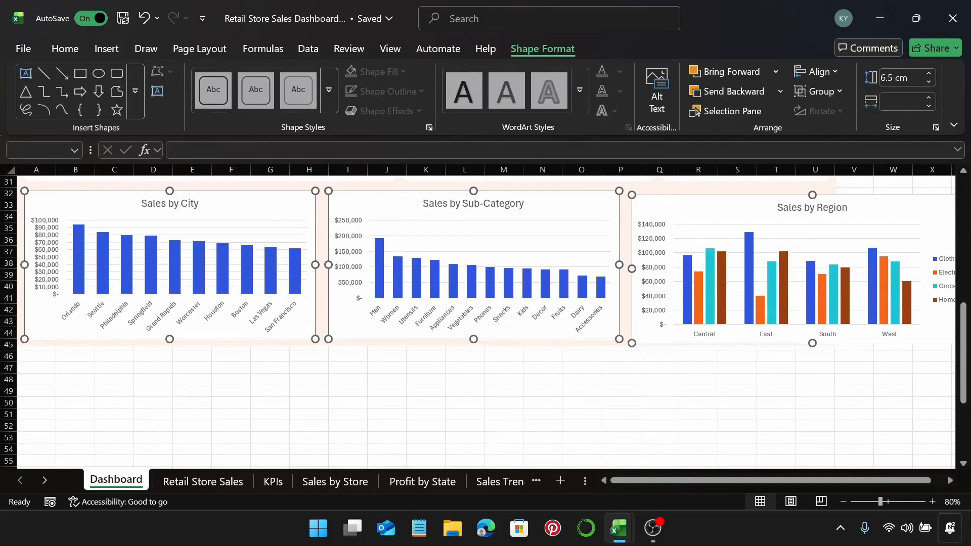
pyautogui.press('Escape')
# Step: Set the width of the Sales by City and Sales by Sub-Category charts to 11.15 cm
pyautogui.click(312, 196)
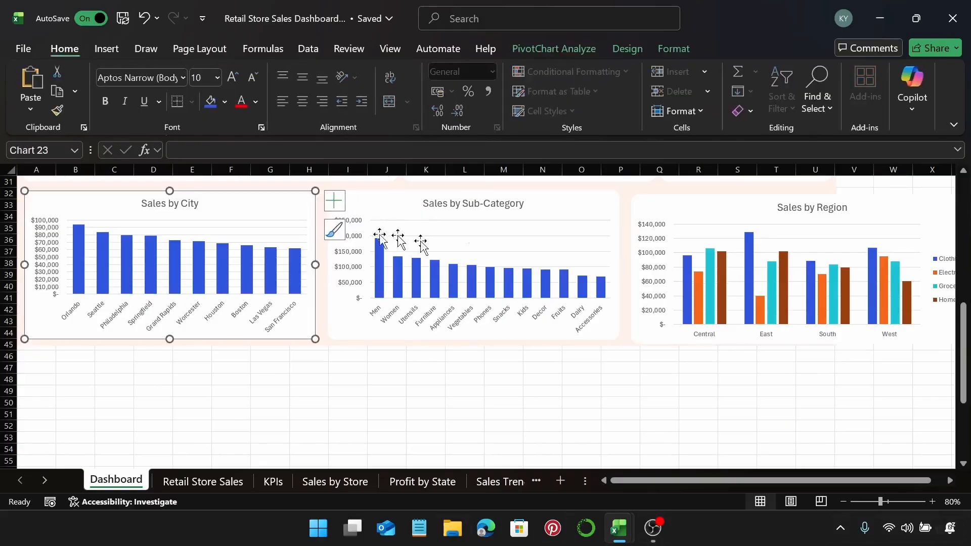
pyautogui.keyDown('ctrl'); pyautogui.click(563, 215); pyautogui.keyUp('ctrl')
pyautogui.click(552, 56)
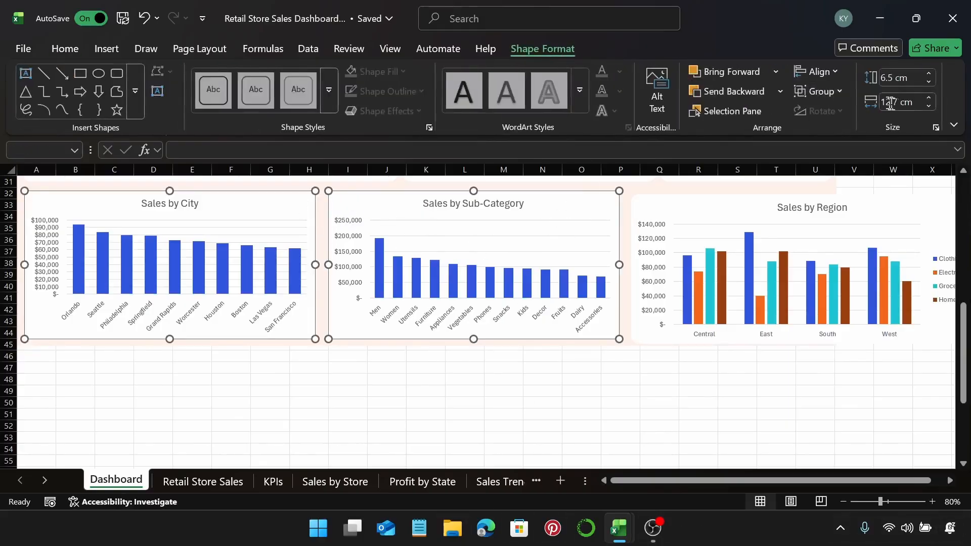
pyautogui.click(891, 102)
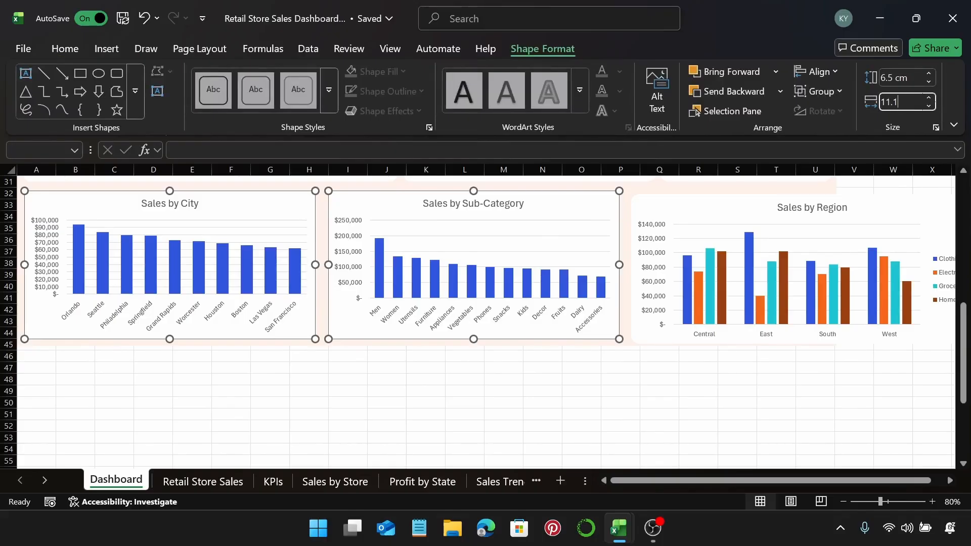
pyautogui.press('Return')
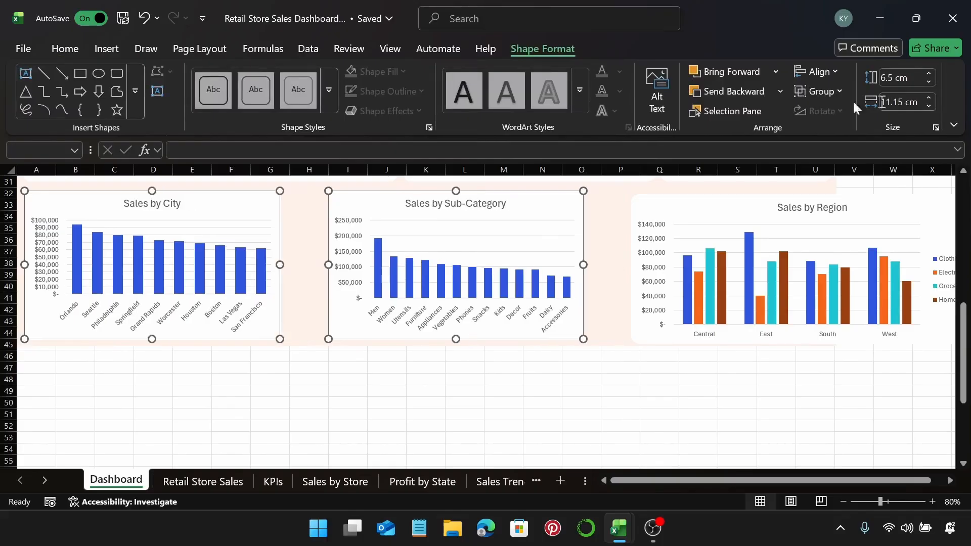
# Step: Set the width of the Sales by Region chart to 12.5 cm
pyautogui.scroll(1, 715, 260)
pyautogui.click(696, 236)
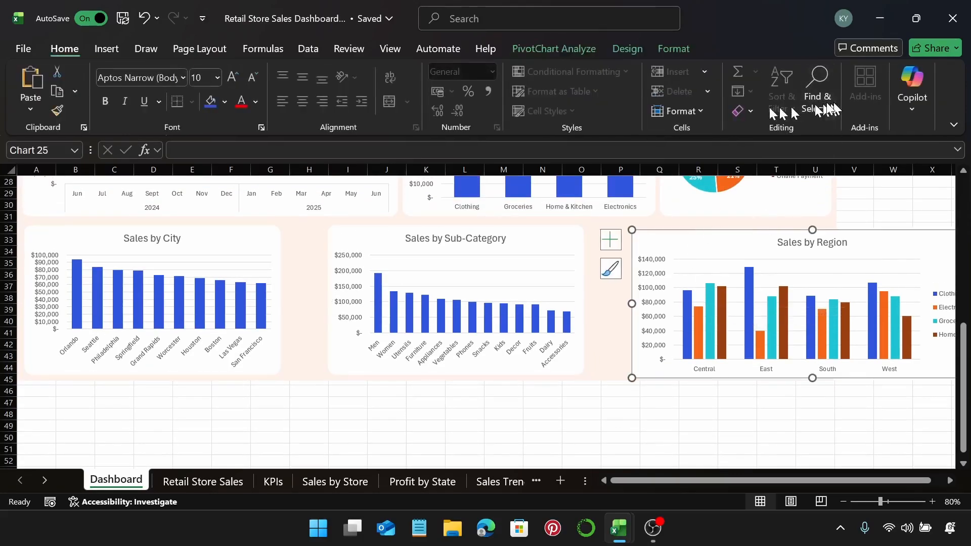
pyautogui.click(684, 49)
pyautogui.click(895, 103)
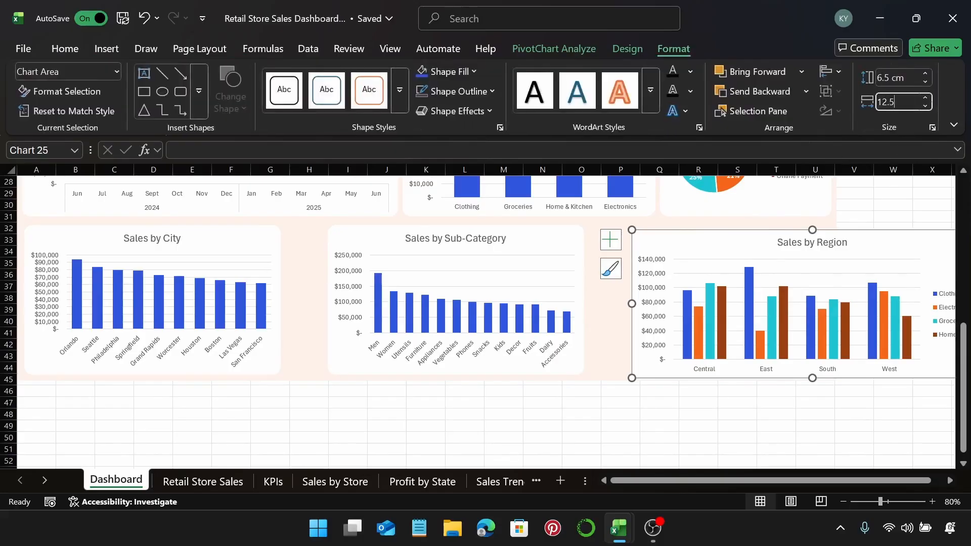
pyautogui.press('Return')
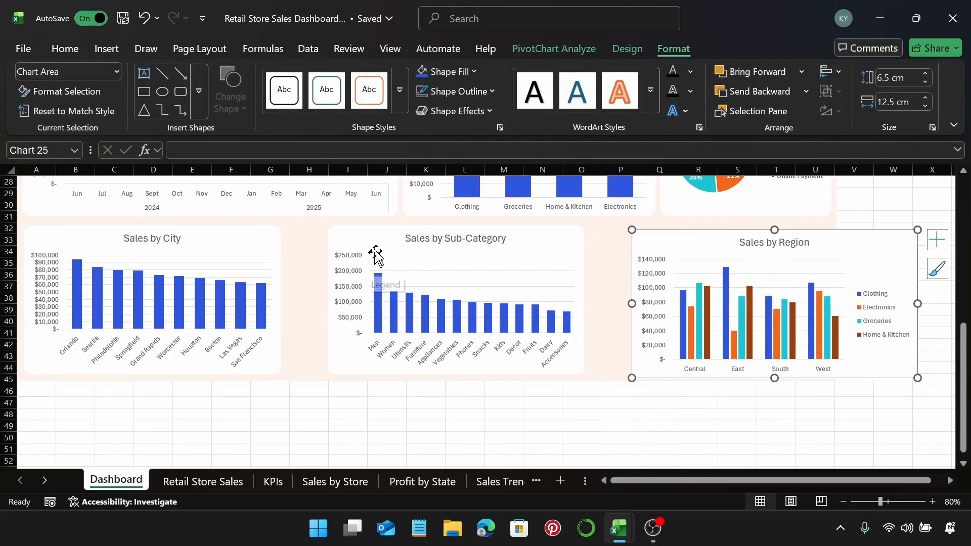
# Step: Move the Sales by Sub-Category and Sales by Region charts left to close the gaps in the third row
pyautogui.moveTo(375, 255); pyautogui.dragTo(340, 244)
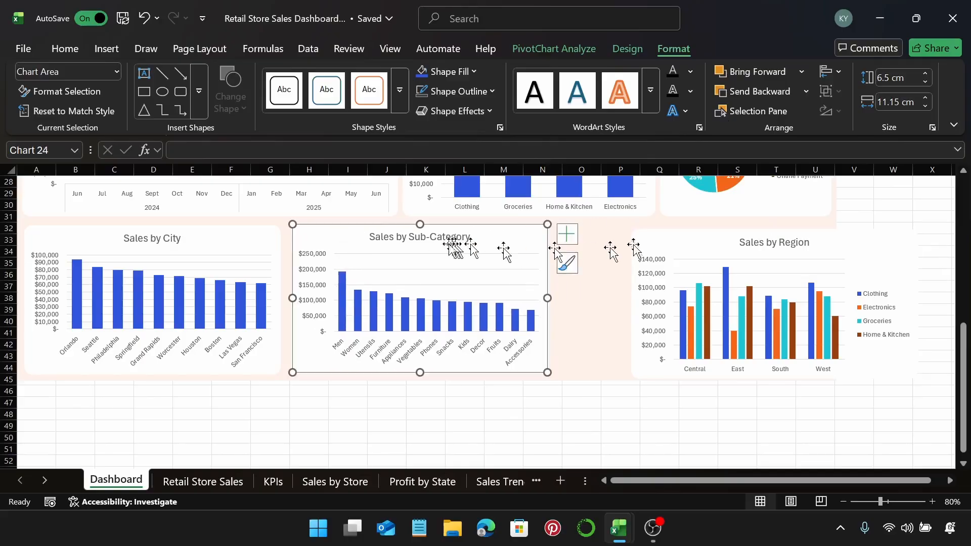
pyautogui.moveTo(491, 243); pyautogui.dragTo(490, 250)
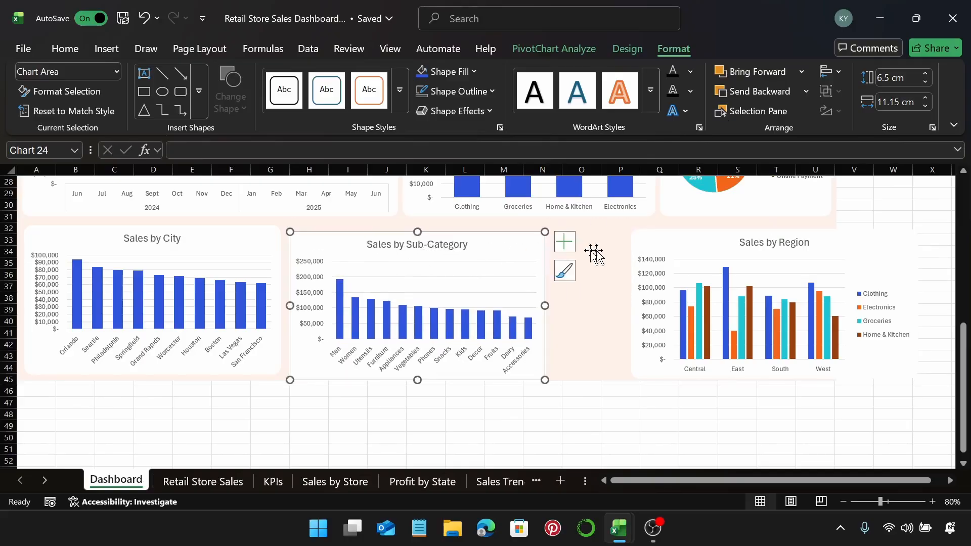
pyautogui.moveTo(657, 242); pyautogui.dragTo(566, 244)
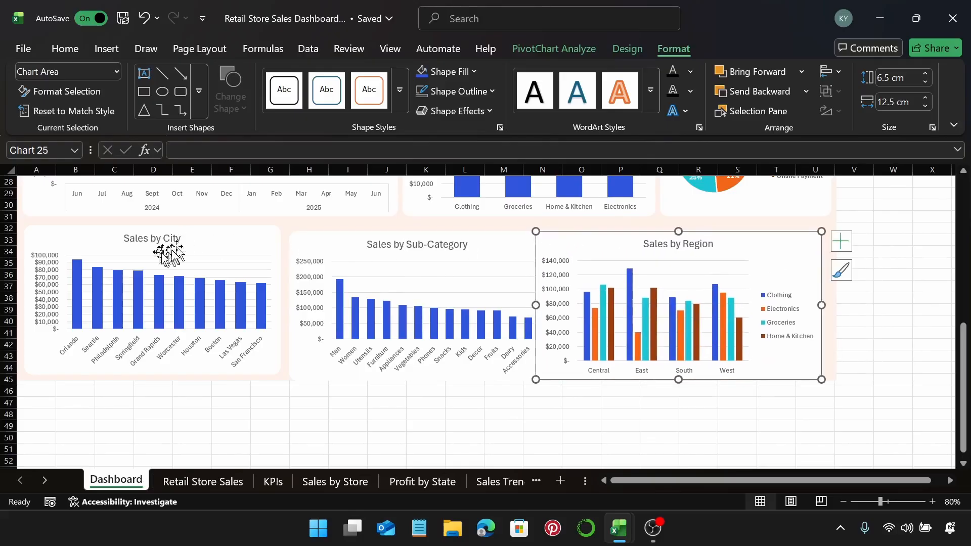
# Step: Nudge the Sales by City chart slightly right and up, closer to the Sales Trend chart above it
pyautogui.click(255, 245)
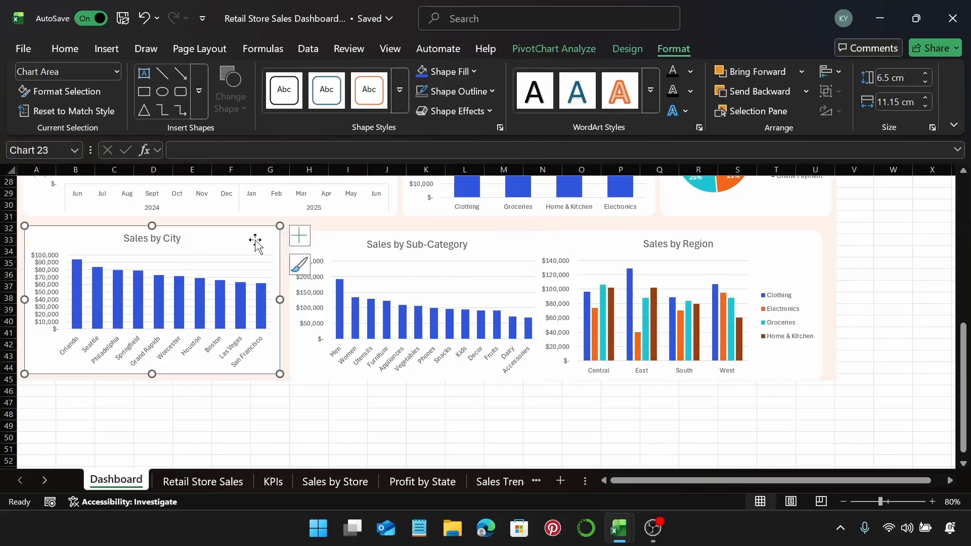
pyautogui.press('Right')
pyautogui.press('Right')
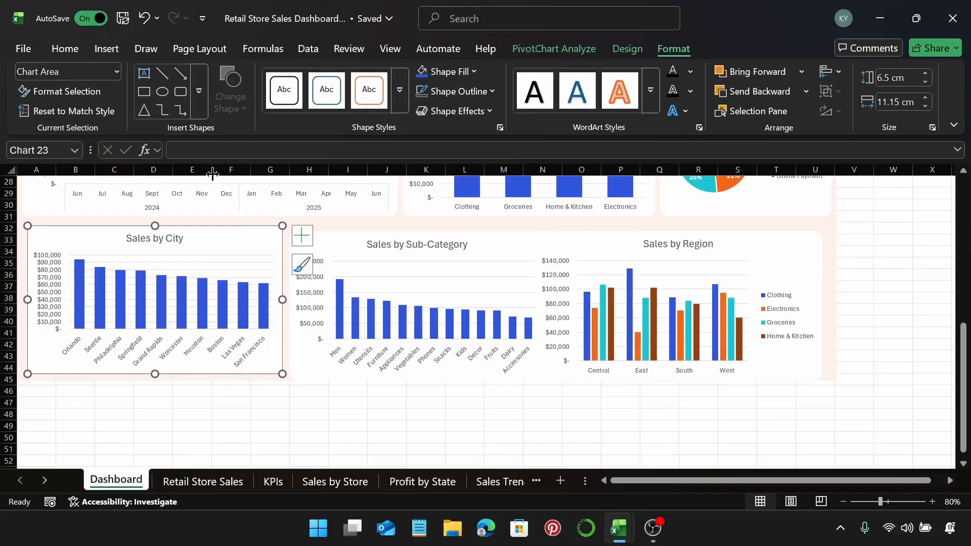
pyautogui.press('Up')
pyautogui.press('Up')
pyautogui.press('Up')
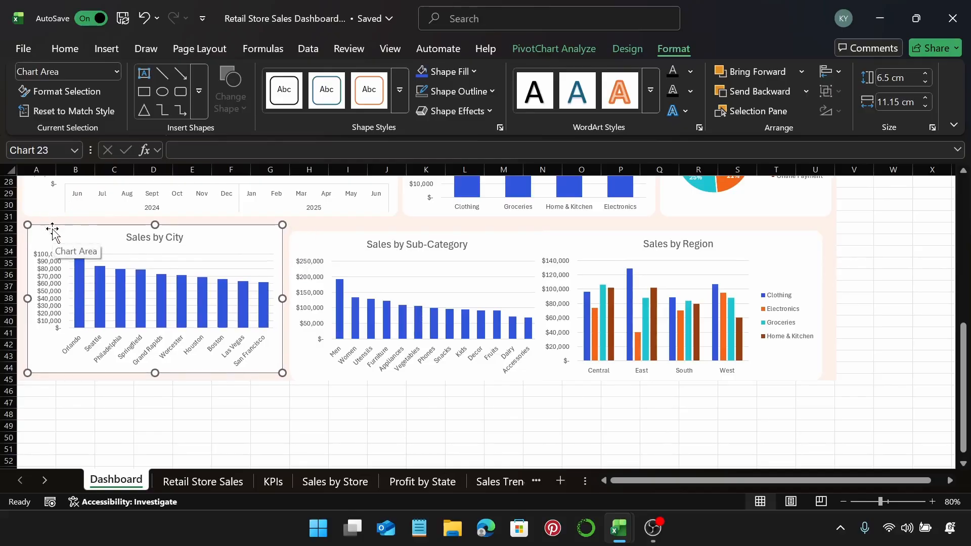
pyautogui.press('Up')
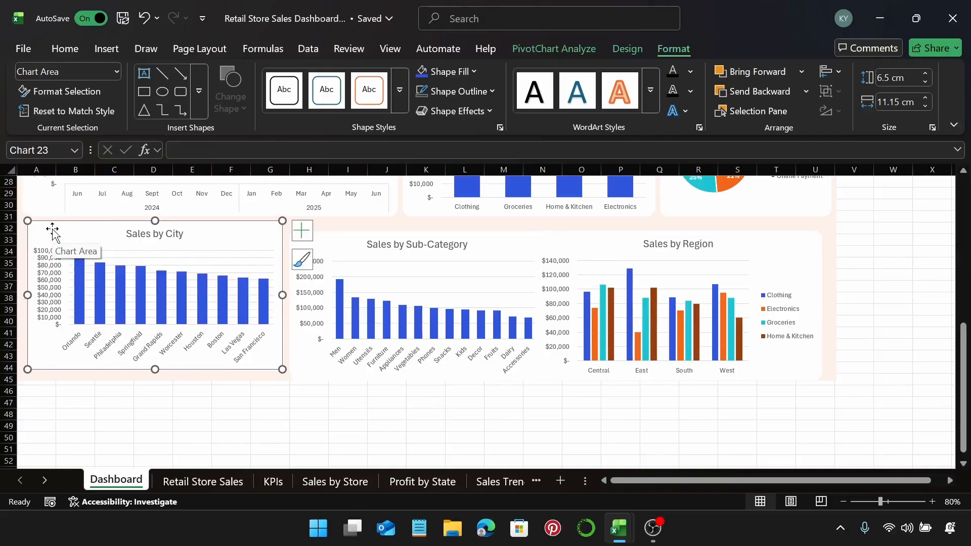
# Step: Align the left edge of the Sales by City chart with the Sales Trend chart
pyautogui.scroll(7, 227, 395)
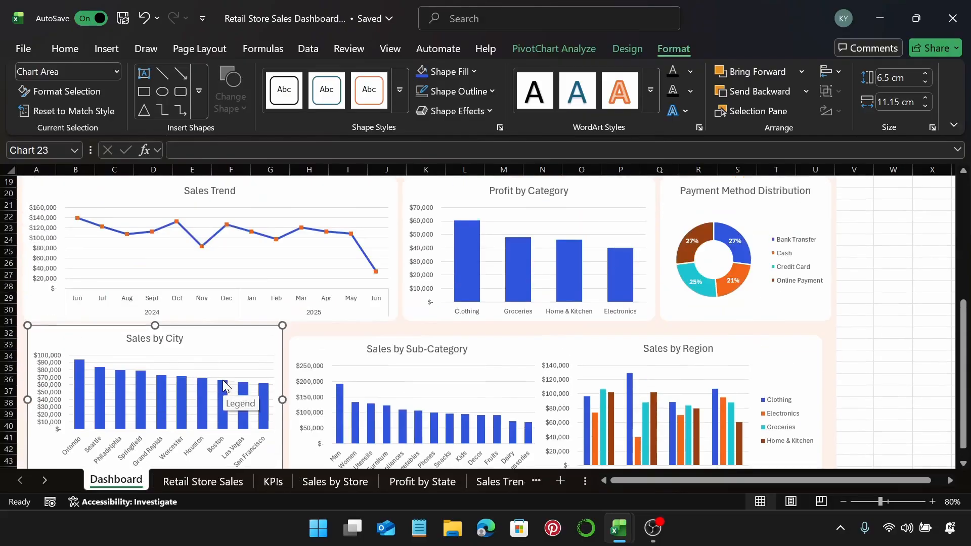
pyautogui.scroll(2, 364, 342)
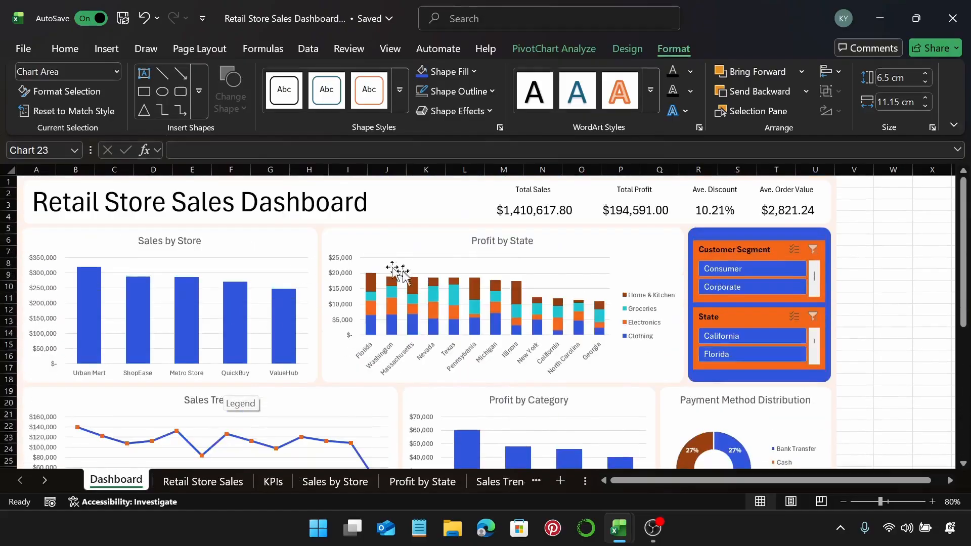
pyautogui.scroll(-6, 373, 340)
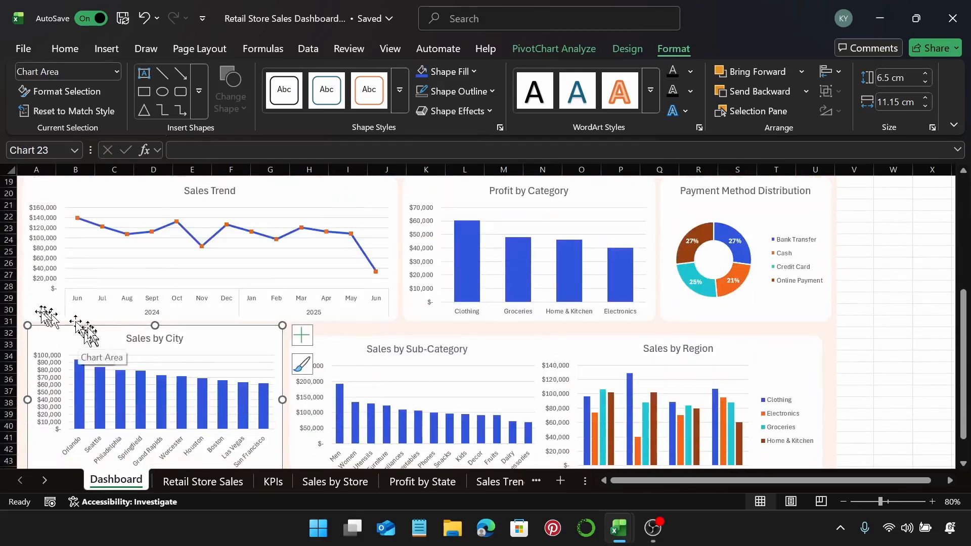
pyautogui.keyDown('ctrl'); pyautogui.click(26, 311); pyautogui.keyUp('ctrl')
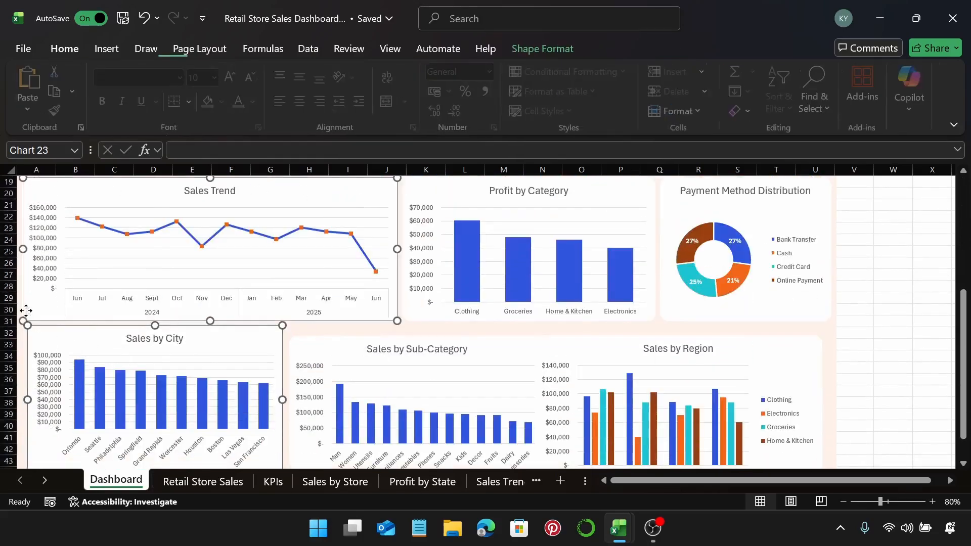
pyautogui.click(542, 48)
pyautogui.click(816, 72)
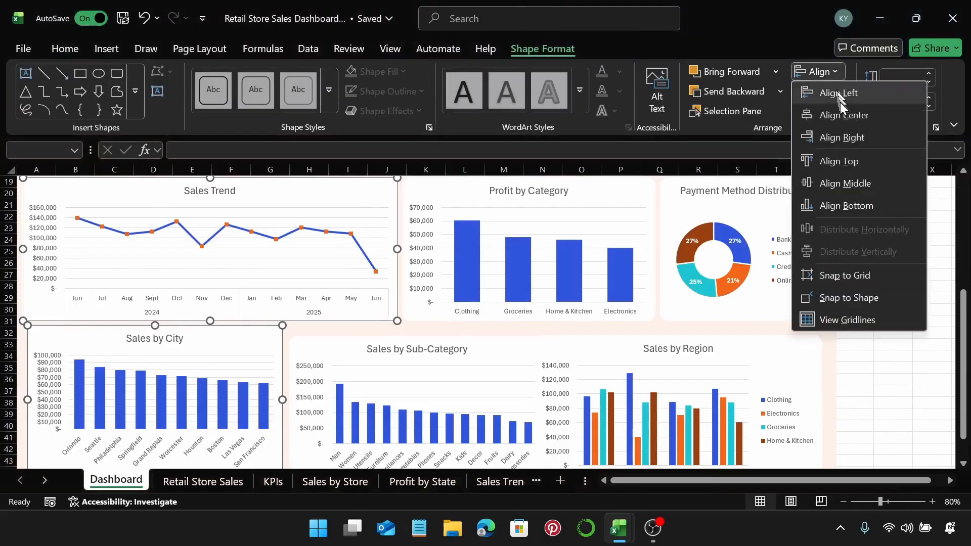
pyautogui.click(839, 93)
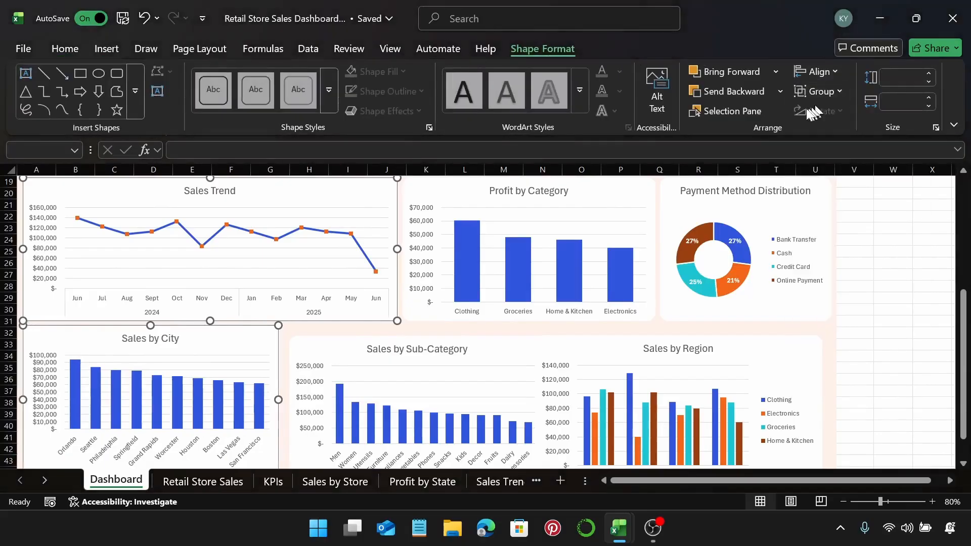
# Step: Align the right edge of the Sales by Region chart with the Payment Method Distribution chart
pyautogui.click(795, 325)
pyautogui.click(782, 308)
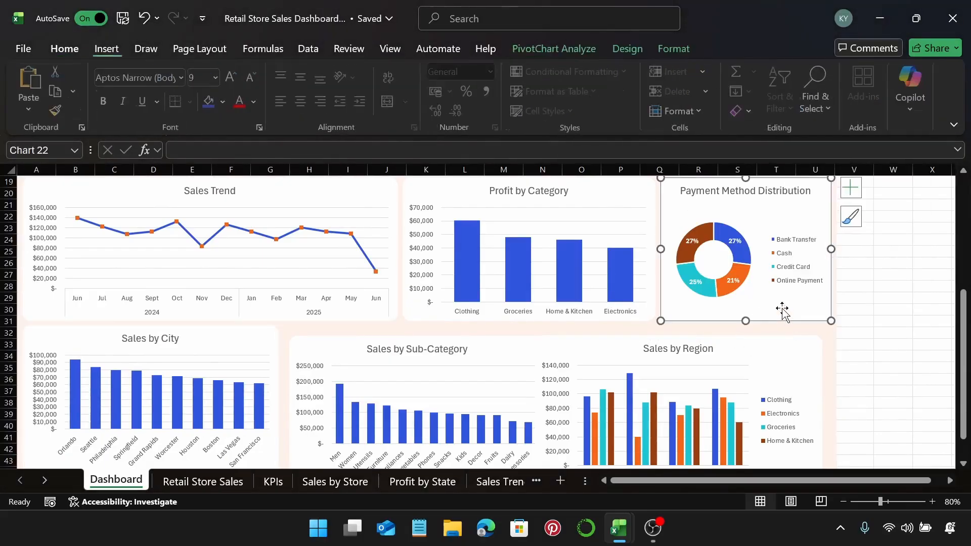
pyautogui.keyDown('shift'); pyautogui.click(768, 337); pyautogui.keyUp('shift')
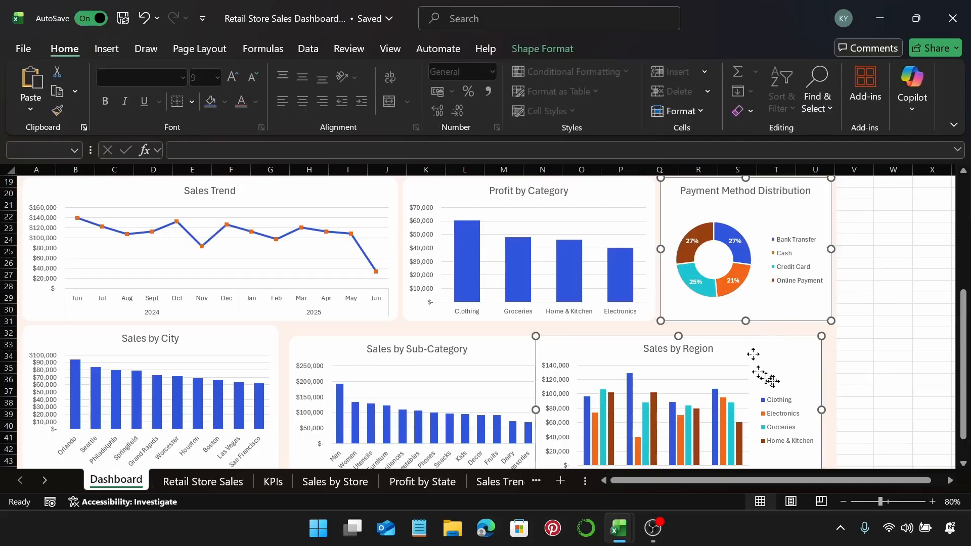
pyautogui.click(554, 47)
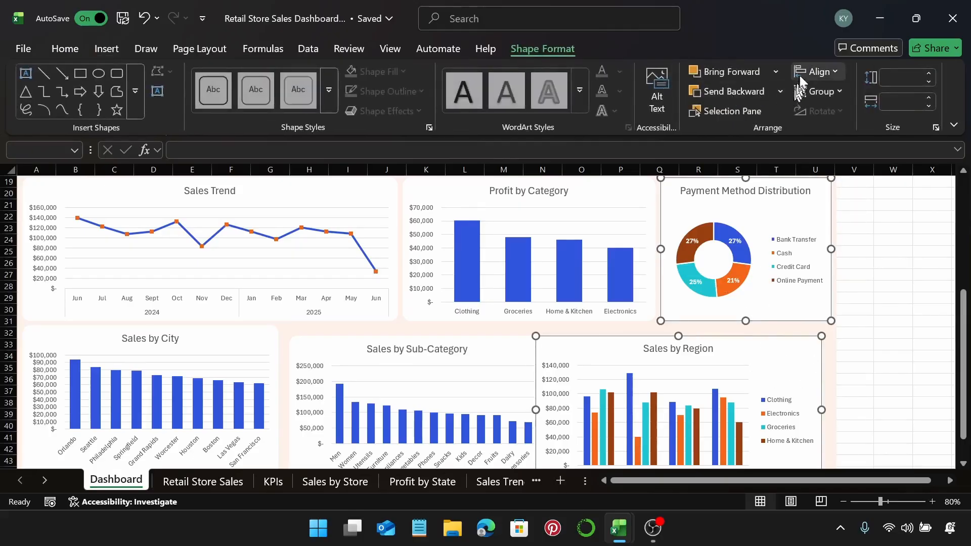
pyautogui.click(816, 71)
pyautogui.click(845, 138)
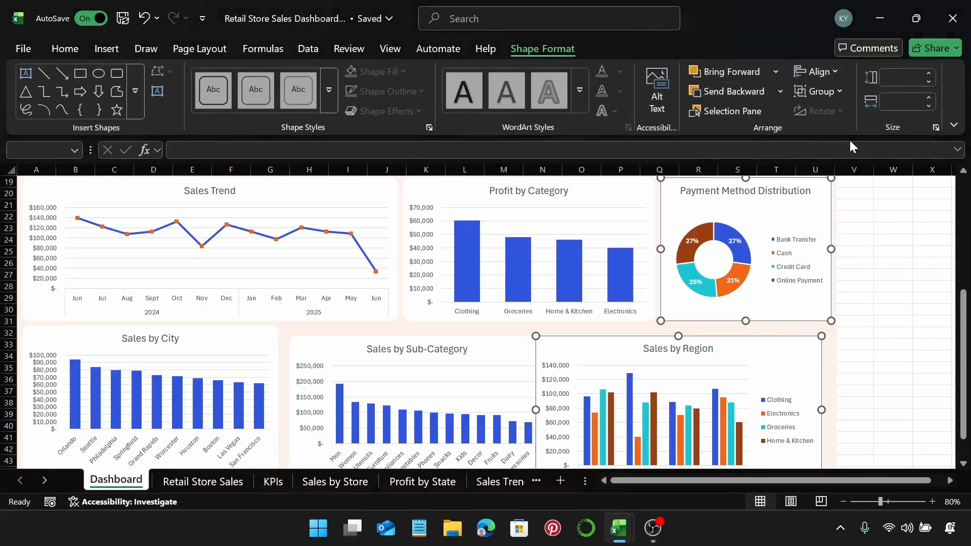
# Step: Align the tops of the Sales by City, Sales by Sub-Category and Sales by Region charts and distribute them horizontally
pyautogui.click(256, 342)
pyautogui.keyDown('ctrl'); pyautogui.click(526, 364); pyautogui.keyUp('ctrl')
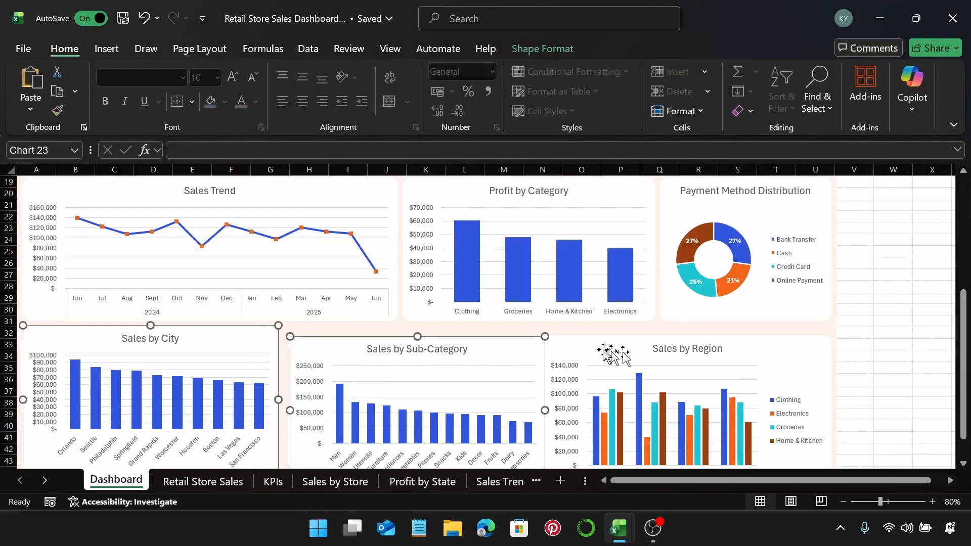
pyautogui.keyDown('ctrl'); pyautogui.click(606, 355); pyautogui.keyUp('ctrl')
pyautogui.click(557, 48)
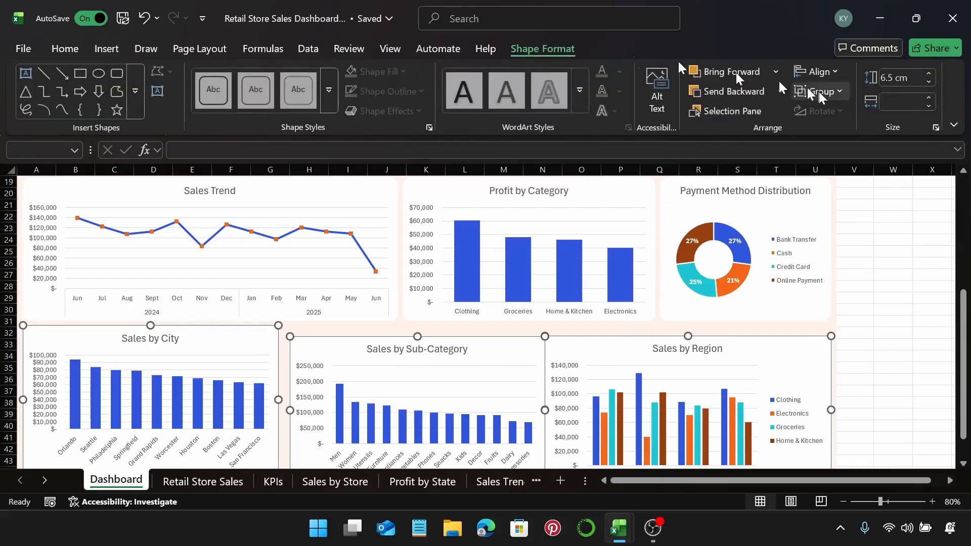
pyautogui.click(817, 71)
pyautogui.click(836, 161)
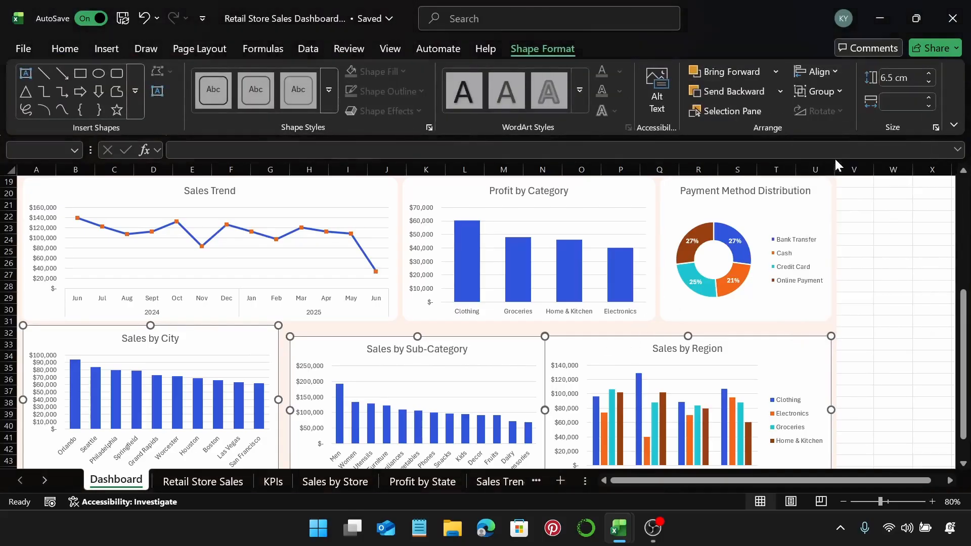
pyautogui.click(821, 75)
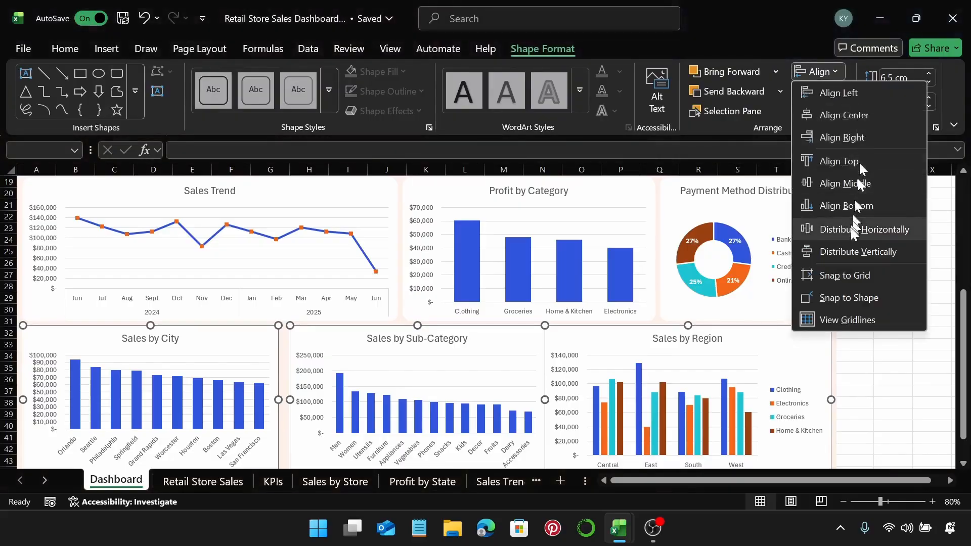
pyautogui.click(850, 230)
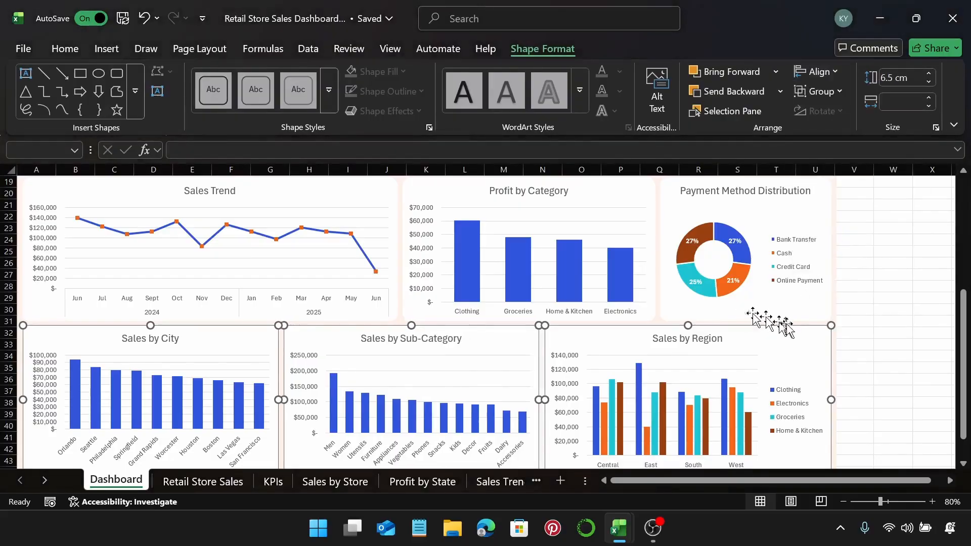
# Step: Deselect the charts and review the dashboard layout from the header down to the third chart row
pyautogui.scroll(-2, 778, 324)
pyautogui.click(594, 449)
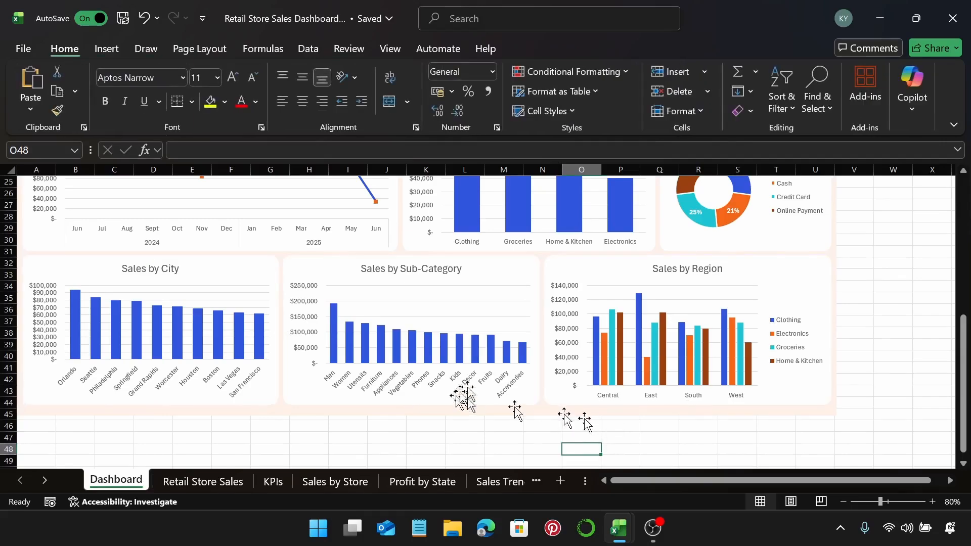
pyautogui.scroll(8, 650, 298)
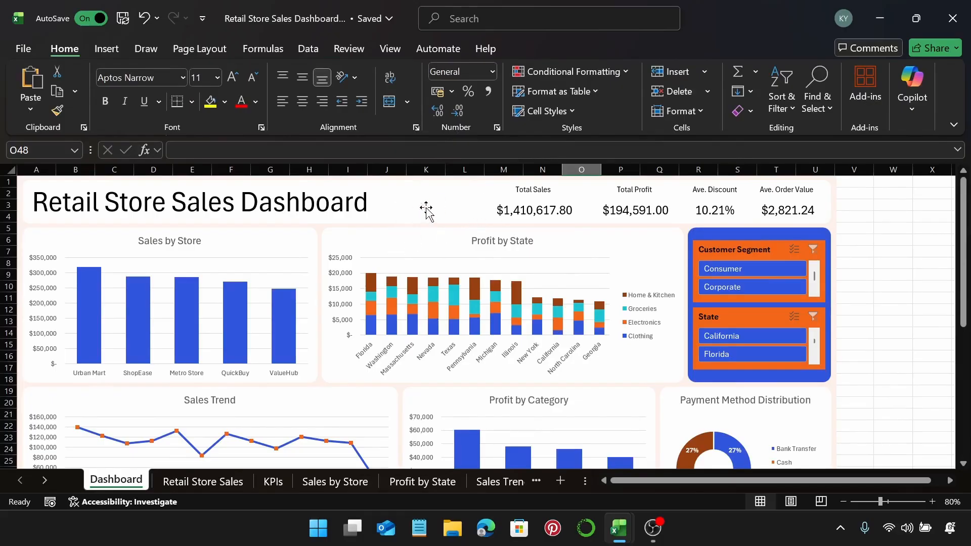
pyautogui.scroll(-6, 426, 208)
pyautogui.scroll(-2, 480, 290)
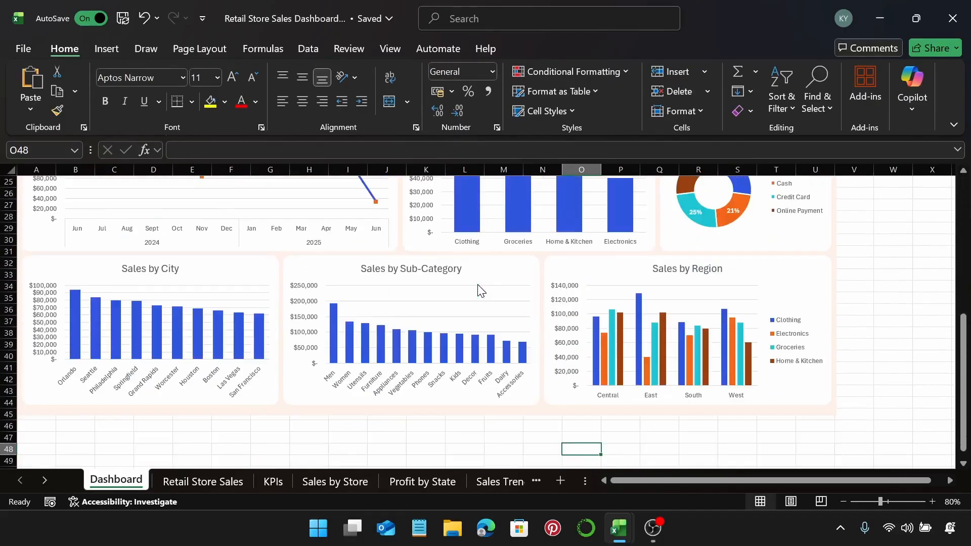
pyautogui.scroll(3, 479, 286)
pyautogui.scroll(3, 473, 281)
pyautogui.scroll(2, 475, 283)
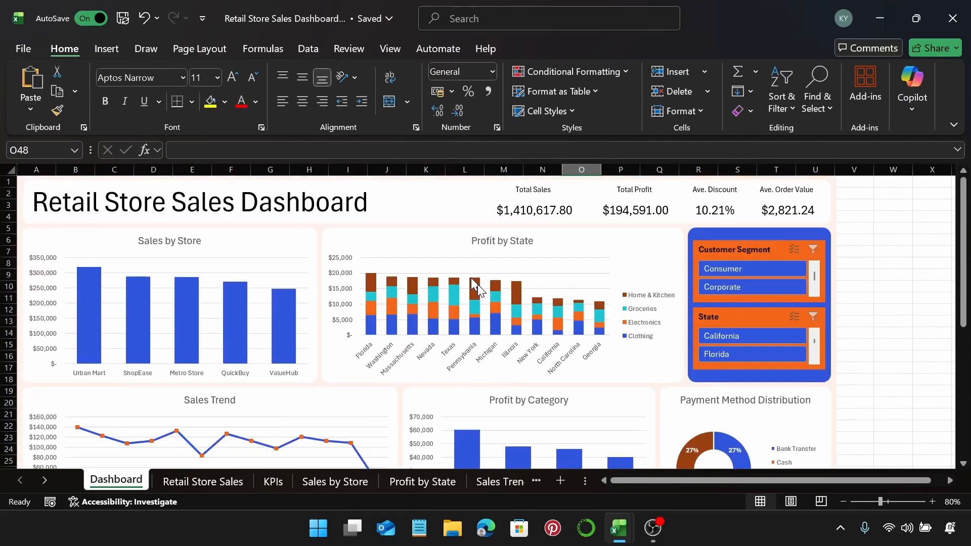
# Step: Select the dashboard title, header background and all four KPI boxes together and nudge them slightly down
pyautogui.click(354, 205)
pyautogui.keyDown('shift'); pyautogui.click(437, 209); pyautogui.keyUp('shift')
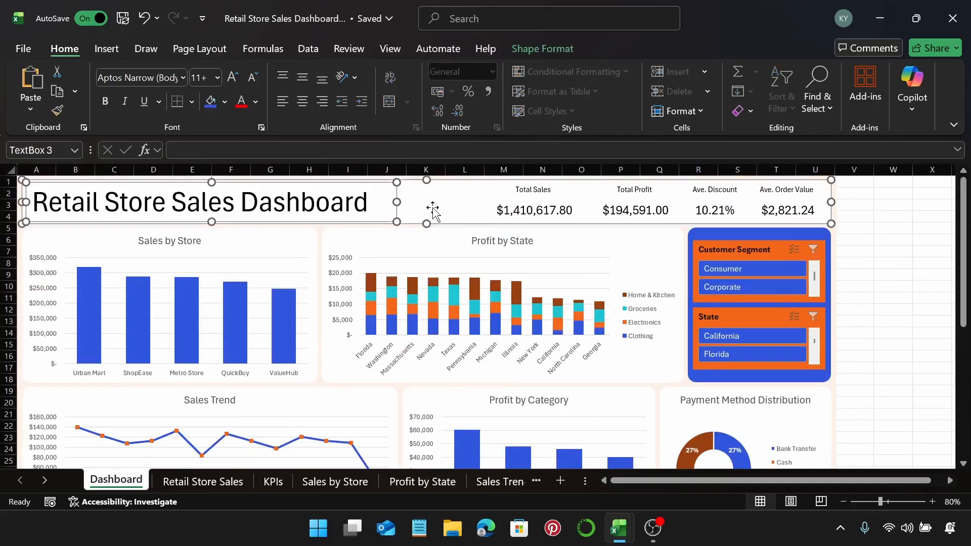
pyautogui.keyDown('shift'); pyautogui.click(718, 210); pyautogui.keyUp('shift')
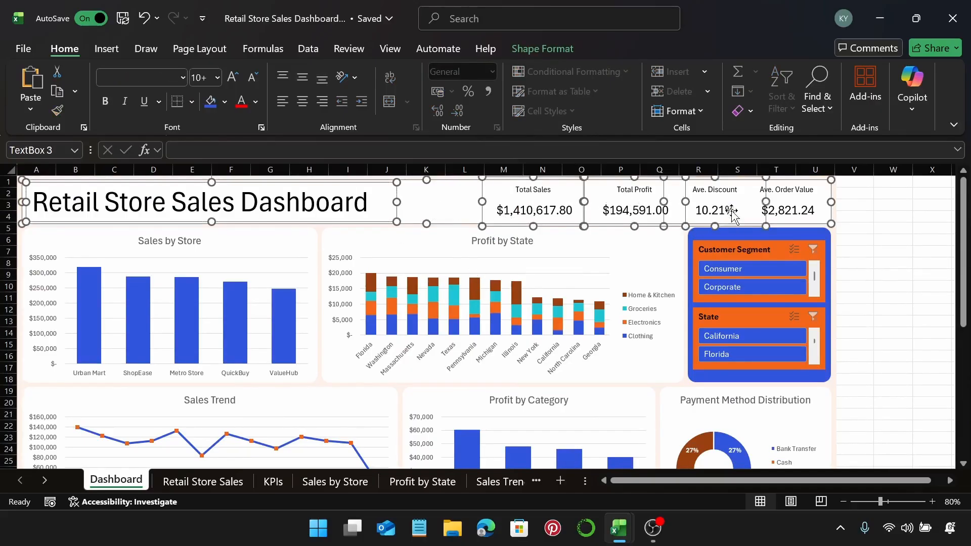
pyautogui.keyDown('shift'); pyautogui.click(788, 210); pyautogui.keyUp('shift')
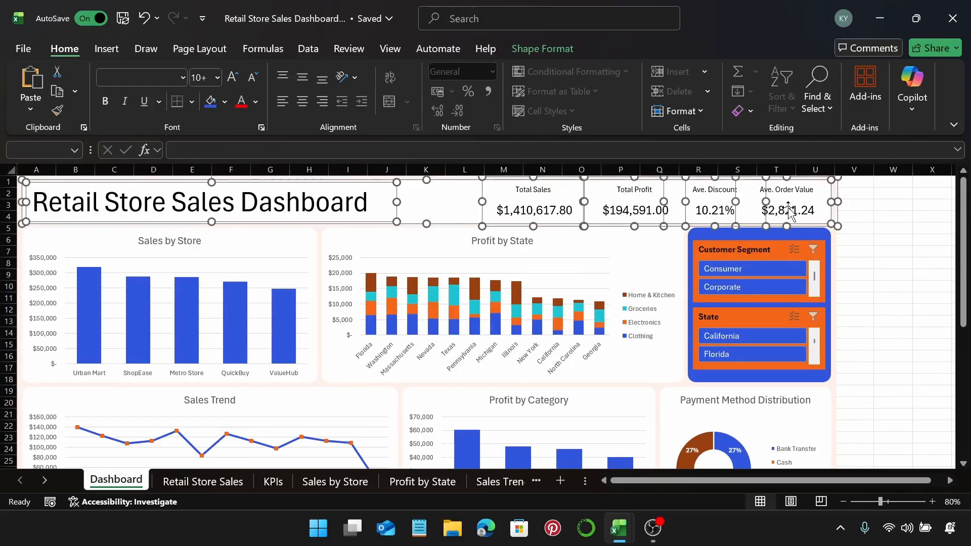
pyautogui.press('Down')
pyautogui.press('Down')
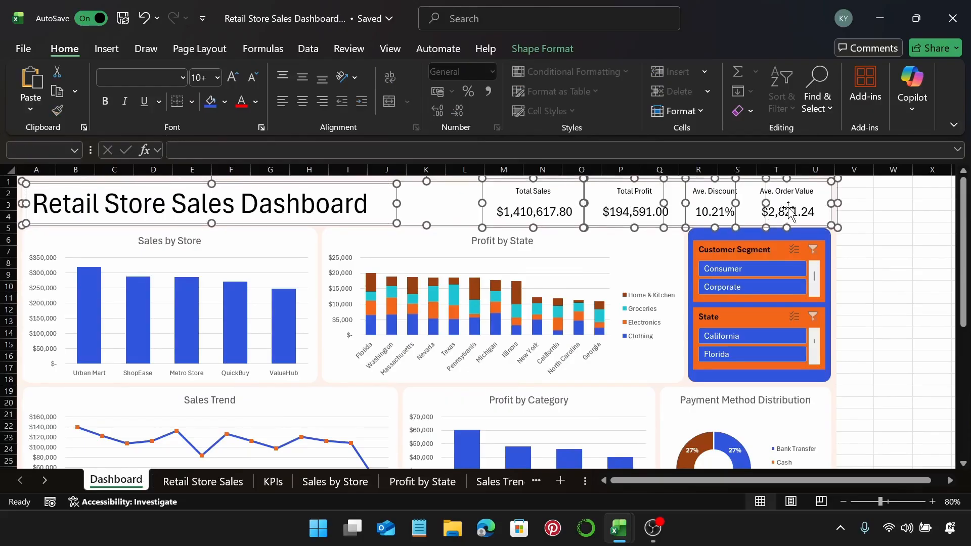
# Step: Nudge the Sales by Store and Profit by State charts slightly down together with the blue slicer panel and its slicers
pyautogui.click(288, 234)
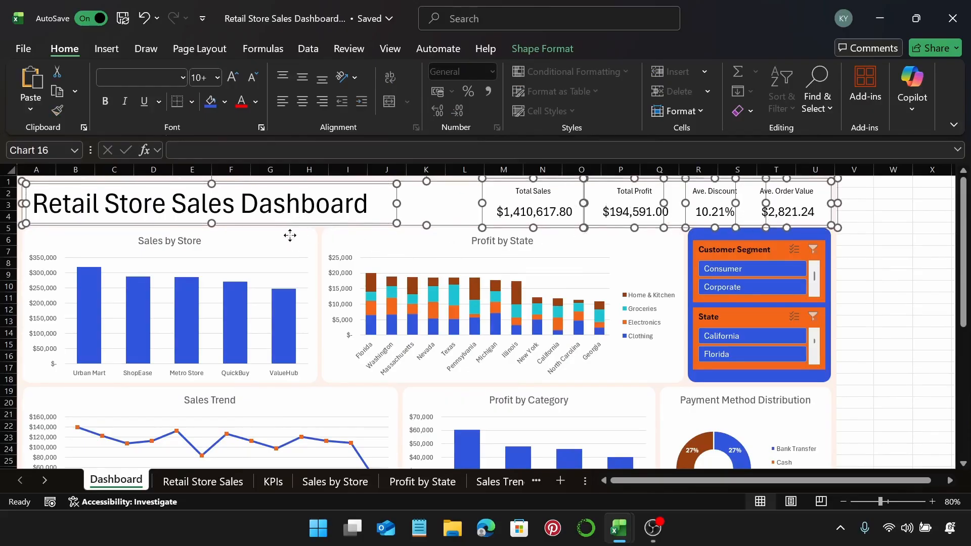
pyautogui.keyDown('shift'); pyautogui.click(431, 245); pyautogui.keyUp('shift')
pyautogui.keyDown('shift'); pyautogui.click(700, 233); pyautogui.keyUp('shift')
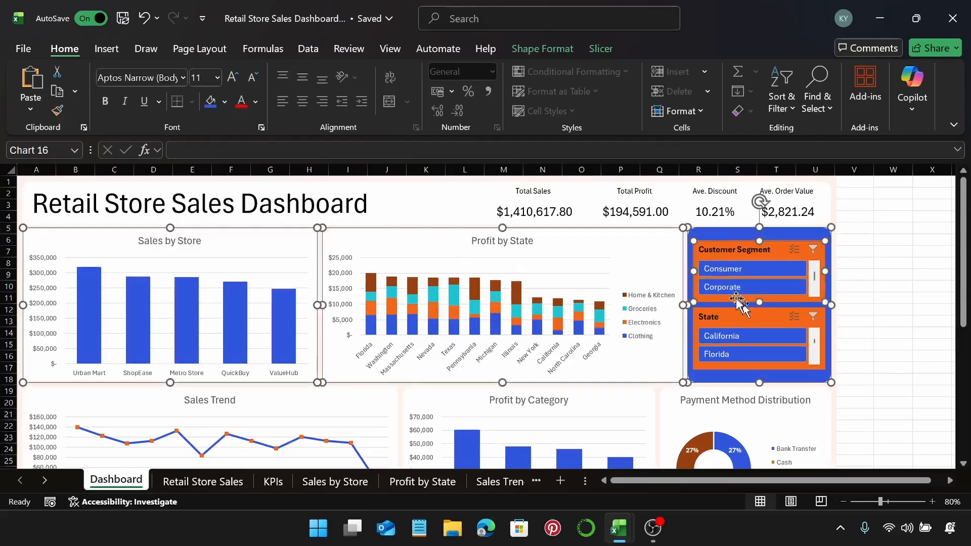
pyautogui.press('Down')
pyautogui.press('Down')
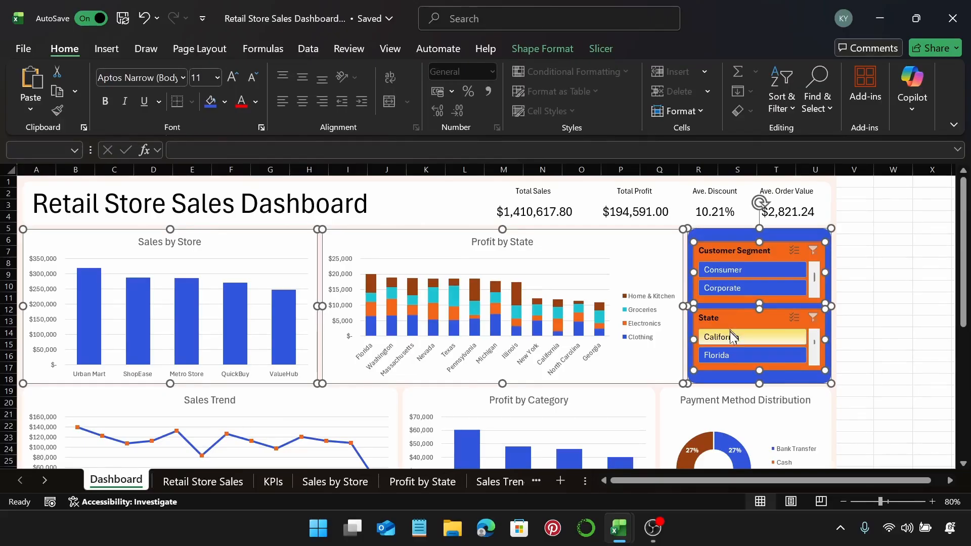
# Step: Nudge the Payment Method Distribution, Profit by Category and Sales Trend charts slightly down as one selection
pyautogui.scroll(-2, 729, 331)
pyautogui.scroll(-1, 729, 332)
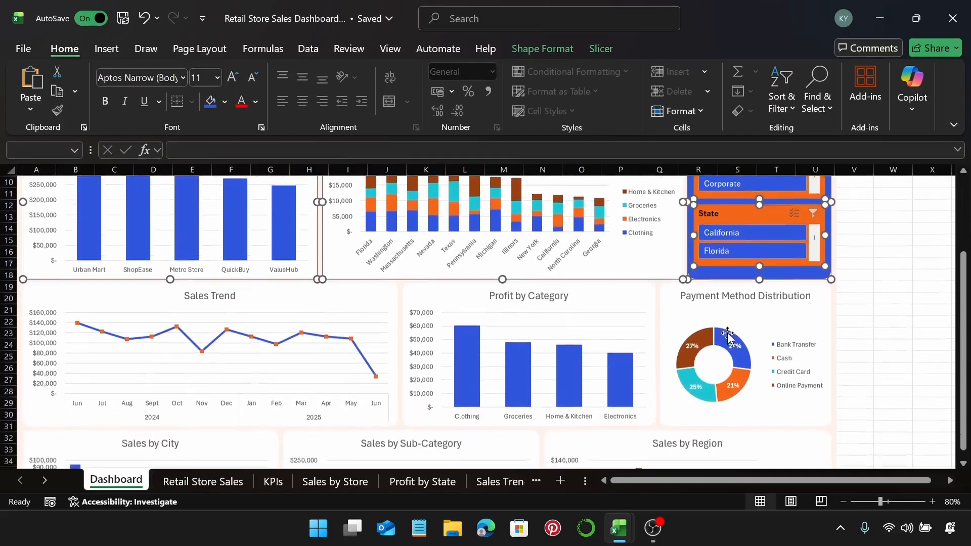
pyautogui.click(655, 304)
pyautogui.click(664, 304)
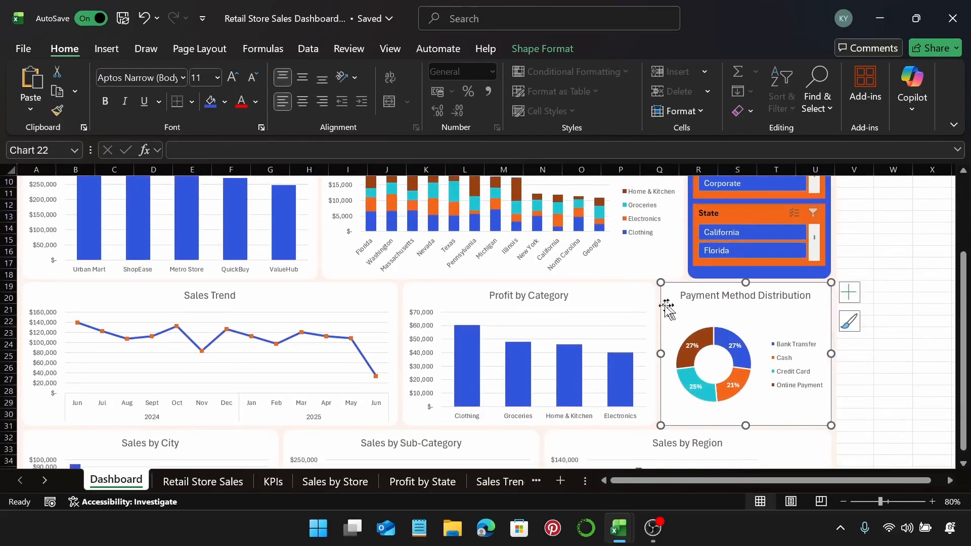
pyautogui.keyDown('ctrl'); pyautogui.click(613, 289); pyautogui.keyUp('ctrl')
pyautogui.keyDown('ctrl'); pyautogui.click(369, 294); pyautogui.keyUp('ctrl')
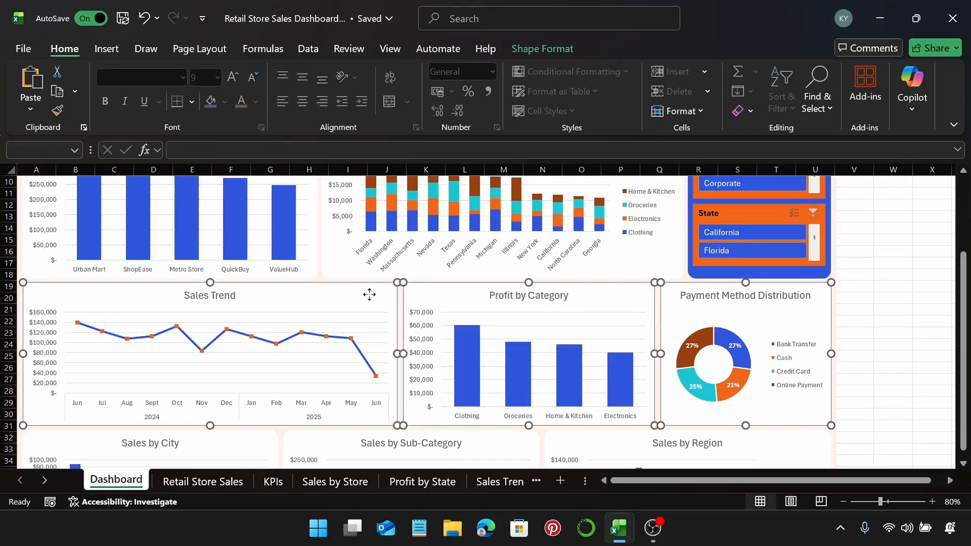
pyautogui.press('Down')
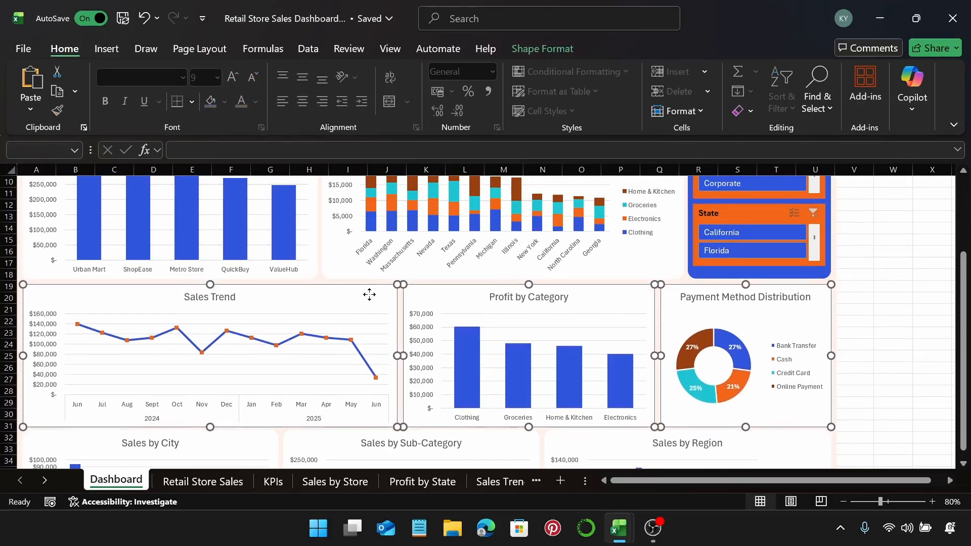
# Step: Move the Sales by City, Sales by Sub-Category and Sales by Region charts down together in small nudges and deselect them
pyautogui.scroll(-5, 366, 283)
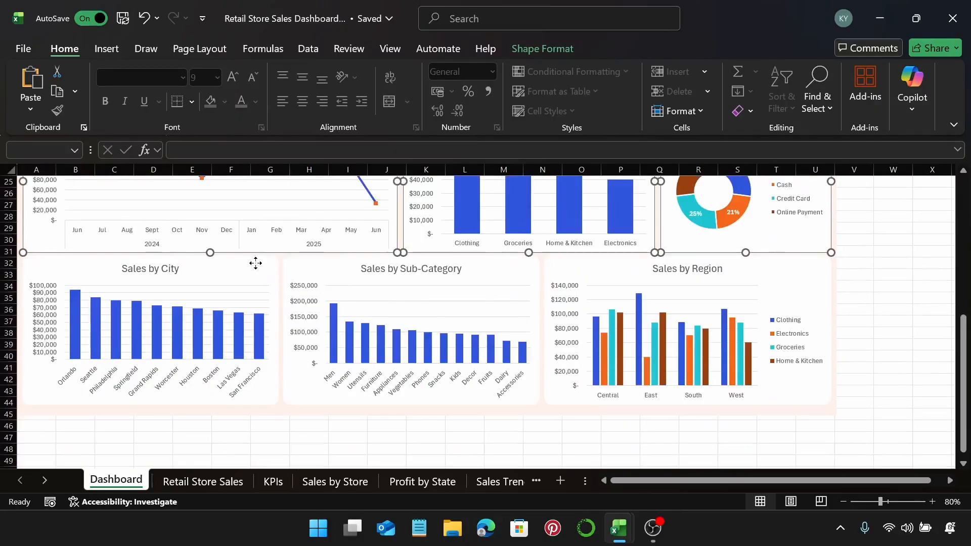
pyautogui.click(255, 263)
pyautogui.keyDown('ctrl'); pyautogui.click(367, 276); pyautogui.keyUp('ctrl')
pyautogui.keyDown('ctrl'); pyautogui.click(569, 270); pyautogui.keyUp('ctrl')
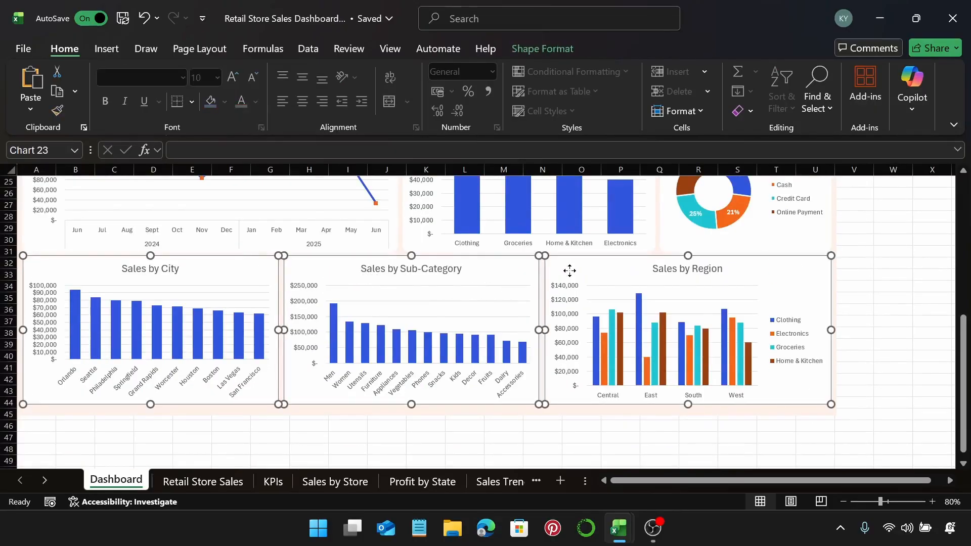
pyautogui.press('Down')
pyautogui.press('Down')
pyautogui.press('Down')
pyautogui.press('Down')
pyautogui.press('Down')
pyautogui.press('Down')
pyautogui.press('Down')
pyautogui.press('Down')
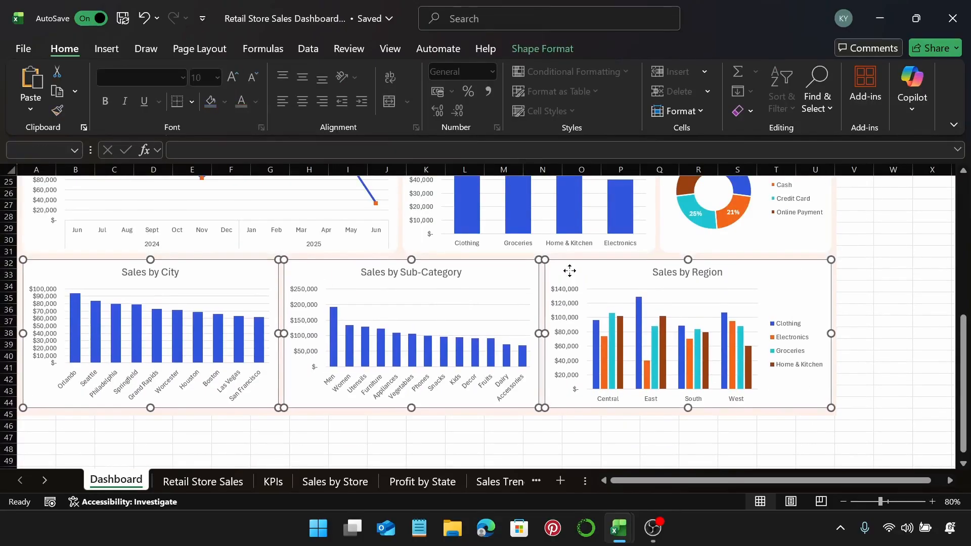
pyautogui.scroll(3, 862, 201)
pyautogui.click(890, 248)
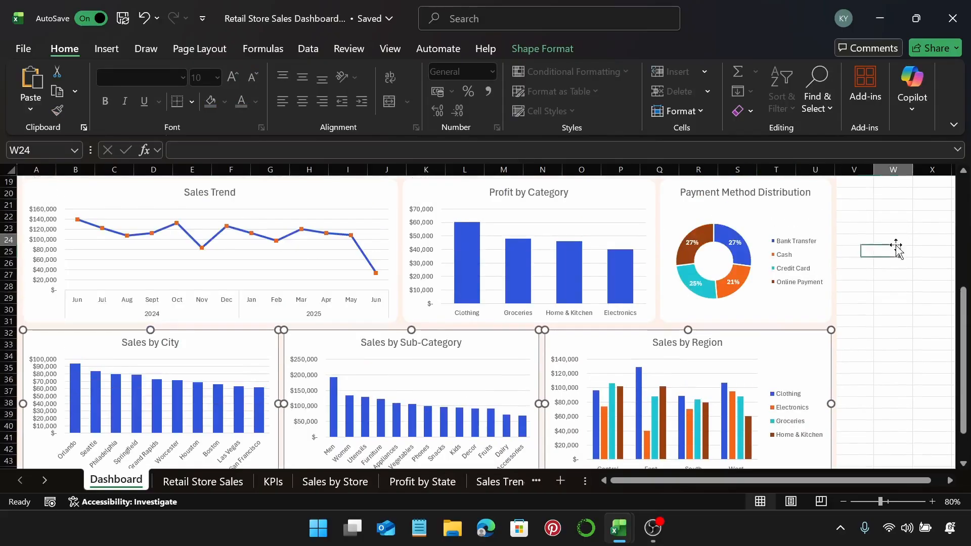
# Step: Check the gaps between the chart rows and shift the three second-row charts slightly further down together
pyautogui.scroll(5, 910, 247)
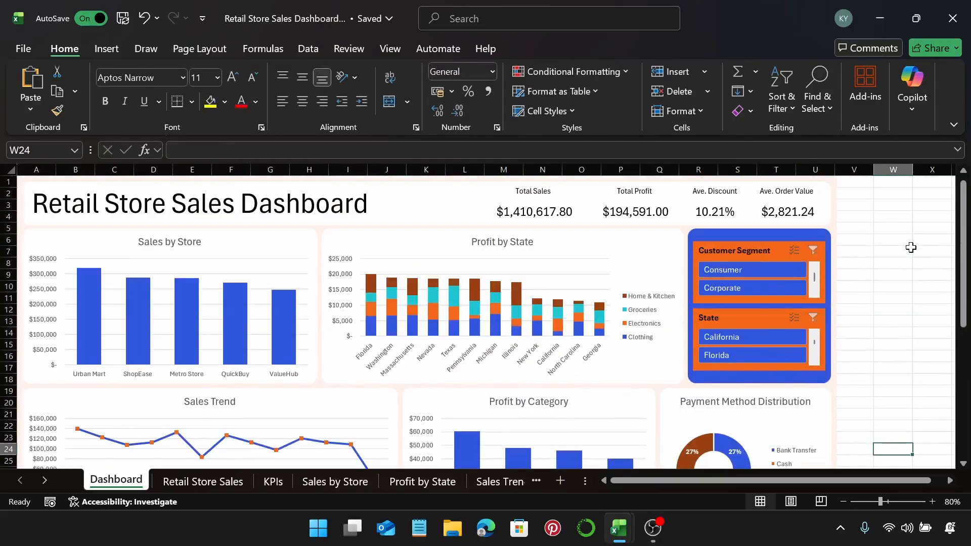
pyautogui.scroll(-1, 910, 247)
pyautogui.scroll(-2, 548, 277)
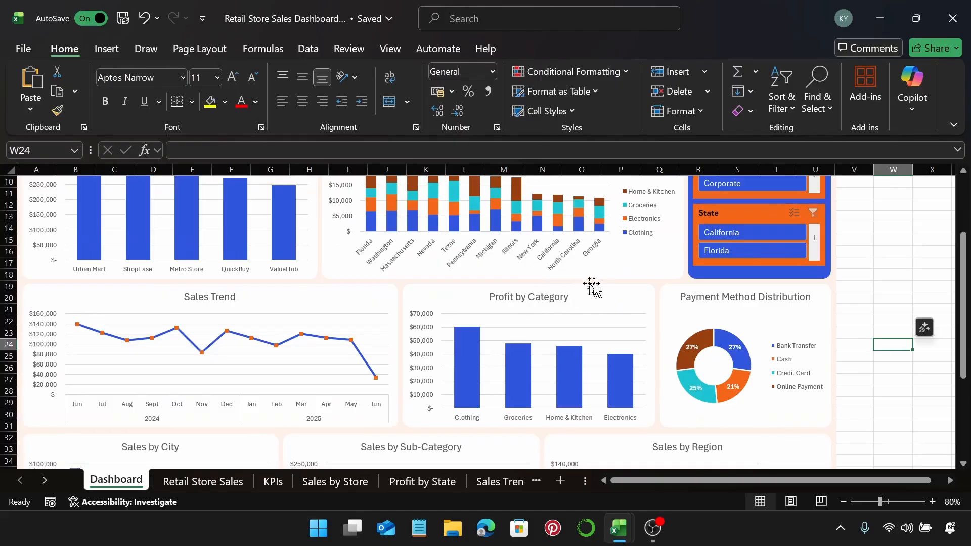
pyautogui.click(600, 302)
pyautogui.click(681, 322)
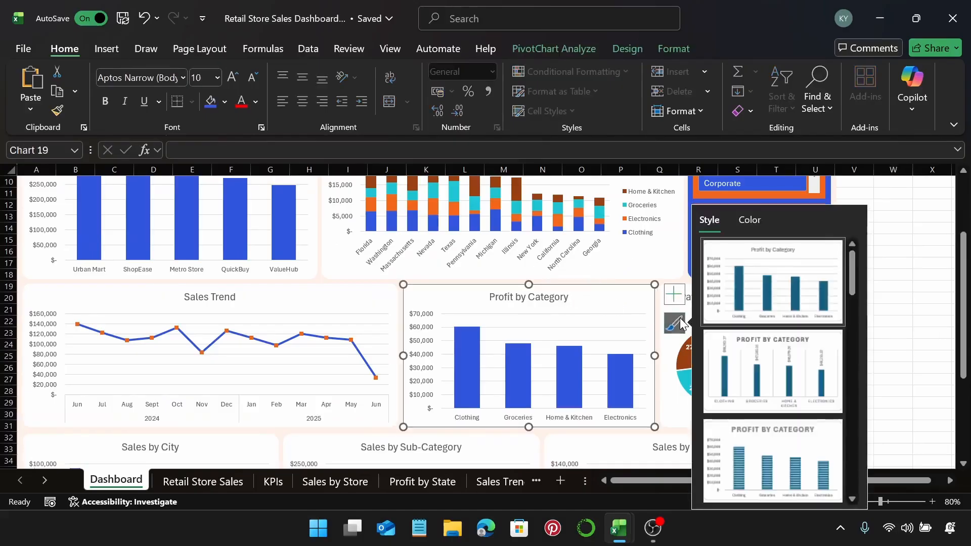
pyautogui.click(680, 322)
pyautogui.keyDown('ctrl'); pyautogui.click(699, 314); pyautogui.keyUp('ctrl')
pyautogui.keyDown('ctrl'); pyautogui.click(376, 296); pyautogui.keyUp('ctrl')
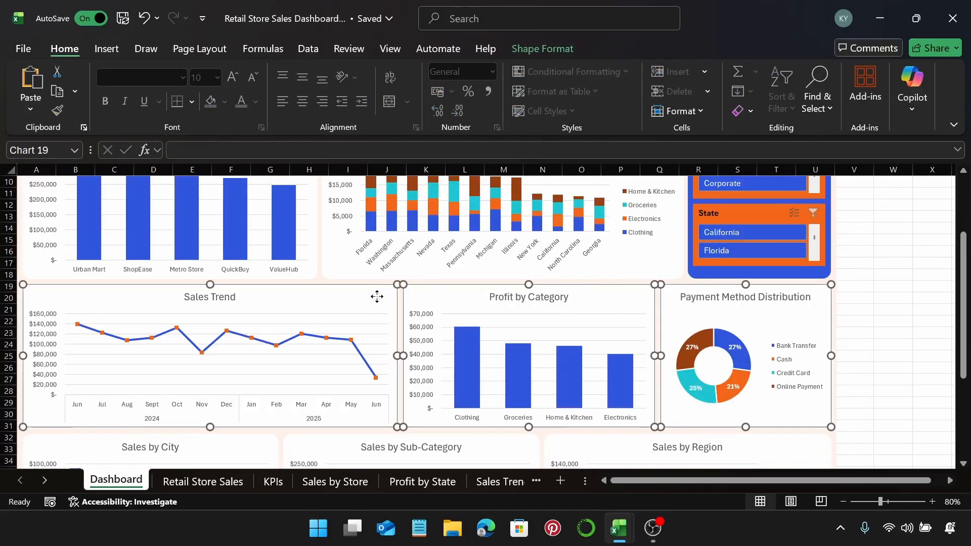
pyautogui.scroll(2, 368, 288)
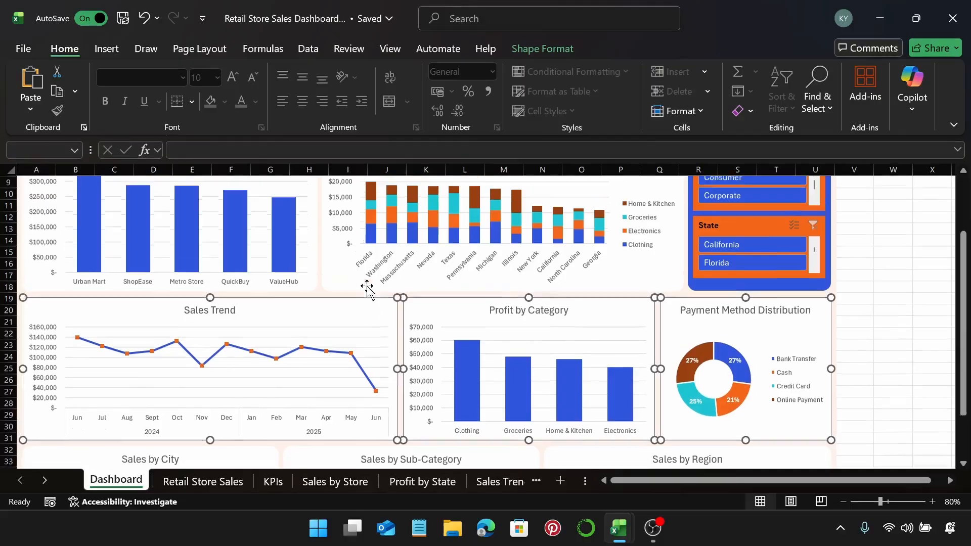
# Step: Shift the first-row charts, blue panel and both slicers slightly further down, deselect them and check the row spacing
pyautogui.click(265, 196)
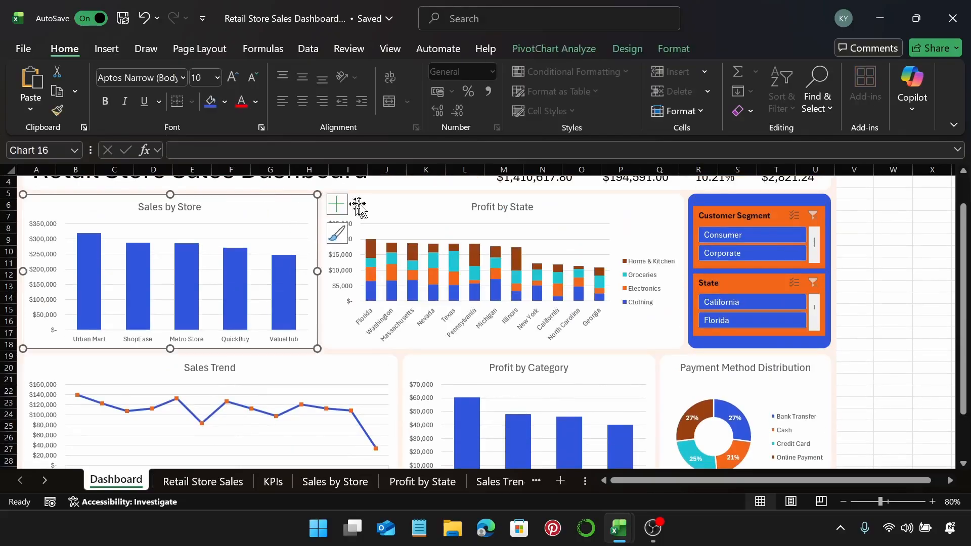
pyautogui.keyDown('ctrl'); pyautogui.click(336, 222); pyautogui.keyUp('ctrl')
pyautogui.keyDown('ctrl'); pyautogui.click(713, 200); pyautogui.keyUp('ctrl')
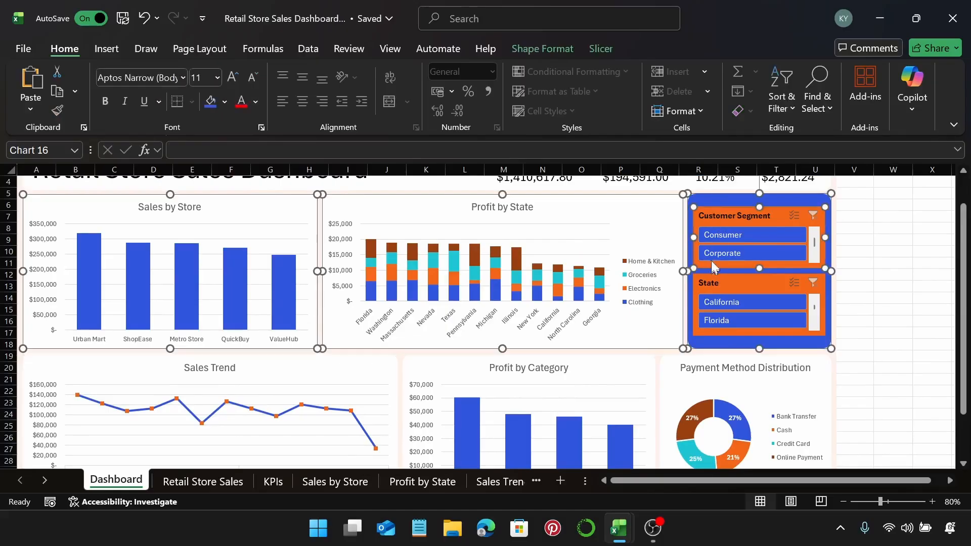
pyautogui.keyDown('ctrl'); pyautogui.click(707, 281); pyautogui.keyUp('ctrl')
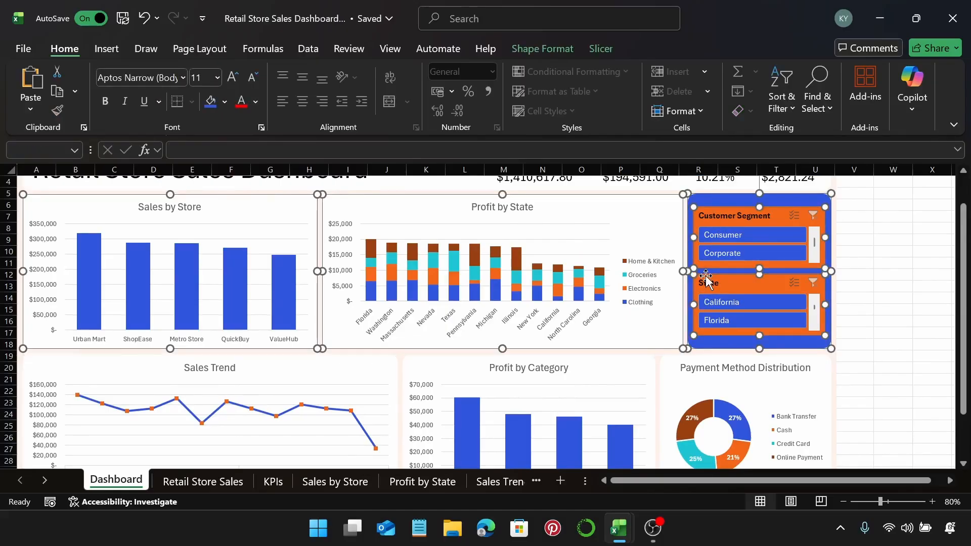
pyautogui.press('Down')
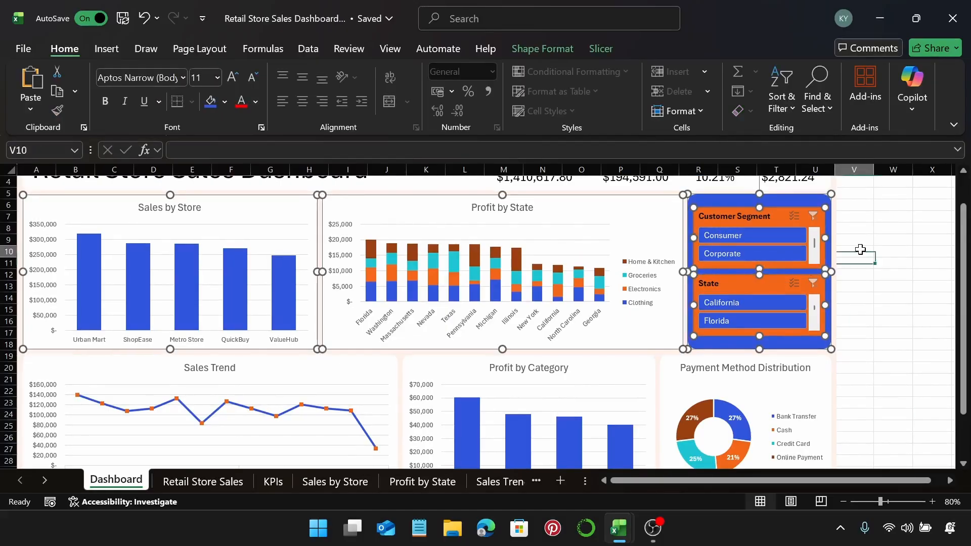
pyautogui.click(860, 251)
pyautogui.scroll(-7, 860, 250)
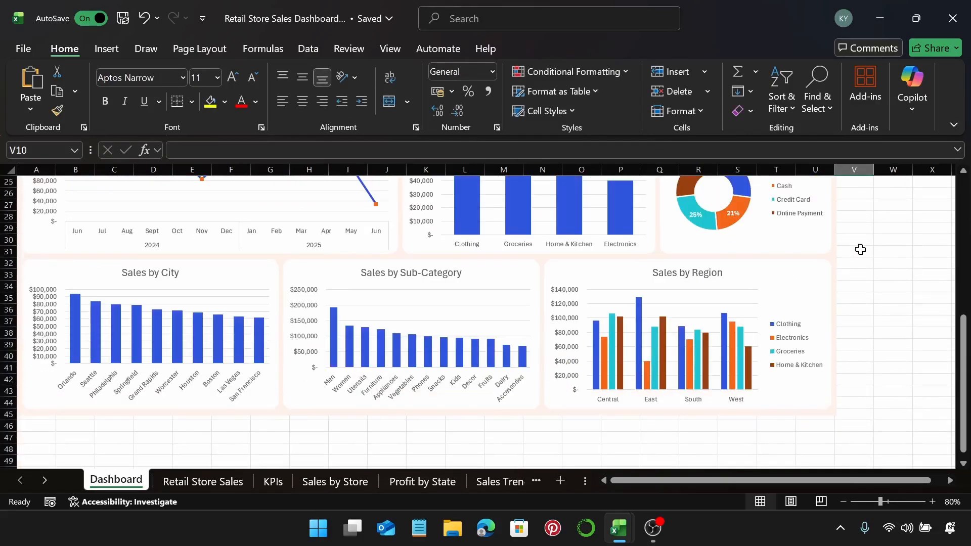
pyautogui.scroll(8, 860, 250)
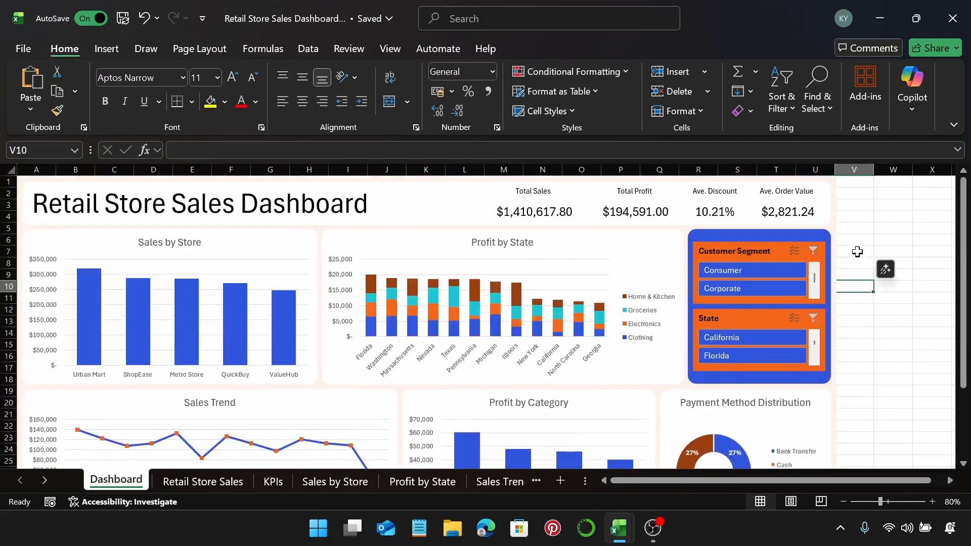
# Step: Test the Customer Segment slicer by filtering for Consumer and for Corporate, and clear its filter
pyautogui.click(729, 269)
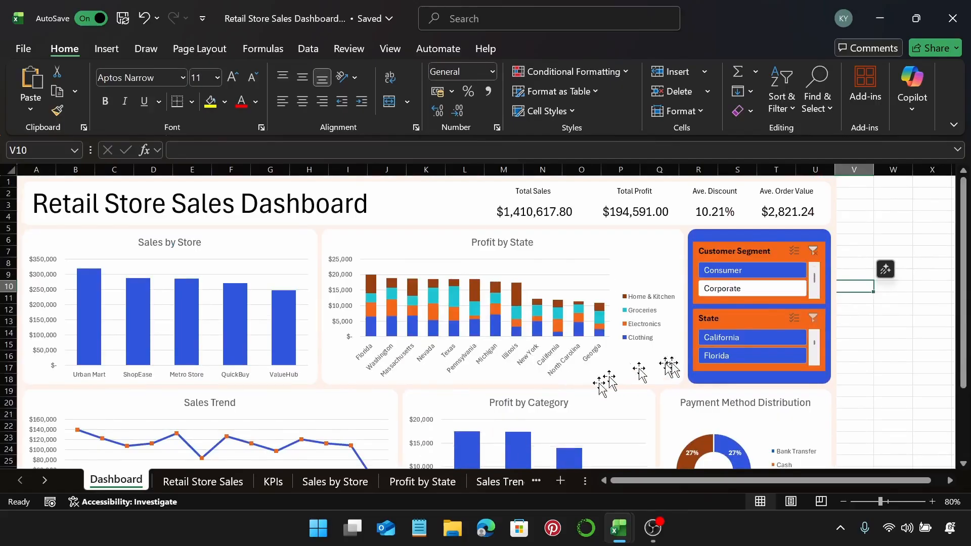
pyautogui.scroll(-1, 560, 369)
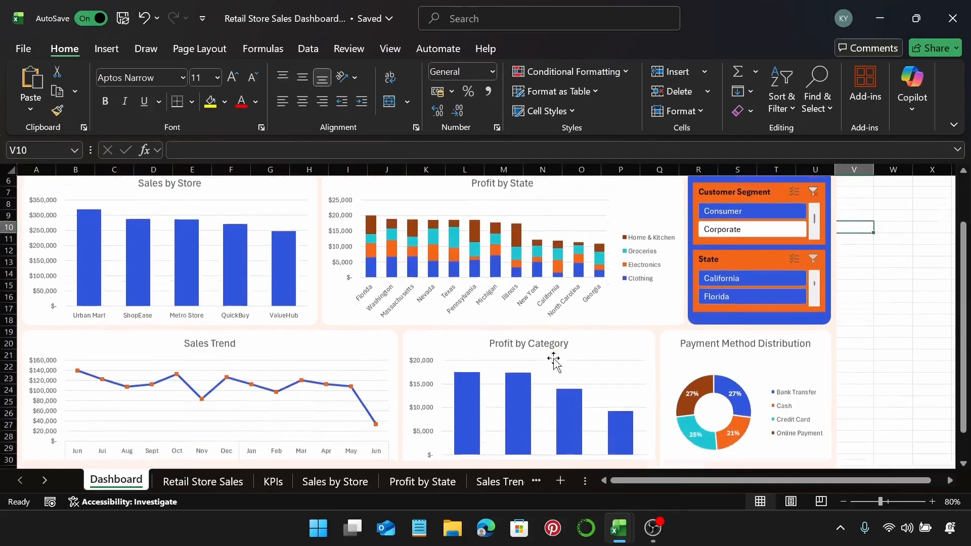
pyautogui.scroll(-2, 556, 362)
pyautogui.scroll(2, 748, 248)
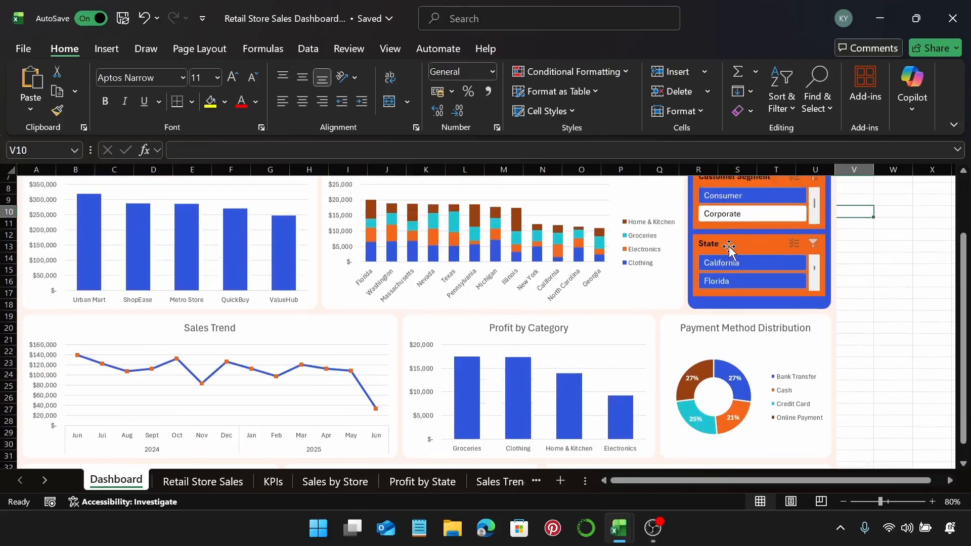
pyautogui.click(769, 255)
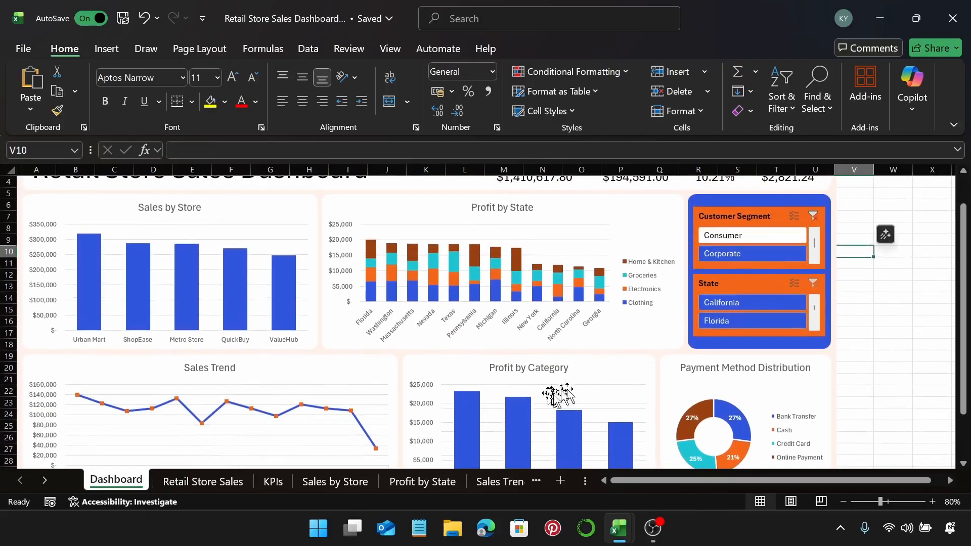
pyautogui.click(814, 216)
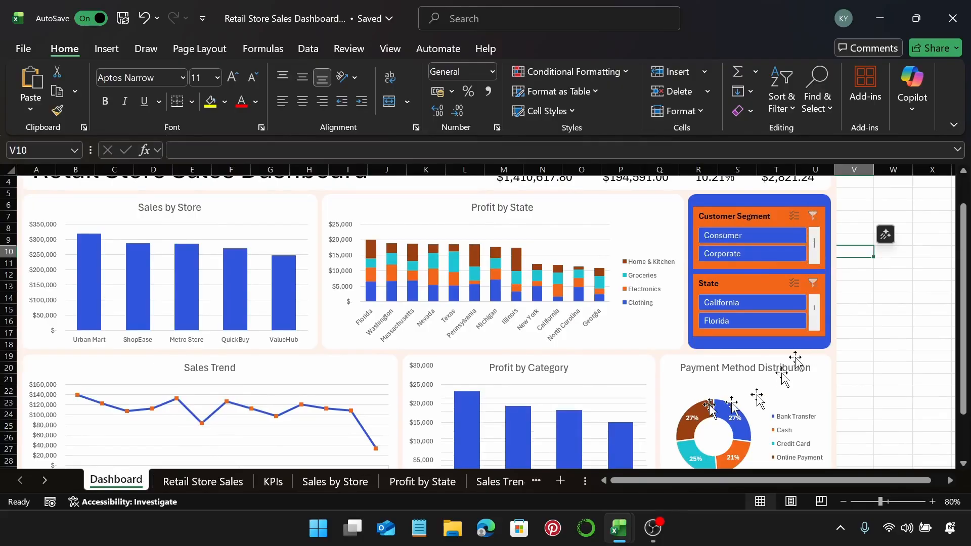
# Step: Zoom the Dashboard sheet out to 50% to examine the overall layout of the chart rows
pyautogui.click(843, 501)
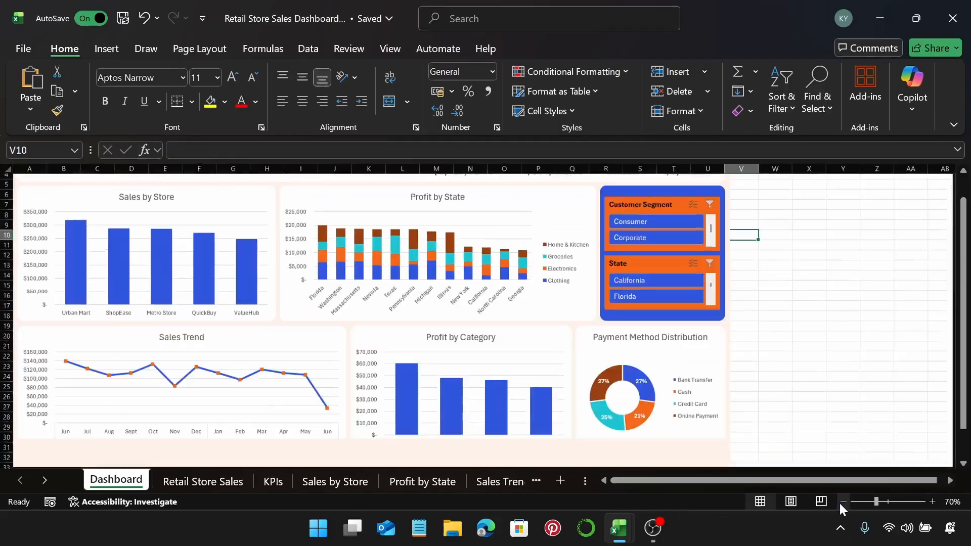
pyautogui.click(843, 502)
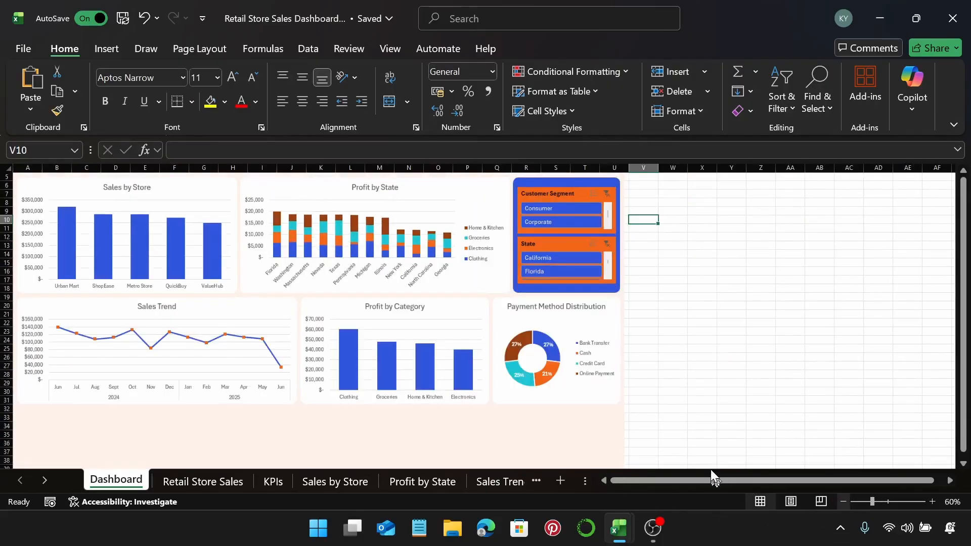
pyautogui.scroll(-1, 710, 423)
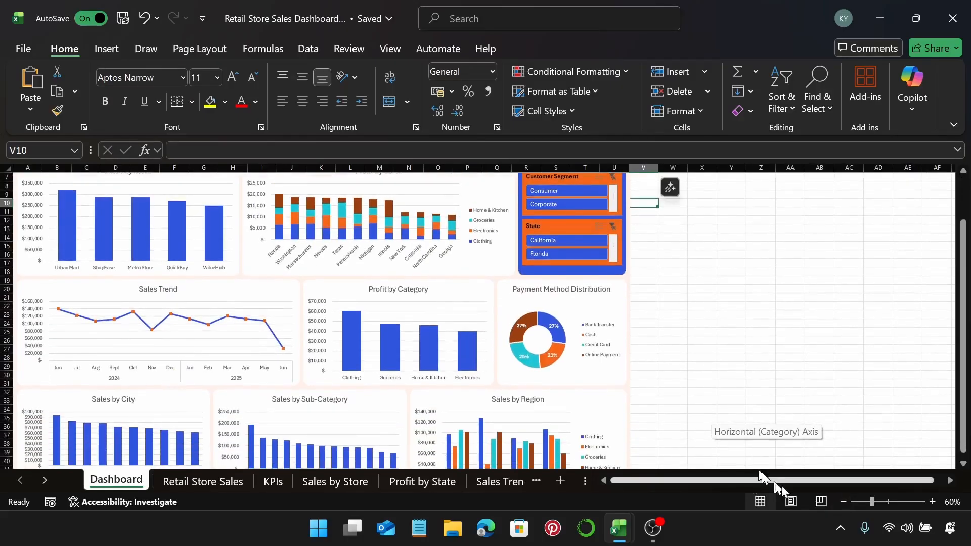
pyautogui.click(845, 501)
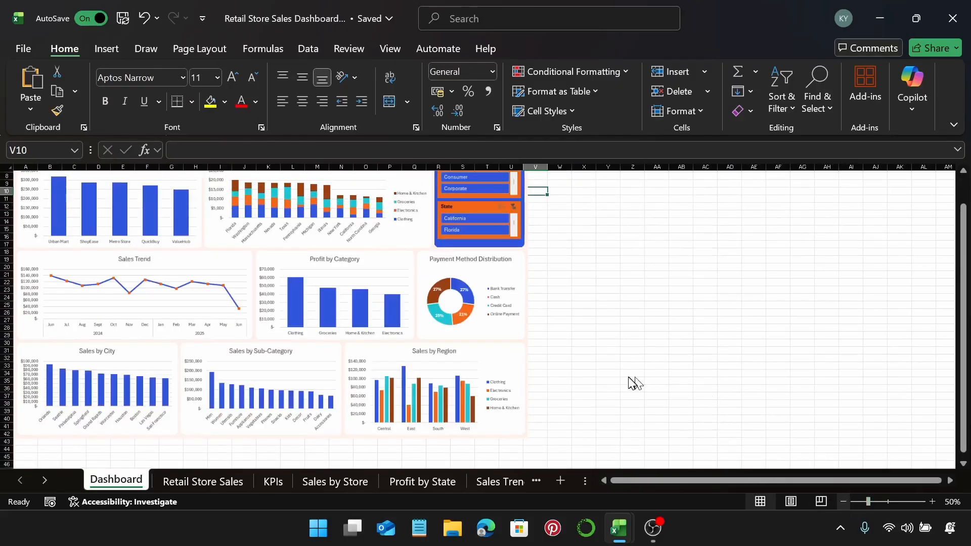
# Step: Test the Customer Segment slicer by filtering the dashboard for Consumer, and clear its filter
pyautogui.scroll(3, 629, 380)
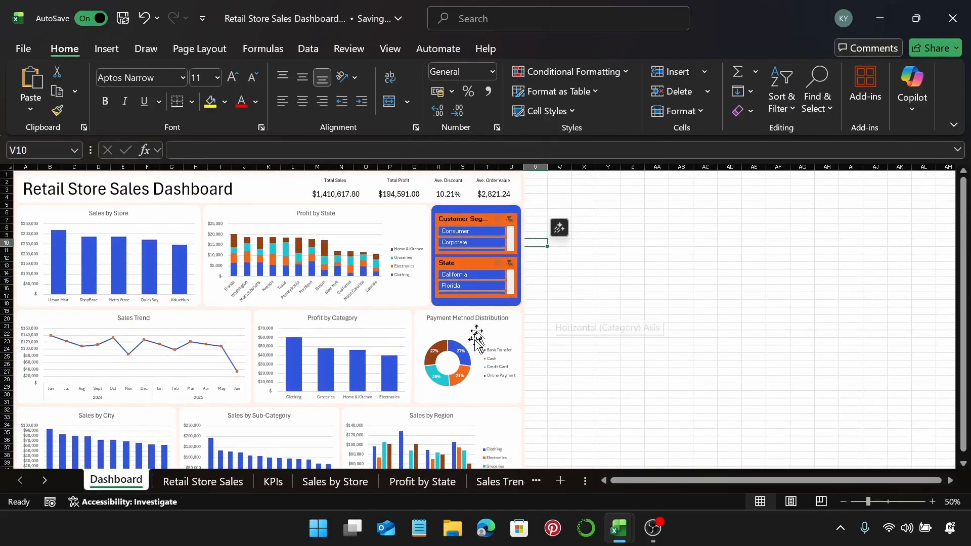
pyautogui.click(477, 234)
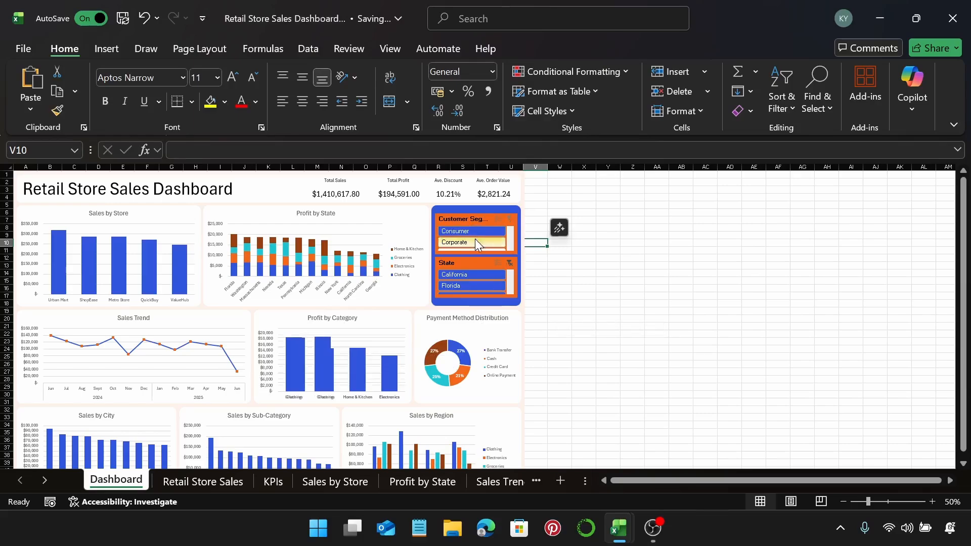
pyautogui.click(510, 217)
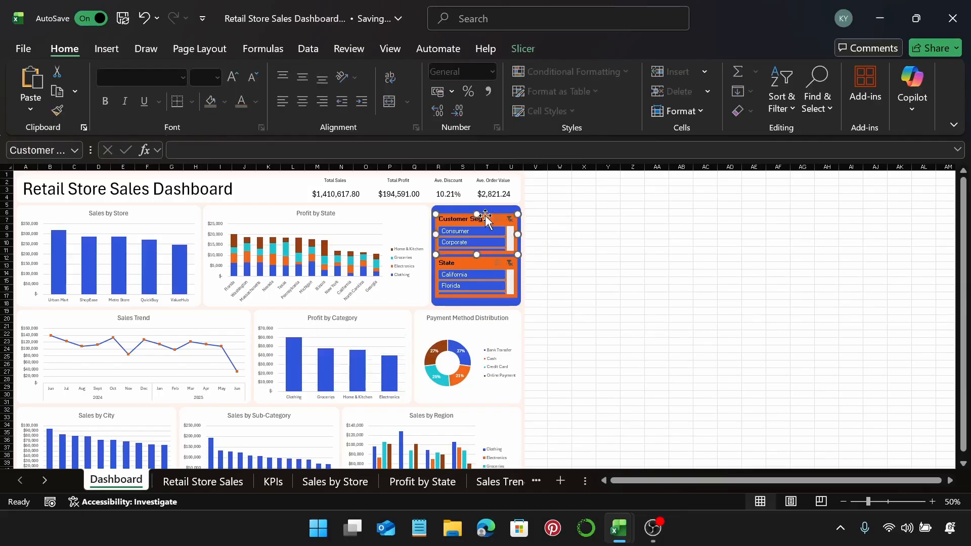
# Step: Connect the Customer Segment slicer to the KPIs, Payment Method, Profit by State, Sales by City and Sales by Region pivot tables
pyautogui.click(529, 47)
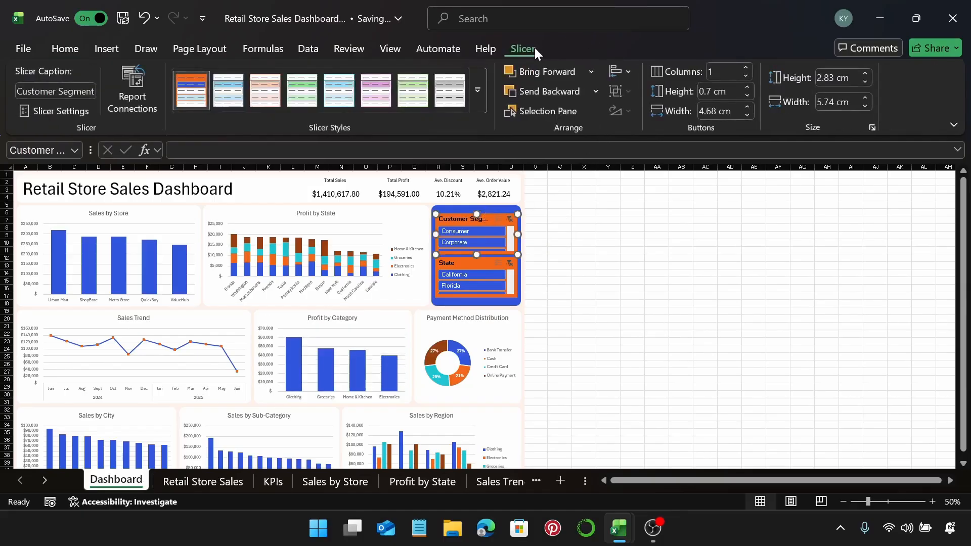
pyautogui.click(132, 91)
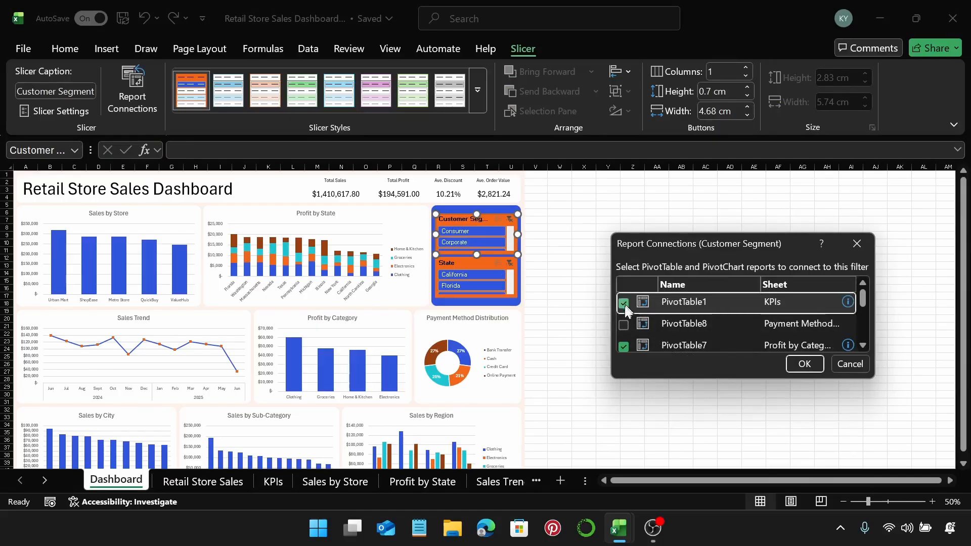
pyautogui.scroll(-1, 707, 320)
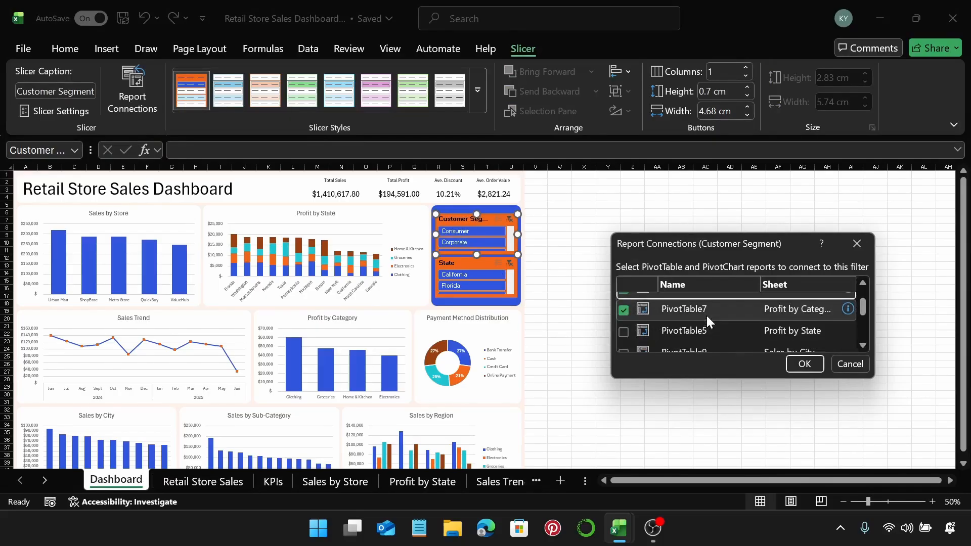
pyautogui.click(623, 330)
pyautogui.scroll(-1, 693, 326)
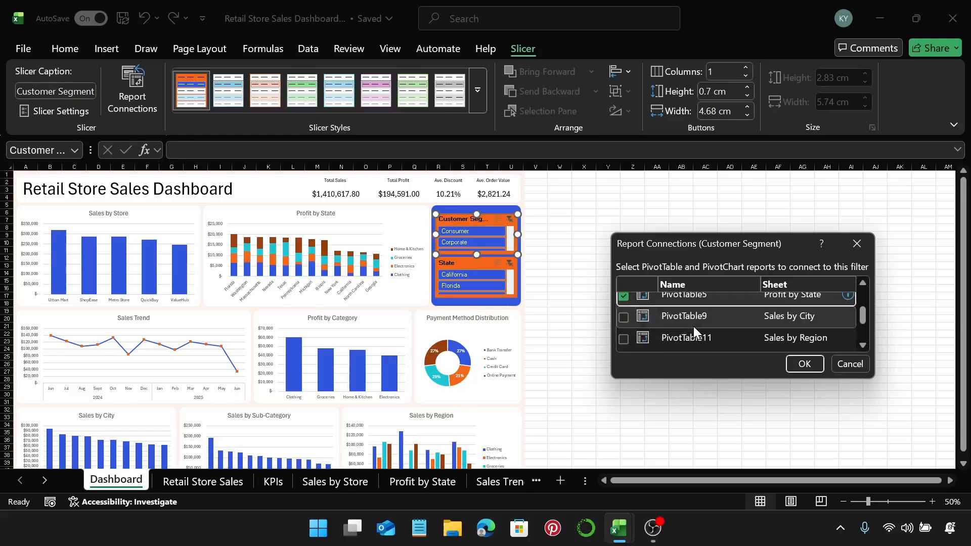
pyautogui.click(623, 338)
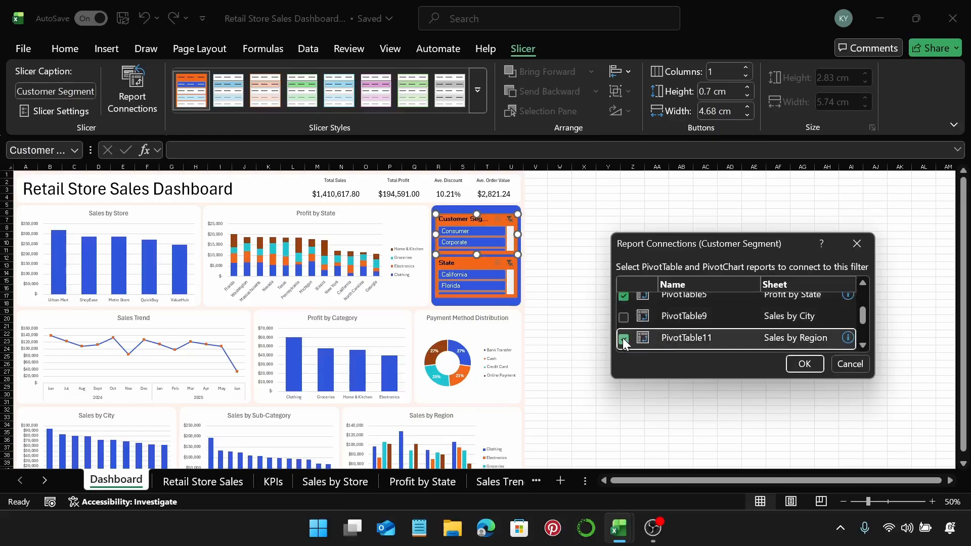
pyautogui.click(622, 316)
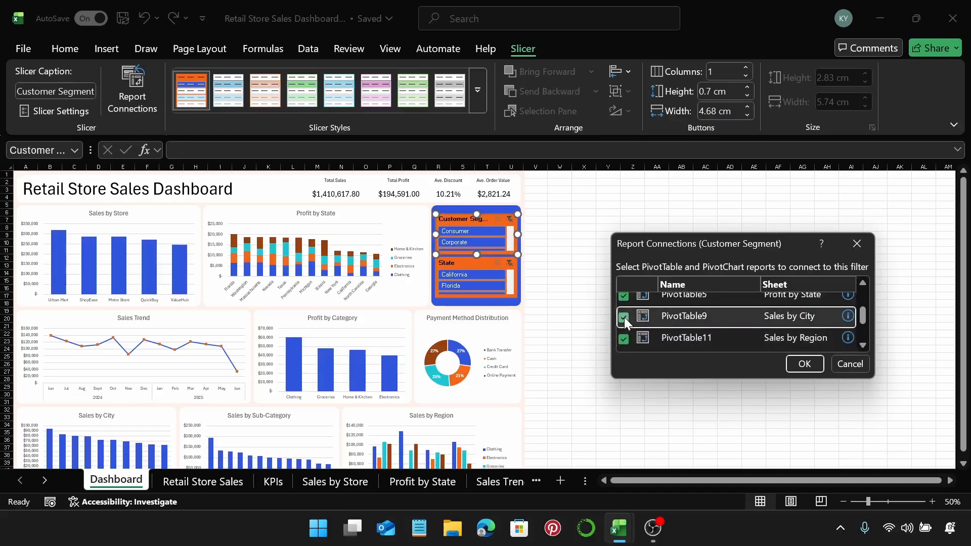
# Step: Add the Sales by Store, Sales by Sub-Category and Sales Trend pivot tables to the Customer Segment slicer's report connections and apply them
pyautogui.scroll(-2, 710, 316)
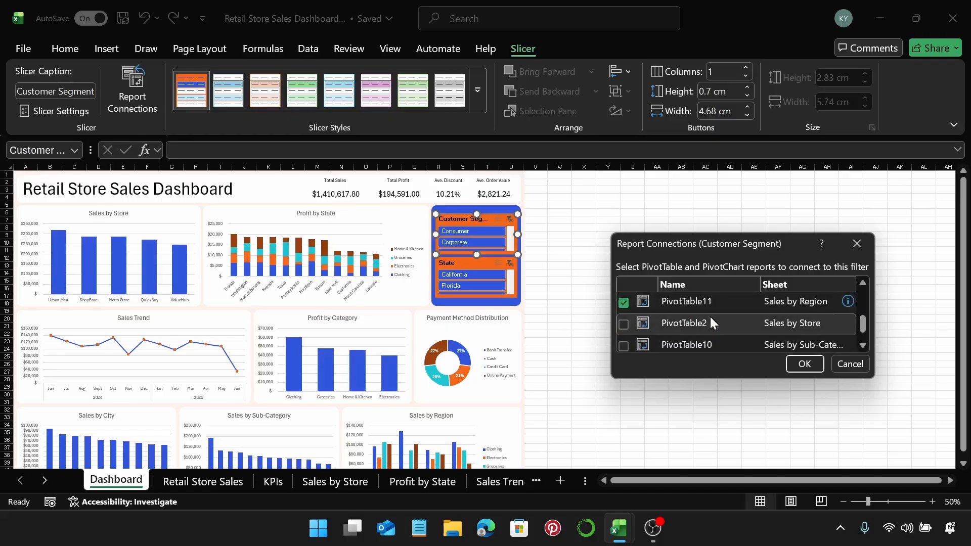
pyautogui.click(624, 324)
pyautogui.scroll(-1, 652, 324)
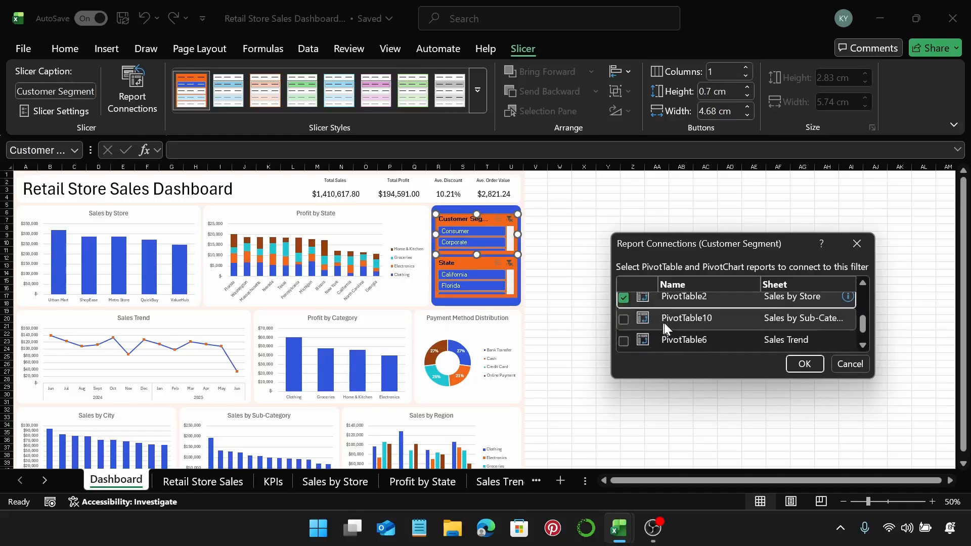
pyautogui.click(623, 318)
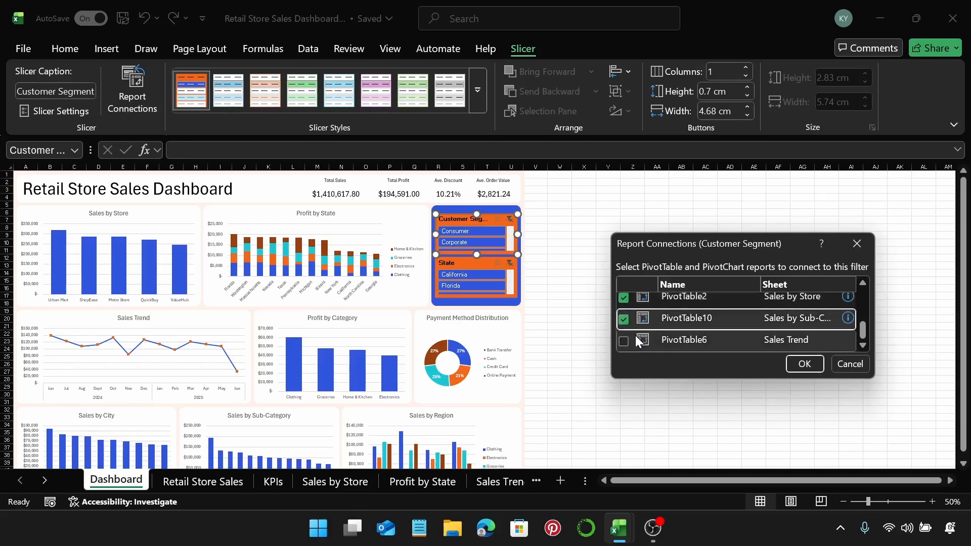
pyautogui.click(623, 341)
pyautogui.click(803, 364)
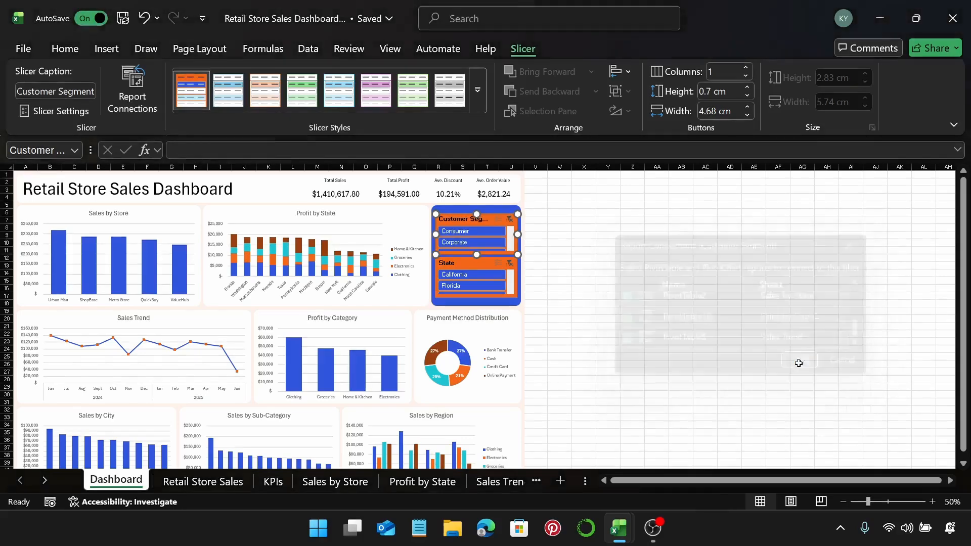
# Step: Test the newly connected Customer Segment slicer by filtering for Consumer and for Corporate, and clear its filter
pyautogui.click(487, 234)
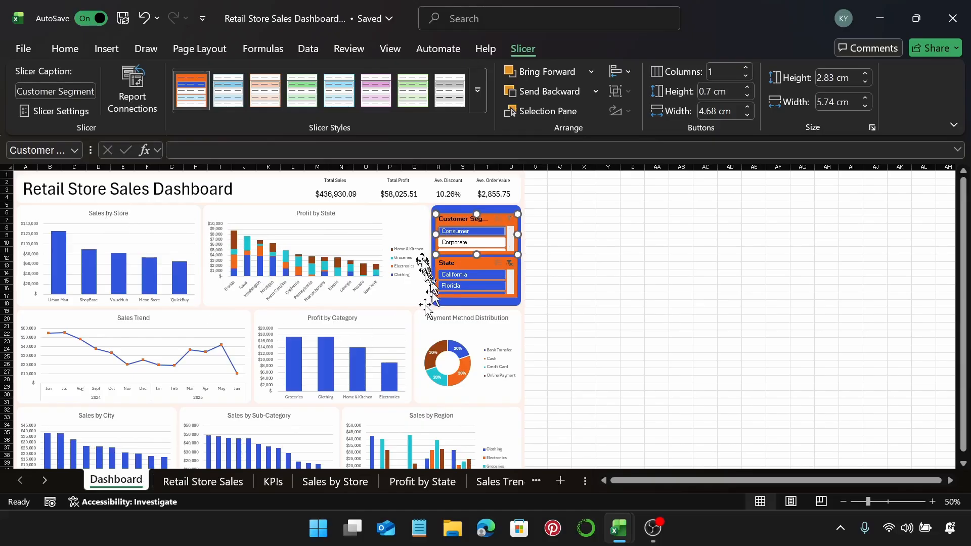
pyautogui.click(475, 241)
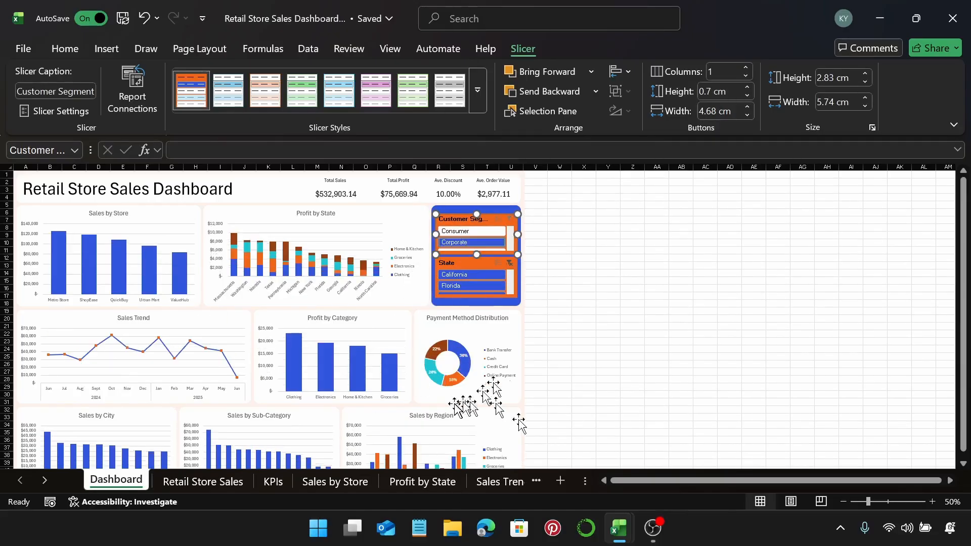
pyautogui.scroll(-1, 473, 401)
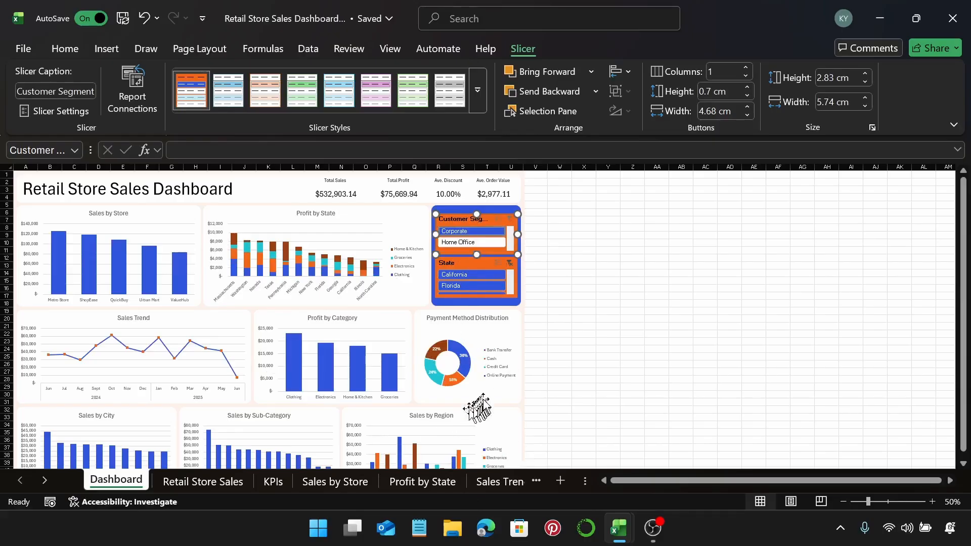
pyautogui.moveTo(965, 396); pyautogui.dragTo(966, 402)
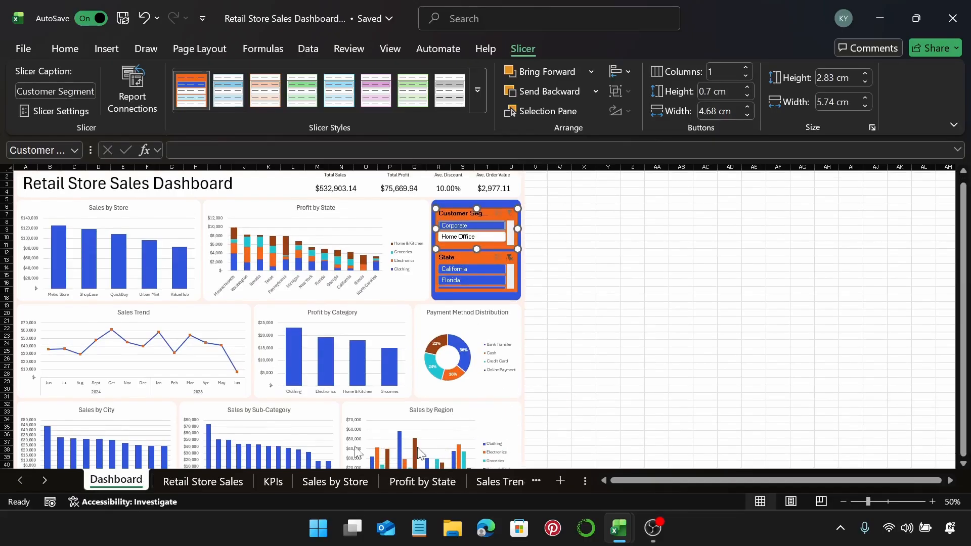
pyautogui.click(509, 215)
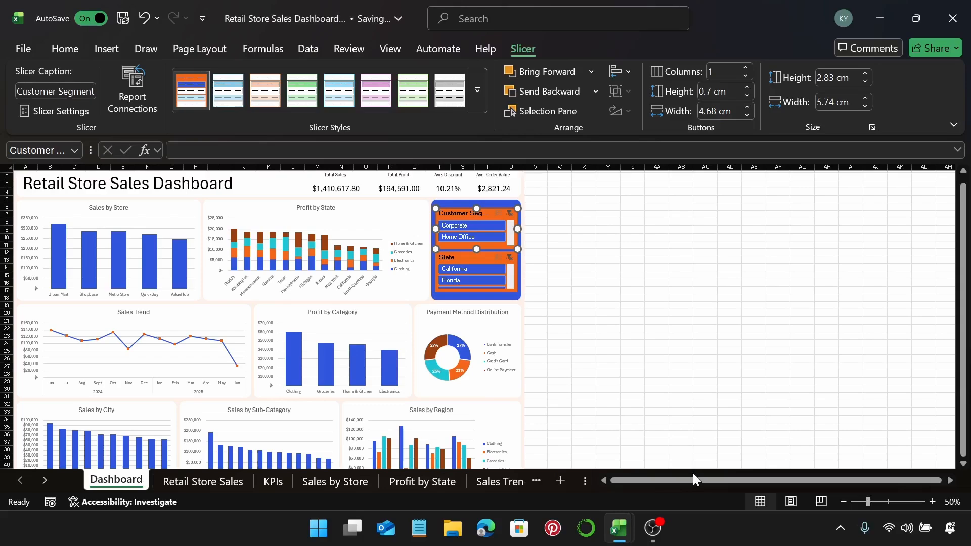
# Step: Connect the State slicer to the KPIs, Payment Method and Sales by Region pivot tables
pyautogui.click(445, 258)
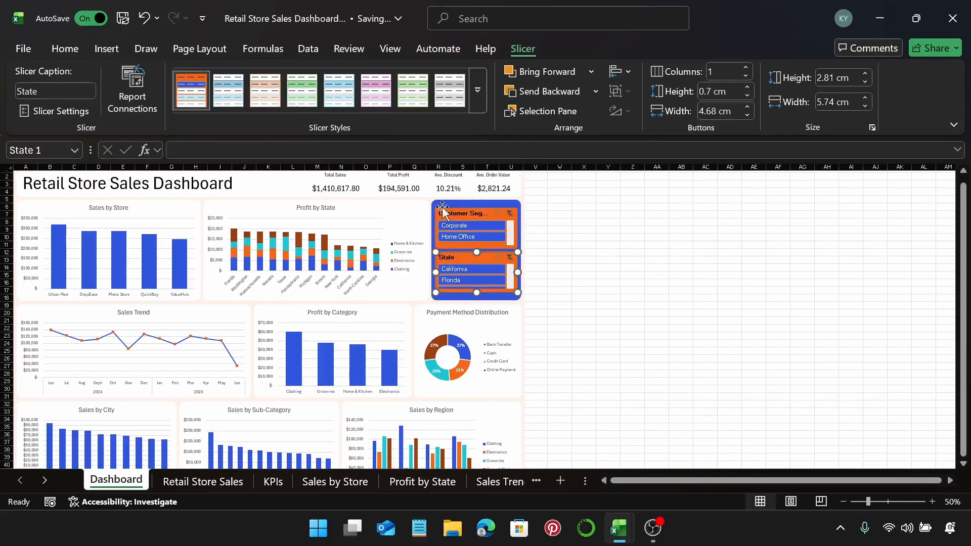
pyautogui.click(143, 99)
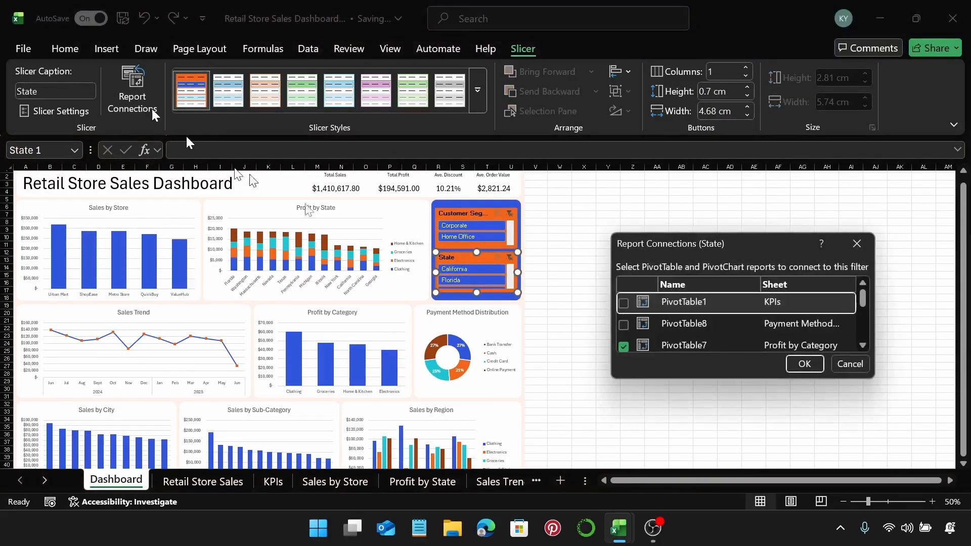
pyautogui.click(624, 304)
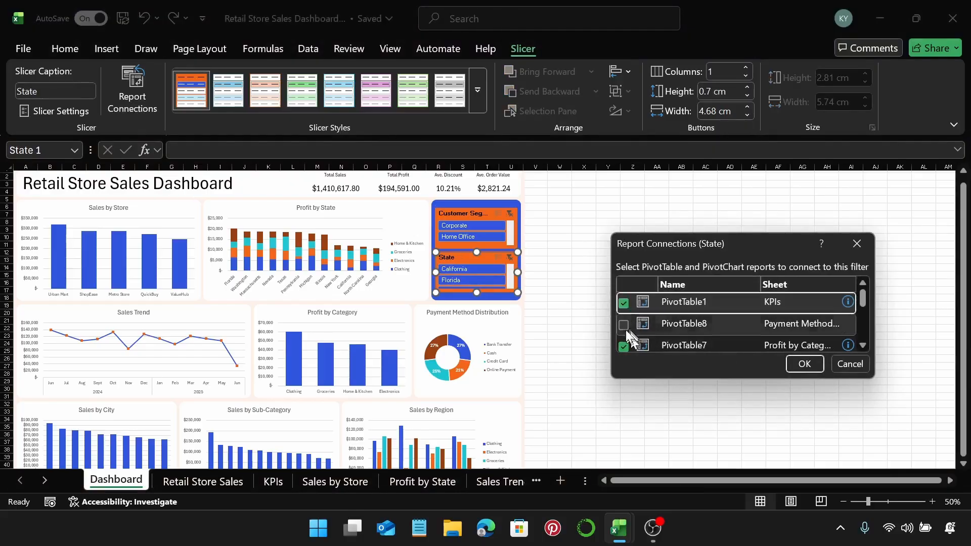
pyautogui.click(623, 325)
pyautogui.scroll(-2, 675, 318)
pyautogui.scroll(-1, 672, 313)
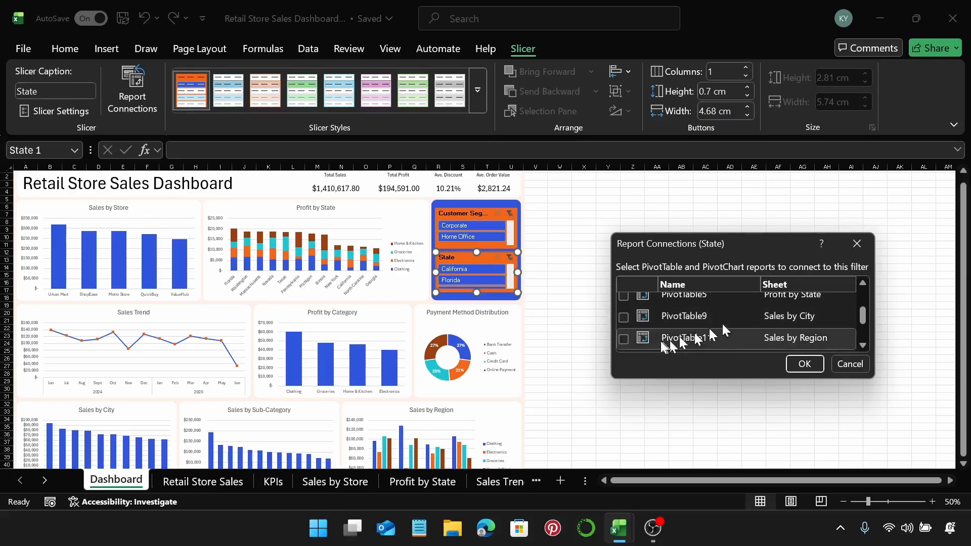
pyautogui.click(624, 338)
# Step: Add the Sales by Store, Sales by Sub-Category and Sales Trend pivot tables to the State slicer's report connections and apply them
pyautogui.scroll(-1, 641, 338)
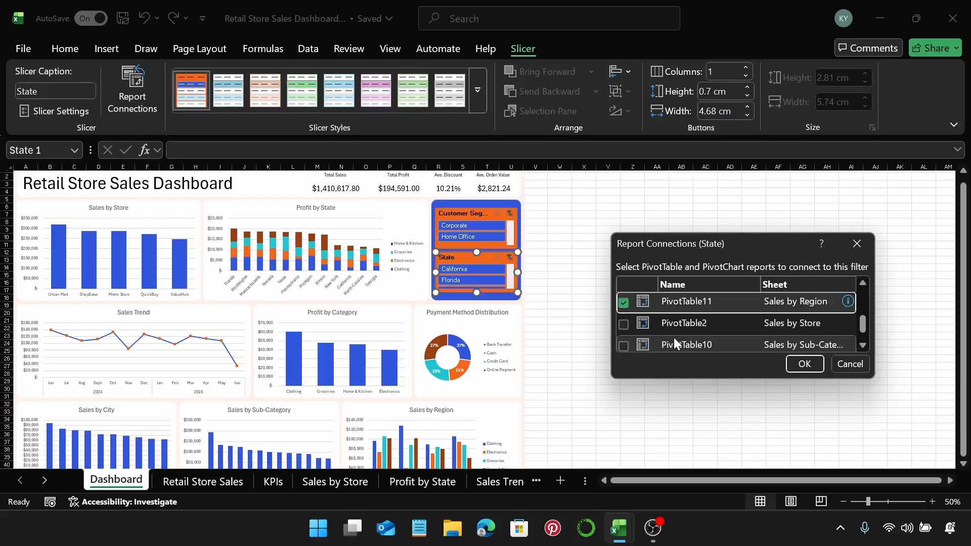
pyautogui.click(624, 324)
pyautogui.scroll(-1, 632, 323)
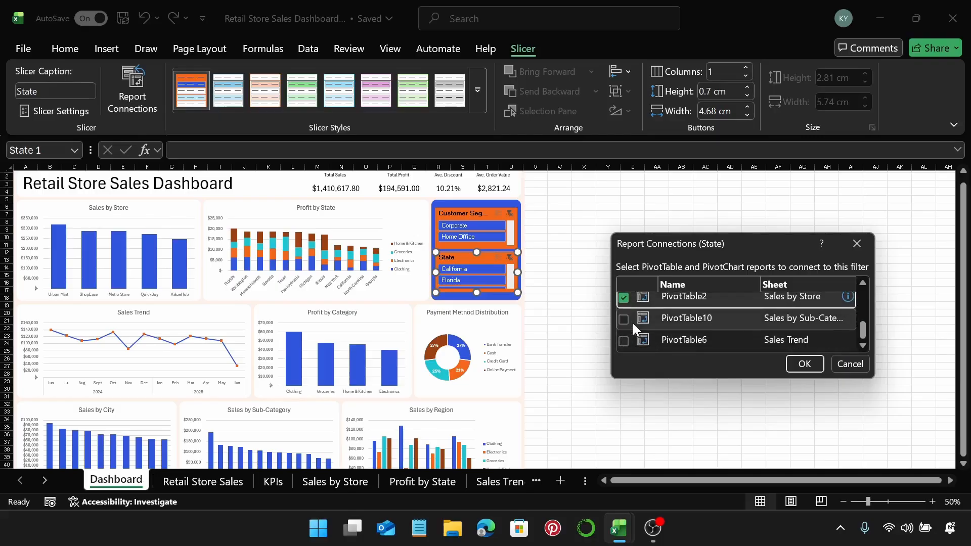
pyautogui.click(623, 322)
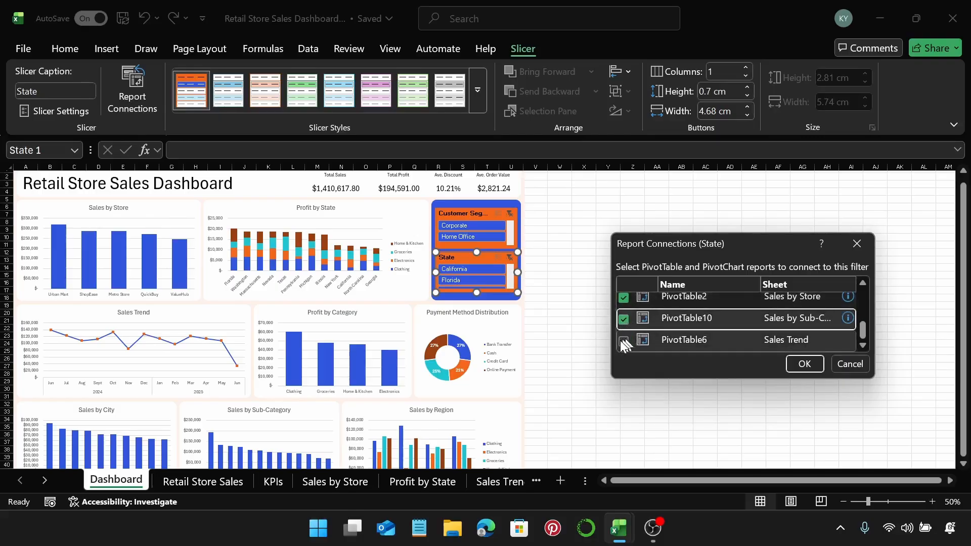
pyautogui.click(623, 341)
pyautogui.click(804, 364)
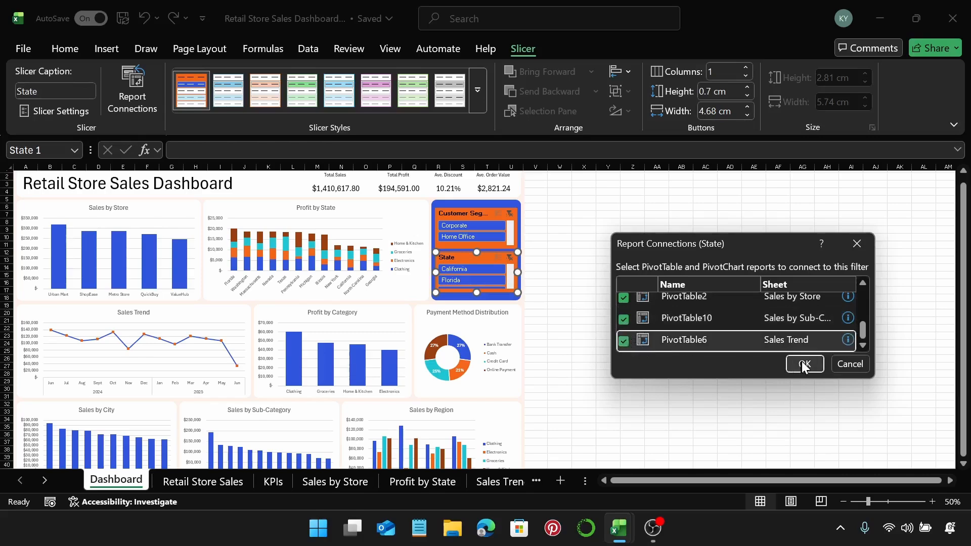
# Step: Test the State slicer by filtering for several states, including California, Florida and New York, and clear its filter
pyautogui.click(468, 270)
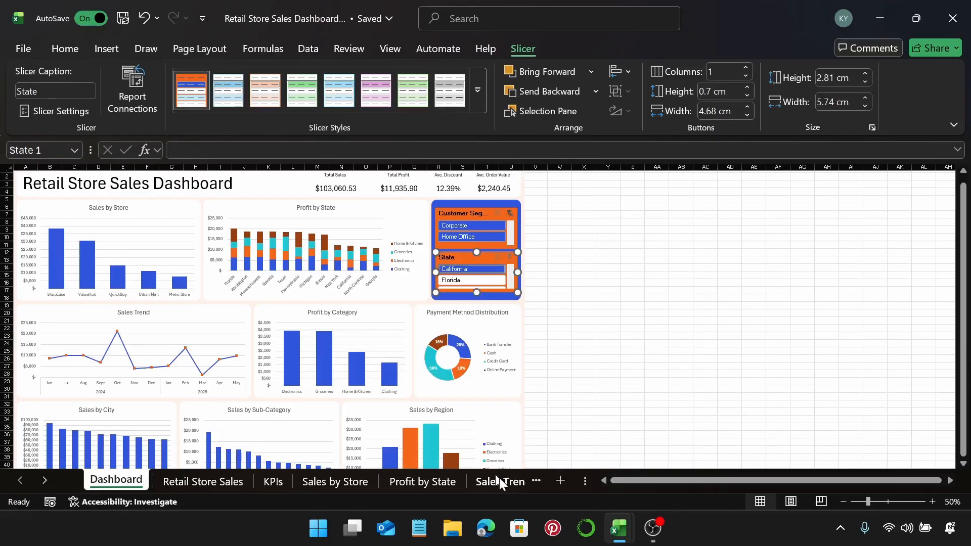
pyautogui.scroll(-1, 495, 427)
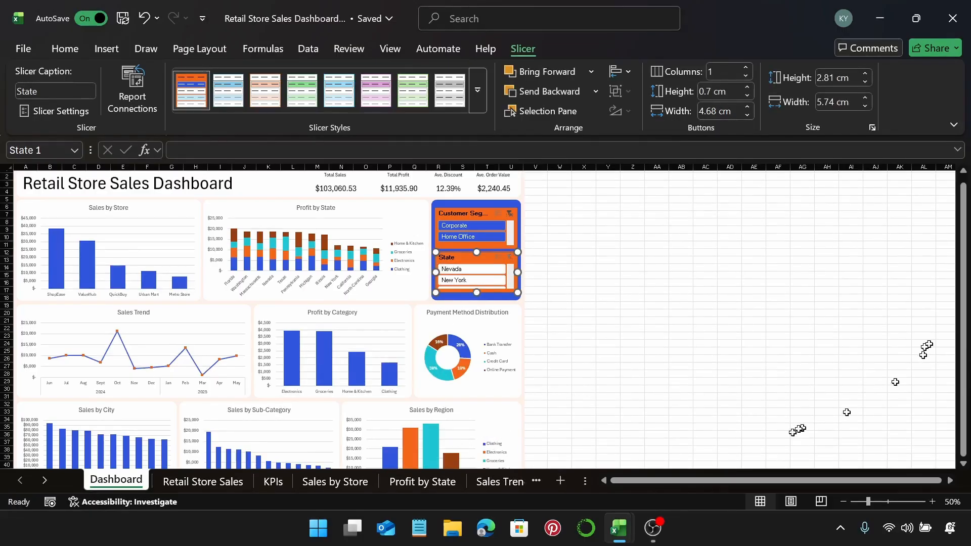
pyautogui.scroll(-2, 755, 431)
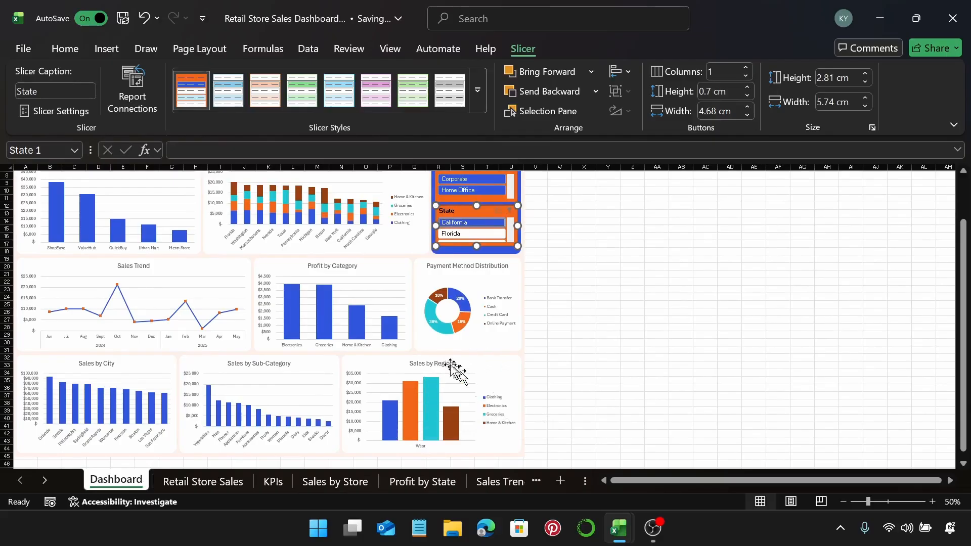
pyautogui.click(474, 233)
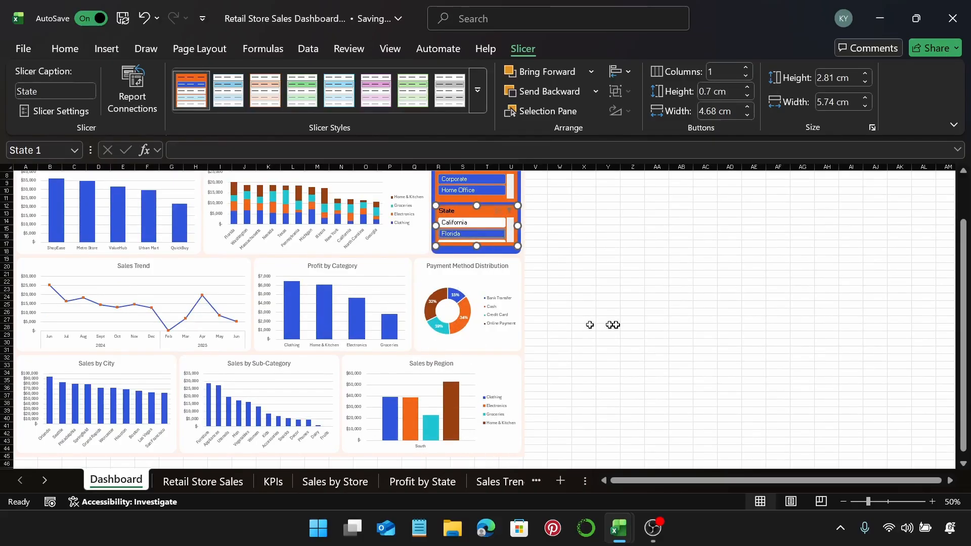
pyautogui.moveTo(969, 339); pyautogui.dragTo(965, 327)
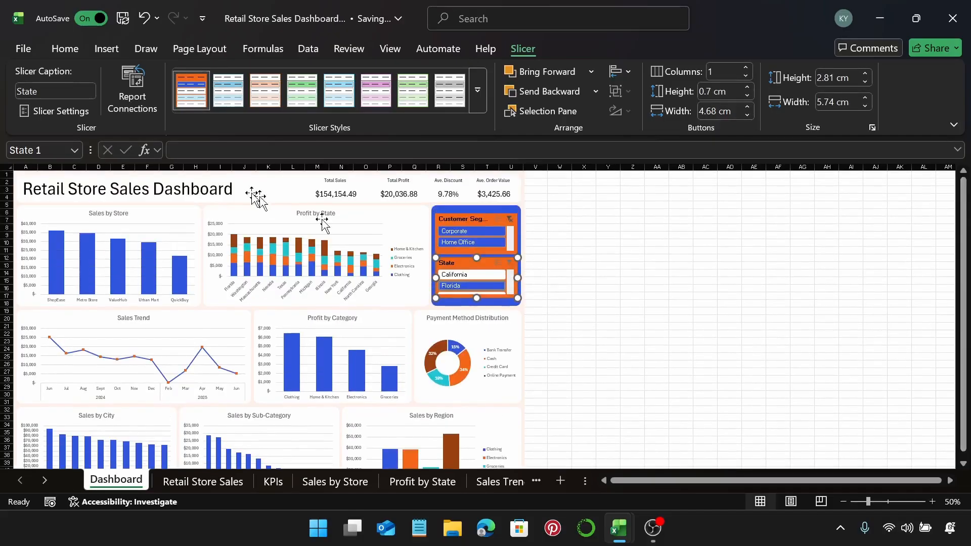
pyautogui.scroll(-1, 477, 292)
pyautogui.click(477, 285)
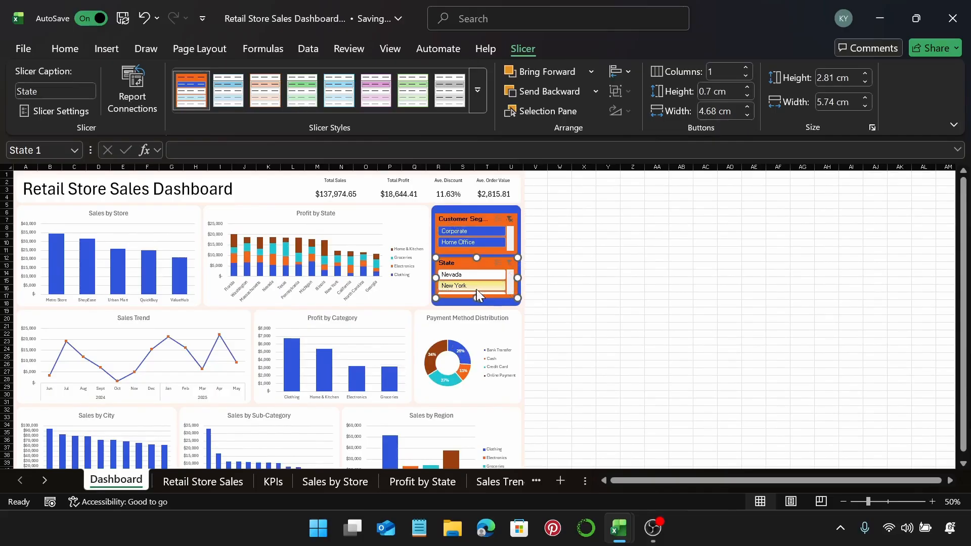
pyautogui.click(478, 286)
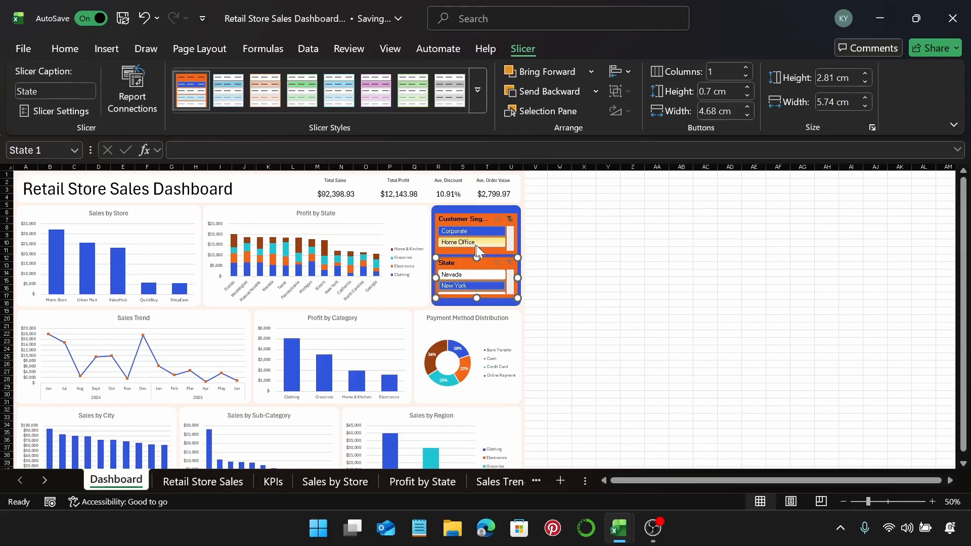
pyautogui.click(508, 263)
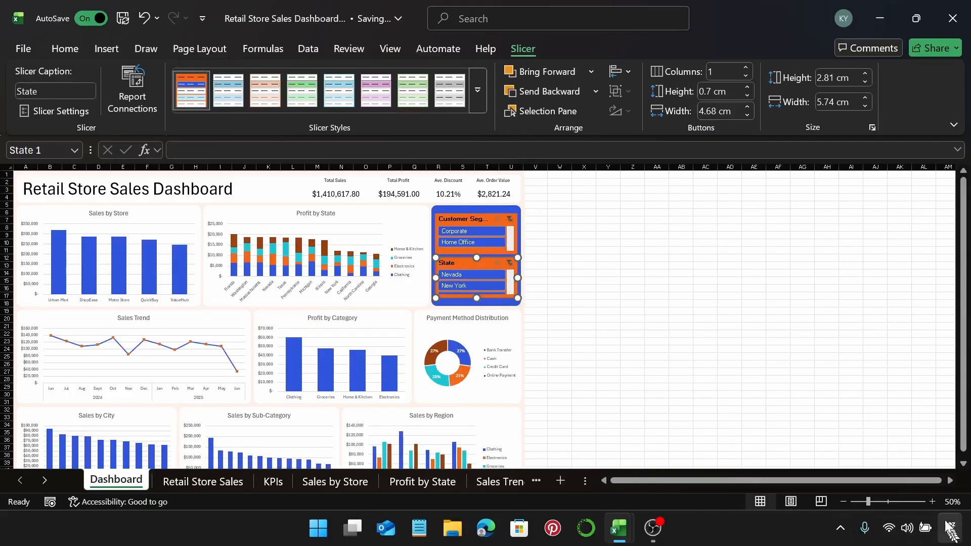
# Step: Zoom the Dashboard sheet in to 70%, deselect the State slicer and review the dashboard
pyautogui.click(932, 502)
pyautogui.click(932, 501)
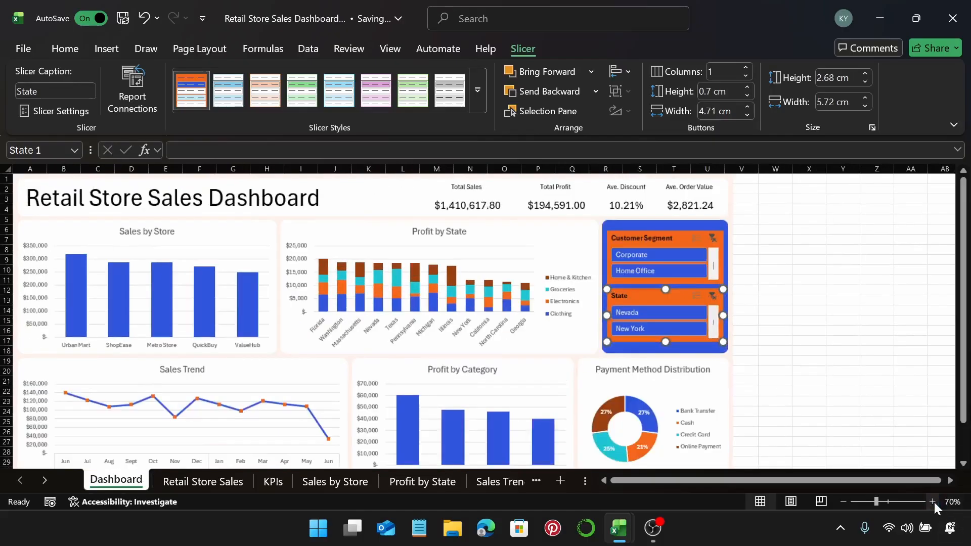
pyautogui.click(839, 349)
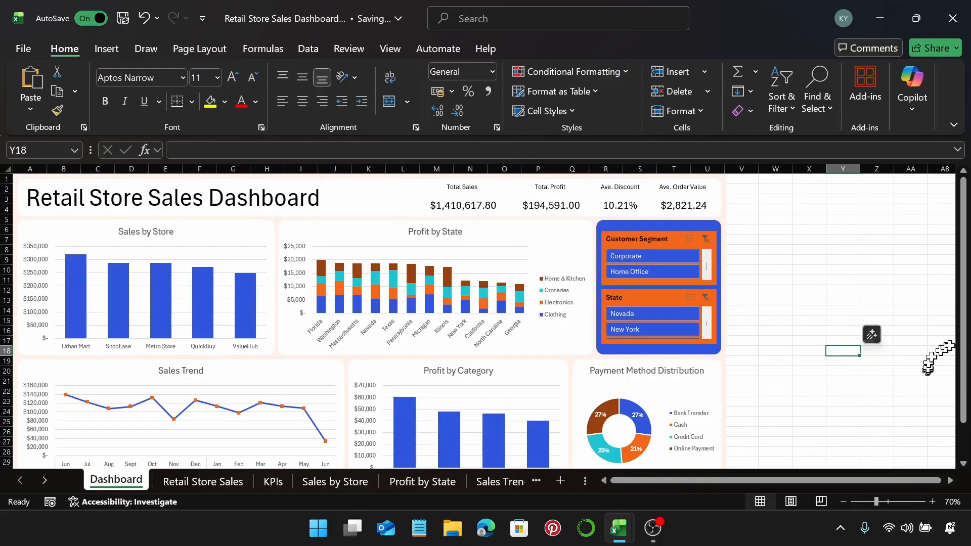
pyautogui.moveTo(963, 328)
pyautogui.mouseDown()
pyautogui.moveTo(963, 358)
pyautogui.moveTo(963, 332)
pyautogui.mouseUp()
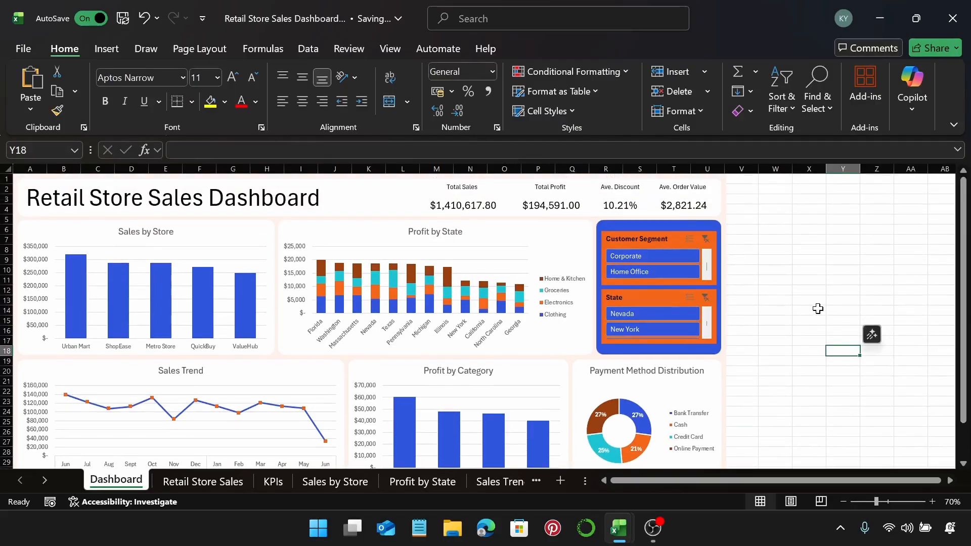